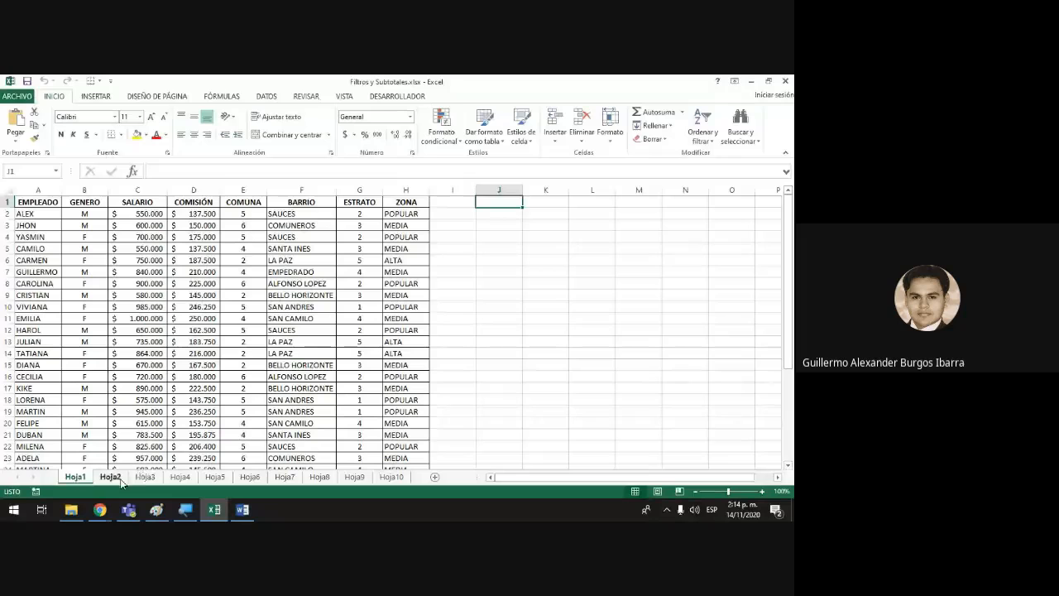
- Look through the sheets from Hoja2 to Hoja10, return to Hoja1 and review the rows of its employee table
click(110, 478)
click(175, 479)
click(285, 478)
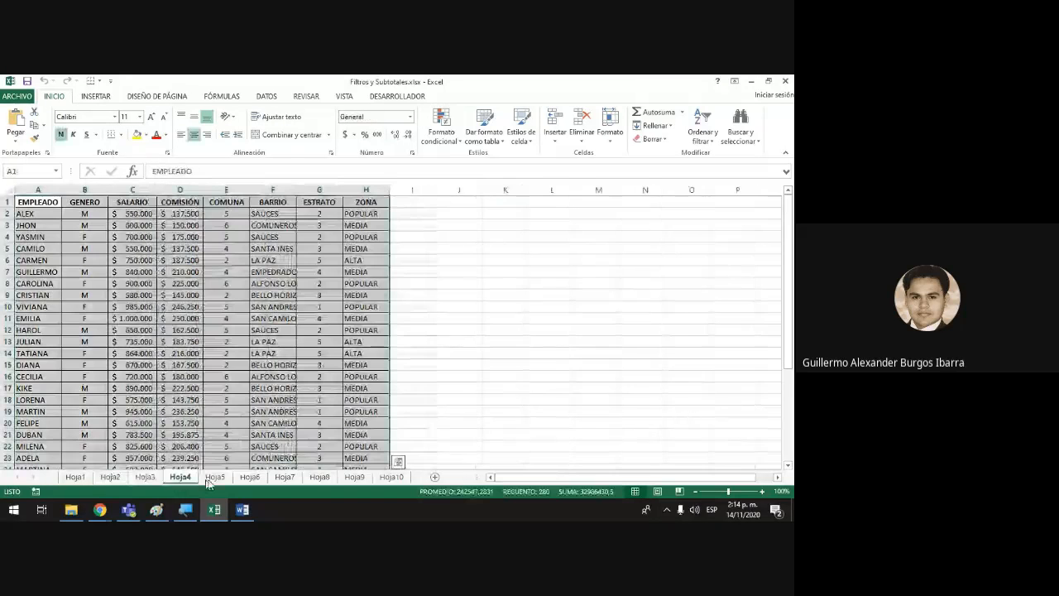
click(319, 478)
click(354, 477)
click(391, 478)
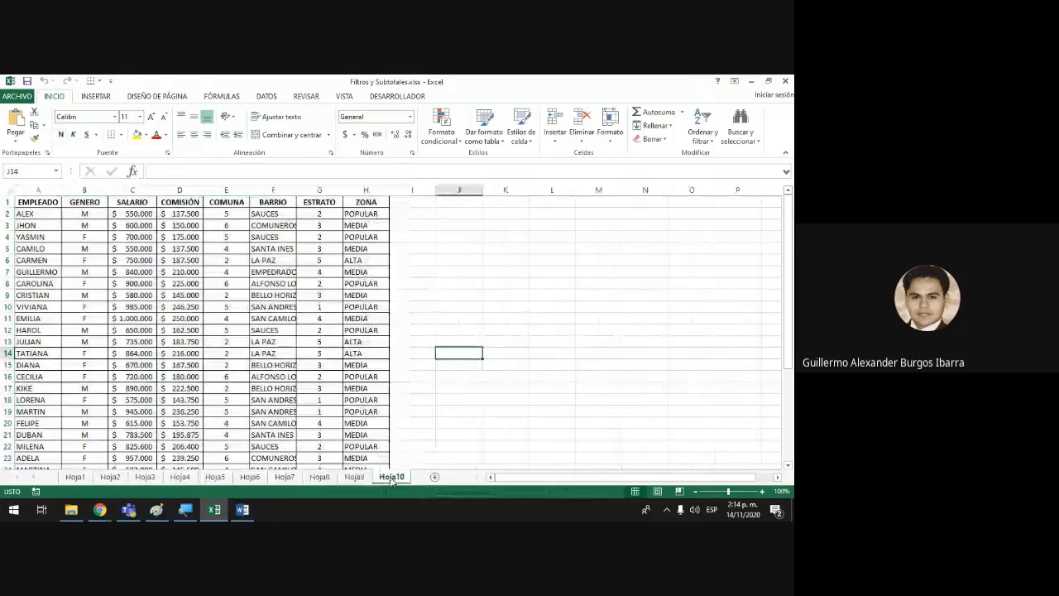
click(74, 478)
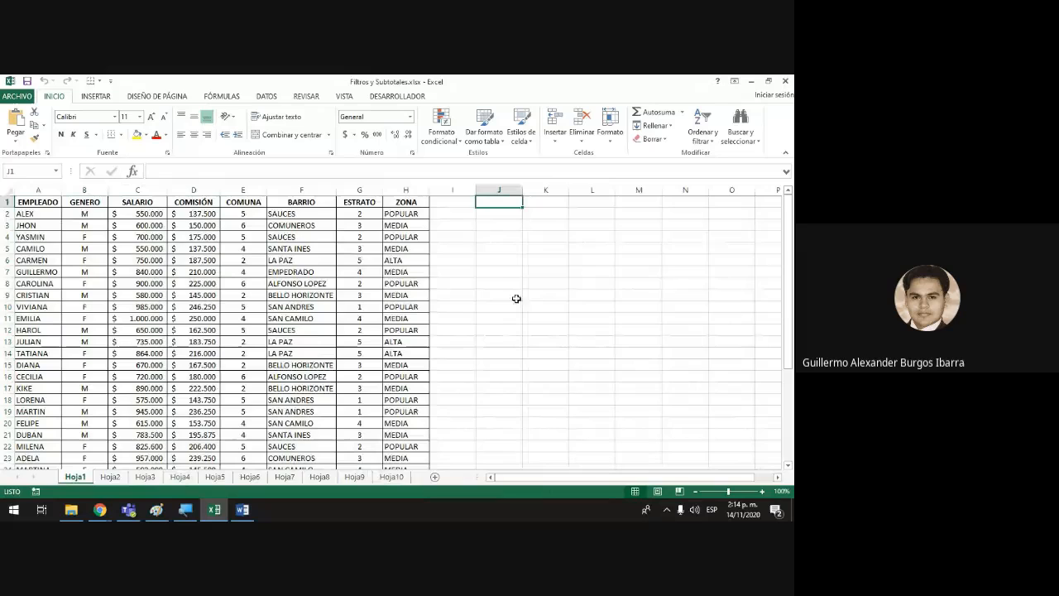
scroll(496, 309, down, 5)
scroll(494, 313, up, 5)
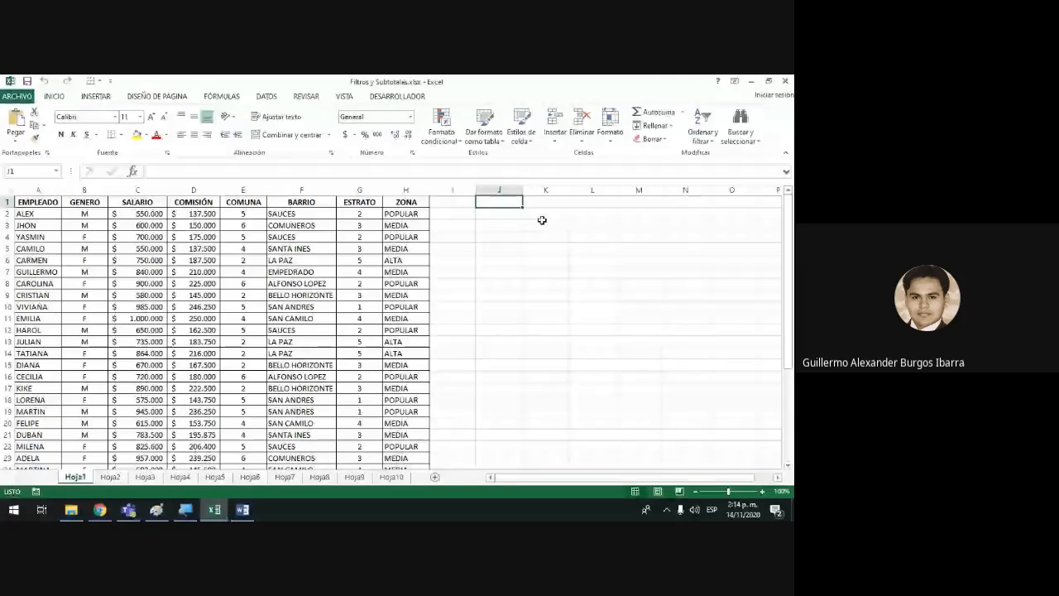
- Enter the heading FILTROS in cell J1 of Hoja1
key(F2)
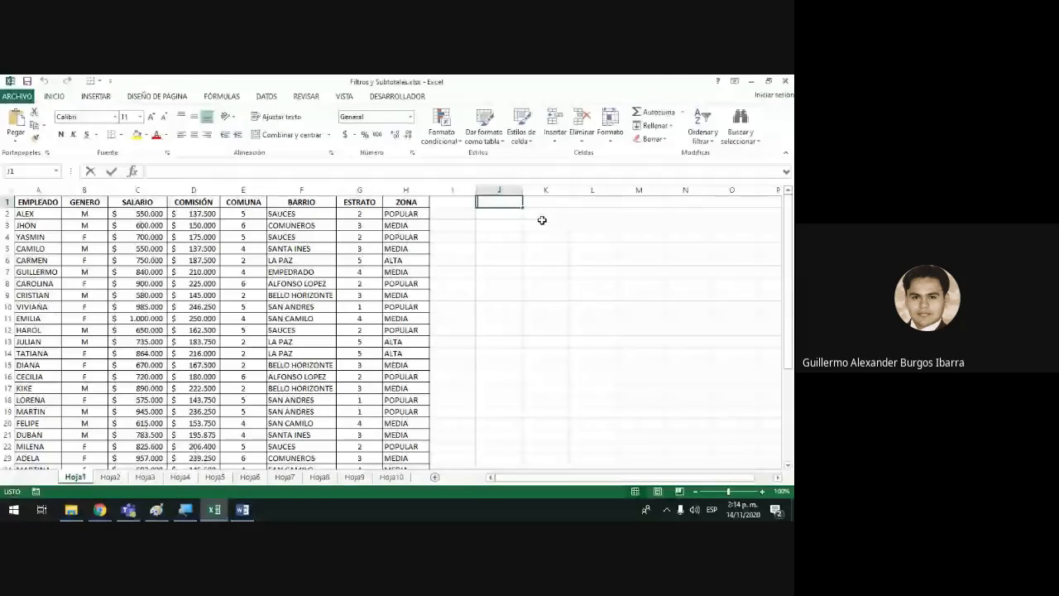
text(FILTROS)
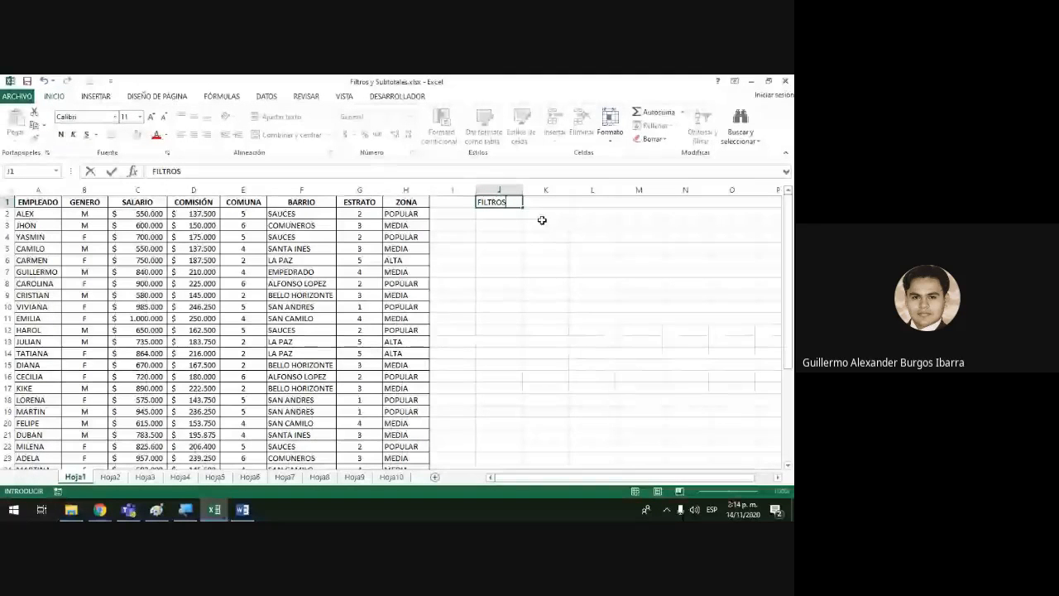
key(Return)
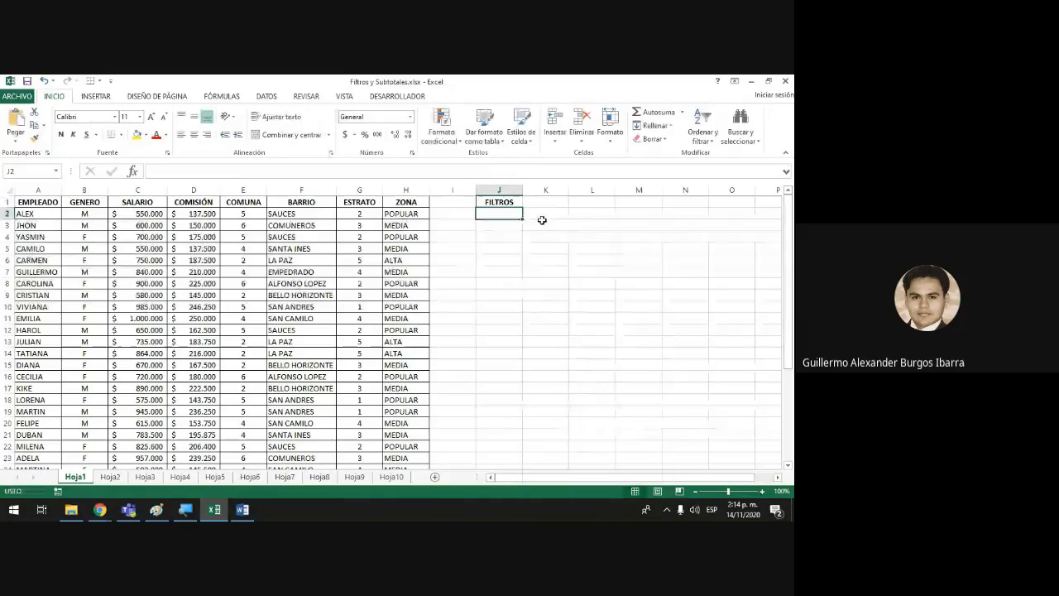
- Enter the label SUBBTOTALES in cell J2, below the FILTROS heading
text(SUBBT)
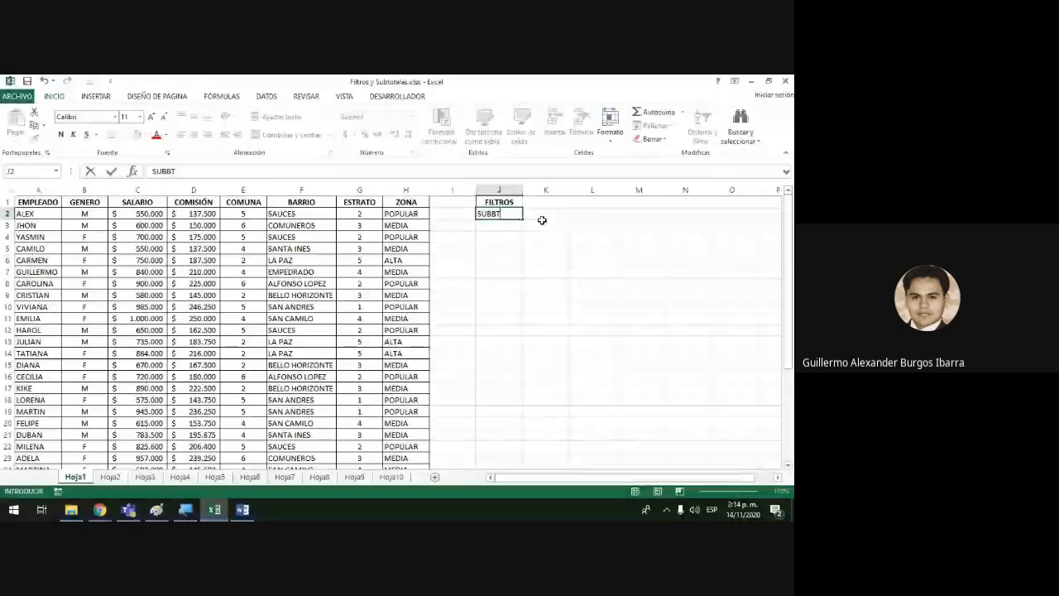
key(BackSpace)
key(BackSpace)
text(TOTALES)
key(Return)
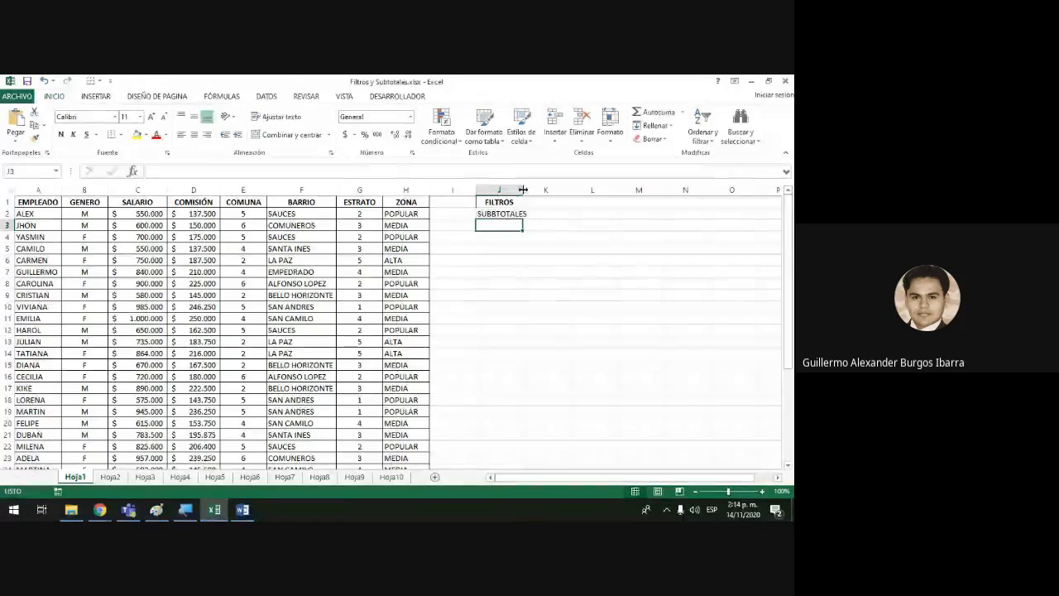
- Widen column J to 15,71 and make the label in J2 bold
drag(523, 190, 543, 181)
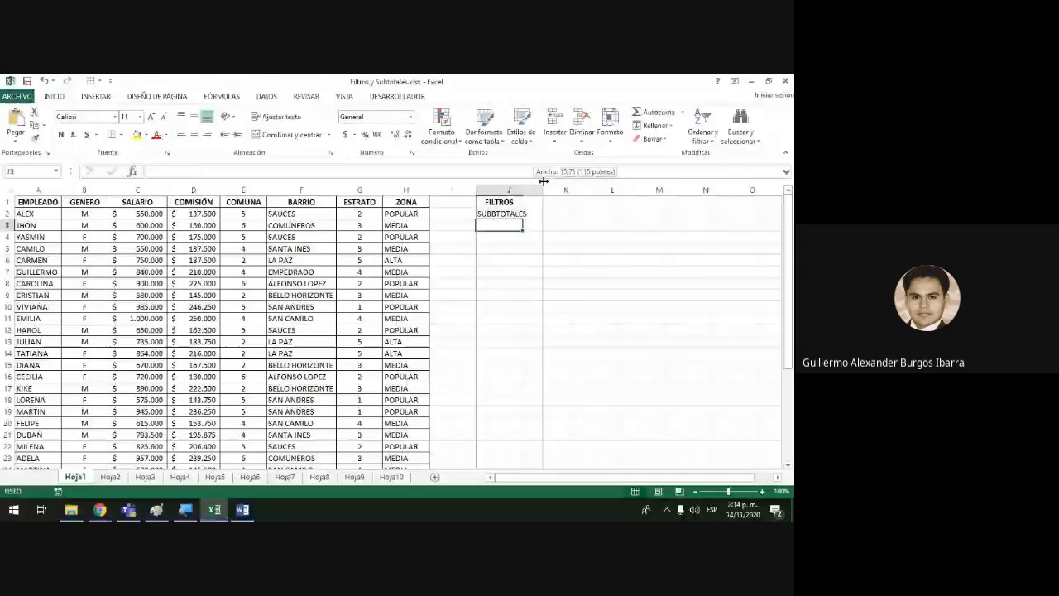
click(534, 213)
key(ctrl+n)
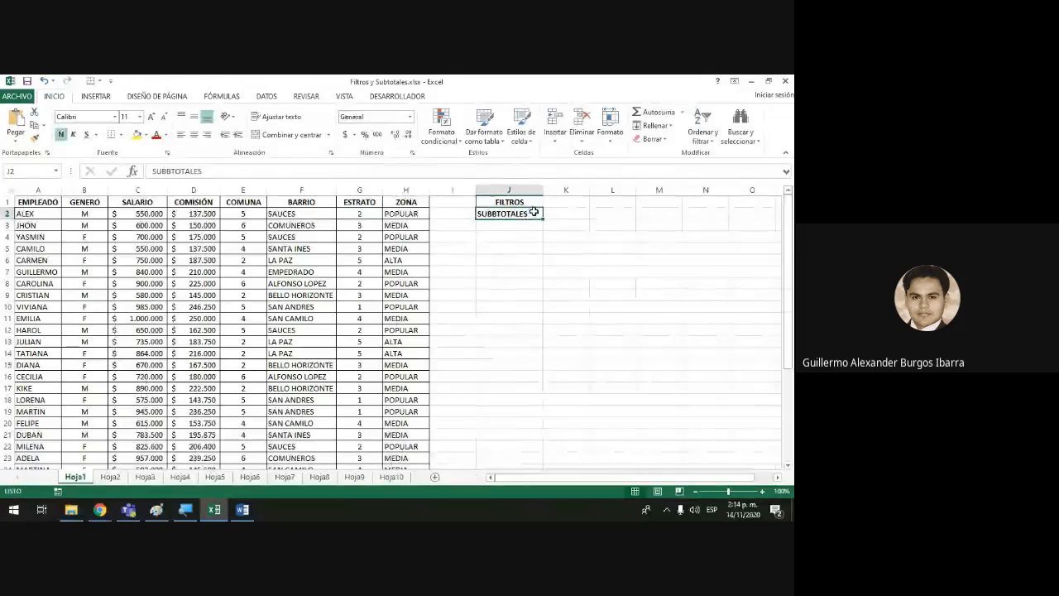
click(515, 238)
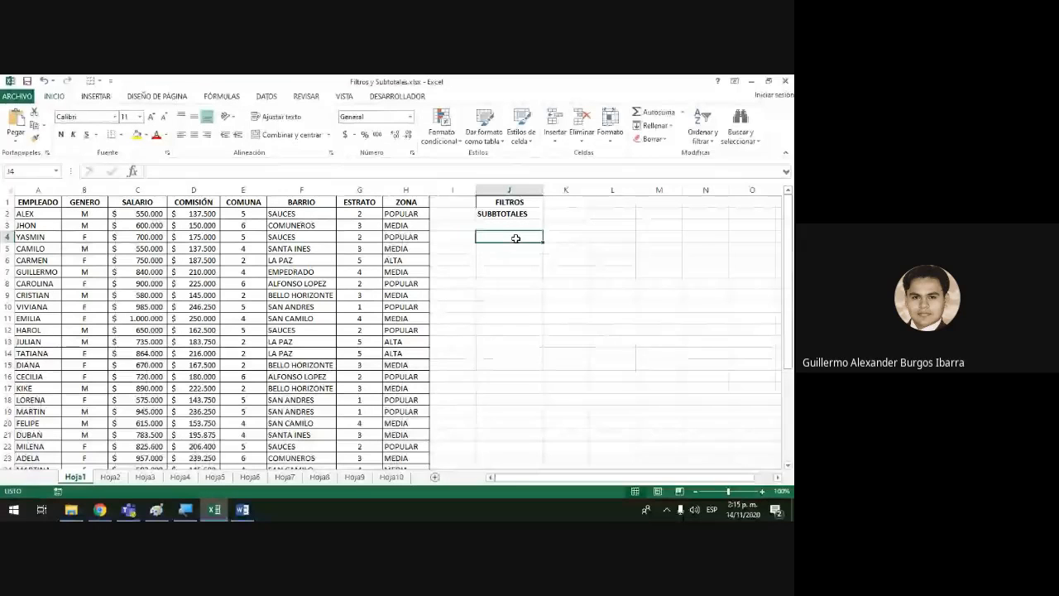
- Correct the spelling of the label in J2 to SUBTOTALES
double_click(494, 214)
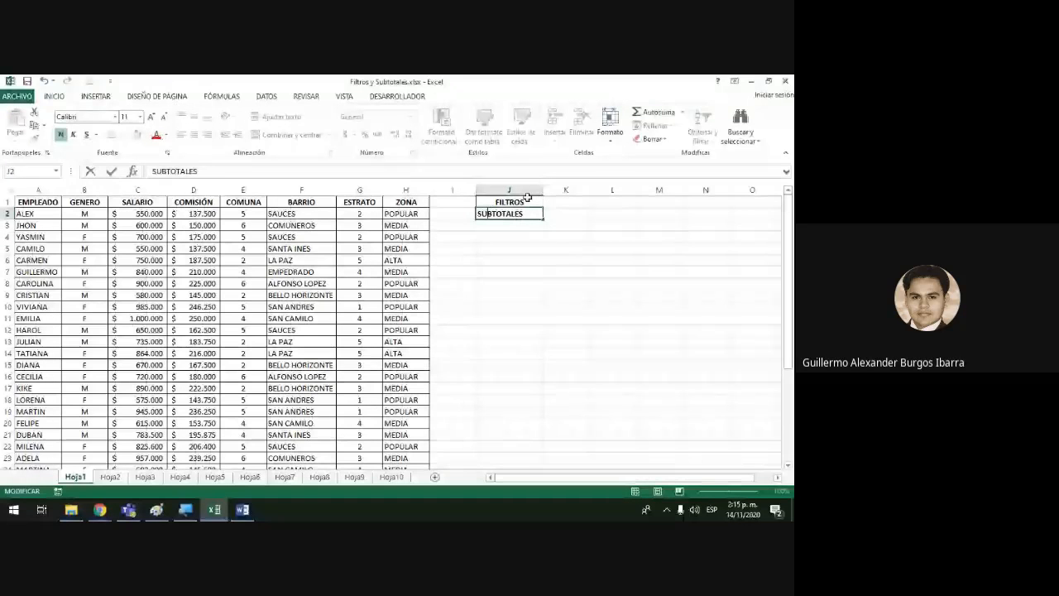
click(536, 240)
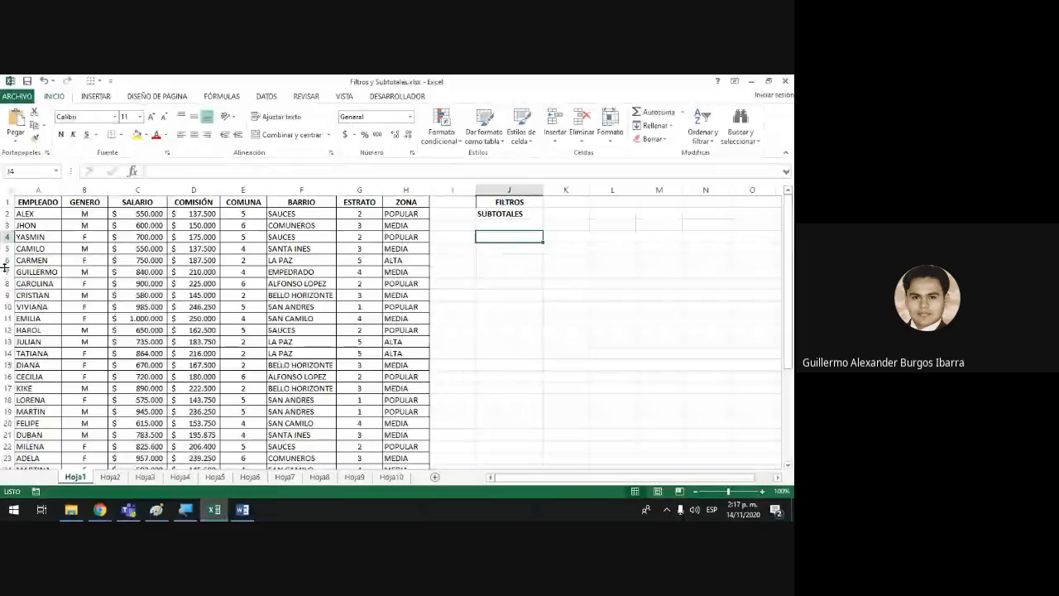
drag(16, 260, 412, 260)
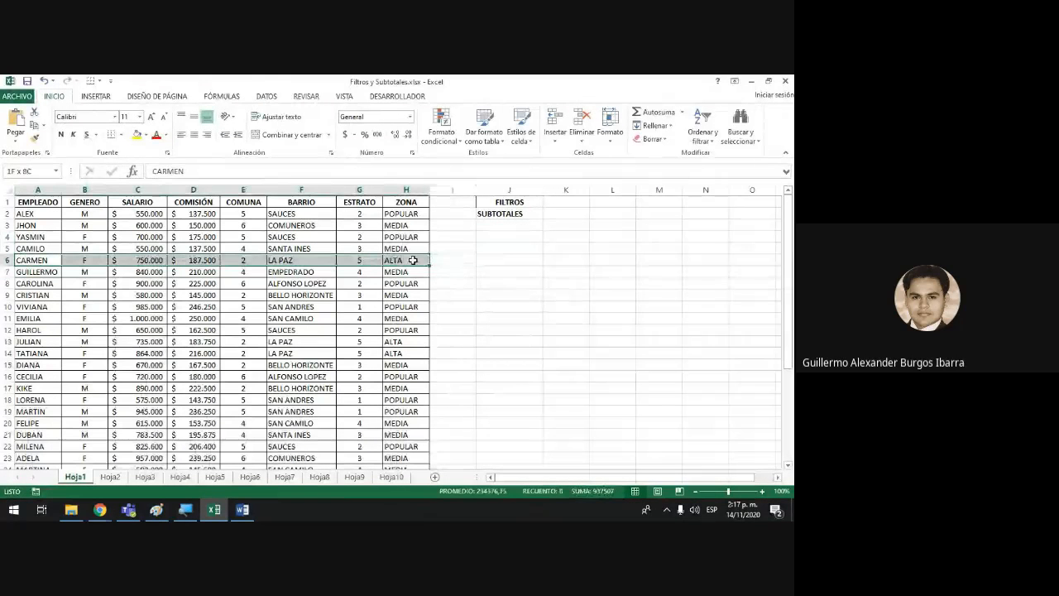
click(502, 258)
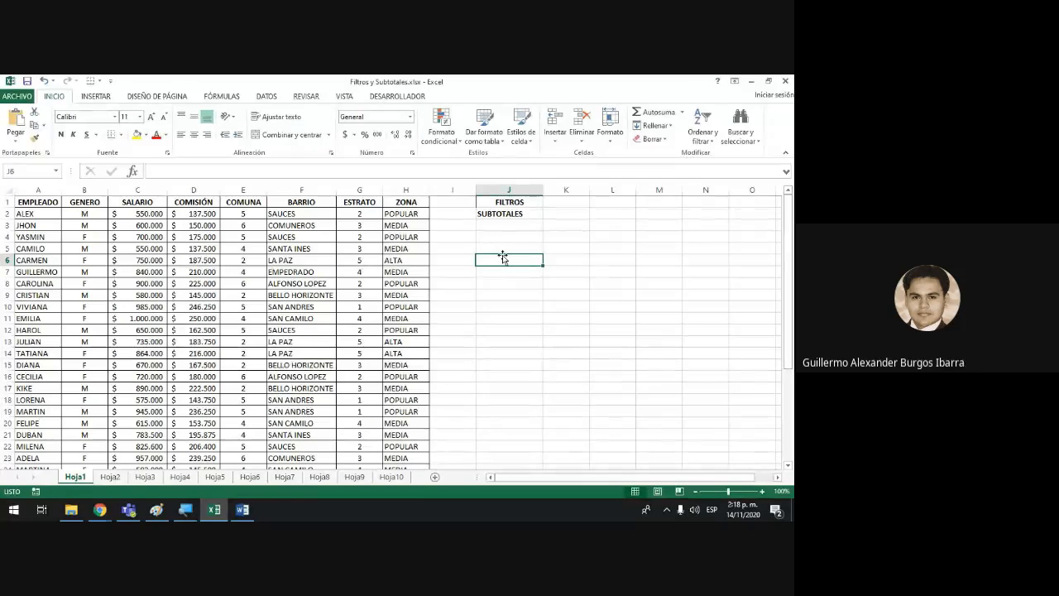
- Clear the SUBTOTALES label from cell J2
click(514, 214)
key(Delete)
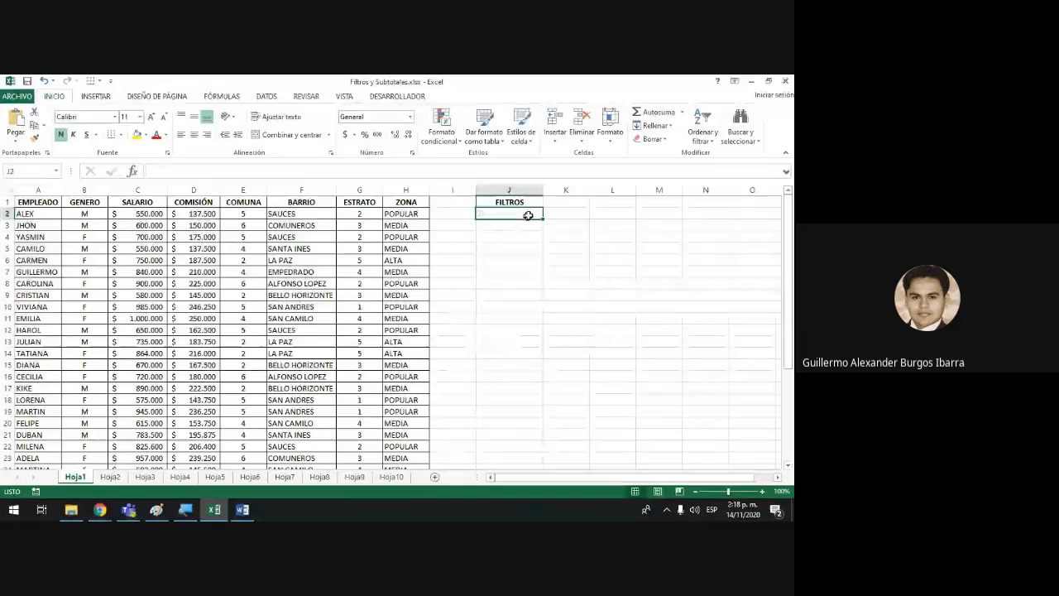
- Enter AVANZADO in cell K1, beside the FILTROS heading
click(582, 198)
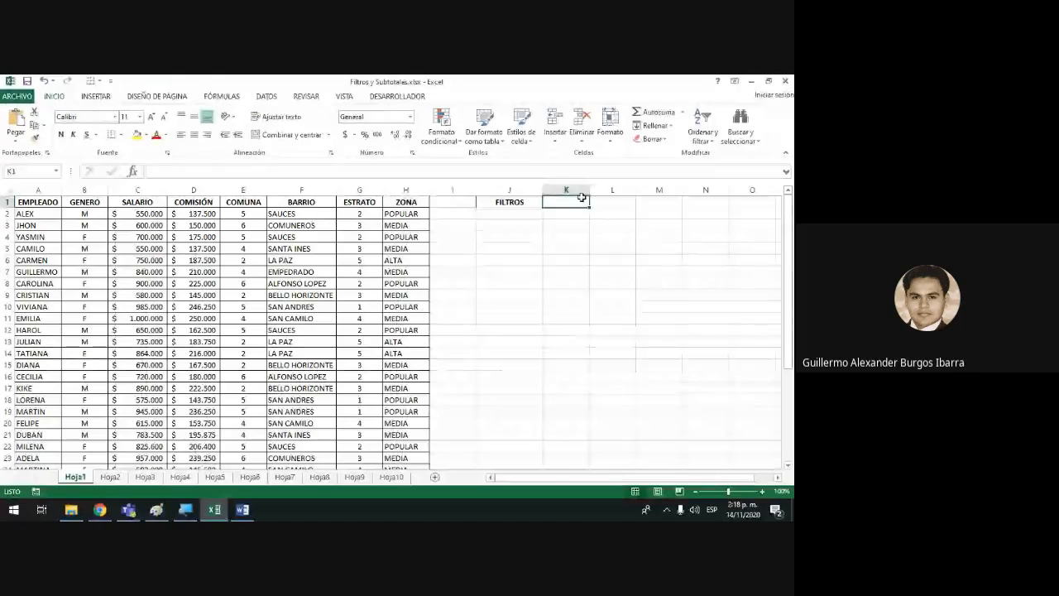
text(av)
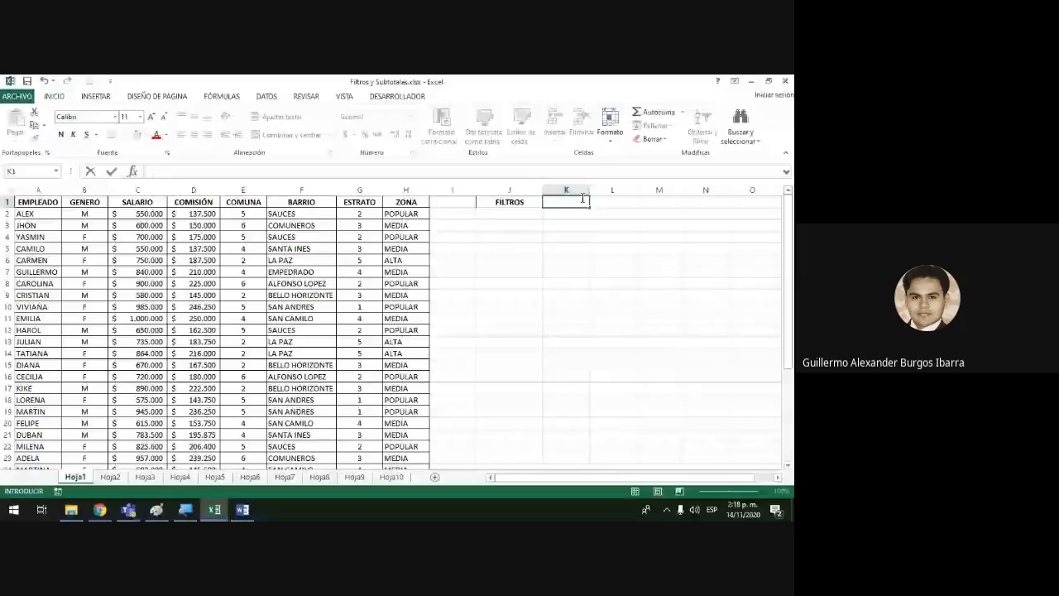
text(AVA)
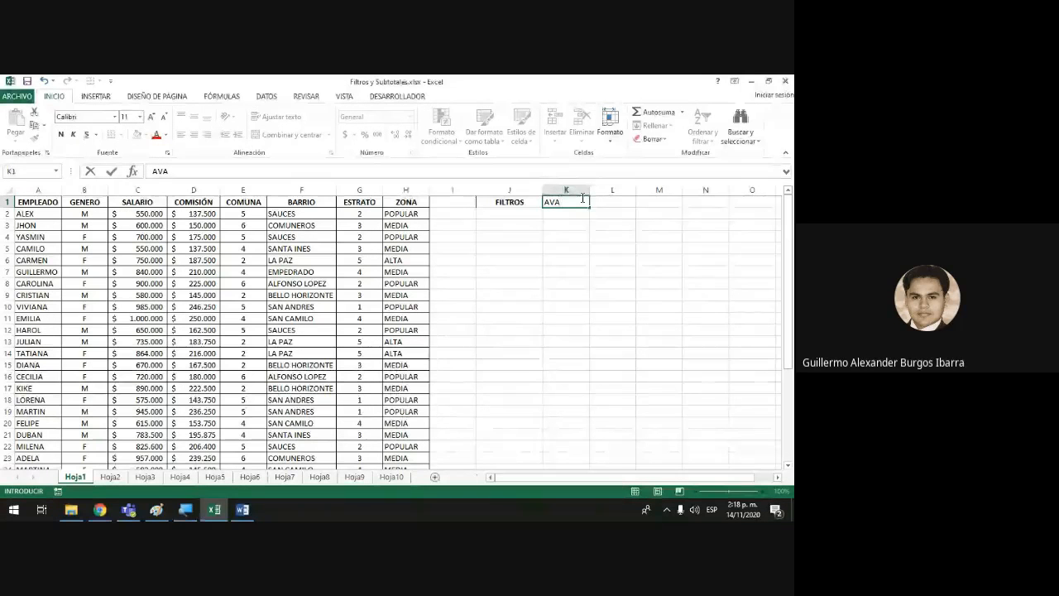
text(NZADO)
key(Return)
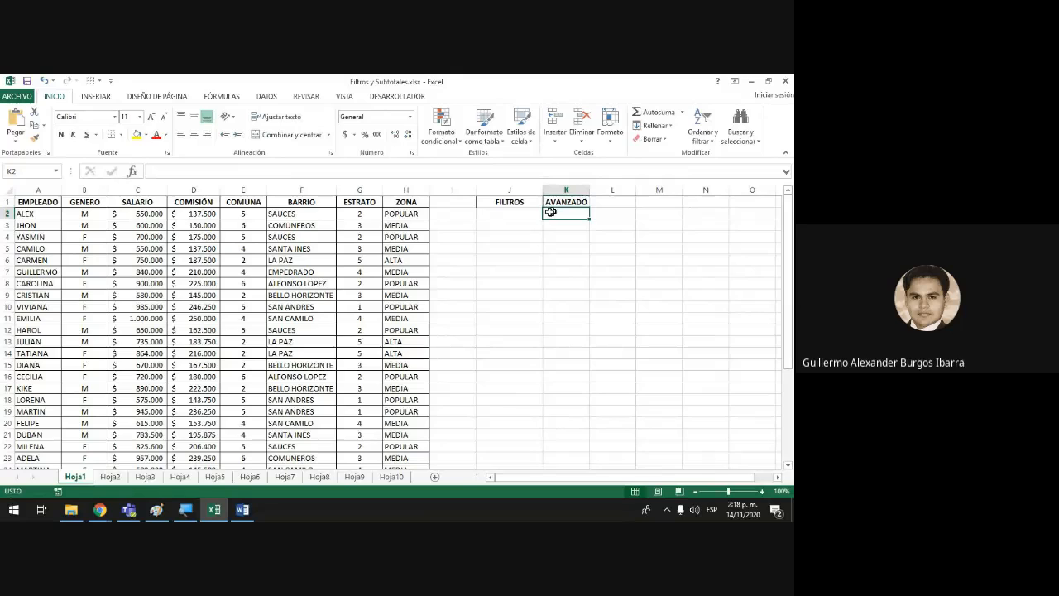
- Merge and center cells J1:K1, keeping only the FILTROS text
drag(494, 201, 574, 199)
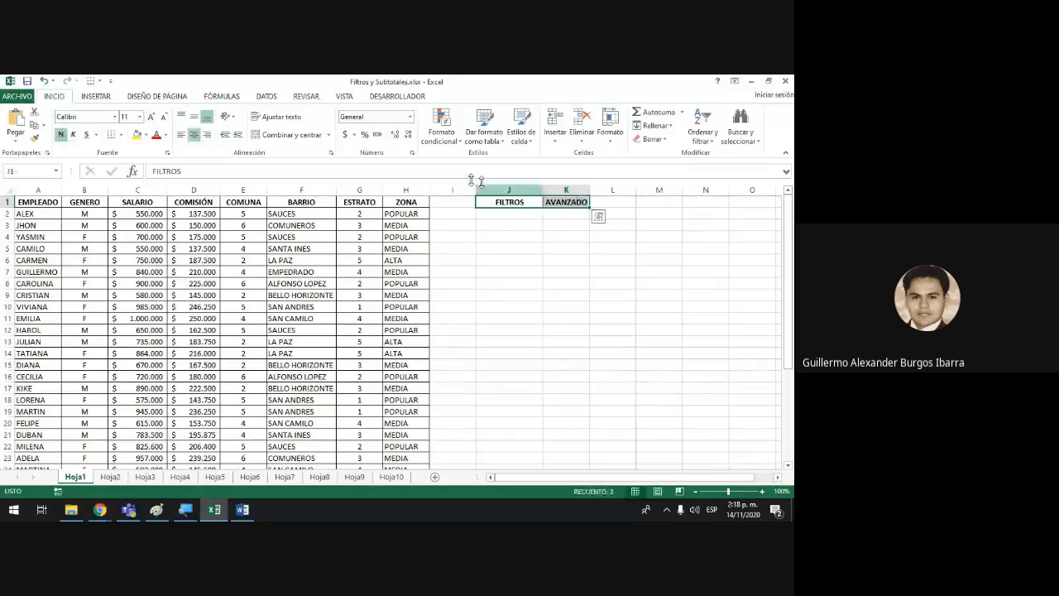
click(322, 138)
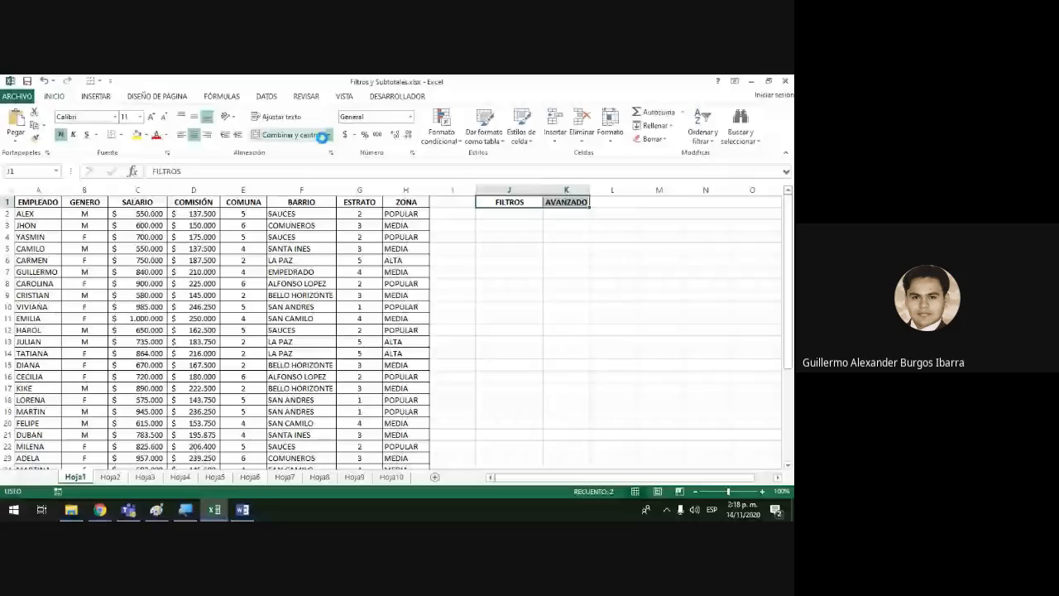
click(369, 324)
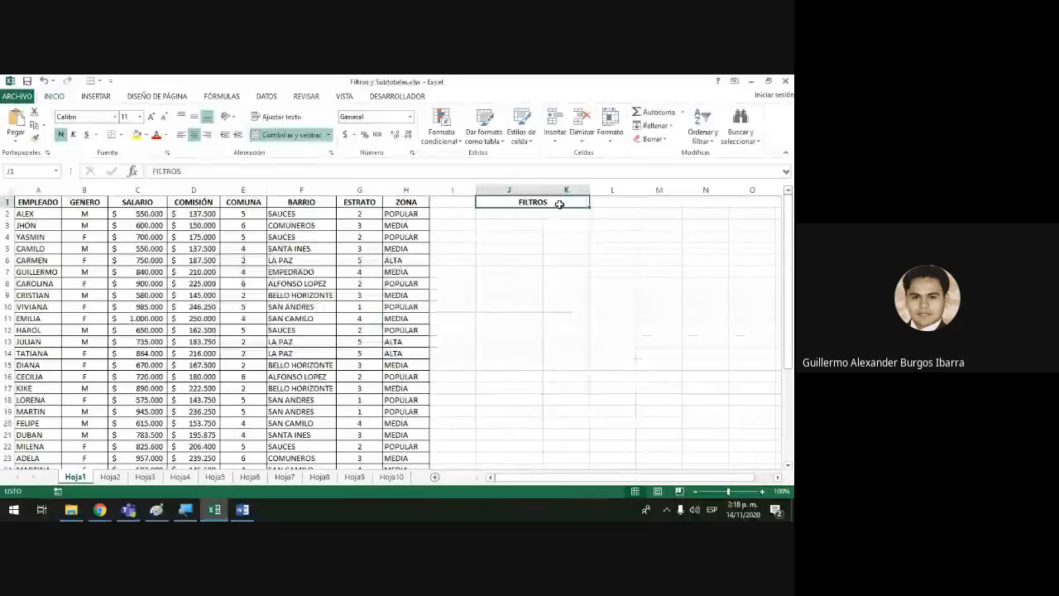
- Extend the heading in the merged cell J1:K1 to FILTROS AVANZADOS
double_click(561, 205)
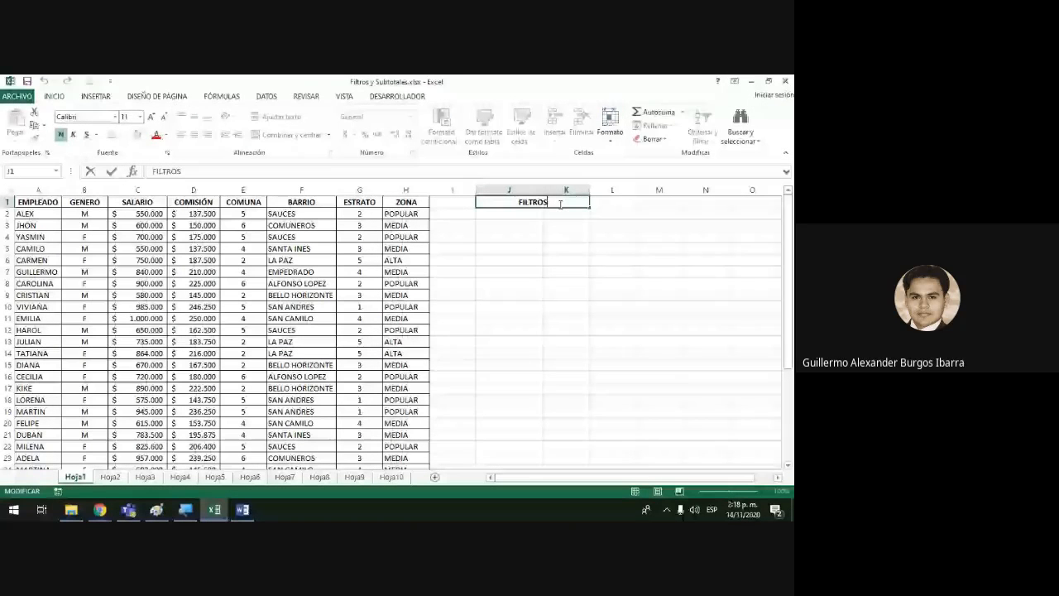
text(AVANZADOS)
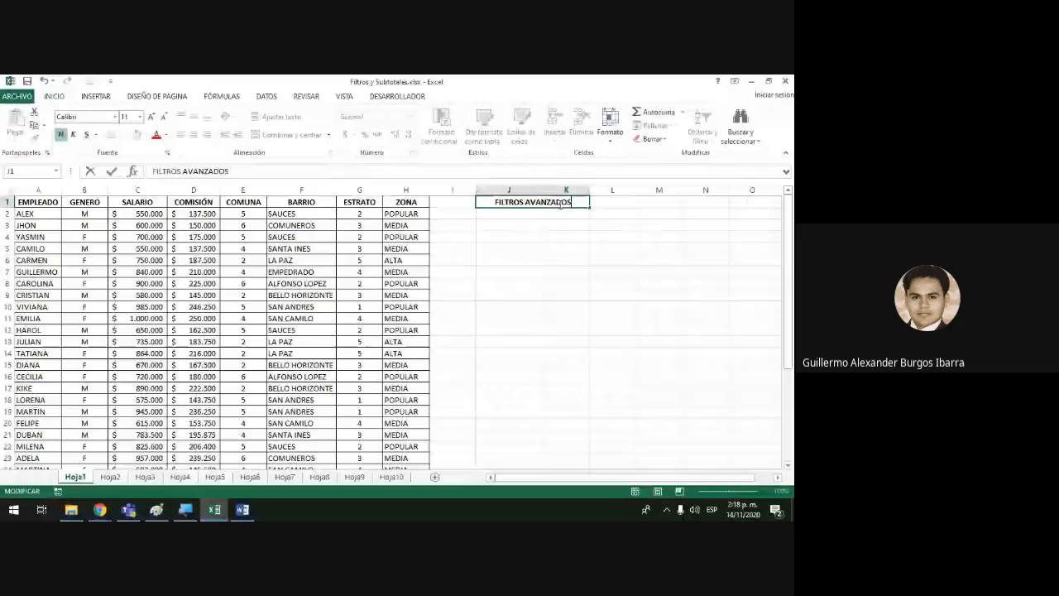
click(571, 247)
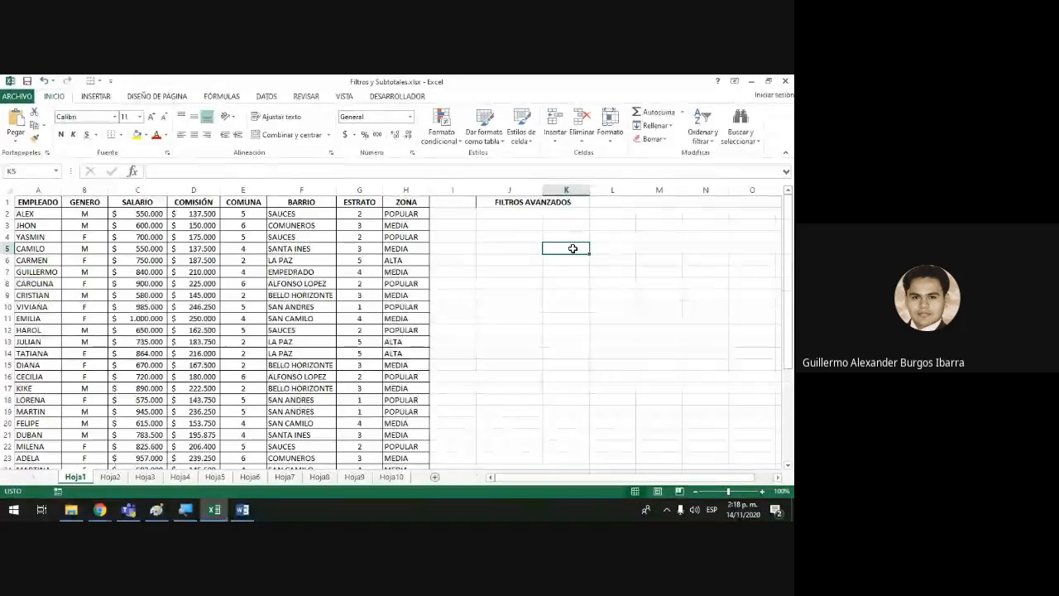
drag(511, 225, 761, 455)
scroll(766, 458, down, 3)
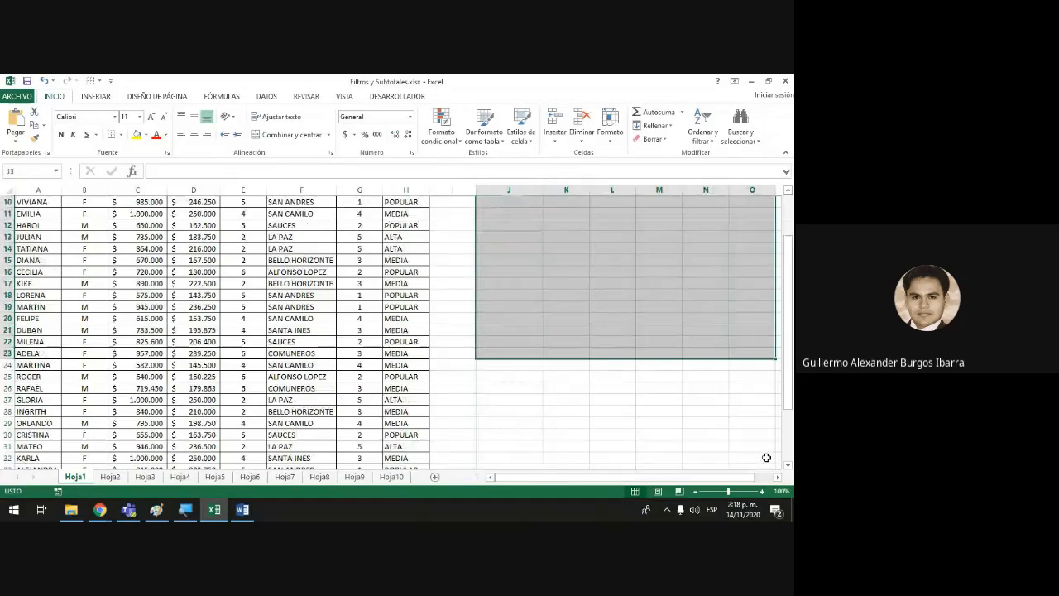
scroll(766, 458, up, 3)
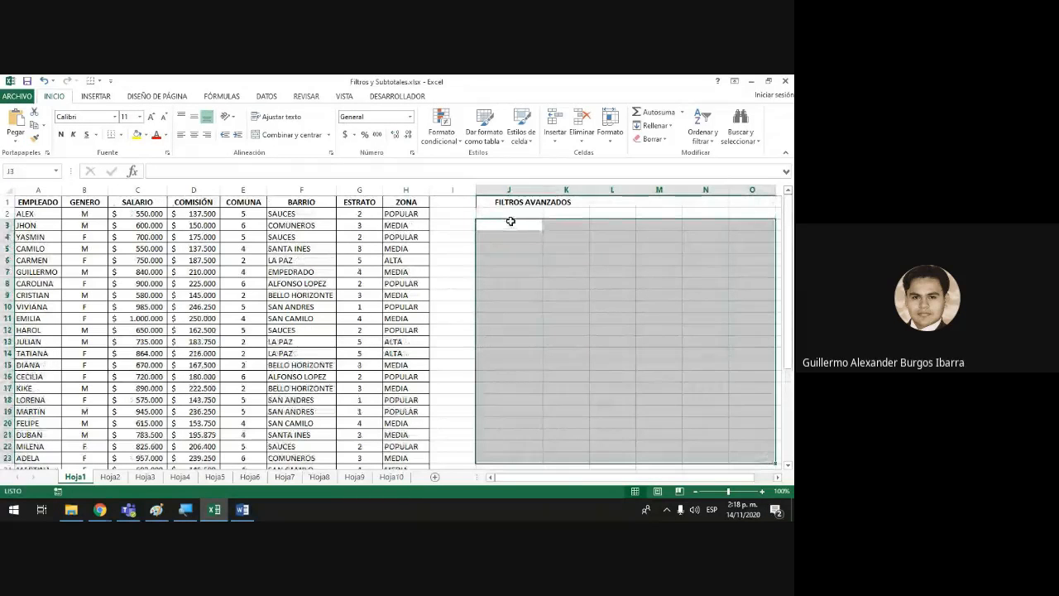
drag(509, 222, 677, 419)
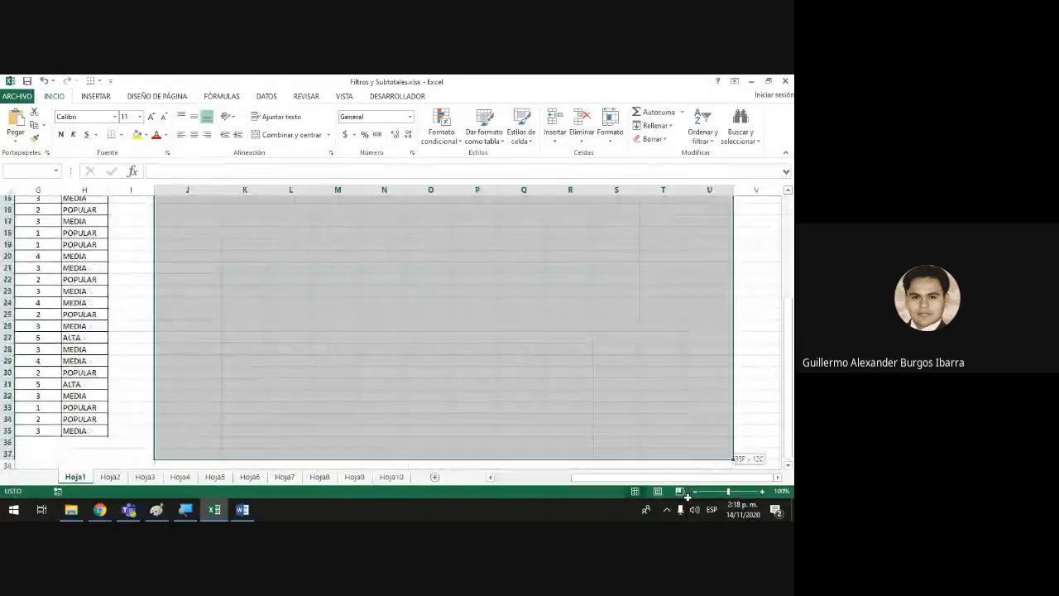
scroll(612, 348, up, 4)
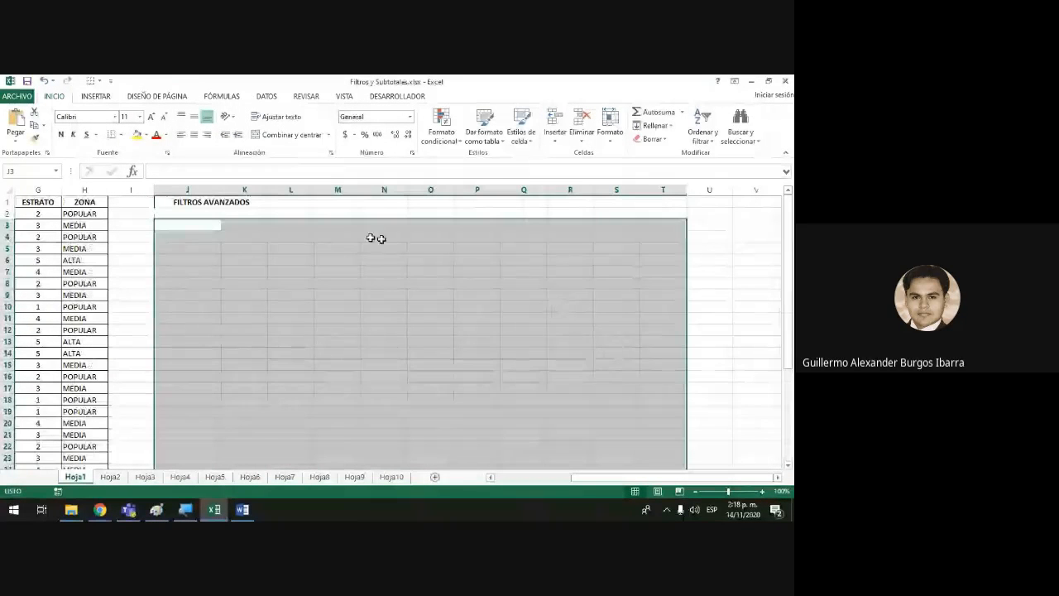
- Enter the exercise statement "1. Mostrar los empleados de la zona media" in cell J3
click(203, 224)
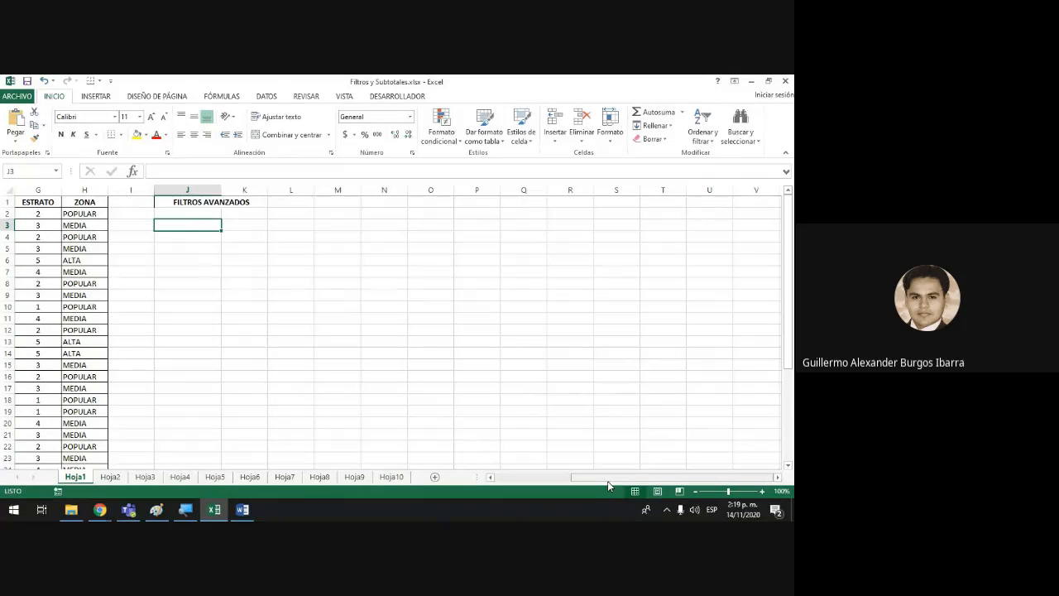
drag(607, 480, 529, 480)
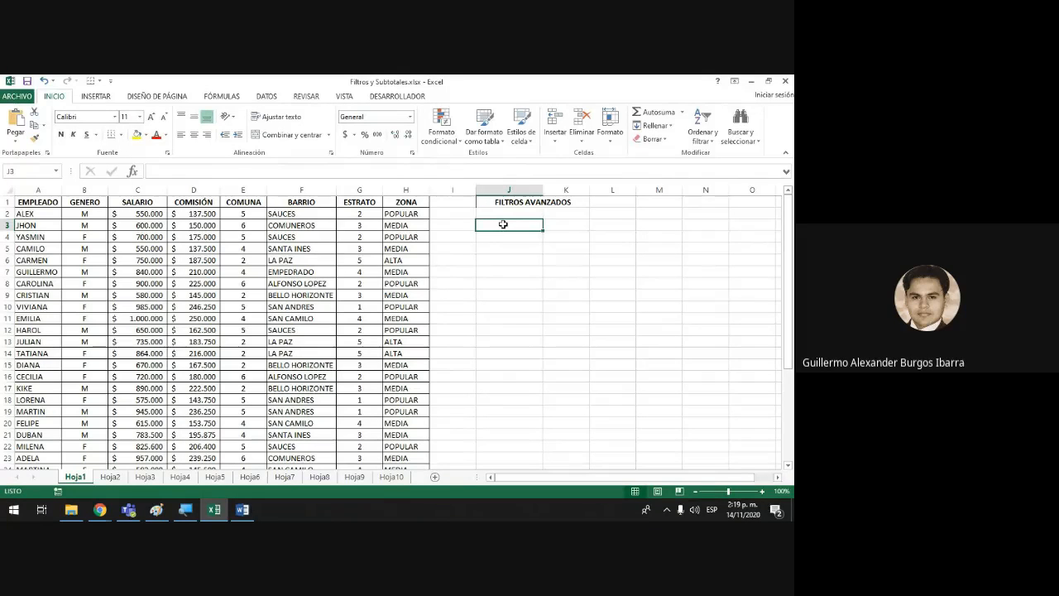
text(1.)
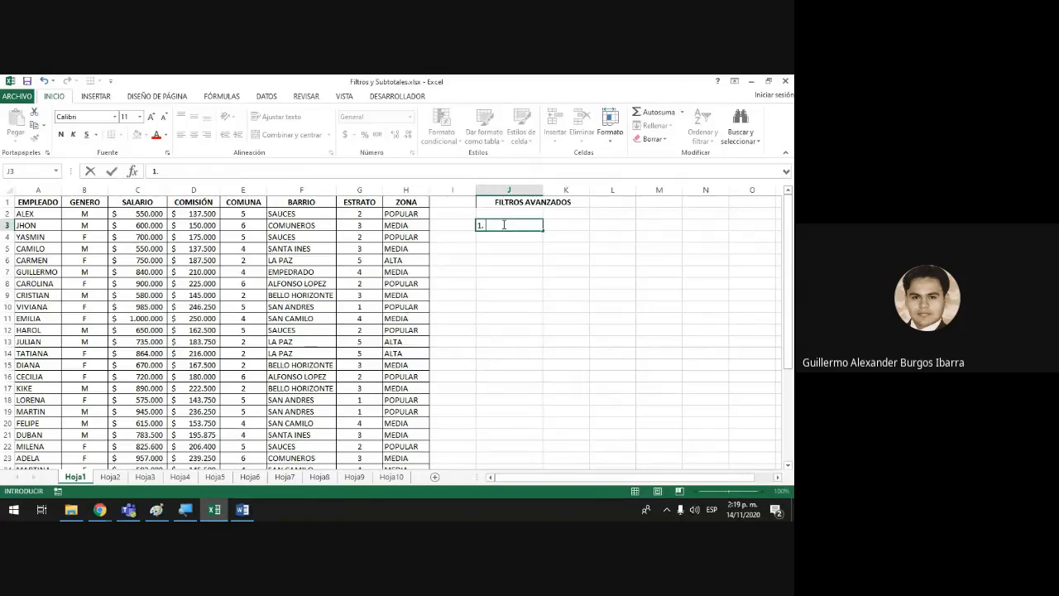
text(moST)
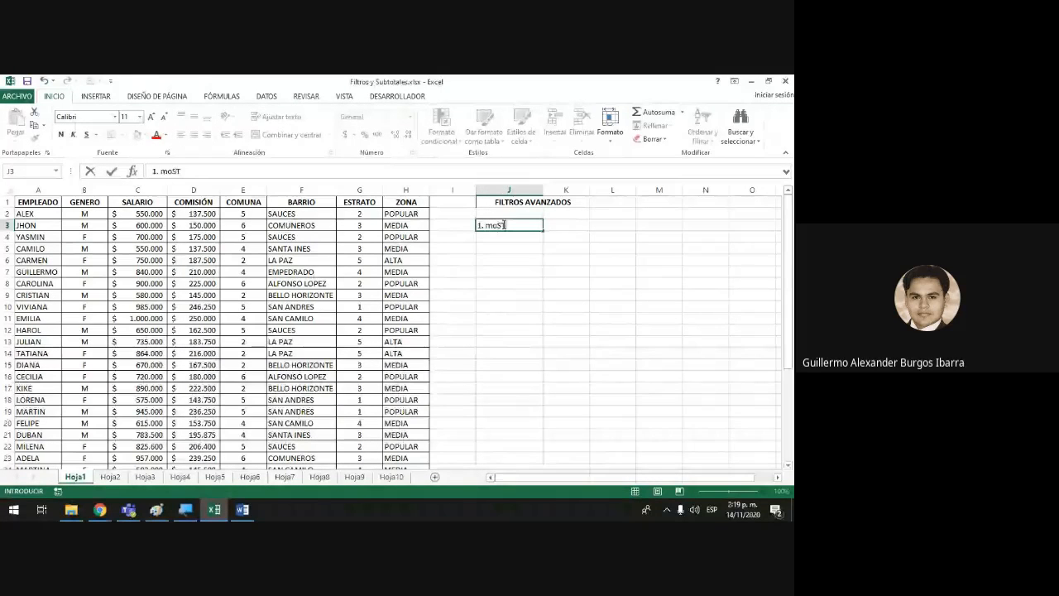
key(BackSpace)
key(BackSpace)
key(BackSpace)
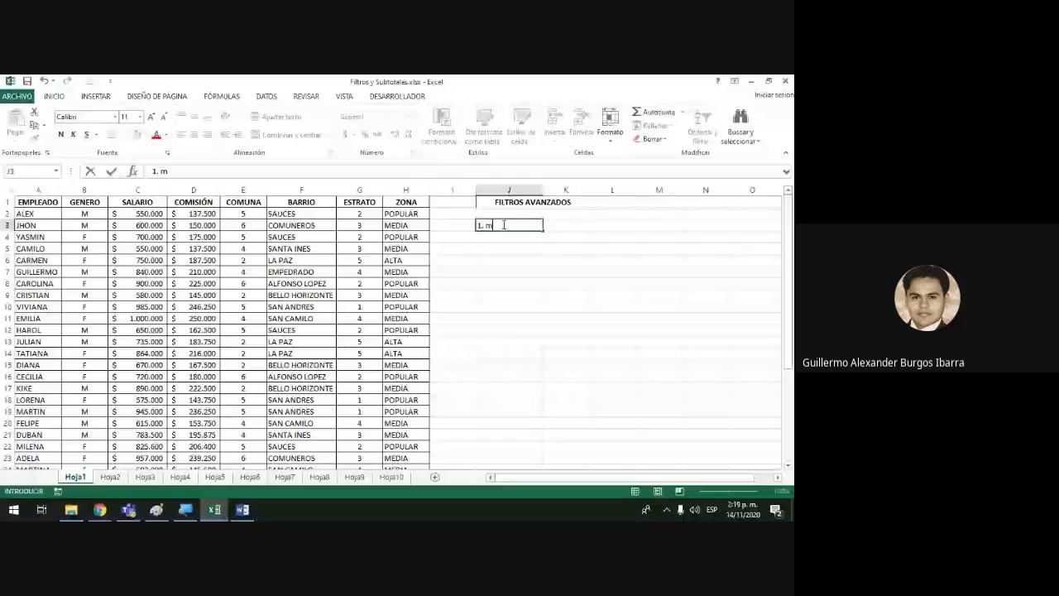
key(BackSpace)
text(Mostrar)
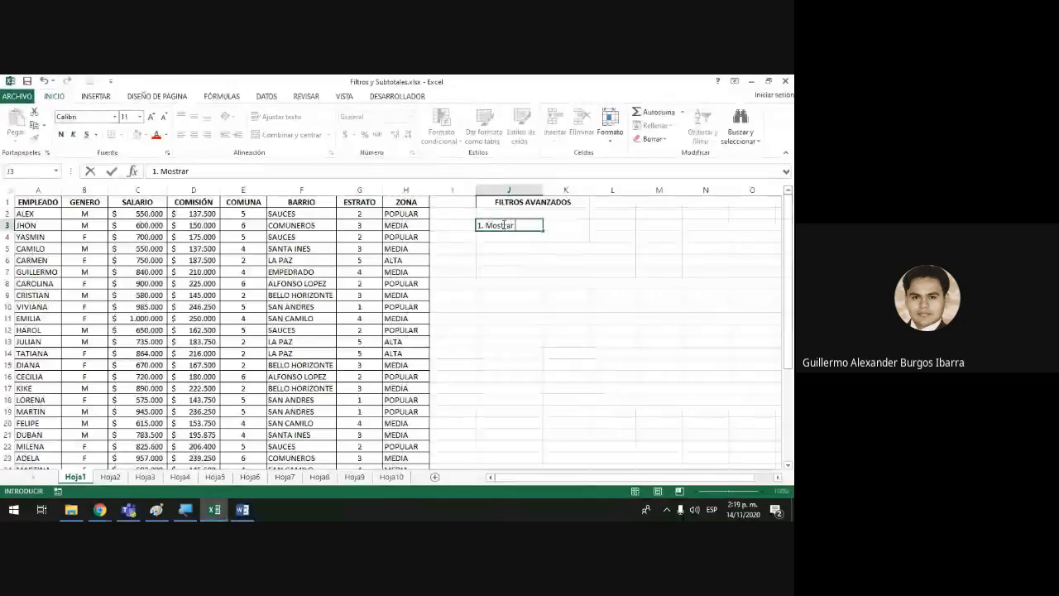
text( los empleados de la zo)
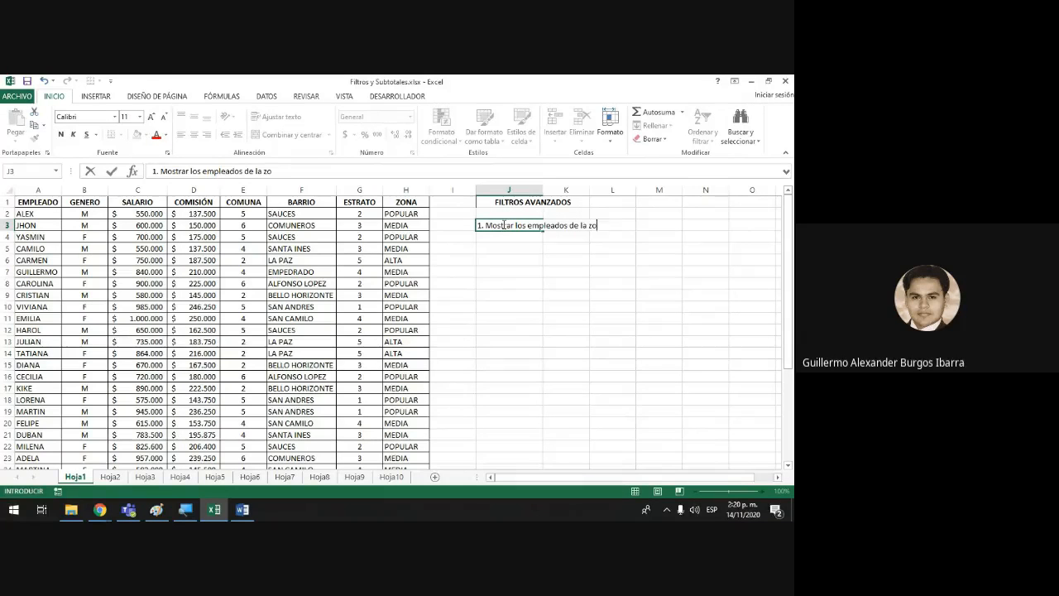
text(na media)
key(Return)
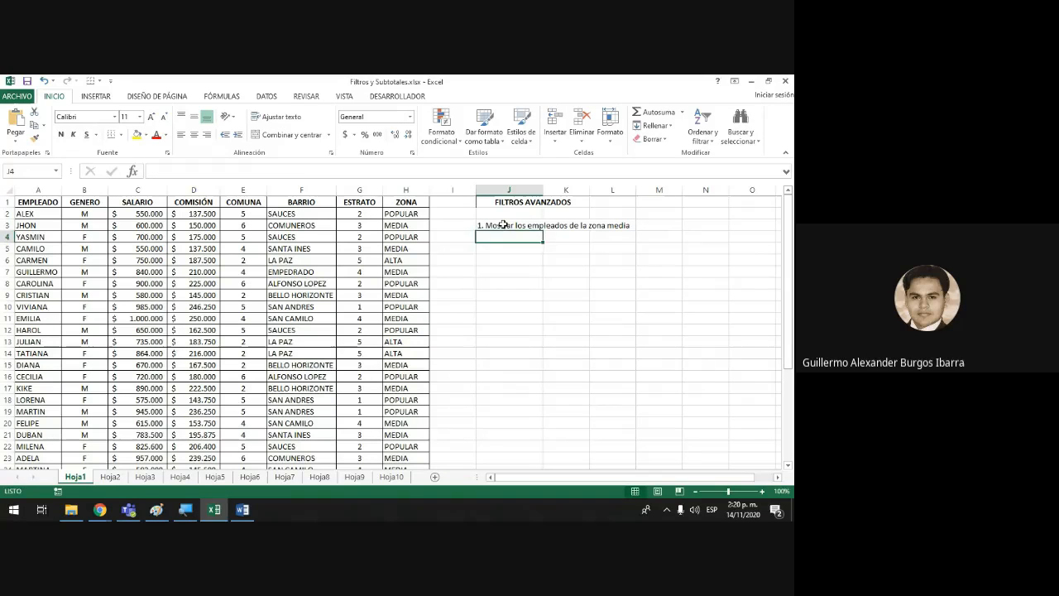
- Make the exercise statement in cell J3 bold
click(504, 224)
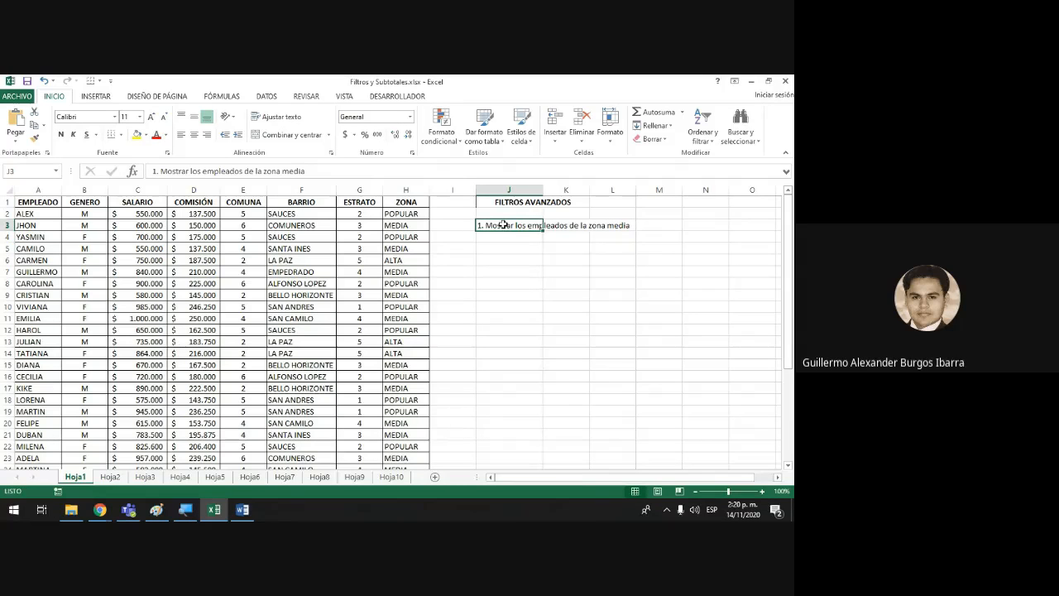
key(ctrl+n)
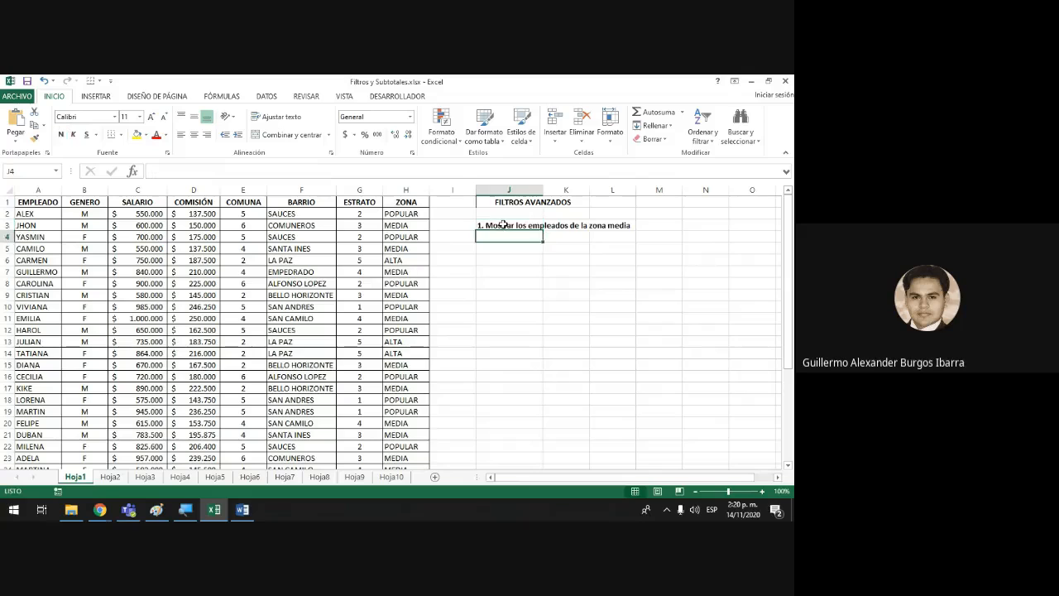
key(Return)
key(Return)
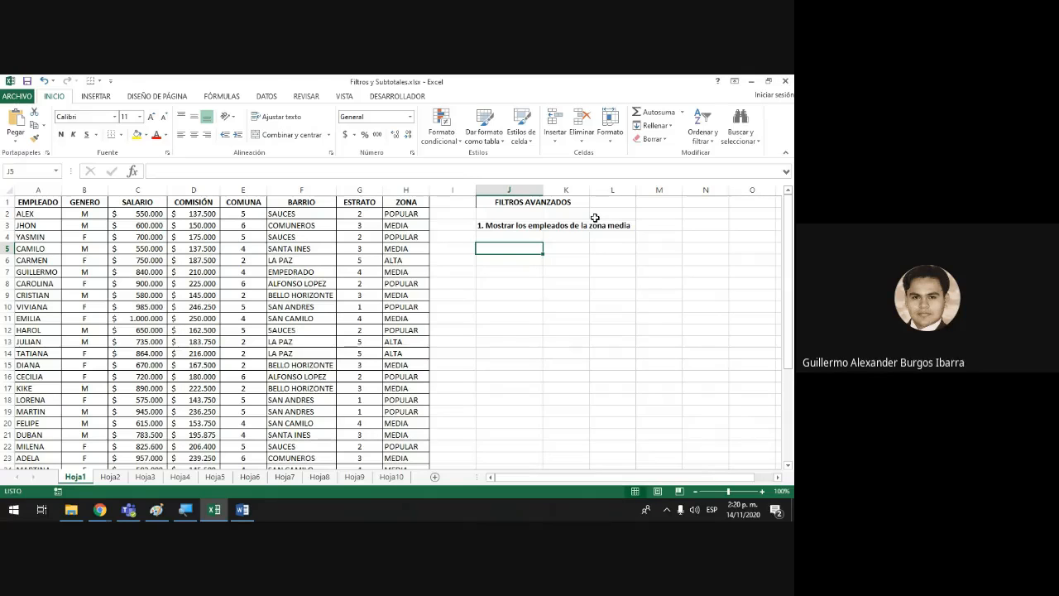
- Examine the exercise statement in J3 against the ZONA column of the data table to identify the filter criterion
click(518, 223)
click(520, 238)
click(520, 258)
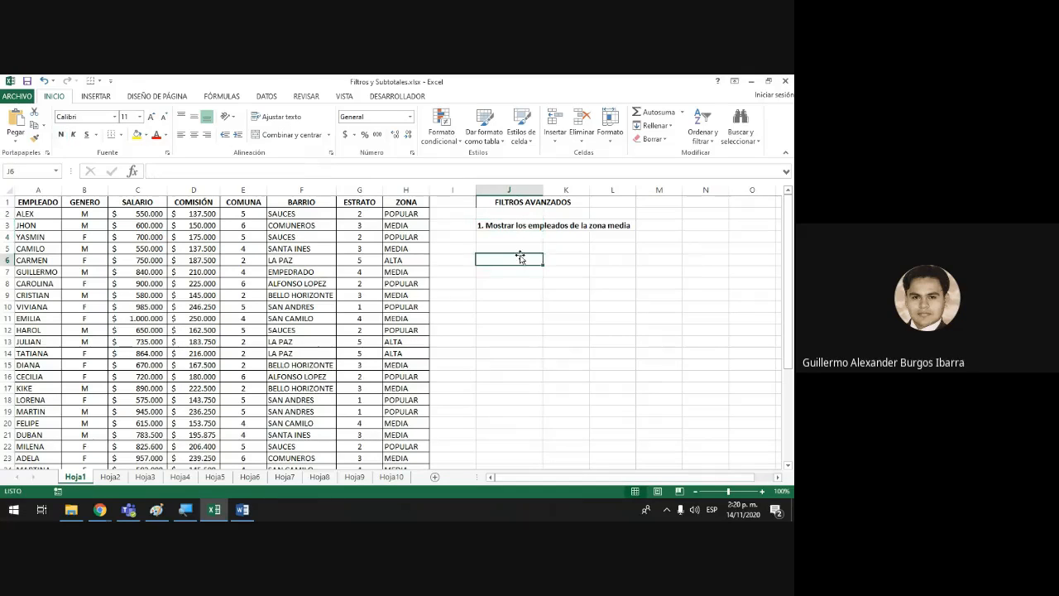
click(523, 247)
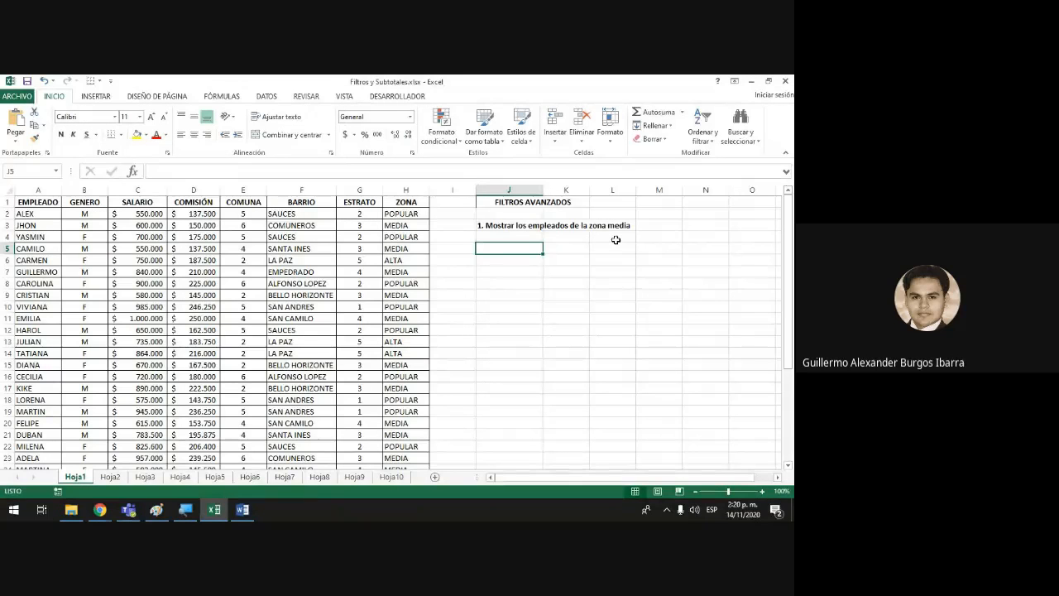
click(508, 226)
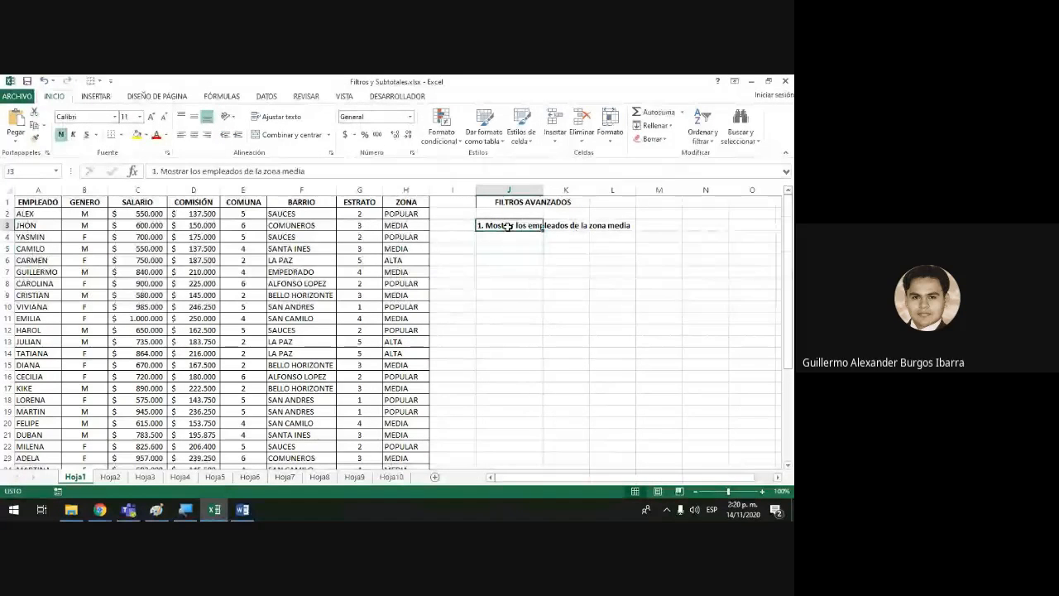
double_click(508, 226)
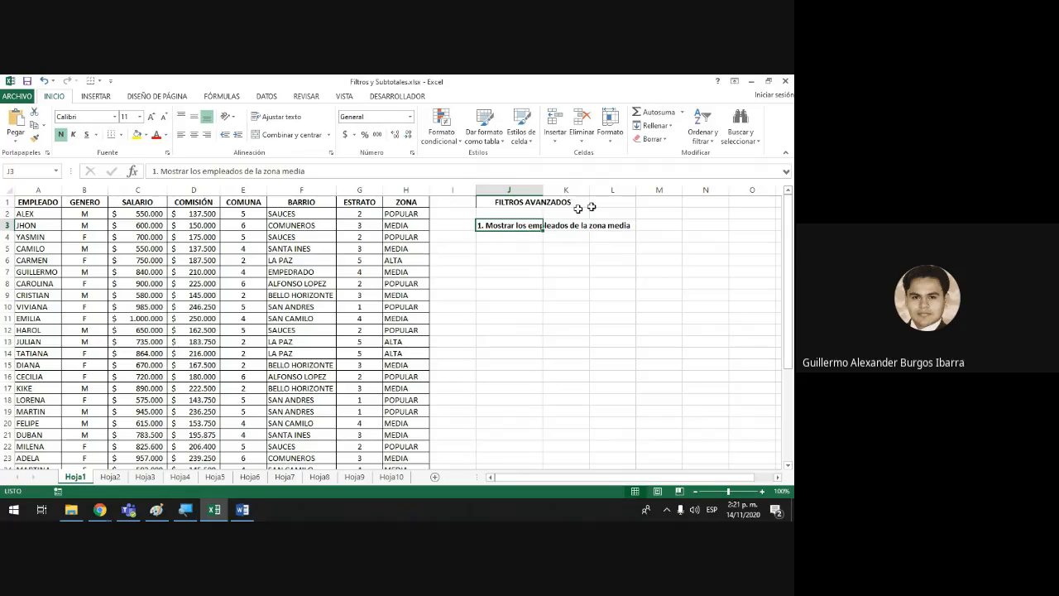
drag(394, 202, 535, 336)
scroll(535, 336, up, 2)
click(566, 353)
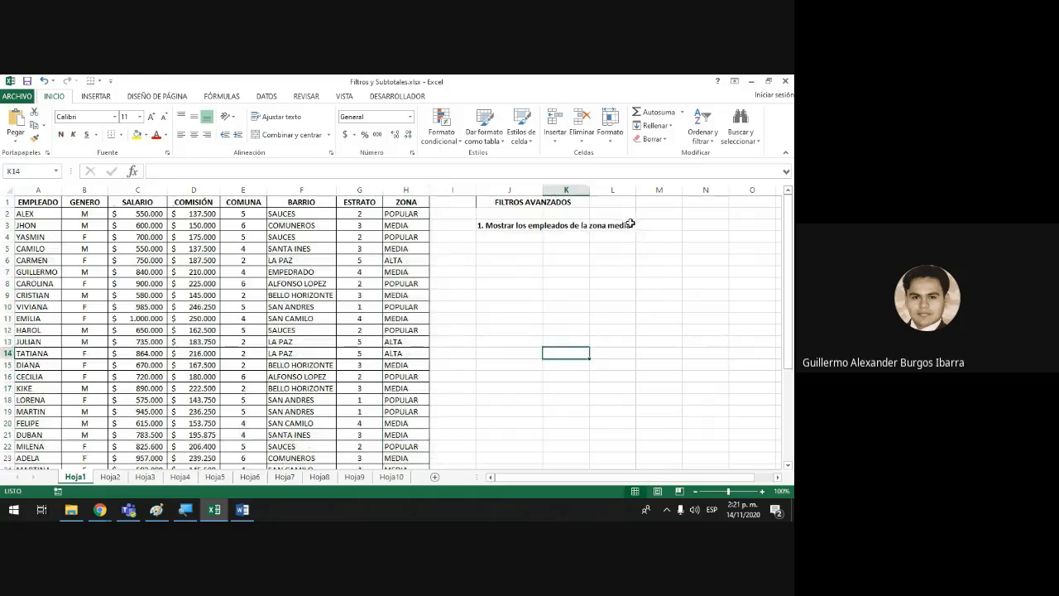
click(393, 225)
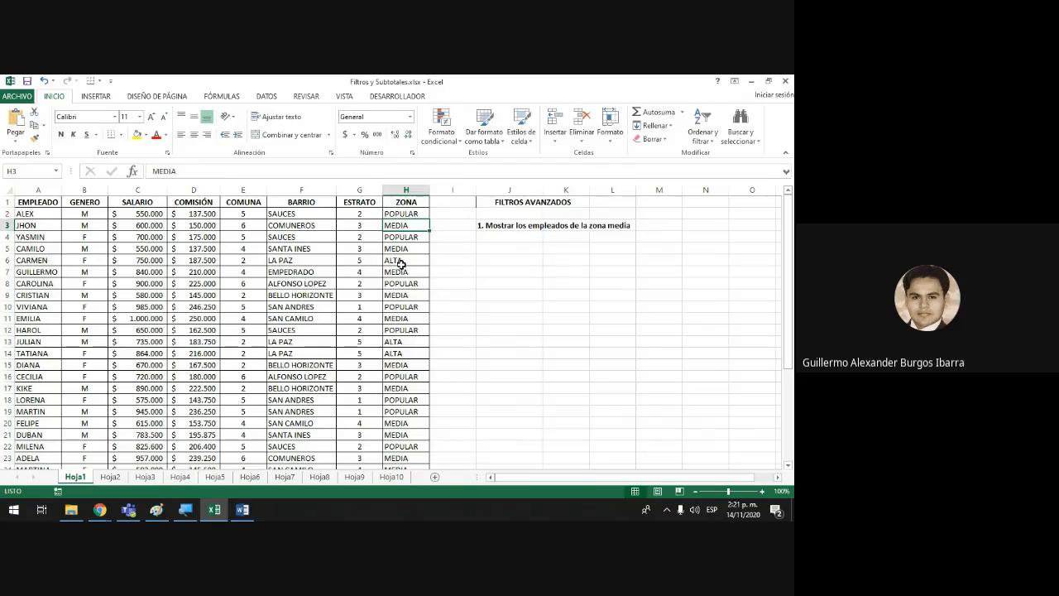
click(401, 269)
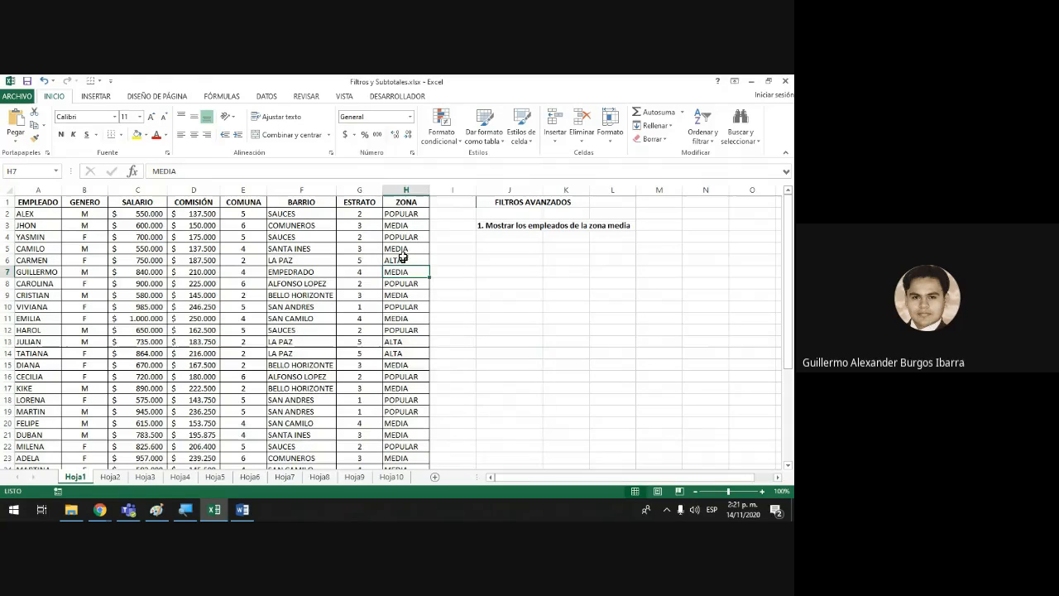
click(404, 190)
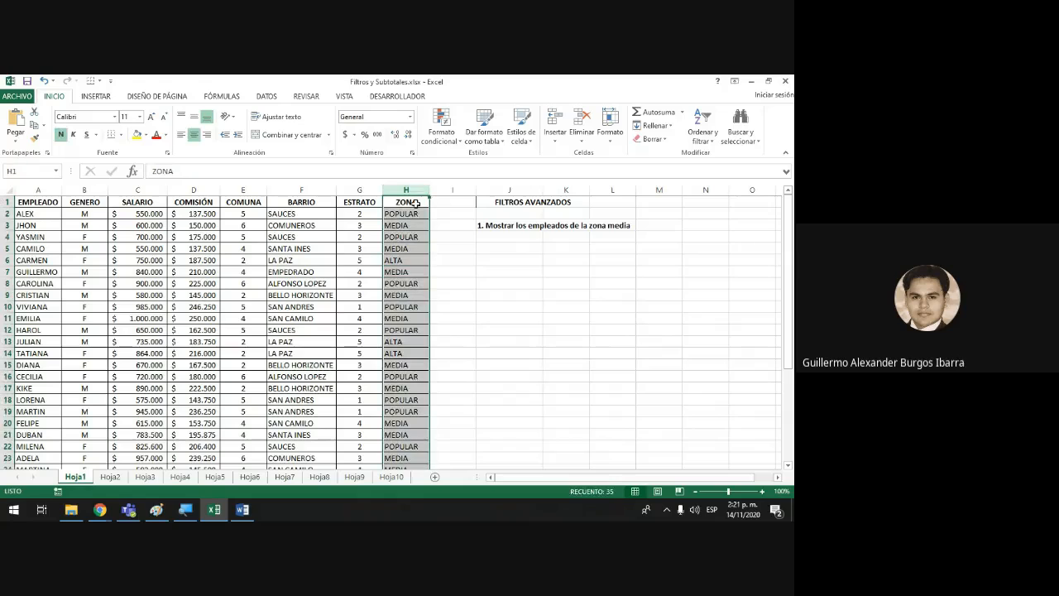
click(514, 226)
click(547, 247)
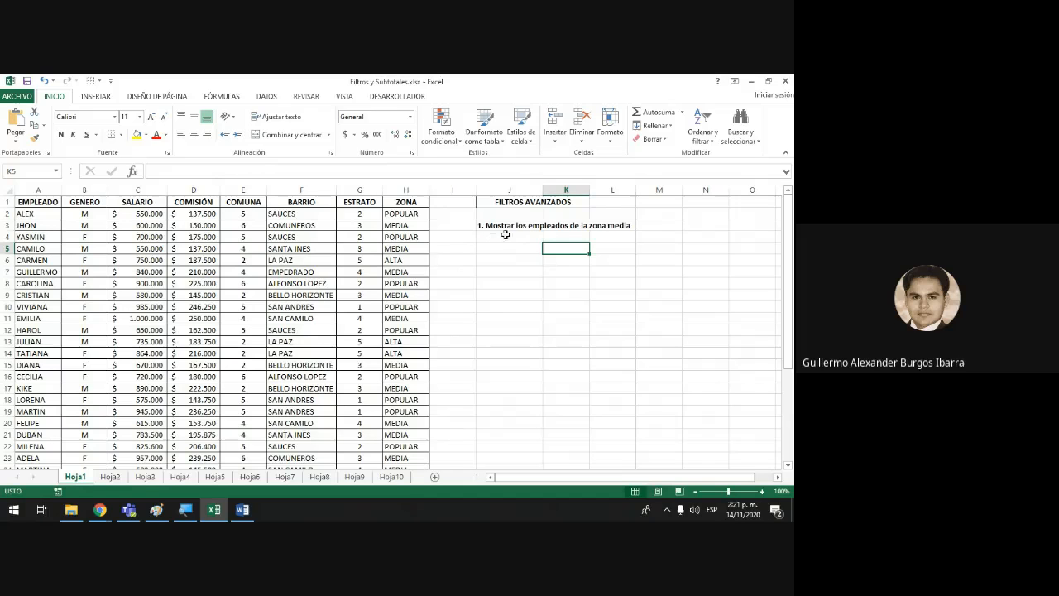
click(507, 247)
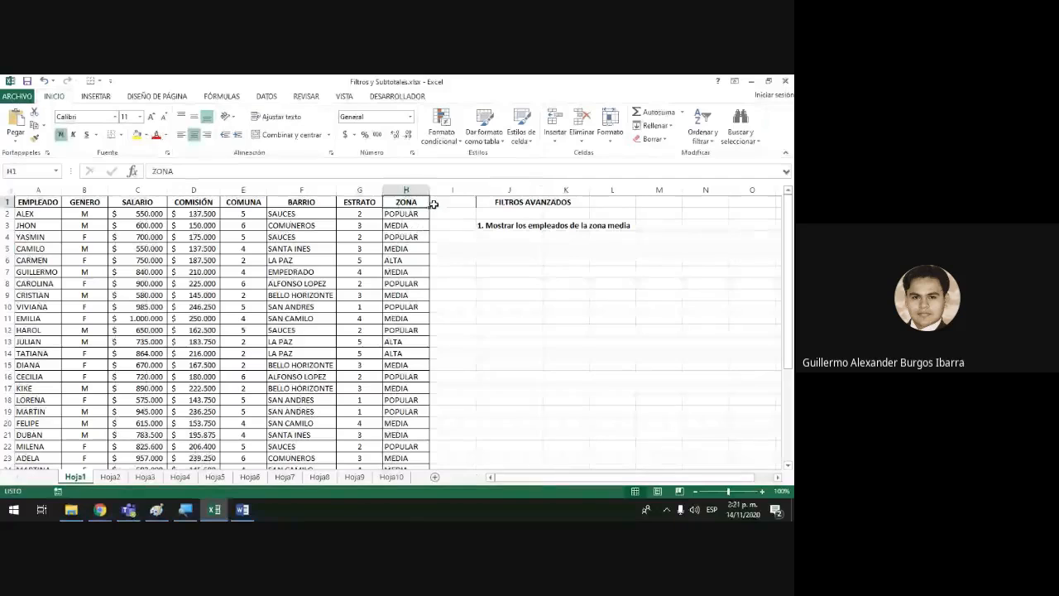
- Copy the ZONA column heading from H1 into cell J5 as the criteria heading
click(414, 202)
key(ctrl+c)
click(518, 246)
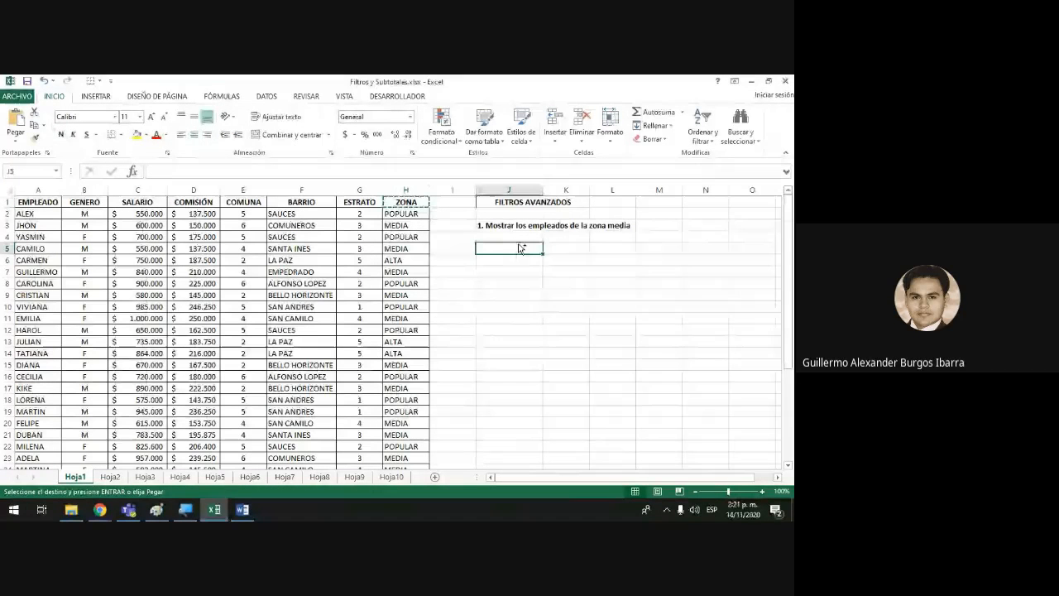
key(ctrl+v)
click(519, 260)
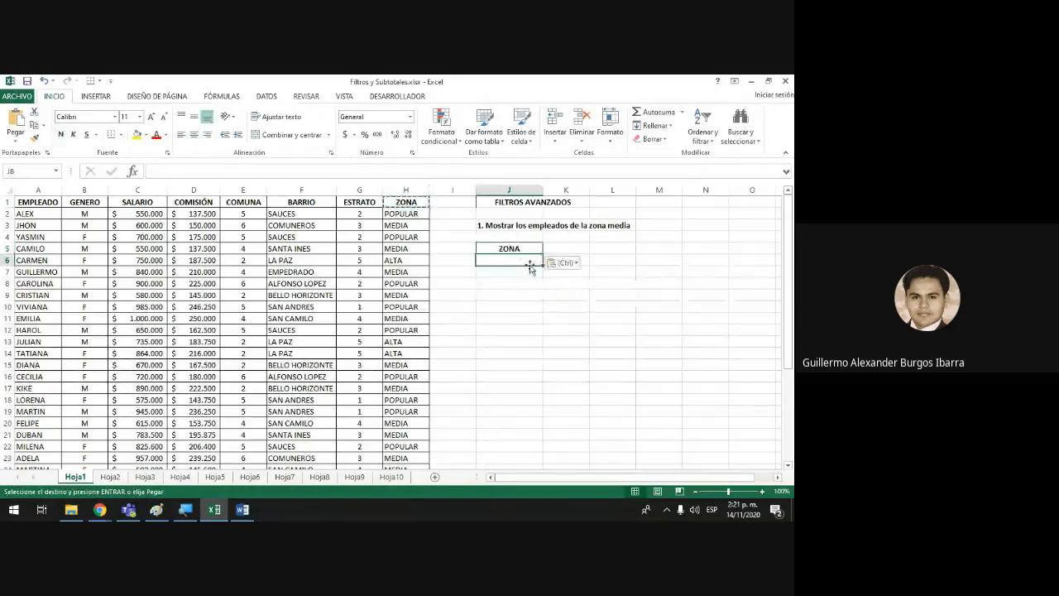
- Copy the value MEDIA from H3 into cell J6, below the ZONA criteria heading
click(403, 227)
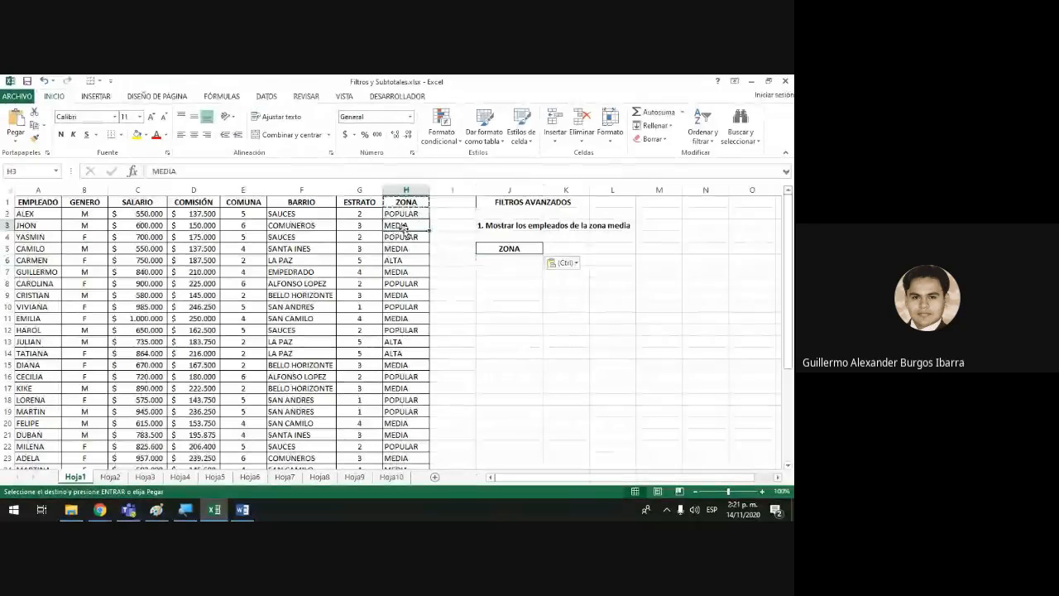
key(ctrl+c)
click(496, 260)
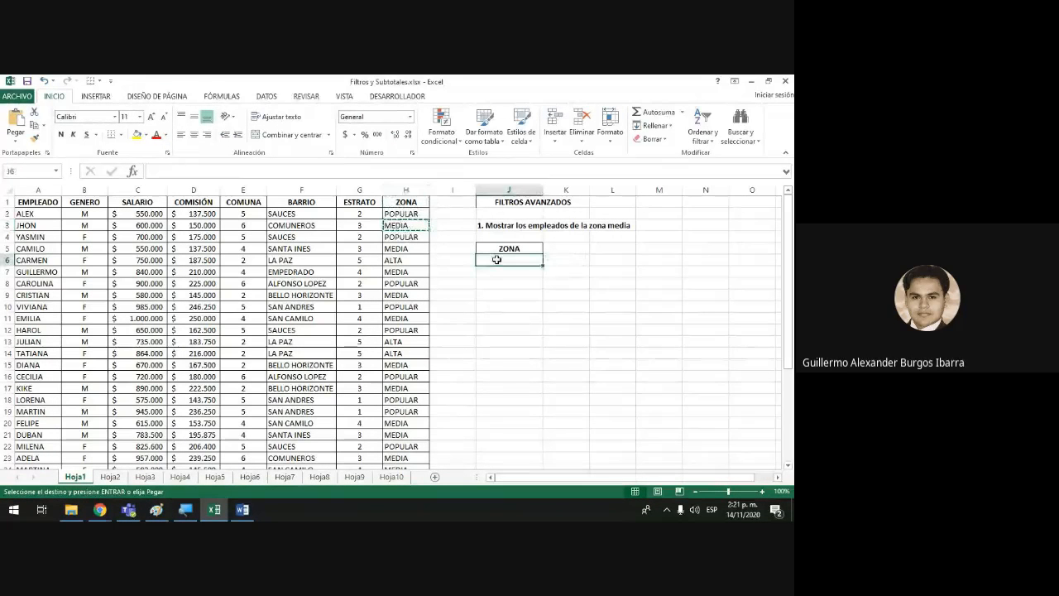
key(ctrl+v)
click(613, 314)
double_click(613, 314)
click(547, 293)
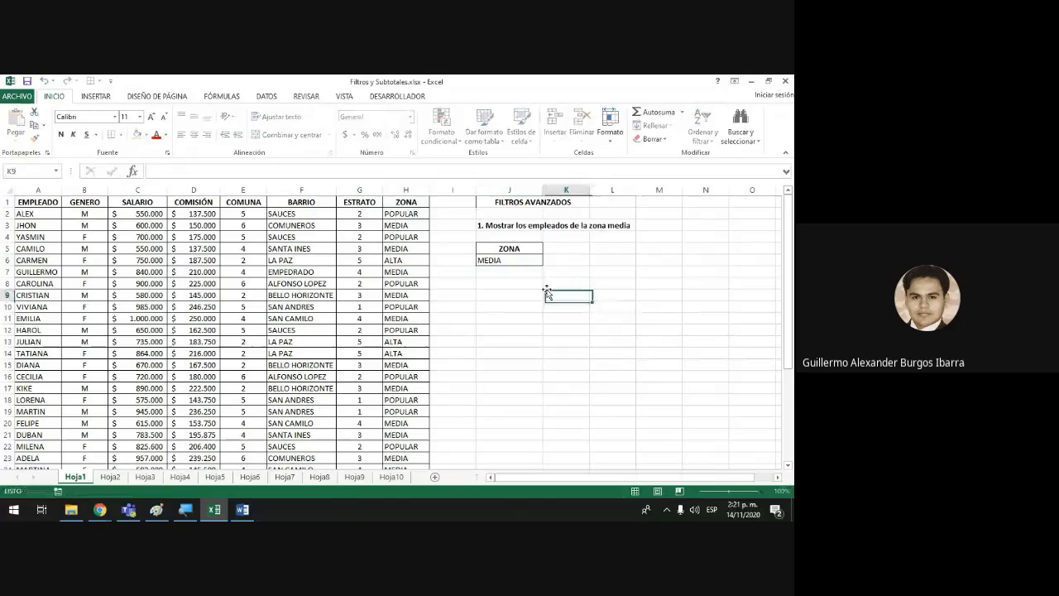
- Check the criteria range J5:J6 against the wording of the exercise statement in row 3
drag(515, 249, 519, 259)
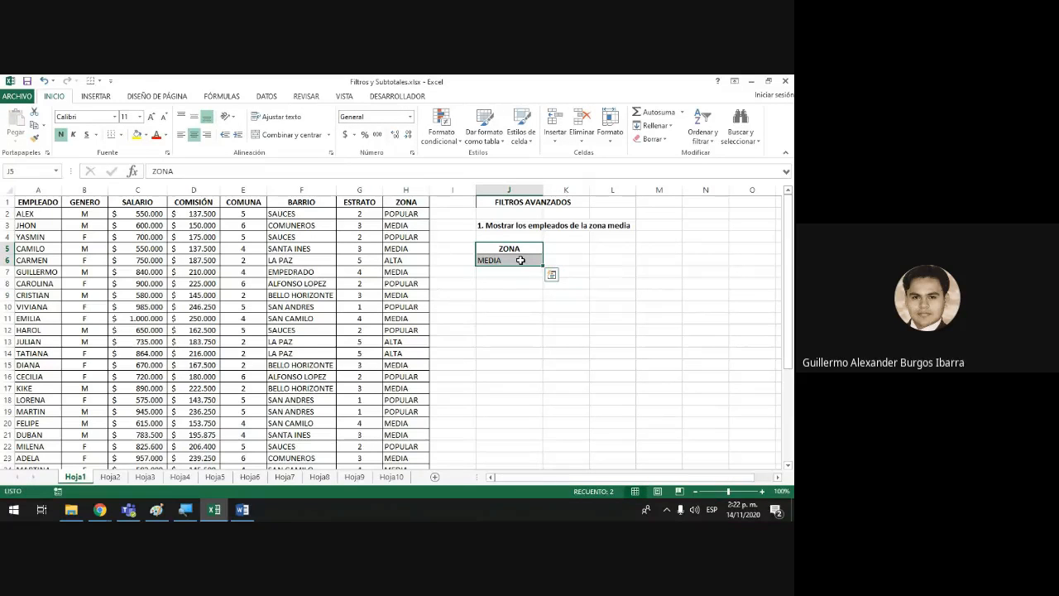
click(597, 230)
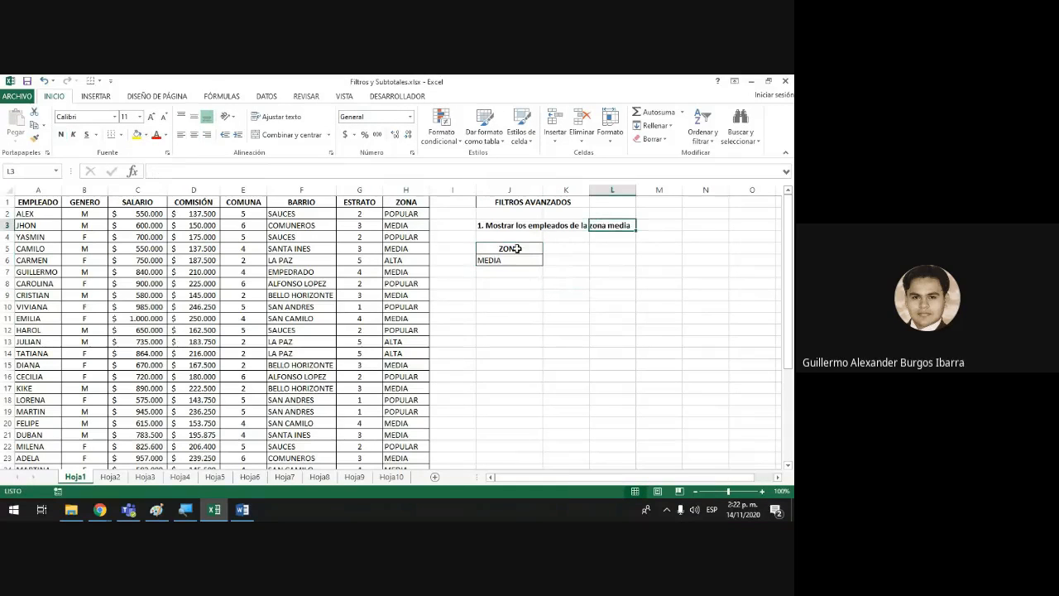
mouse_move(515, 248)
mouse_down()
mouse_move(516, 259)
mouse_move(532, 246)
mouse_up()
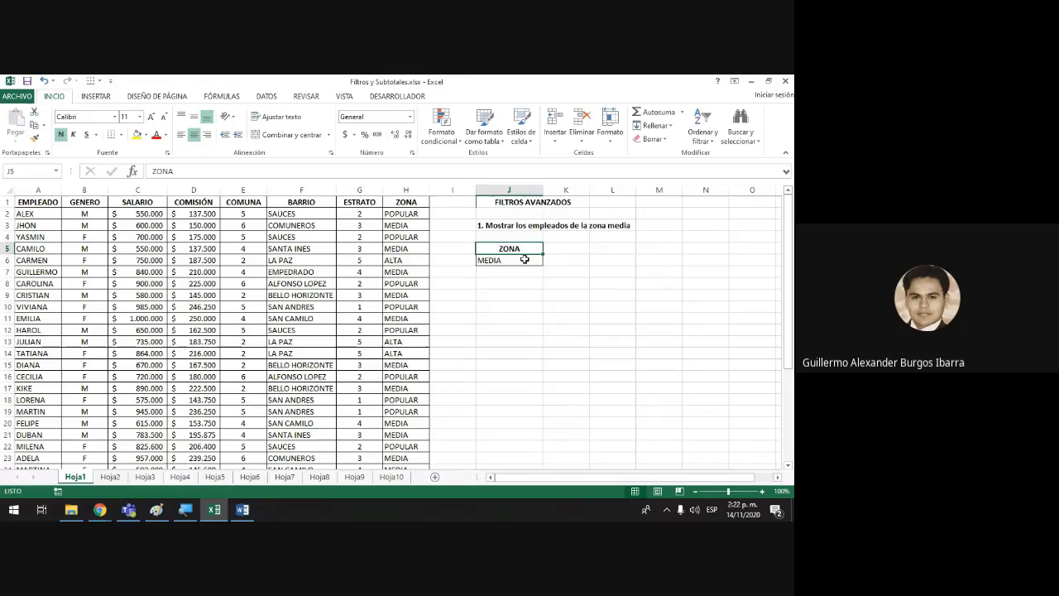
click(525, 248)
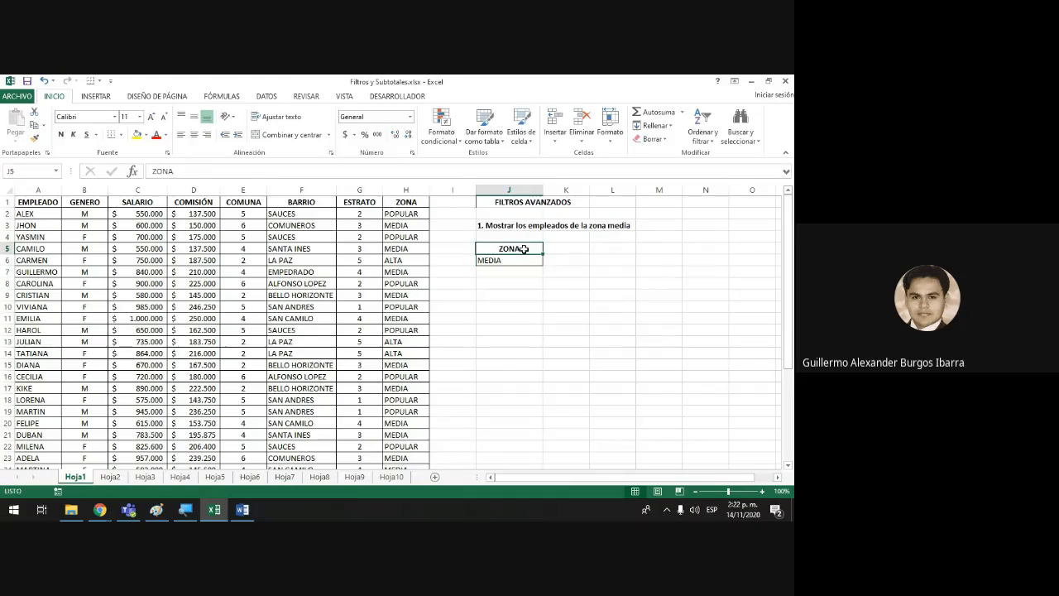
click(525, 260)
click(549, 271)
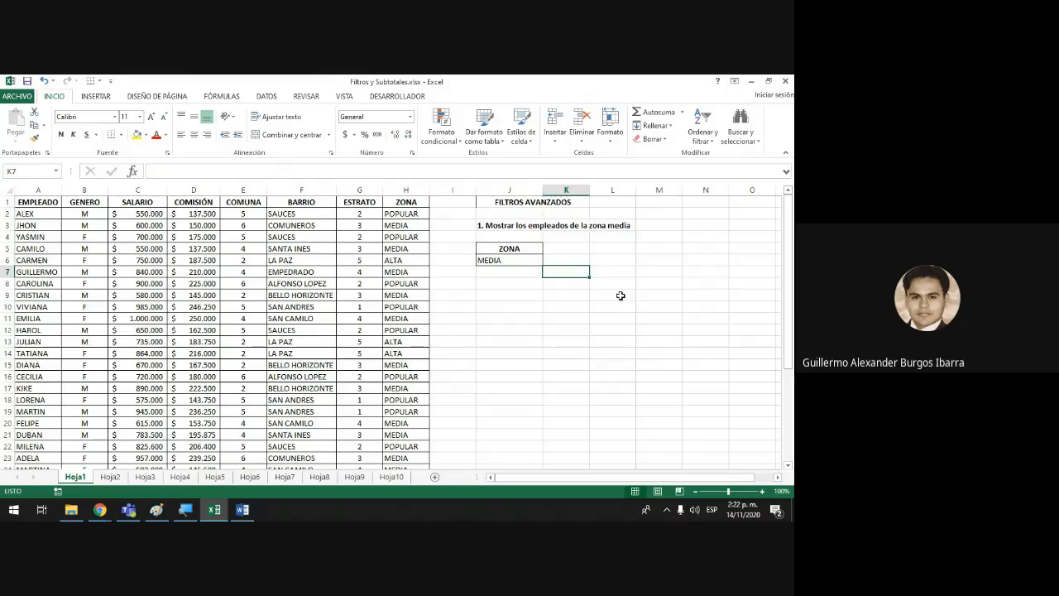
click(646, 285)
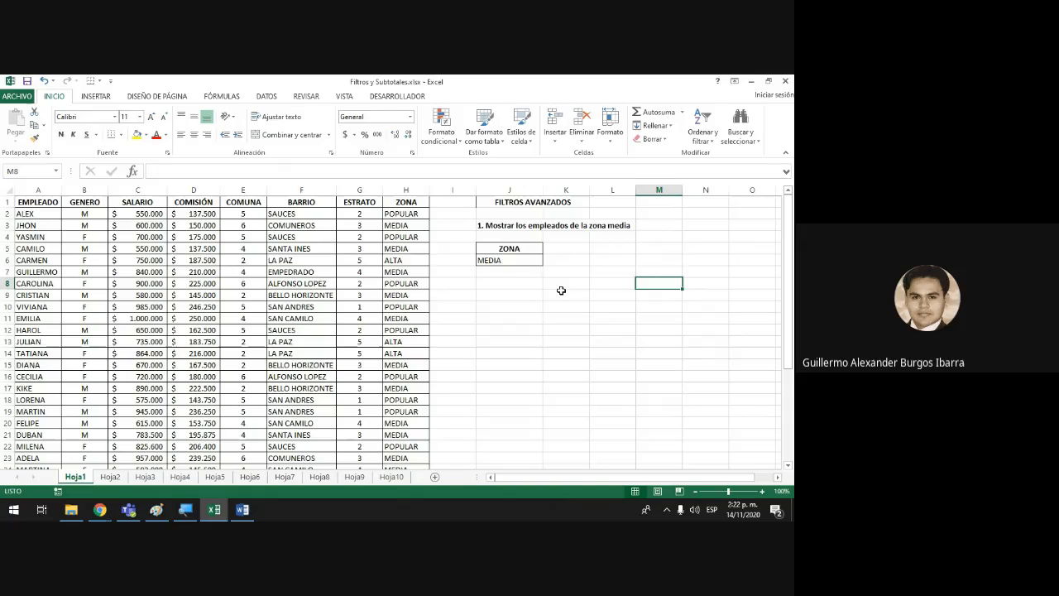
- Select the whole employee data table with its headings, range A1:H35
click(407, 201)
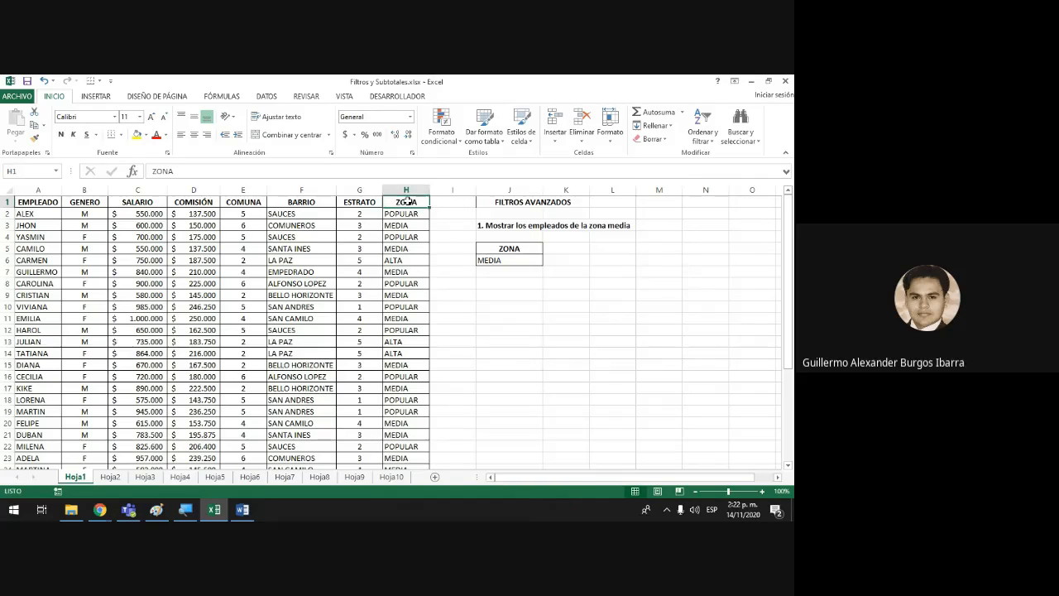
drag(407, 201, 3, 515)
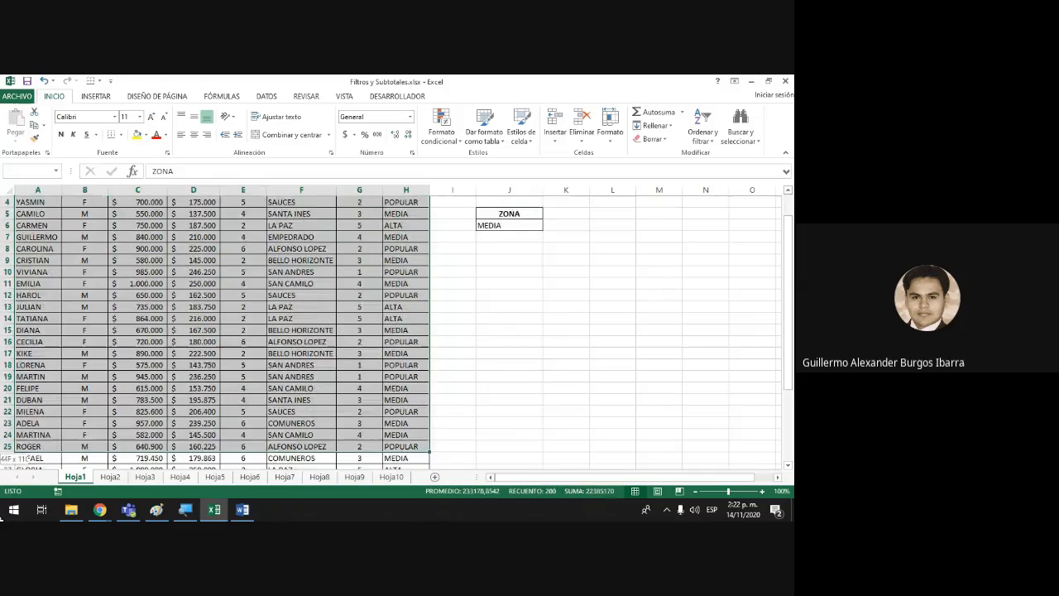
drag(3, 515, 16, 451)
scroll(531, 337, up, 5)
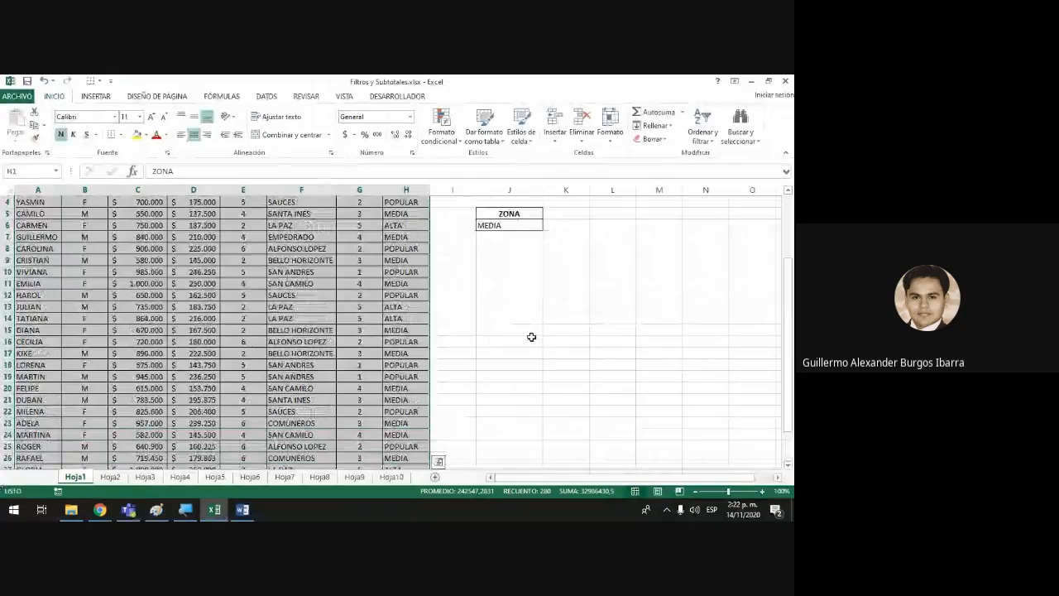
- Magnify the screen to 200% with the Lupa magnifier and keep its window clear of the sorting and filtering commands
scroll(533, 334, up, 1)
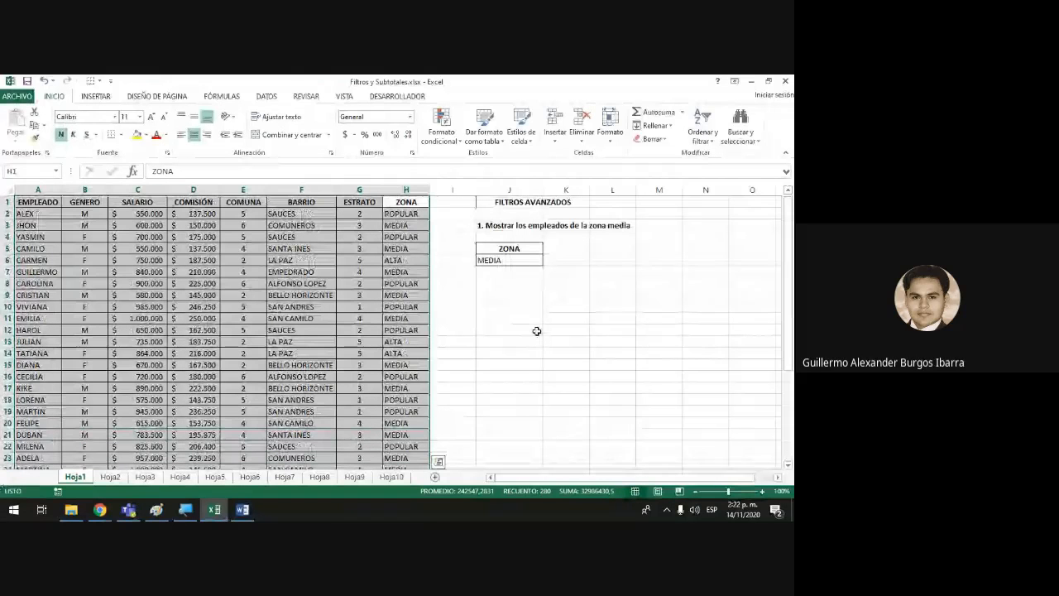
click(265, 97)
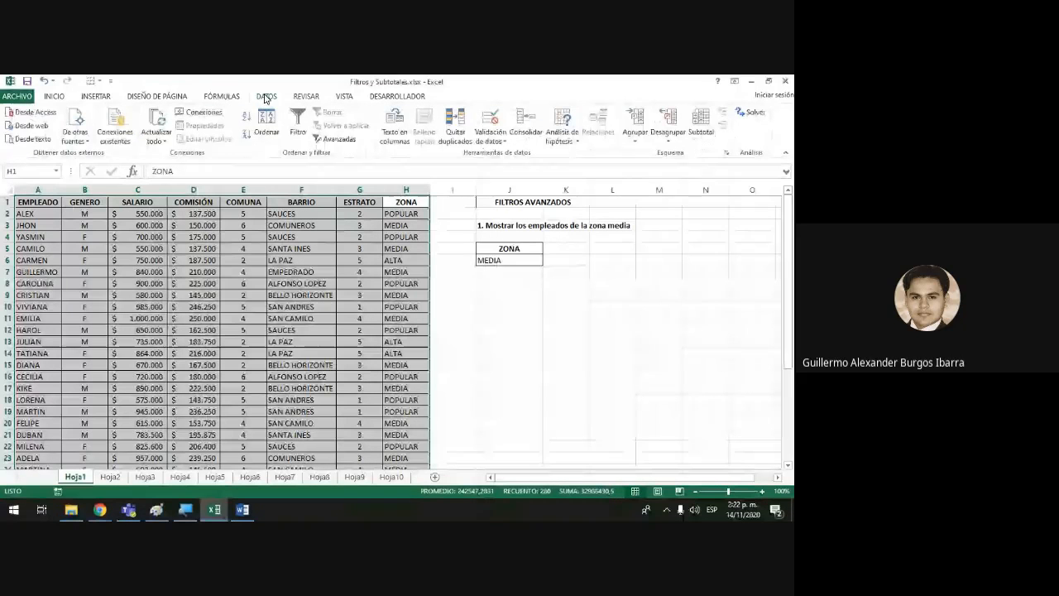
click(185, 510)
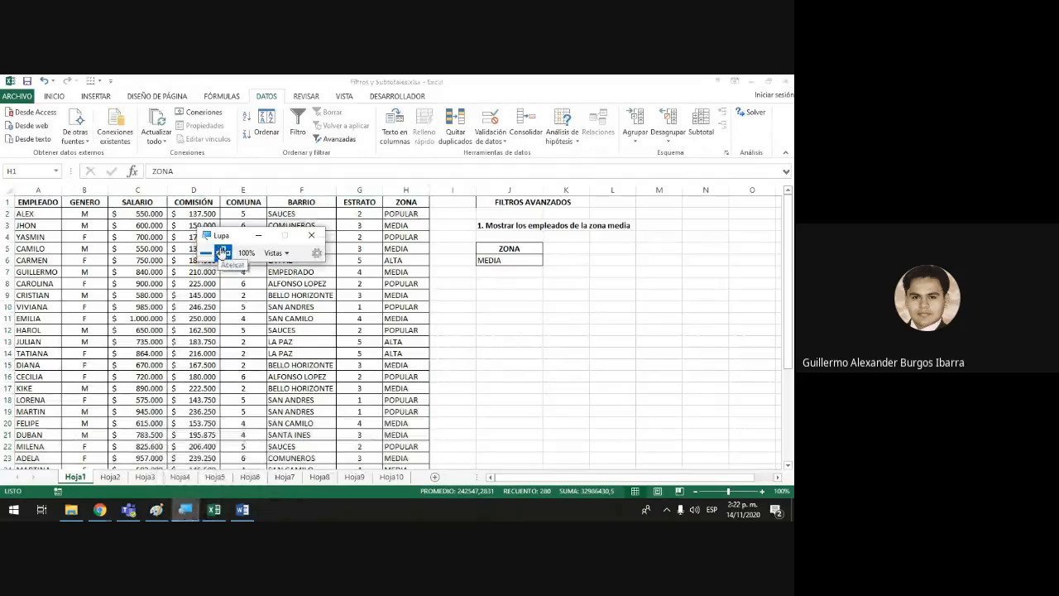
click(221, 253)
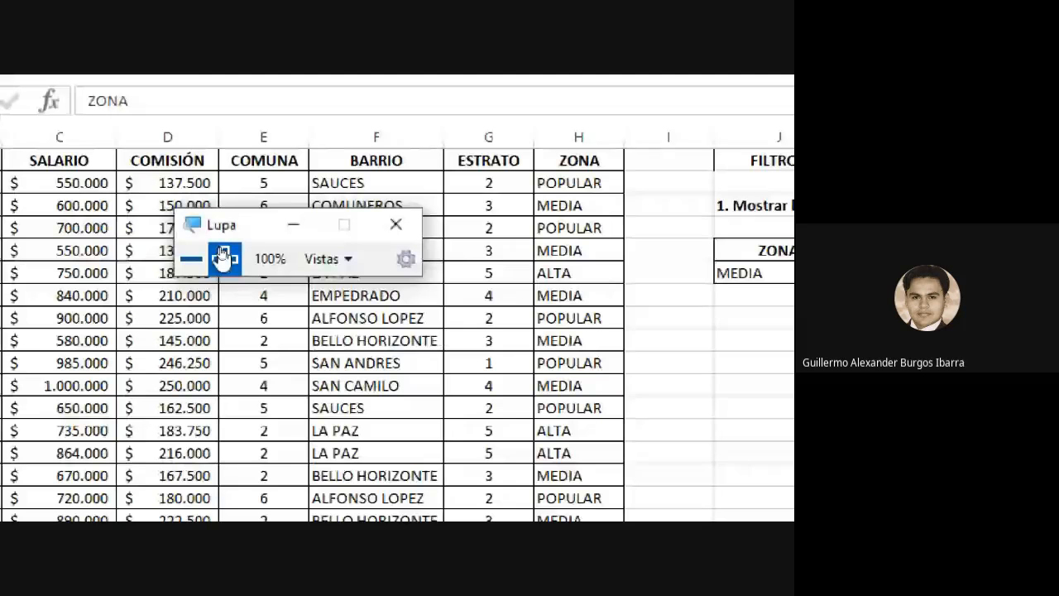
click(222, 253)
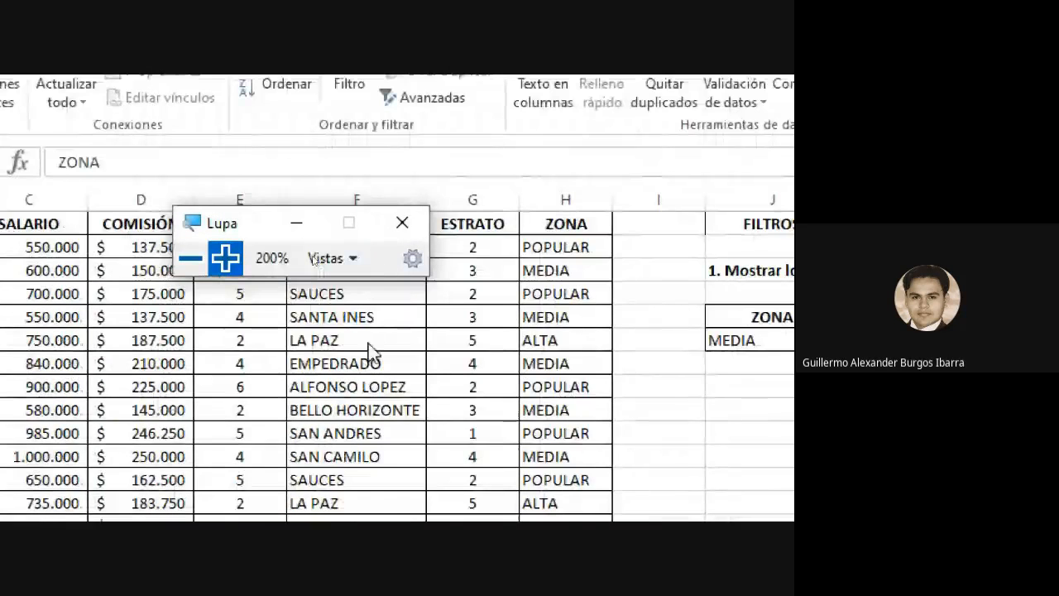
drag(260, 220, 55, 447)
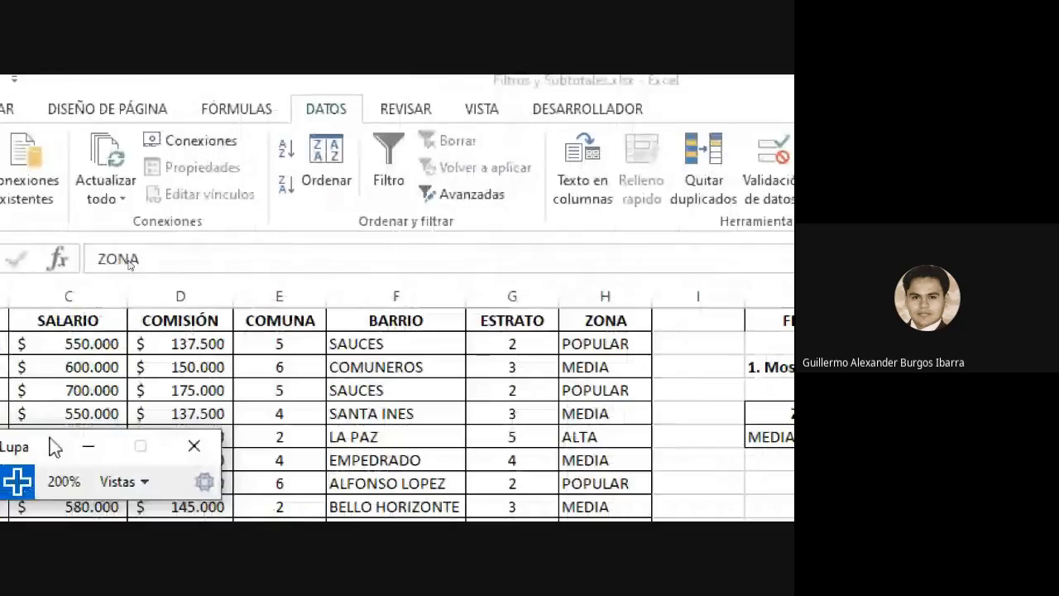
- Start an advanced filter on the selected employee table and set it to copy the results to another location
click(316, 109)
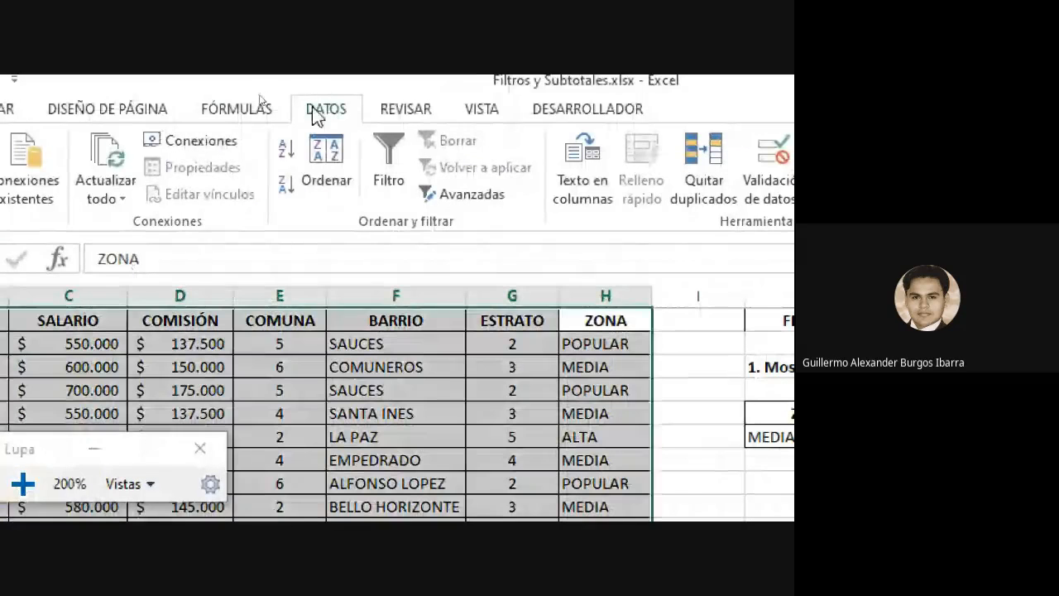
click(469, 199)
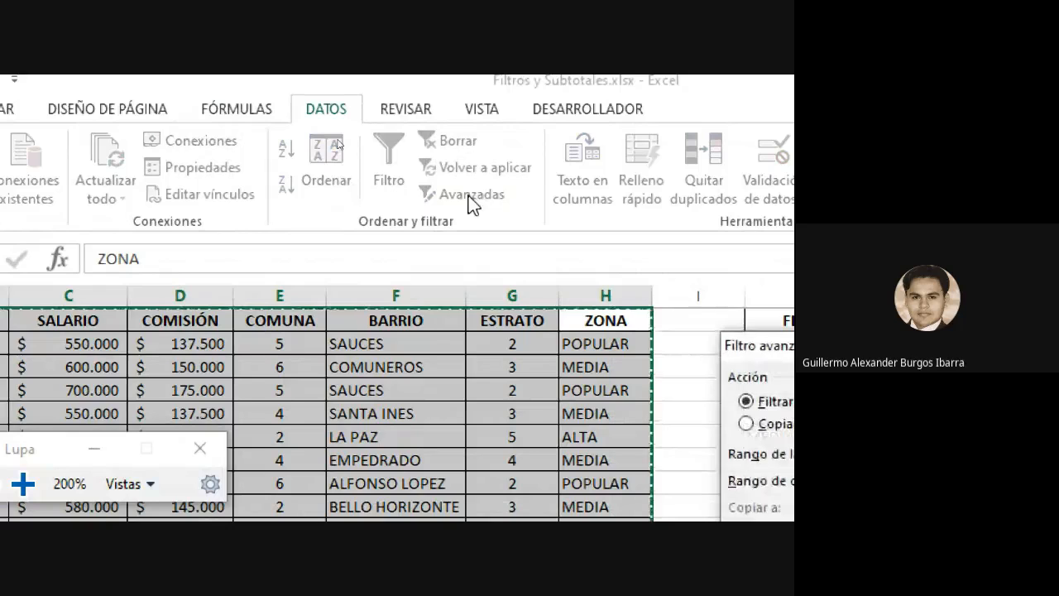
drag(698, 324, 335, 263)
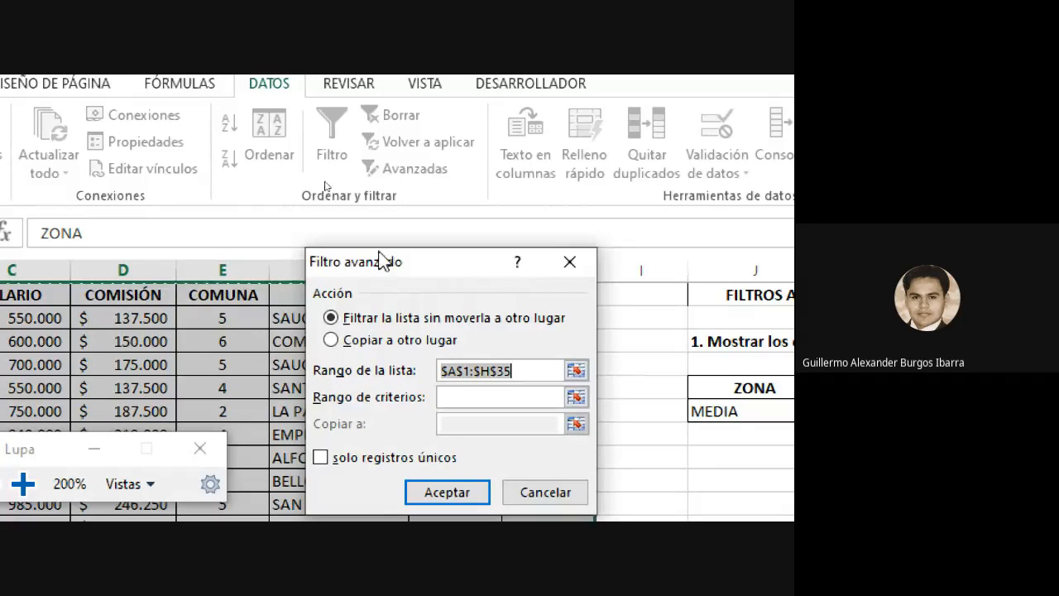
drag(408, 263, 411, 109)
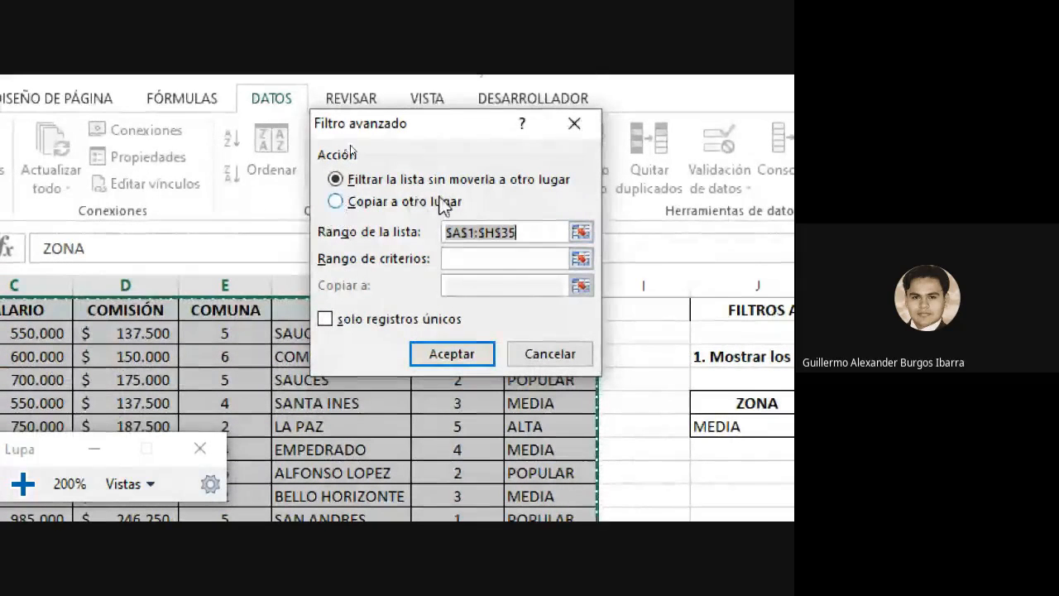
click(336, 202)
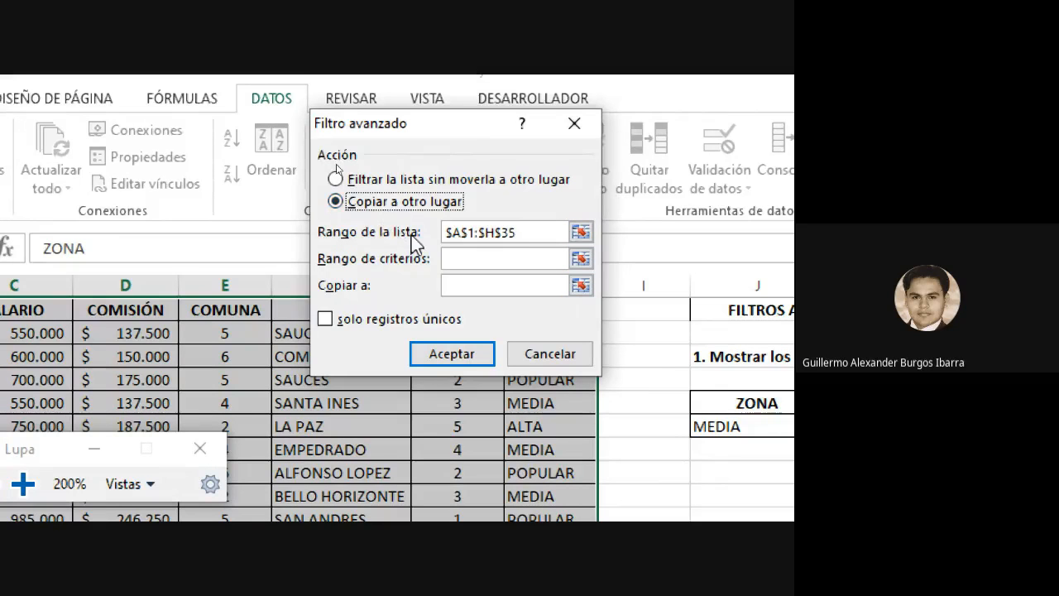
- Check that the filter's list range $A$1:$H$35 covers the employee table down to its last row
click(533, 235)
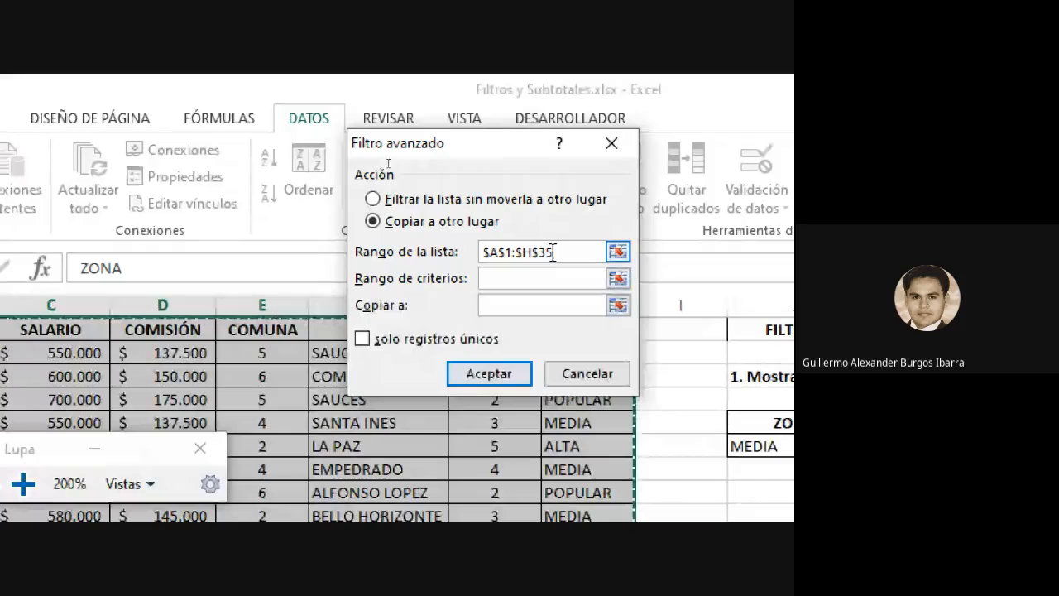
scroll(551, 373, down, 10)
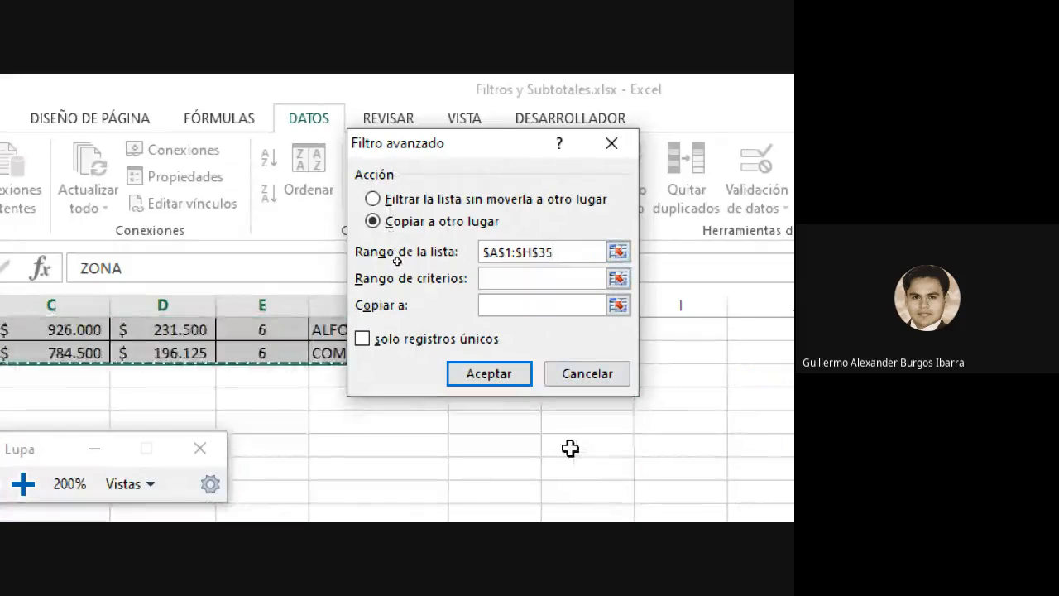
scroll(570, 448, up, 1)
scroll(570, 448, up, 10)
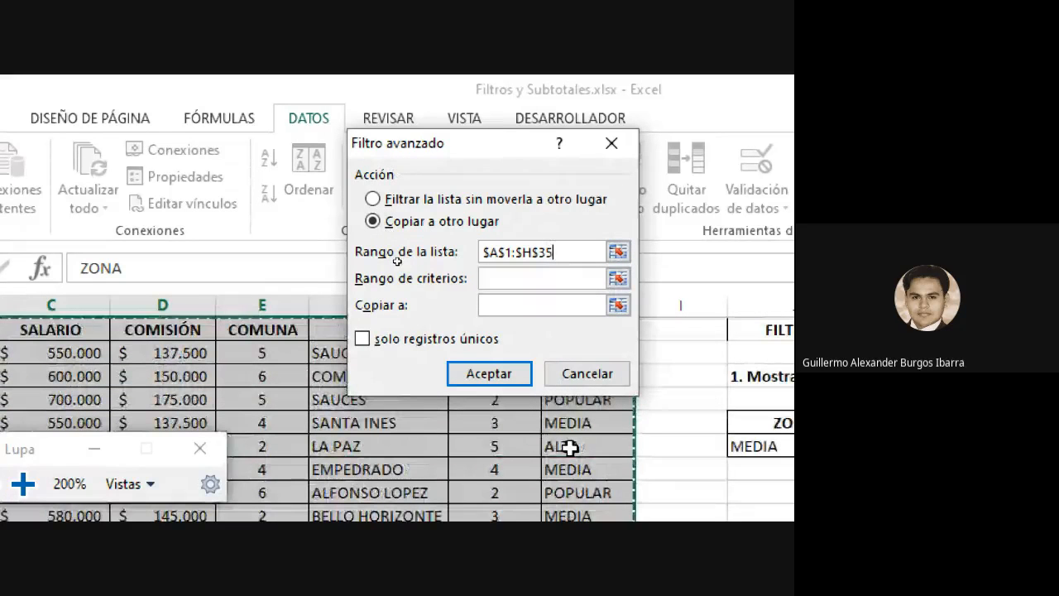
- Set the advanced filter's criteria range to J5:J6, the ZONA heading with the value MEDIA
click(551, 282)
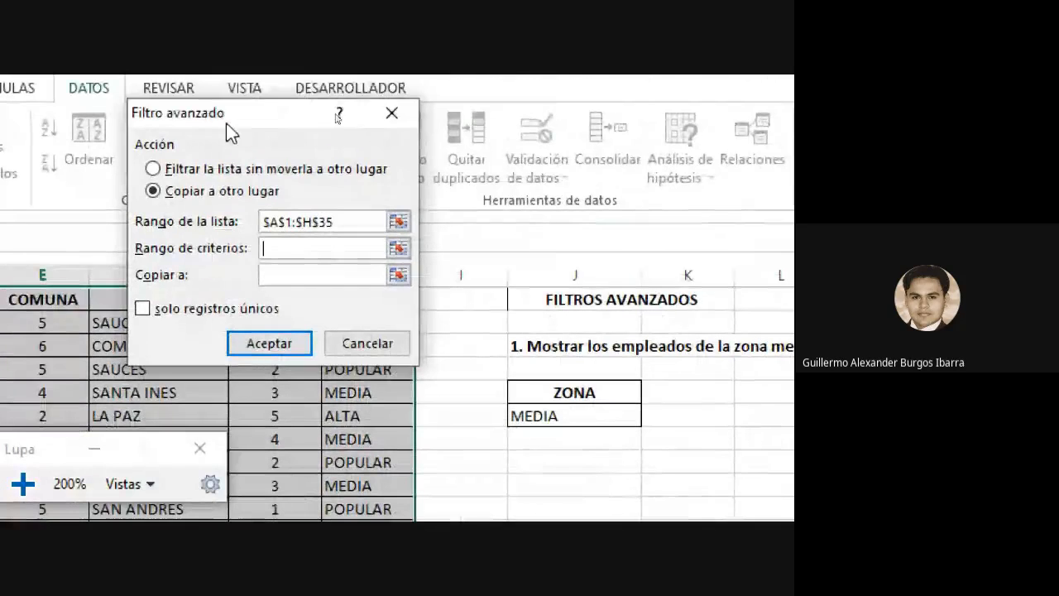
drag(226, 123, 283, 150)
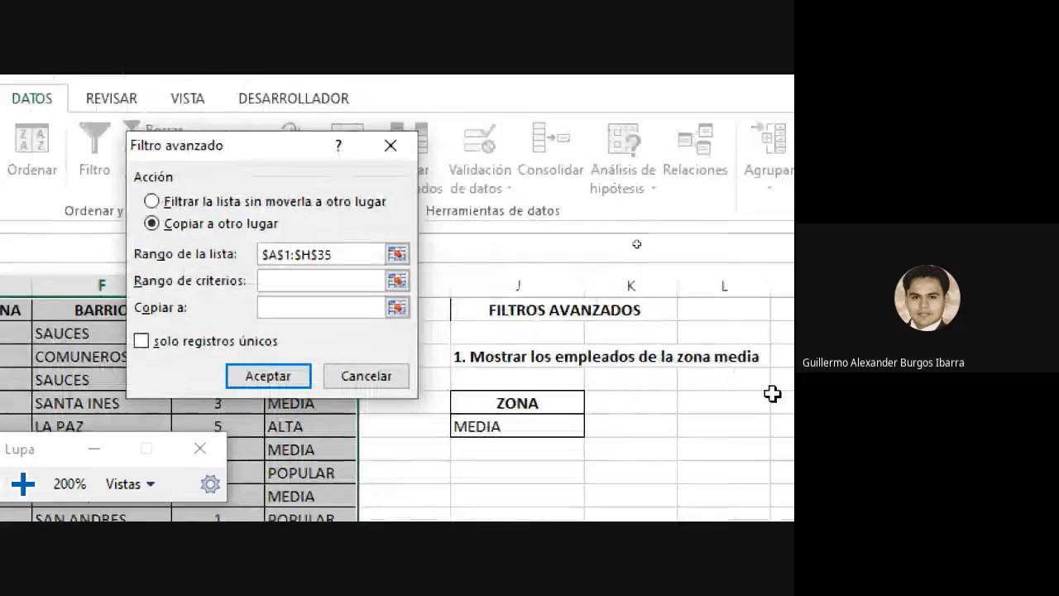
click(589, 392)
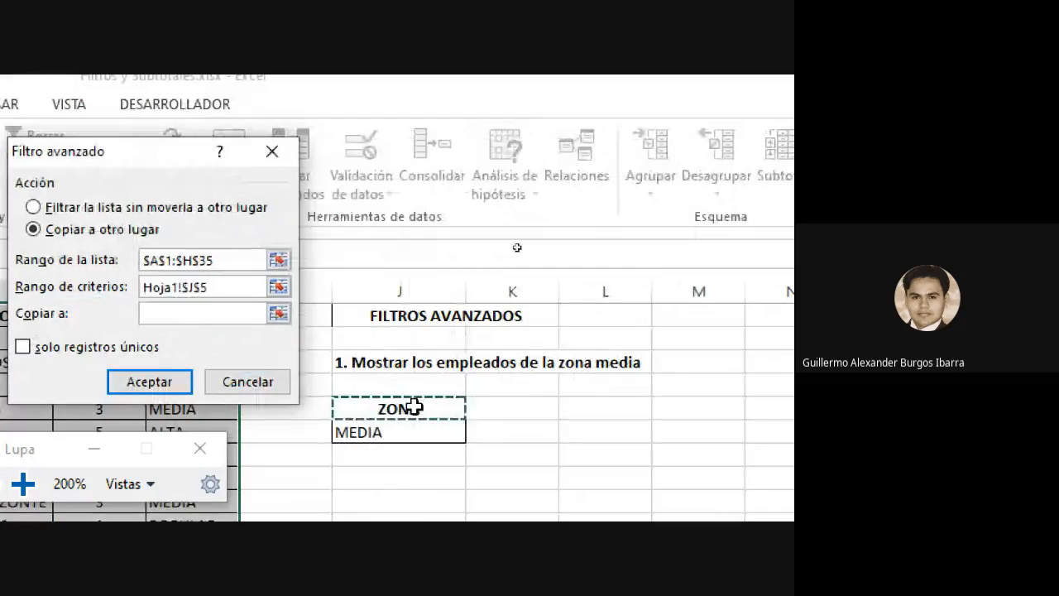
drag(414, 405, 416, 450)
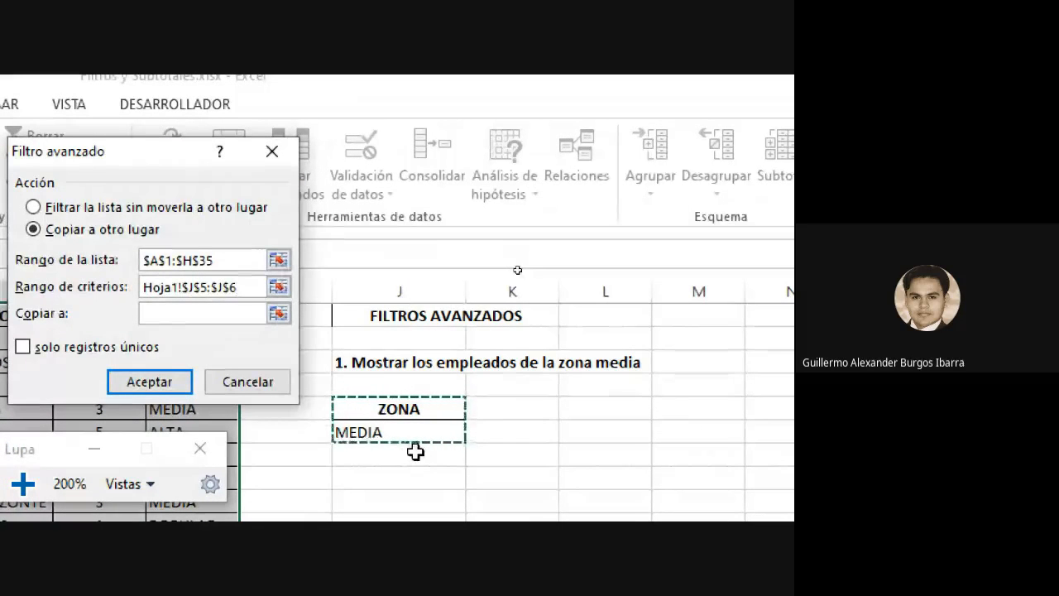
- Set cell J8 as the destination for the copied results and run the advanced filter
click(167, 317)
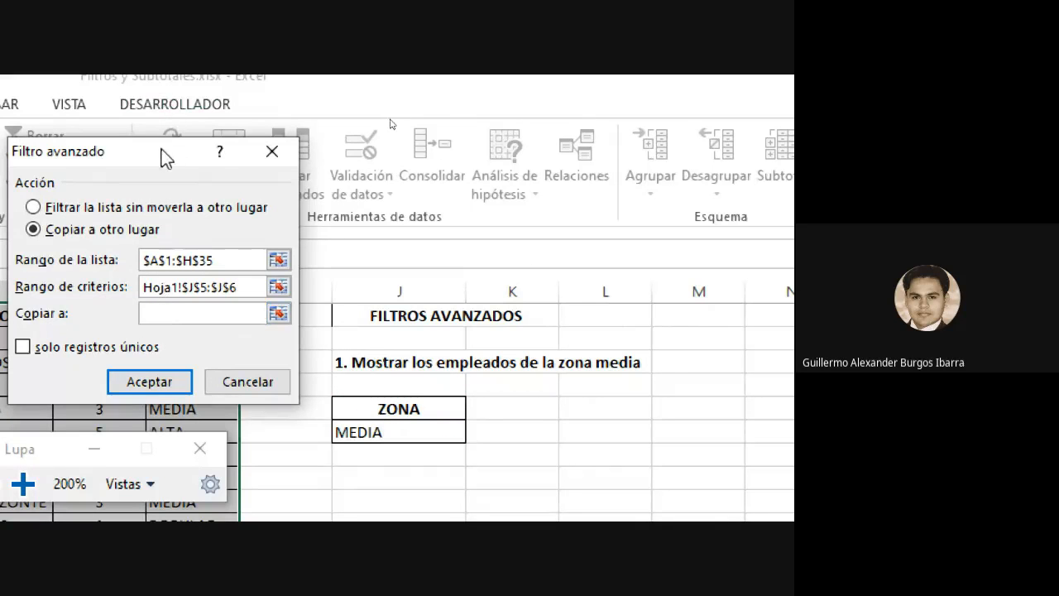
drag(164, 157, 431, 97)
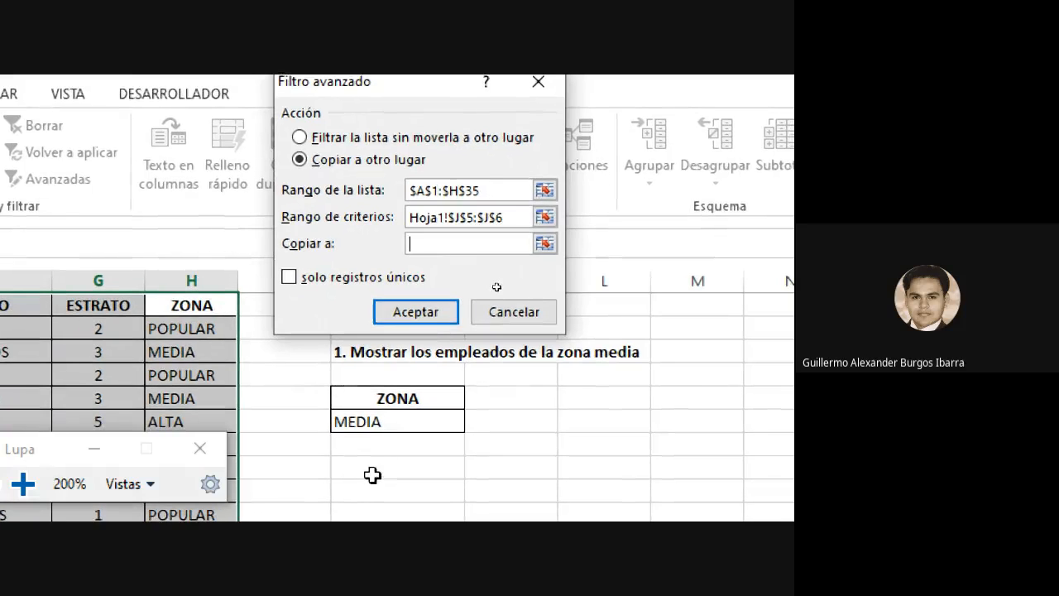
click(385, 469)
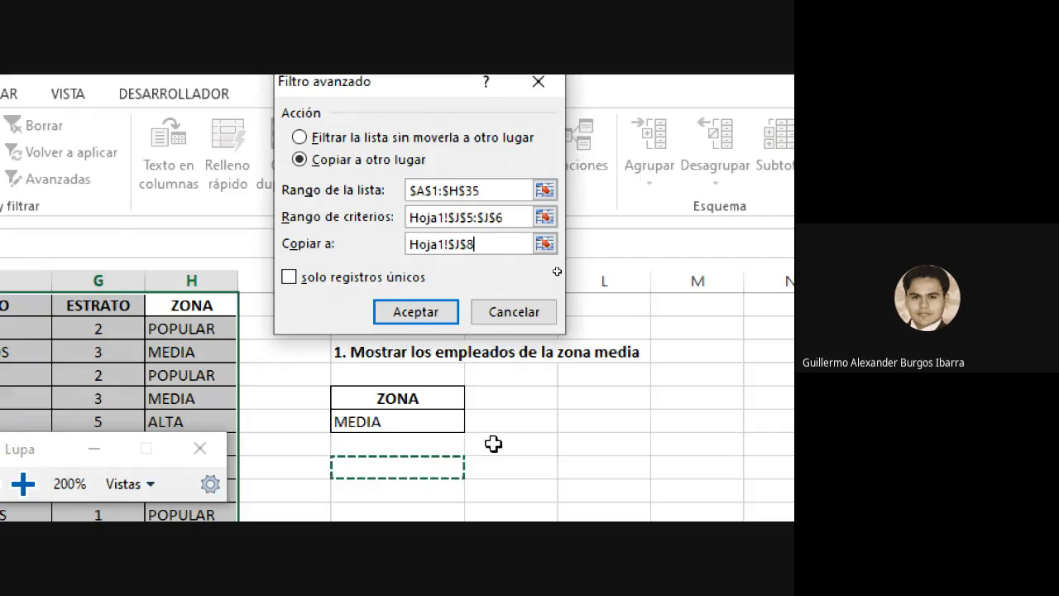
click(420, 314)
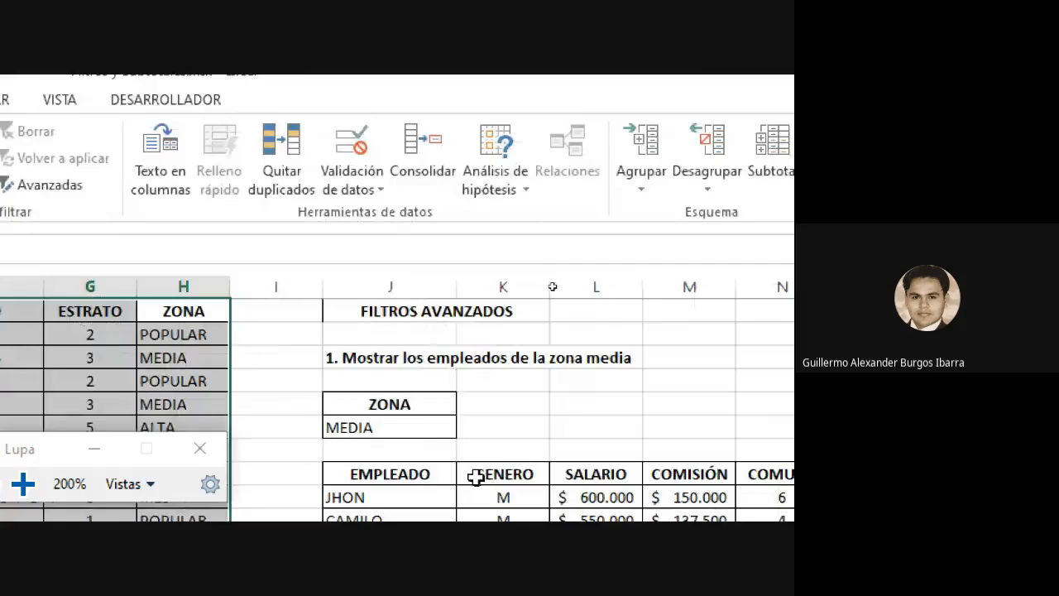
- Return the screen magnification to 100% and autofit the width of column L, the SALARIO column of the results
scroll(478, 477, down, 2)
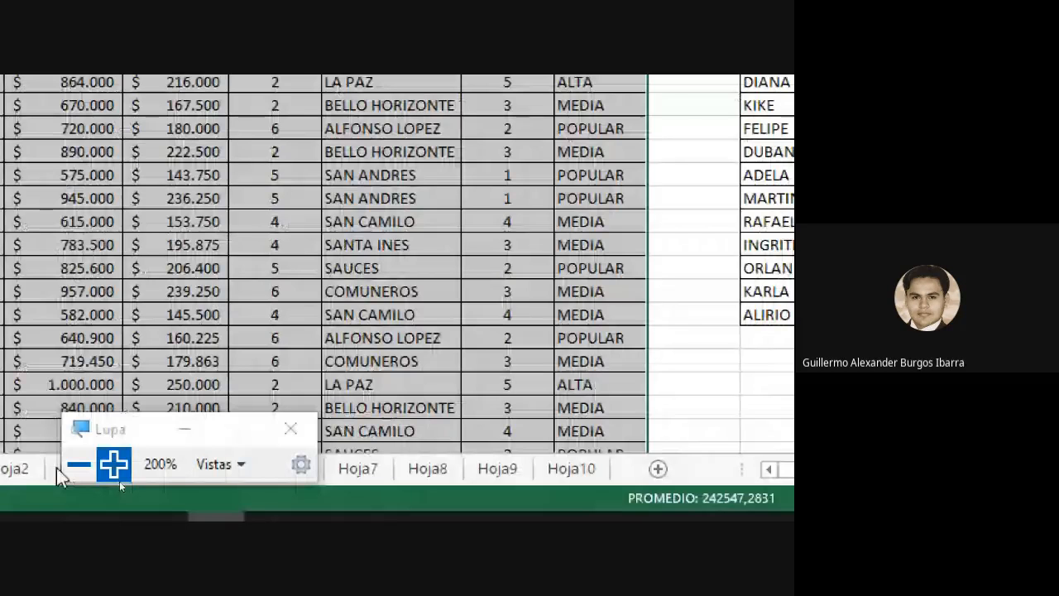
key(super+minus)
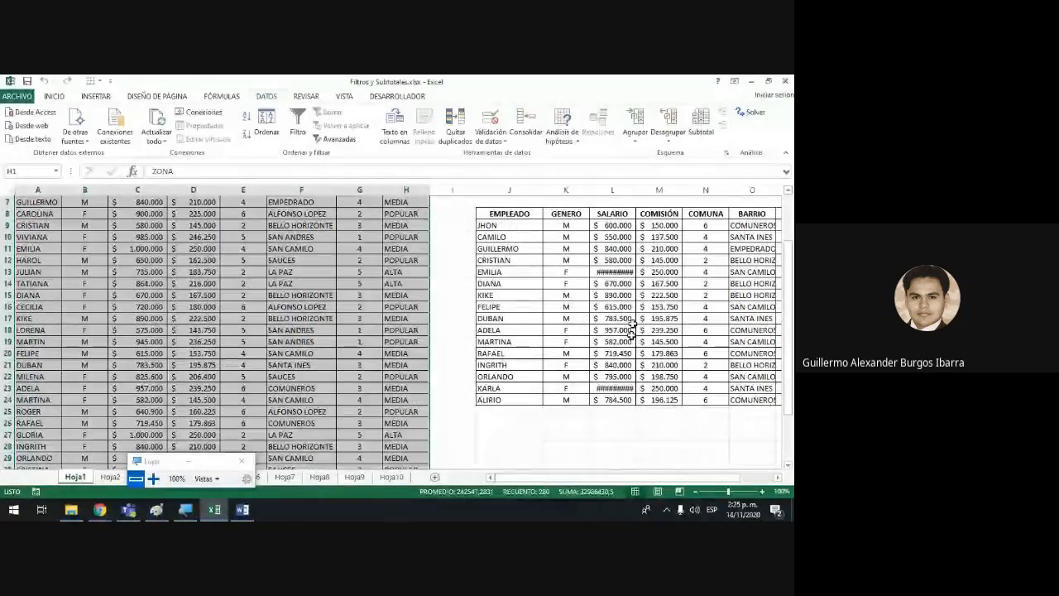
double_click(635, 190)
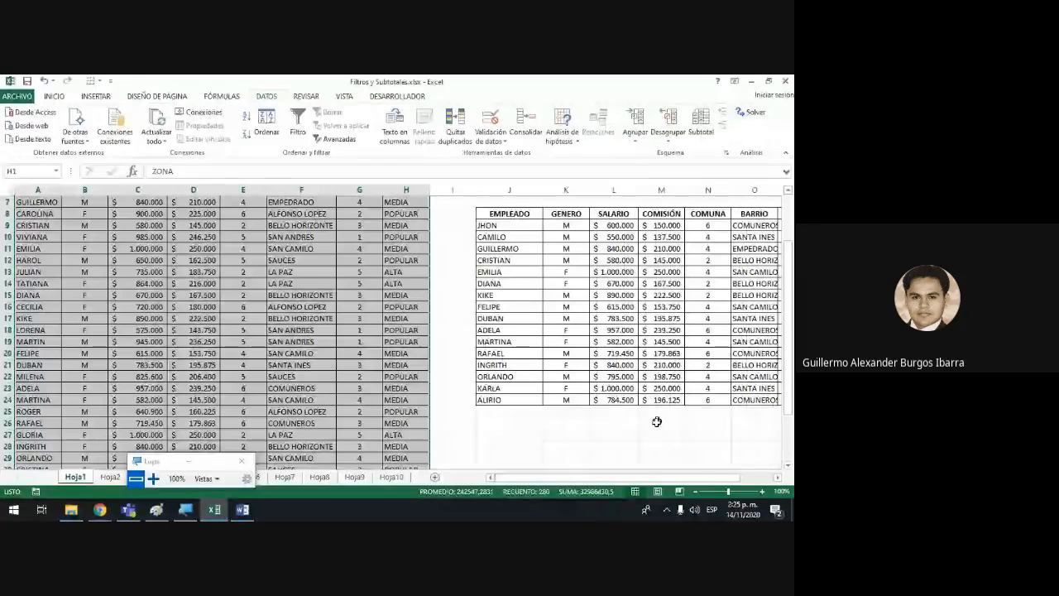
- Examine the extracted table from J8 across to column Q, comparing its EMPLEADO and ZONA columns with the criterion in J6
scroll(662, 189, right, 2)
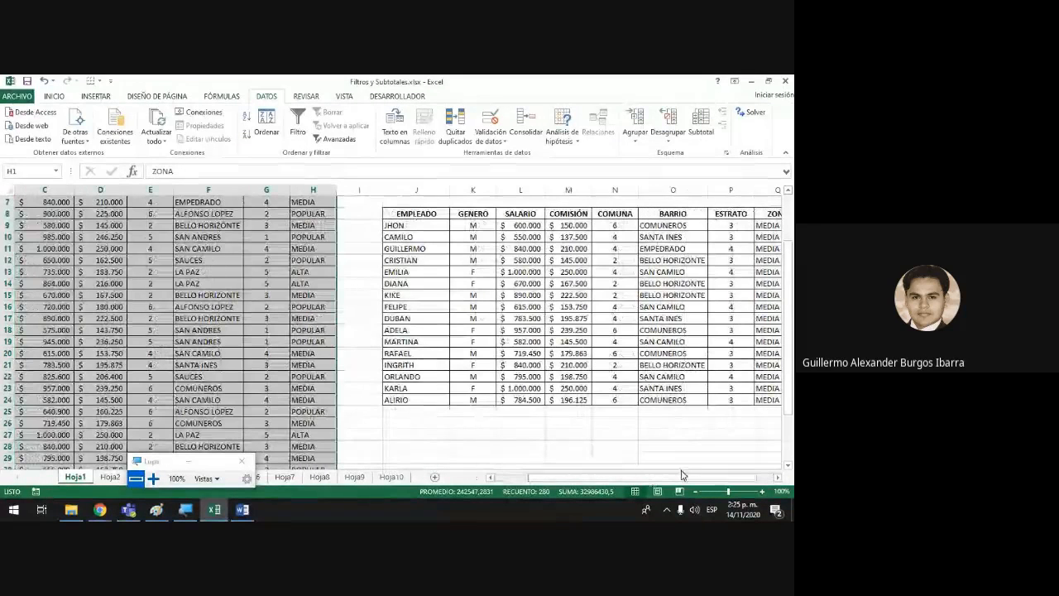
drag(703, 479, 722, 482)
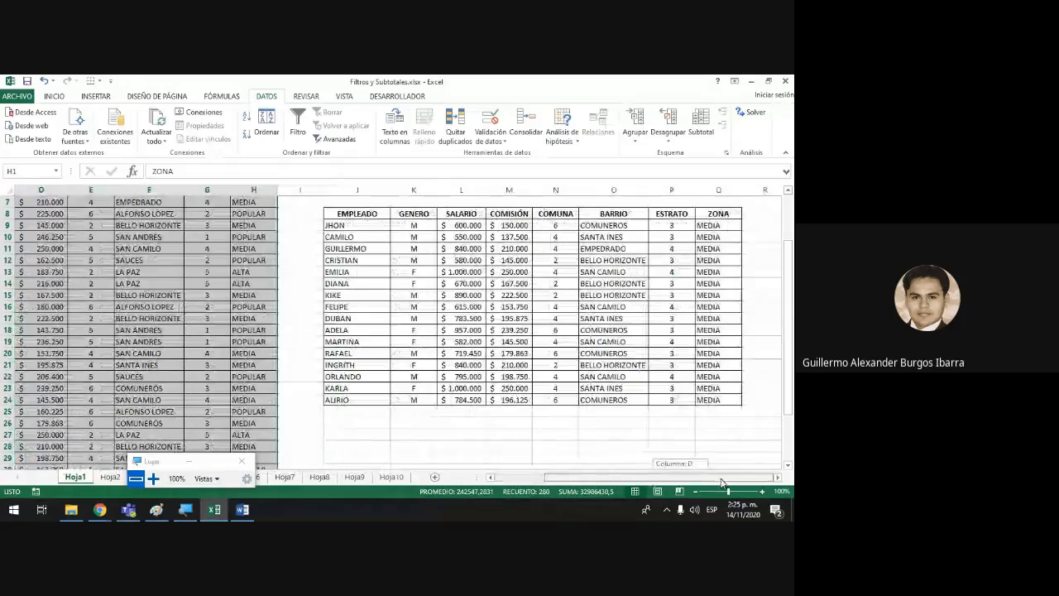
scroll(702, 434, up, 2)
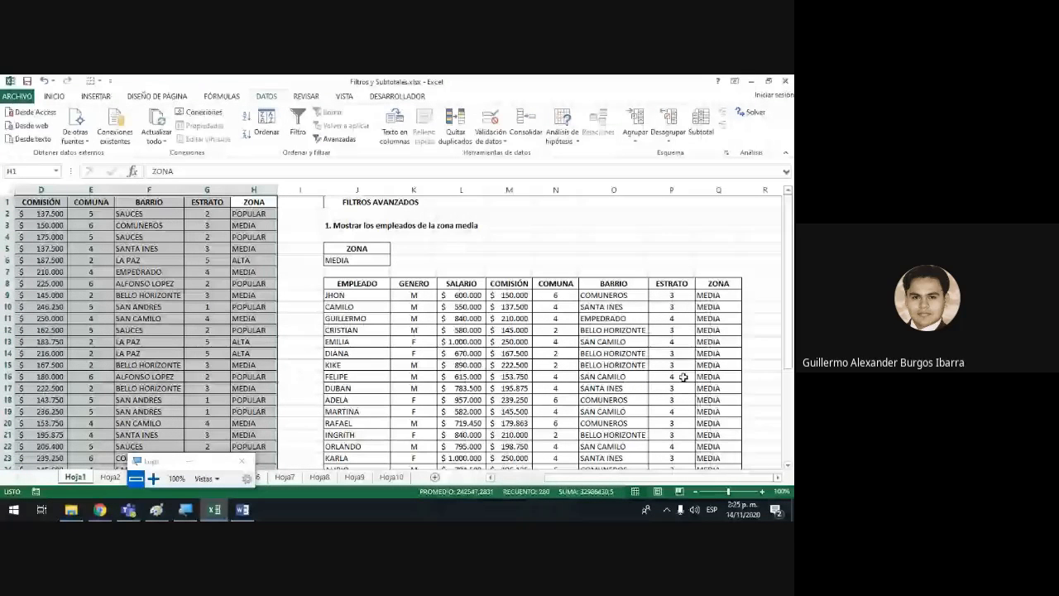
click(354, 261)
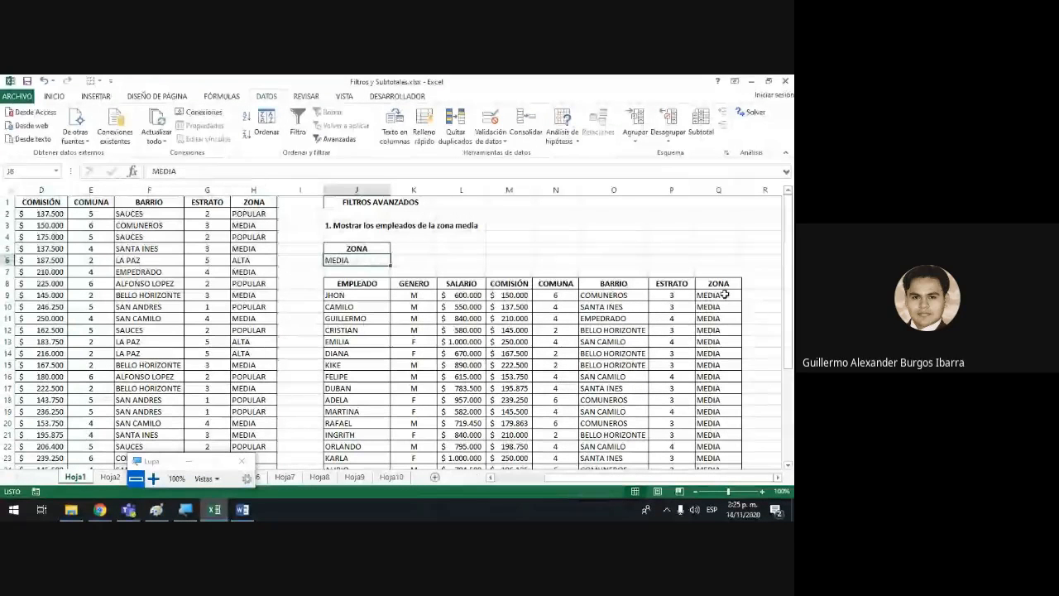
drag(724, 295, 737, 434)
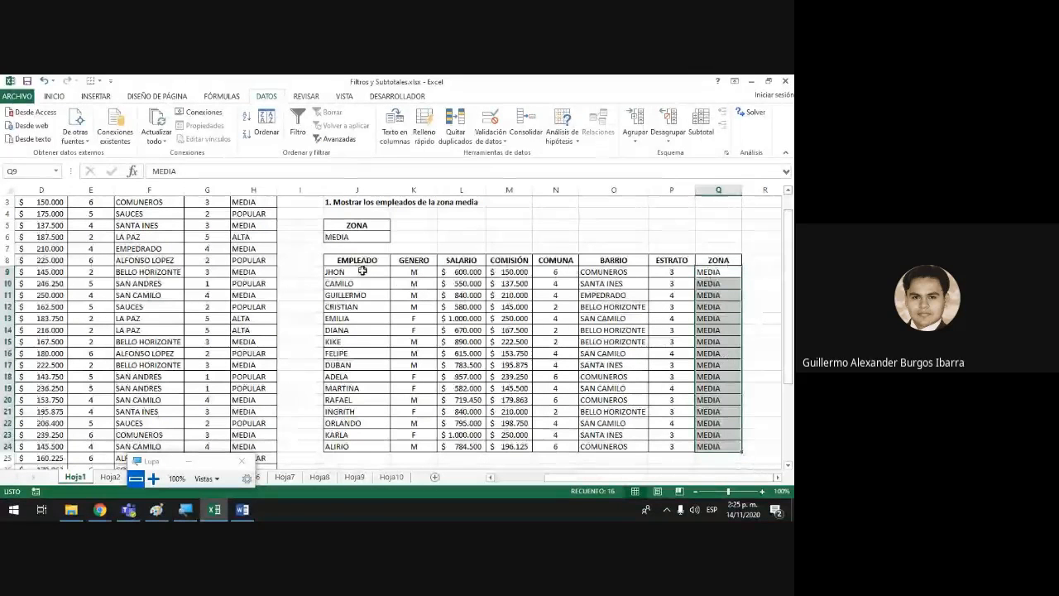
drag(362, 271, 356, 446)
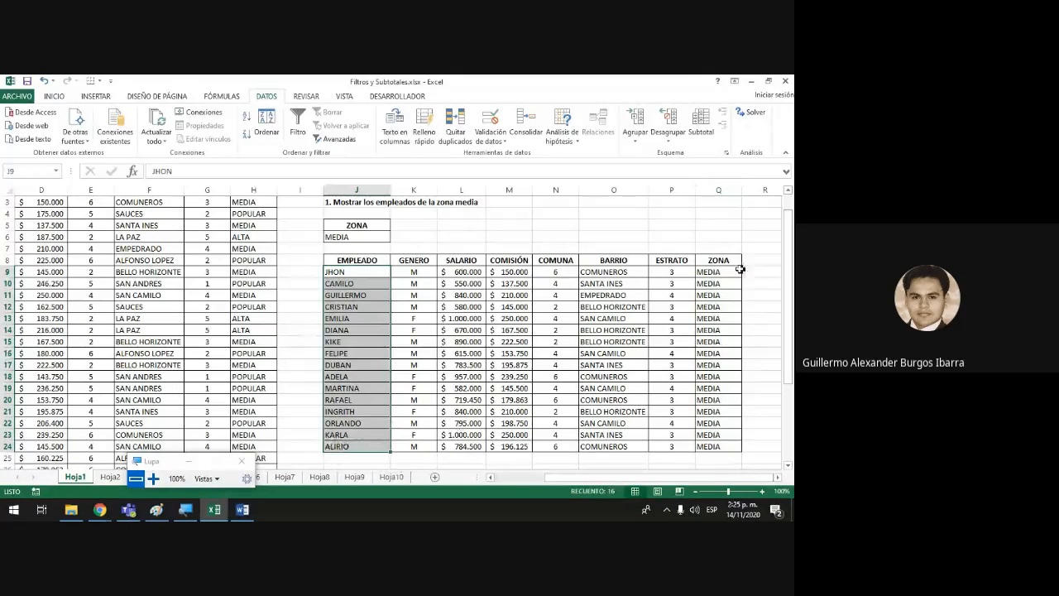
drag(740, 269, 727, 446)
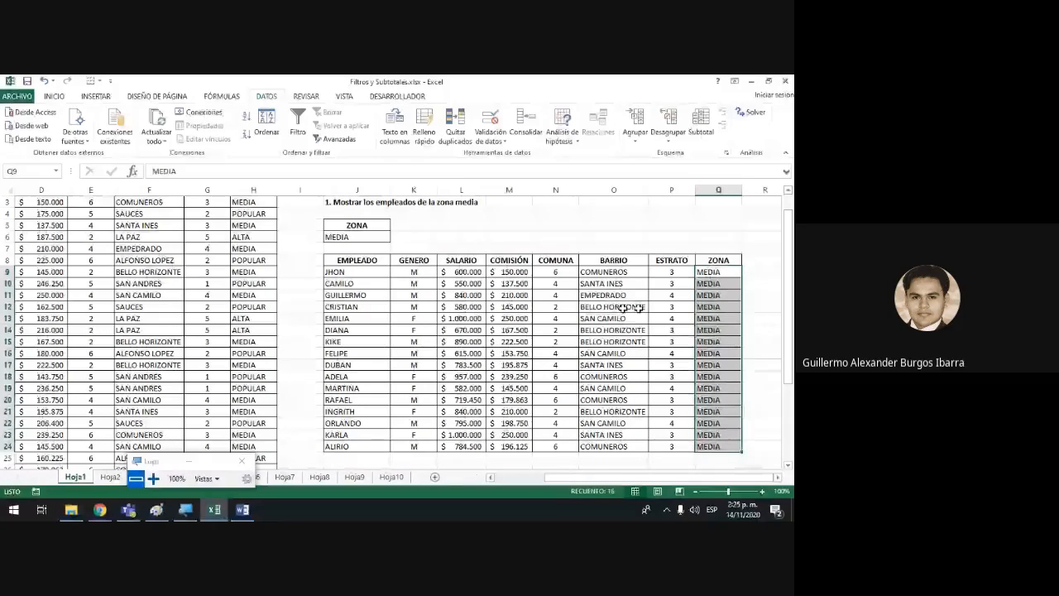
scroll(331, 393, up, 1)
scroll(469, 390, down, 3)
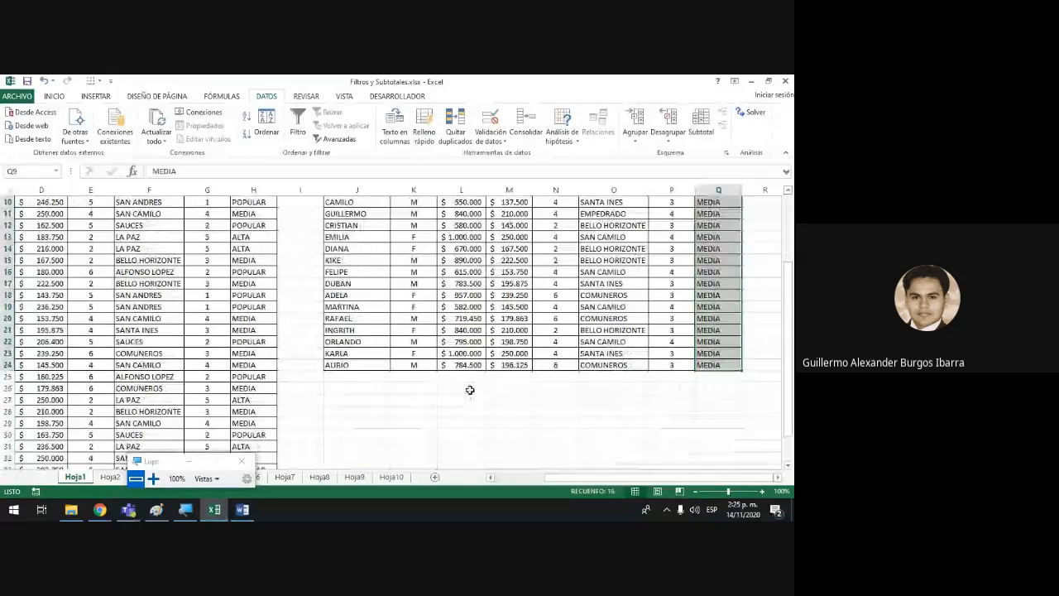
scroll(469, 390, up, 2)
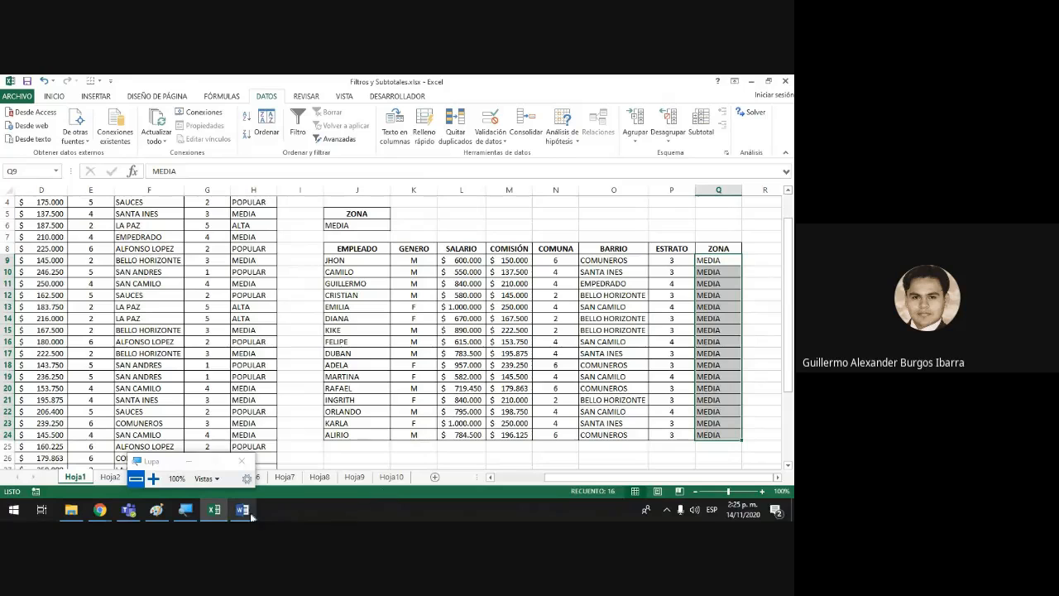
click(666, 509)
click(667, 509)
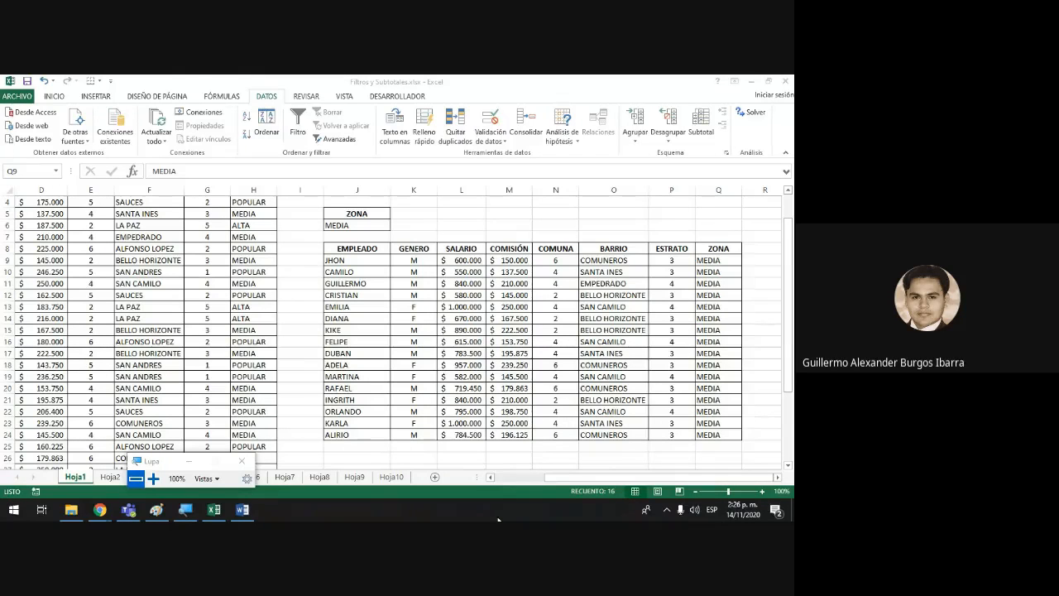
- Check the Google Meet call in Chrome and return to the Filtros y Subtotales.xlsx workbook in Excel
click(113, 518)
click(97, 463)
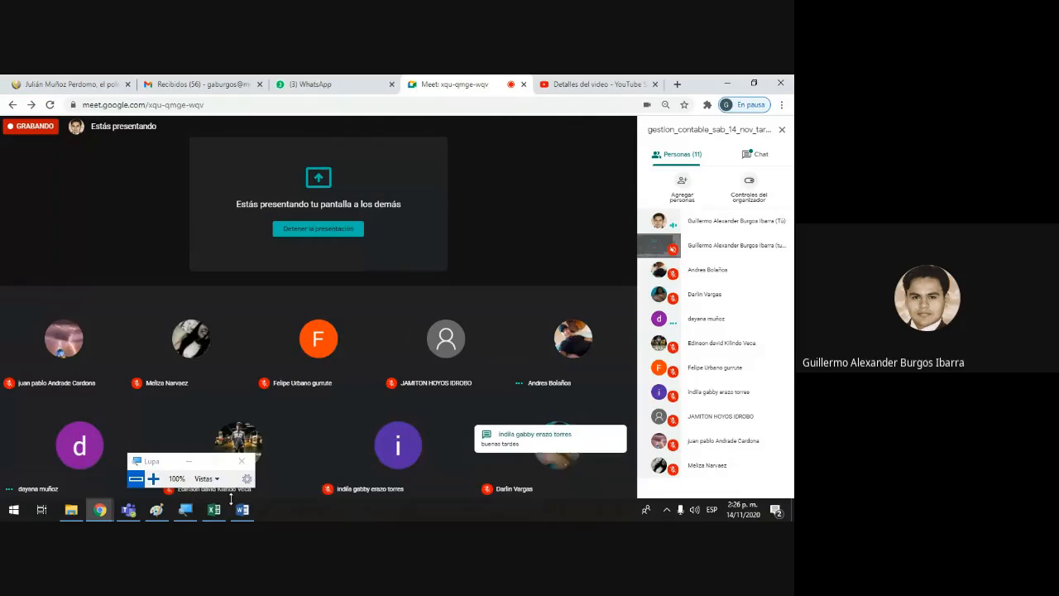
mouse_move(218, 512)
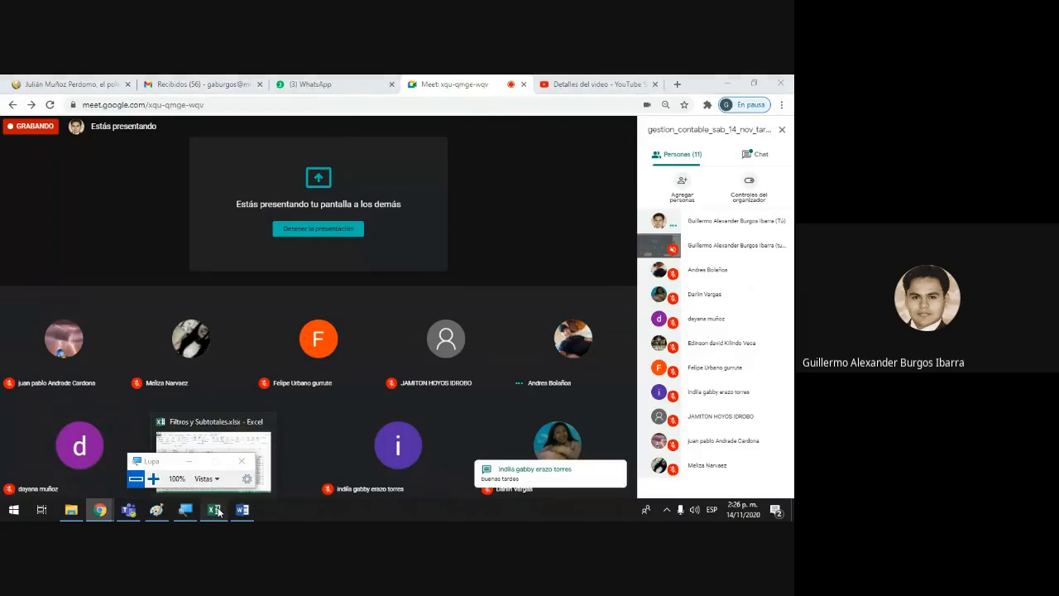
click(218, 512)
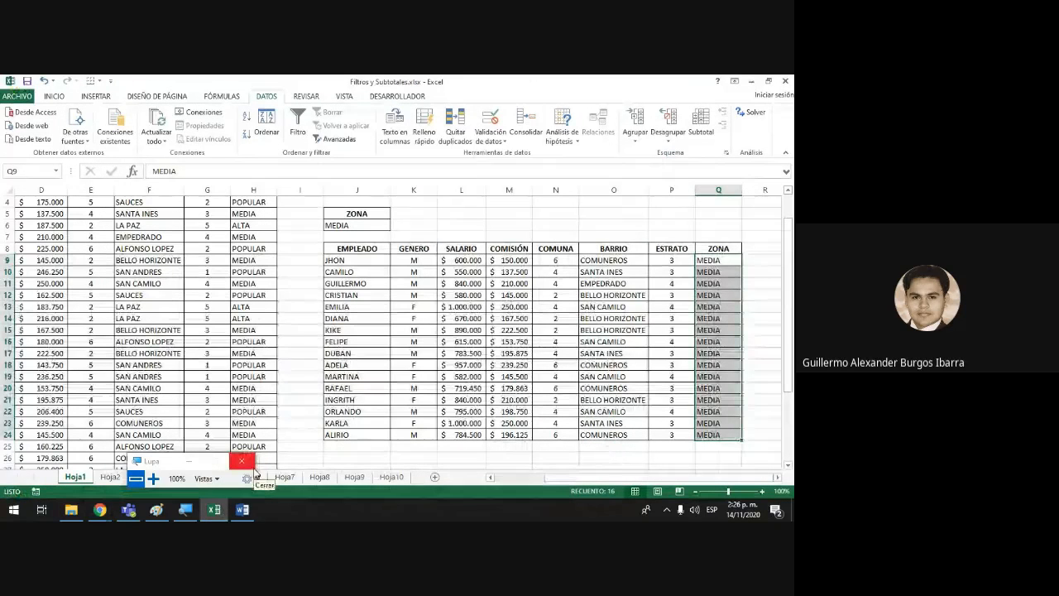
- Collapse the ribbon to leave more room for the worksheet rows
scroll(442, 297, up, 1)
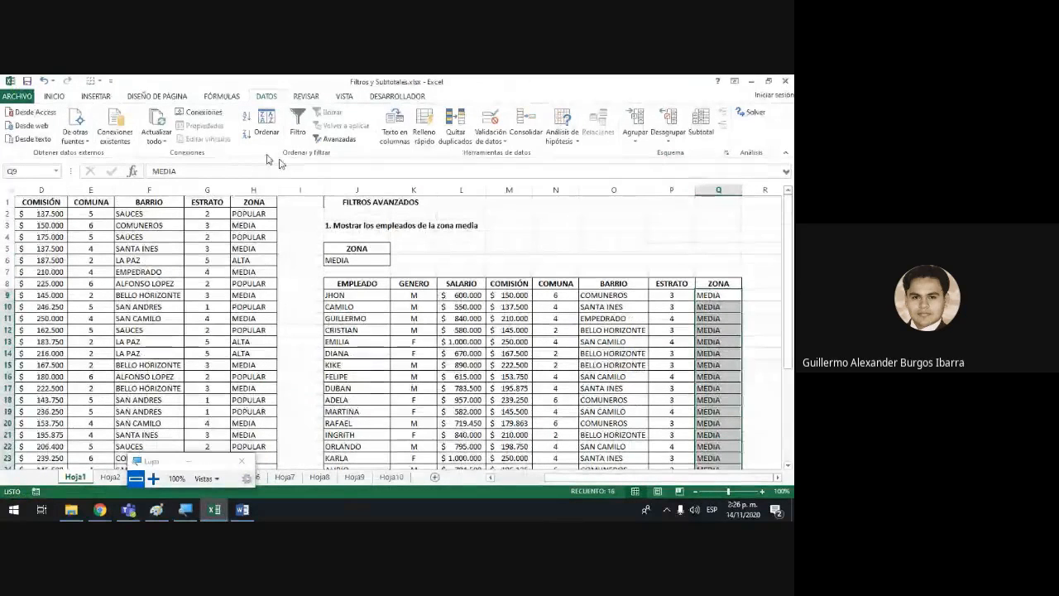
right_click(266, 97)
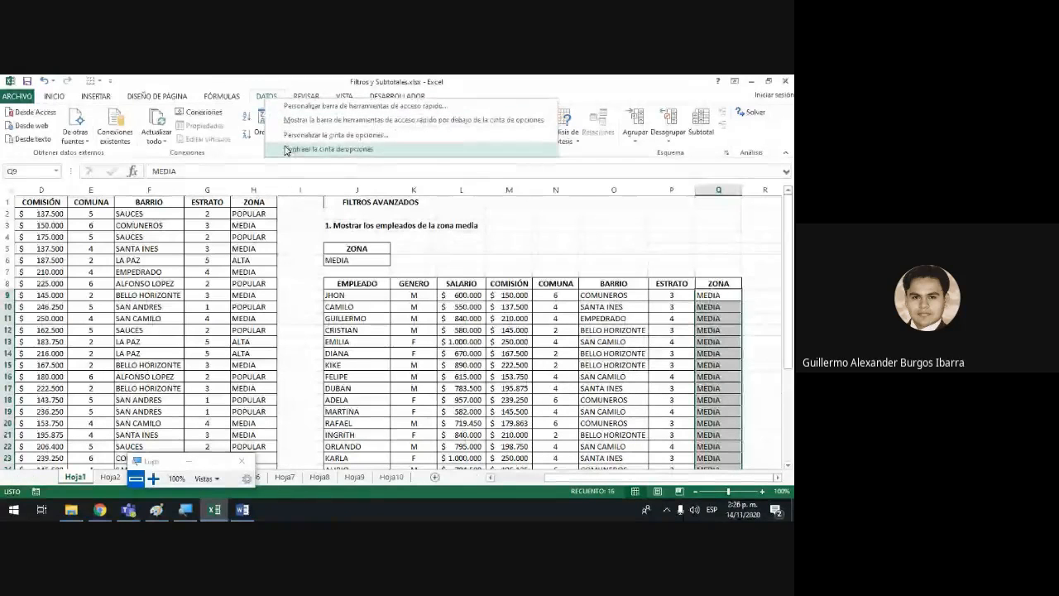
click(285, 149)
- Begin the second exercise's statement in J26 with the text "2. Mostrar los empleados"
click(349, 441)
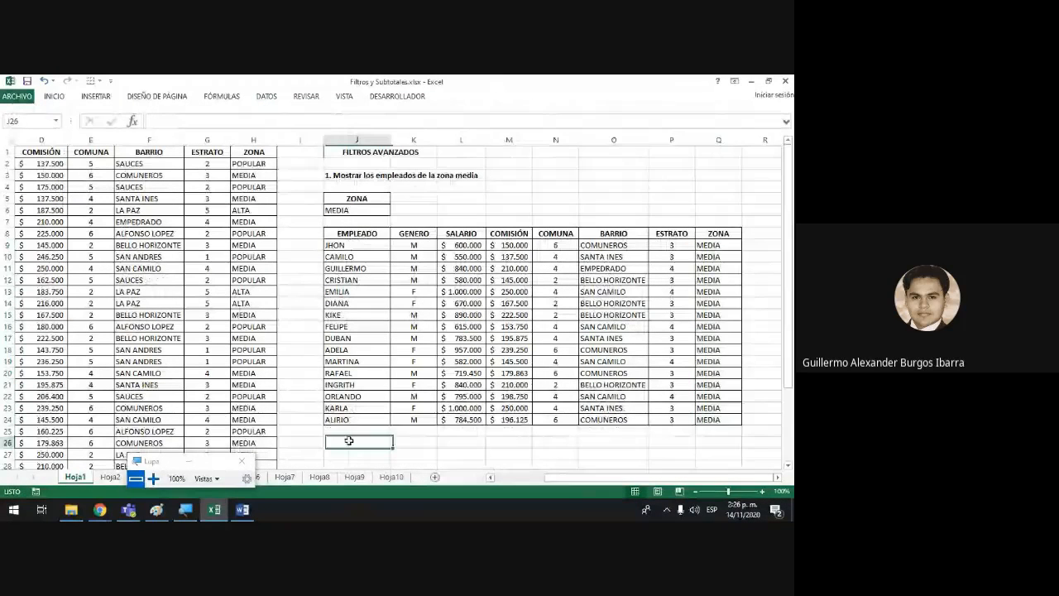
text(2.)
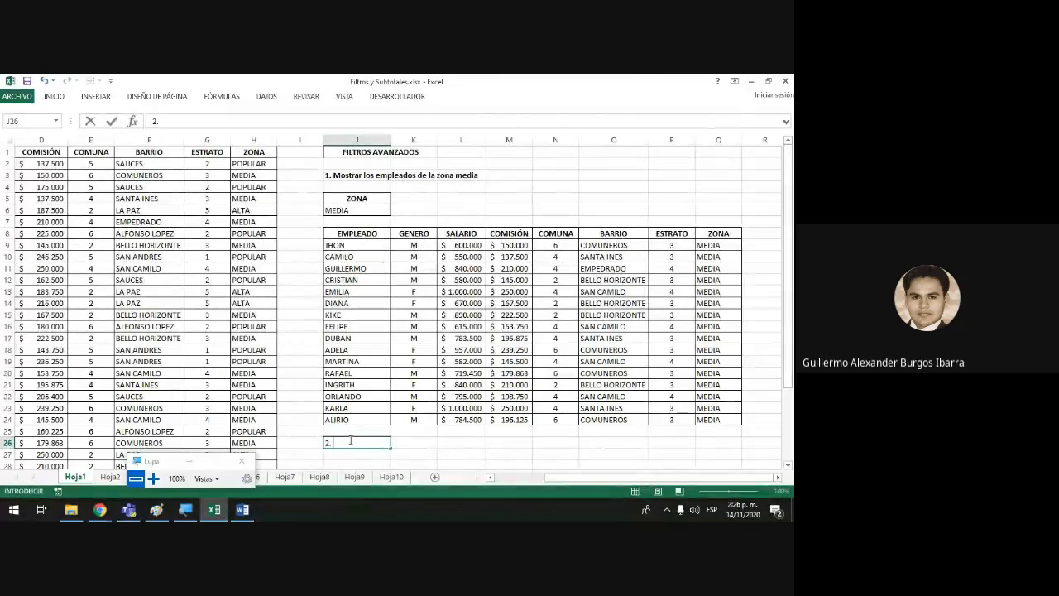
text(MOst)
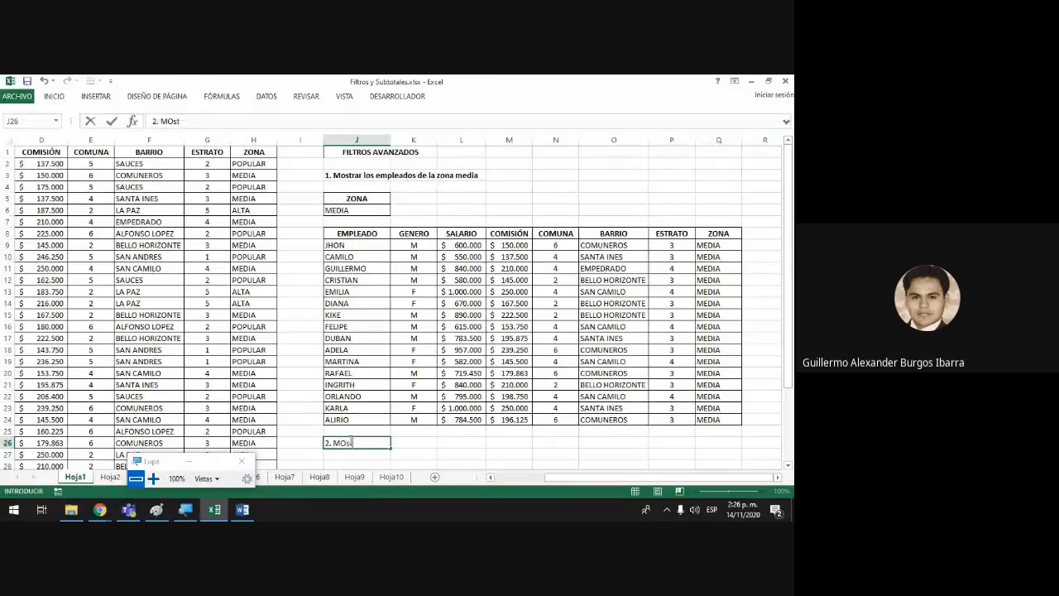
key(BackSpace)
key(BackSpace)
key(BackSpace)
text(ostrar los emp)
key(BackSpace)
key(BackSpace)
text(mpleados)
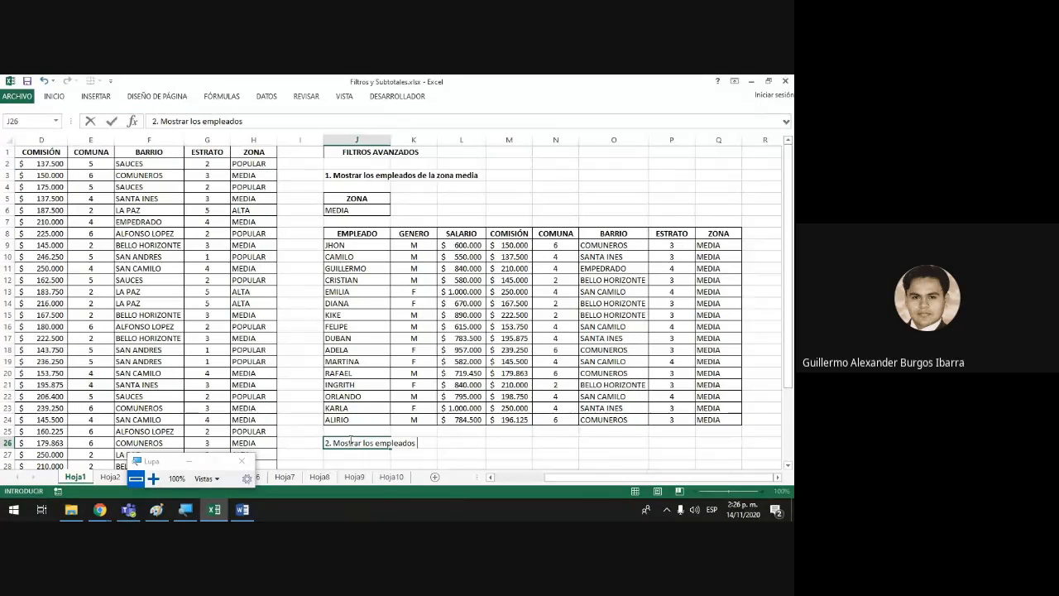
- Complete the J26 statement with "hombres que vivan en los comuneros" and make it bold
drag(560, 479, 523, 483)
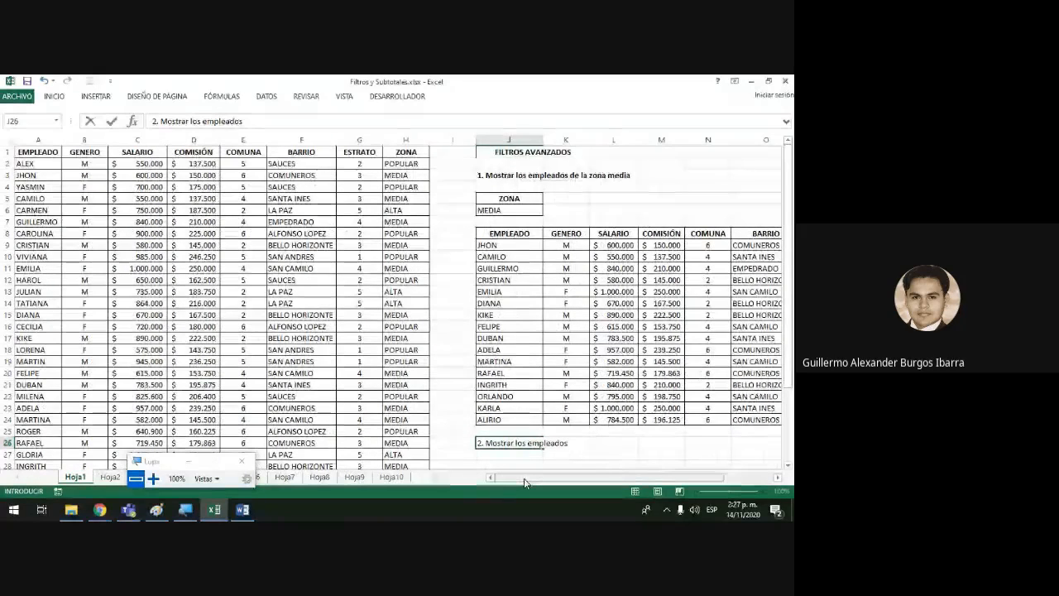
text(hombre)
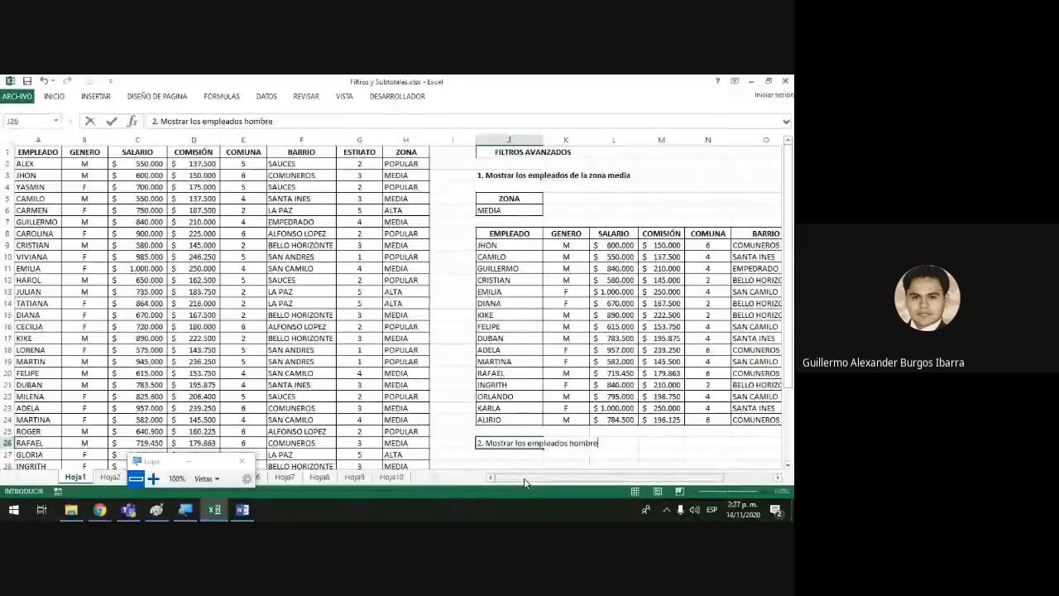
text(s que )
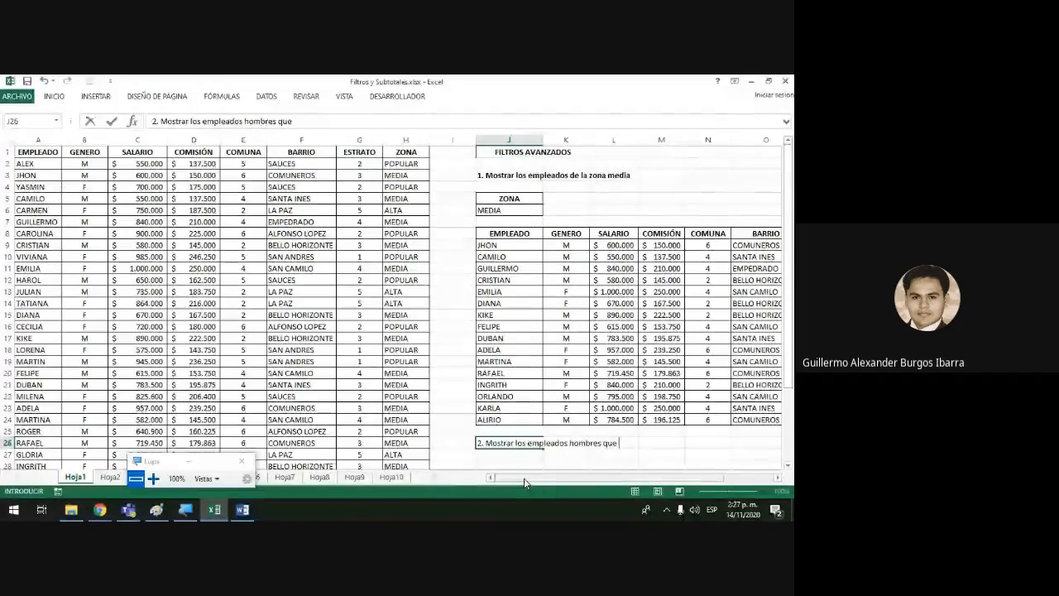
text(vivan en)
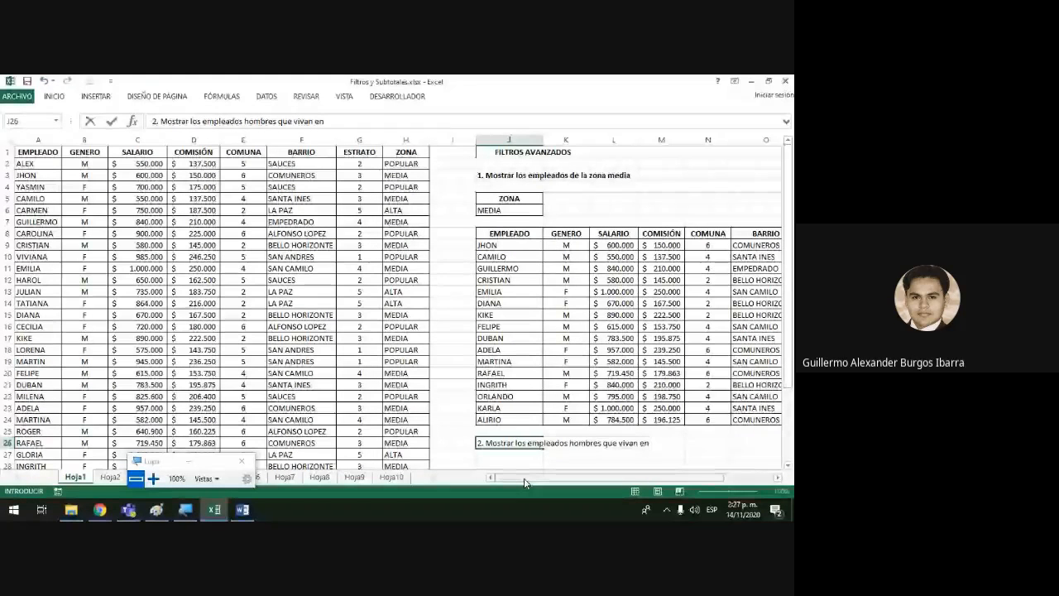
key(Escape)
scroll(401, 408, down, 2)
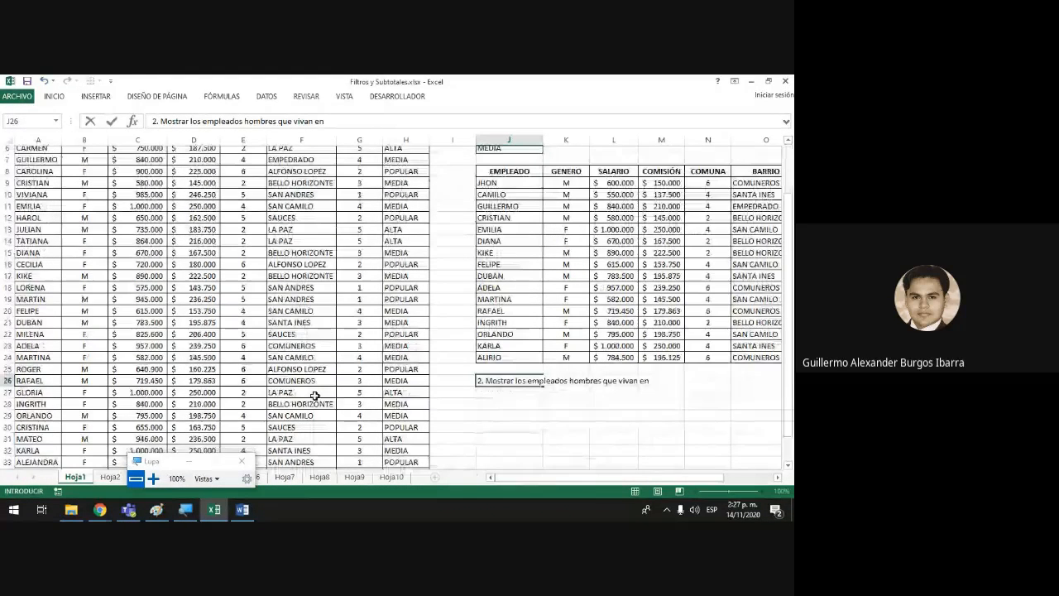
scroll(315, 396, down, 1)
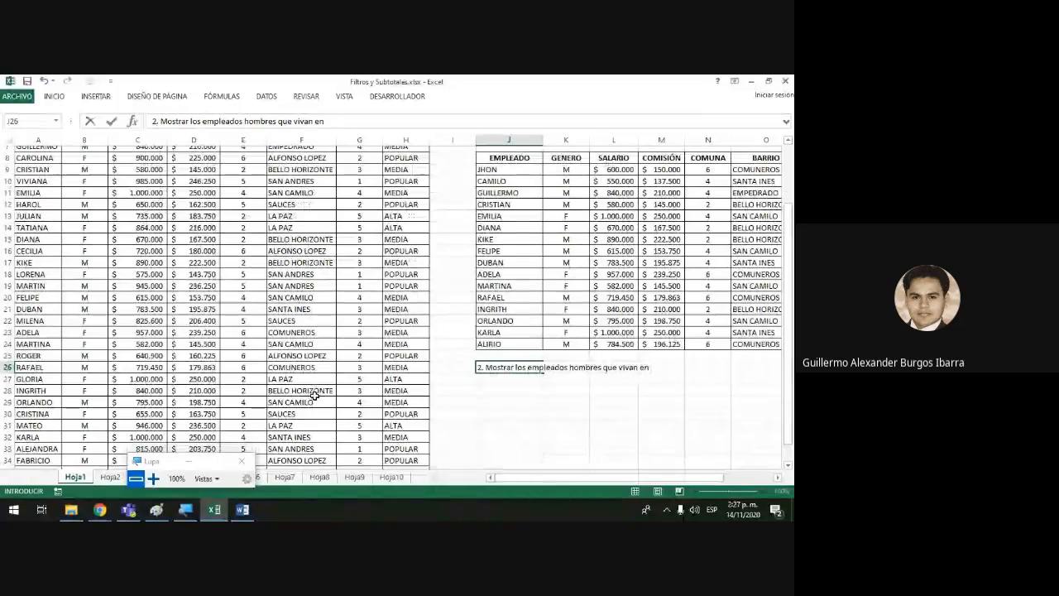
scroll(316, 396, down, 1)
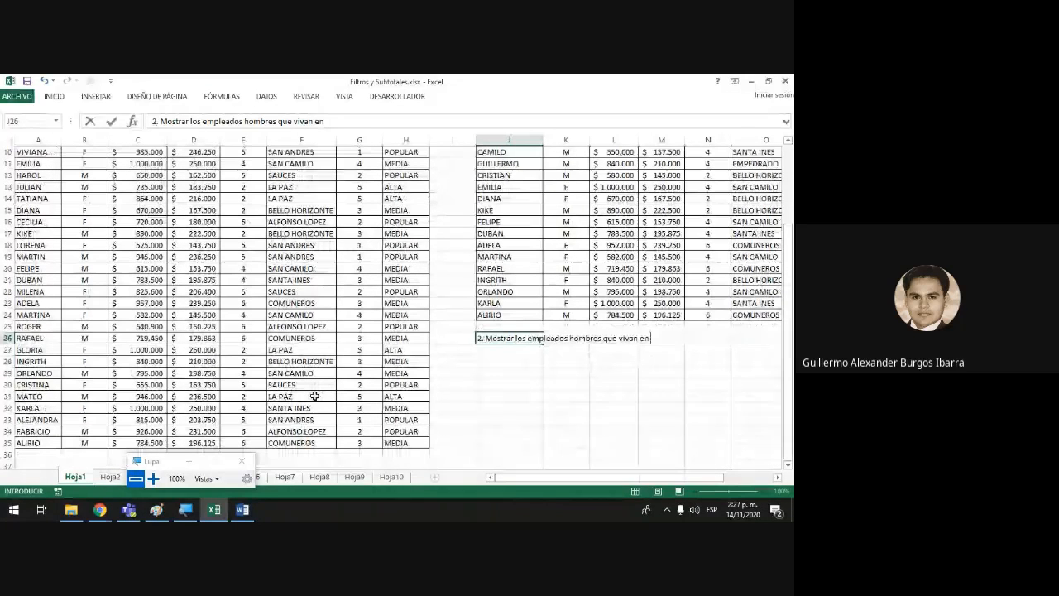
scroll(316, 396, up, 3)
text(losc)
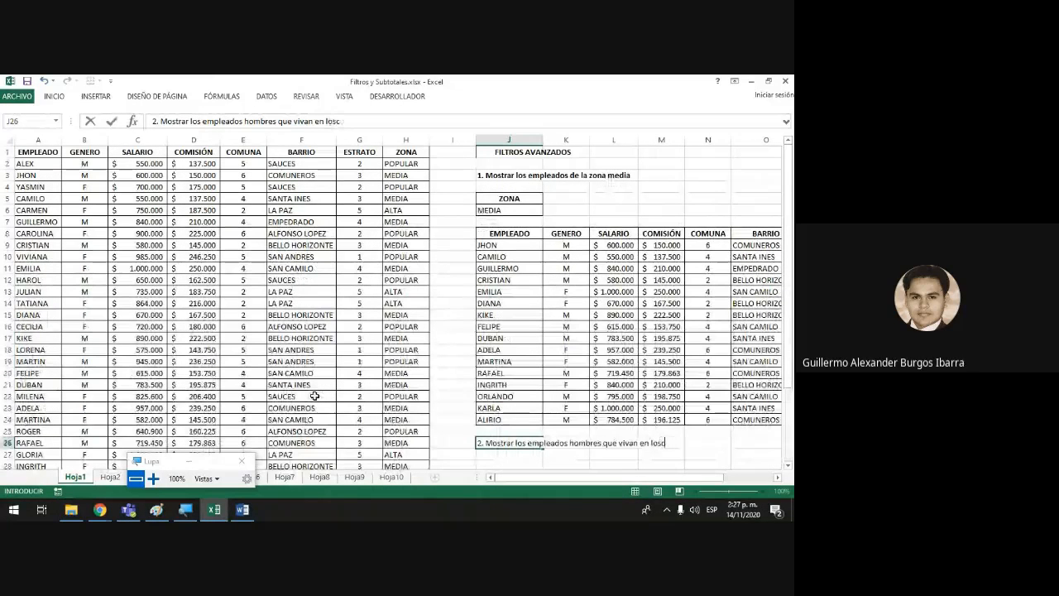
key(BackSpace)
text(com)
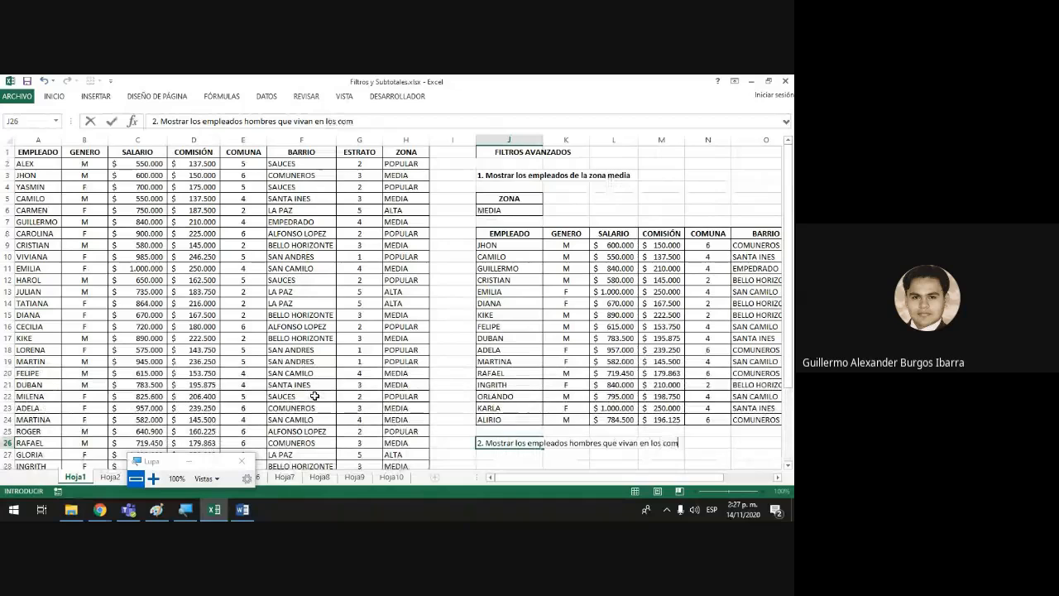
text(uneros)
key(Return)
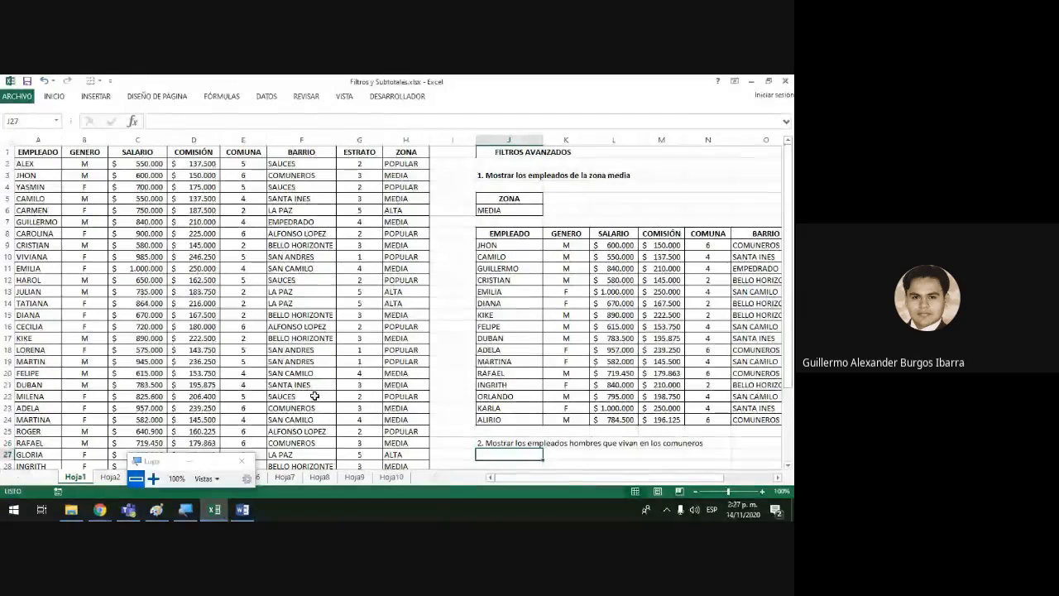
key(Up)
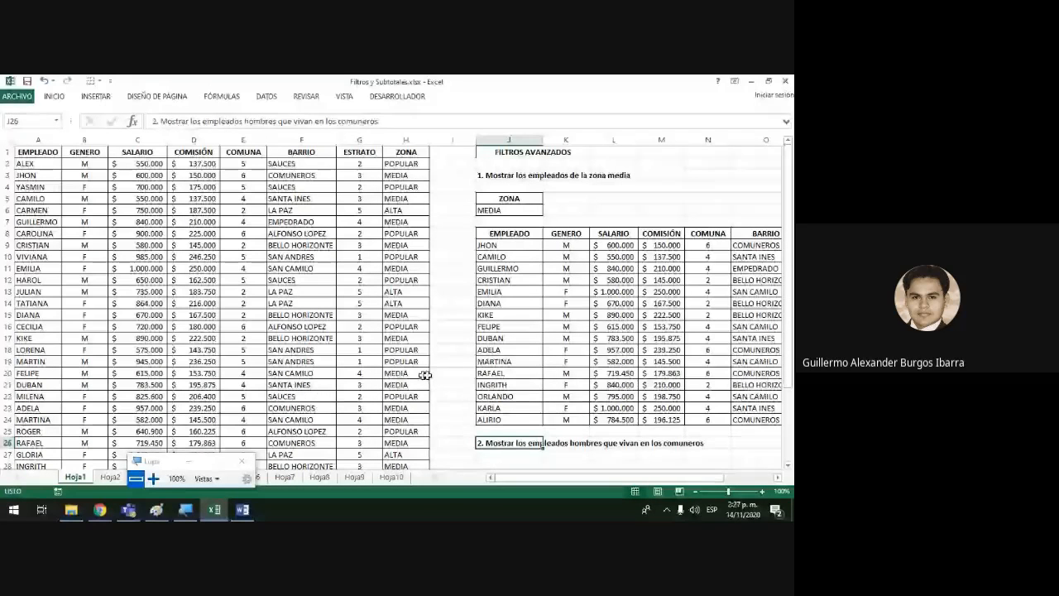
- Copy the GENERO heading with its value M from B1:B2 to J28:J29 as the first criterion
scroll(424, 375, down, 4)
click(511, 324)
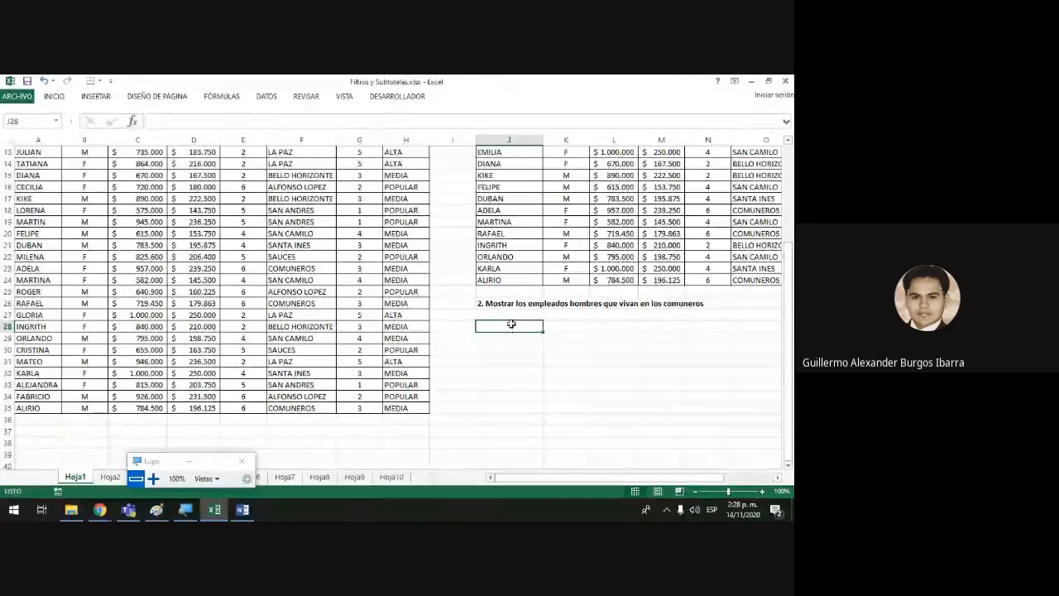
scroll(497, 325, up, 4)
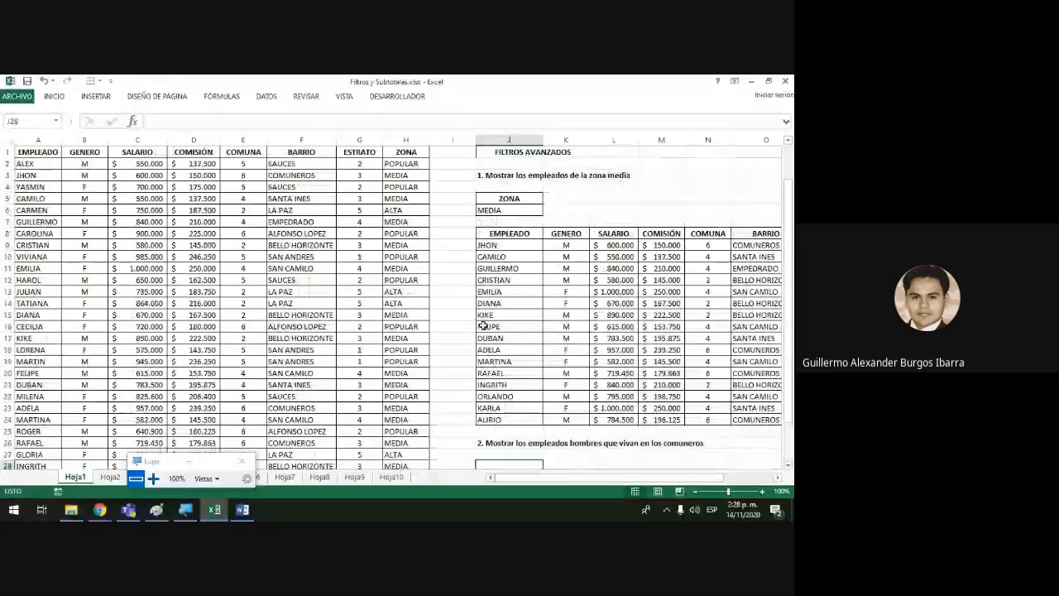
scroll(484, 326, down, 3)
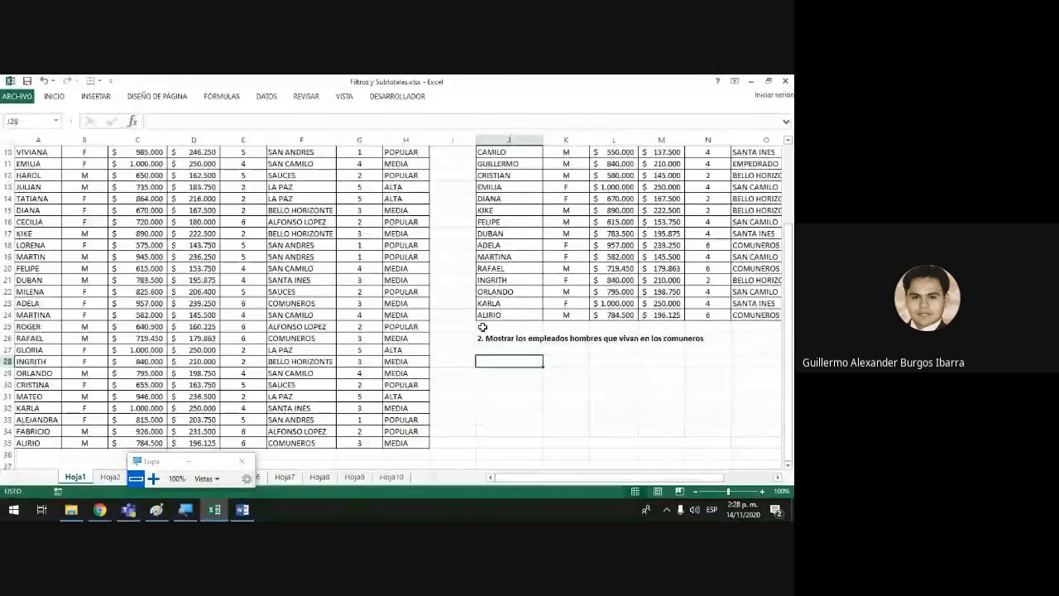
scroll(484, 326, up, 3)
drag(84, 152, 91, 161)
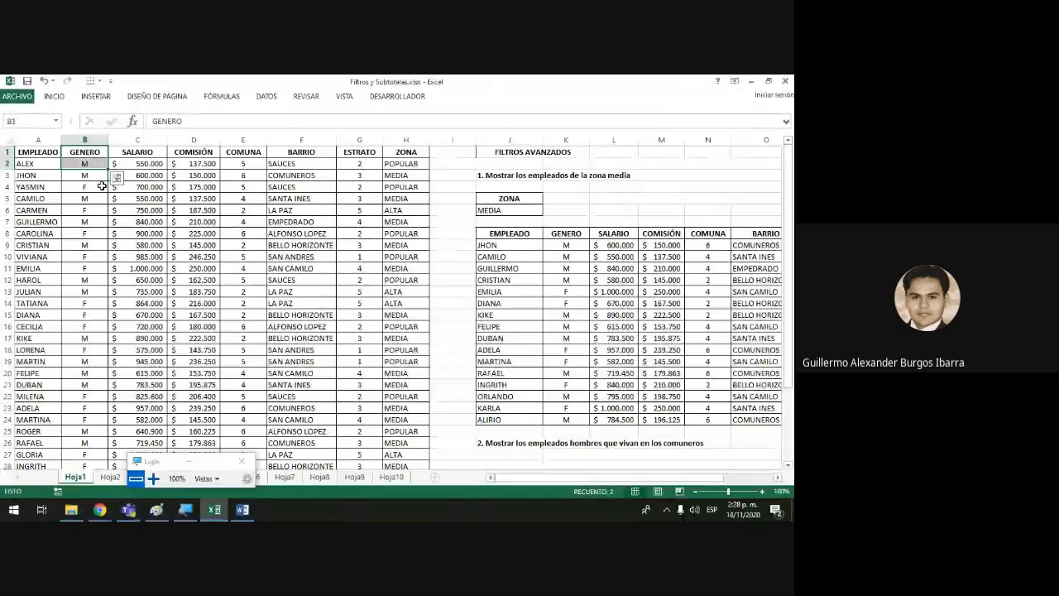
key(ctrl+c)
scroll(529, 456, down, 6)
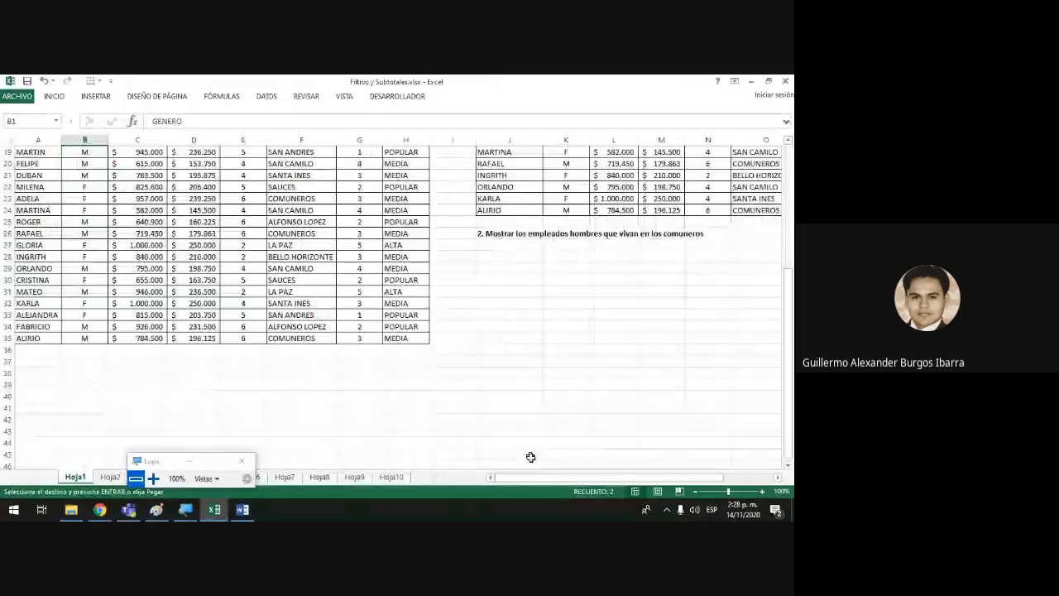
click(507, 257)
key(ctrl+v)
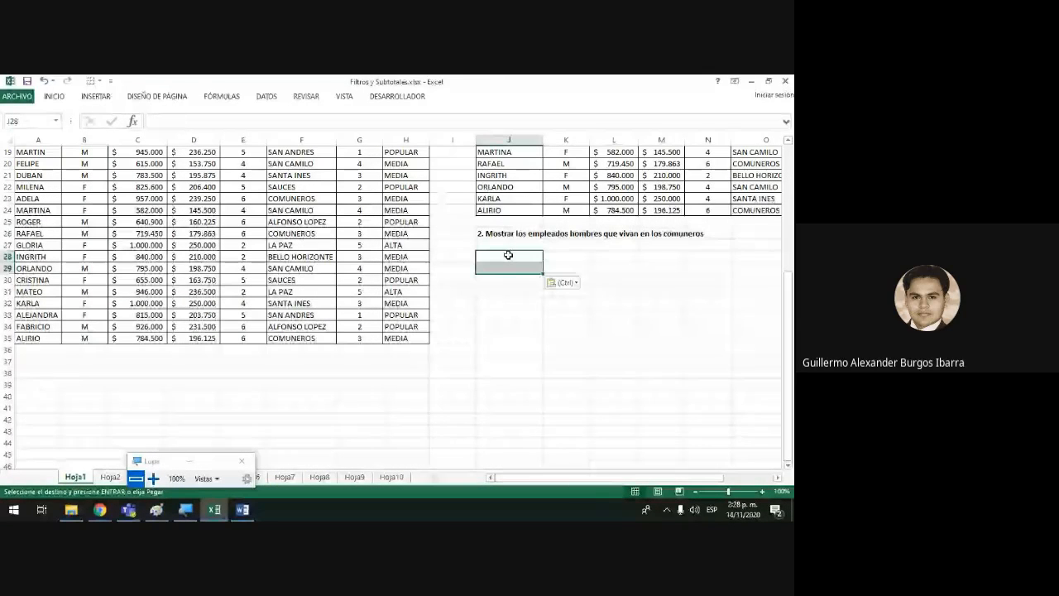
click(584, 310)
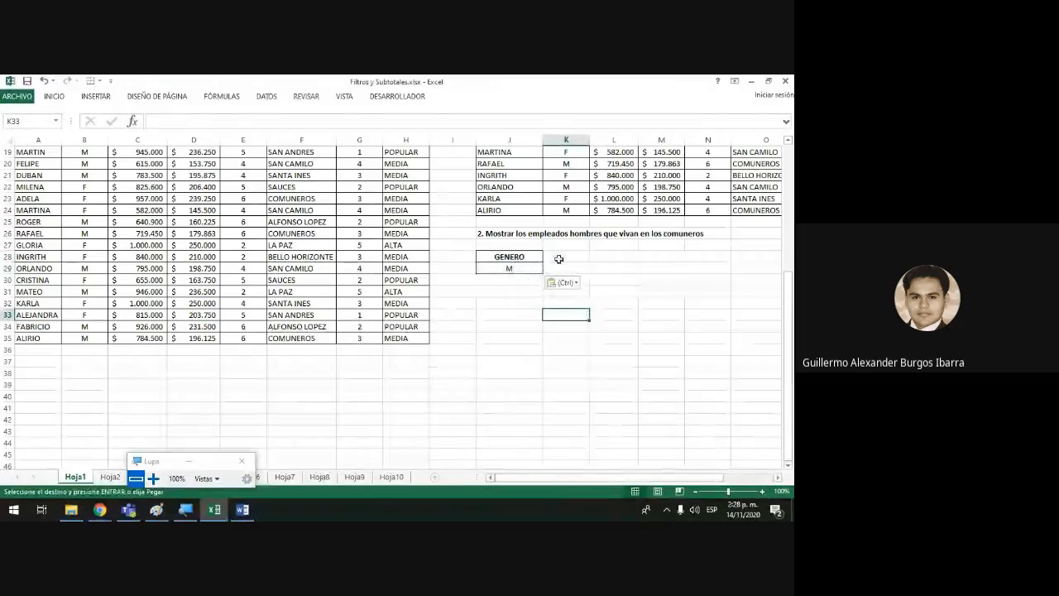
- Copy the BARRIO heading from F1 to K28, beside the GENERO criterion
scroll(530, 243, up, 3)
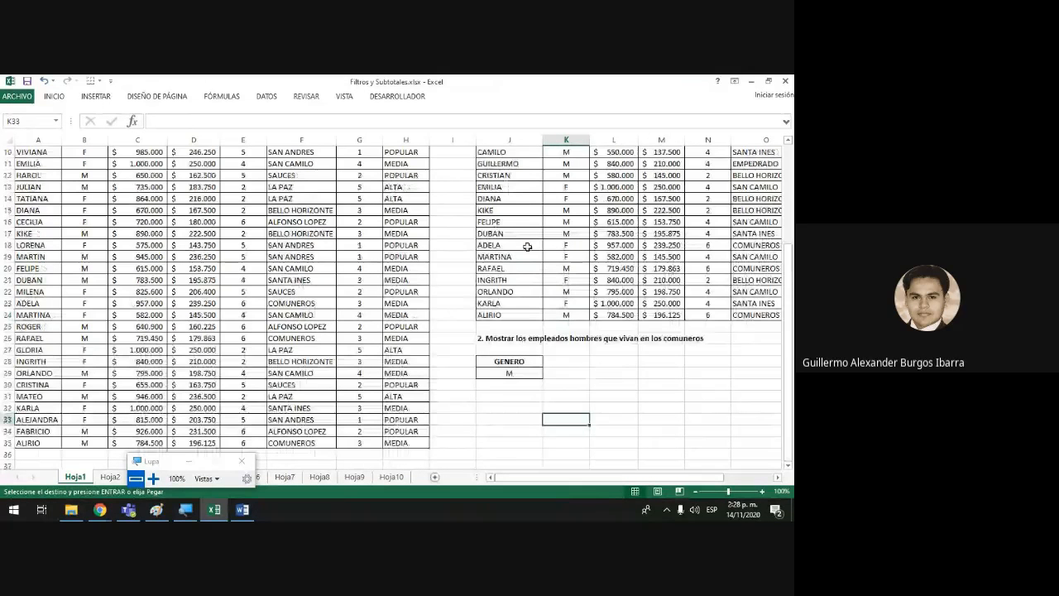
scroll(511, 232, up, 2)
scroll(511, 232, up, 1)
click(301, 151)
key(ctrl+c)
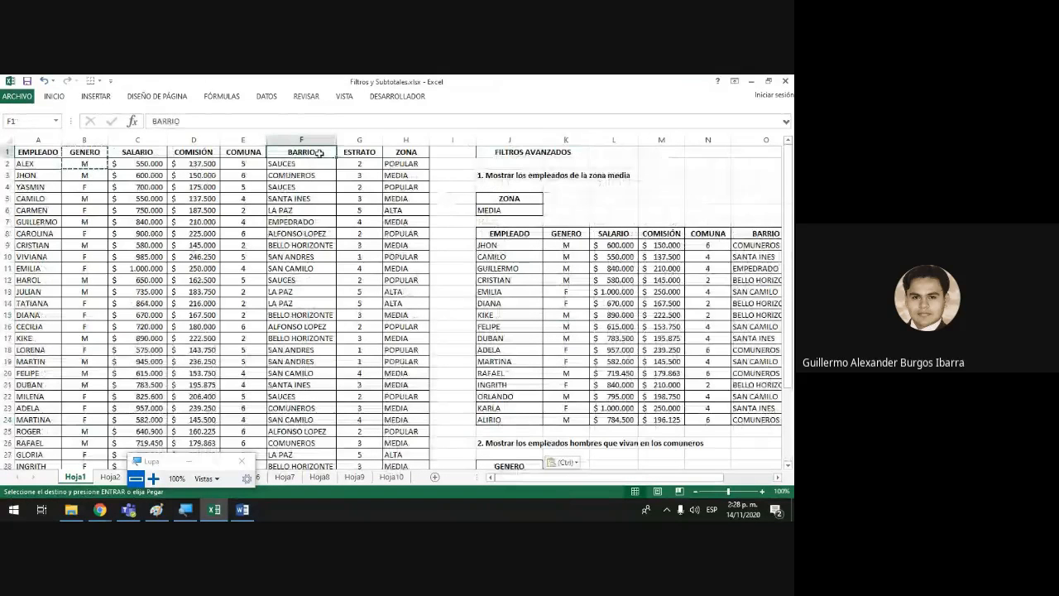
click(566, 466)
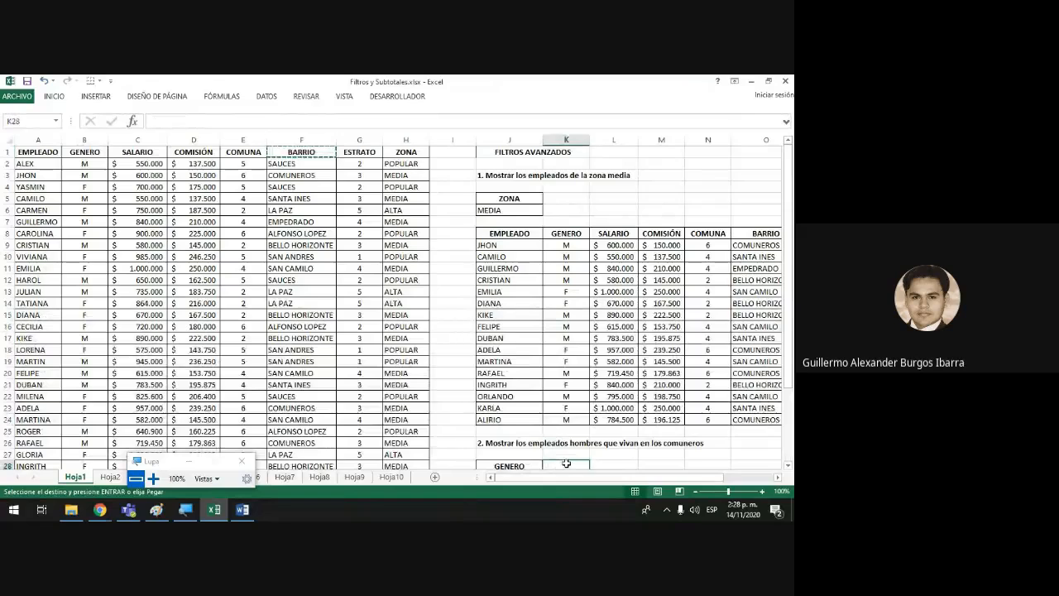
key(ctrl+v)
- Copy the value COMUNEROS from F3 to K29 under the BARRIO heading and widen column K to fit it
scroll(480, 318, up, 1)
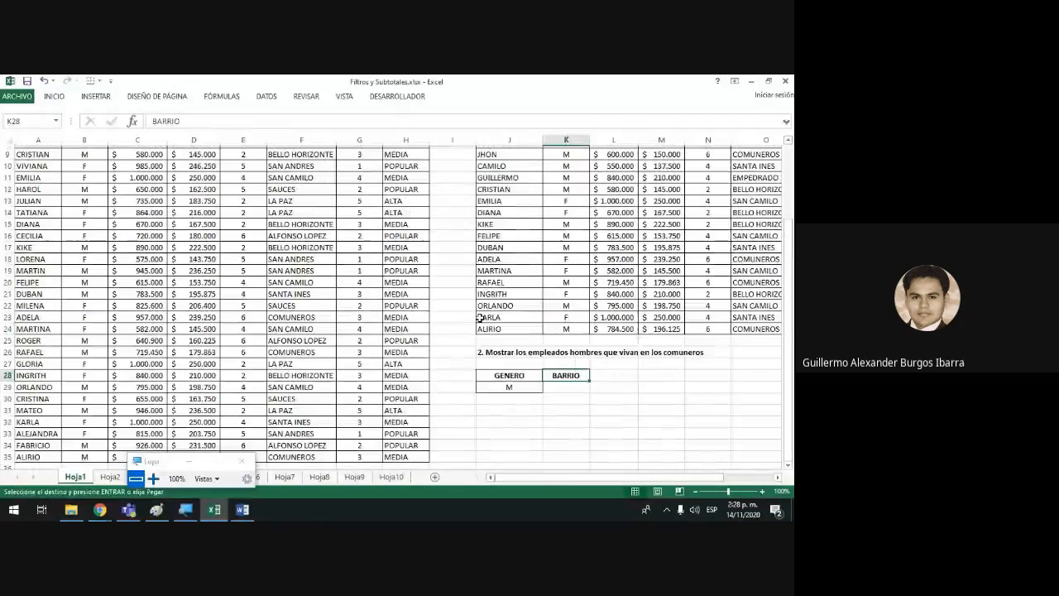
scroll(480, 318, up, 3)
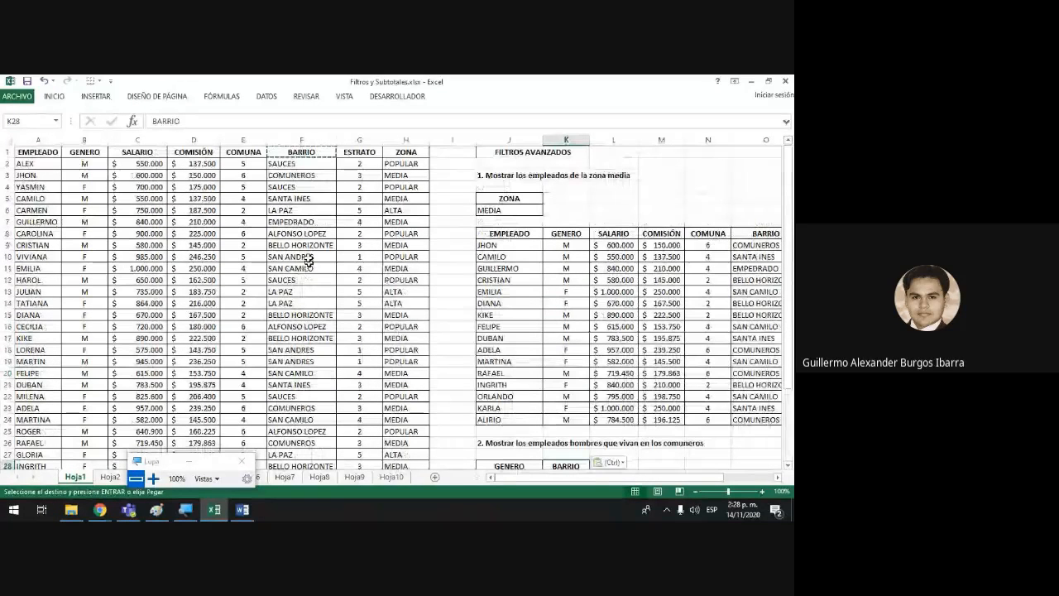
click(291, 179)
scroll(291, 178, down, 4)
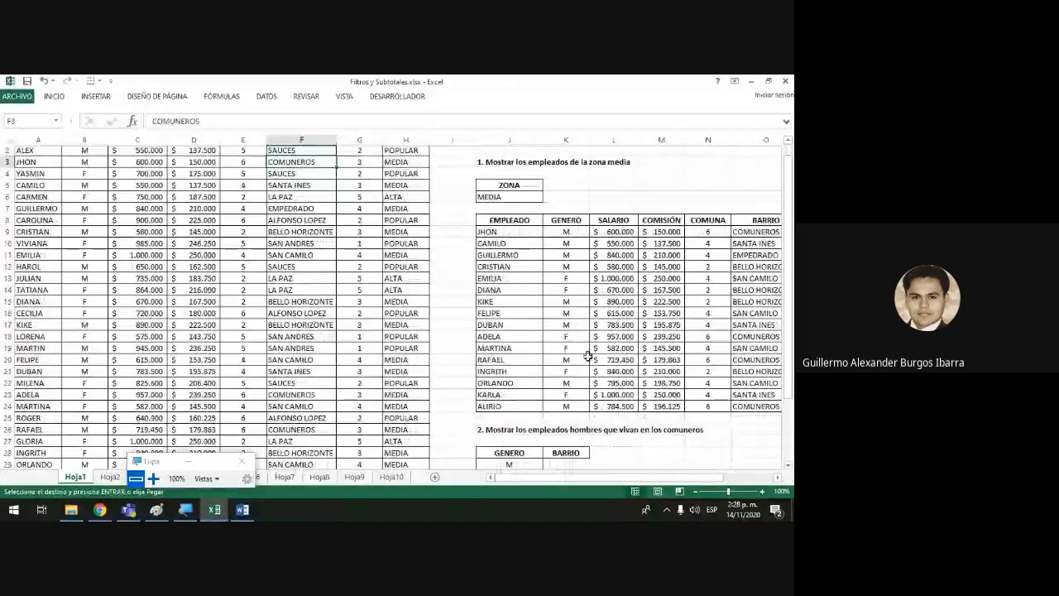
click(614, 384)
drag(588, 142, 593, 142)
click(522, 303)
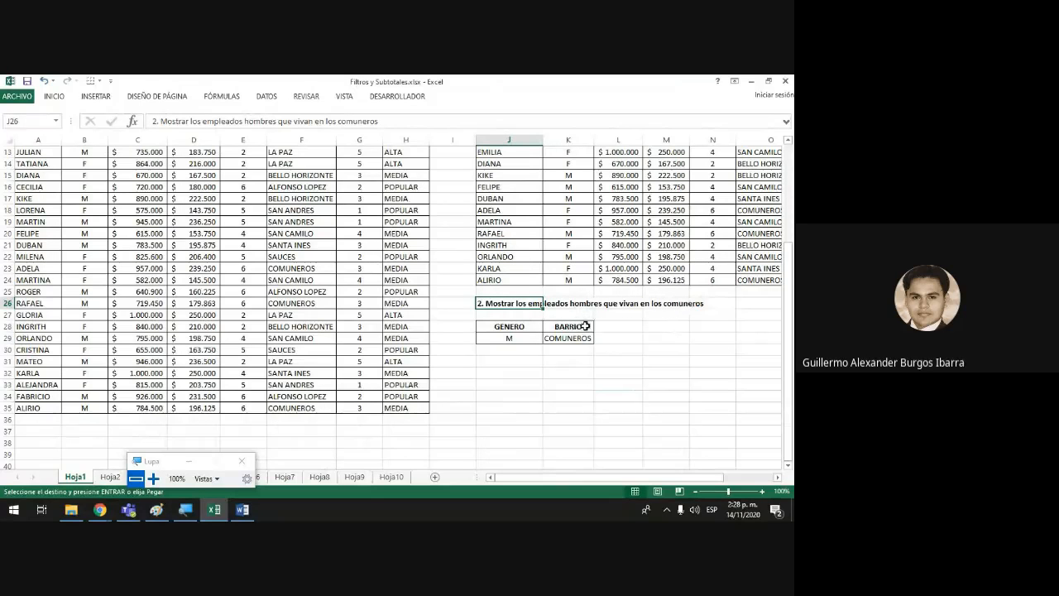
click(571, 338)
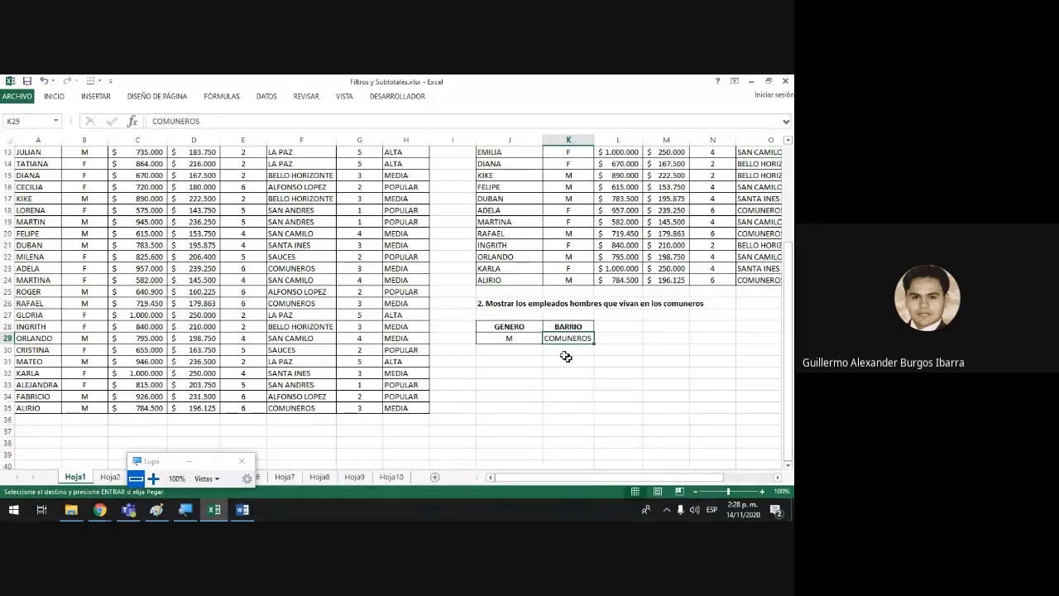
- Check the GENERO and BARRIO criteria in J28:K29 against the exercise 2 statement
drag(509, 328, 568, 337)
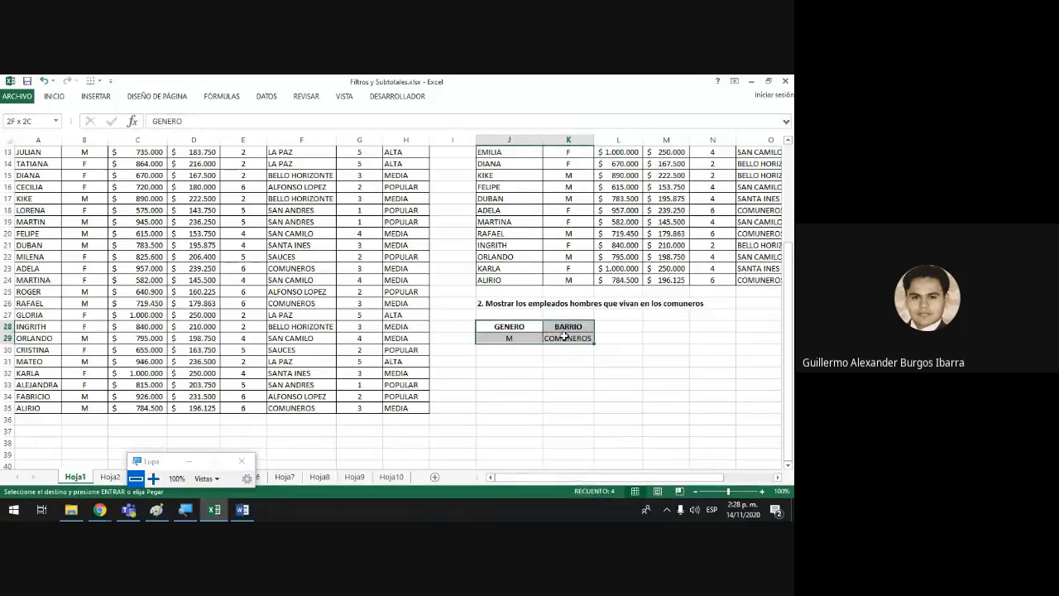
key(ctrl+v)
click(518, 325)
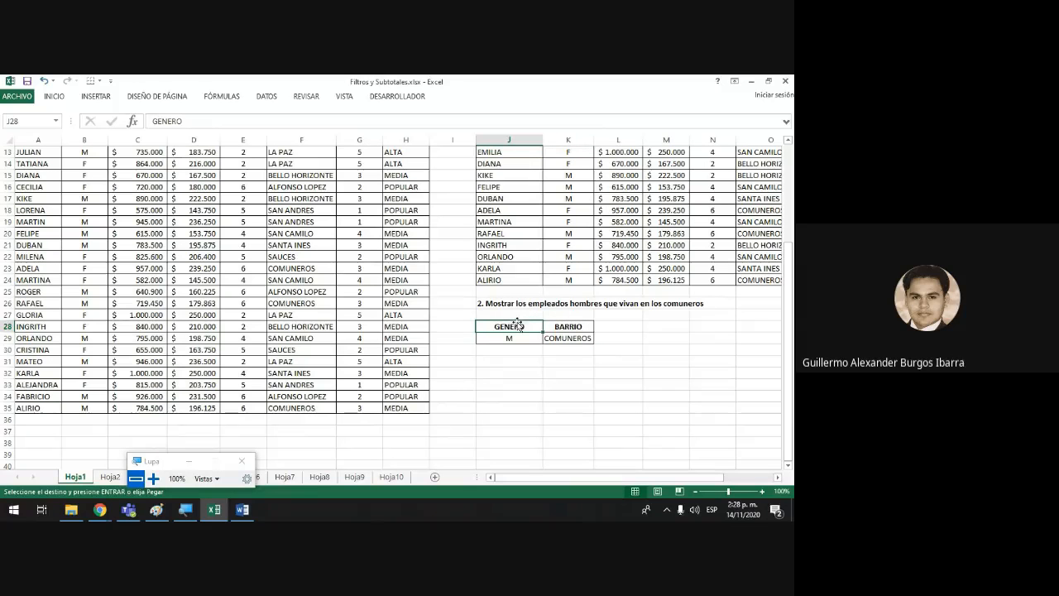
click(564, 327)
click(565, 337)
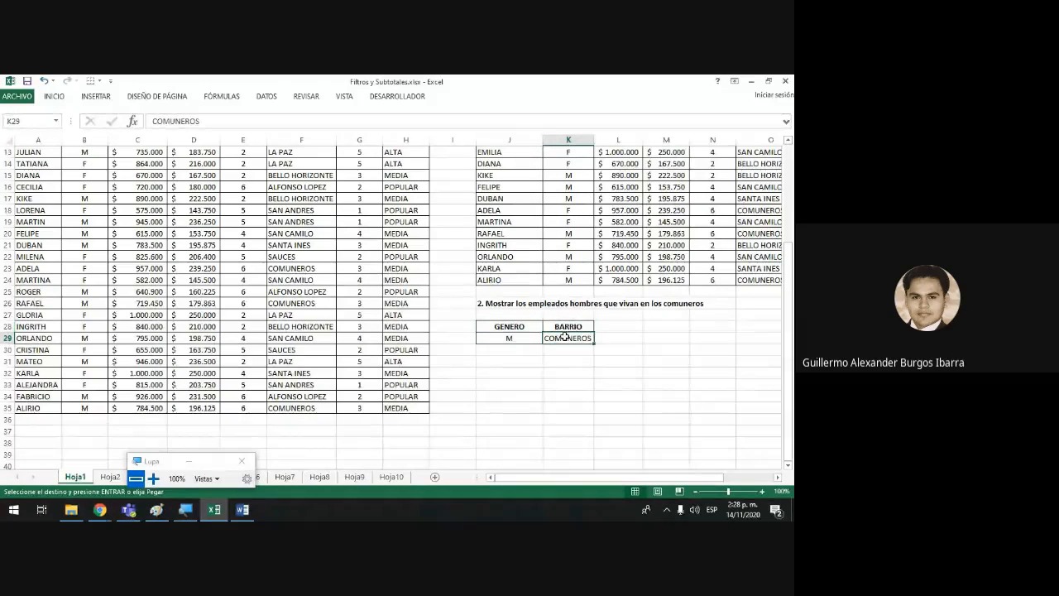
click(502, 364)
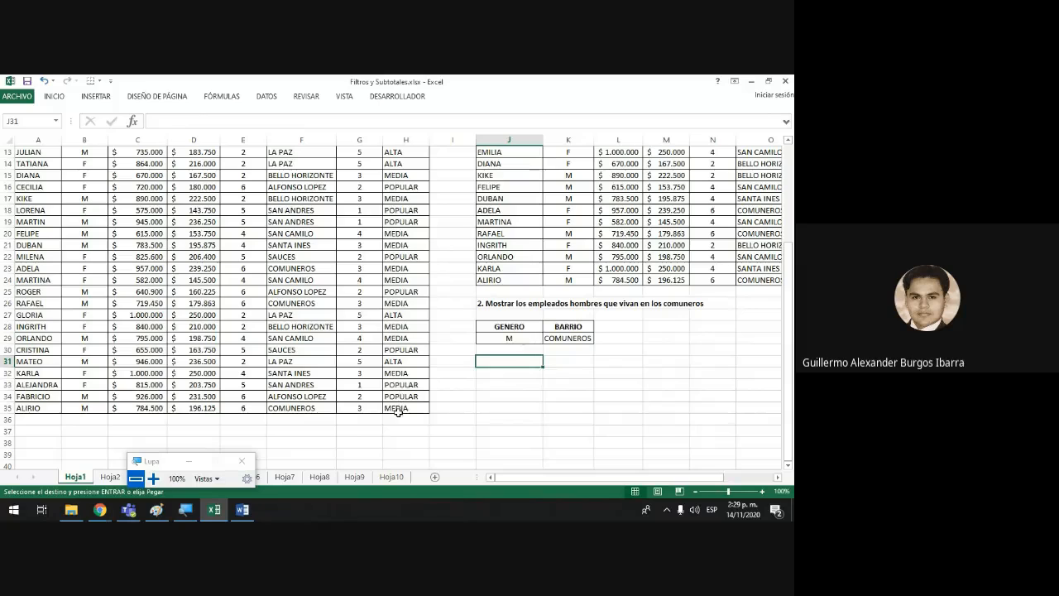
drag(398, 410, 24, 86)
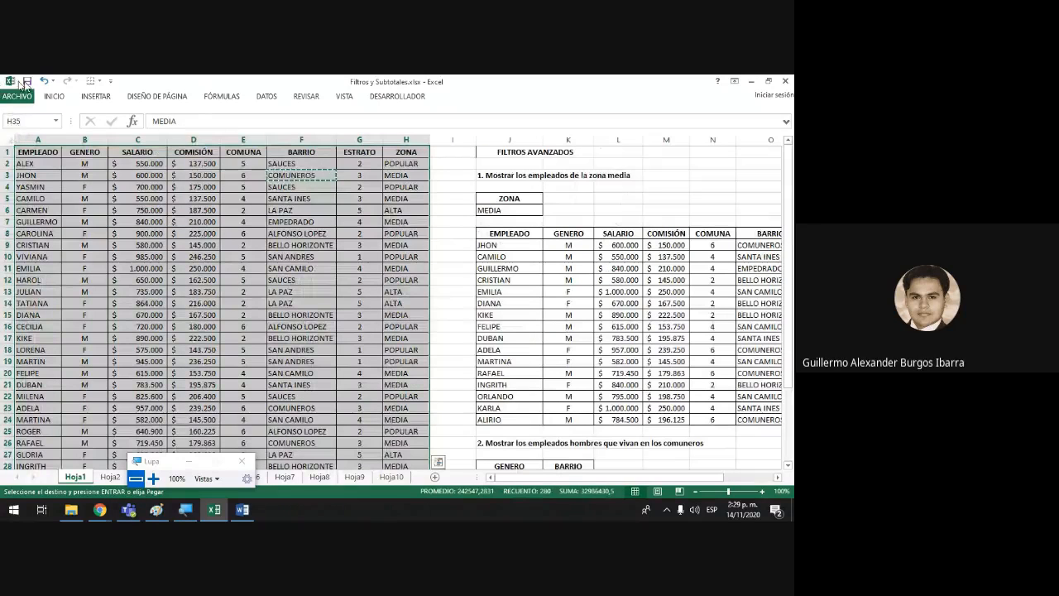
key(Escape)
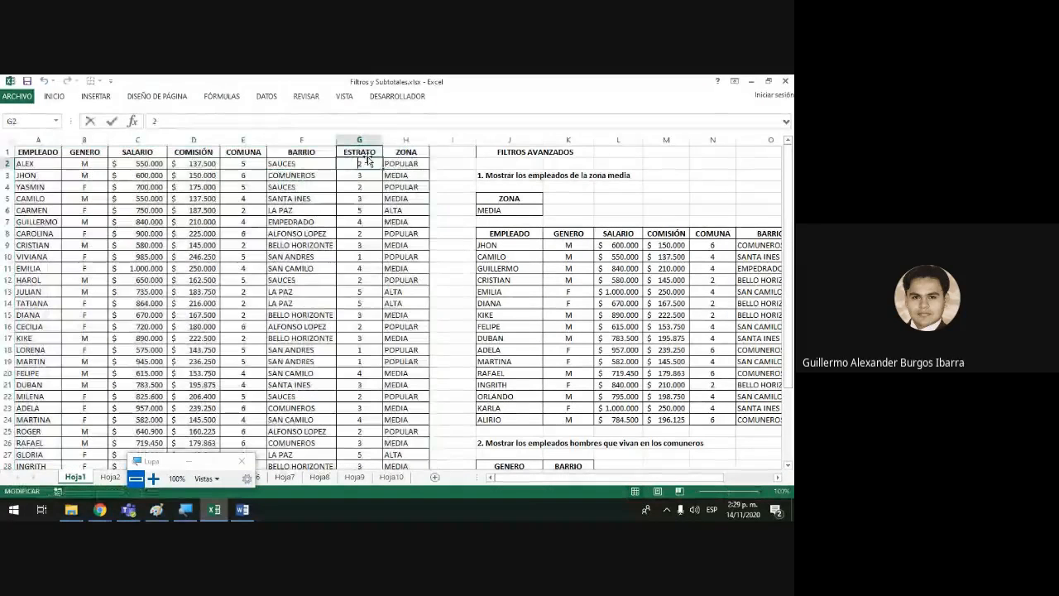
drag(394, 152, 43, 517)
drag(37, 453, 501, 201)
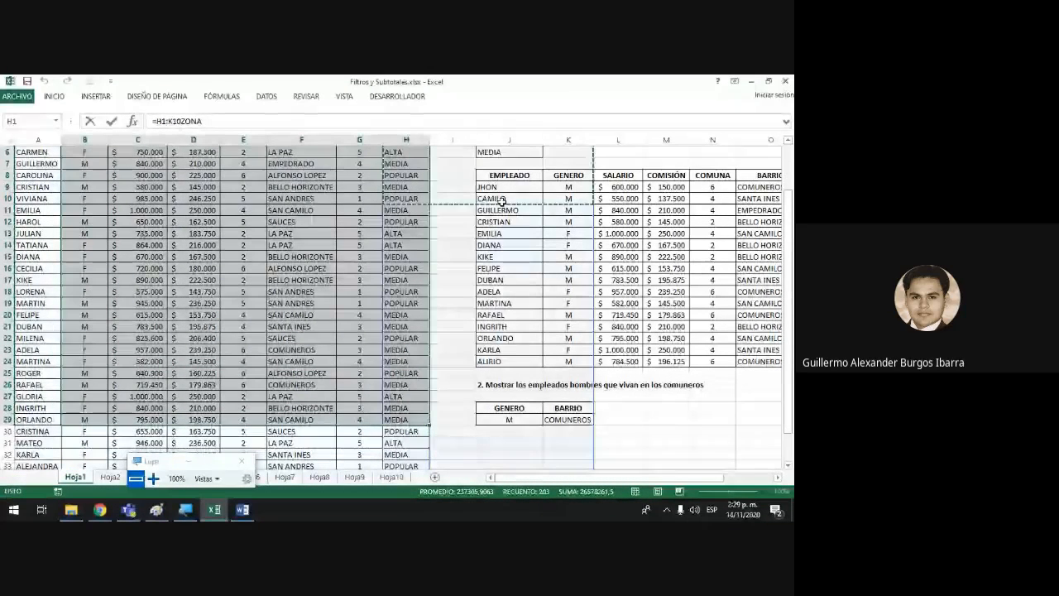
scroll(501, 202, up, 2)
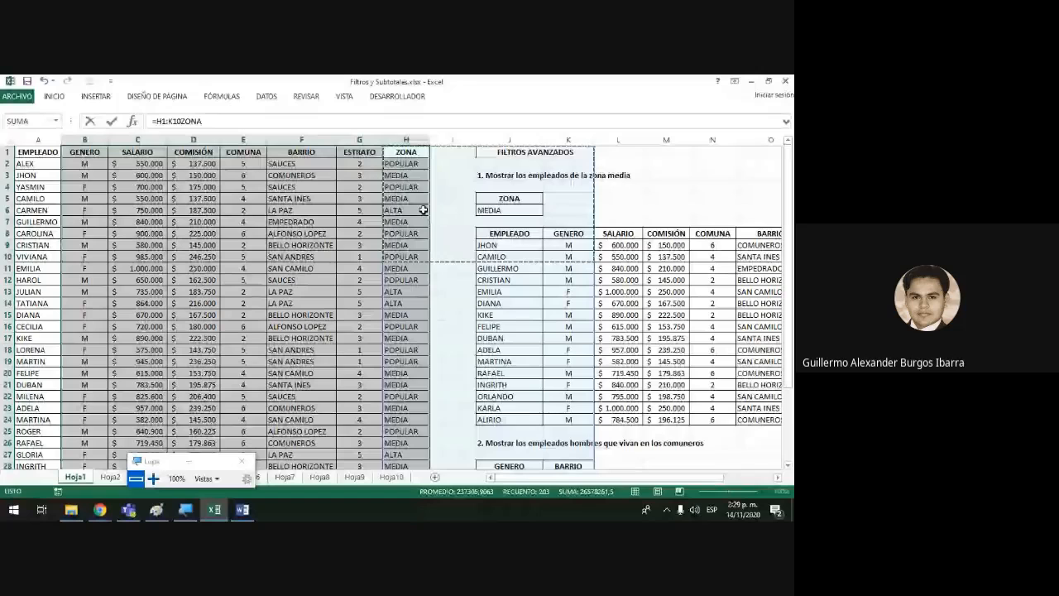
key(Return)
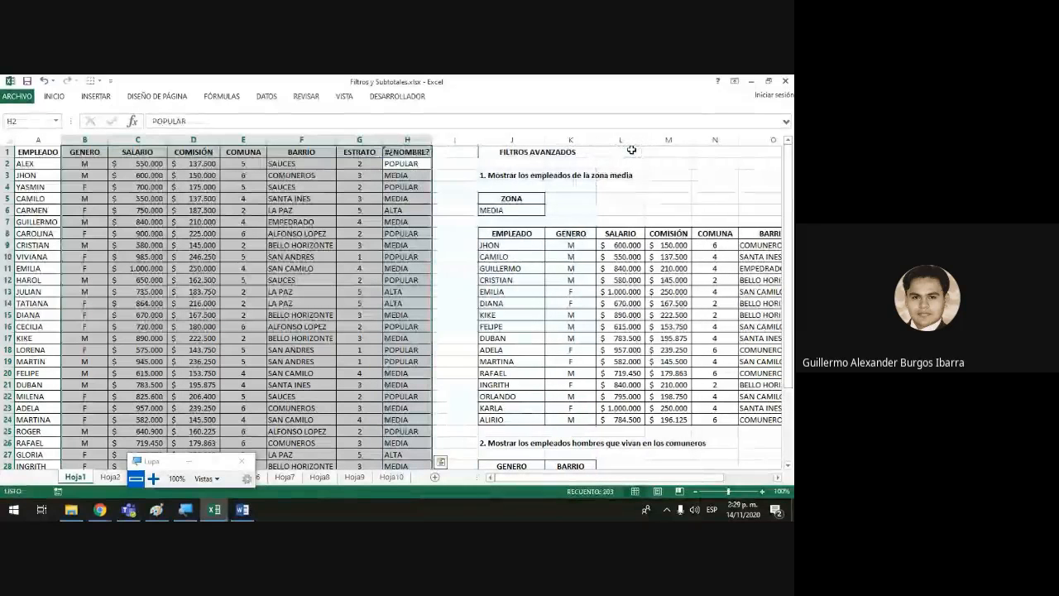
key(Up)
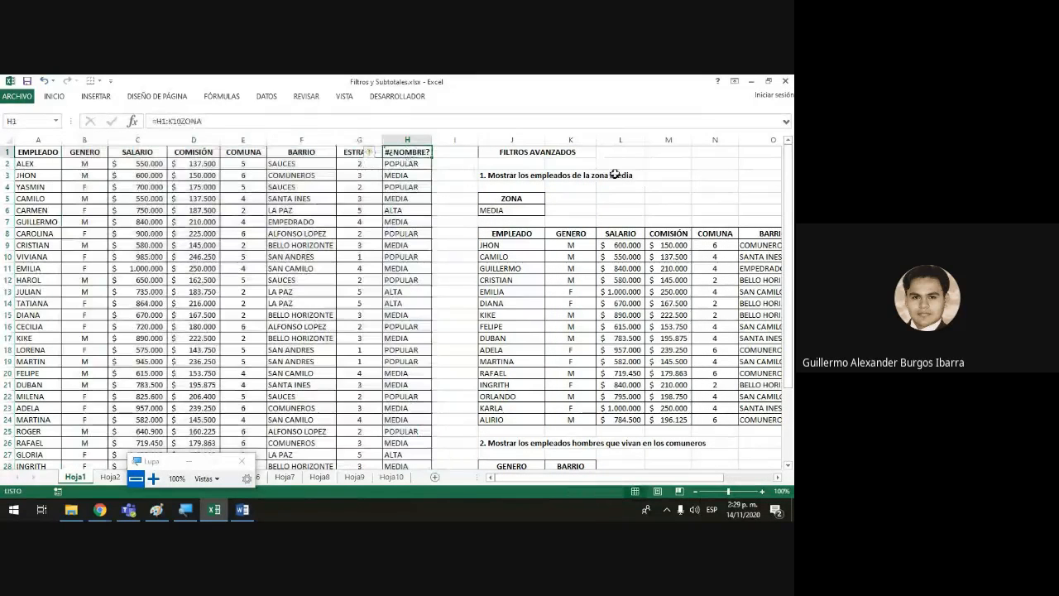
key(ctrl+z)
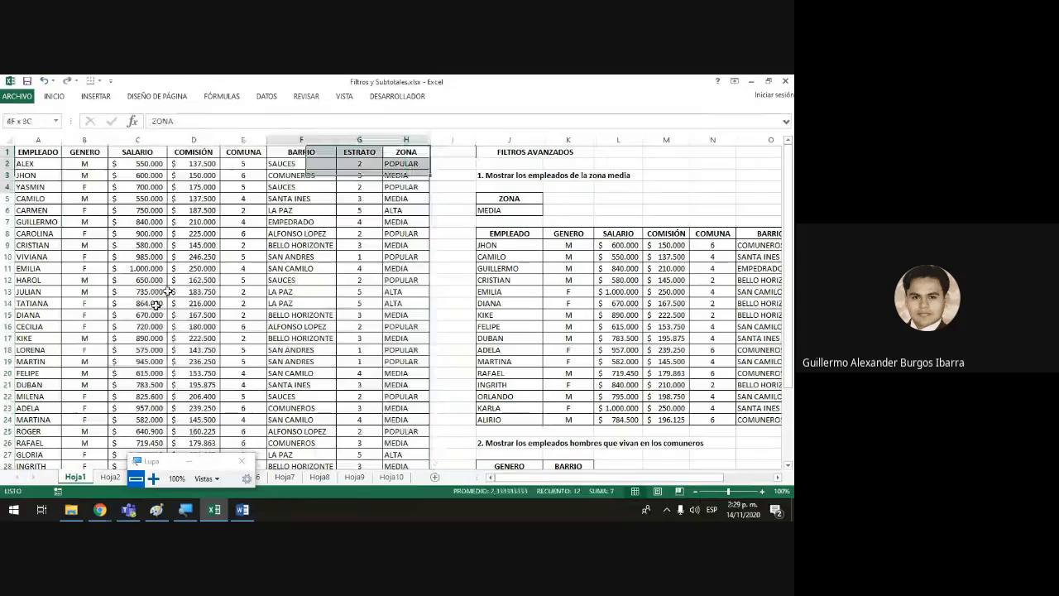
- Start an advanced filter on the employee table A1:H35 with the option to copy the results to another location
drag(156, 304, 49, 338)
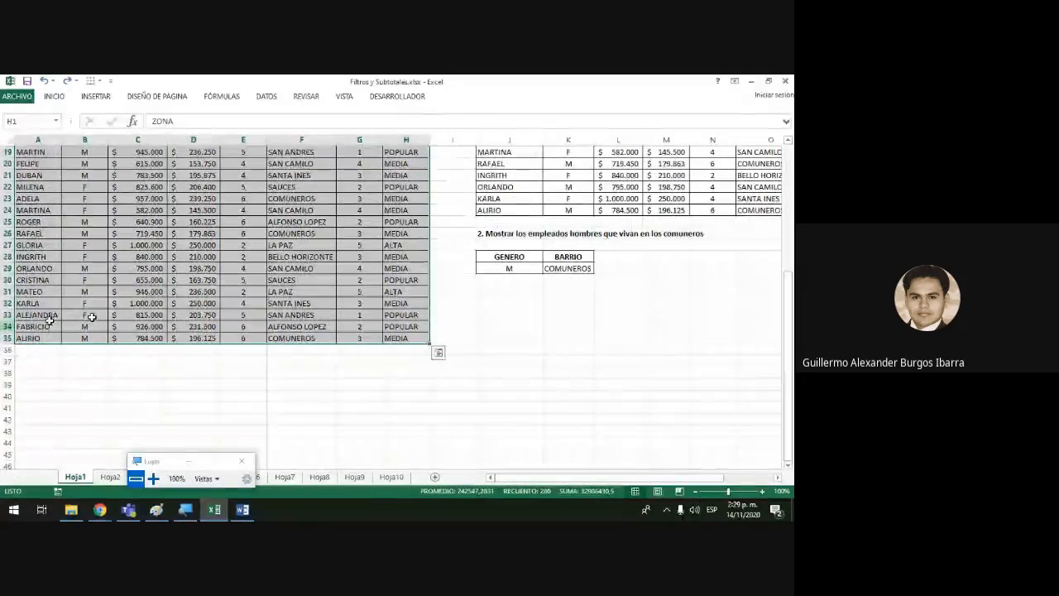
scroll(91, 316, up, 6)
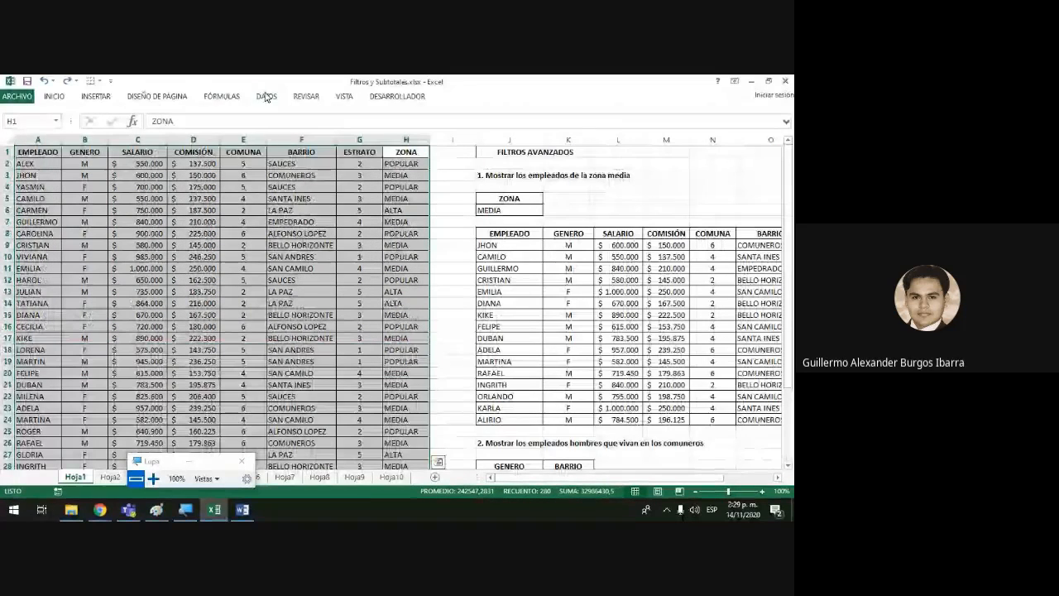
click(264, 97)
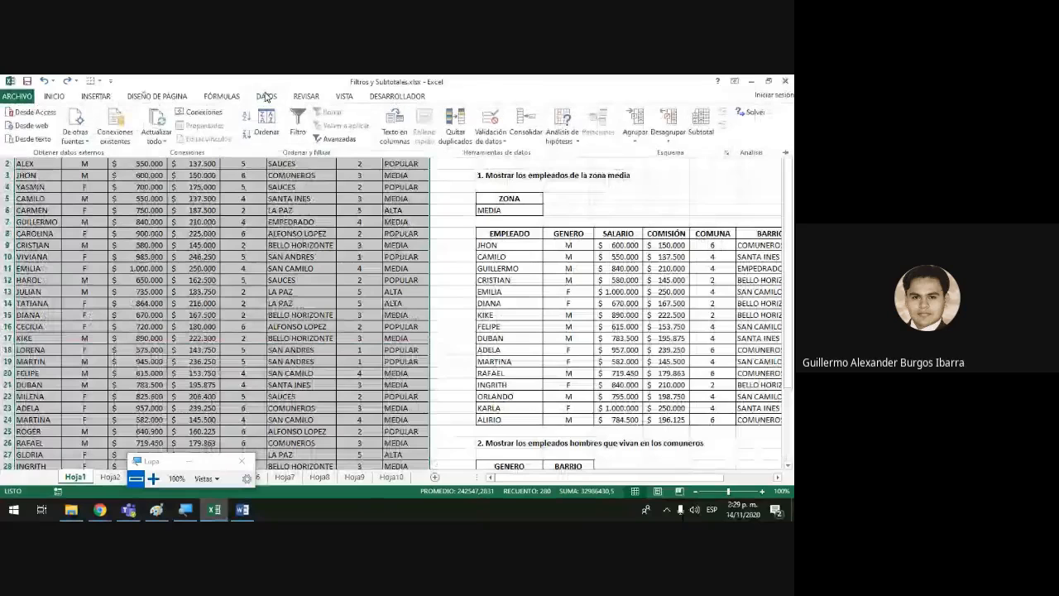
click(336, 138)
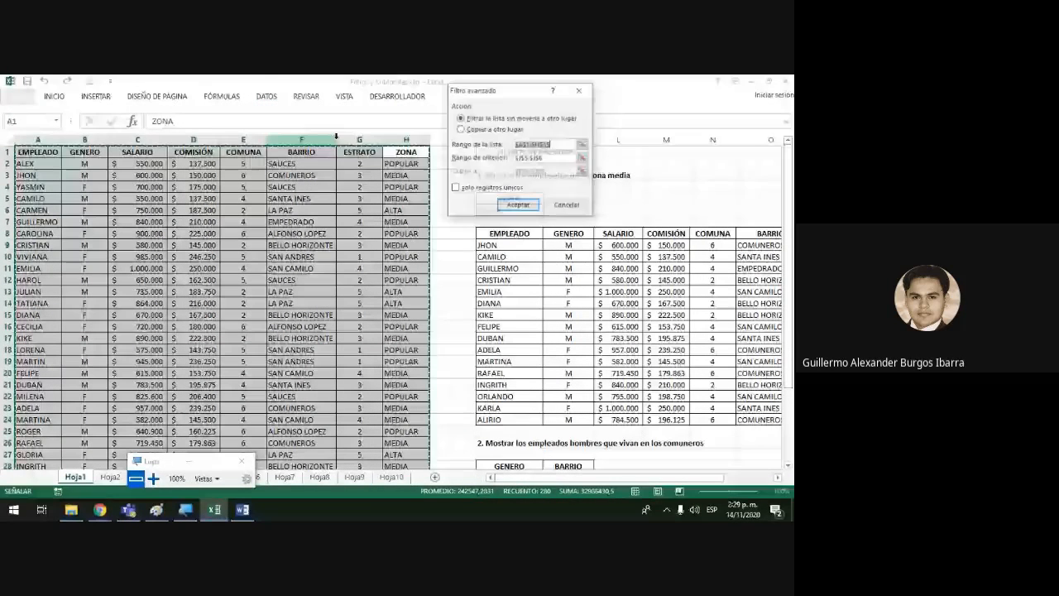
drag(497, 144, 340, 174)
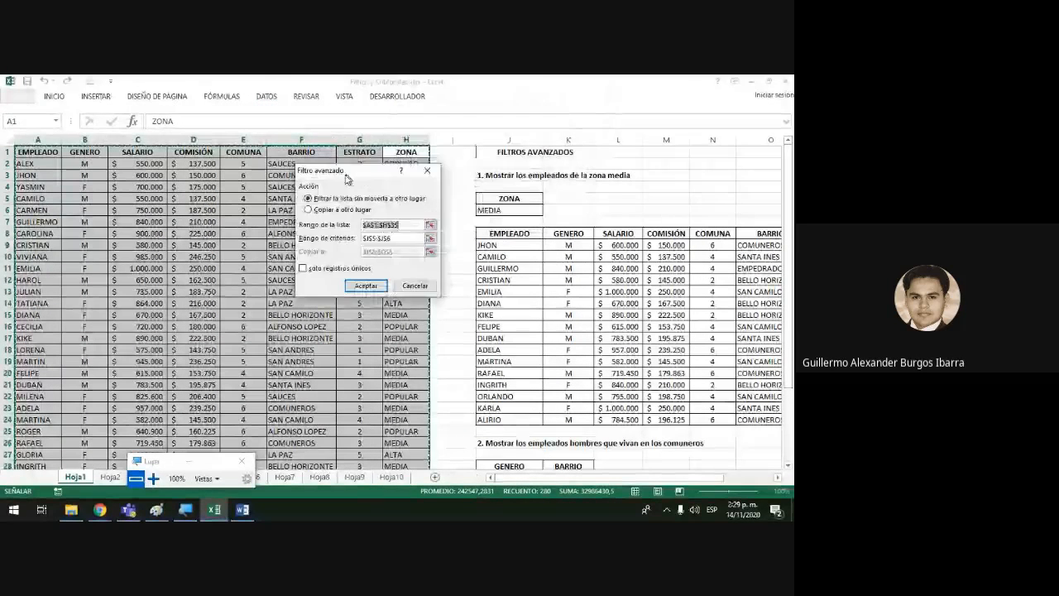
click(300, 213)
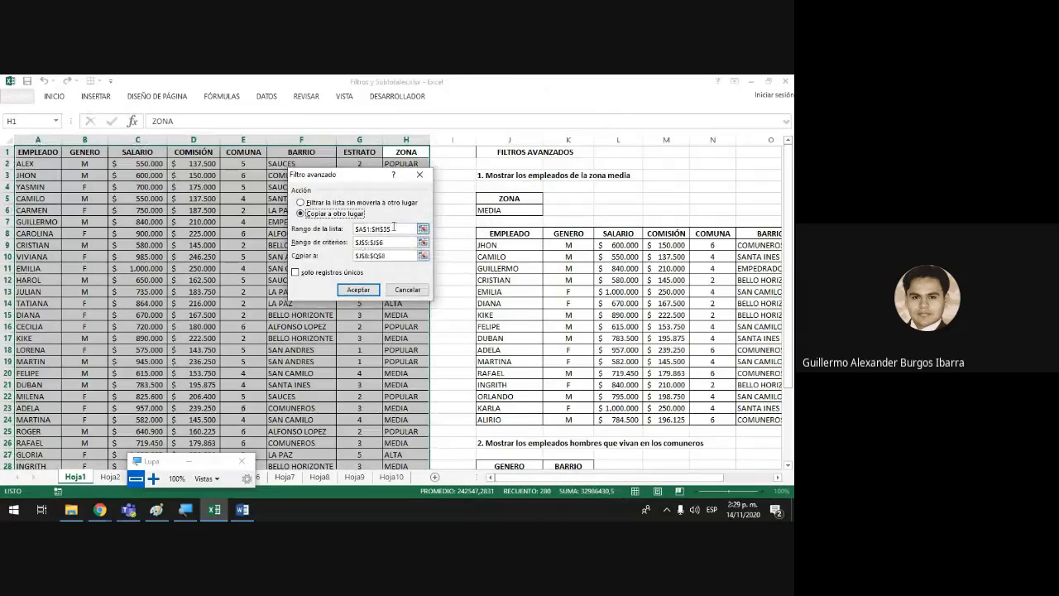
- Replace the advanced filter's criteria range with the GENERO and BARRIO criteria in J28:K29
click(388, 242)
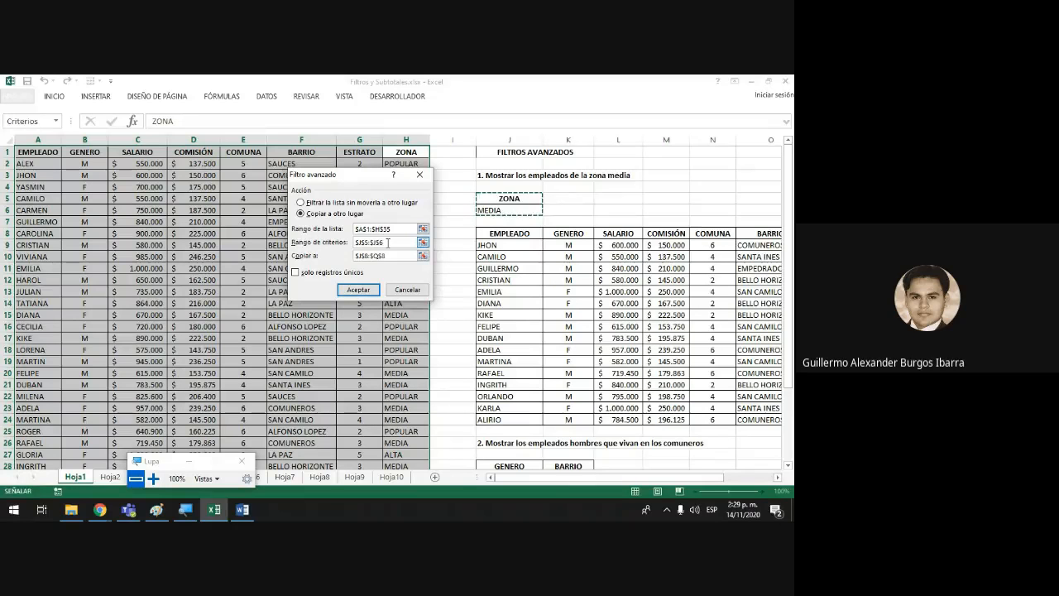
key(BackSpace)
key(BackSpace)
key(BackSpace)
key(BackSpace)
key(BackSpace)
key(BackSpace)
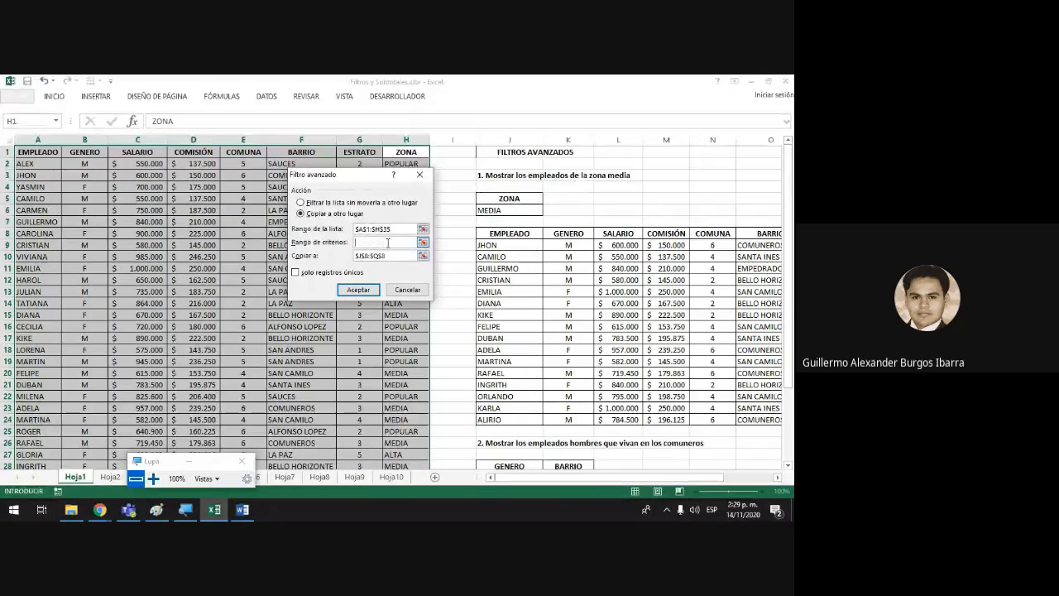
scroll(511, 302, down, 5)
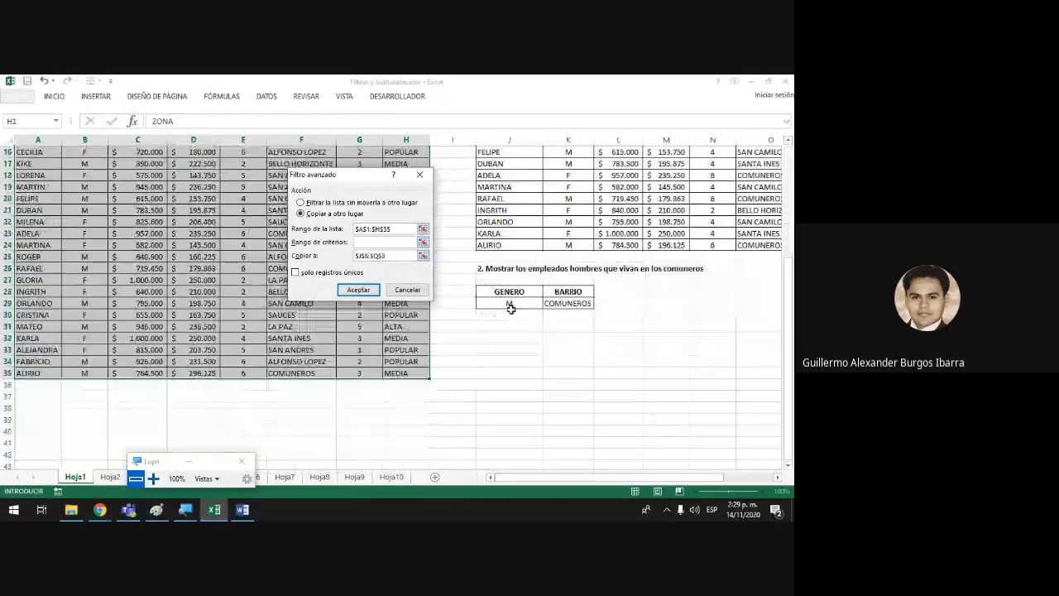
click(511, 291)
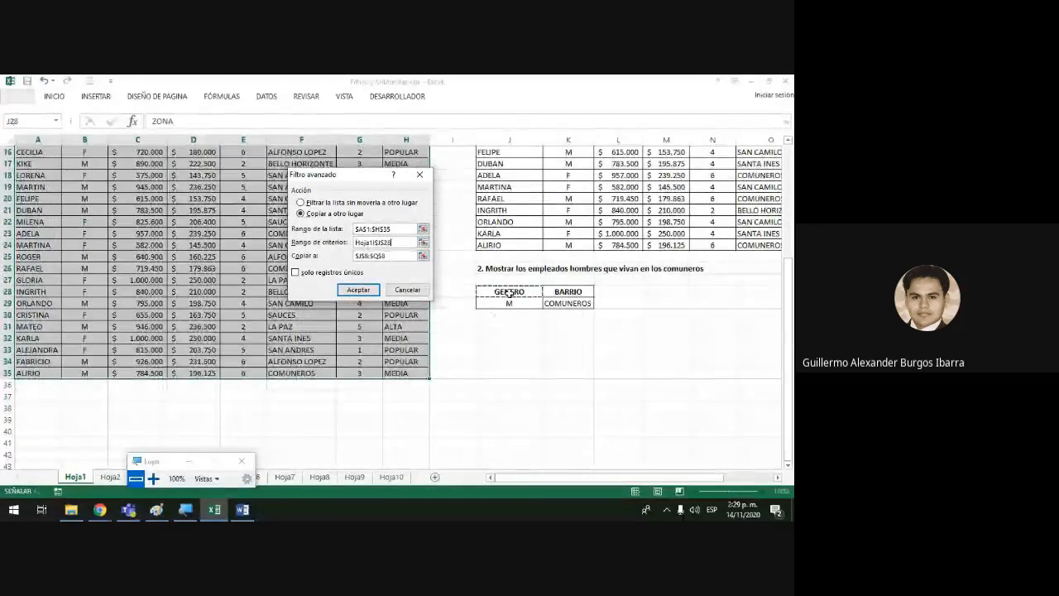
drag(510, 291, 563, 303)
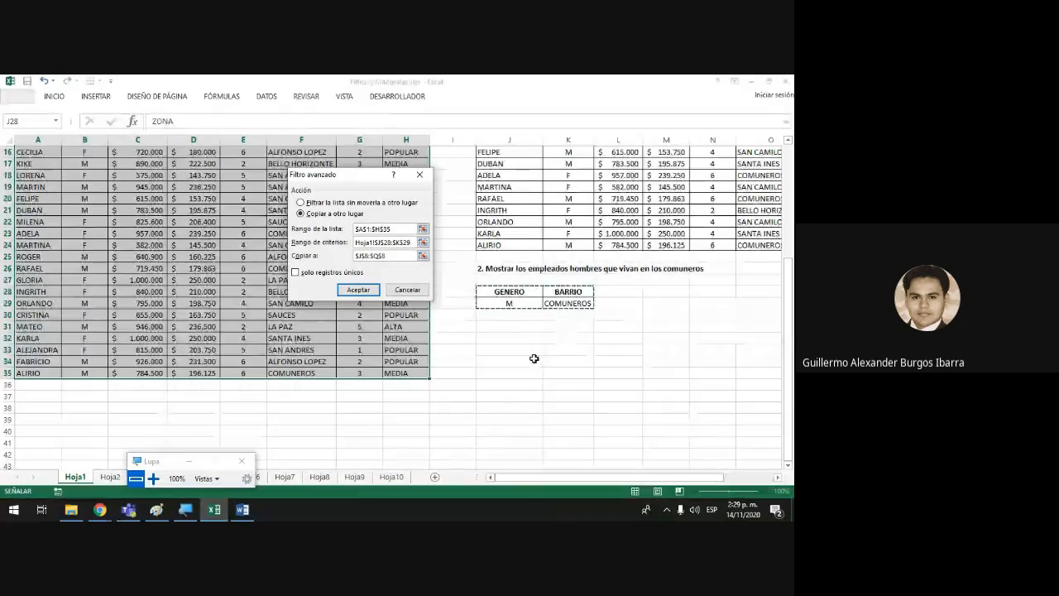
- Set J31 as the destination for the copied results and run the advanced filter
drag(392, 255, 326, 257)
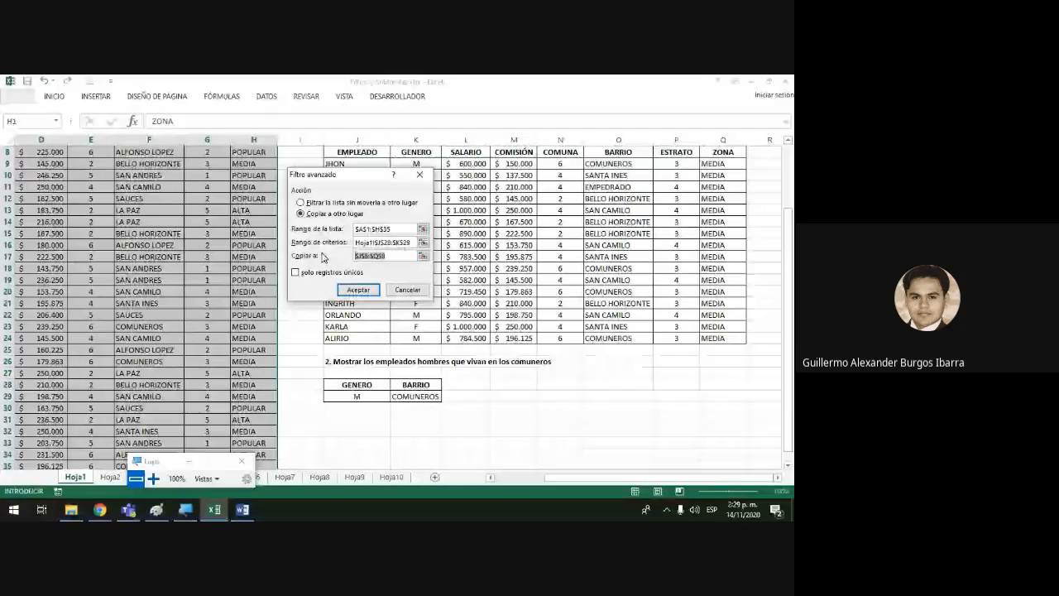
key(BackSpace)
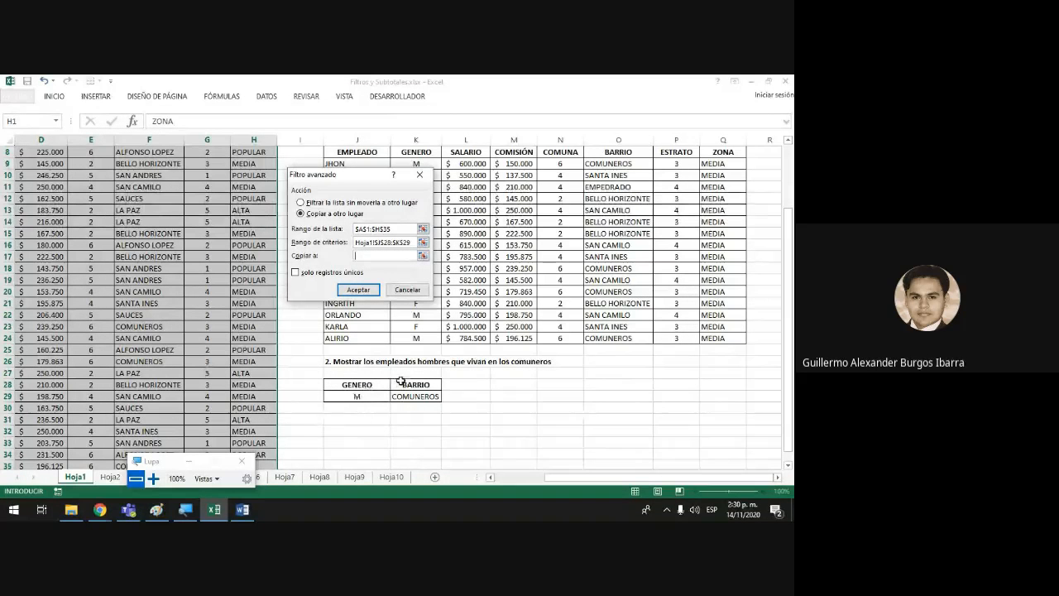
click(334, 416)
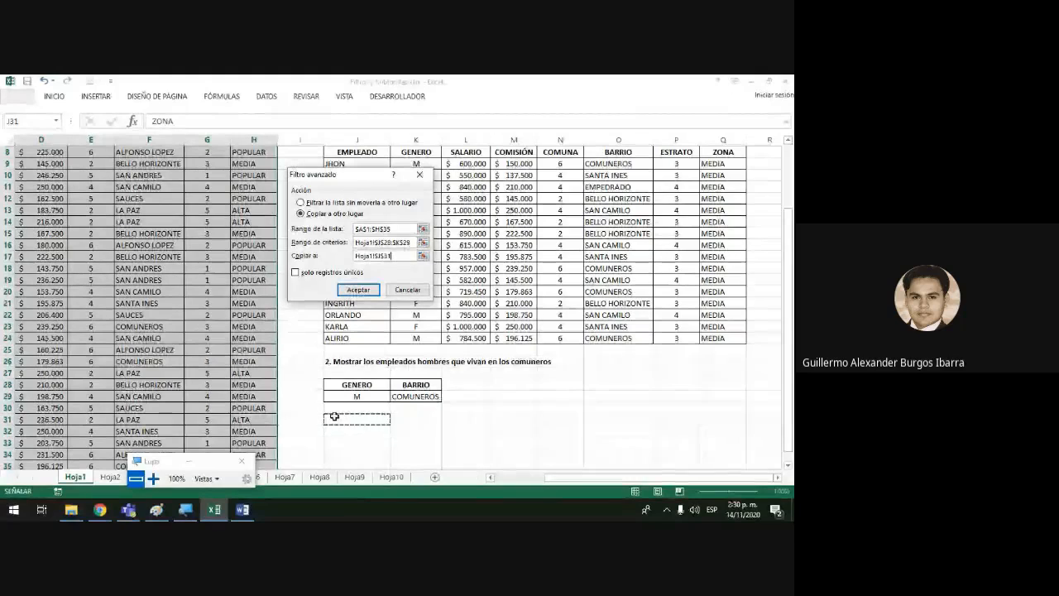
click(361, 290)
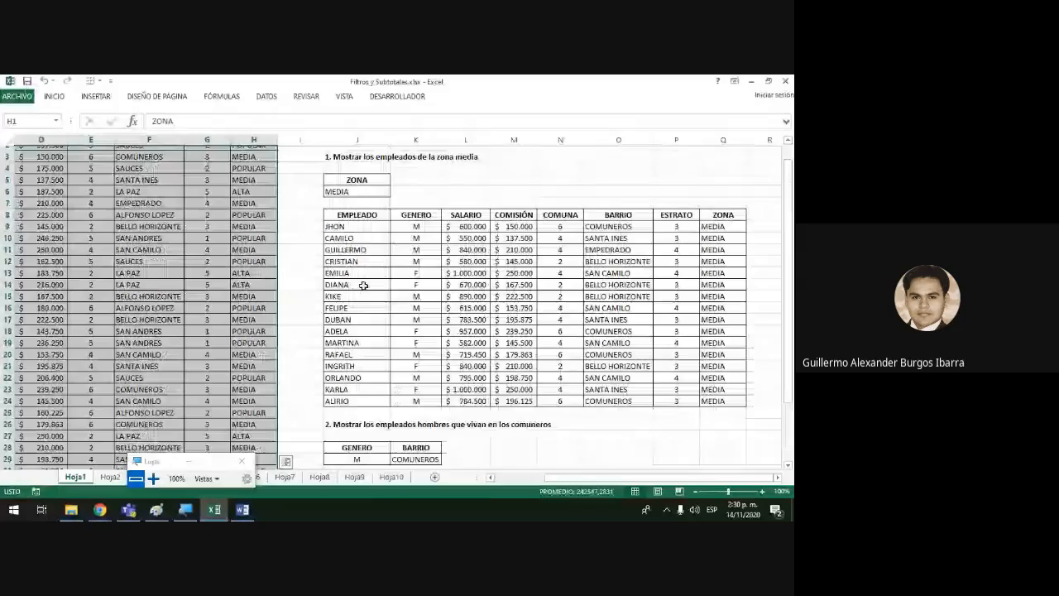
- Check the GENERO and BARRIO columns of the rows extracted below J31 against the criteria
scroll(395, 359, down, 3)
scroll(395, 359, down, 3)
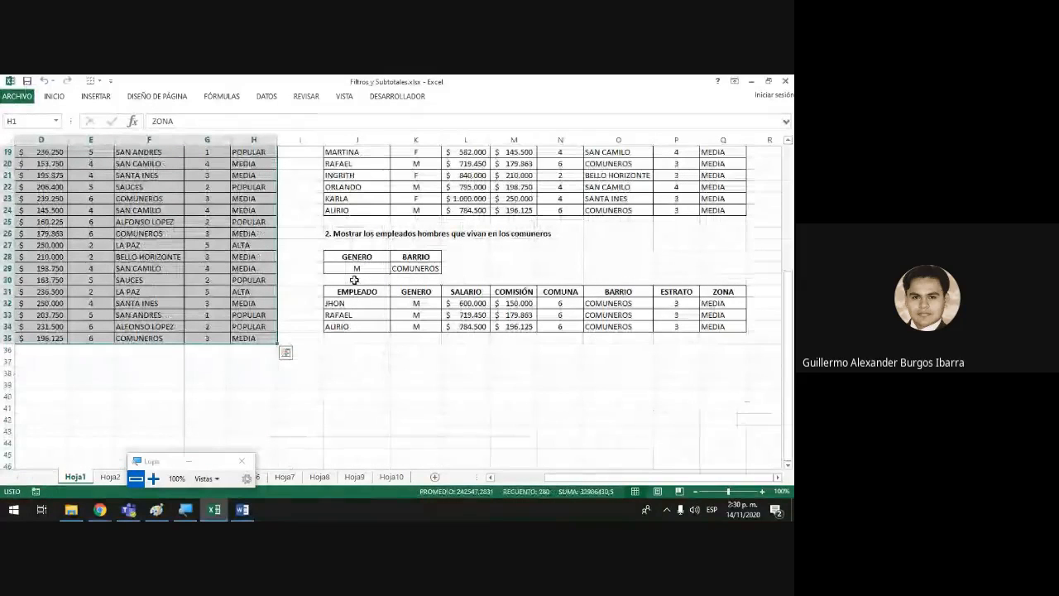
drag(416, 304, 422, 324)
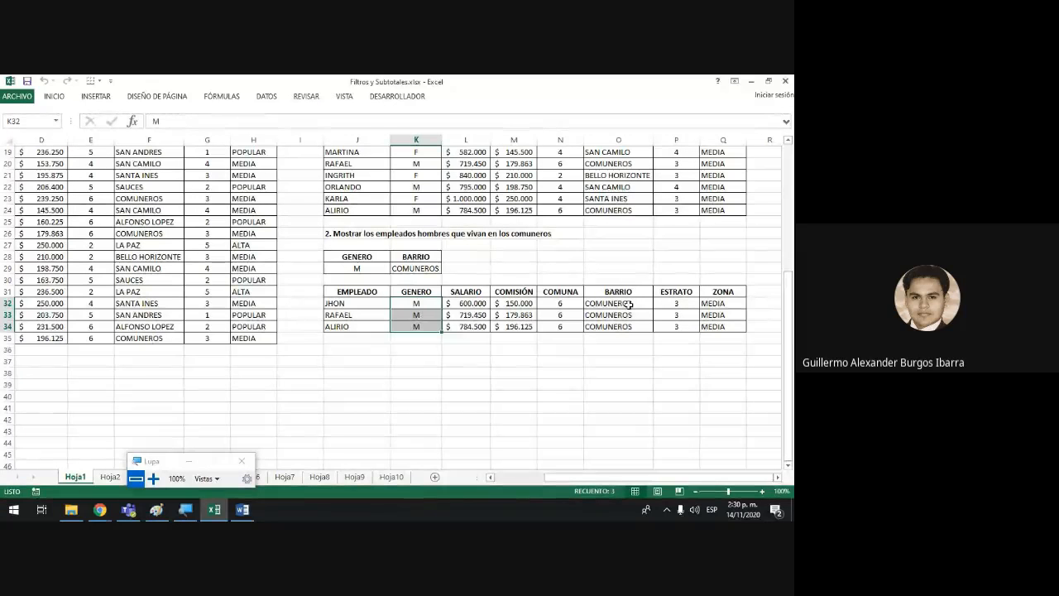
drag(630, 304, 630, 325)
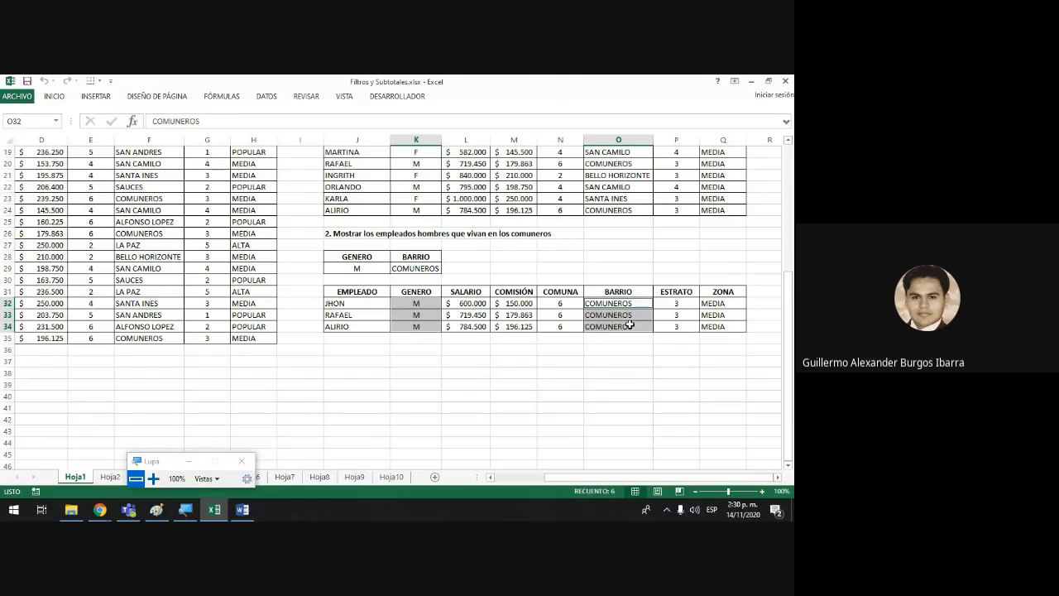
- Begin the third exercise statement in J36 with the text "3. Mostrar empleados mujeres"
click(355, 350)
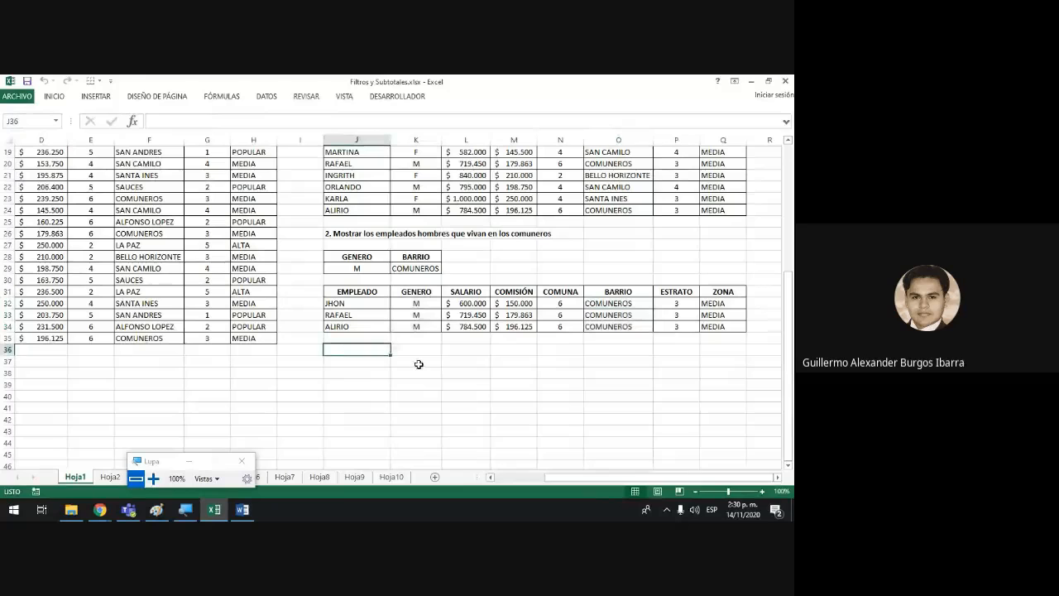
text(3. MOs)
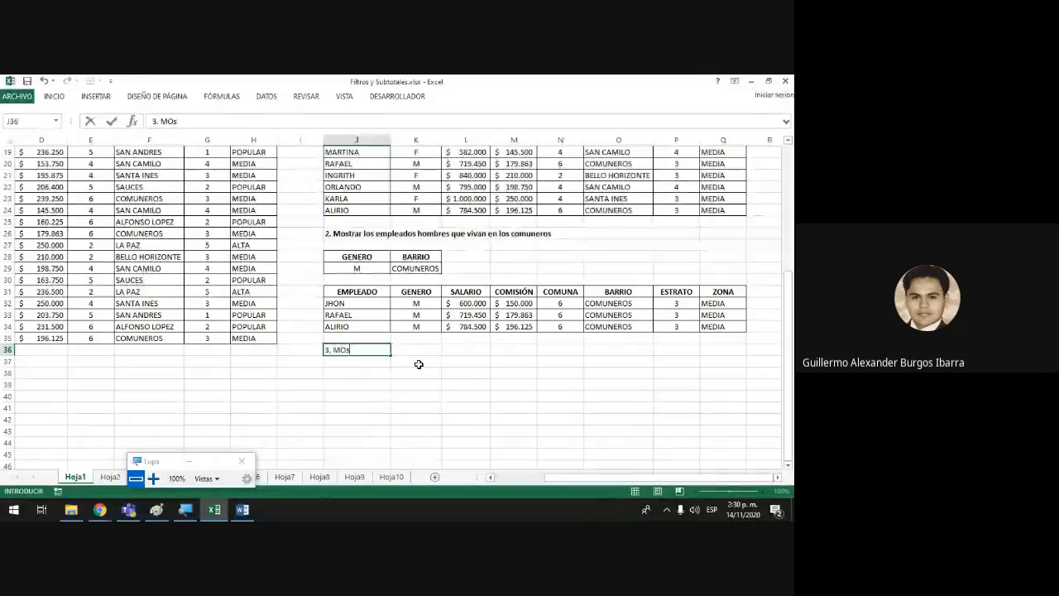
text(t)
key(BackSpace)
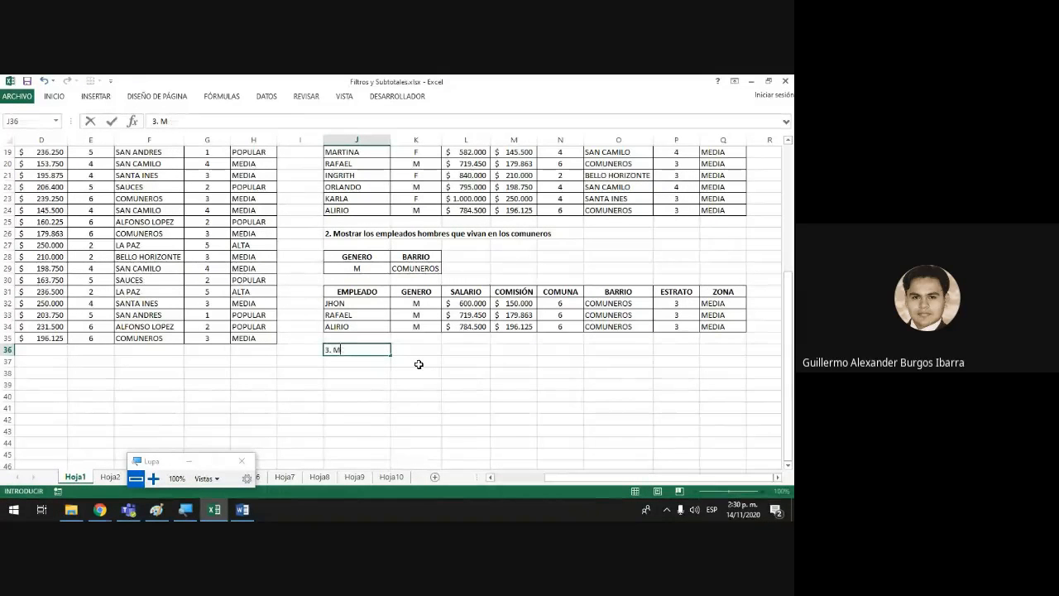
text(ostrar ep)
key(BackSpace)
key(BackSpace)
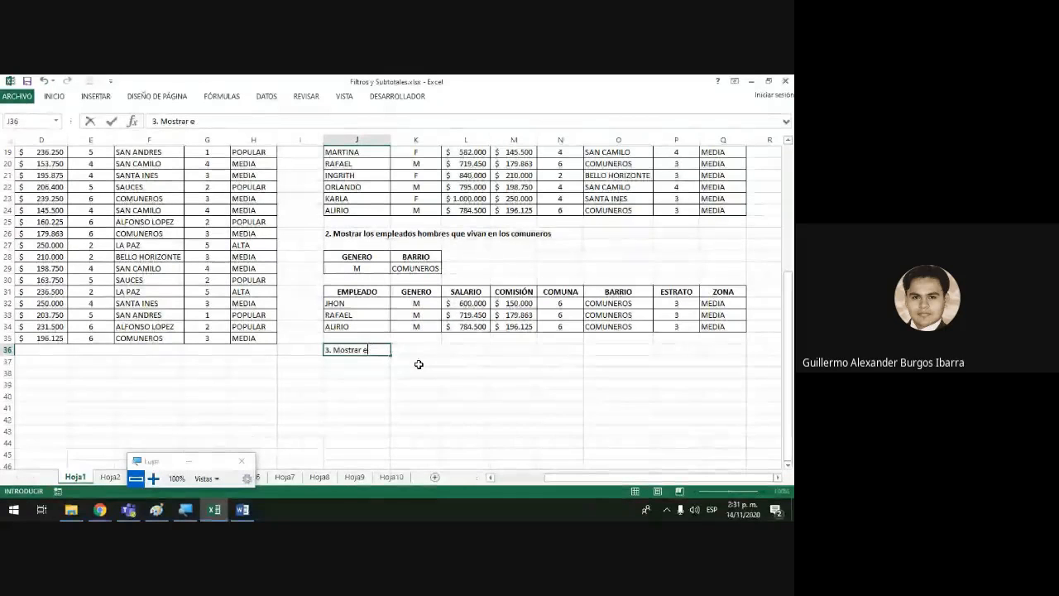
text(emplea)
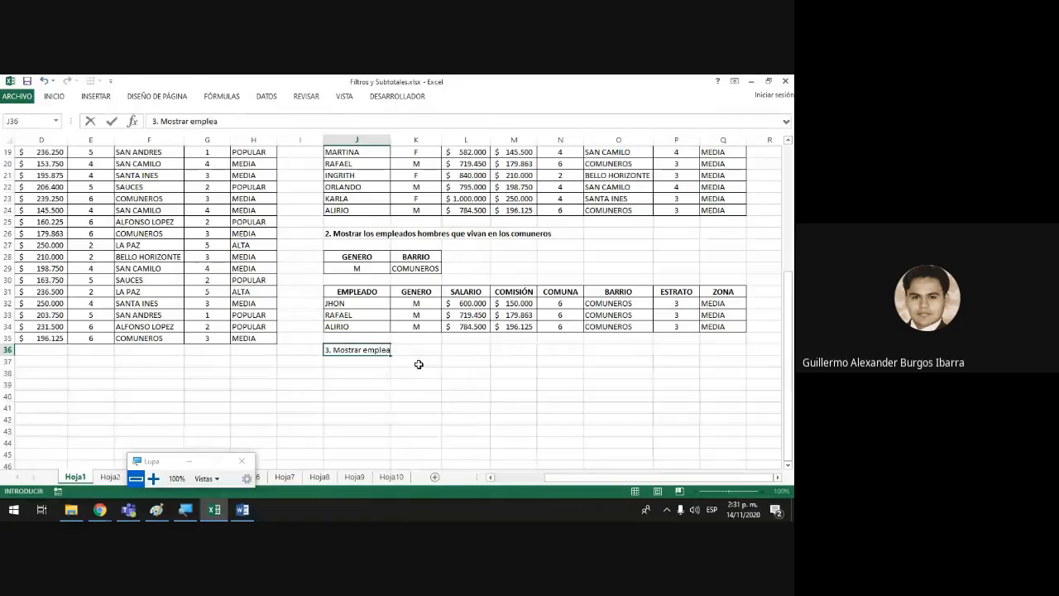
text(dos)
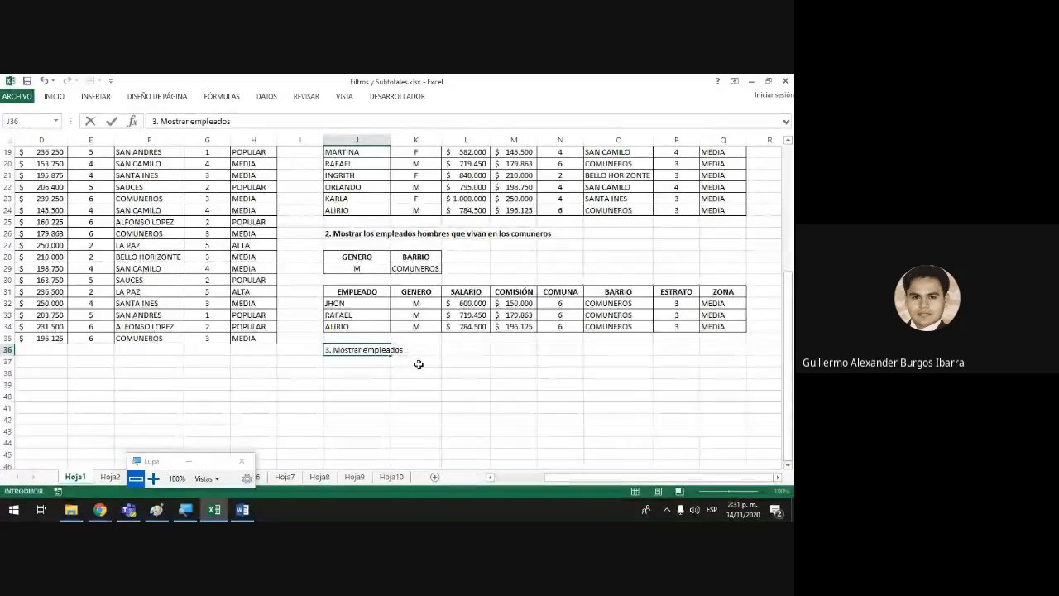
scroll(414, 360, up, 6)
scroll(407, 354, down, 7)
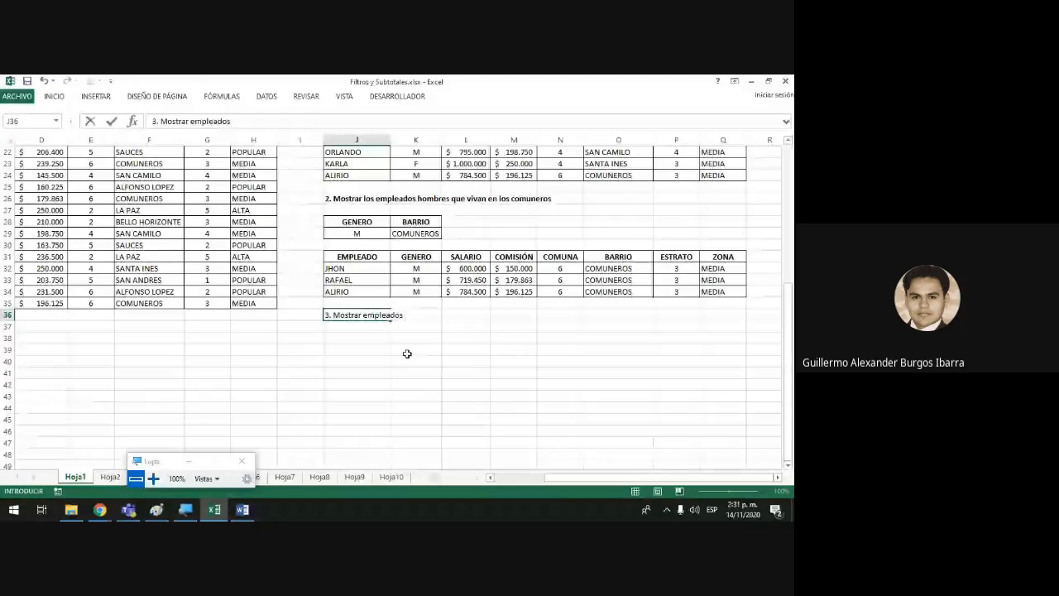
text(mujeres)
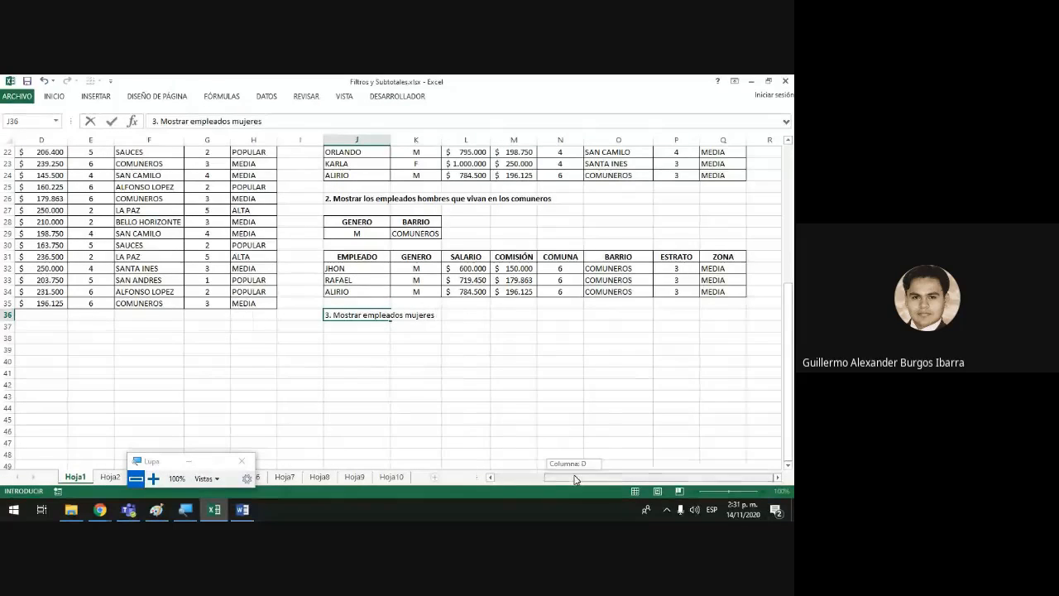
- Complete the statement in J36 with "con comisión menor a 200000", consulting the employee table for the condition
drag(569, 475, 518, 477)
scroll(452, 394, up, 2)
scroll(443, 373, up, 5)
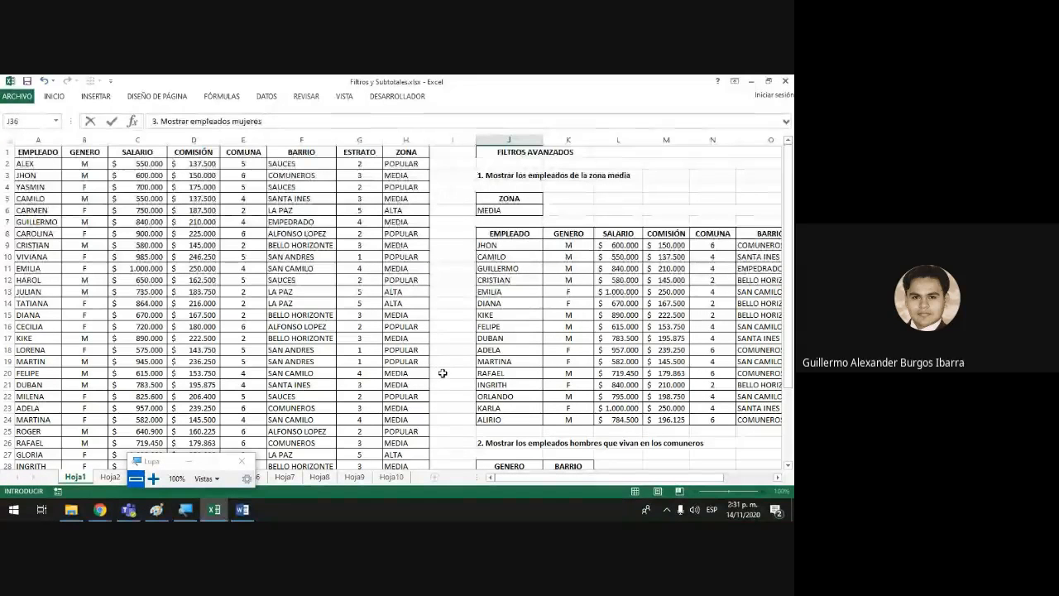
scroll(439, 373, down, 1)
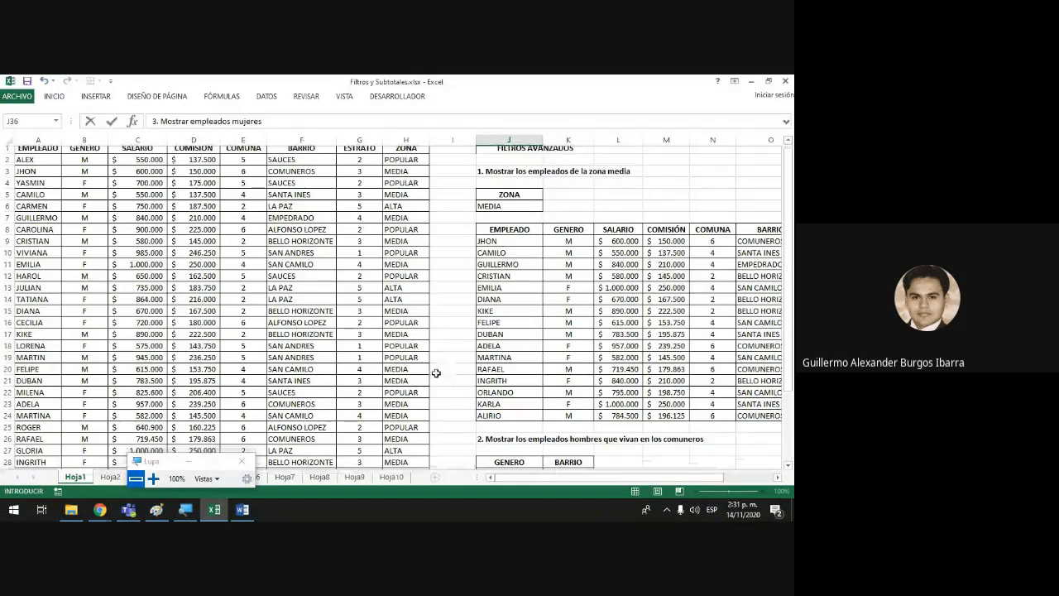
scroll(436, 373, down, 2)
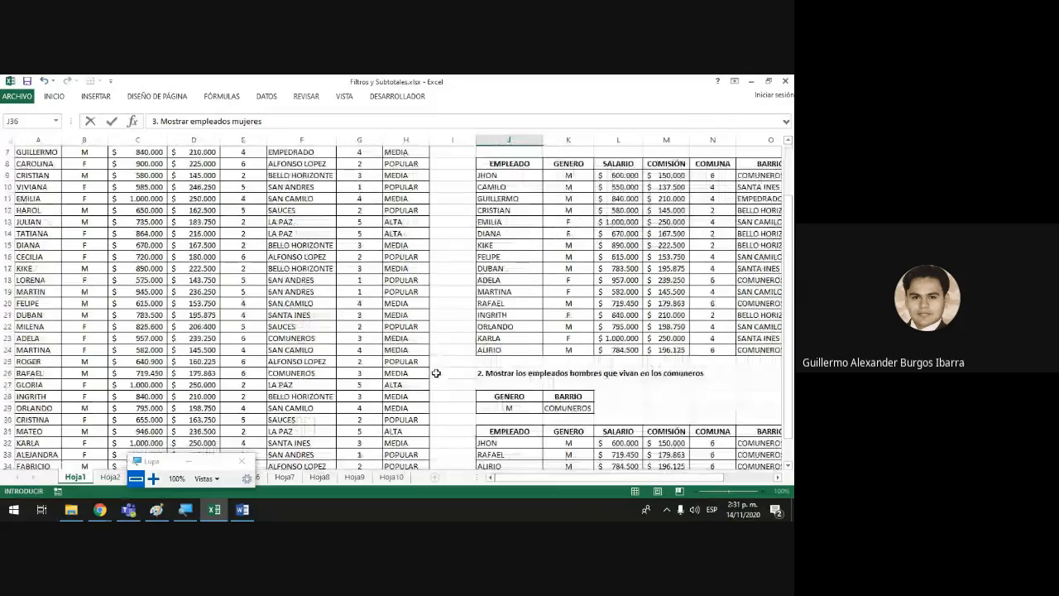
scroll(437, 373, down, 1)
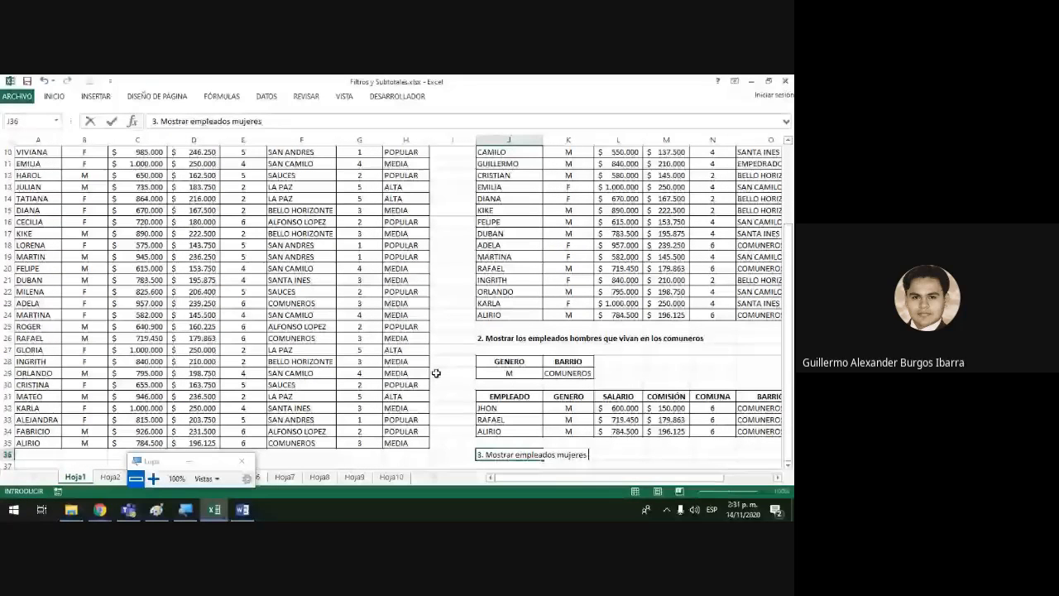
scroll(436, 373, down, 2)
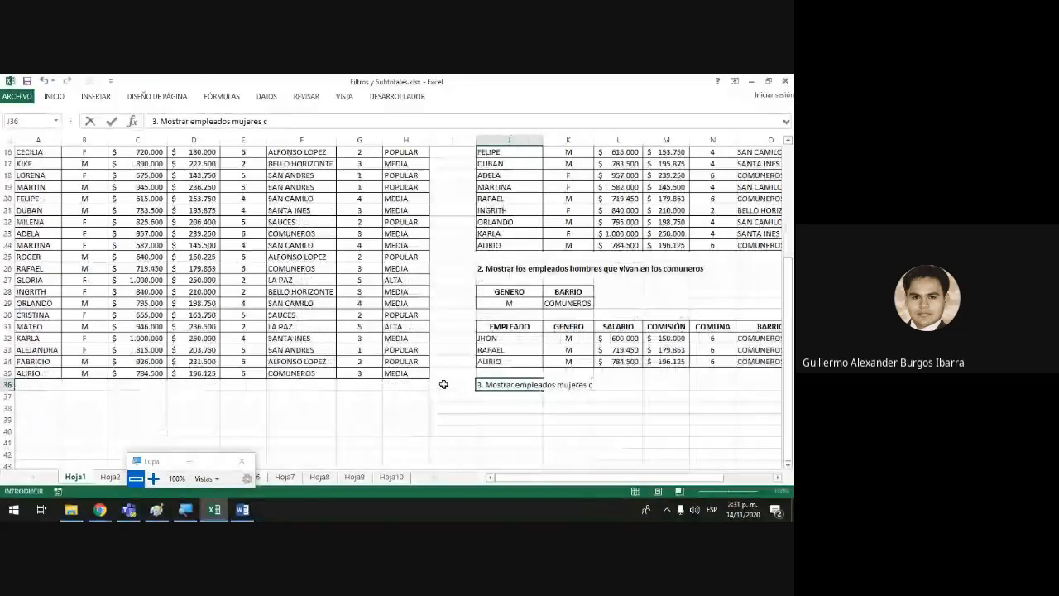
text(con)
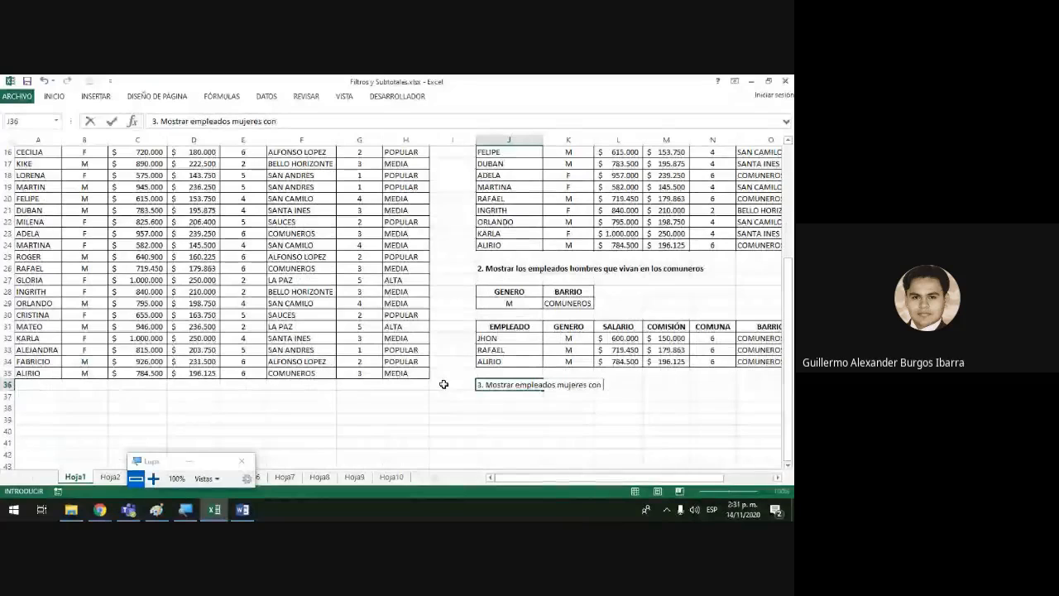
text( co)
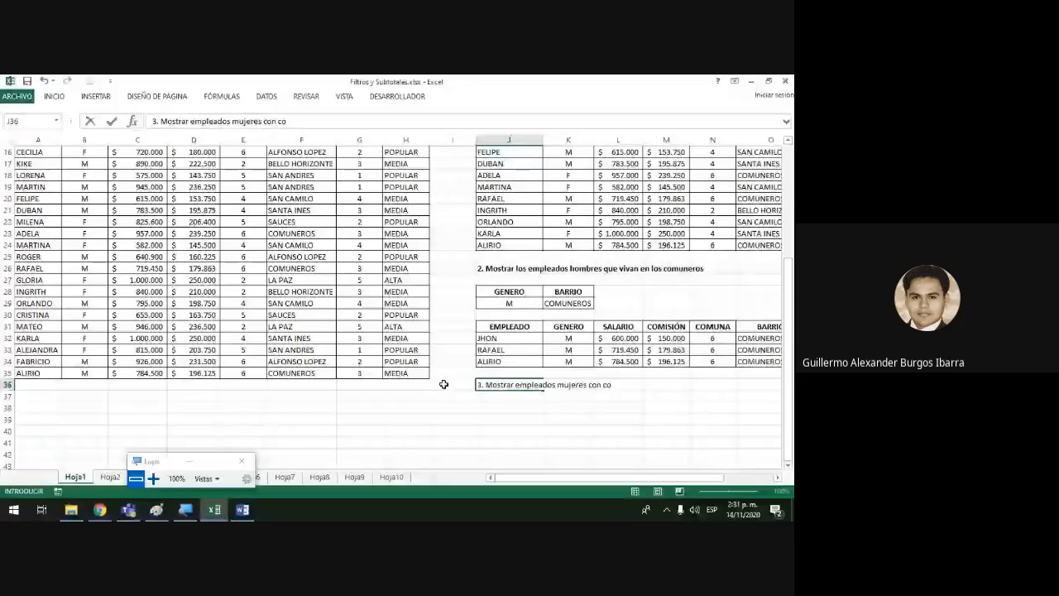
scroll(444, 383, up, 3)
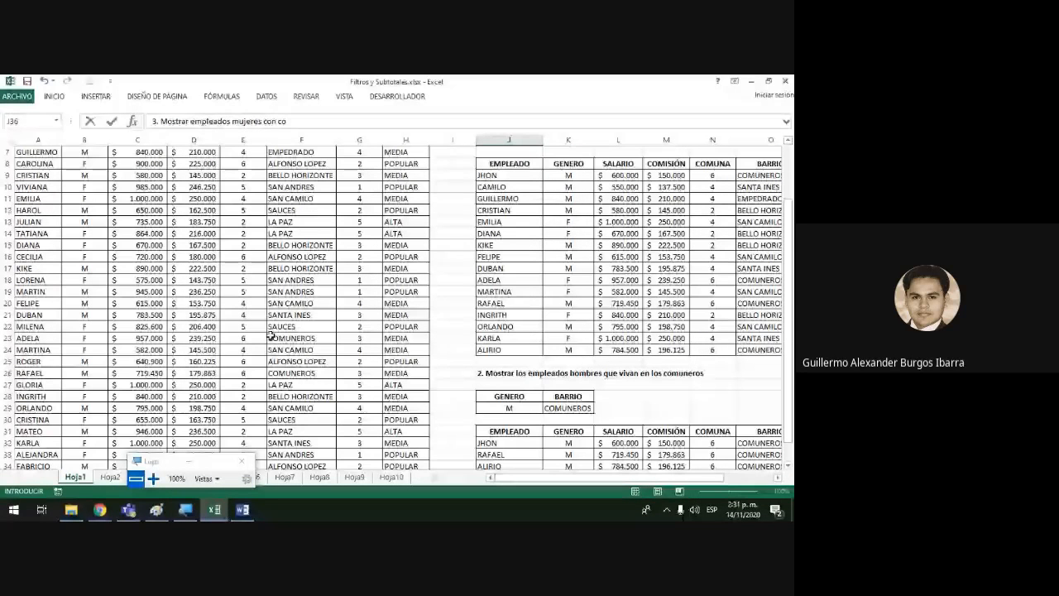
scroll(271, 336, up, 2)
scroll(271, 335, down, 4)
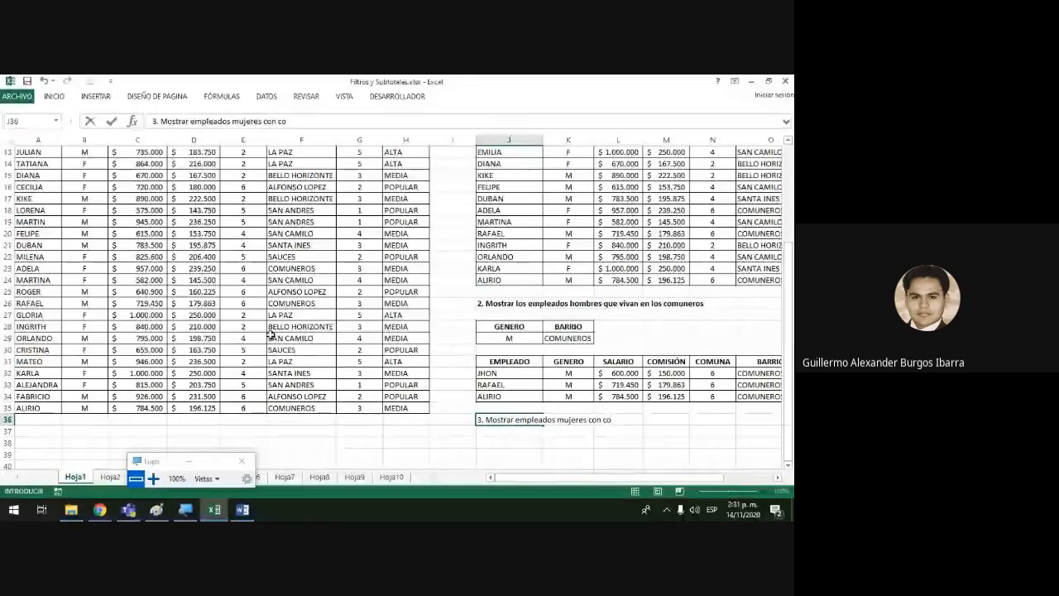
text(misión me)
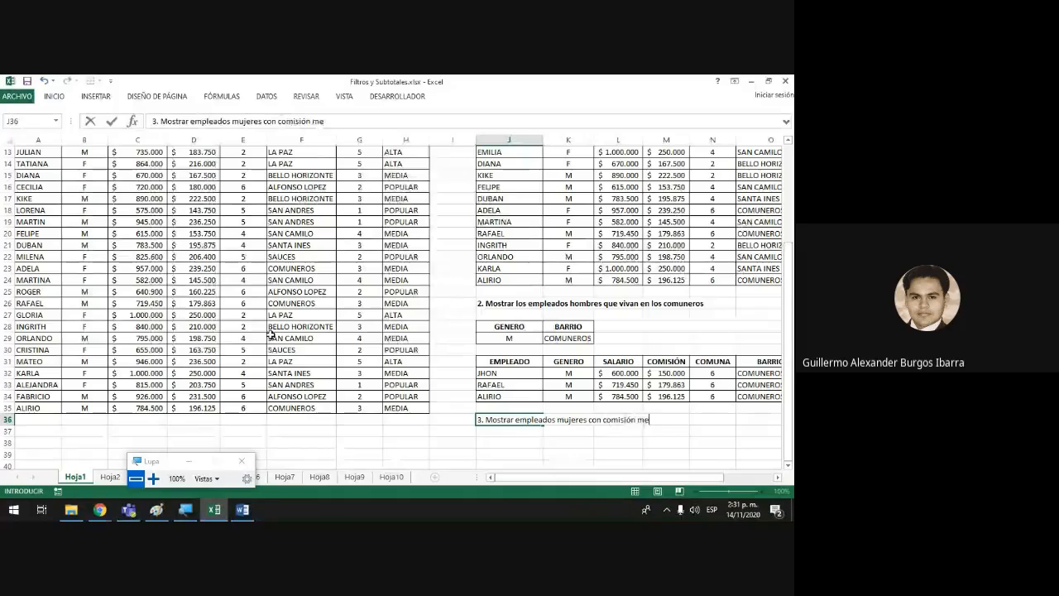
text(nor a 3)
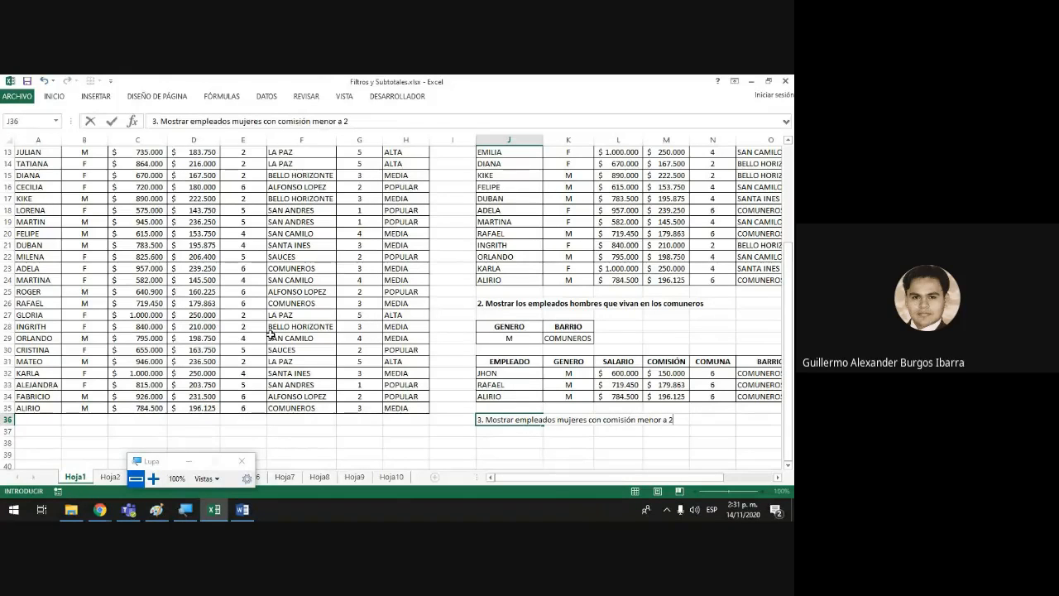
text(00)
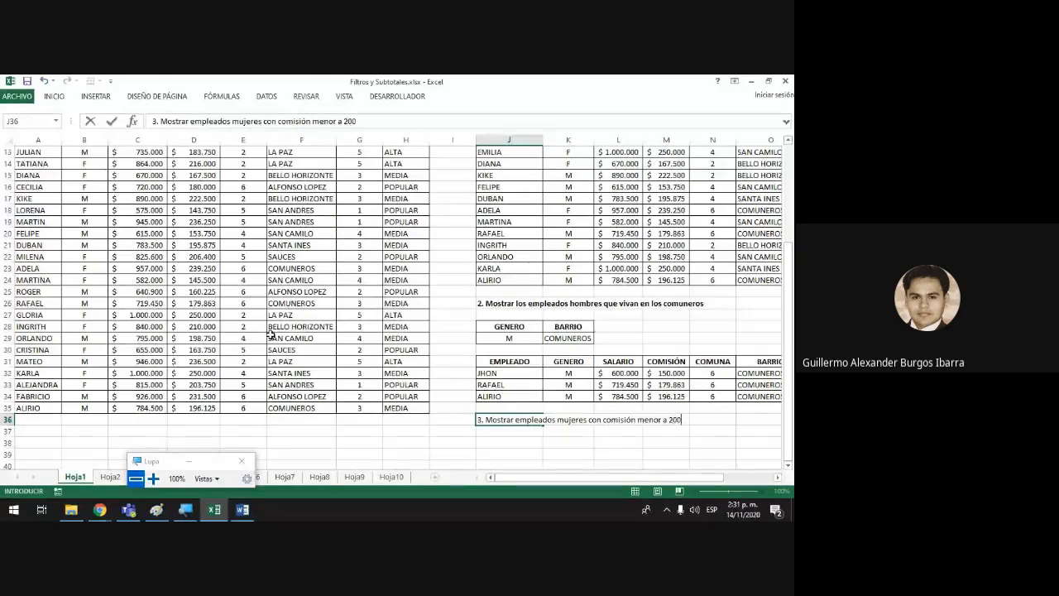
text(000)
key(Return)
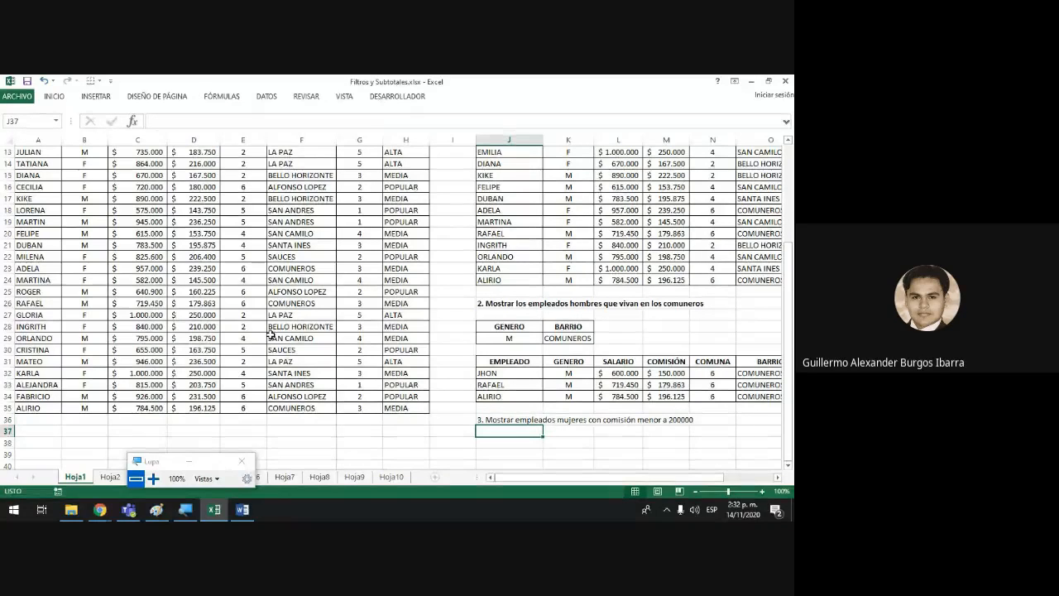
- Make the third exercise statement in J36 bold
scroll(270, 333, up, 1)
scroll(271, 333, down, 1)
scroll(271, 333, down, 1)
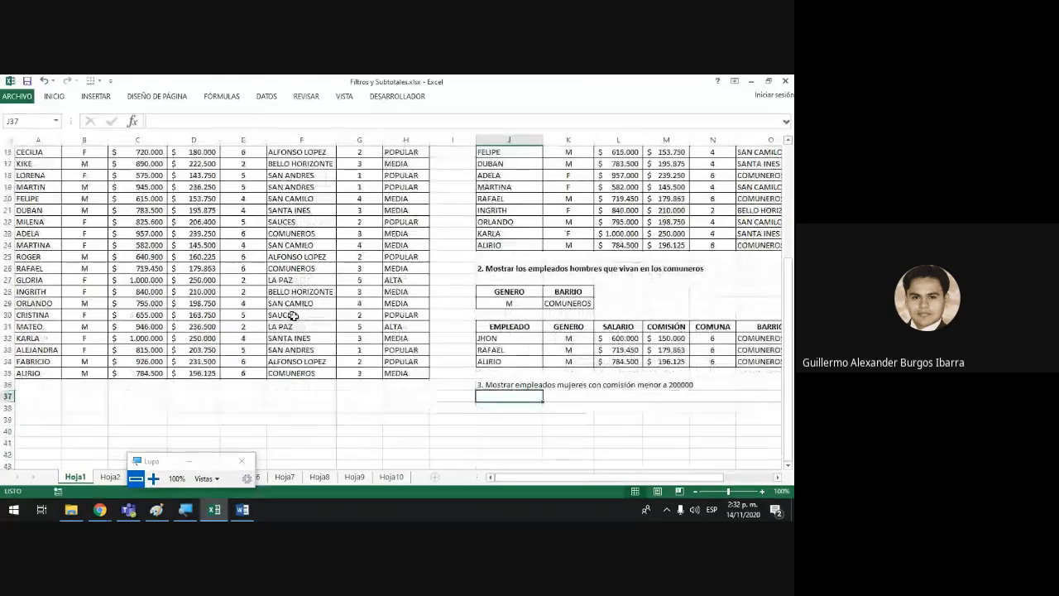
click(501, 386)
key(ctrl+n)
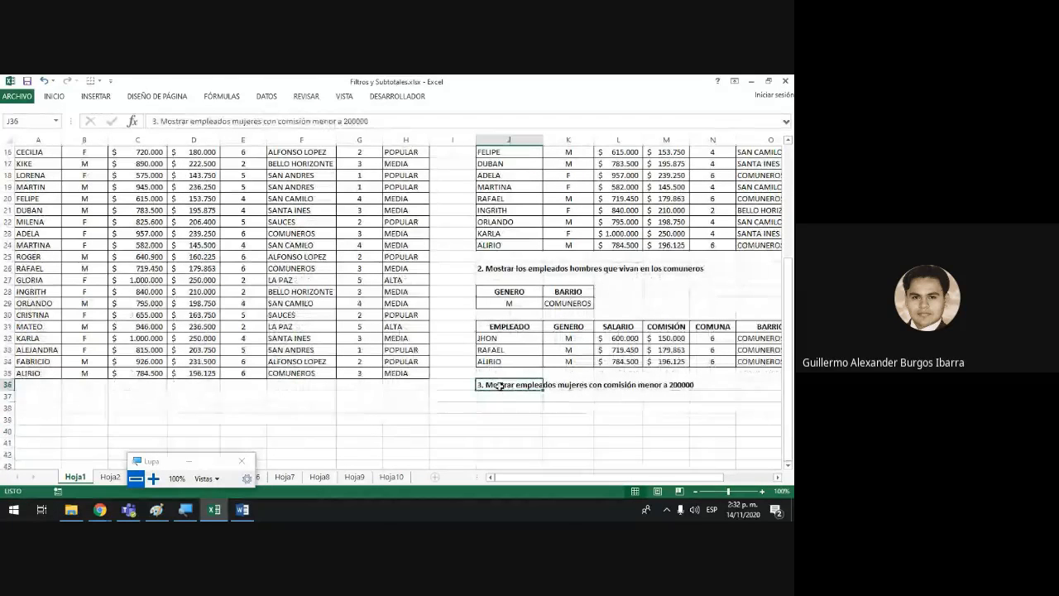
- Copy the GENERO criterion block J28:J29 to J38 and set its value in J39 to F
click(487, 410)
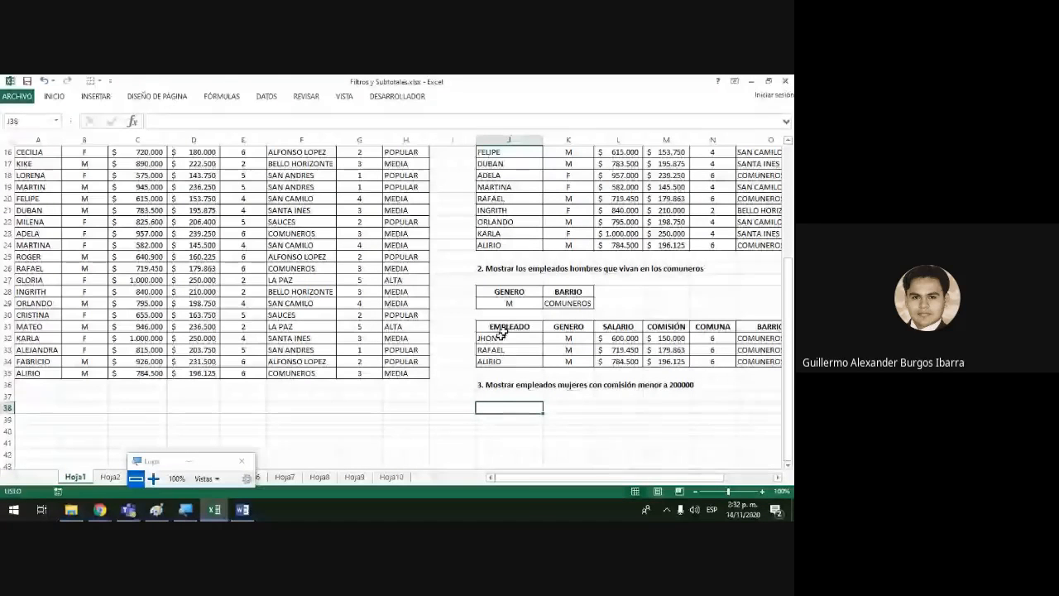
drag(508, 291, 512, 303)
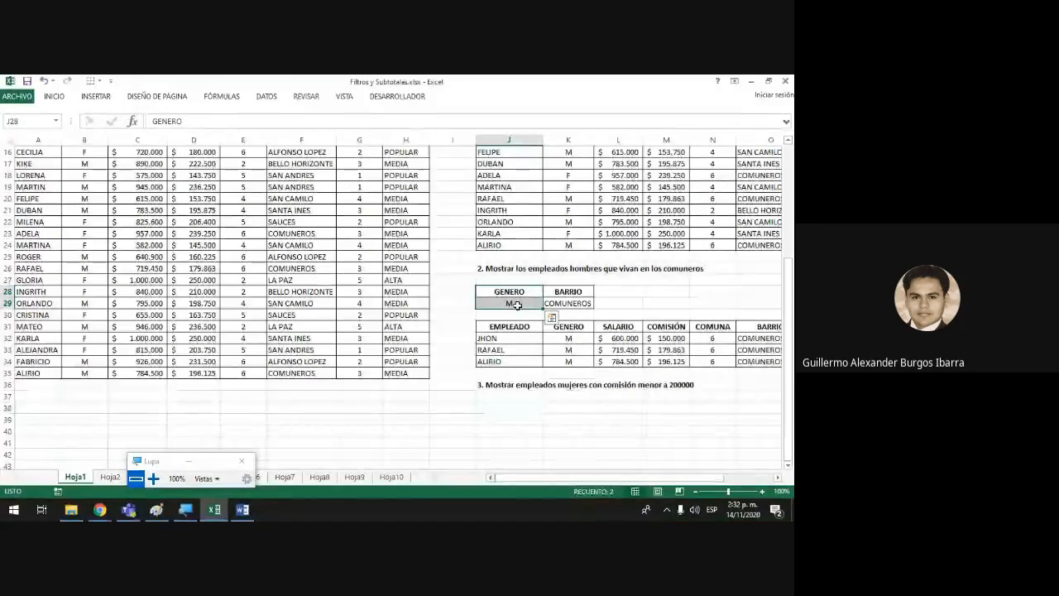
key(ctrl+c)
click(521, 407)
key(ctrl+v)
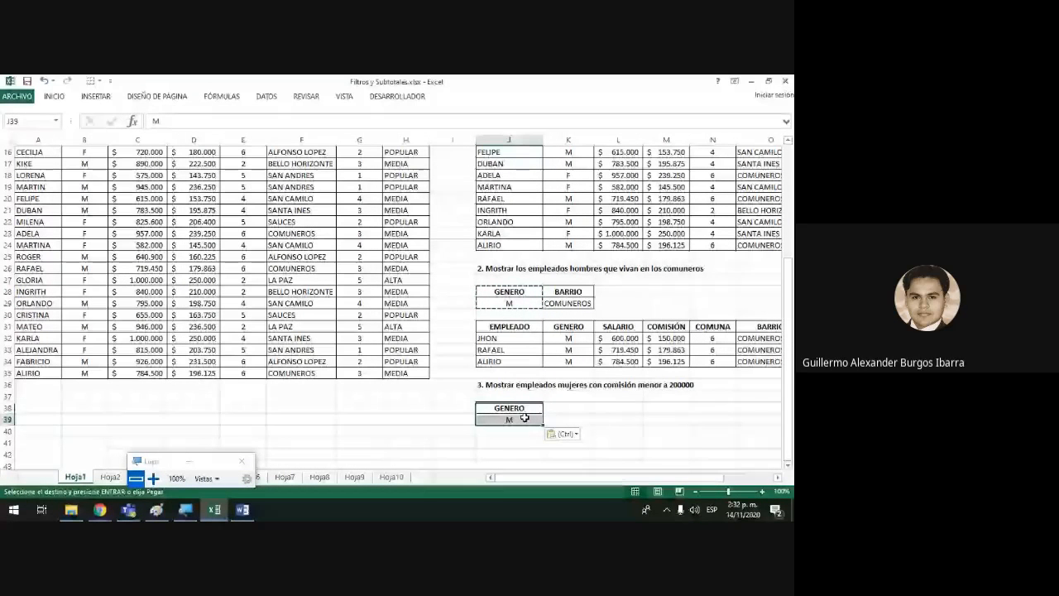
click(524, 420)
text(F)
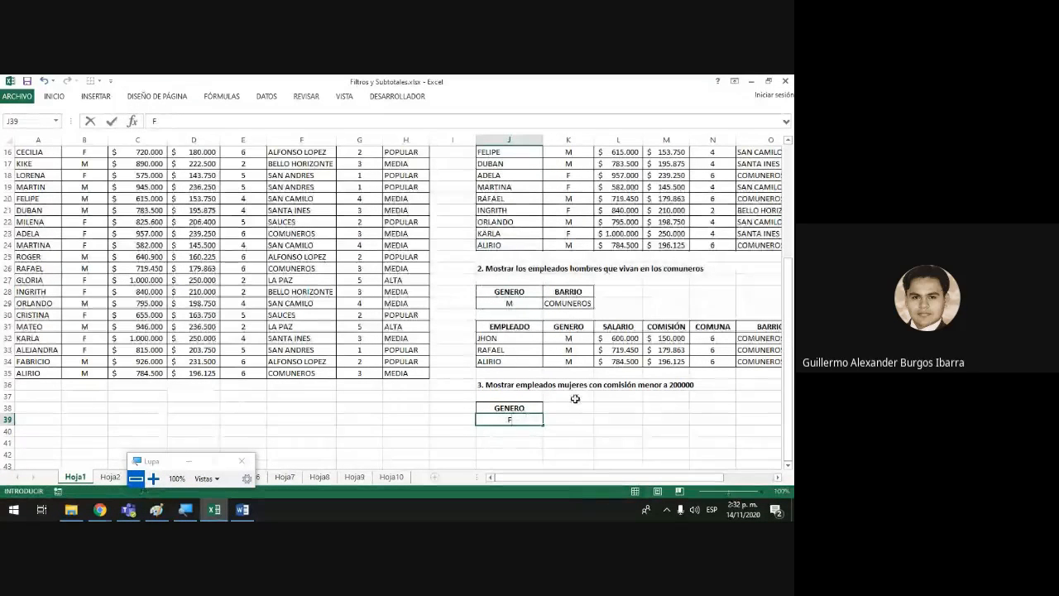
click(616, 328)
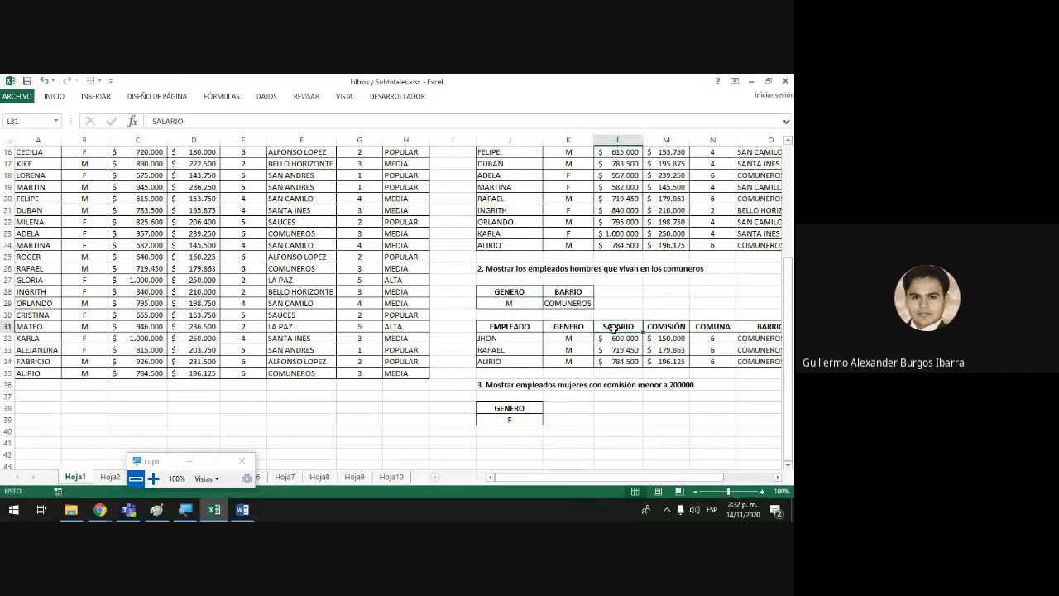
key(ctrl+c)
click(557, 409)
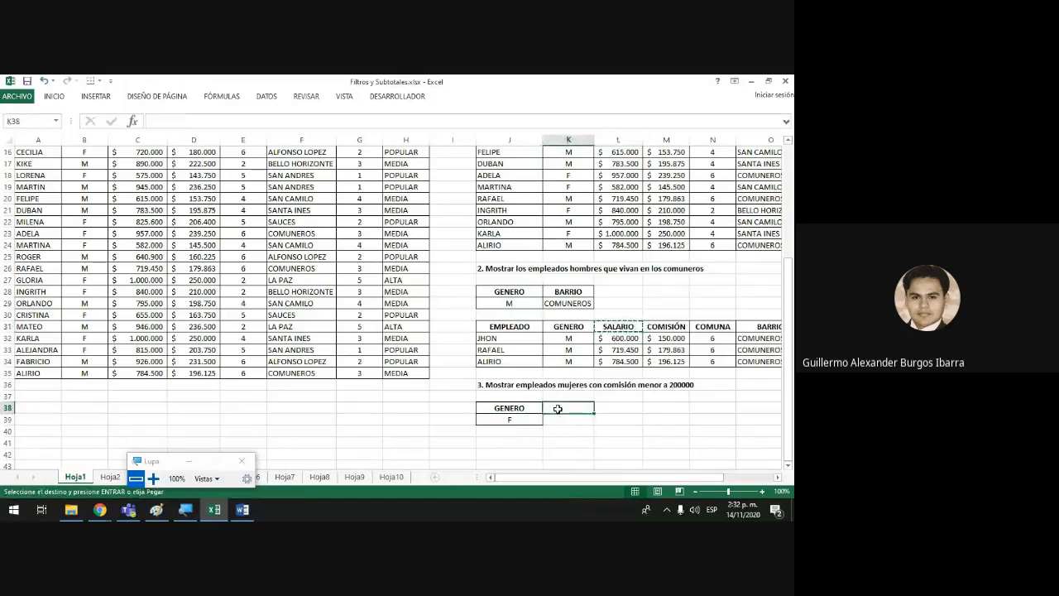
- Copy the COMISIÓN header from M31 into K38 beside the GENERO criterion
click(665, 328)
key(ctrl+c)
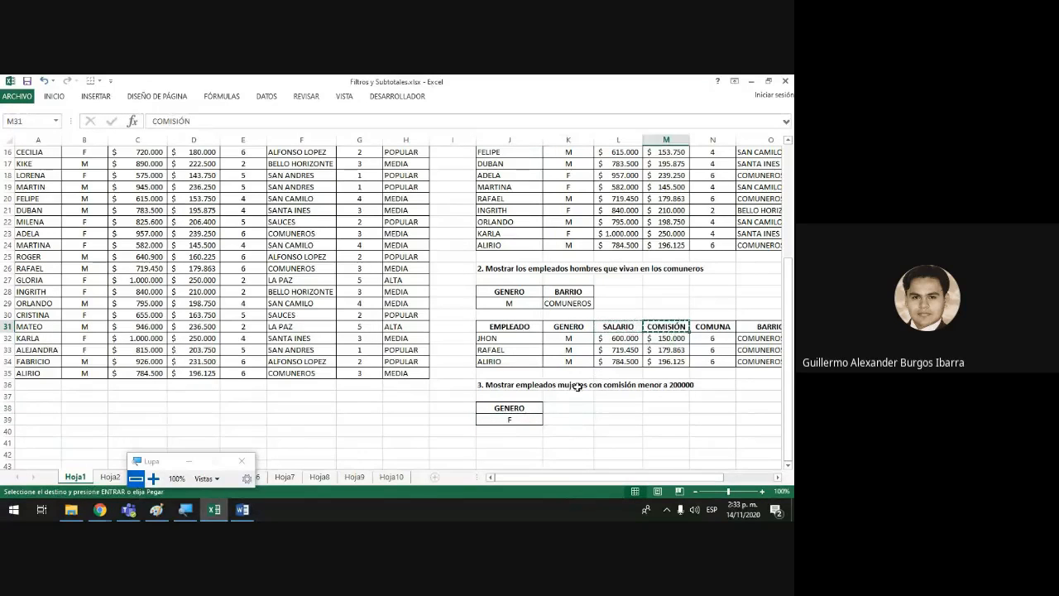
click(573, 408)
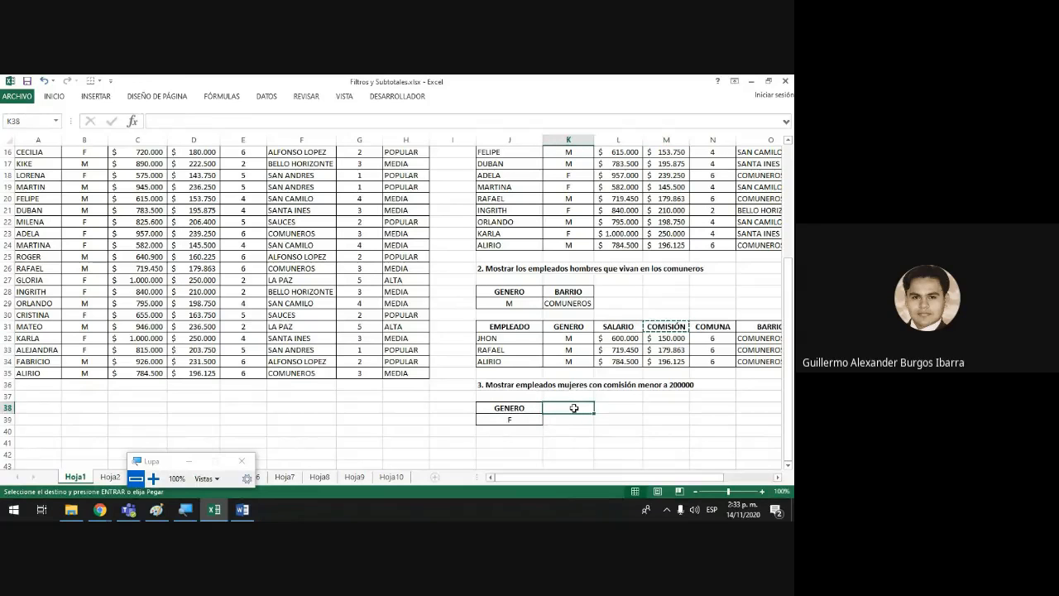
key(ctrl+v)
- Enter the commission criterion <200000 in K39 under the COMISIÓN header
key(Down)
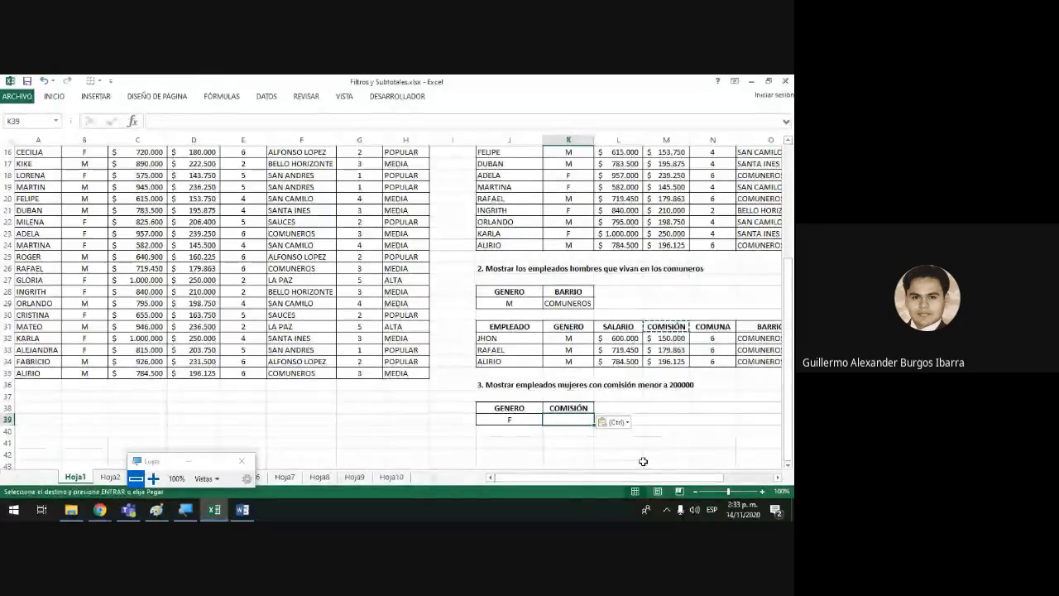
text(<200000)
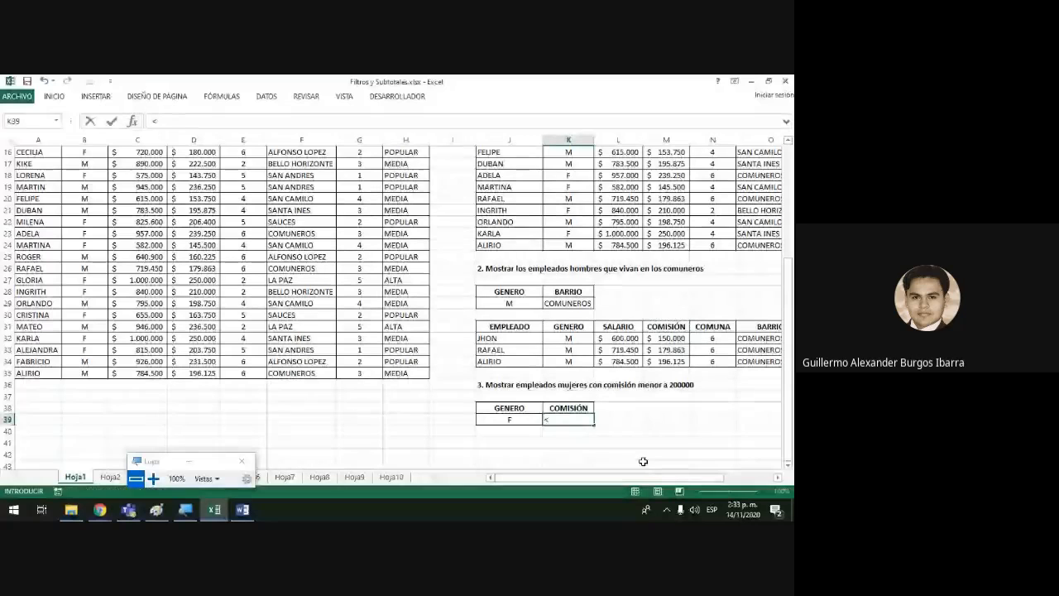
key(Return)
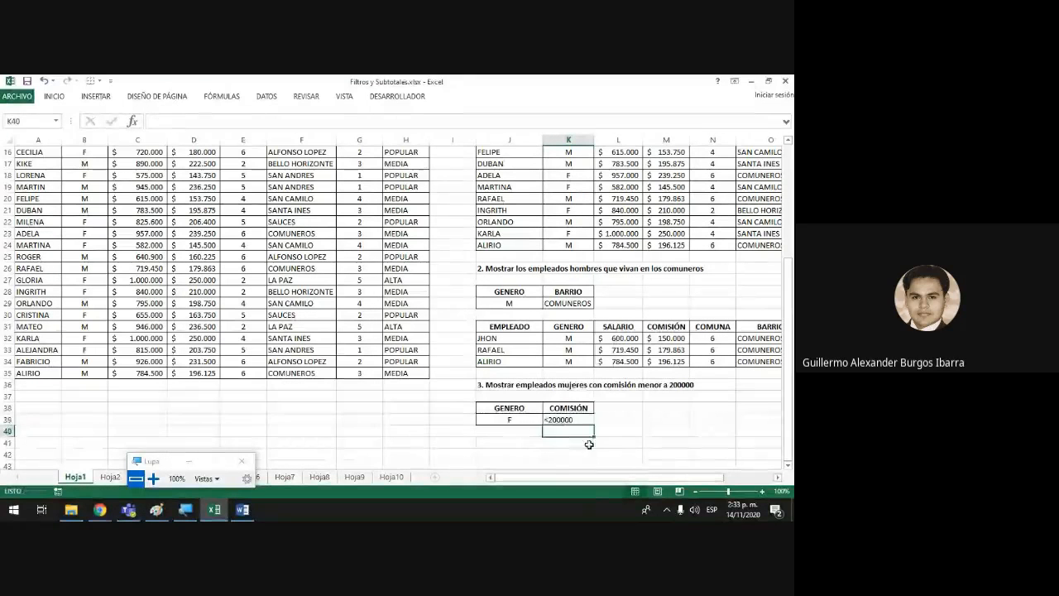
click(568, 420)
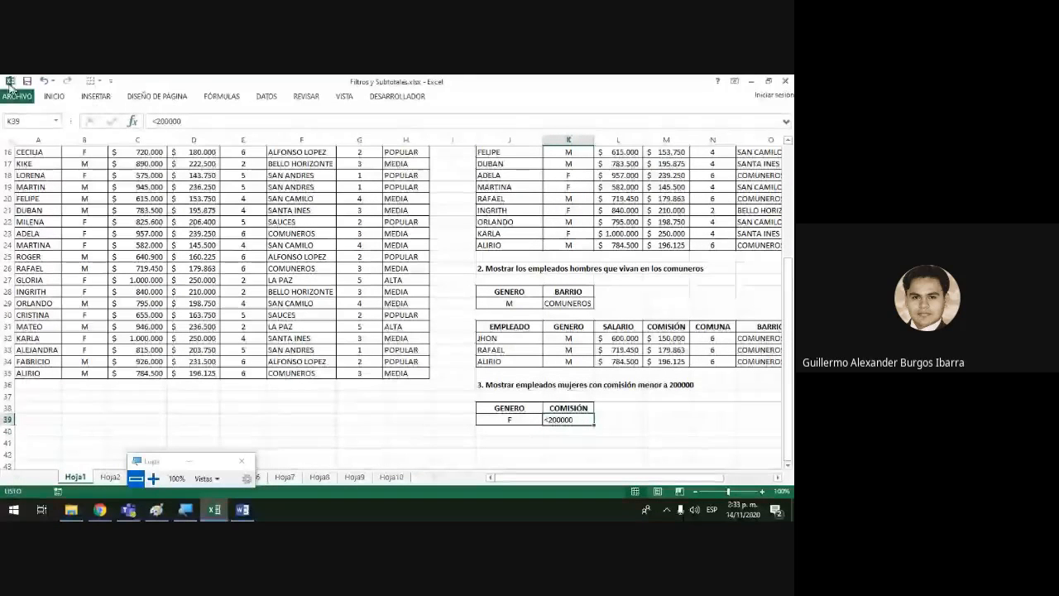
- Apply all borders to the commission criterion cell K39
click(54, 96)
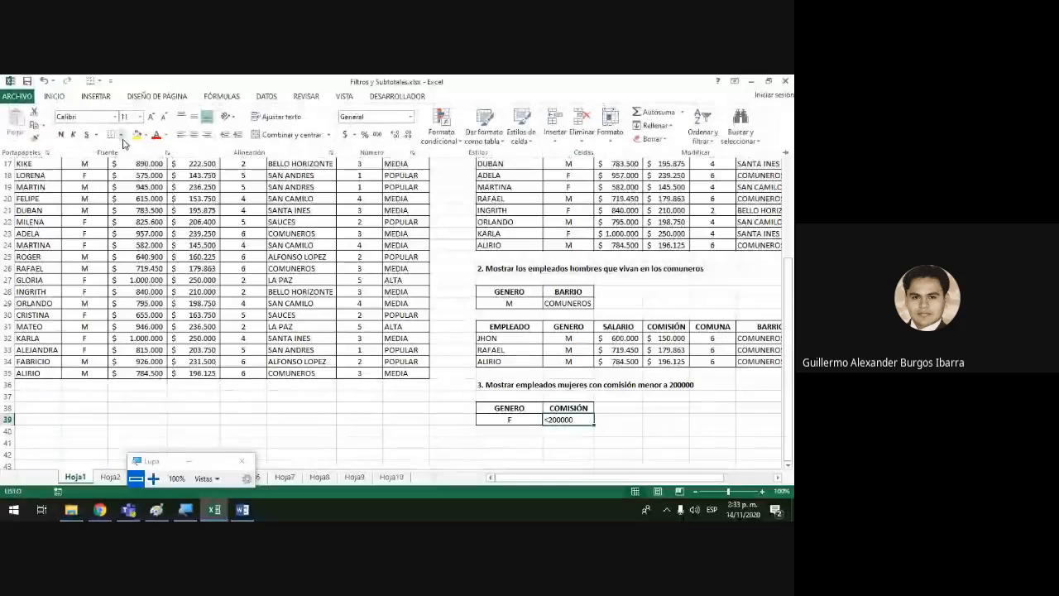
click(121, 134)
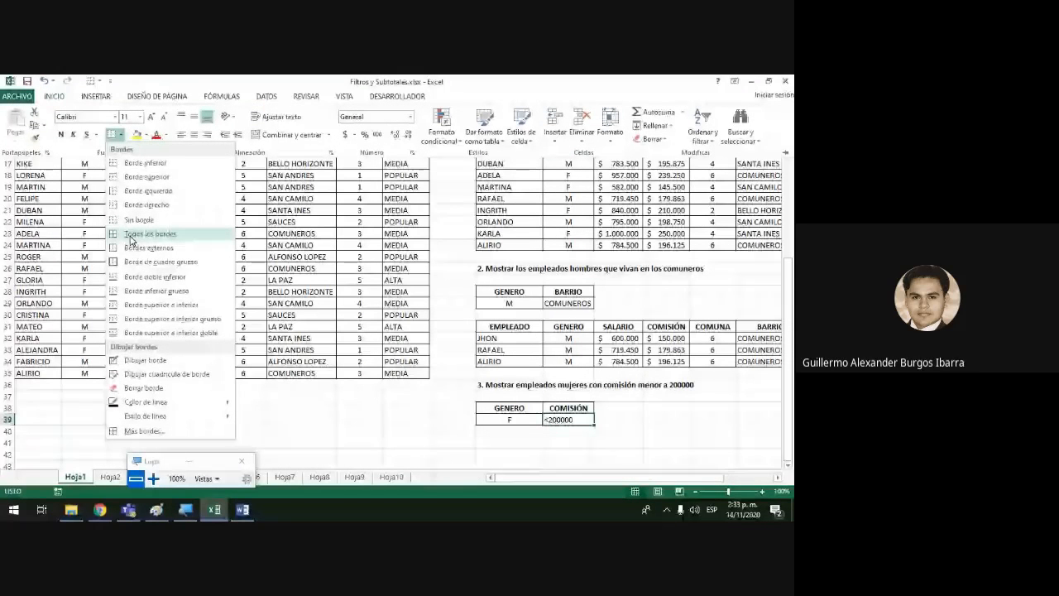
click(132, 235)
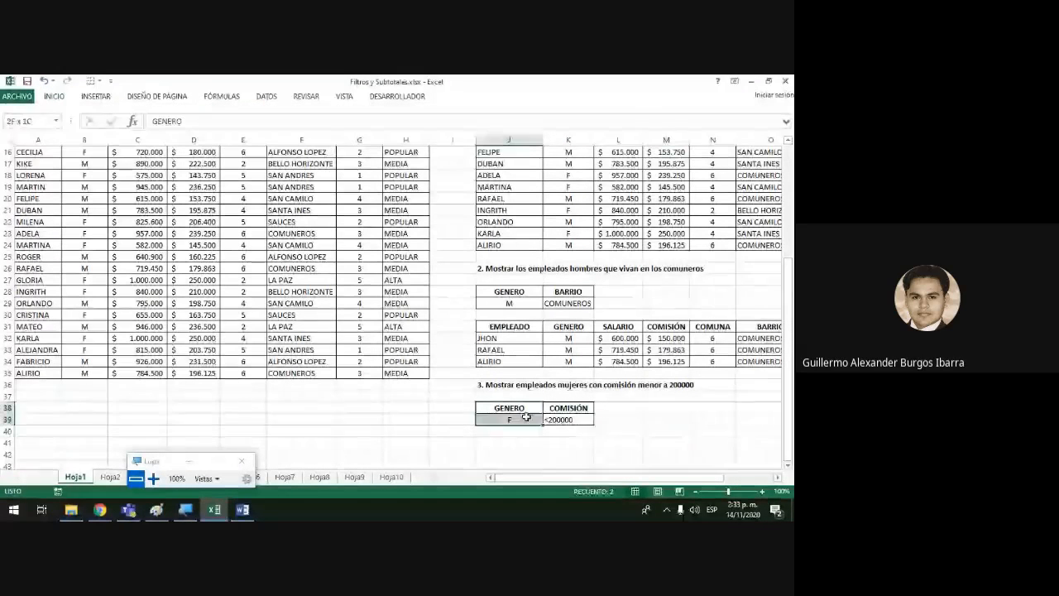
drag(569, 408, 574, 417)
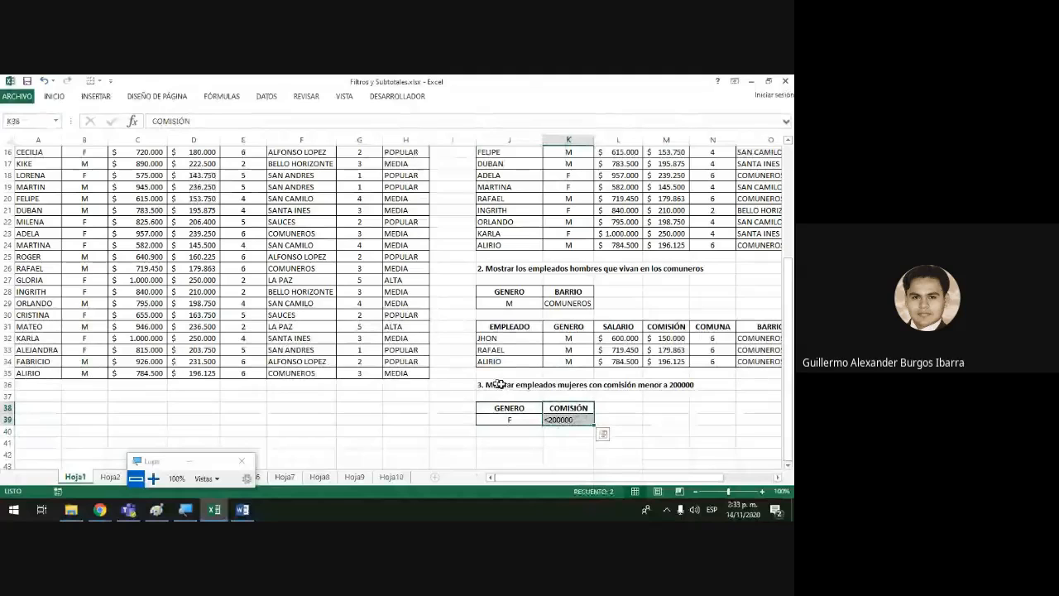
click(511, 442)
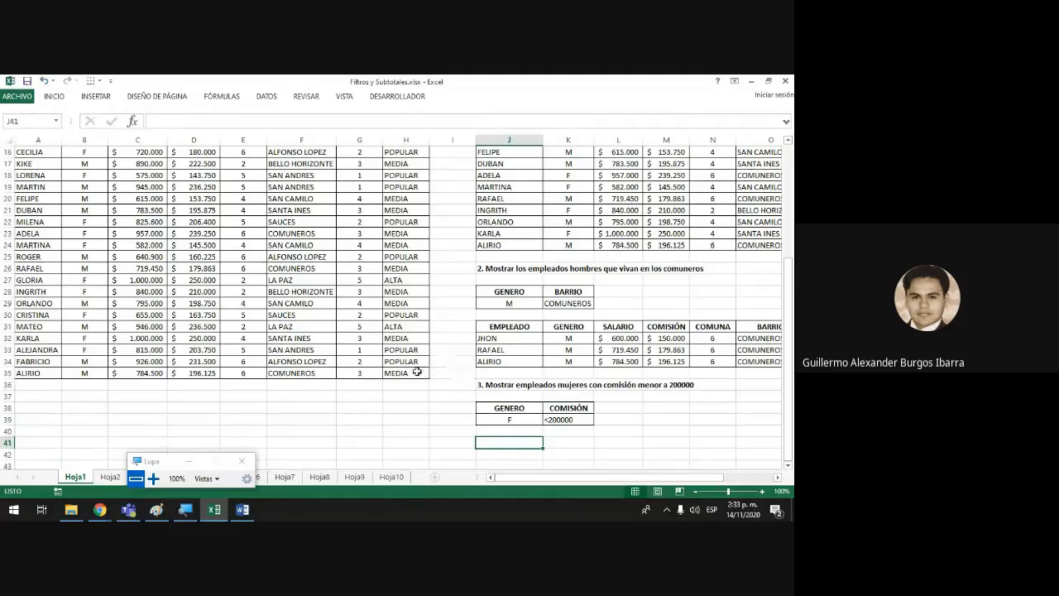
- Start an advanced filter on the employee list A1:H35 with the results copied to another location
drag(419, 372, 1, 110)
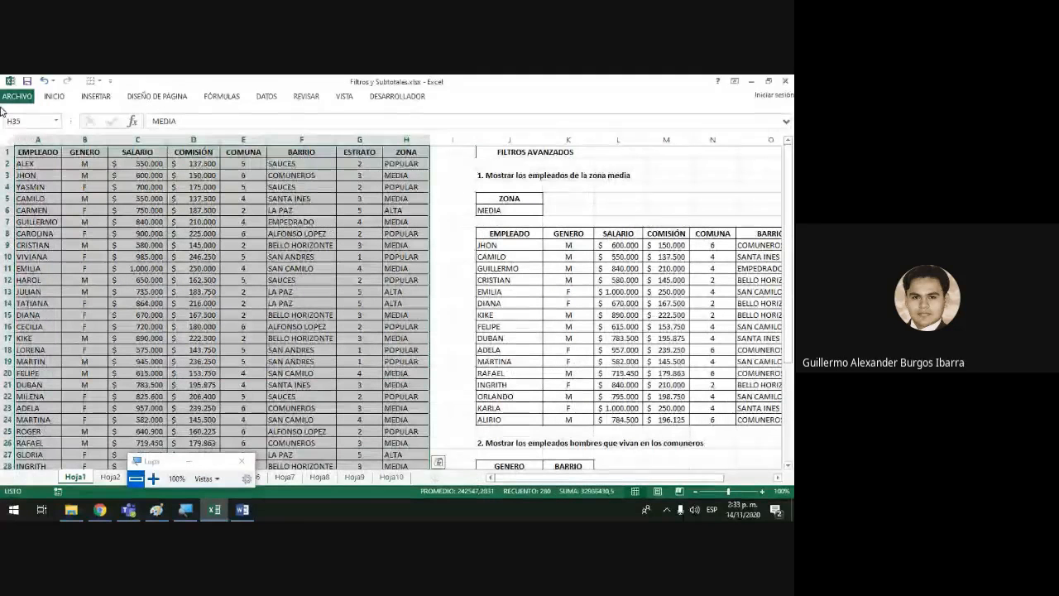
click(266, 96)
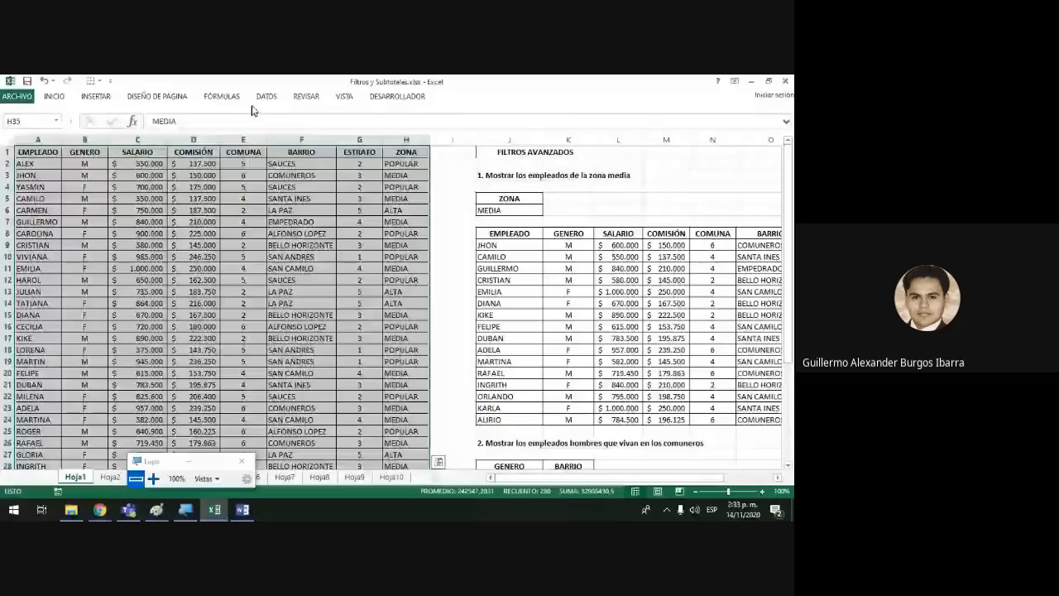
click(340, 142)
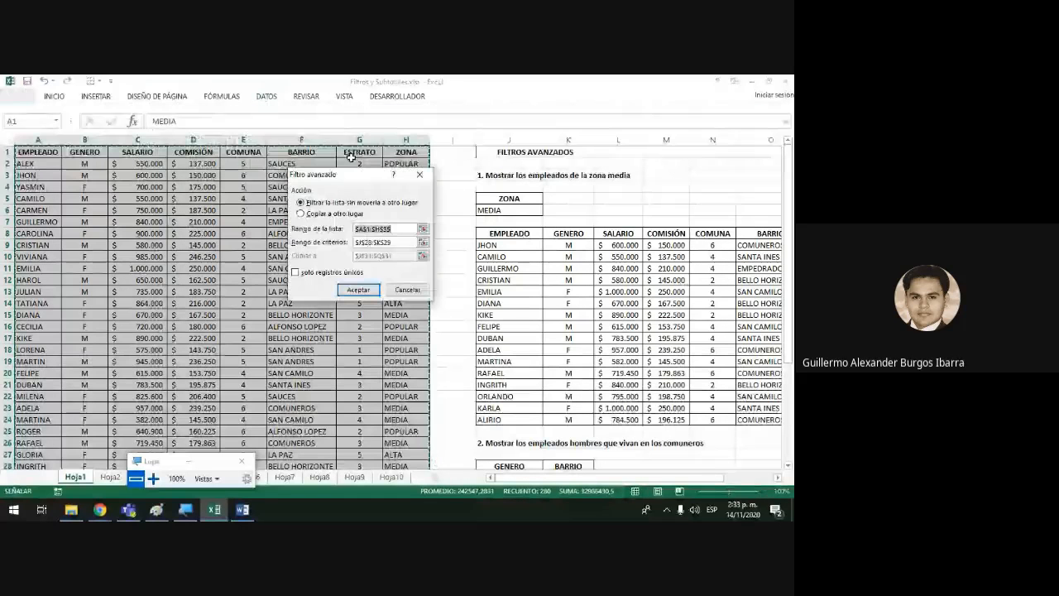
drag(369, 199, 365, 308)
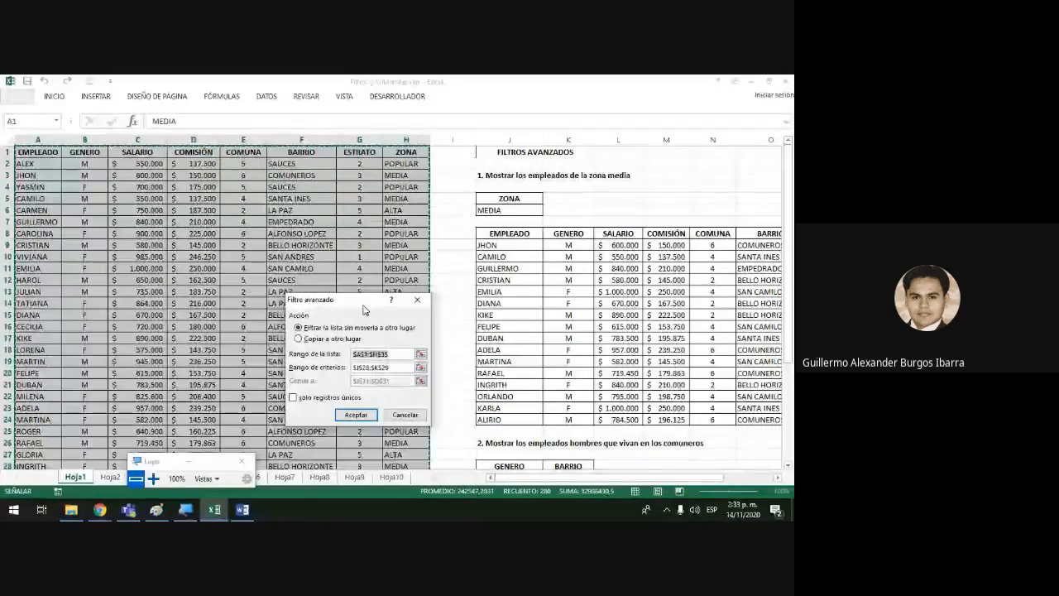
scroll(273, 348, down, 7)
click(299, 339)
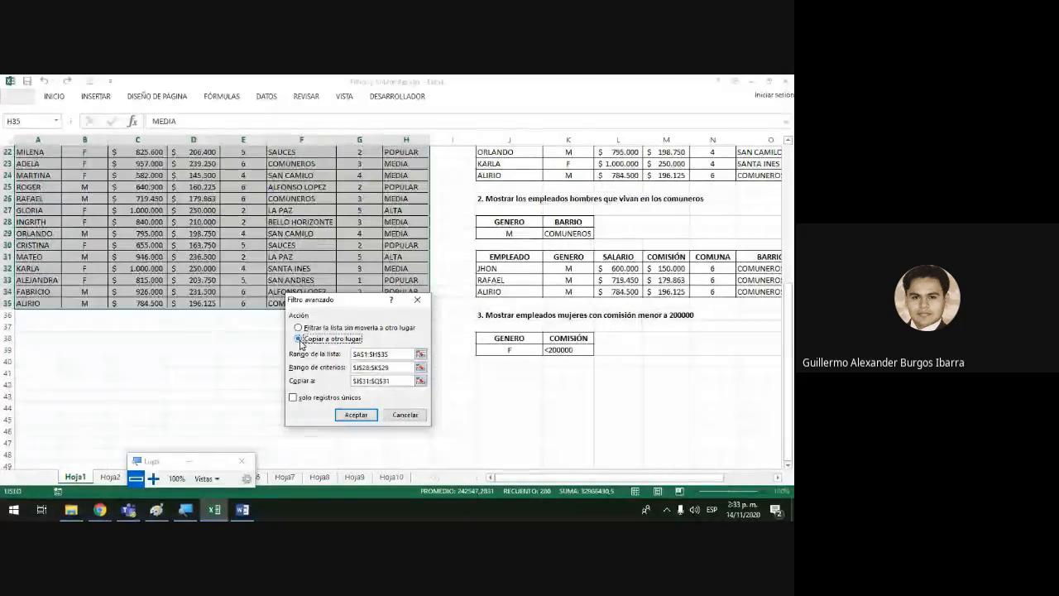
- Replace the advanced filter's criteria range with J38:K39, the third exercise's GENERO and COMISIÓN criteria
click(392, 369)
key(BackSpace)
key(BackSpace)
key(BackSpace)
key(BackSpace)
key(BackSpace)
key(BackSpace)
key(BackSpace)
key(BackSpace)
key(BackSpace)
key(BackSpace)
key(BackSpace)
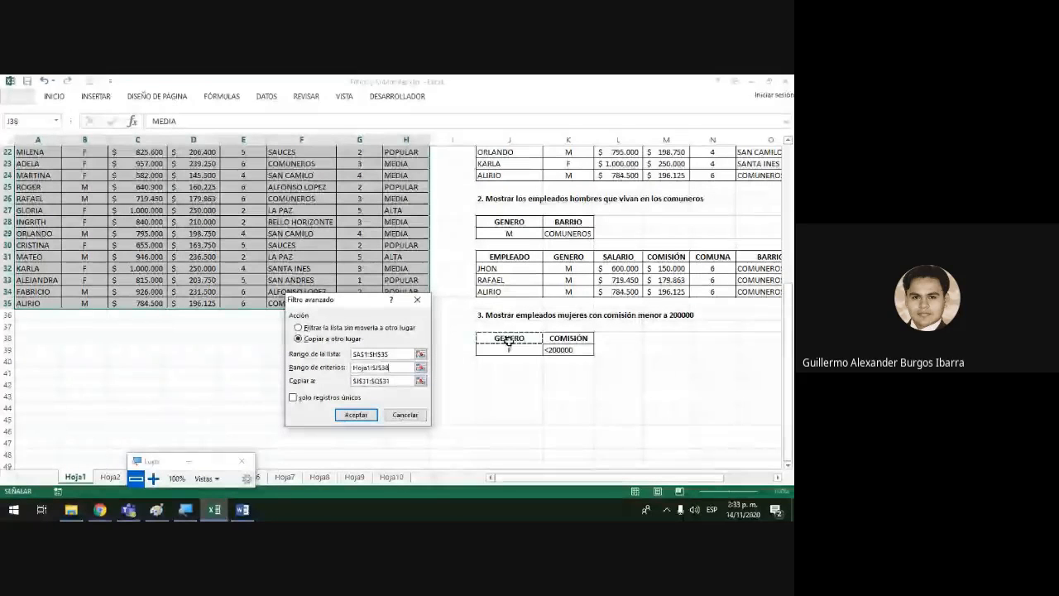
drag(507, 339, 571, 349)
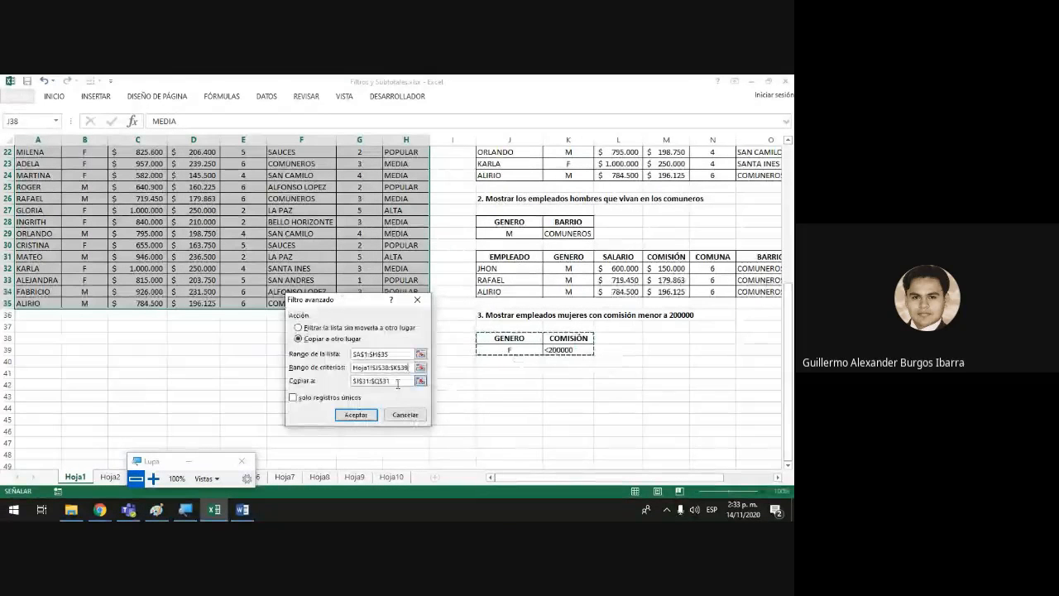
- Set J41 as the destination for the copied results and run the advanced filter
click(292, 383)
key(BackSpace)
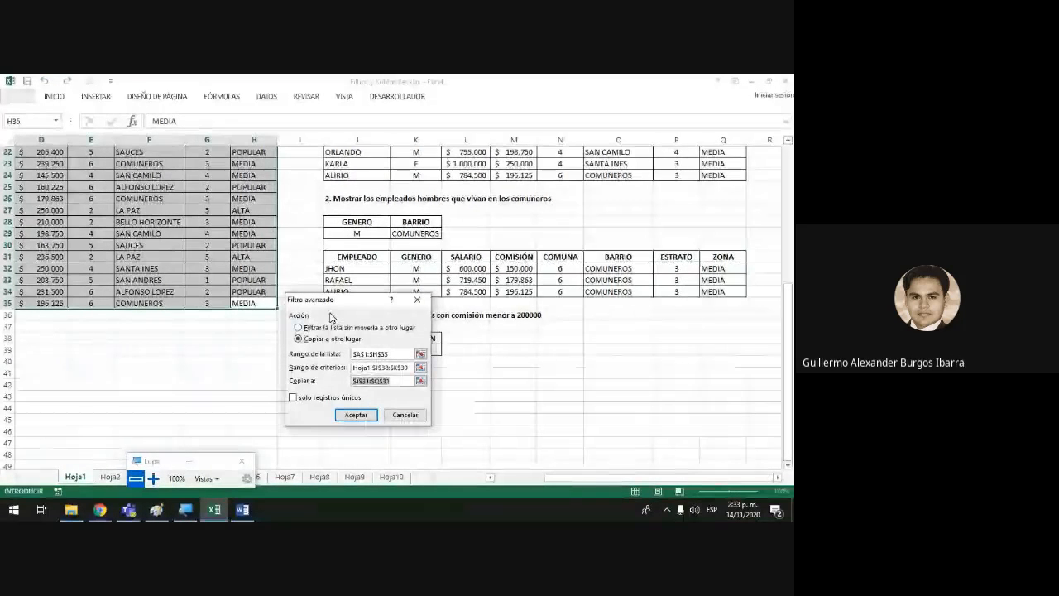
drag(348, 299, 169, 296)
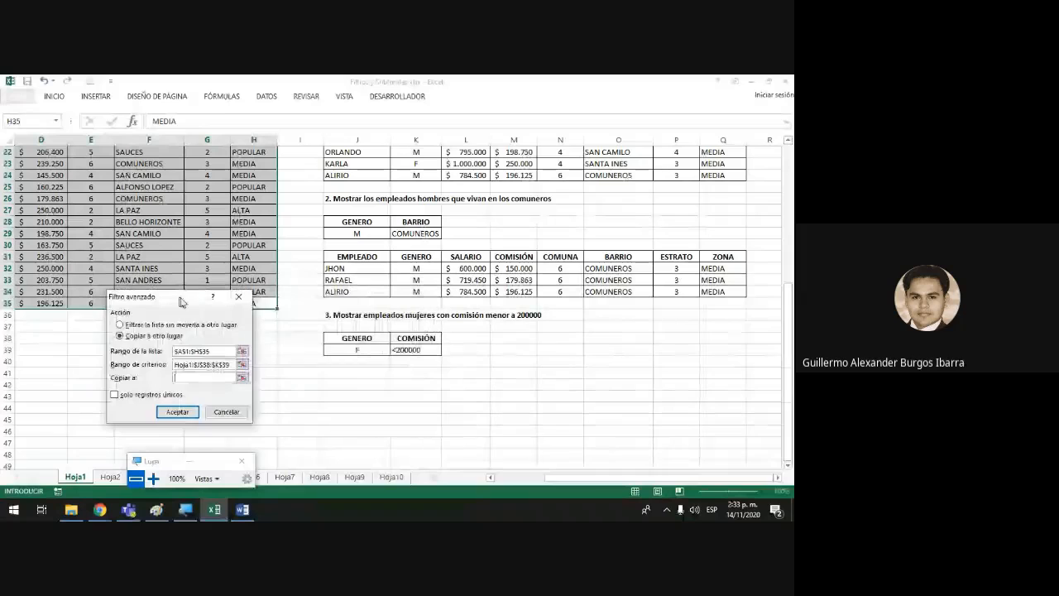
click(353, 364)
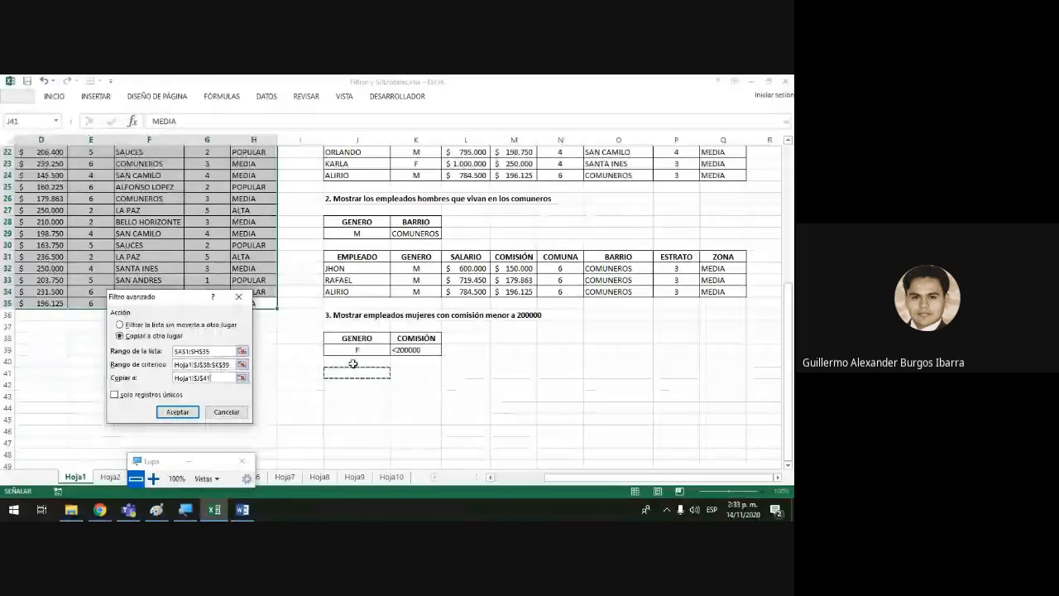
click(164, 411)
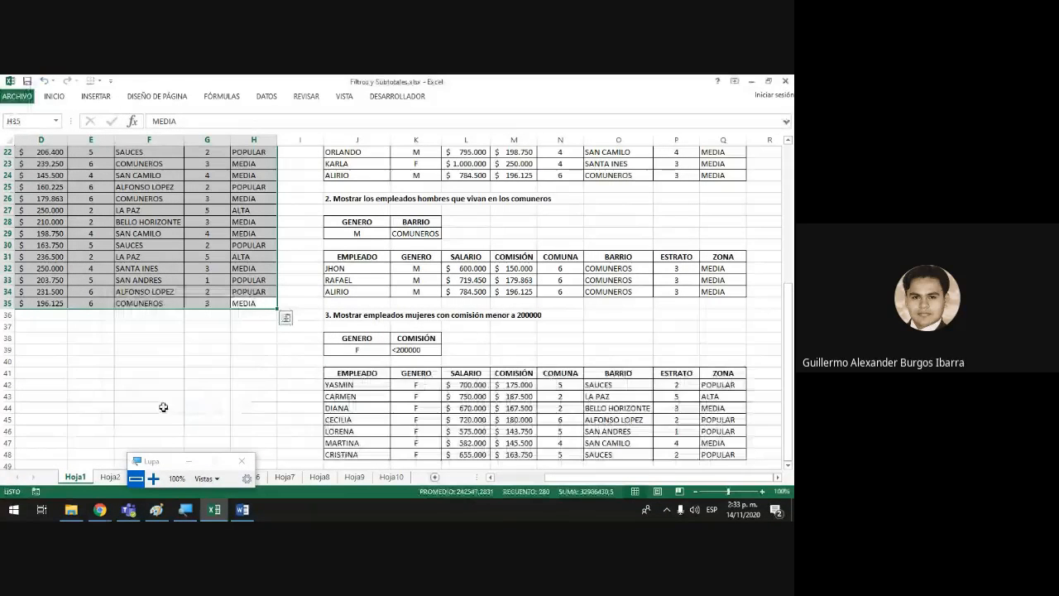
- Check the GENERO and COMISIÓN columns of the extracted list against the third exercise's criteria
scroll(286, 395, down, 1)
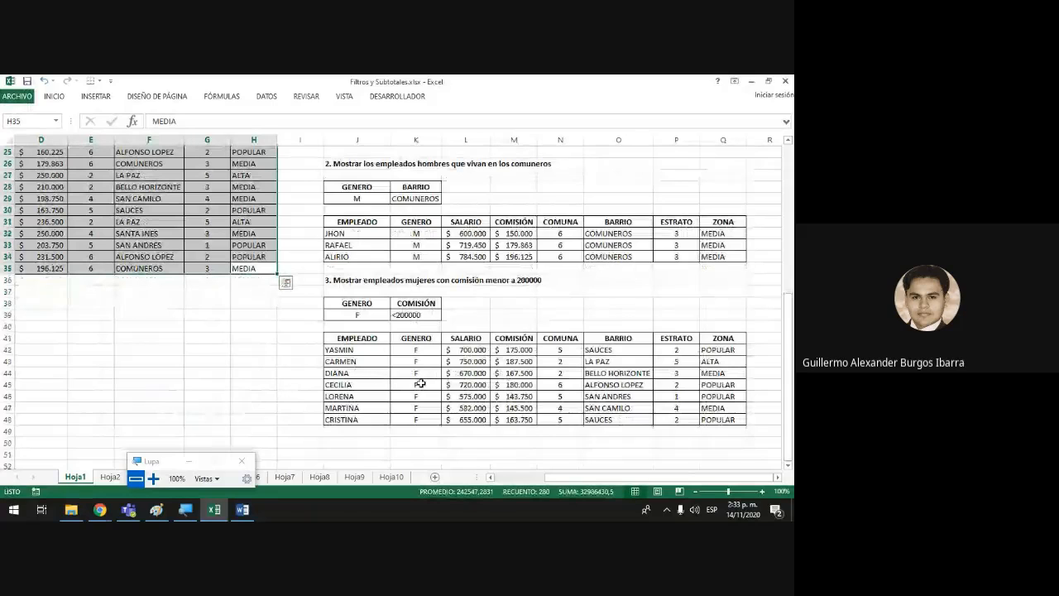
drag(418, 349, 428, 420)
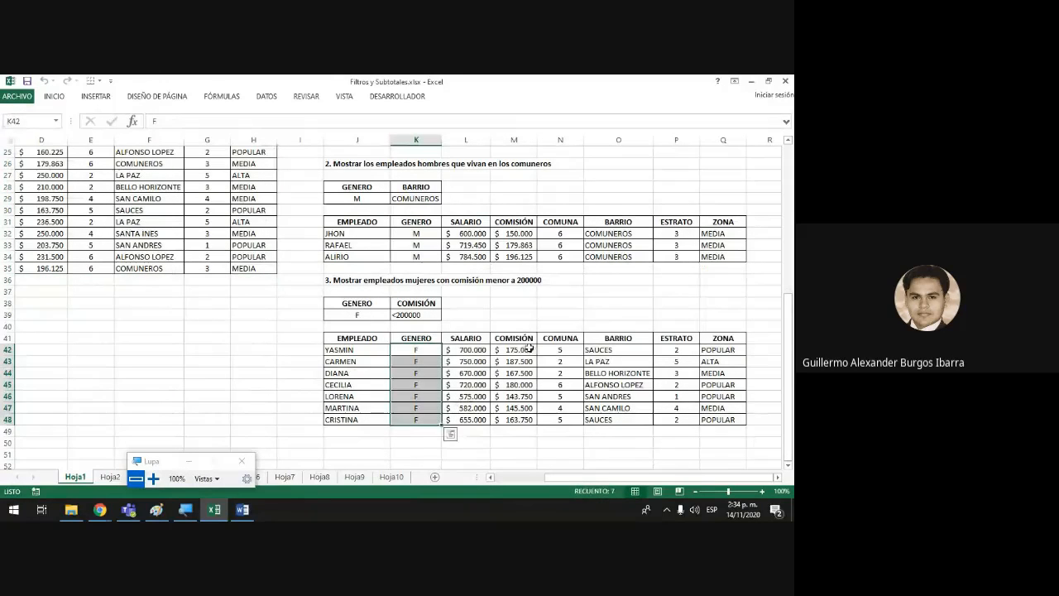
drag(529, 350, 529, 419)
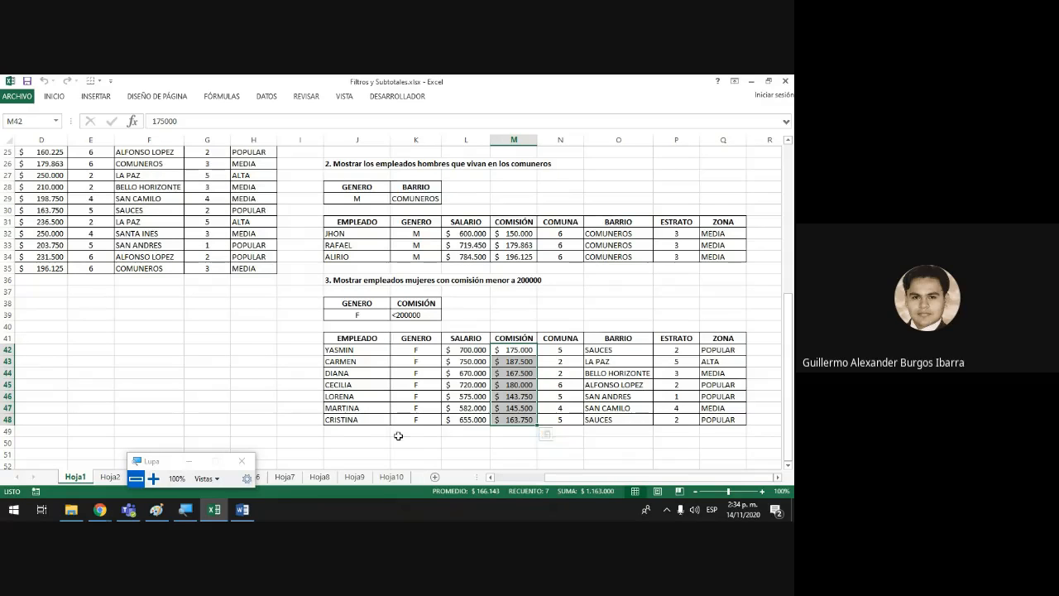
click(357, 444)
text(4.)
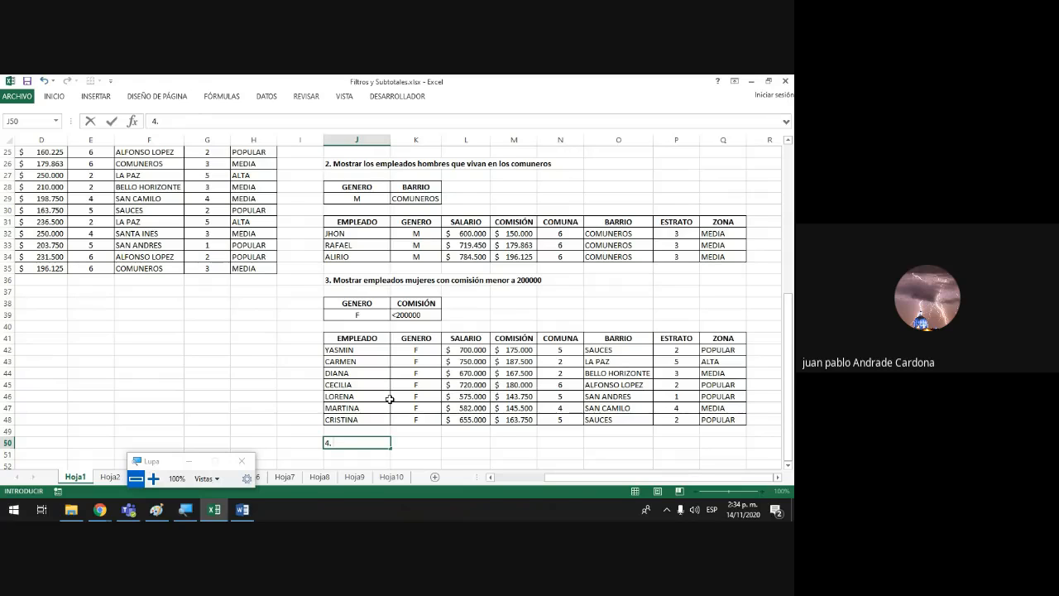
text( MOst)
key(BackSpace)
key(BackSpace)
key(BackSpace)
key(BackSpace)
key(BackSpace)
key(BackSpace)
key(BackSpace)
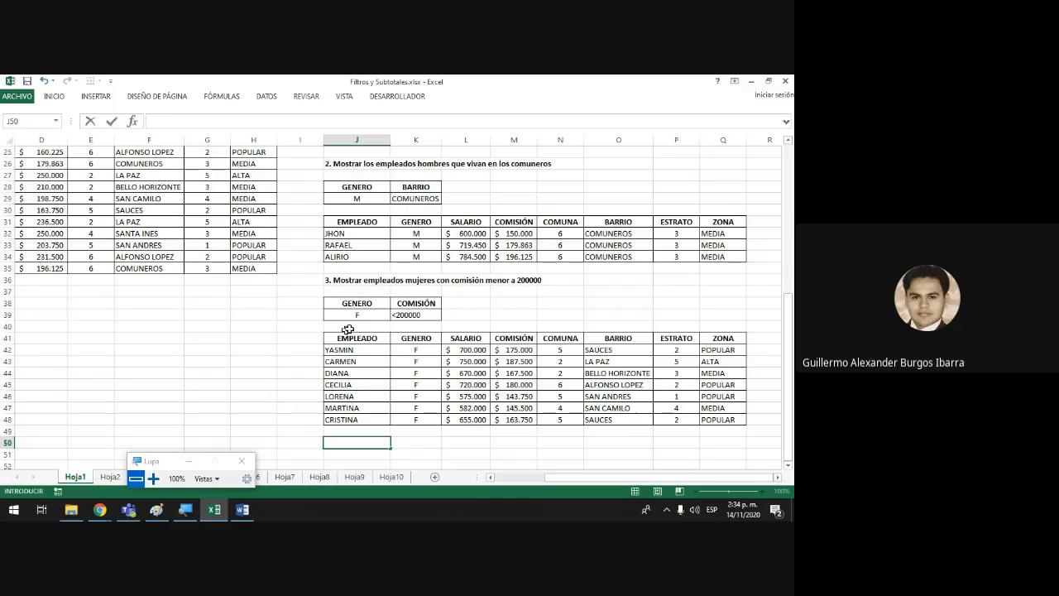
- Examine the third exercise's criteria headers, values and extracted rows under 200% screen magnification, and return to 100%
click(373, 303)
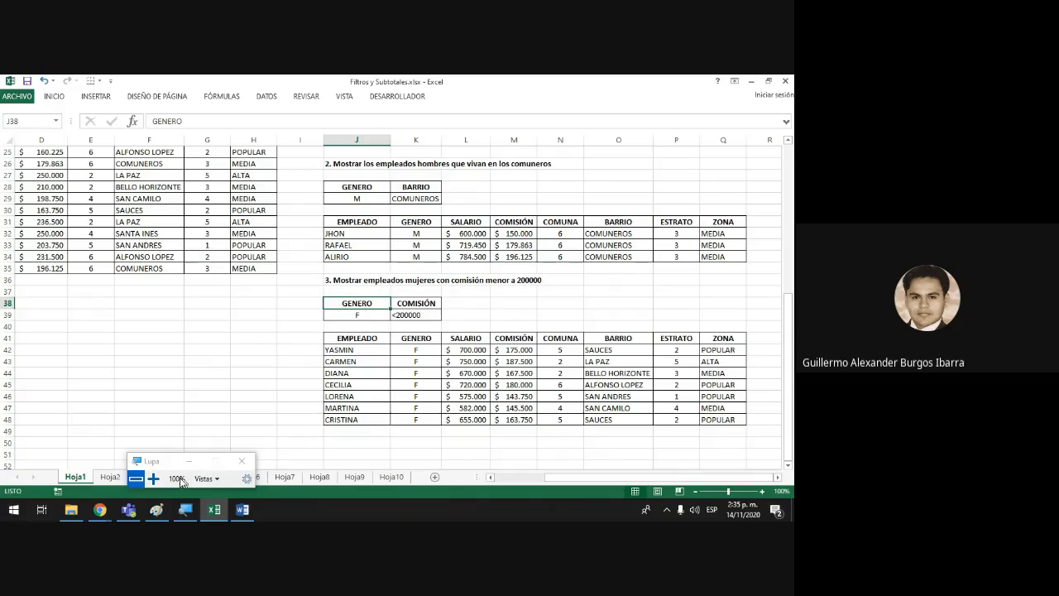
click(153, 479)
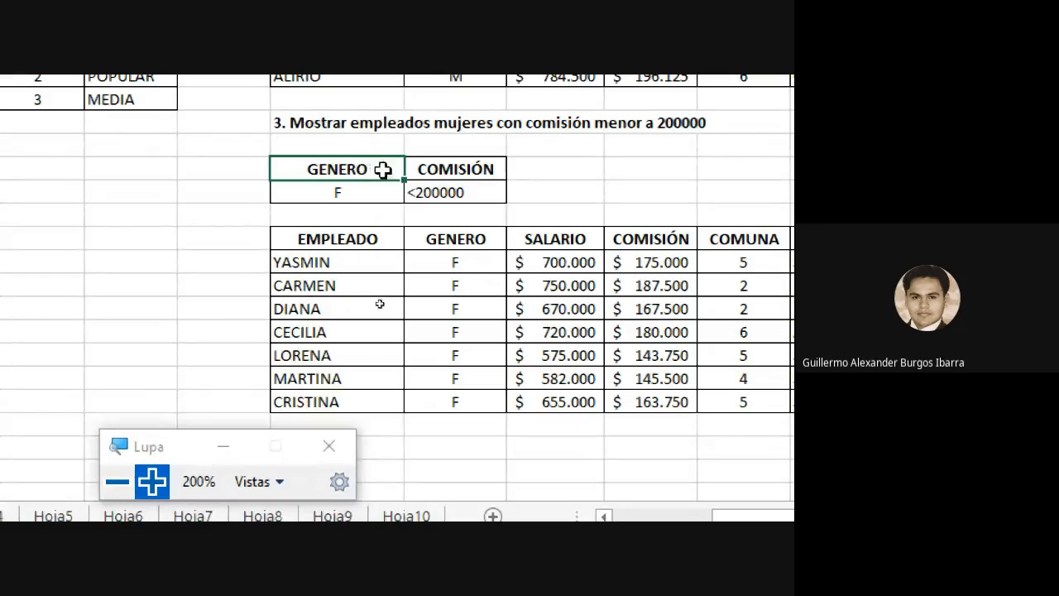
double_click(384, 168)
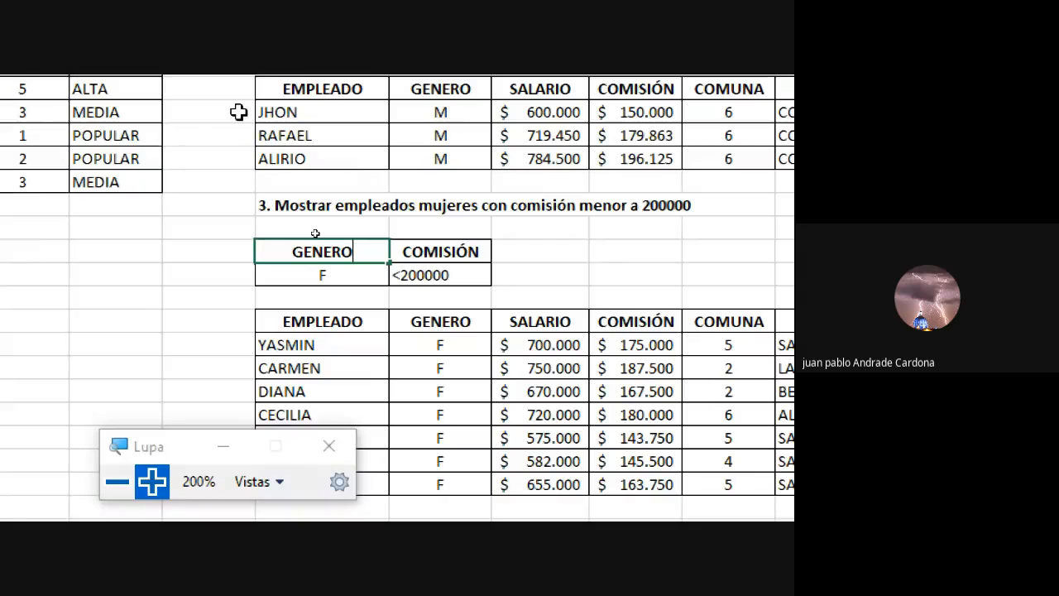
click(349, 273)
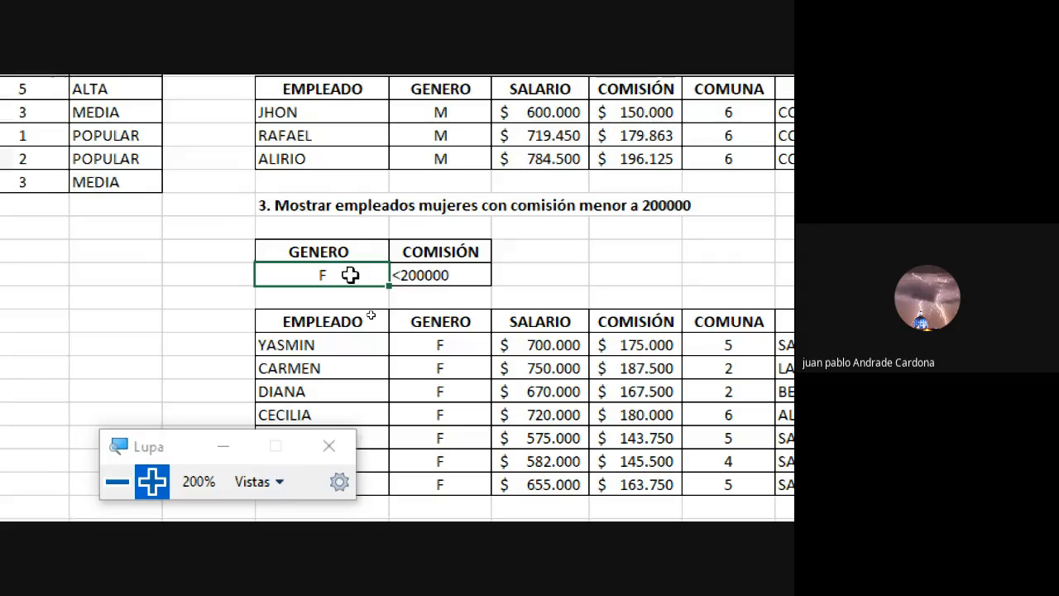
double_click(351, 276)
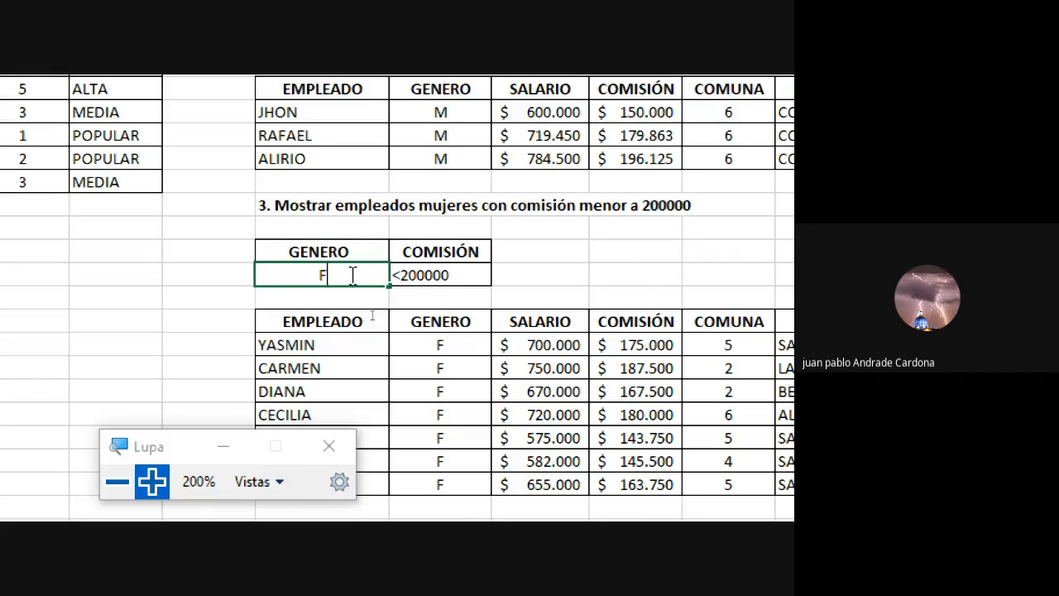
click(481, 249)
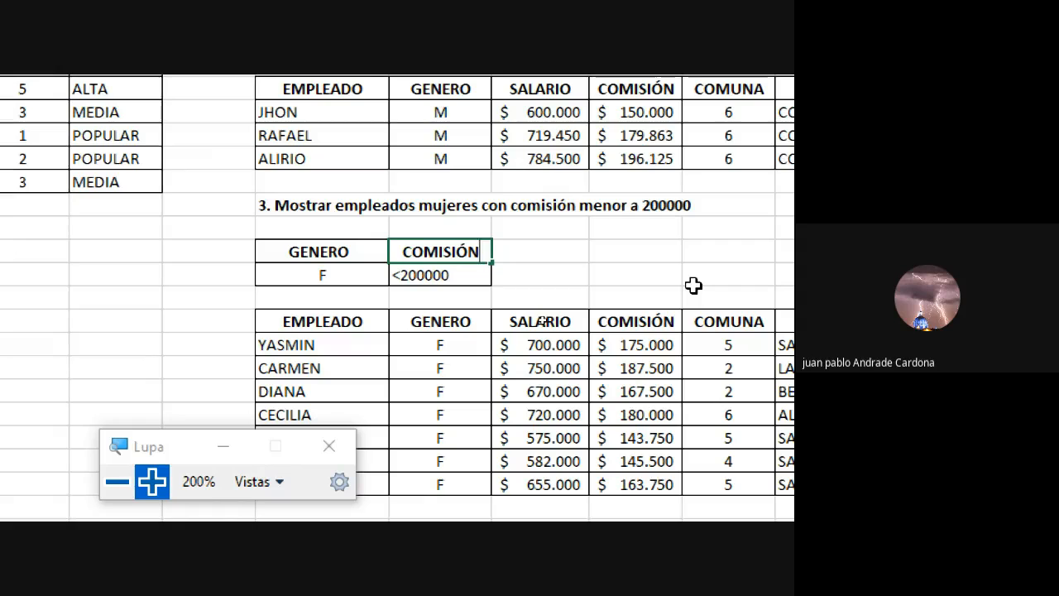
click(539, 295)
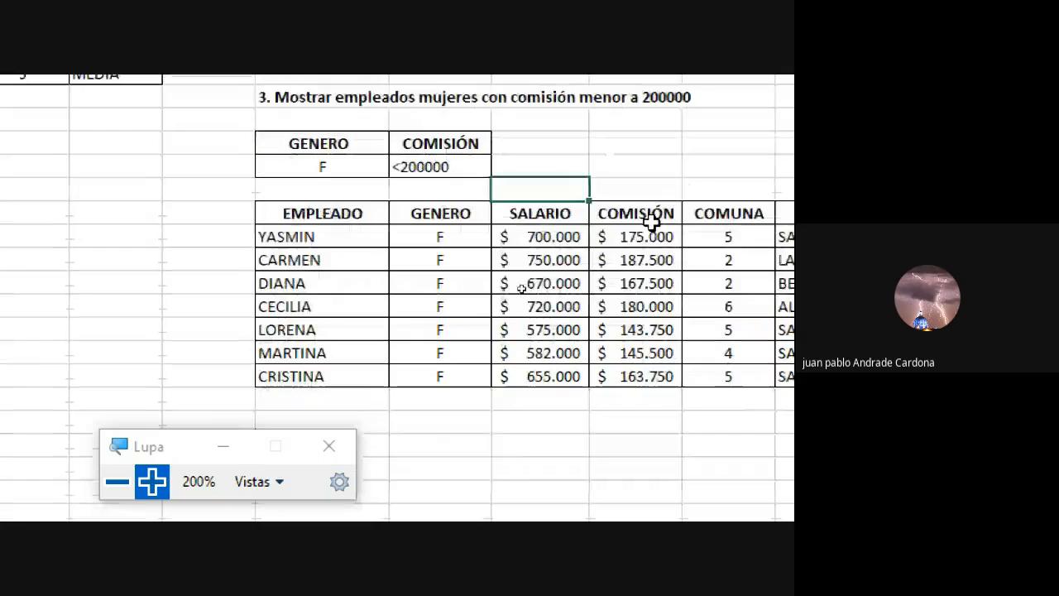
scroll(652, 217, down, 1)
scroll(652, 217, up, 1)
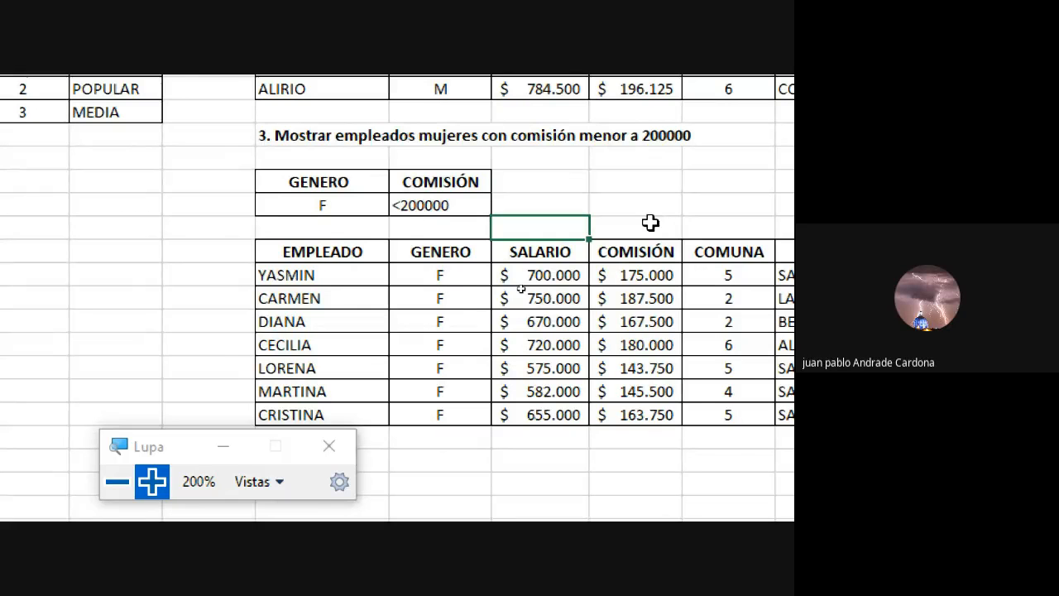
click(308, 245)
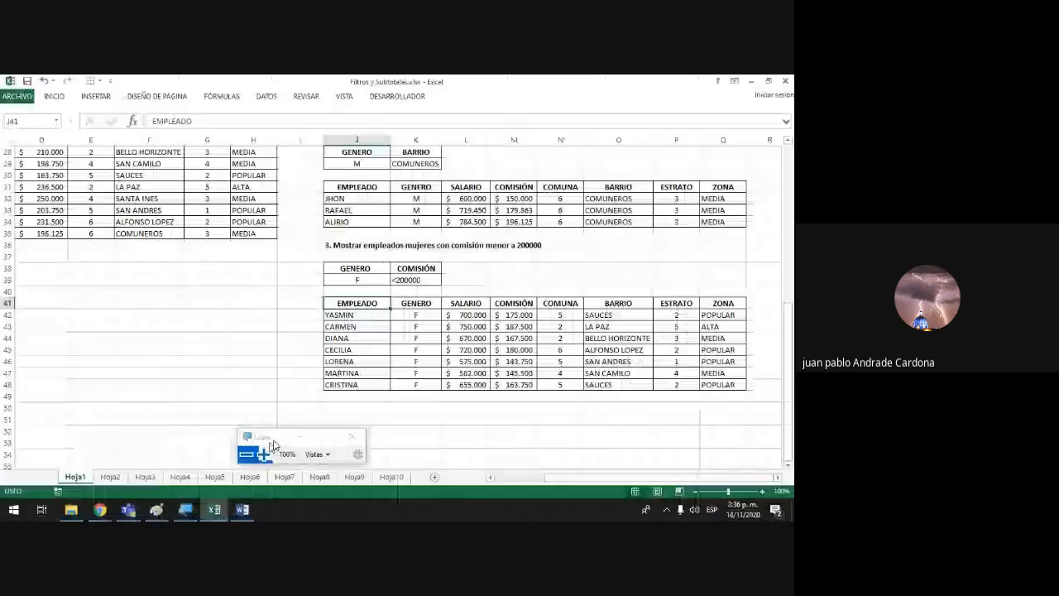
click(133, 497)
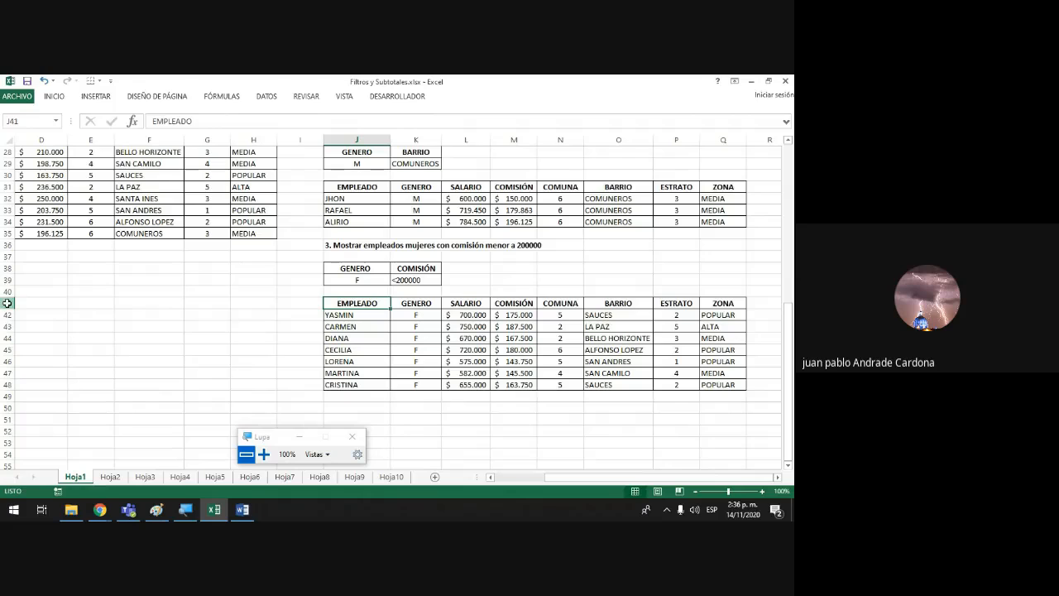
drag(5, 303, 3, 397)
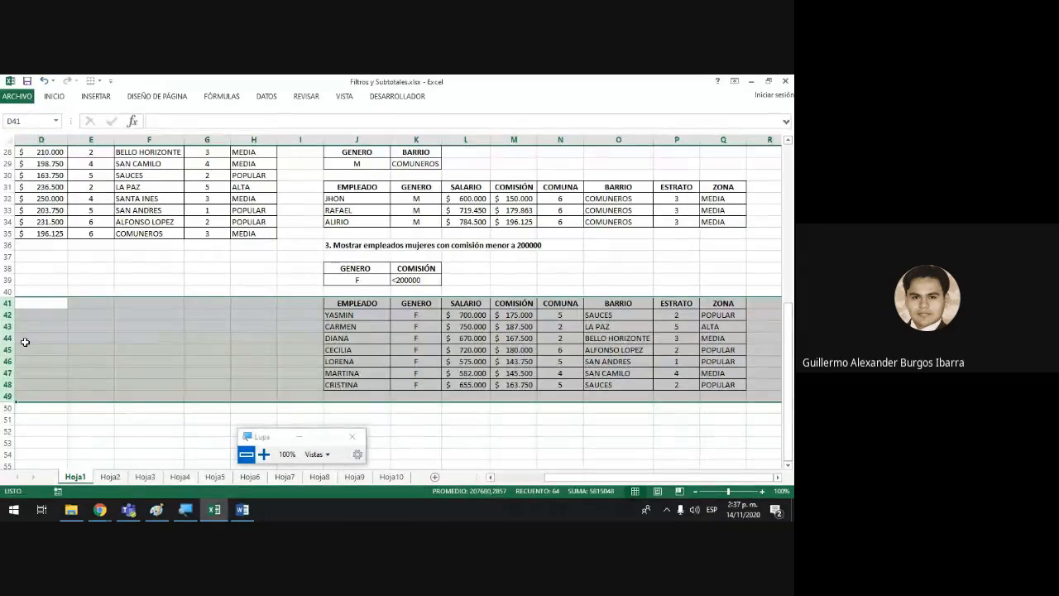
- Move the Lupa window away from the empty rows below the third result and select J50
click(447, 430)
drag(299, 439, 157, 260)
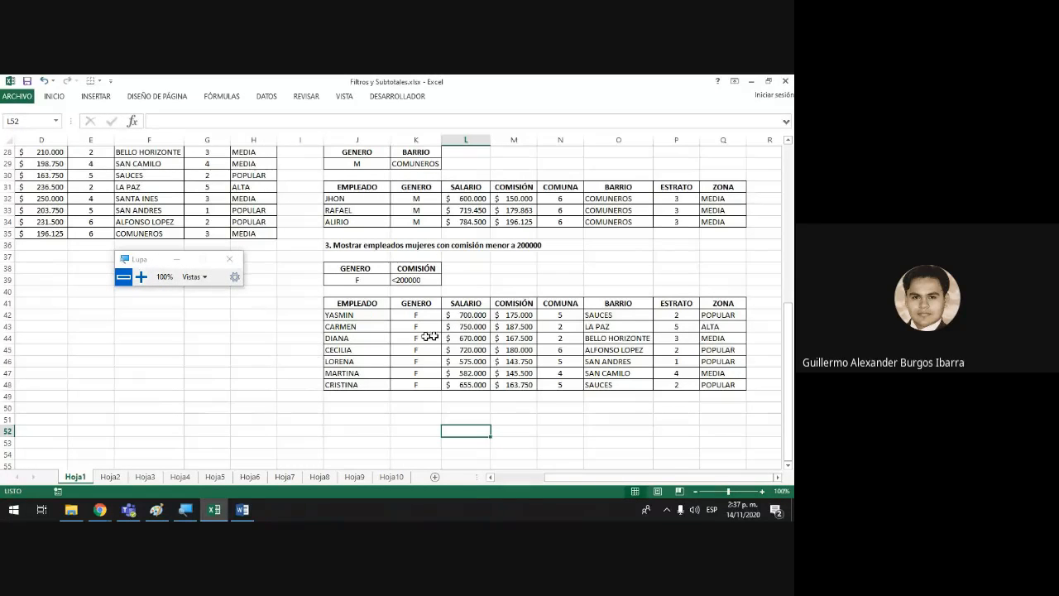
click(583, 420)
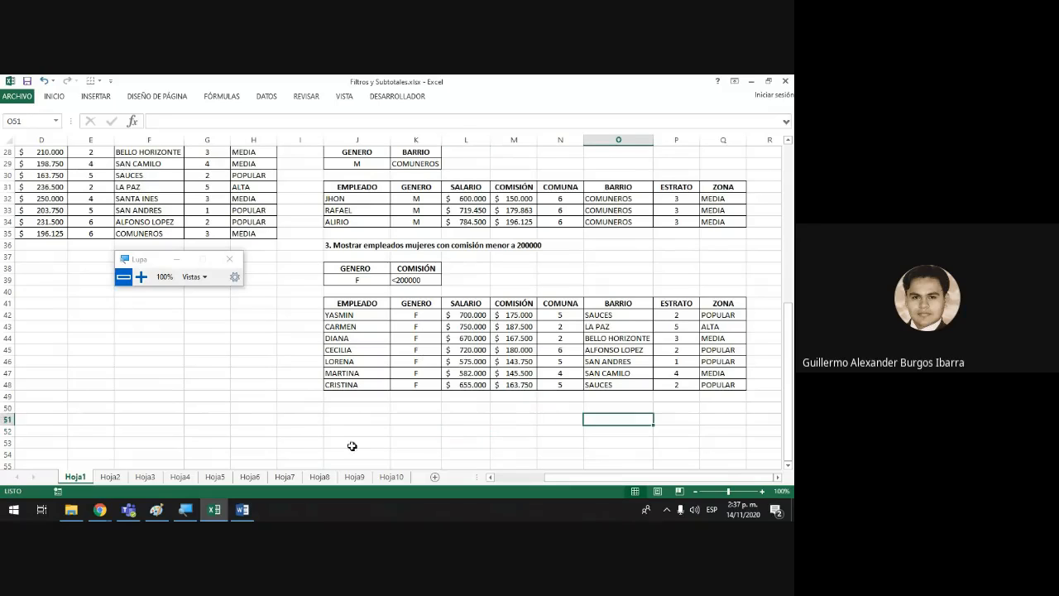
click(348, 408)
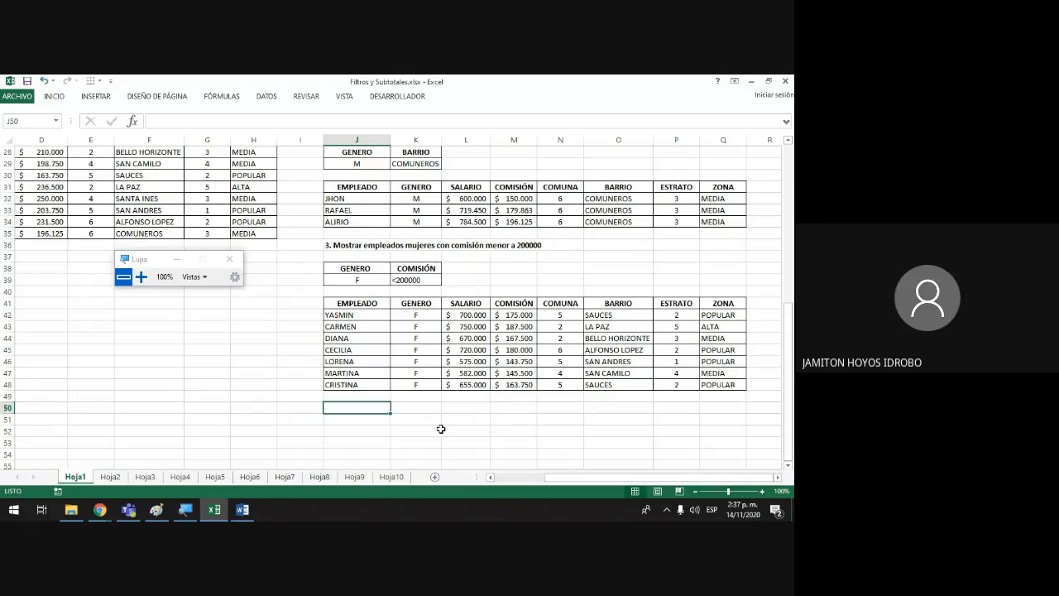
- Begin the fourth exercise's statement in J50 with "4. Mostrar empleados" and consult the employee table for possible criteria
text(4)
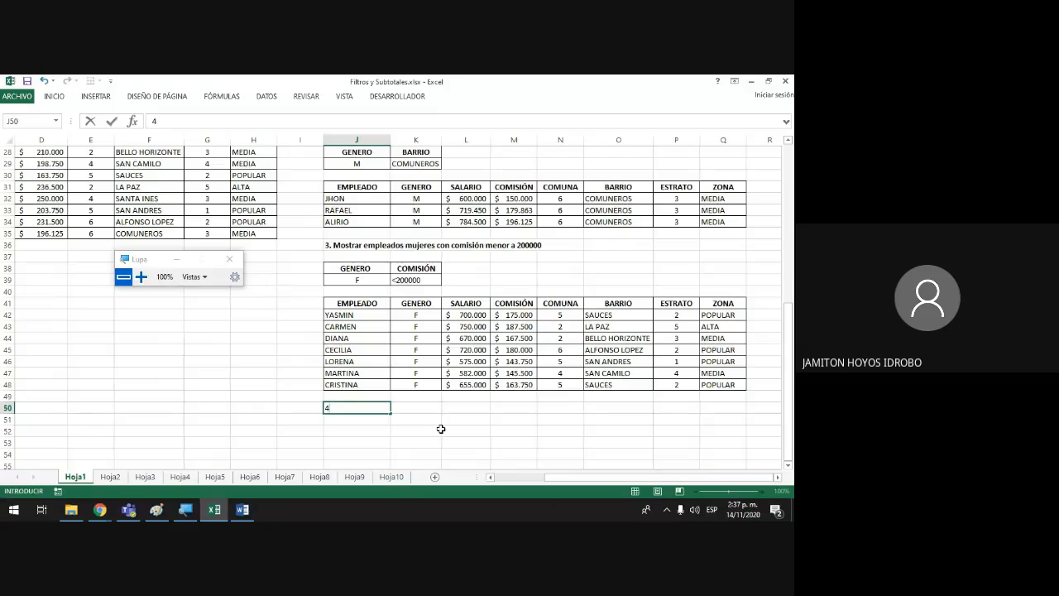
text(.)
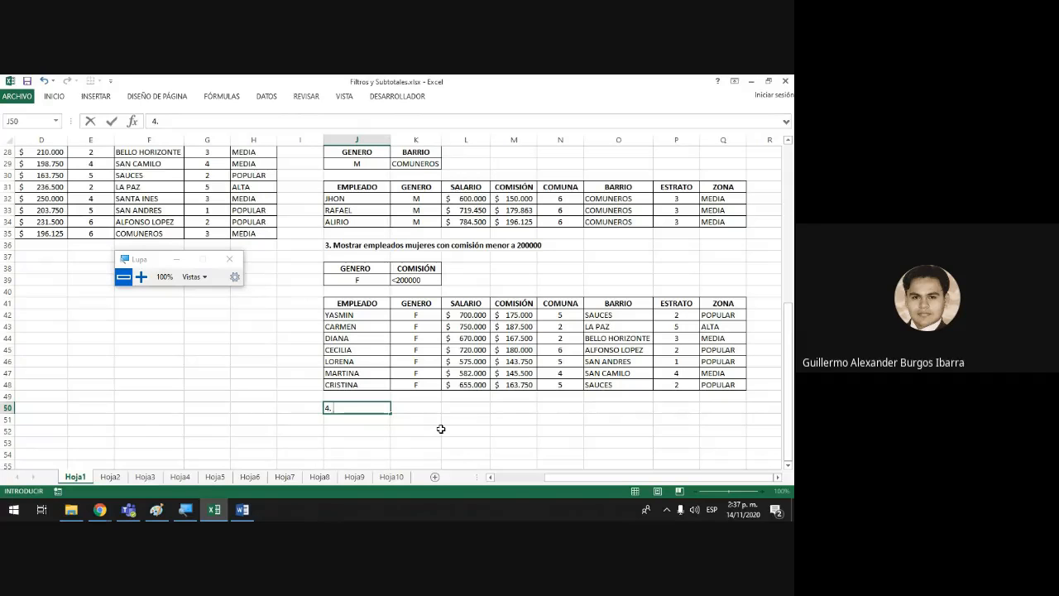
text(Mostrar empleados)
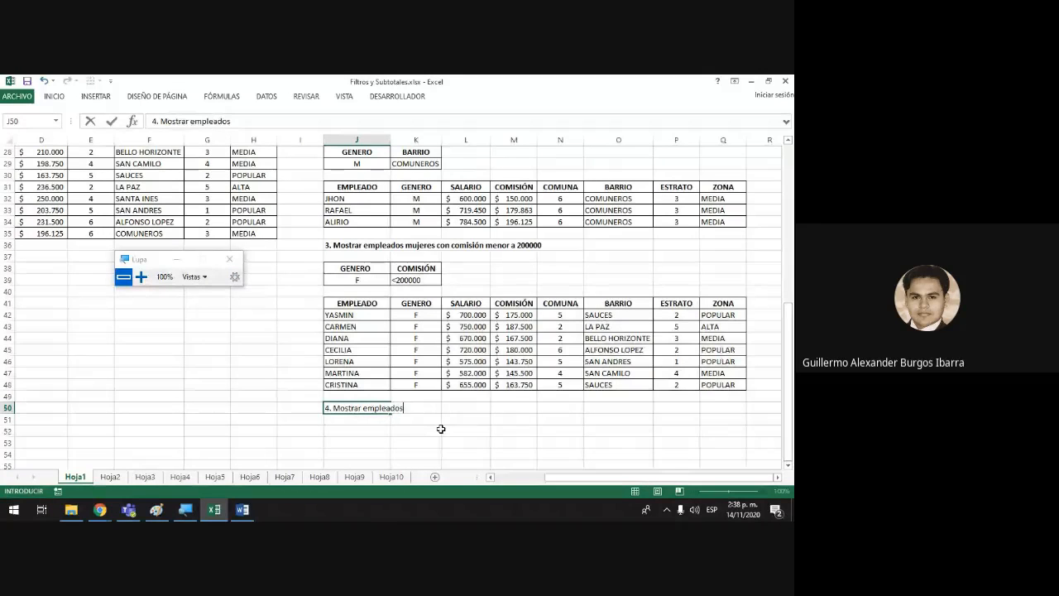
drag(579, 477, 534, 480)
scroll(344, 366, up, 6)
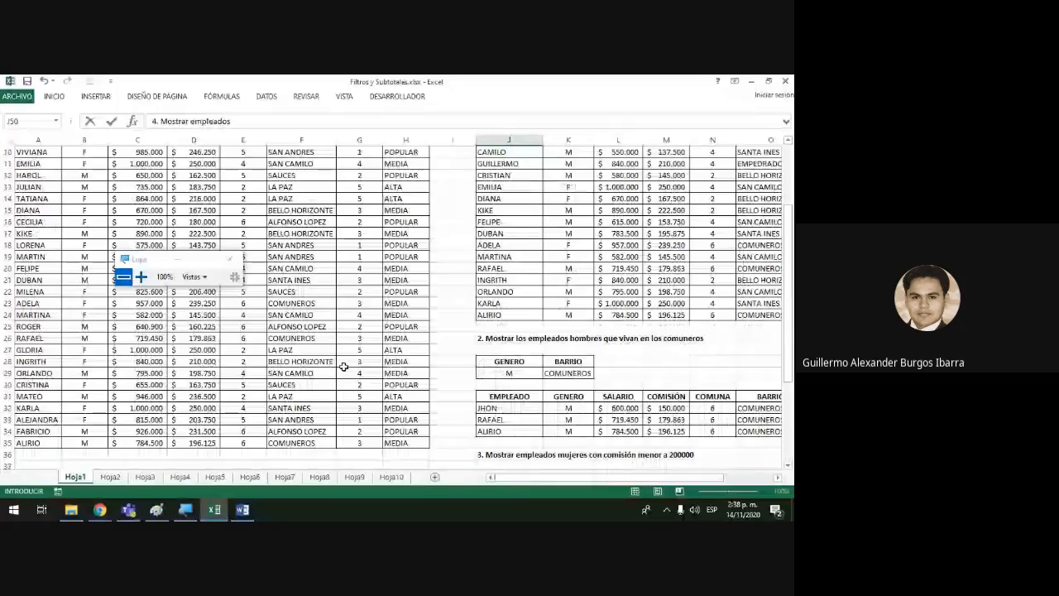
scroll(344, 367, up, 2)
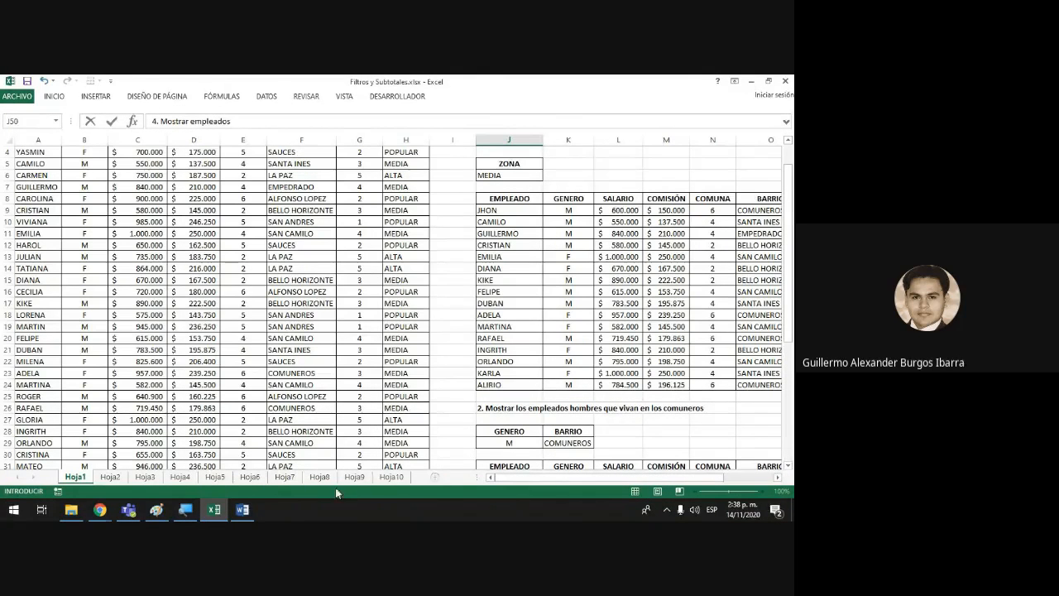
scroll(511, 444, down, 1)
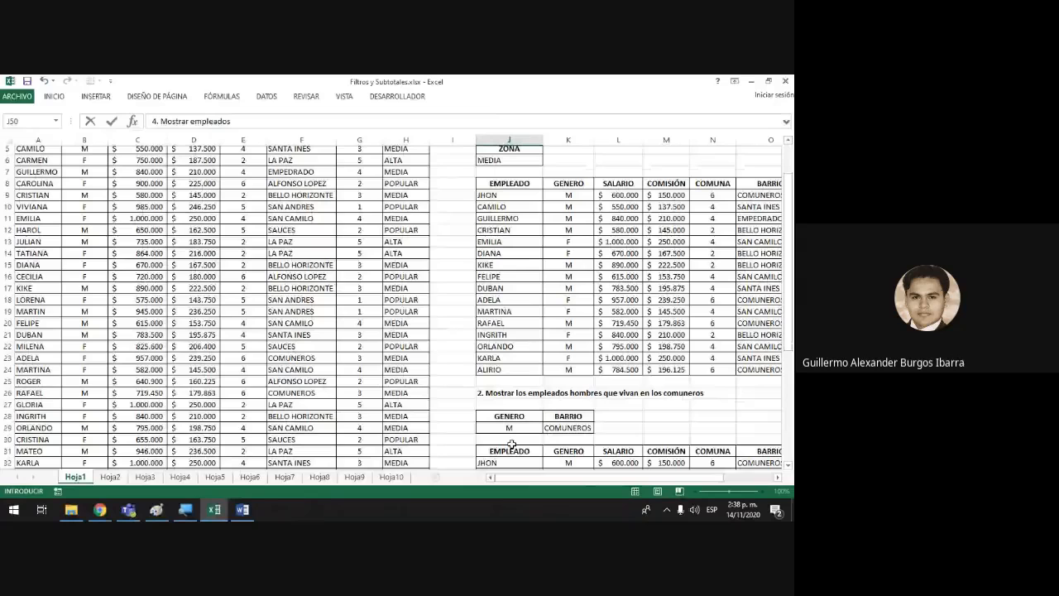
scroll(512, 444, down, 10)
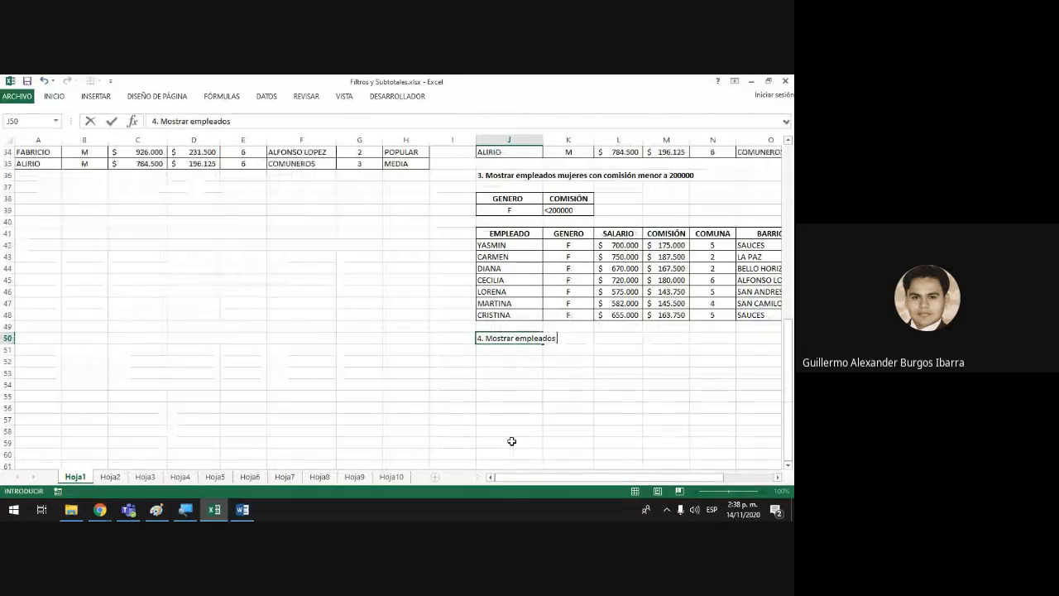
- Complete the statement in J50 with "mujeresy hombres que vivan en bellohorizonte"
text(m)
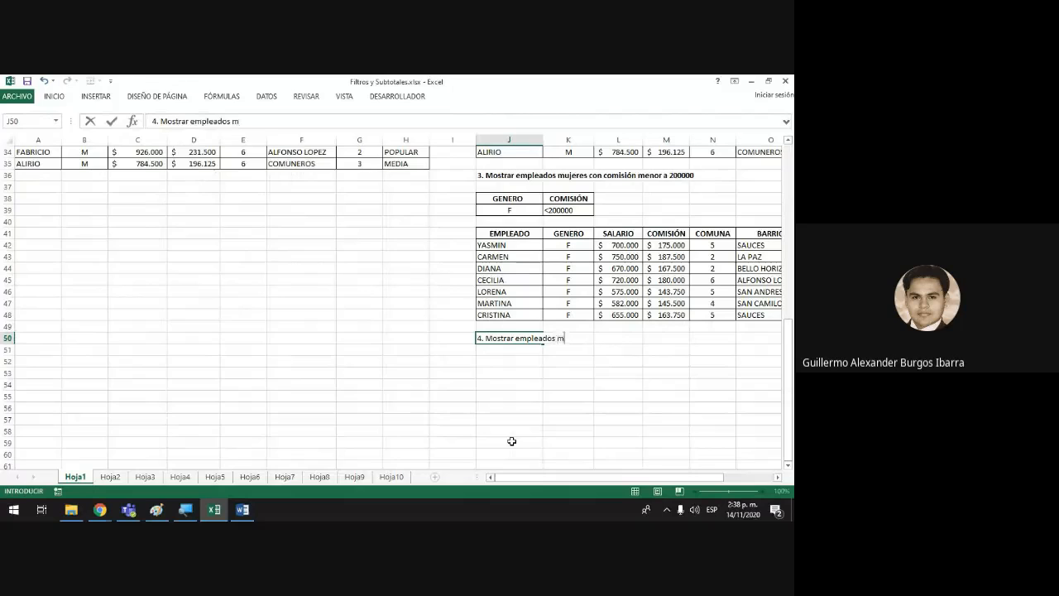
text(ujeresy hombres )
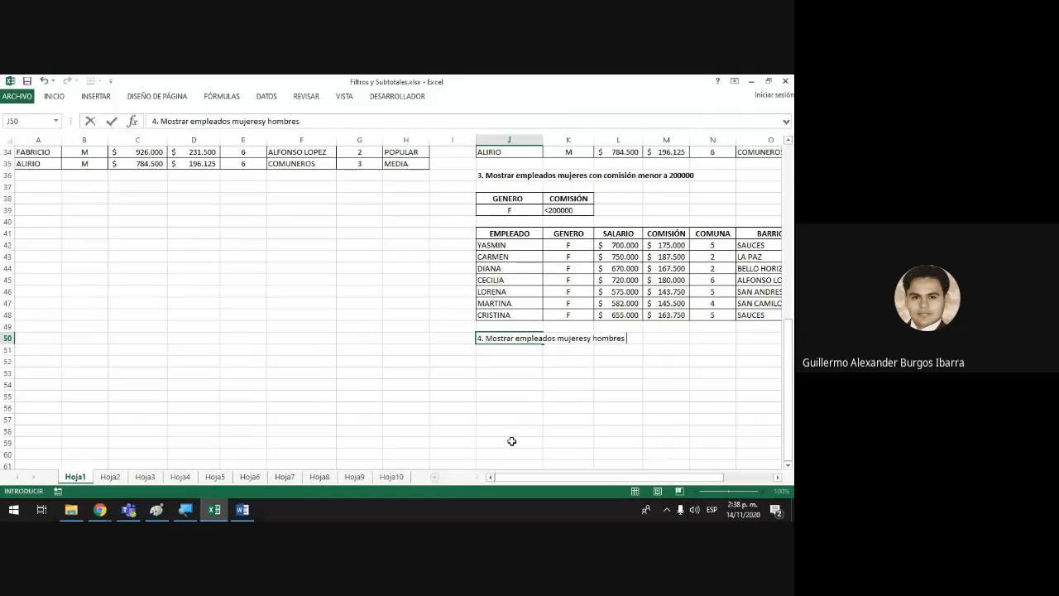
text(que)
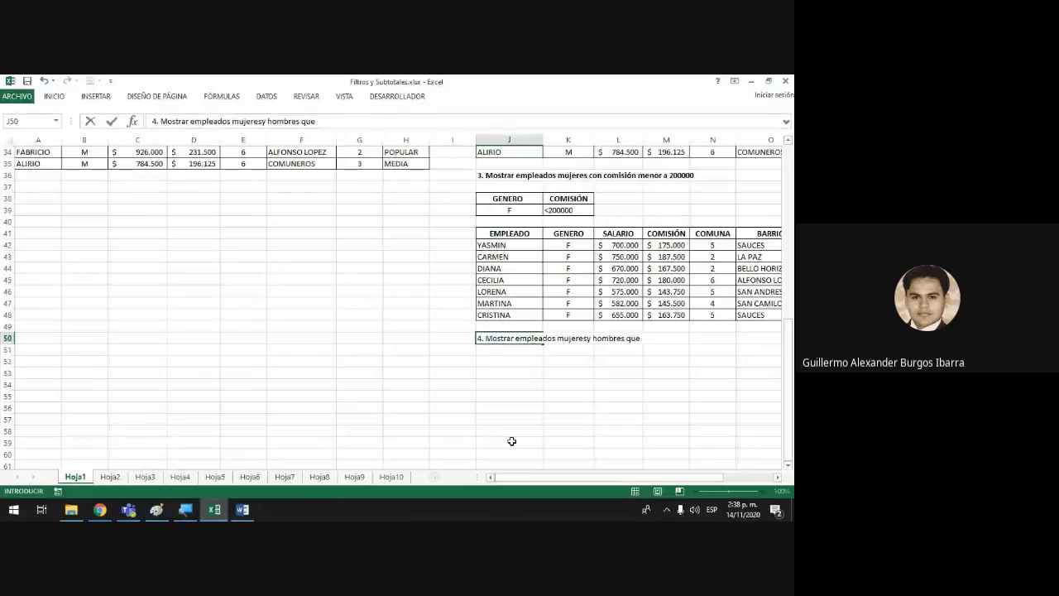
text( vivan en)
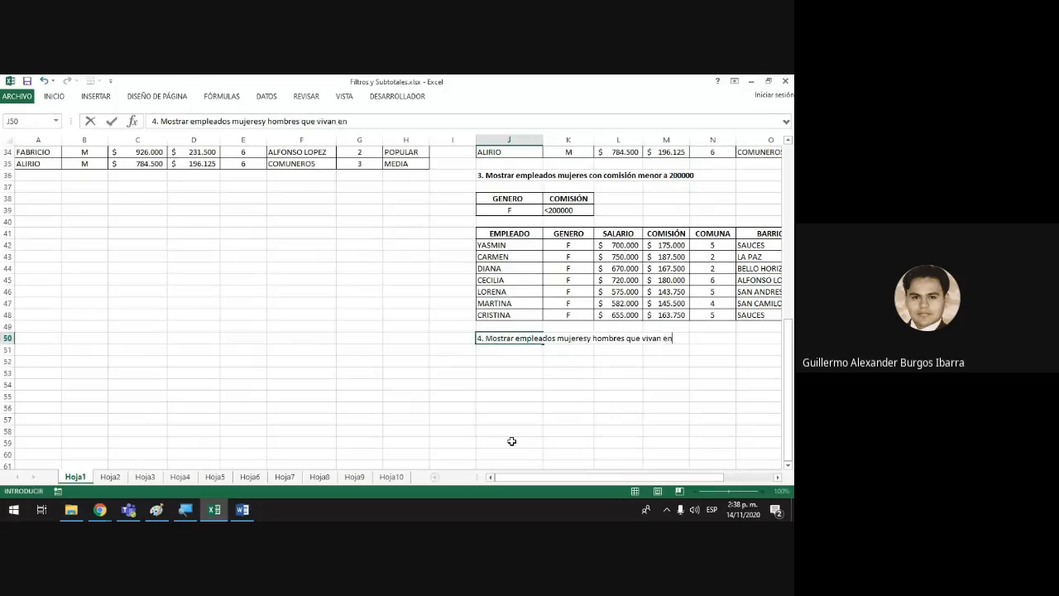
text( bellohor)
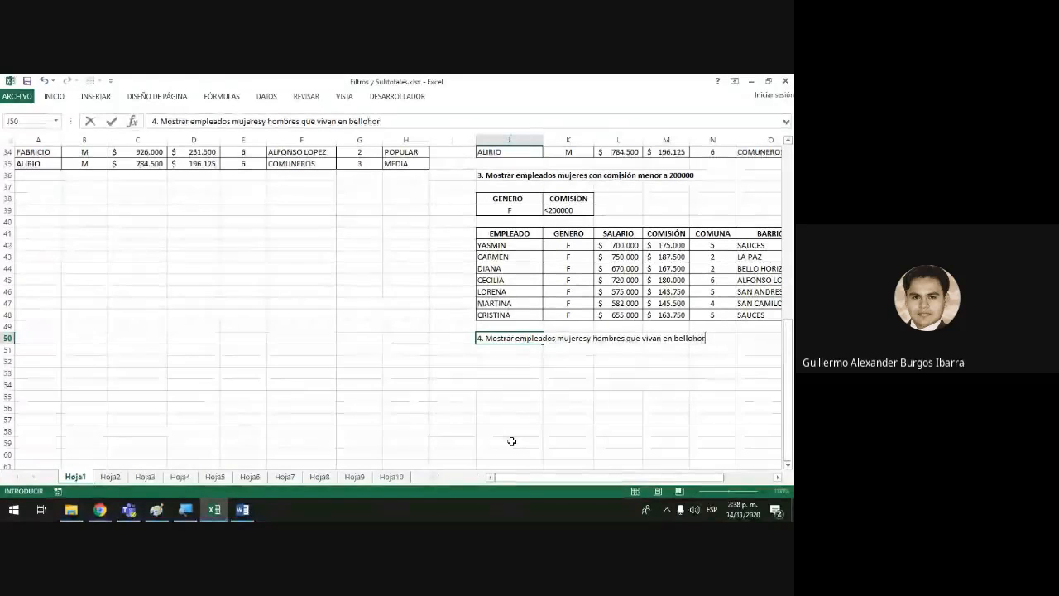
text(i)
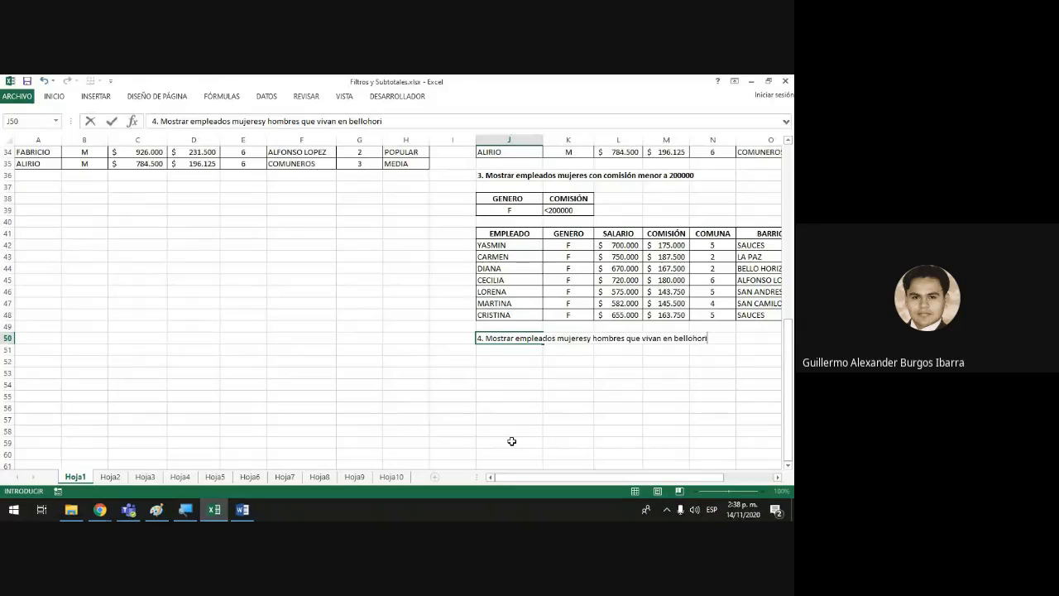
text(zonte)
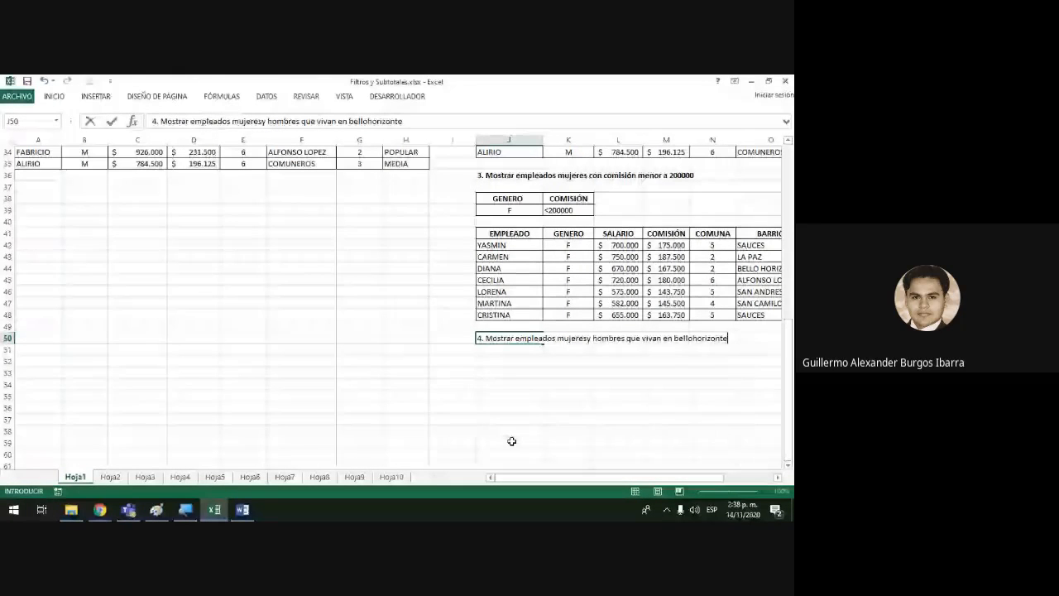
key(Return)
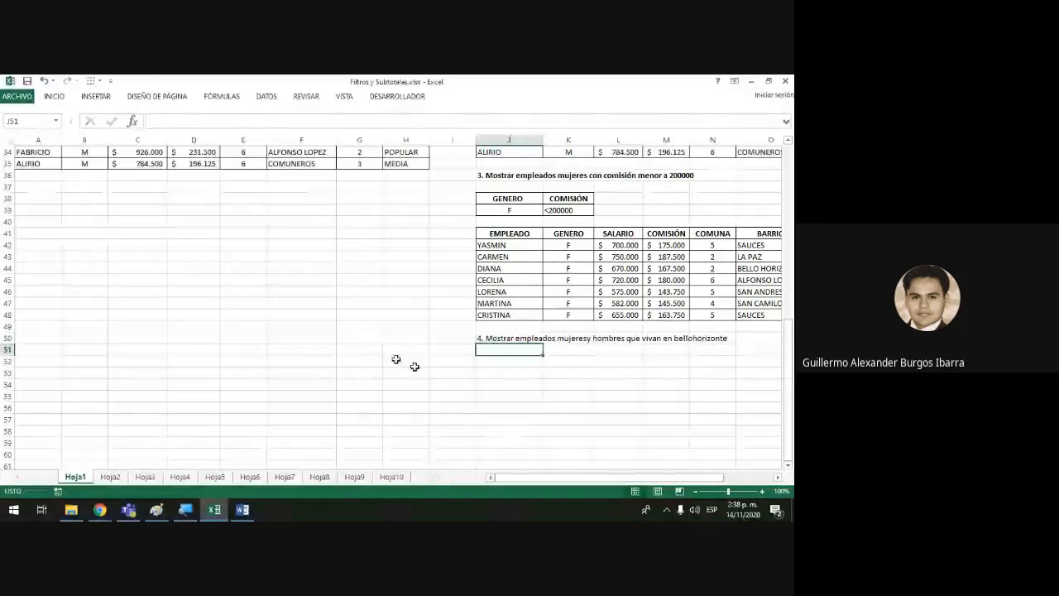
- Make the fourth exercise's statement in J50 bold and separate its last word into "bello horizonte"
scroll(414, 367, up, 2)
scroll(274, 328, up, 3)
scroll(274, 328, down, 3)
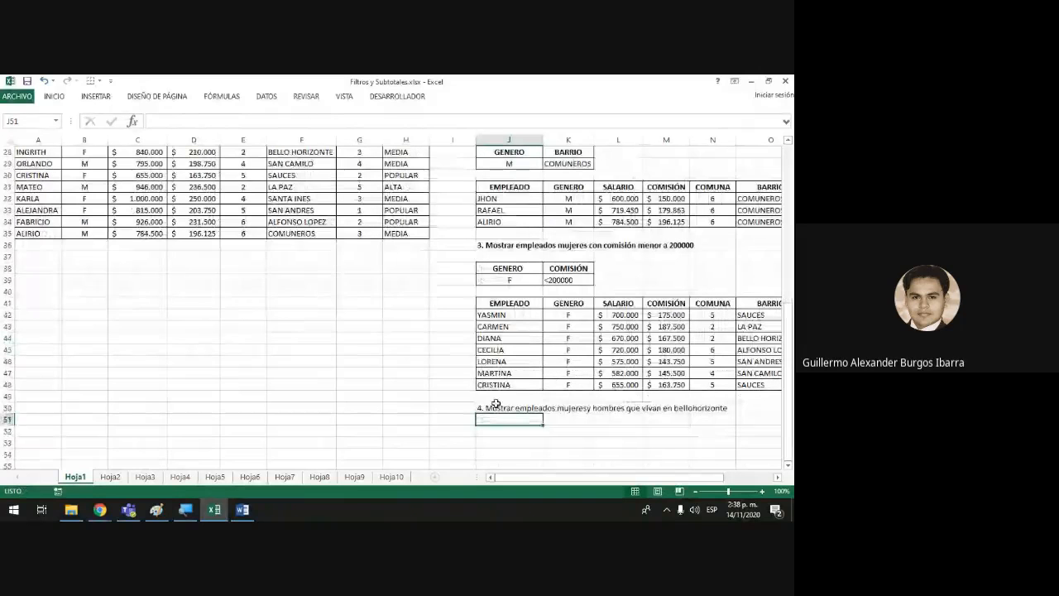
click(493, 407)
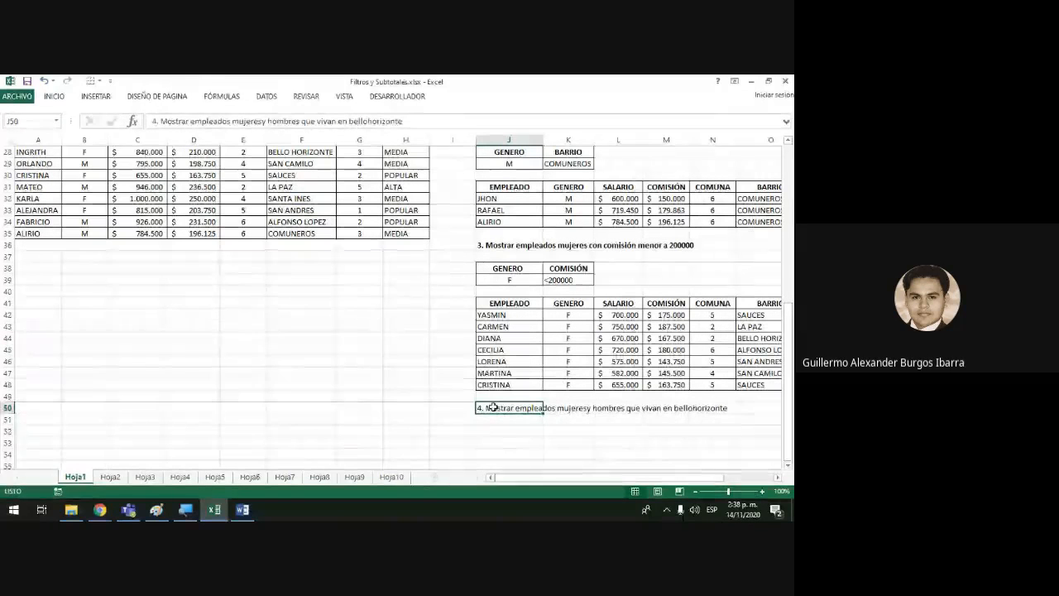
key(ctrl+n)
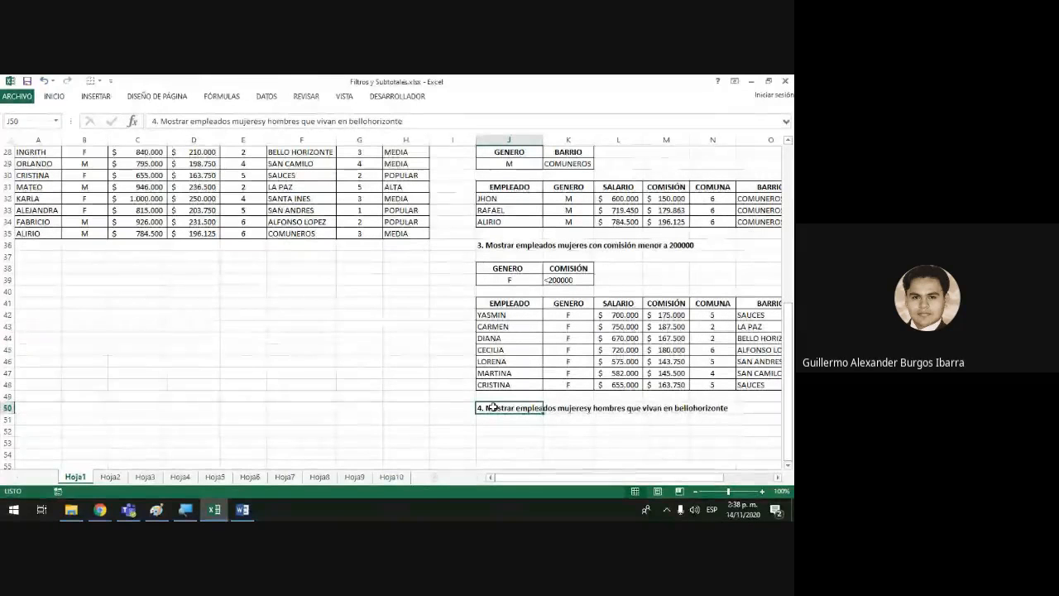
click(367, 121)
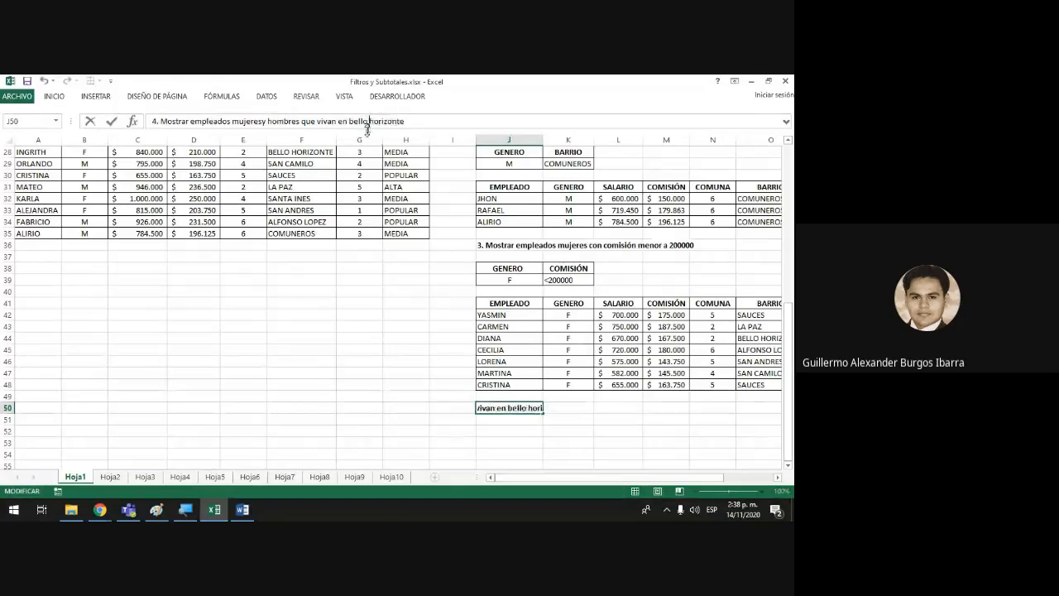
key(Return)
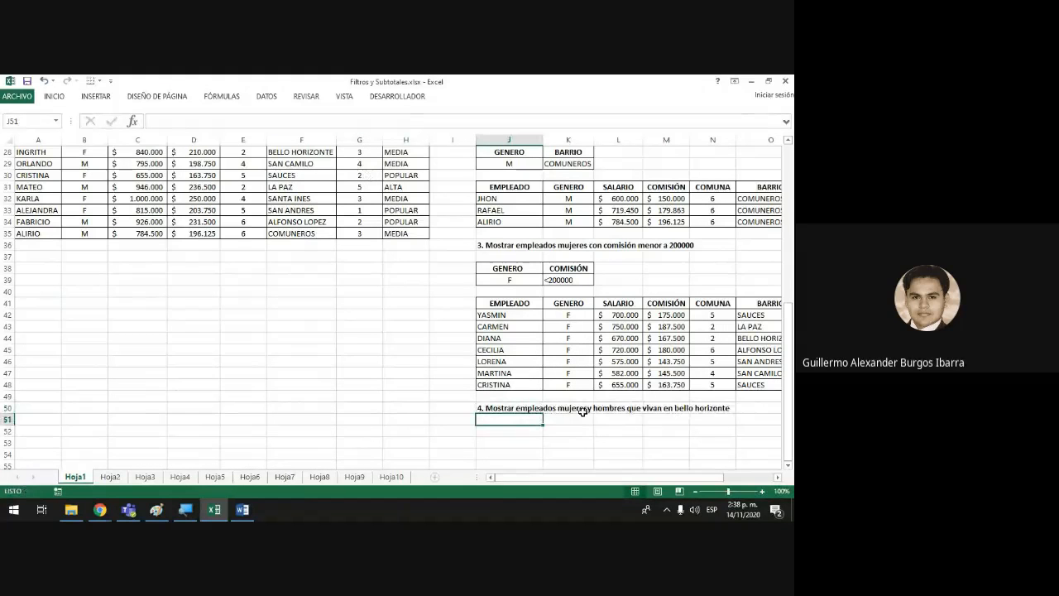
- Copy the GENERO header and its F value from K41:K42 to J52 as the fourth exercise's gender criterion
scroll(581, 413, down, 2)
click(499, 373)
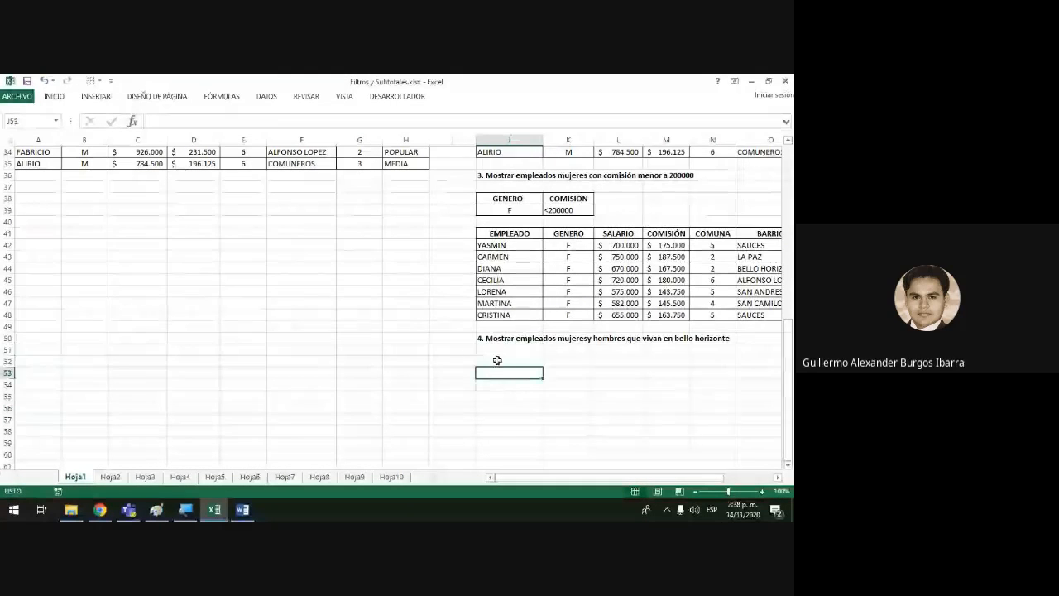
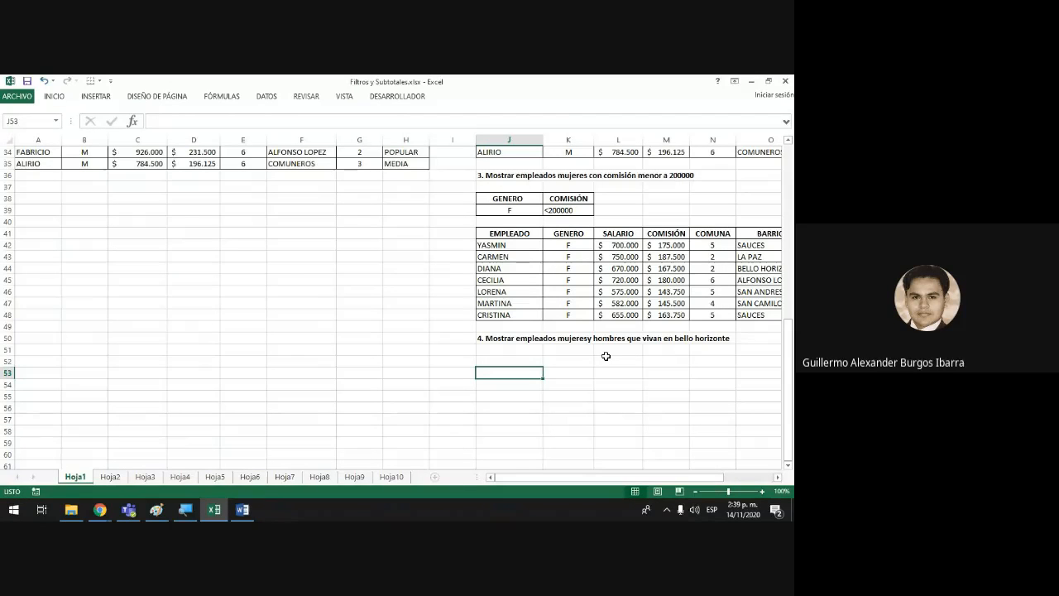
key(Up)
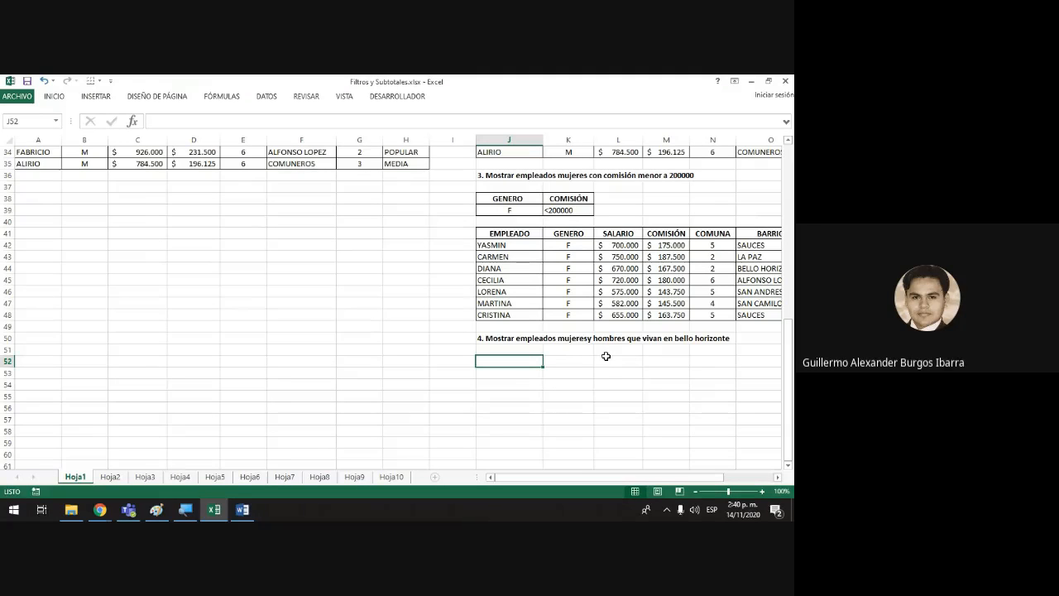
click(571, 235)
drag(576, 241, 577, 245)
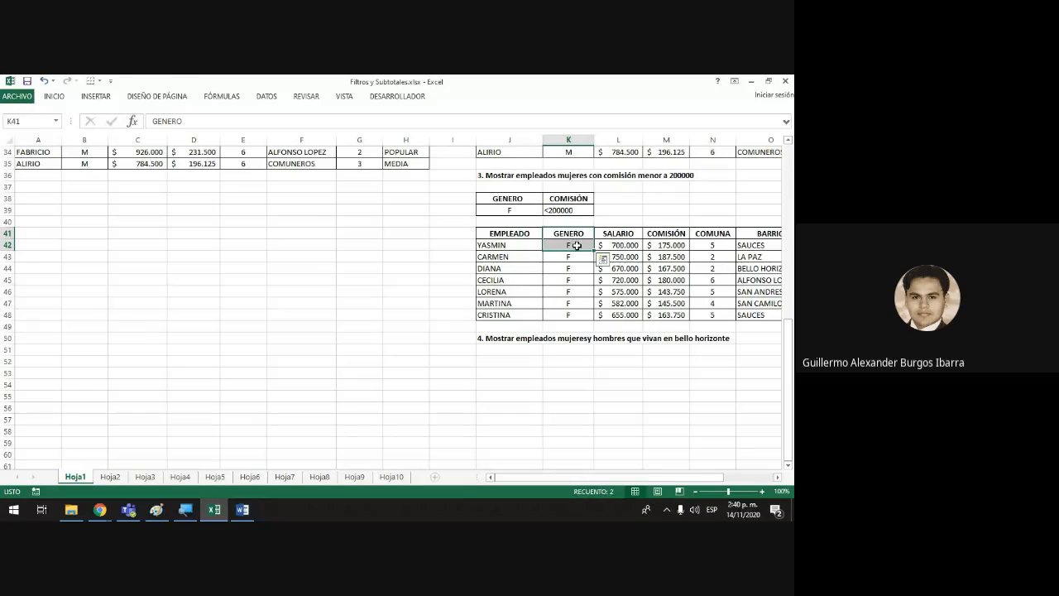
key(ctrl+c)
click(515, 361)
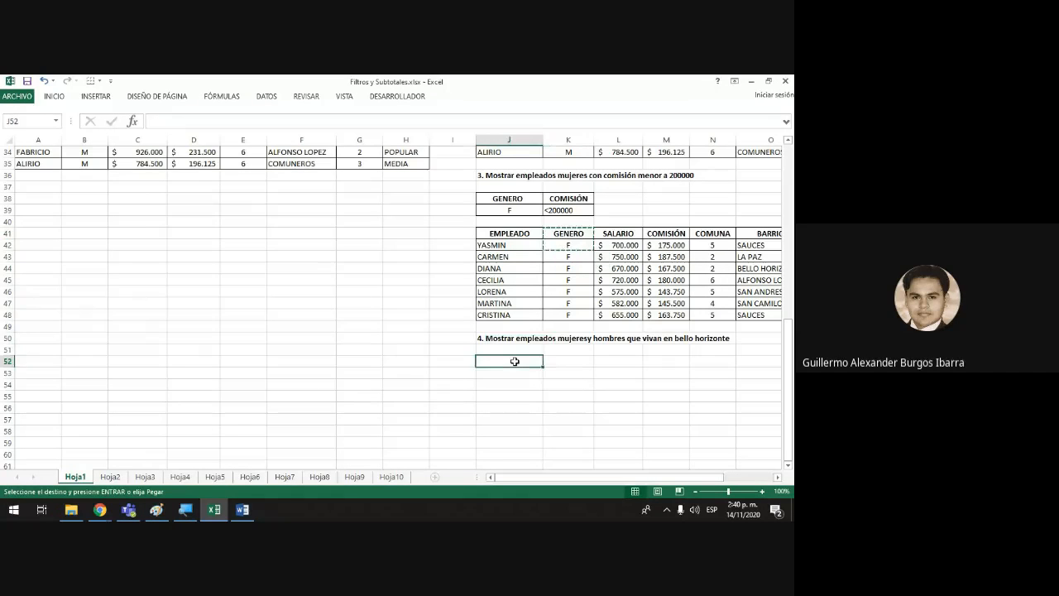
key(ctrl+v)
- Add M as a second gender criterion in J54 by copying the value from B34 of the employee table
click(507, 384)
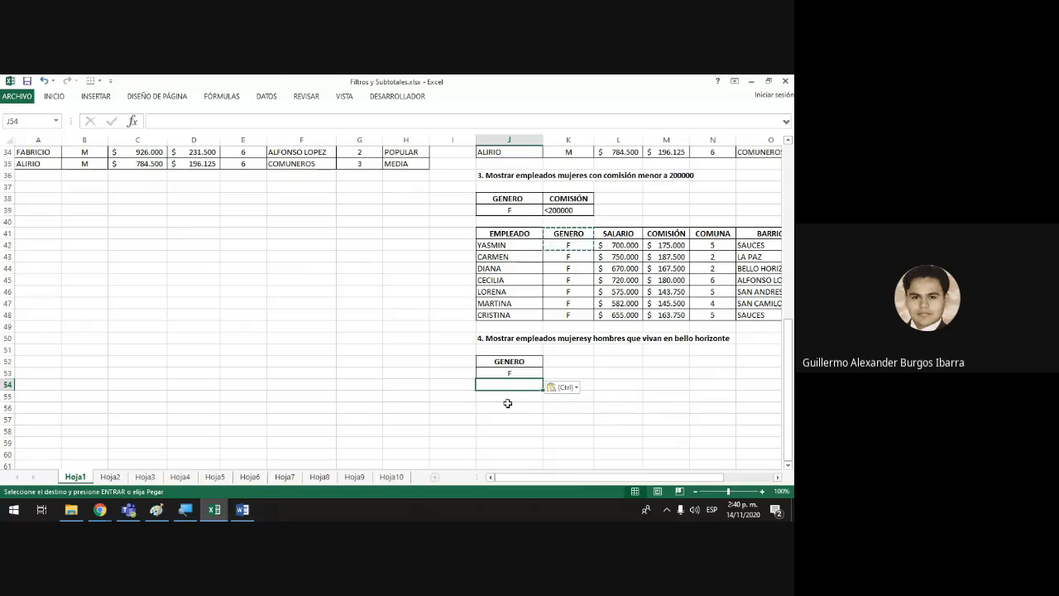
scroll(308, 277, up, 2)
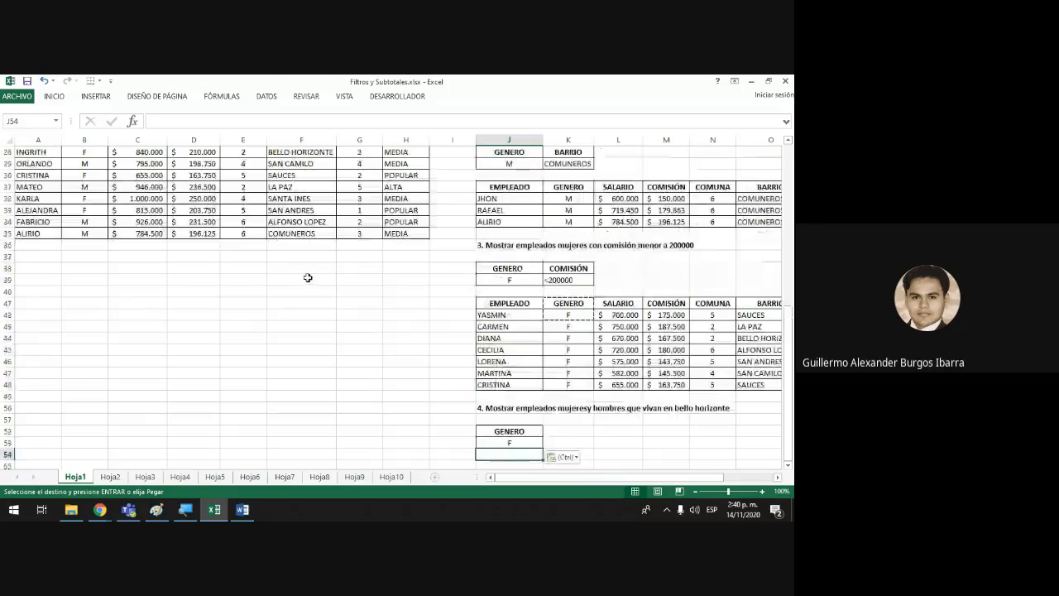
click(90, 222)
key(ctrl+c)
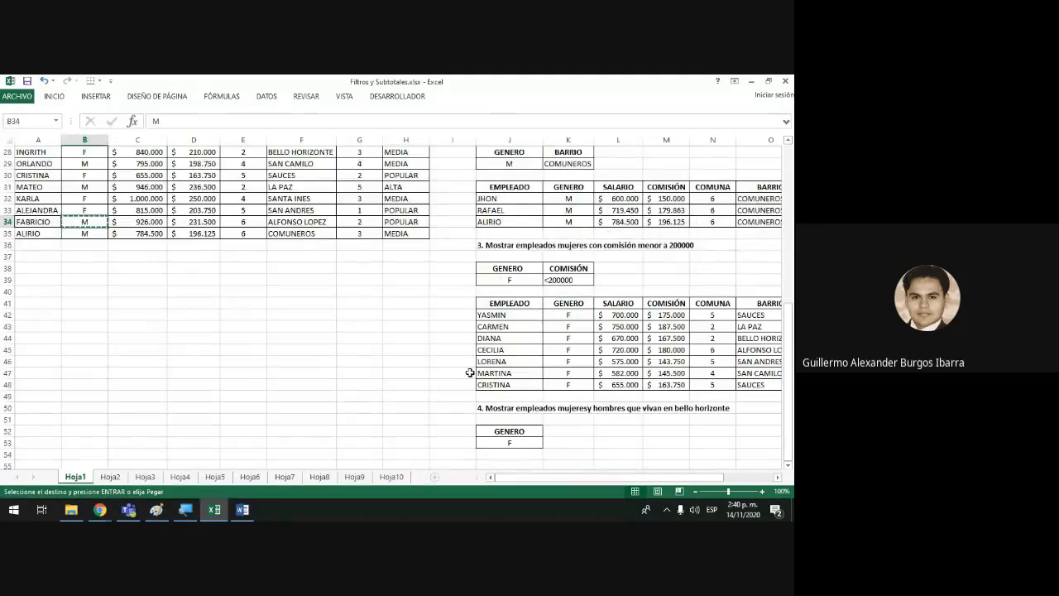
scroll(496, 389, down, 2)
scroll(513, 397, down, 1)
click(511, 351)
key(ctrl+v)
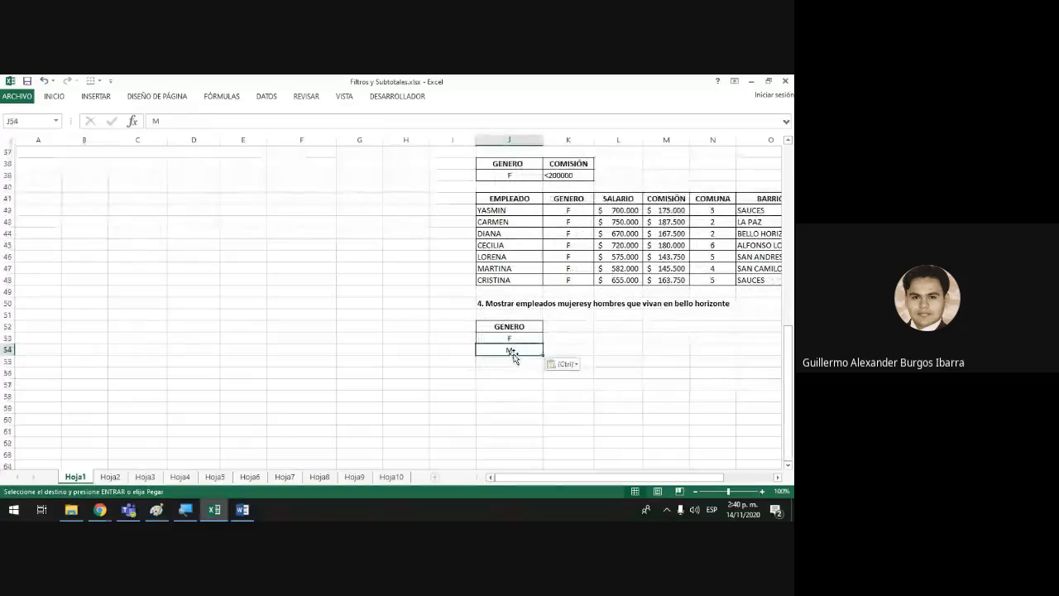
click(546, 383)
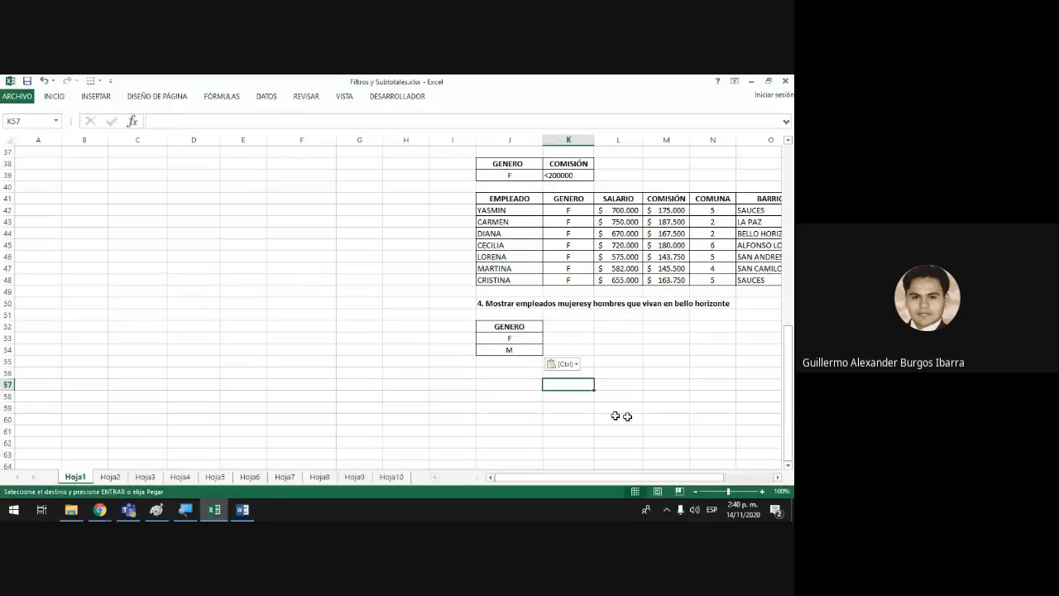
click(677, 416)
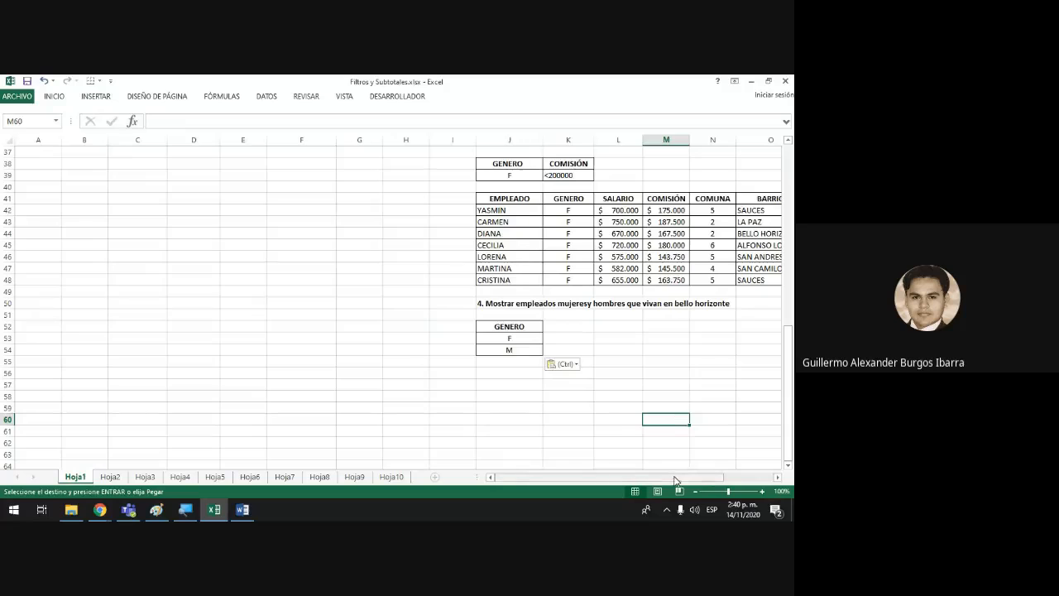
- Copy the BARRIO header from O41 to K52 beside the GENERO criterion and widen column K slightly
drag(679, 478, 708, 480)
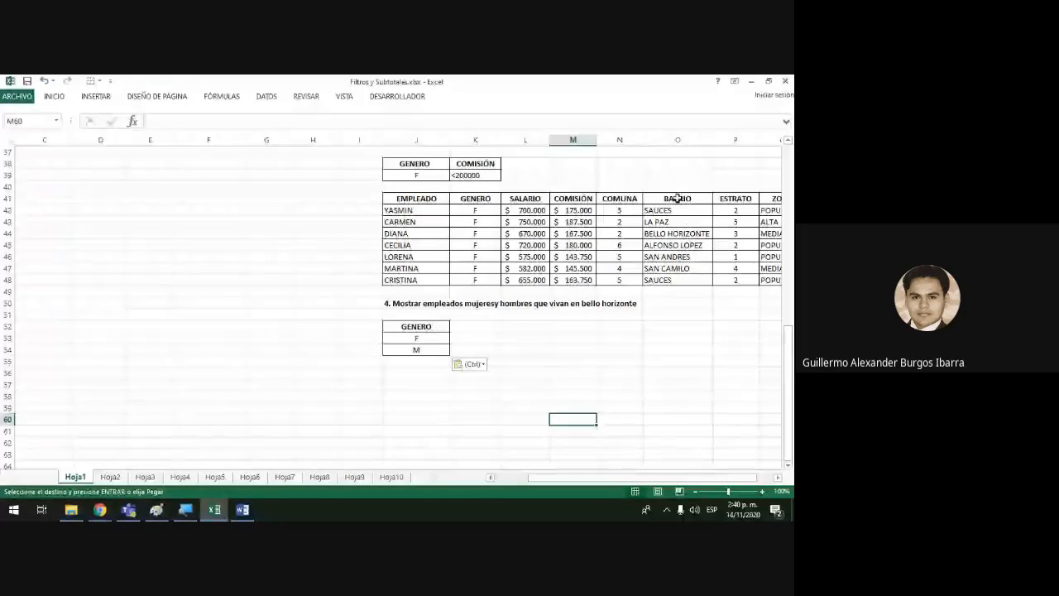
click(678, 199)
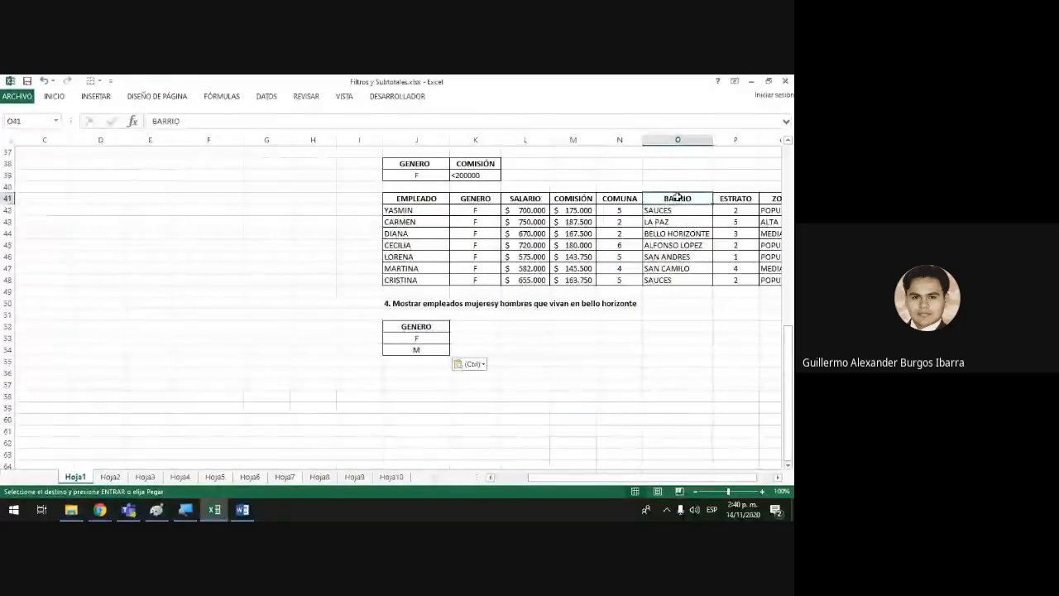
click(463, 328)
key(ctrl+v)
click(563, 383)
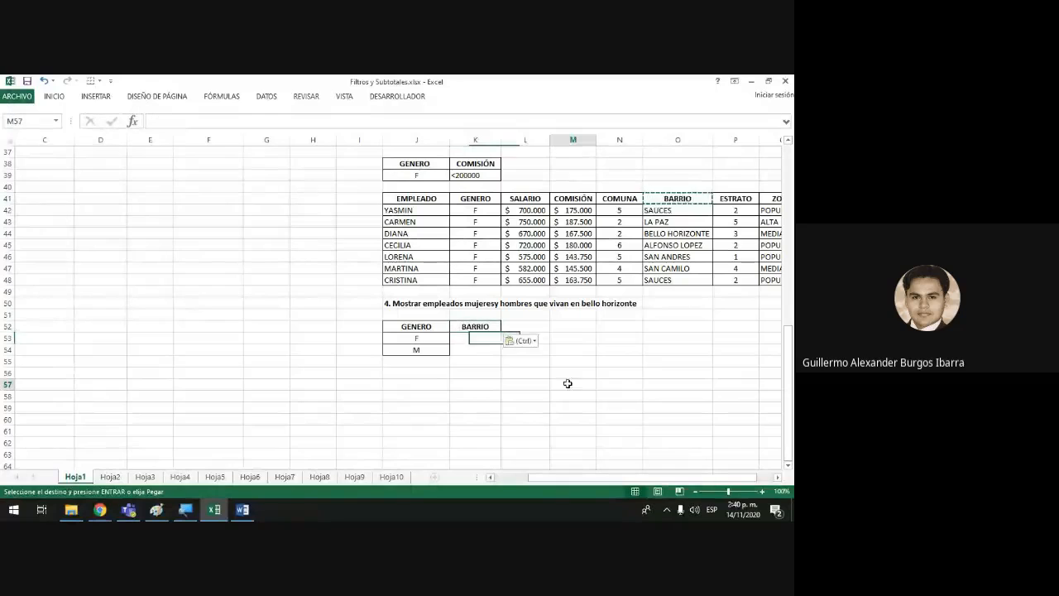
drag(500, 139, 513, 138)
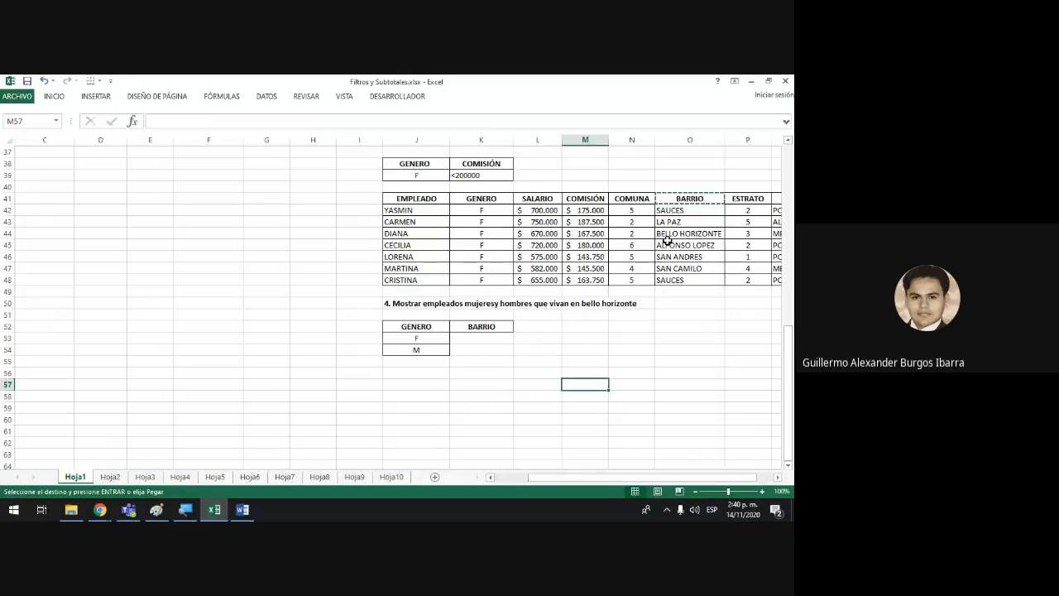
- Copy BELLO HORIZONTE from O44 into K53 and K54 under BARRIO and autofit column K to its contents
click(673, 233)
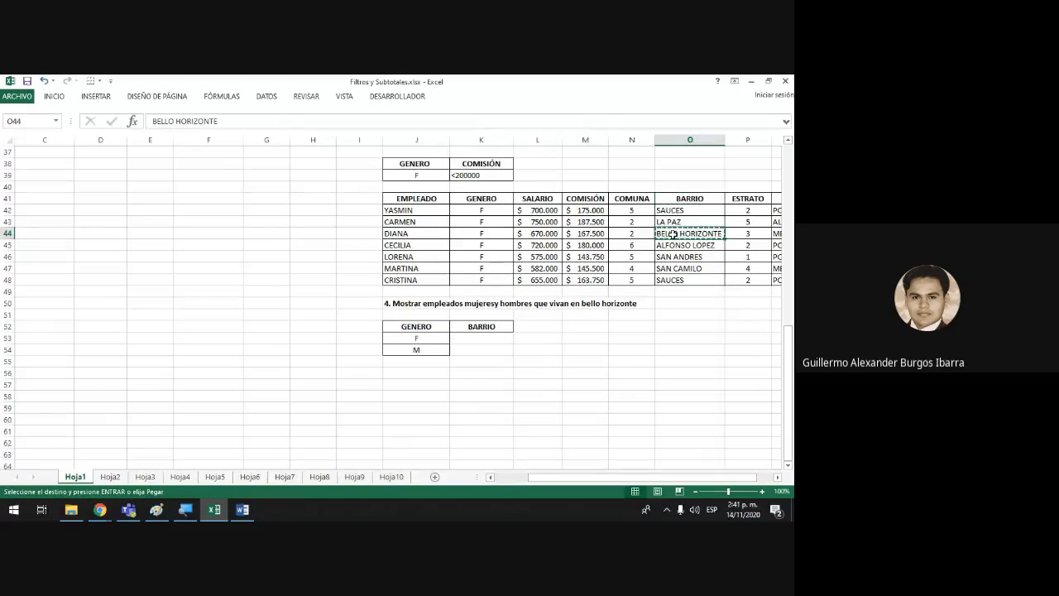
click(488, 341)
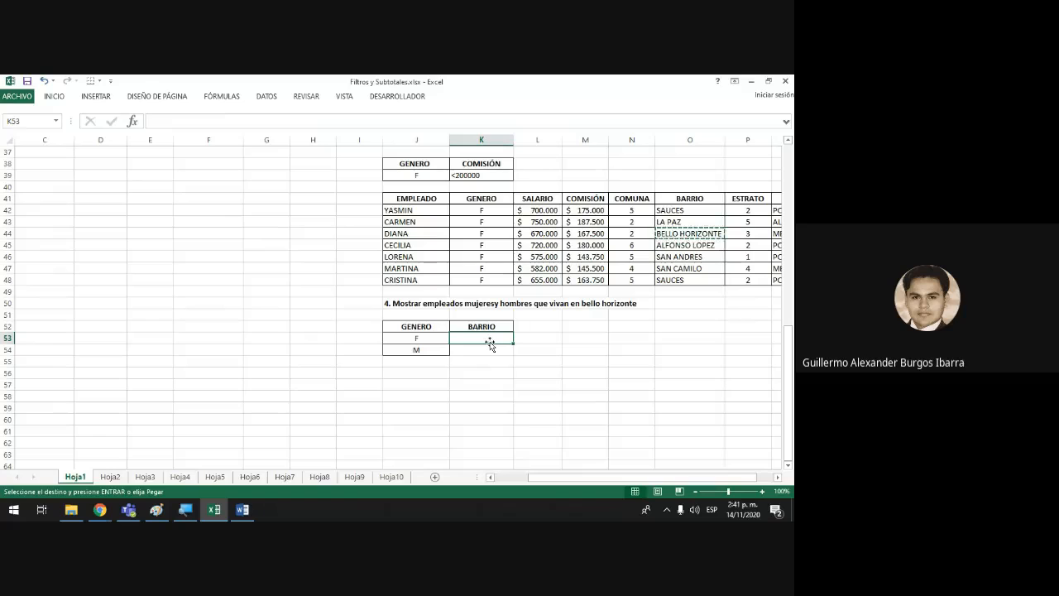
key(ctrl+v)
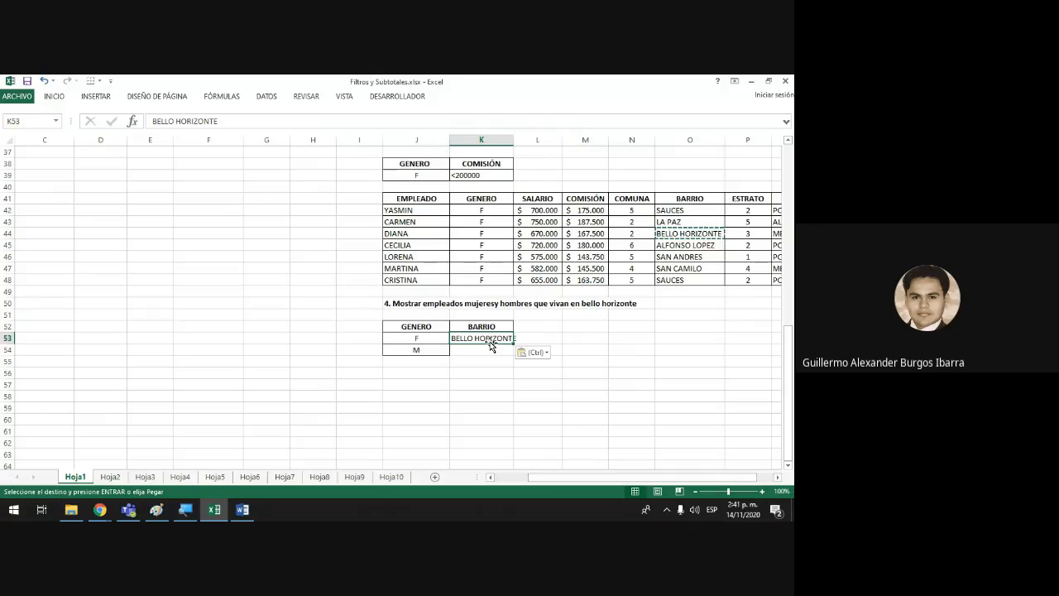
click(491, 350)
key(ctrl+v)
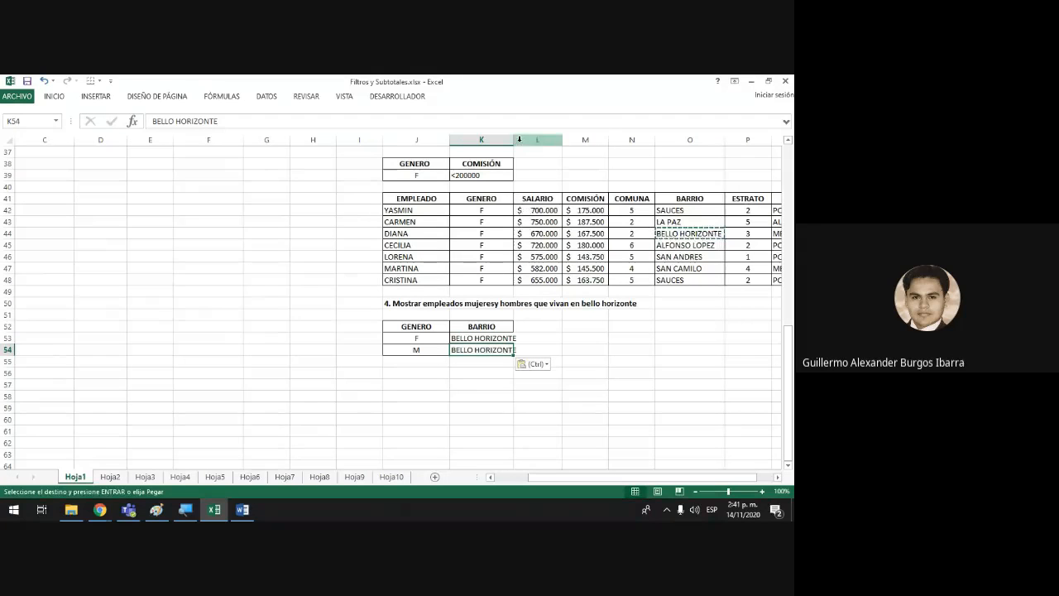
double_click(512, 136)
click(575, 361)
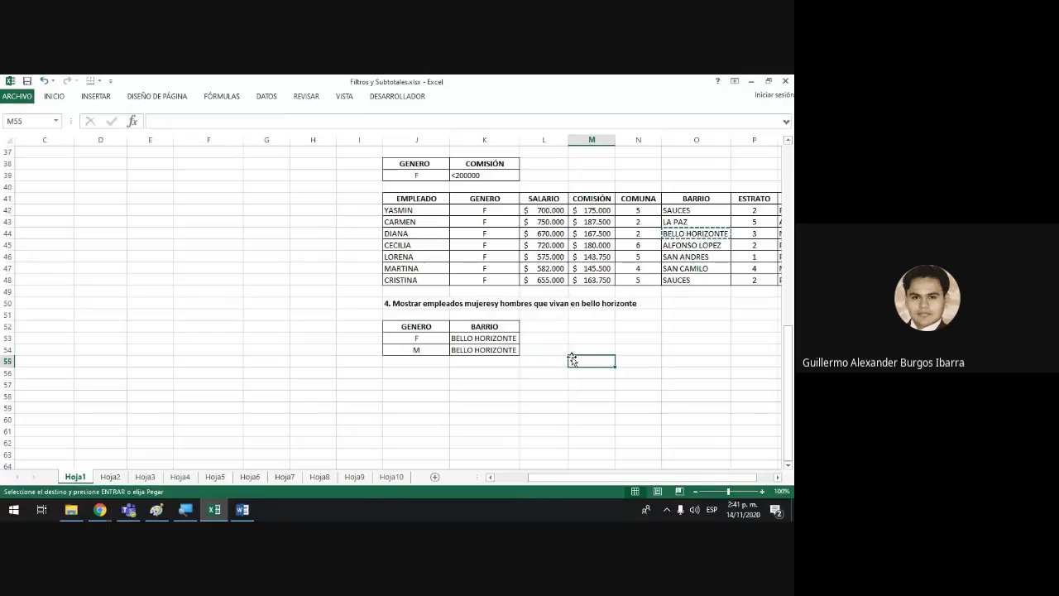
- Review the fourth exercise's criteria in J52:K54, comparing the GENERO and BARRIO pairing in each row
click(420, 339)
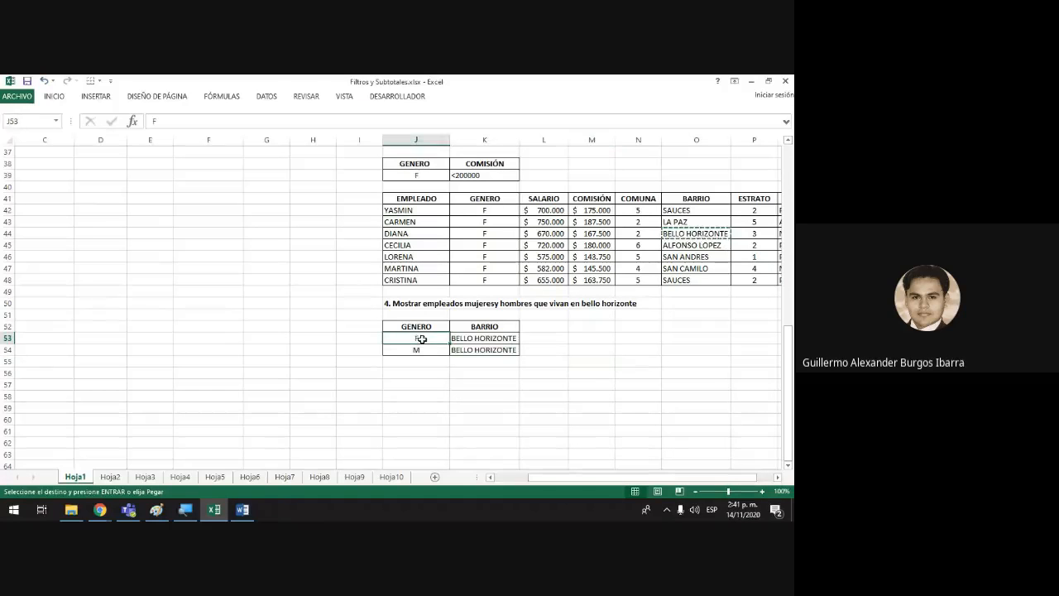
drag(436, 339, 483, 340)
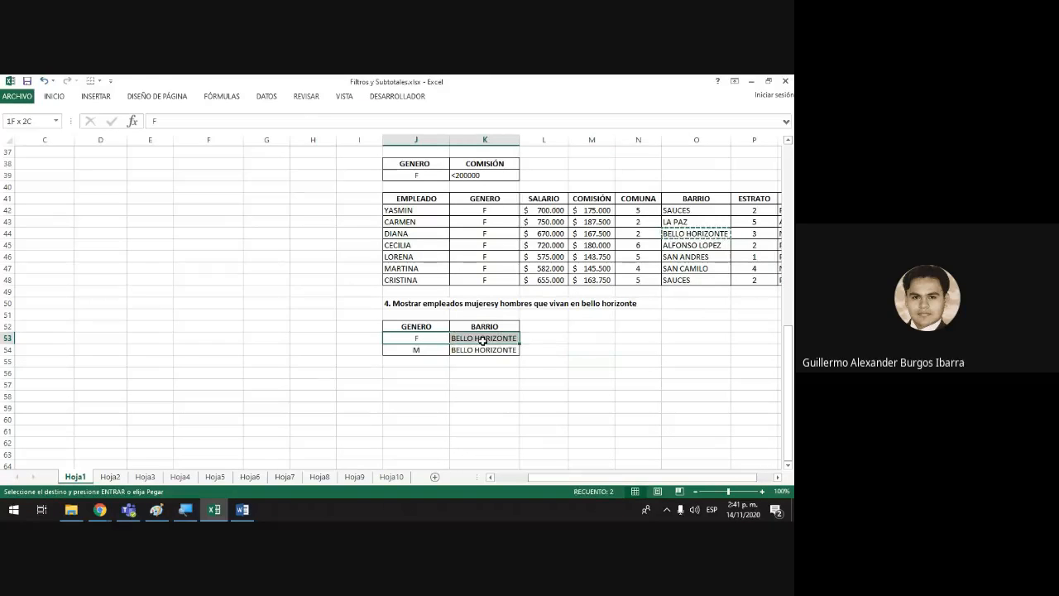
click(419, 350)
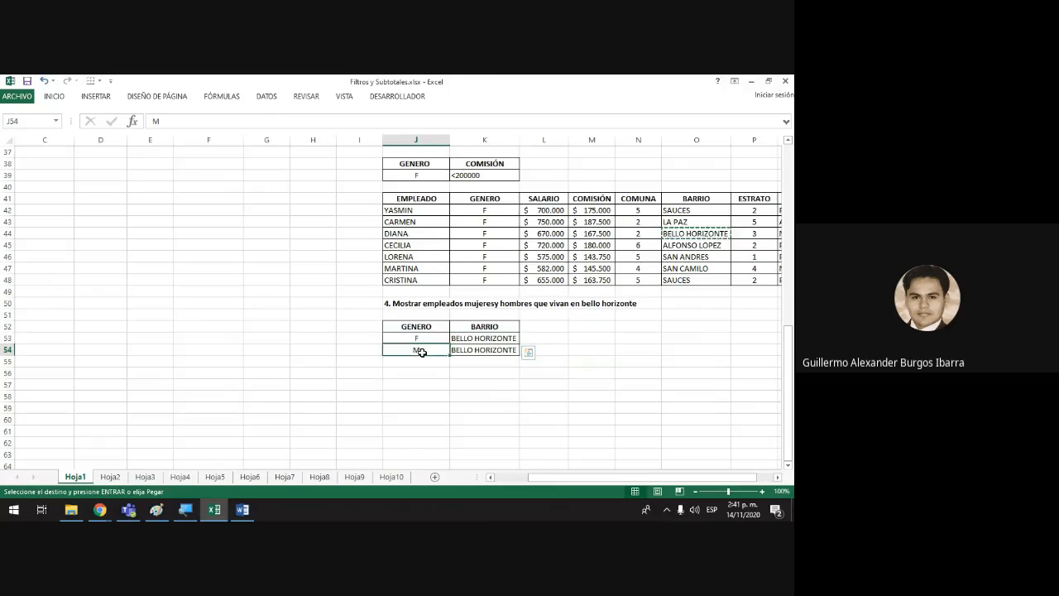
drag(420, 352, 483, 352)
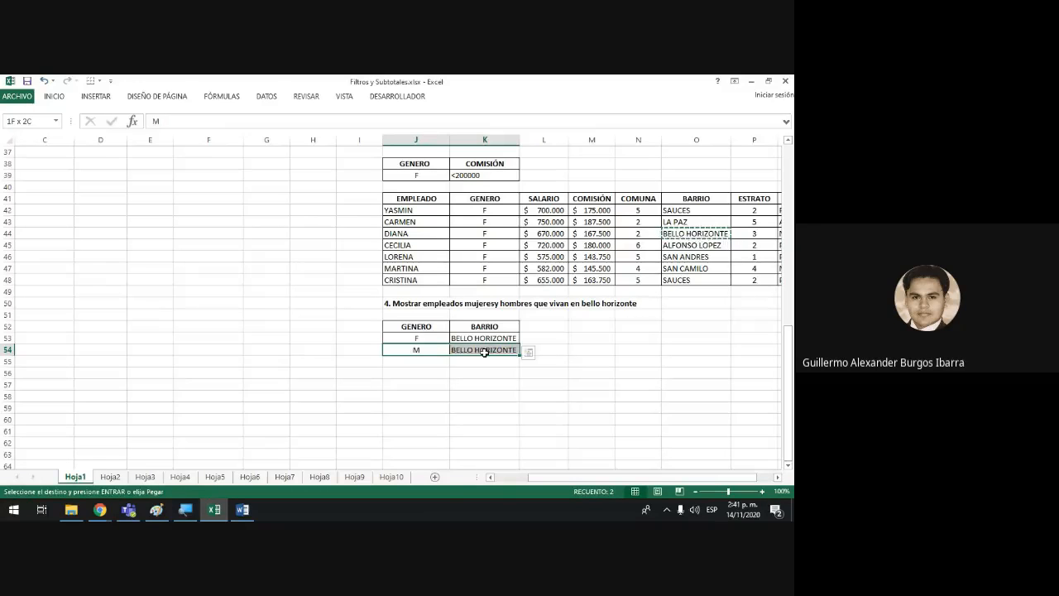
click(484, 339)
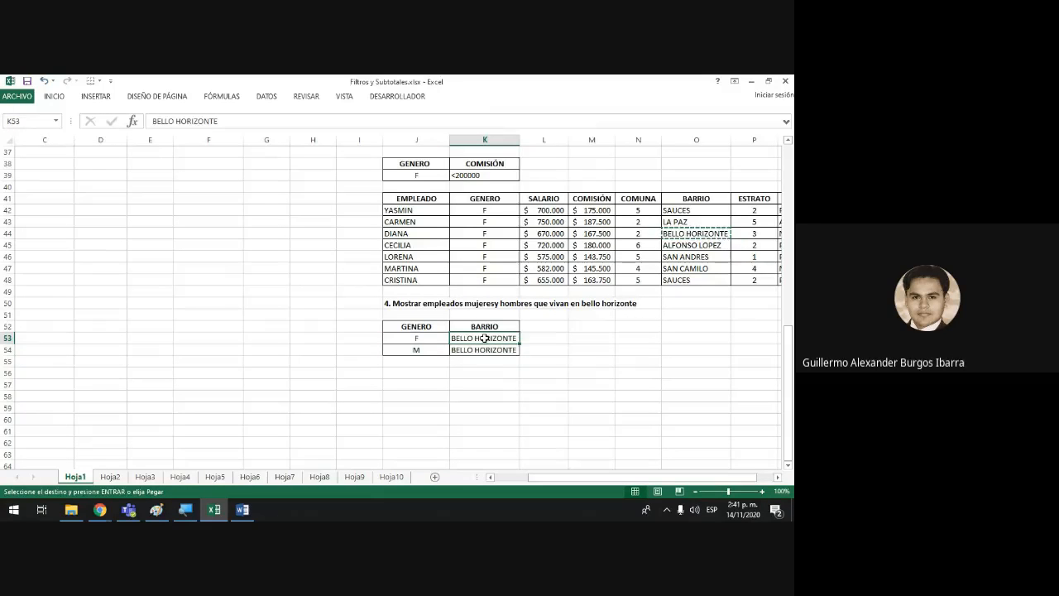
drag(421, 340, 419, 350)
click(470, 339)
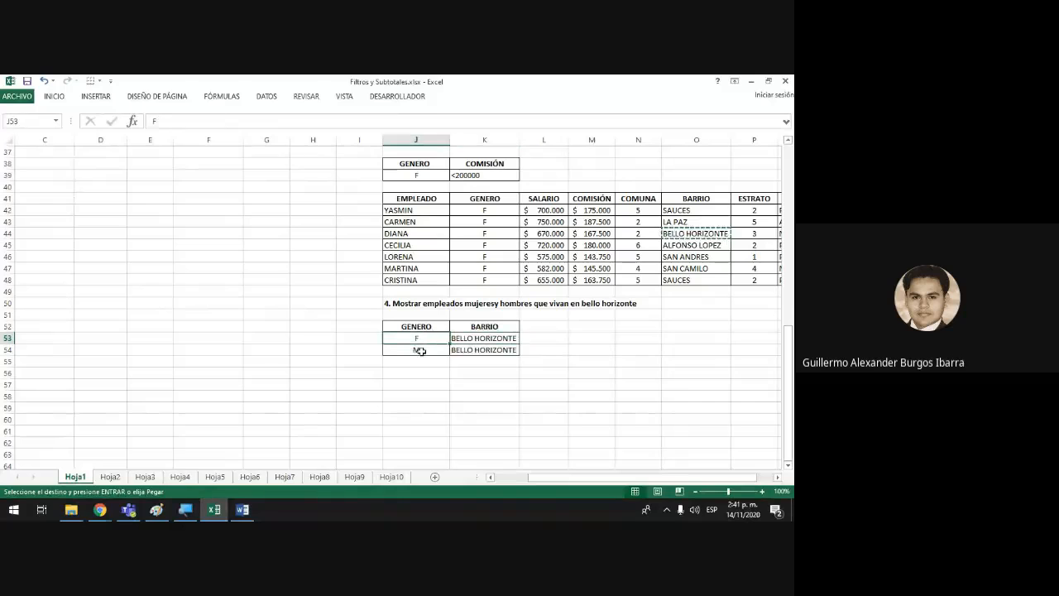
click(505, 367)
click(421, 326)
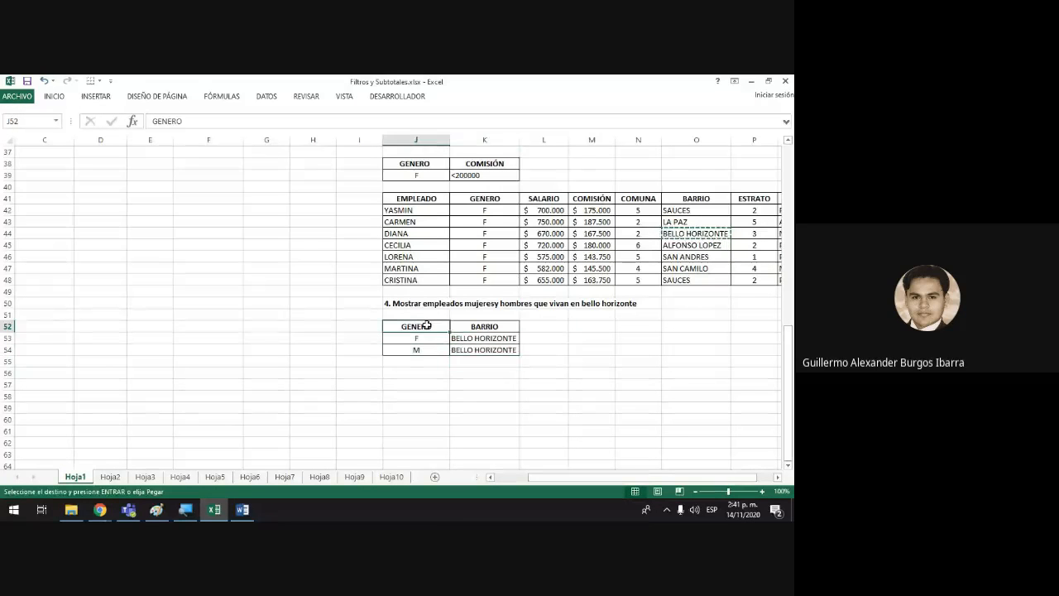
drag(421, 335, 485, 346)
click(484, 326)
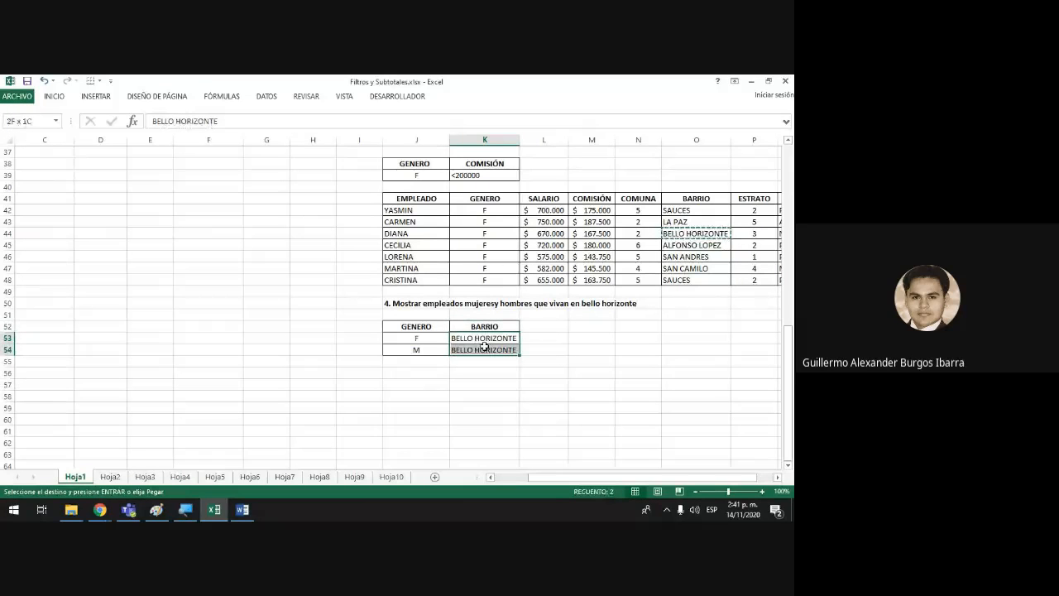
click(415, 338)
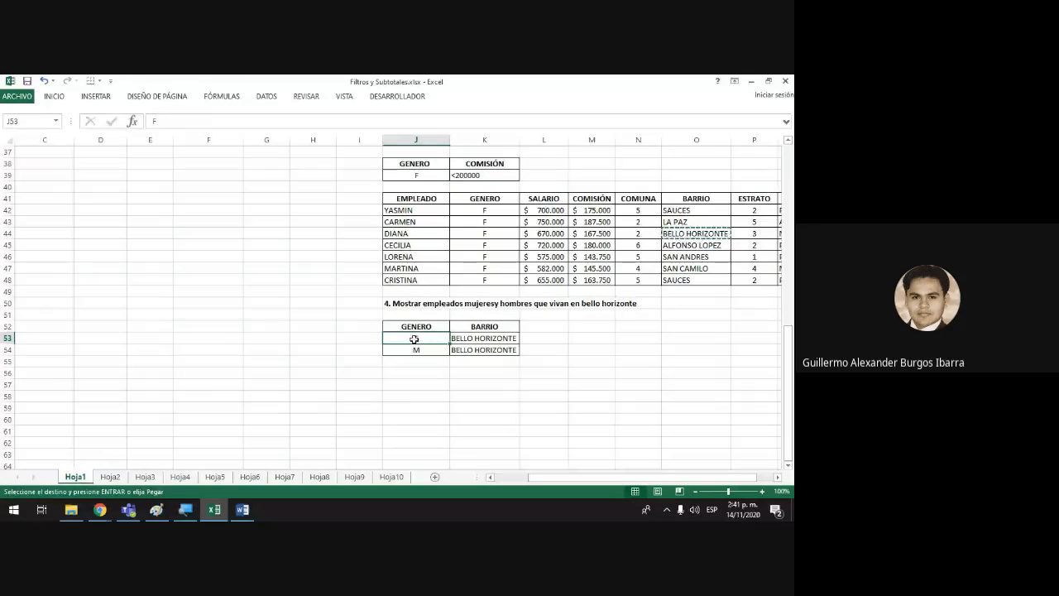
click(428, 351)
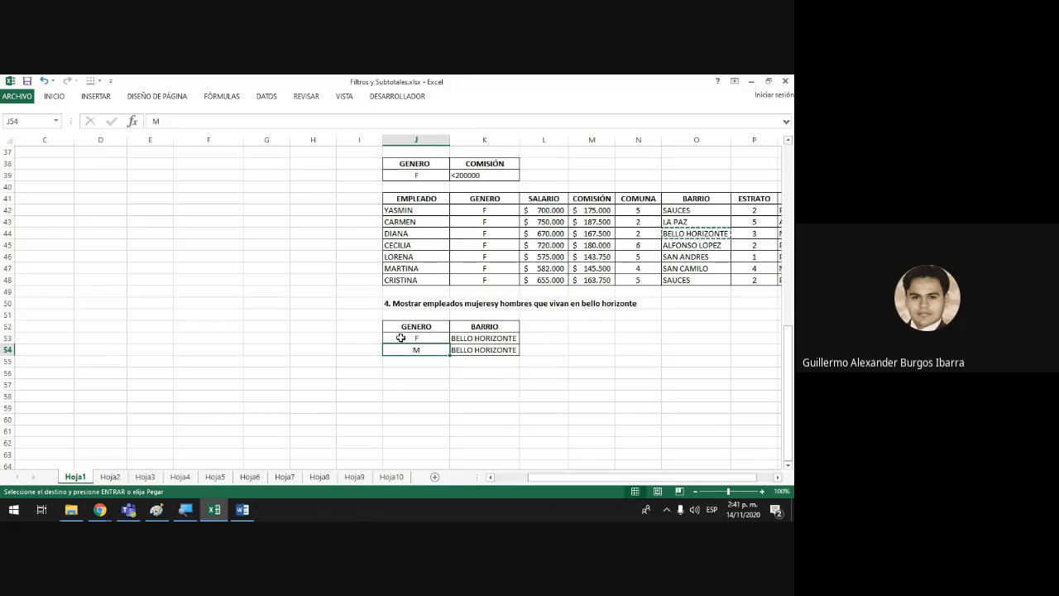
drag(400, 338, 479, 350)
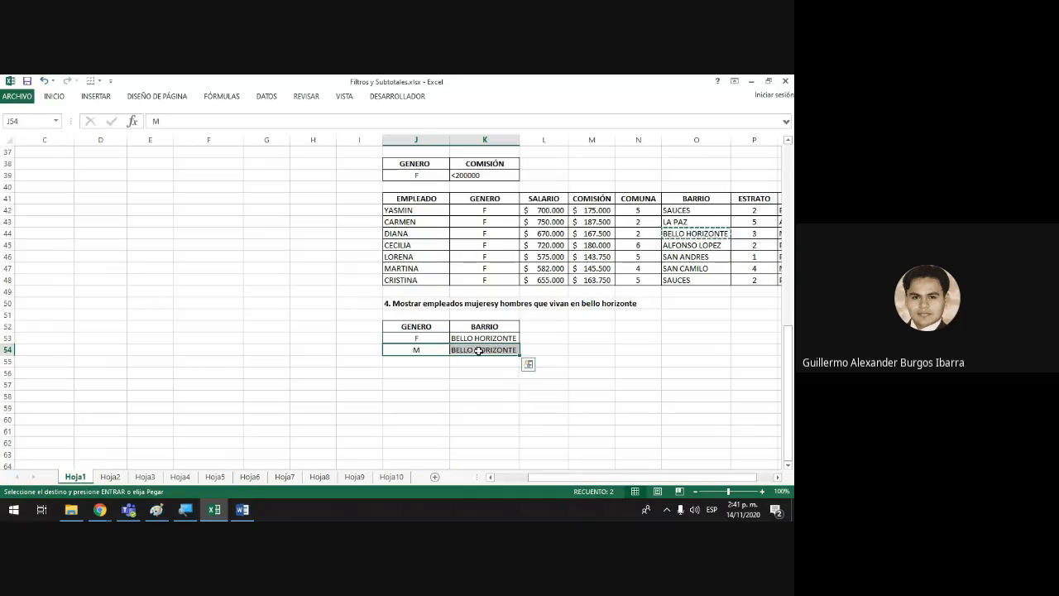
click(420, 348)
click(423, 337)
click(420, 349)
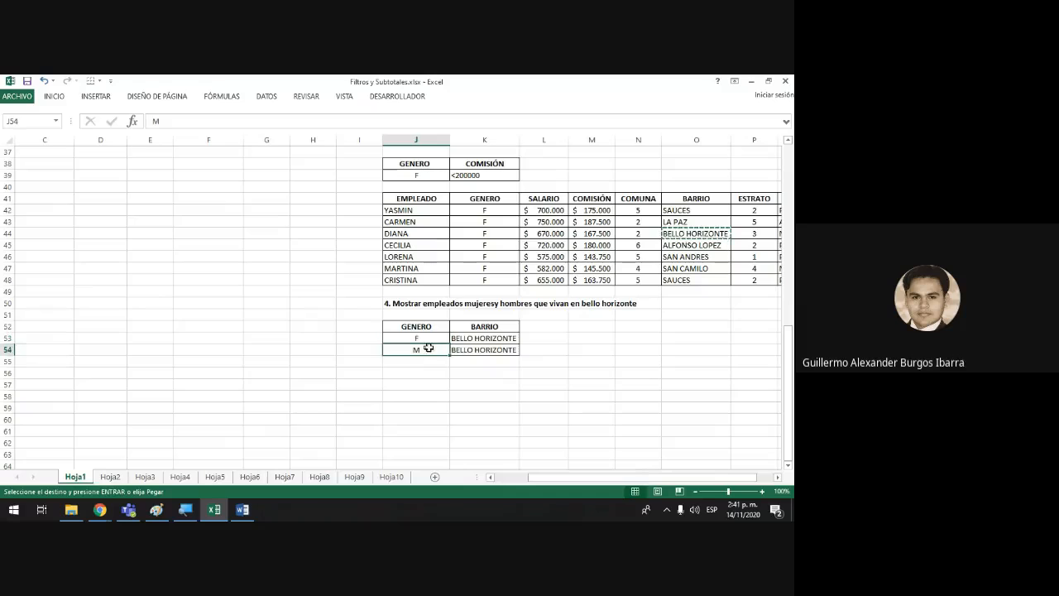
click(469, 342)
click(472, 350)
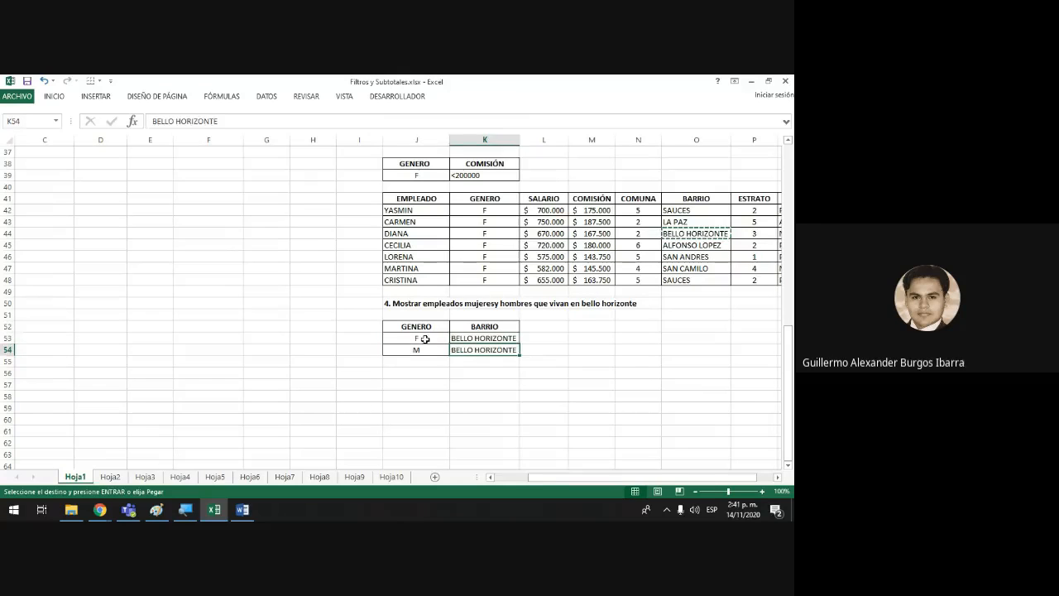
click(417, 338)
click(418, 346)
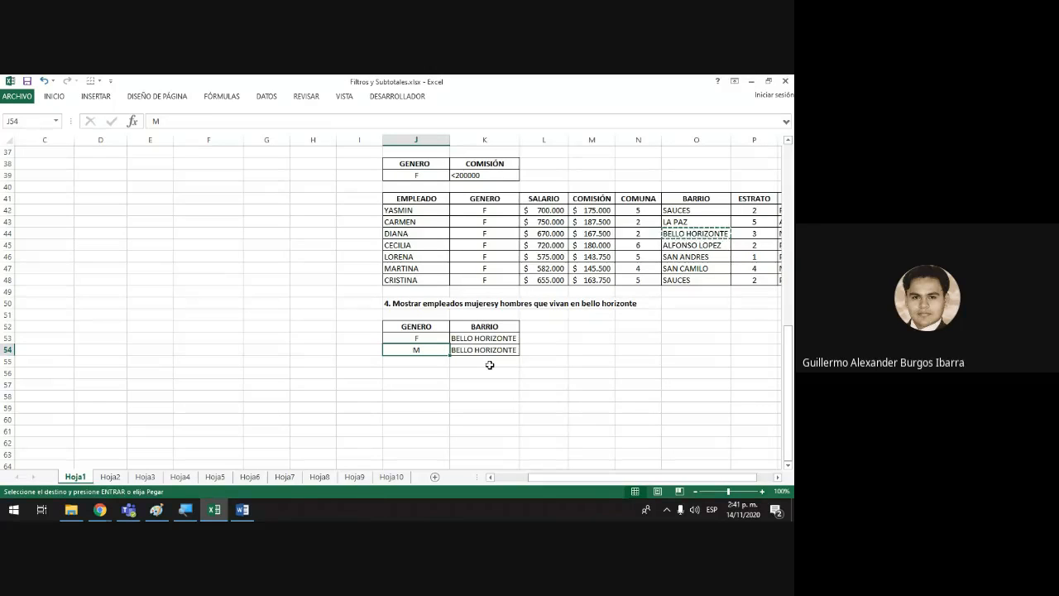
- Start an advanced filter on the employee table A1:H35 with the results copied to another location
scroll(489, 365, up, 1)
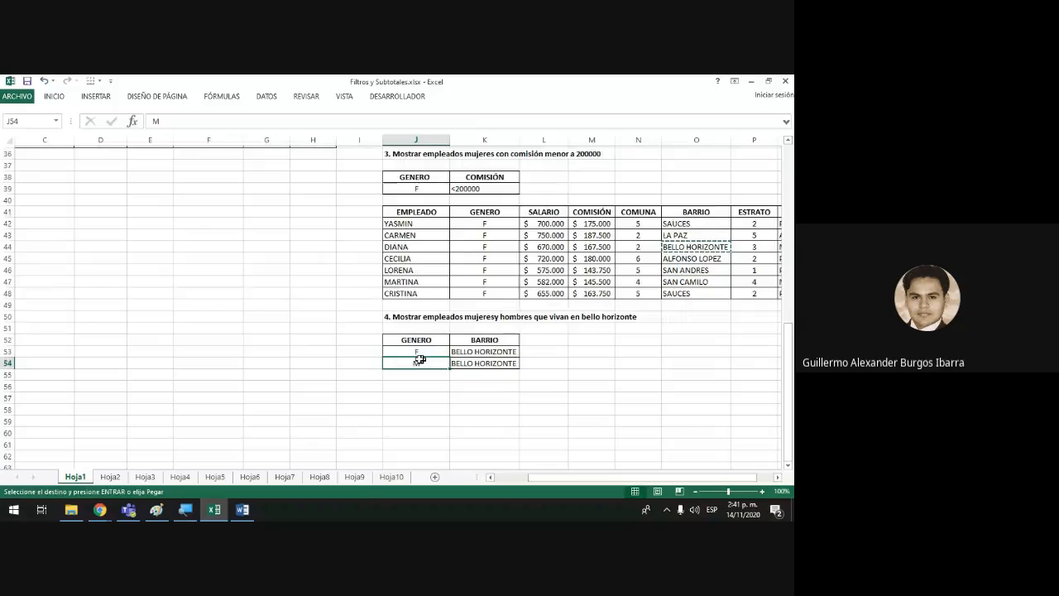
scroll(421, 359, up, 6)
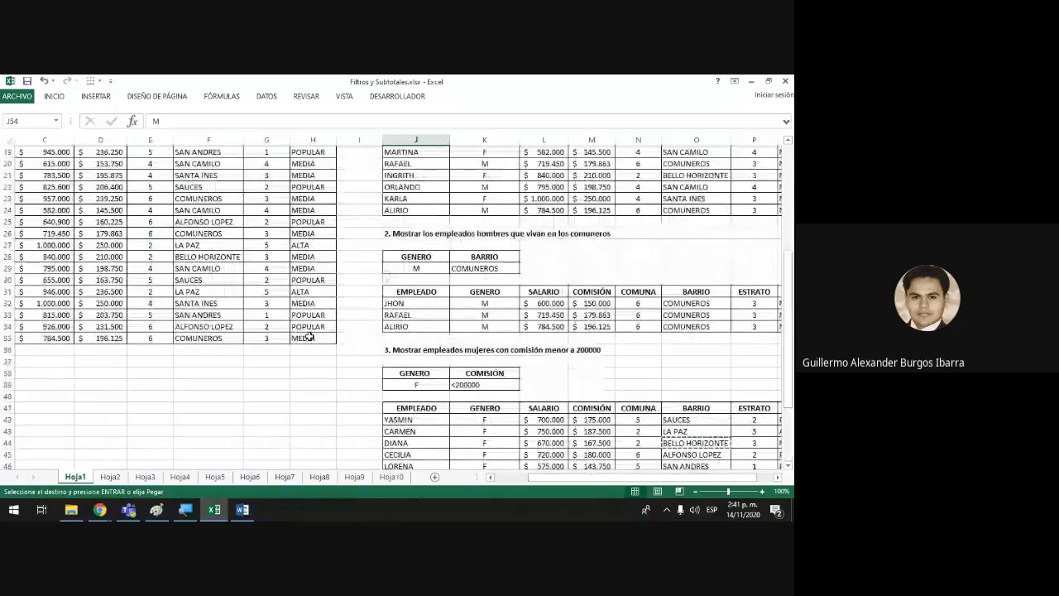
drag(308, 336, 25, 151)
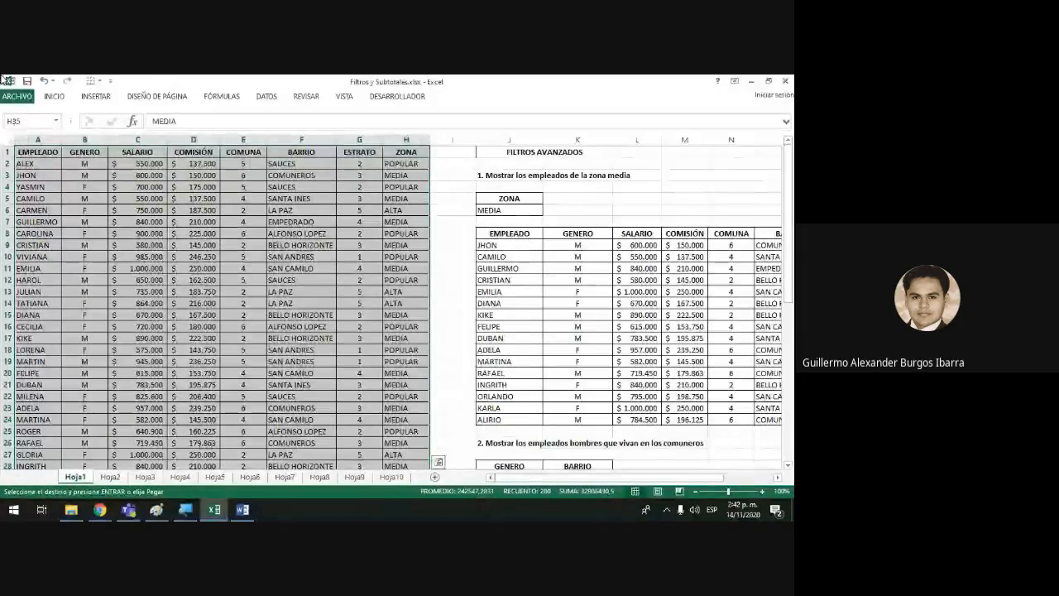
click(273, 97)
click(341, 137)
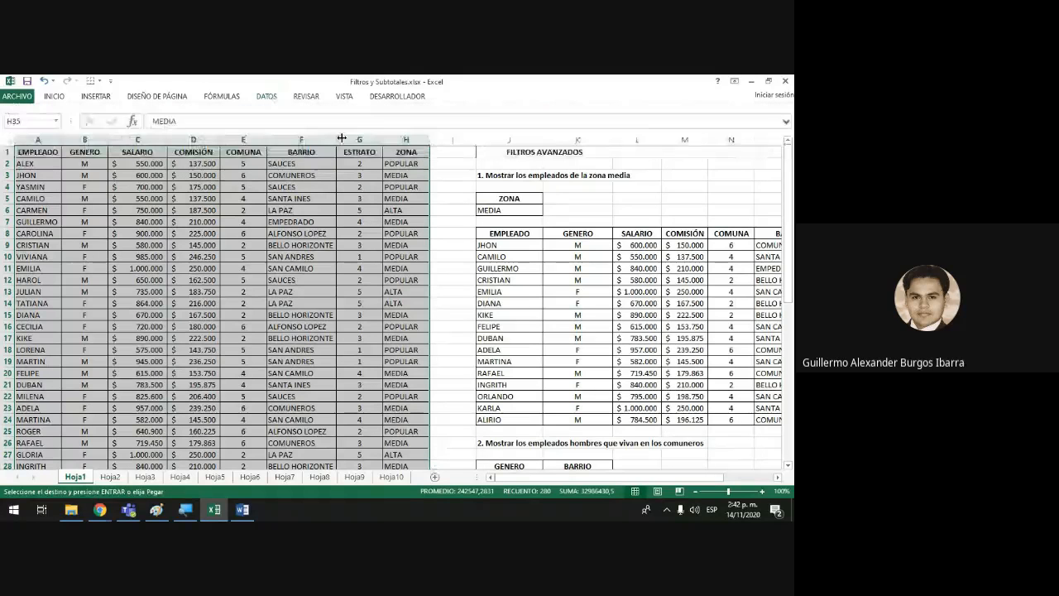
drag(166, 311, 353, 275)
scroll(333, 357, down, 14)
click(287, 312)
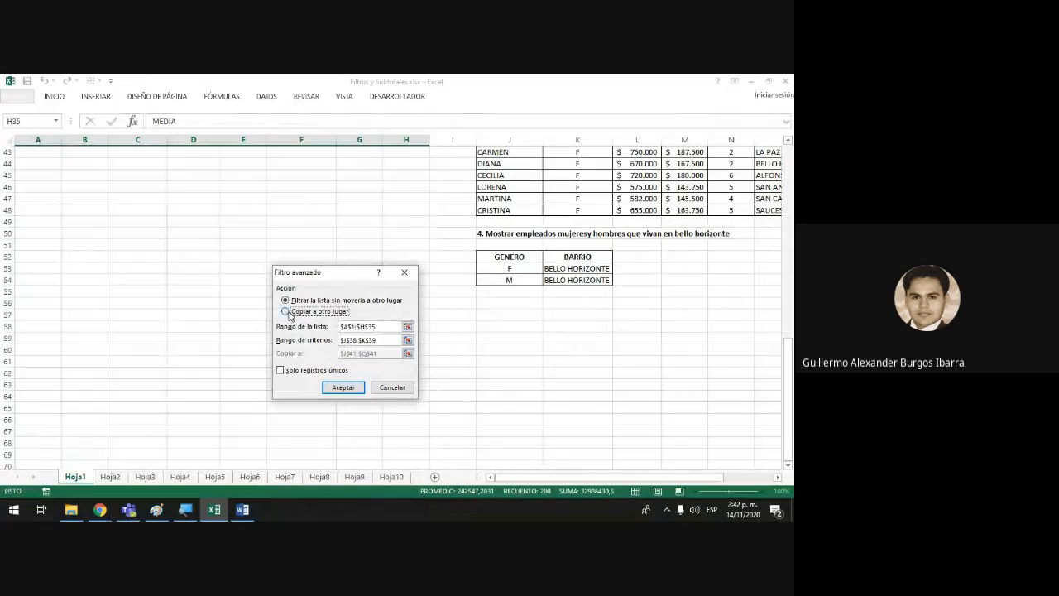
- Set the advanced filter's criteria range to J52:K54, covering the GENERO and BARRIO headers and both criteria rows
click(380, 339)
key(BackSpace)
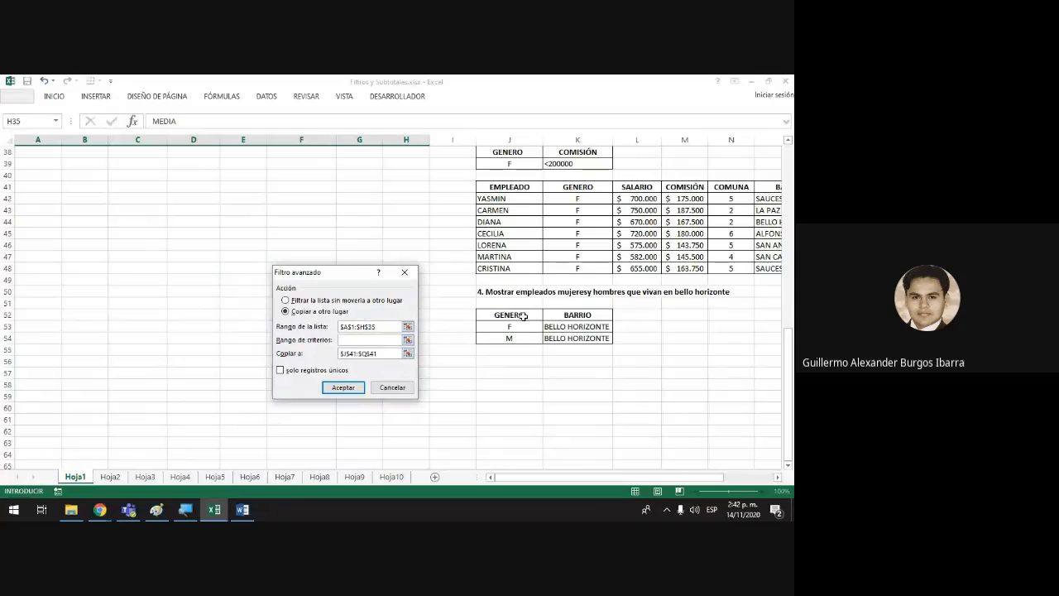
drag(523, 316, 575, 351)
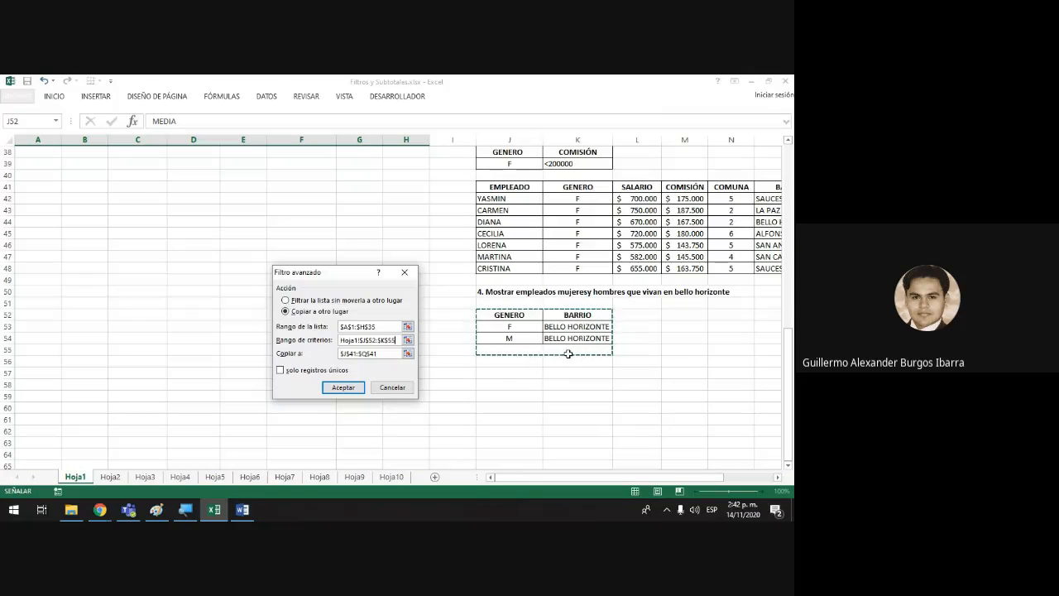
key(BackSpace)
text(4)
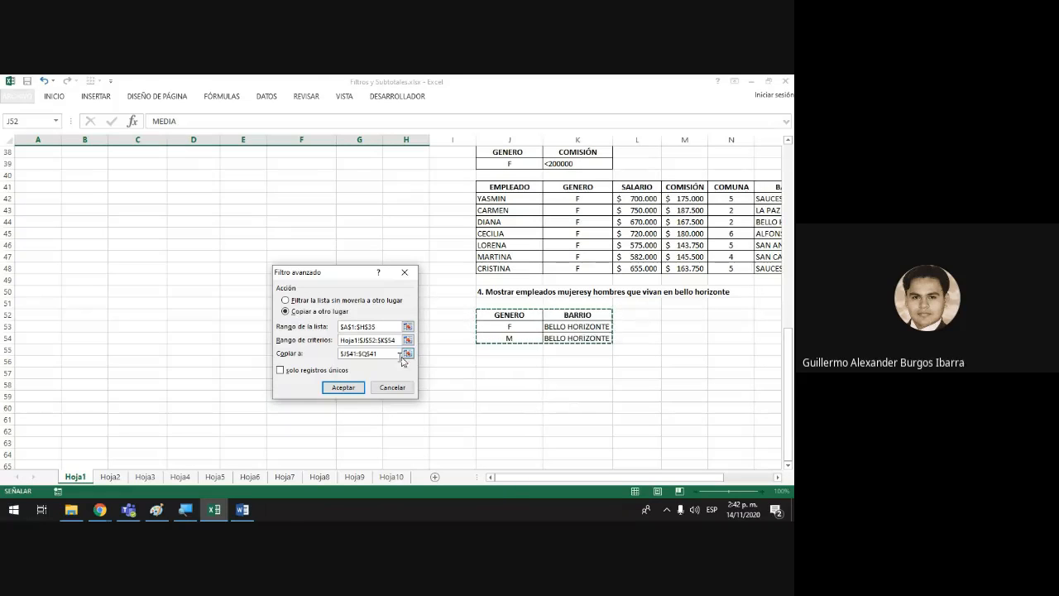
- Set the filter's copy destination to J56 and run the advanced filter
key(Tab)
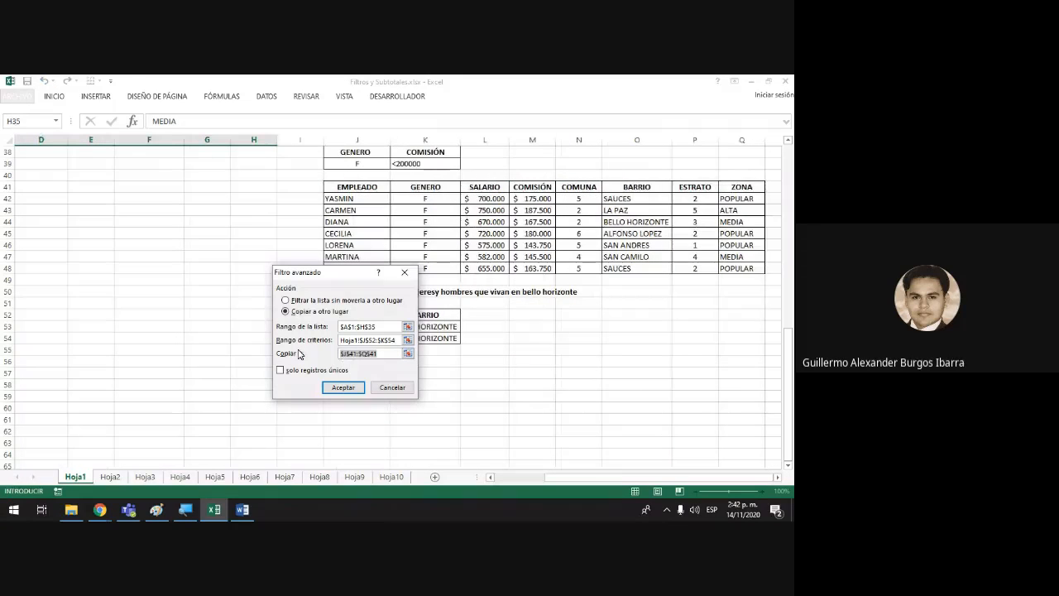
key(Delete)
drag(340, 276, 154, 248)
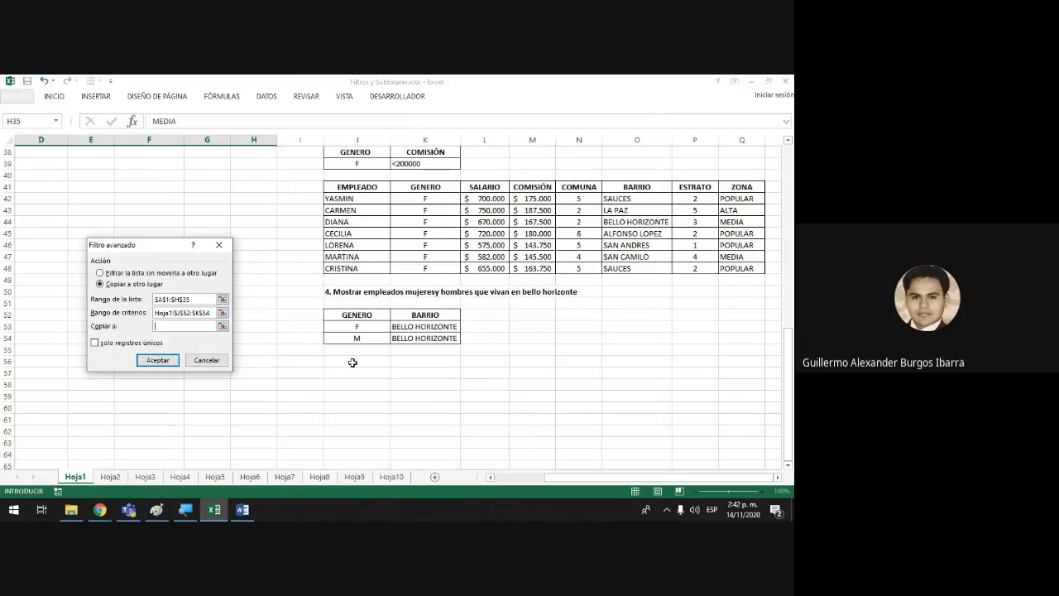
click(353, 363)
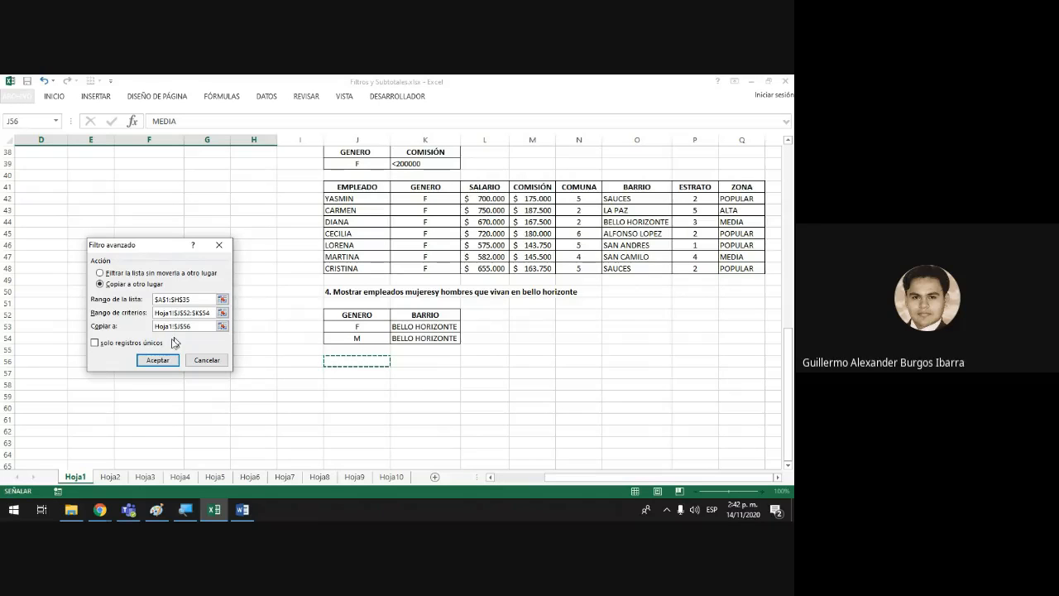
click(158, 361)
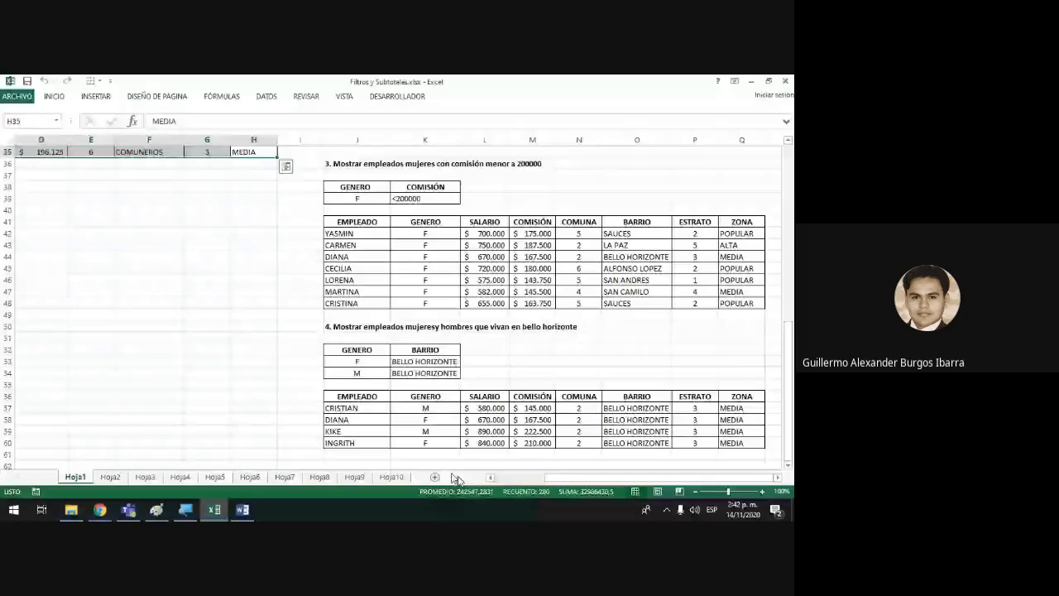
- Check the BARRIO and GENERO values of the filtered employees in rows 57 to 60 against the fourth exercise's criteria
scroll(483, 434, down, 2)
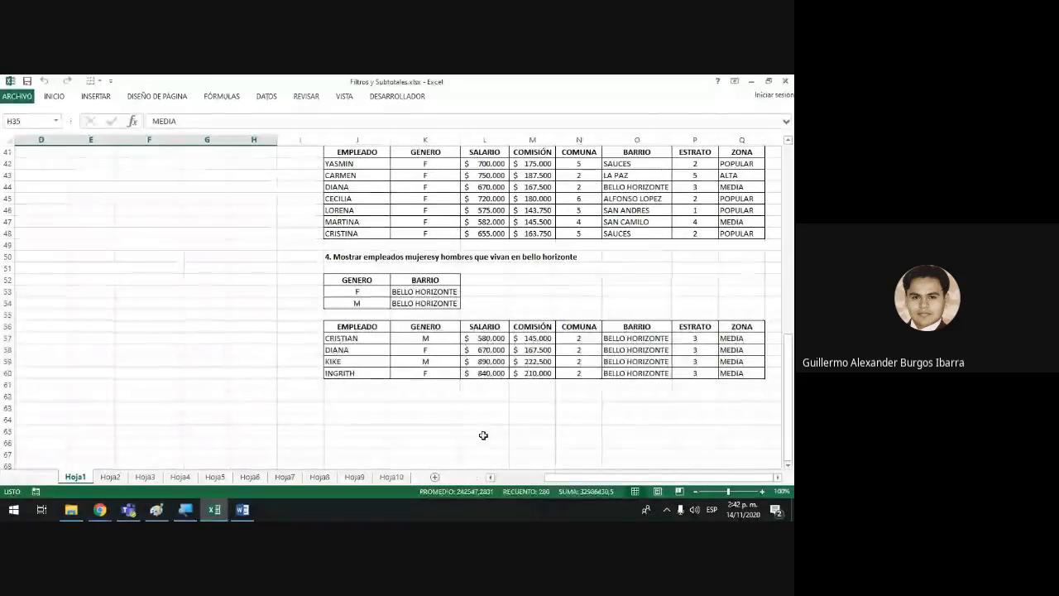
drag(664, 336, 654, 373)
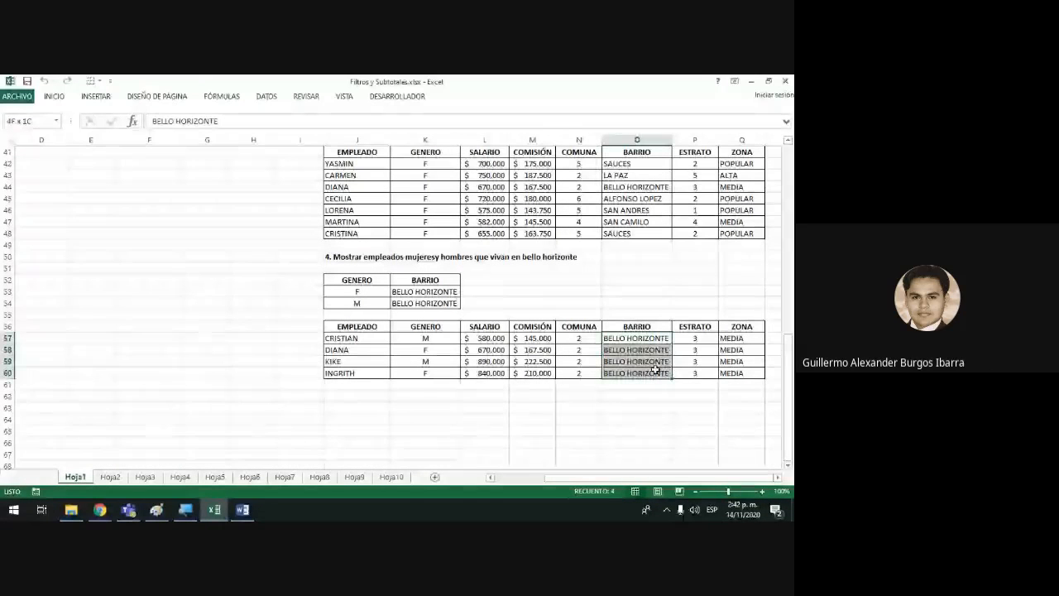
click(426, 351)
click(427, 363)
text(M)
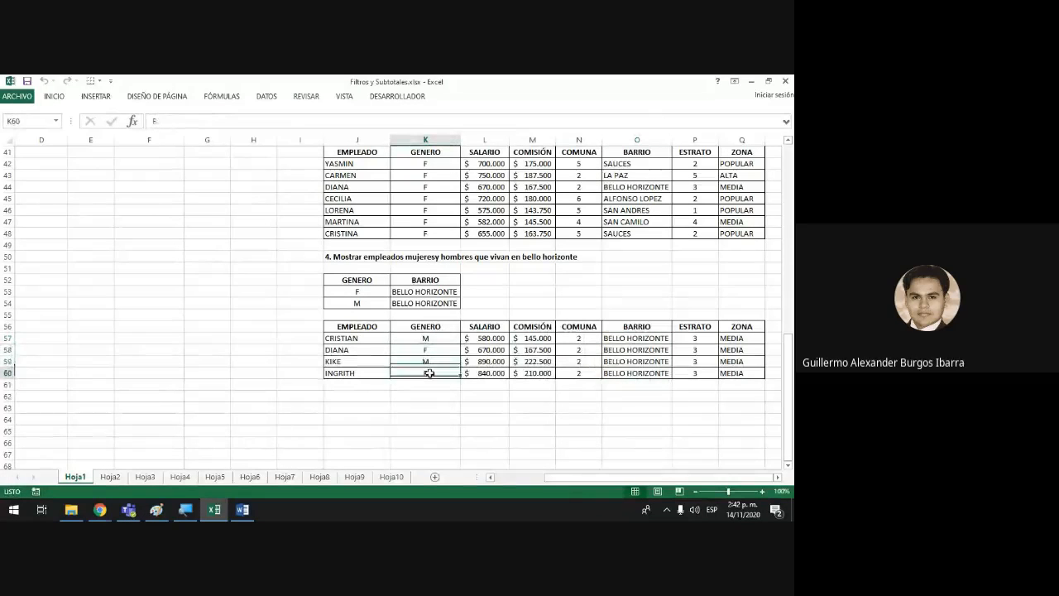
key(Return)
click(441, 338)
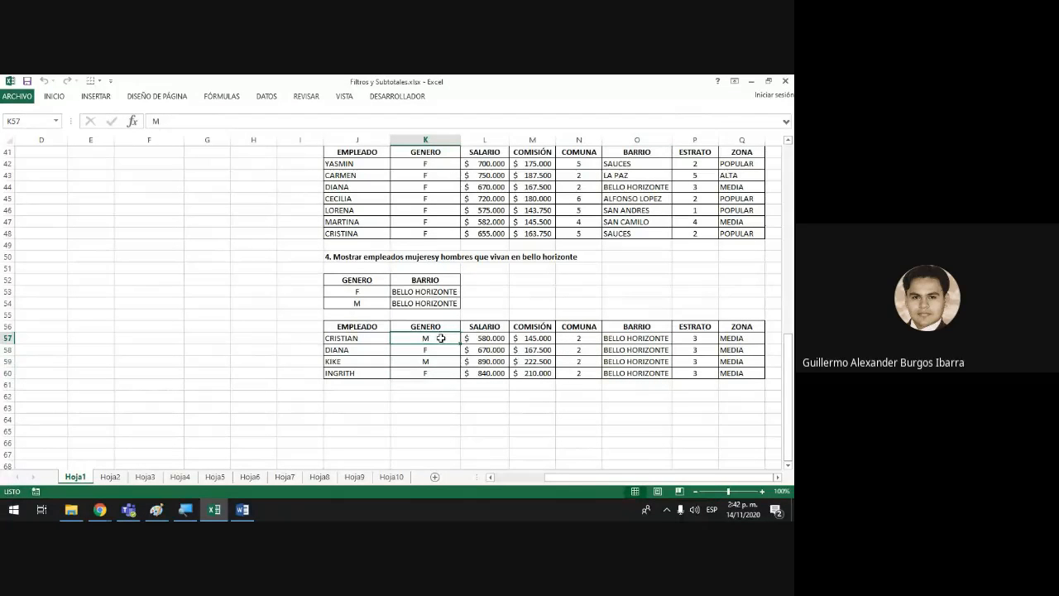
- Compare the GENERO and BARRIO pair of each employee row by row, from row 57 down to row 60
ctrl+click(649, 340)
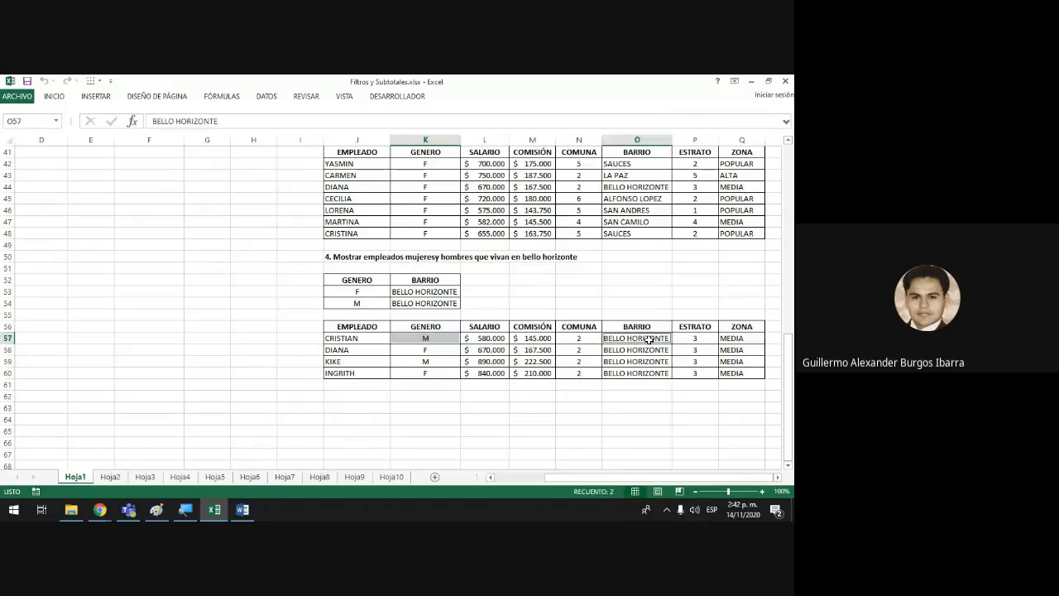
ctrl+click(446, 348)
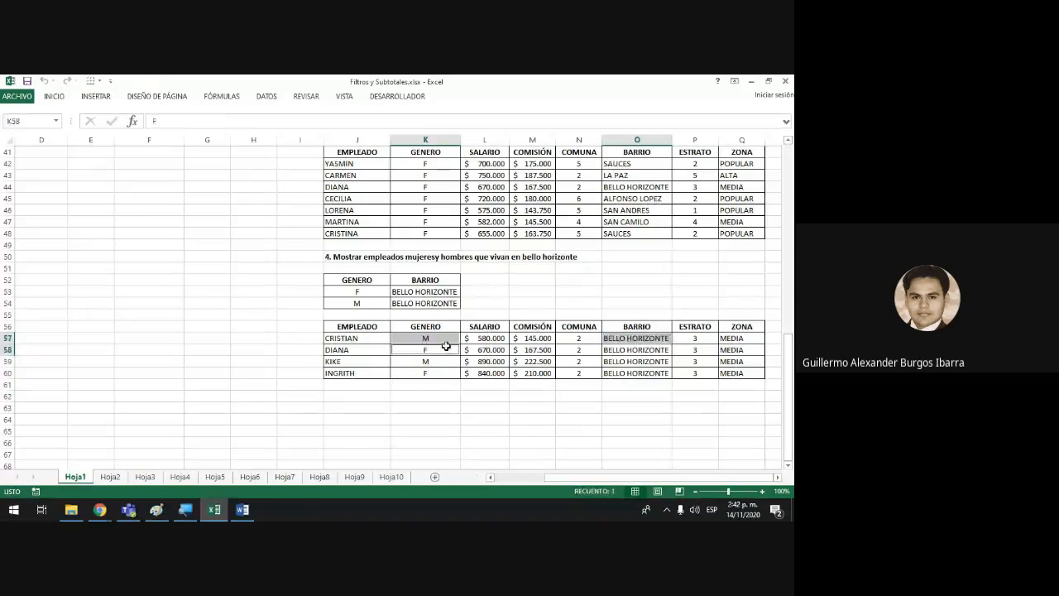
ctrl+click(623, 349)
ctrl+click(454, 361)
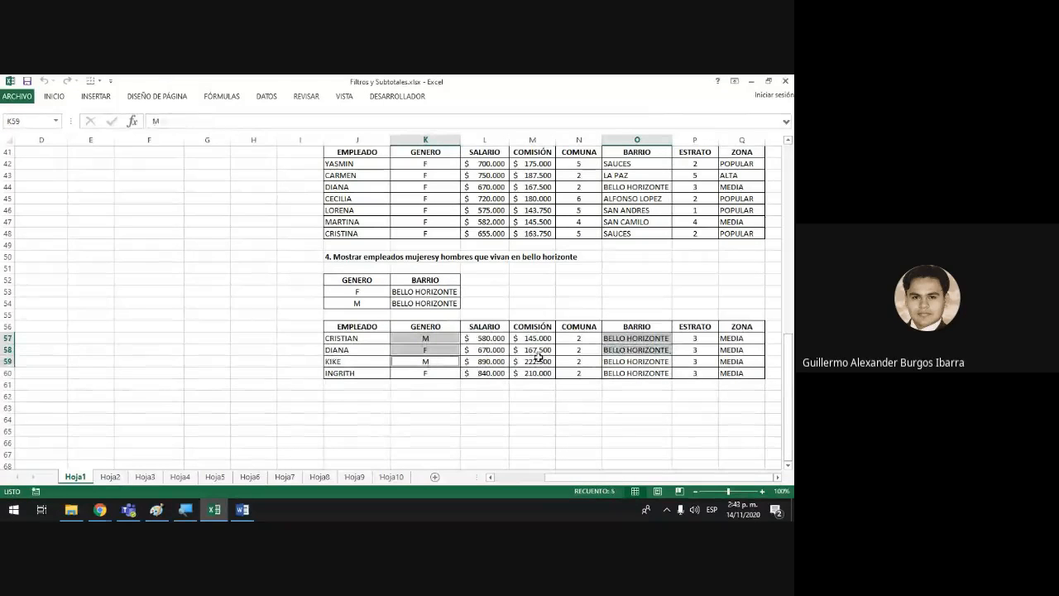
ctrl+click(610, 361)
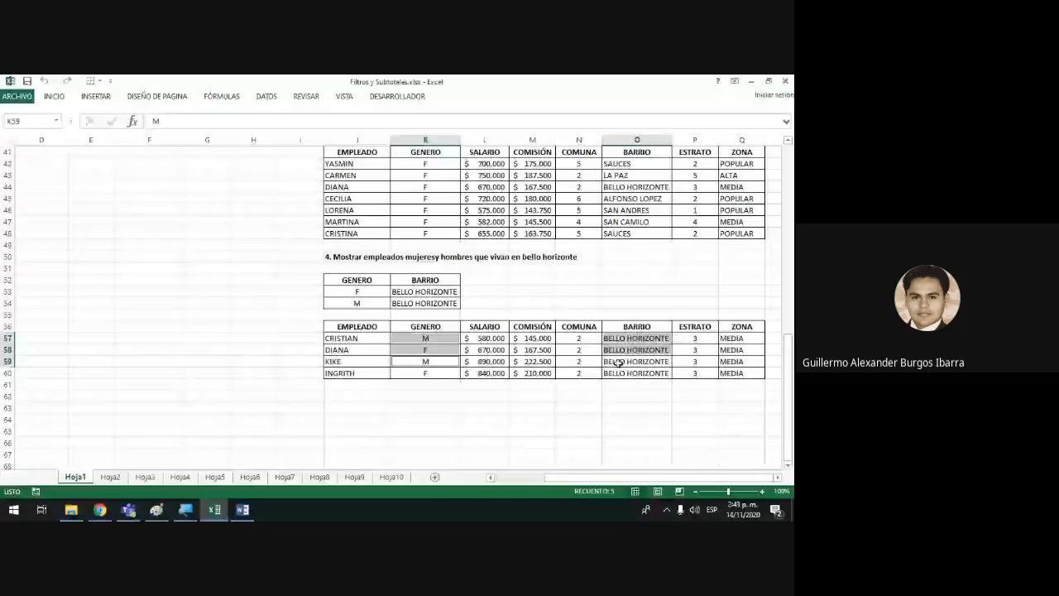
ctrl+click(436, 373)
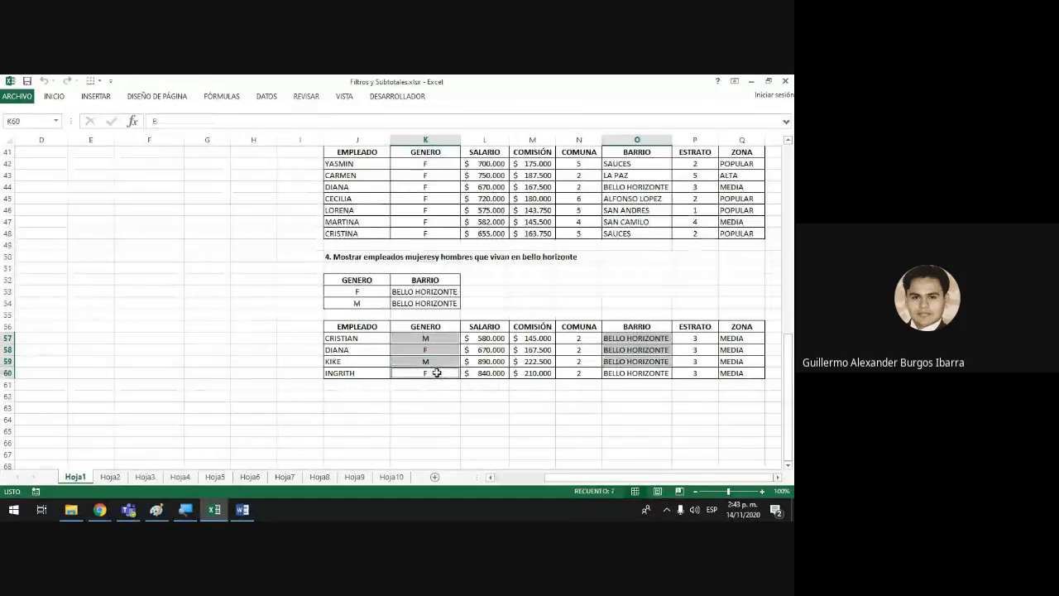
click(637, 409)
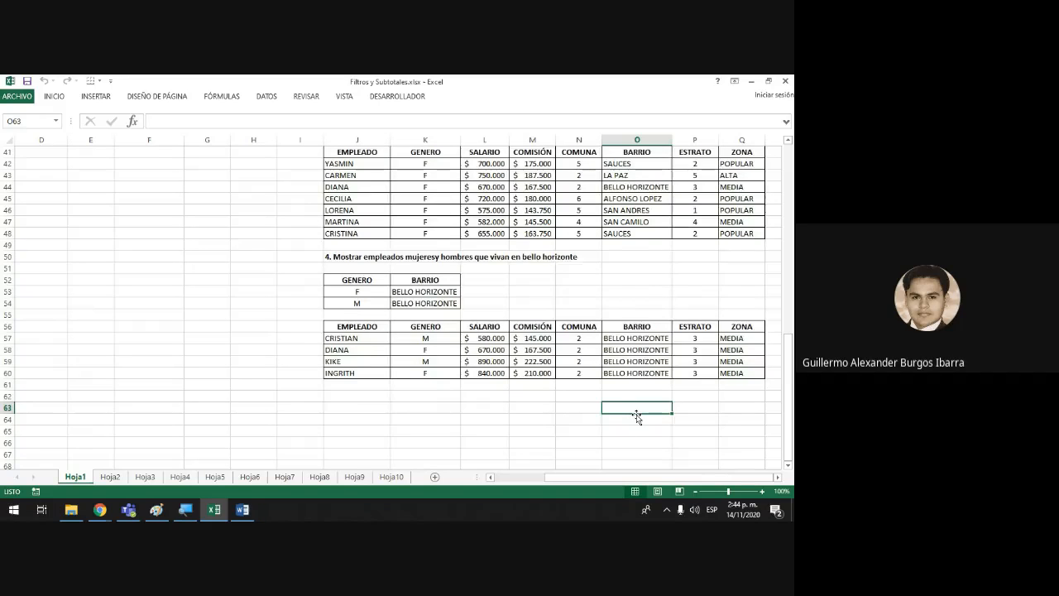
- Enter the bold heading "5. Mostrar empleados que ganen salario entre 1500000 y 2000000" in cell J62
scroll(637, 416, up, 2)
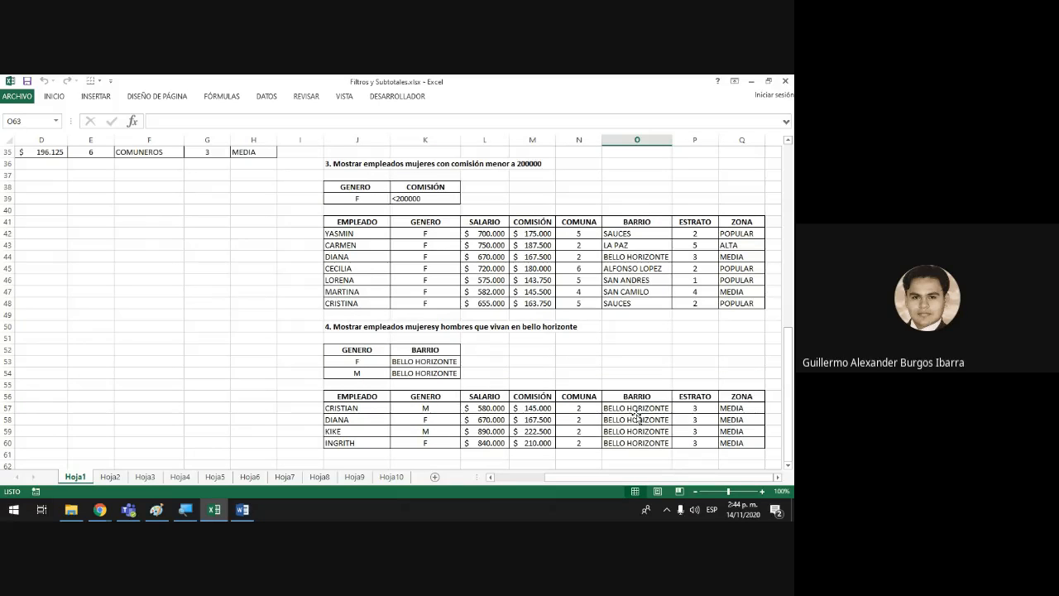
scroll(637, 416, down, 2)
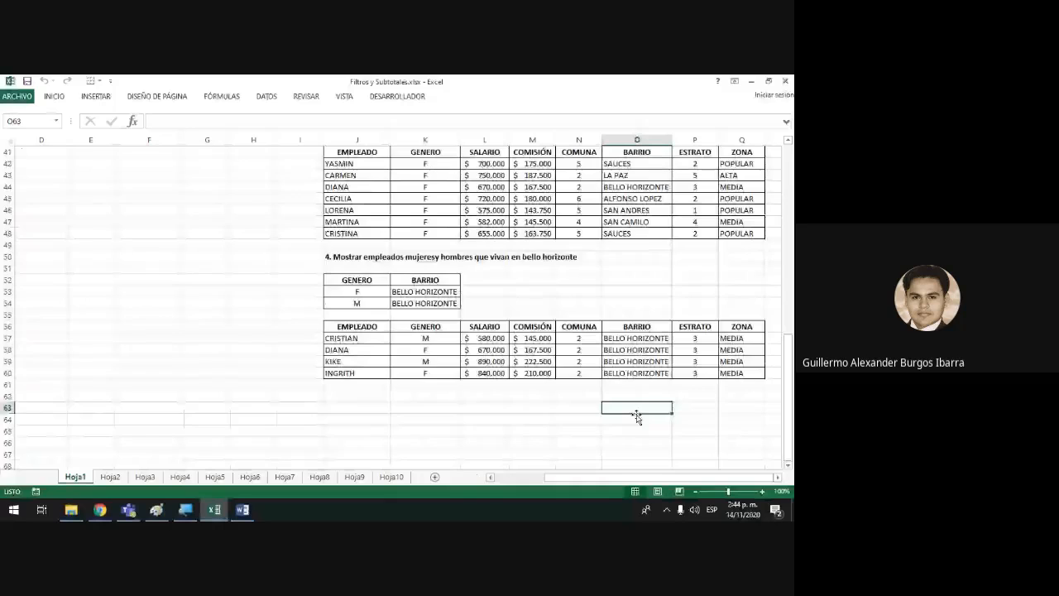
scroll(633, 430, down, 3)
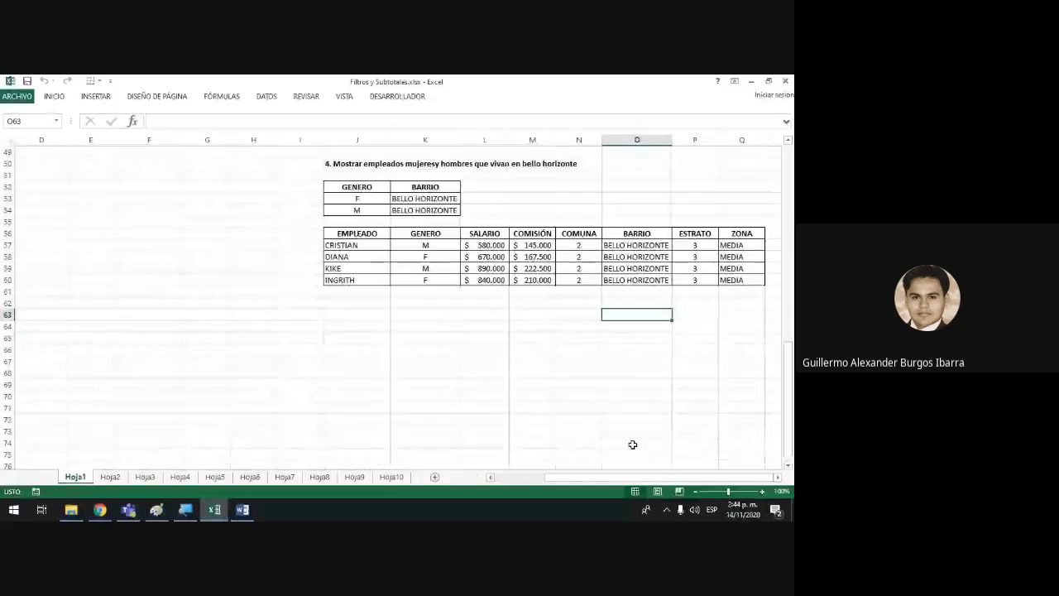
click(366, 303)
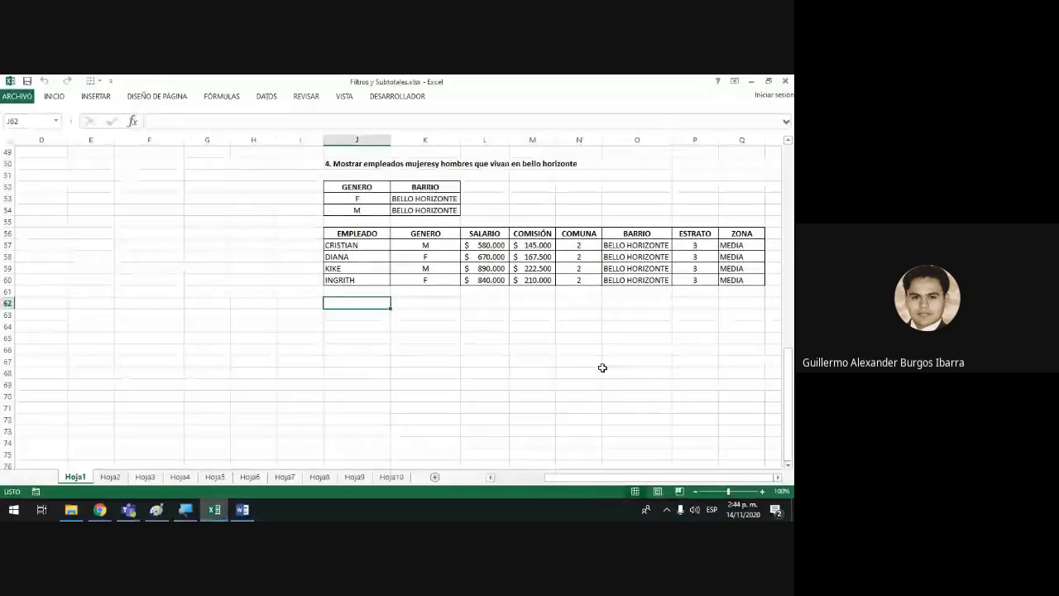
text(5)
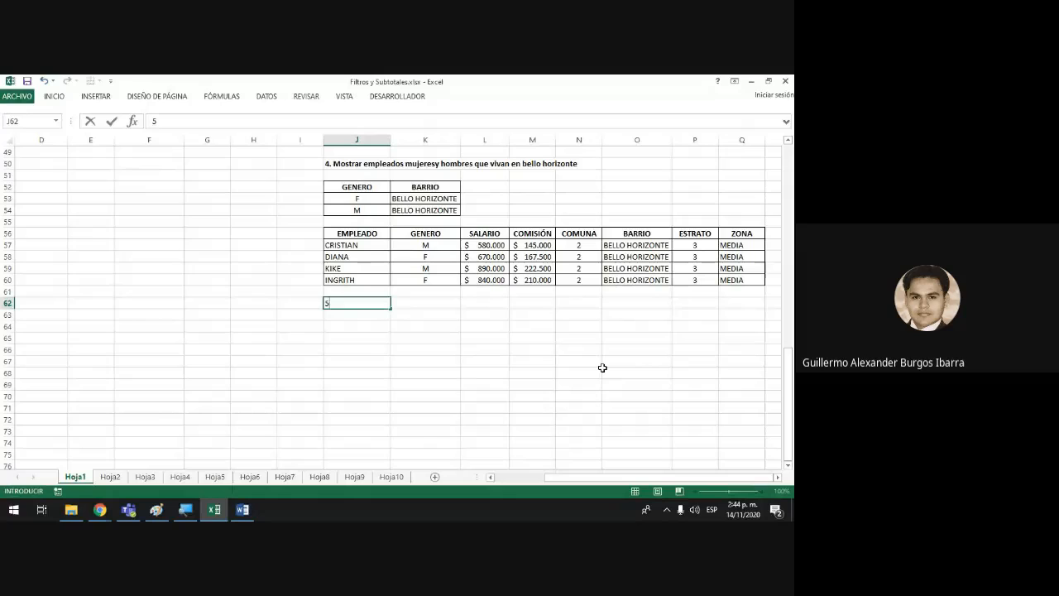
text(. MOstr)
key(BackSpace)
key(BackSpace)
key(BackSpace)
key(BackSpace)
text(ostrar empleado)
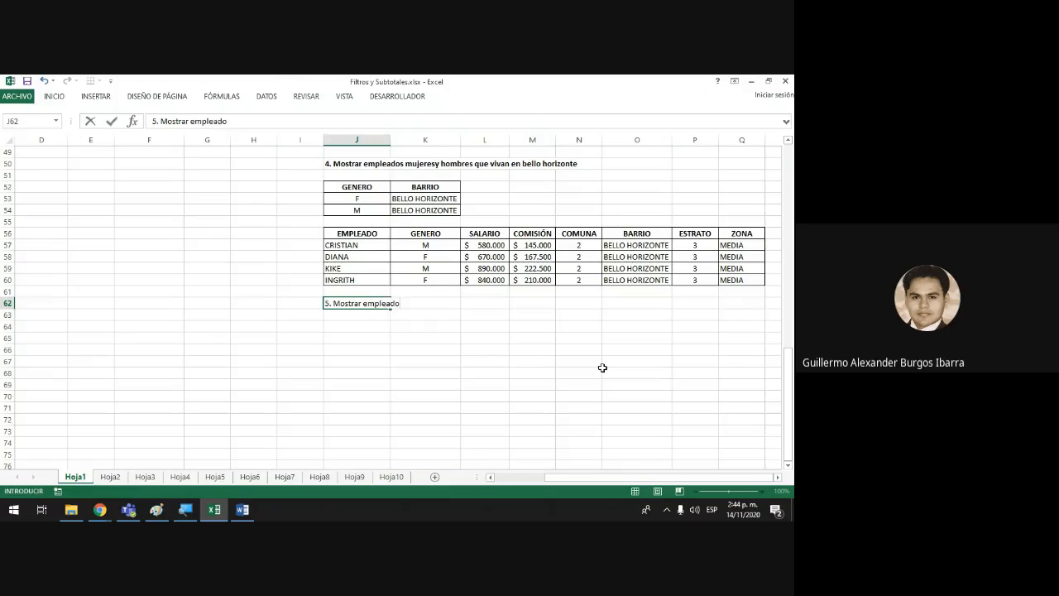
text(s que ganen salario)
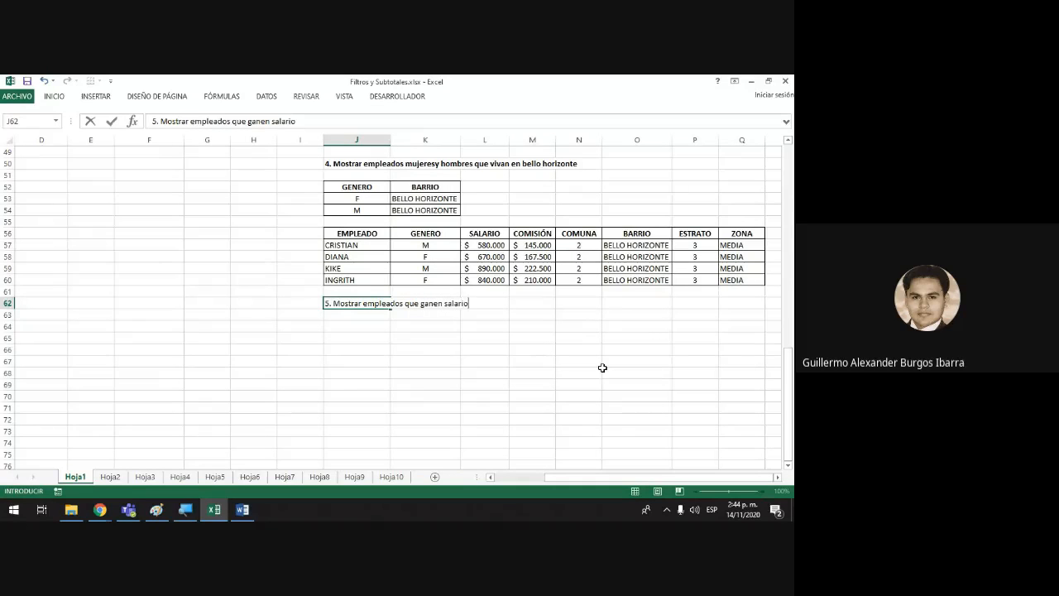
text( entre 1500000 y )
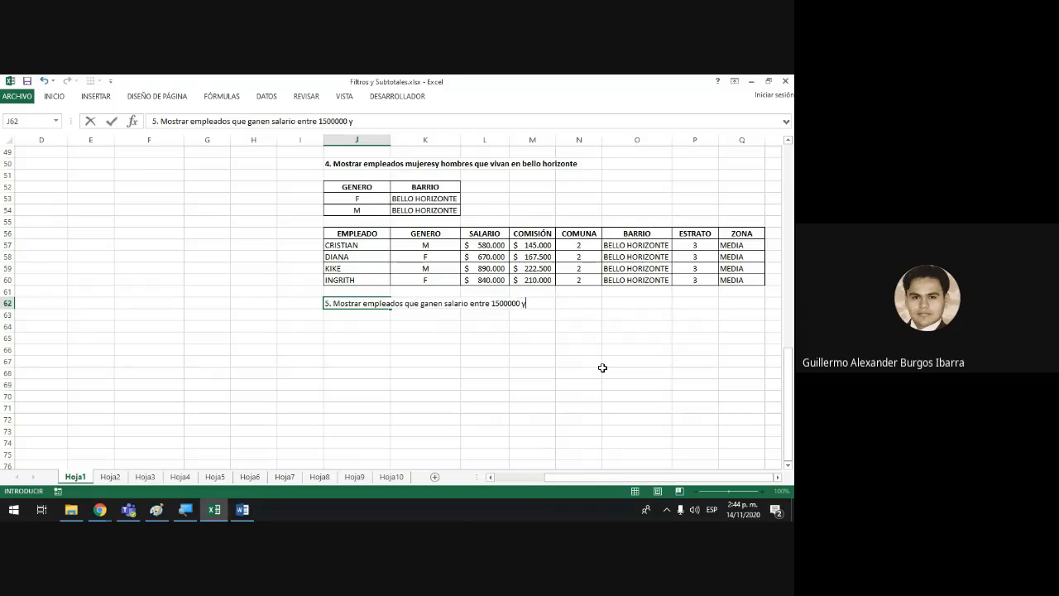
text(2000000)
key(Return)
key(Up)
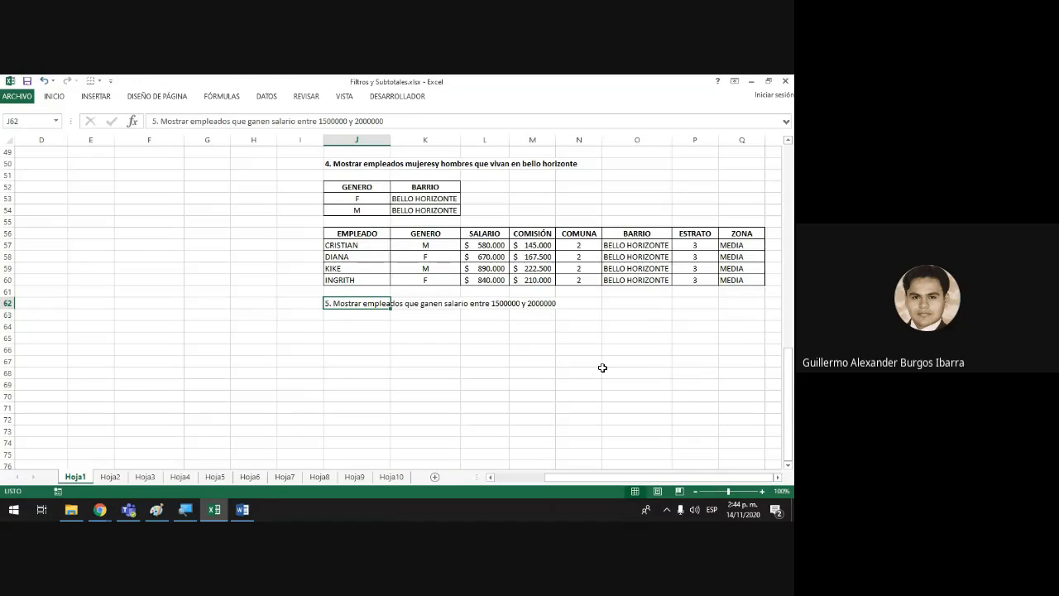
key(ctrl+n)
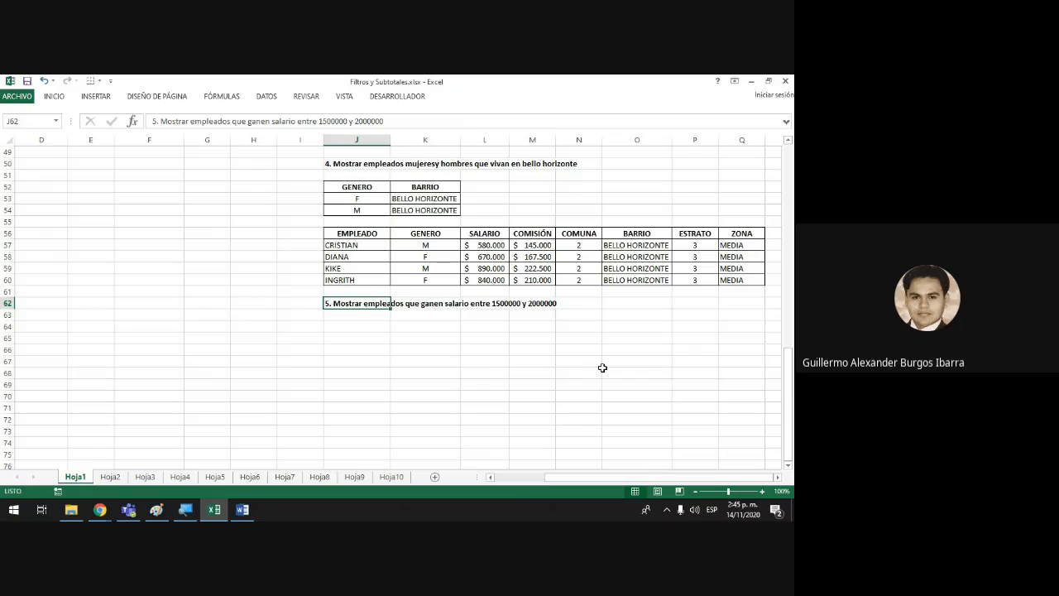
- Examine the lower and upper salary limits stated in the fifth exercise's heading
key(Down)
key(Down)
key(Down)
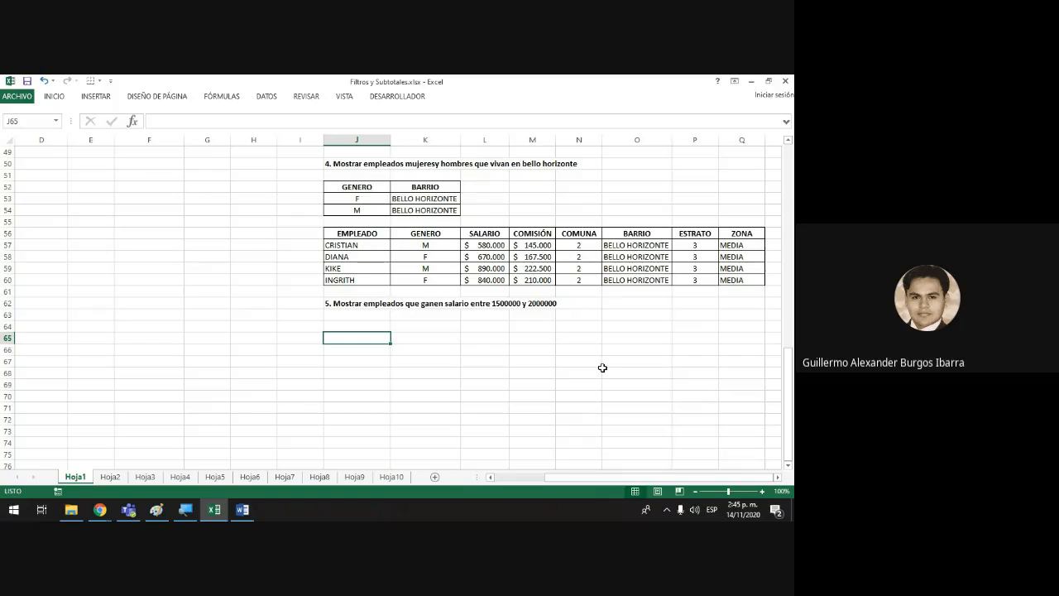
mouse_move(515, 303)
mouse_down()
mouse_move(490, 302)
mouse_move(504, 302)
mouse_up()
click(505, 303)
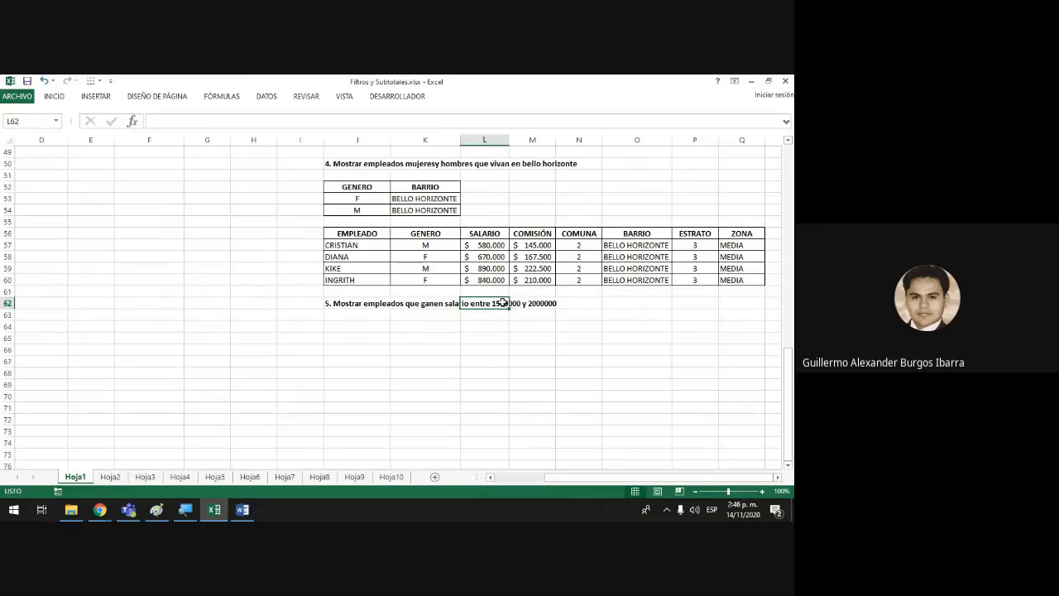
drag(512, 303, 557, 303)
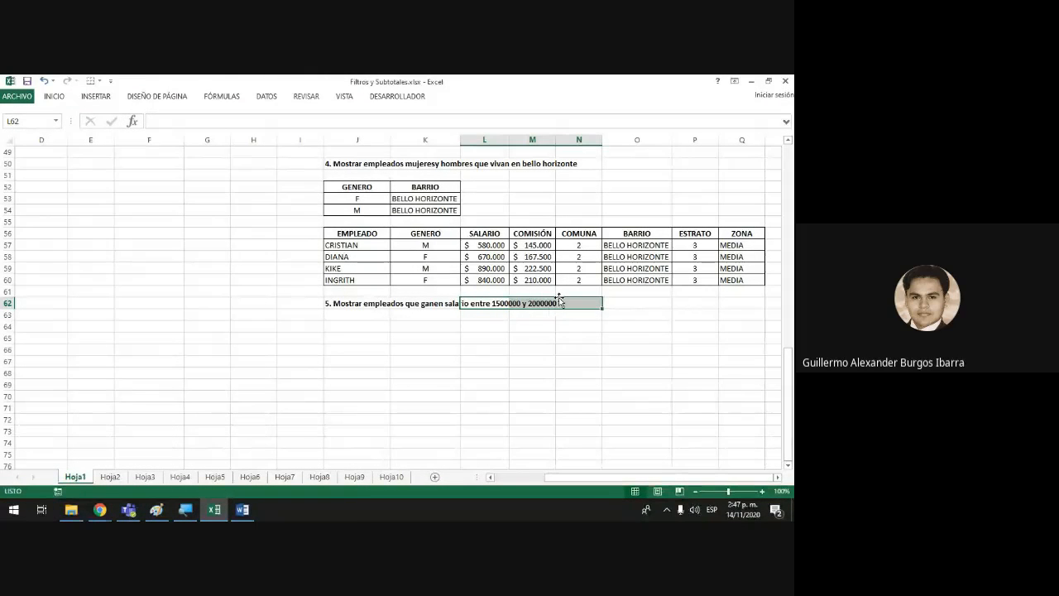
click(528, 350)
click(502, 304)
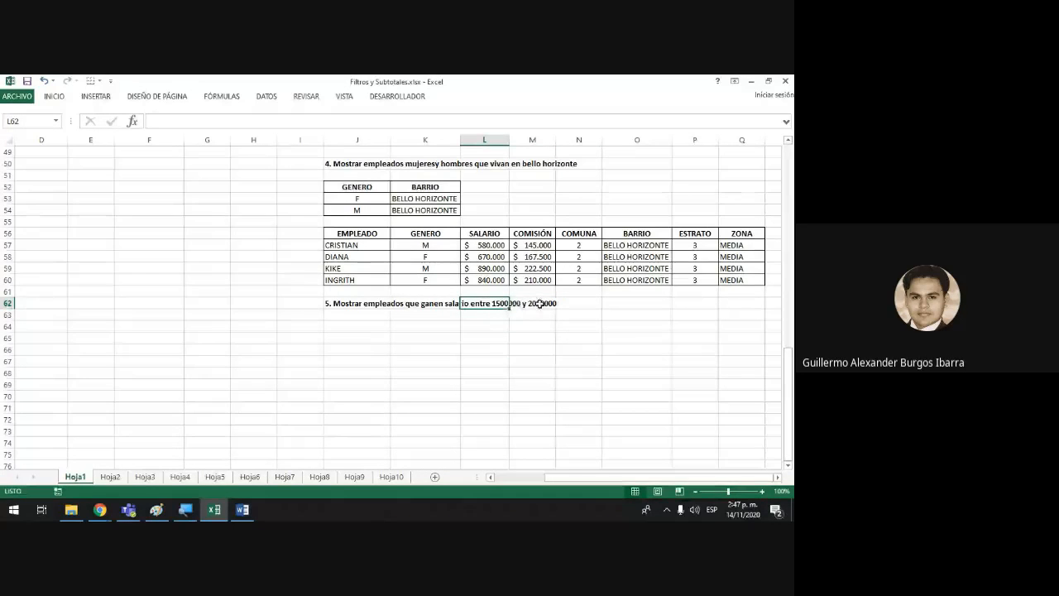
click(540, 303)
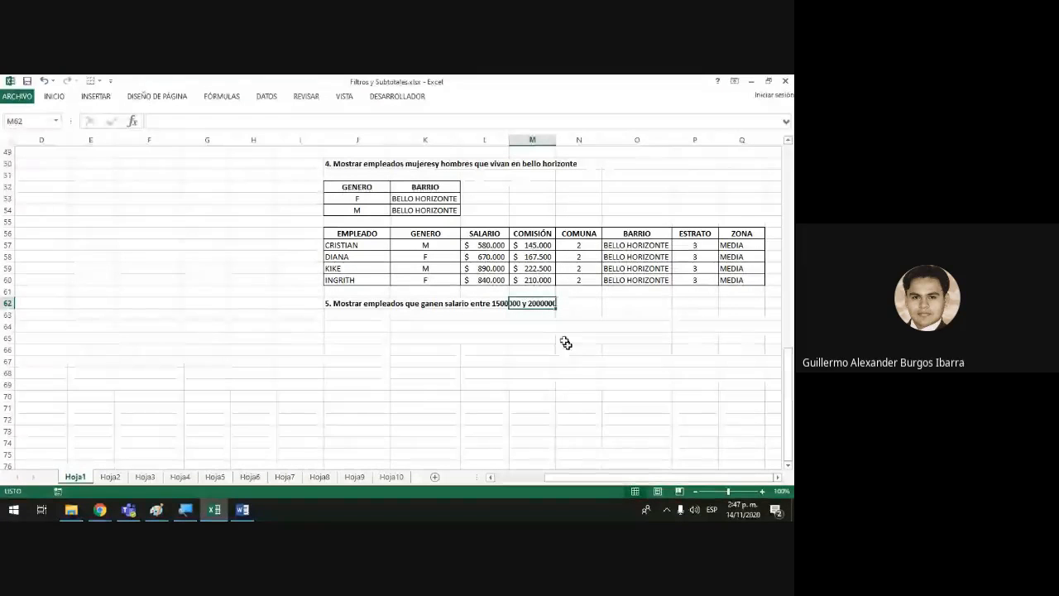
click(500, 314)
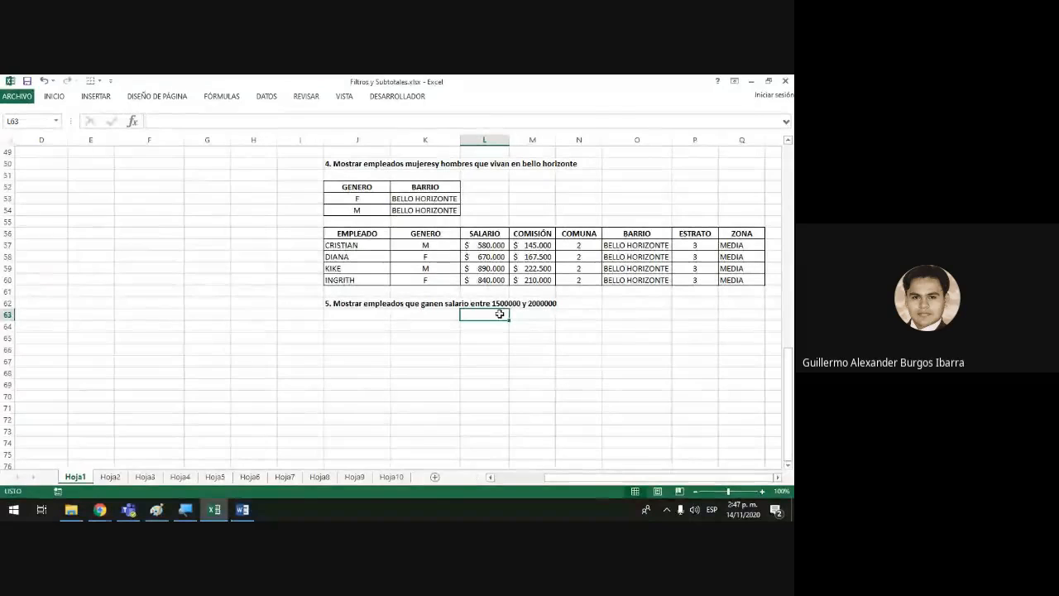
click(560, 314)
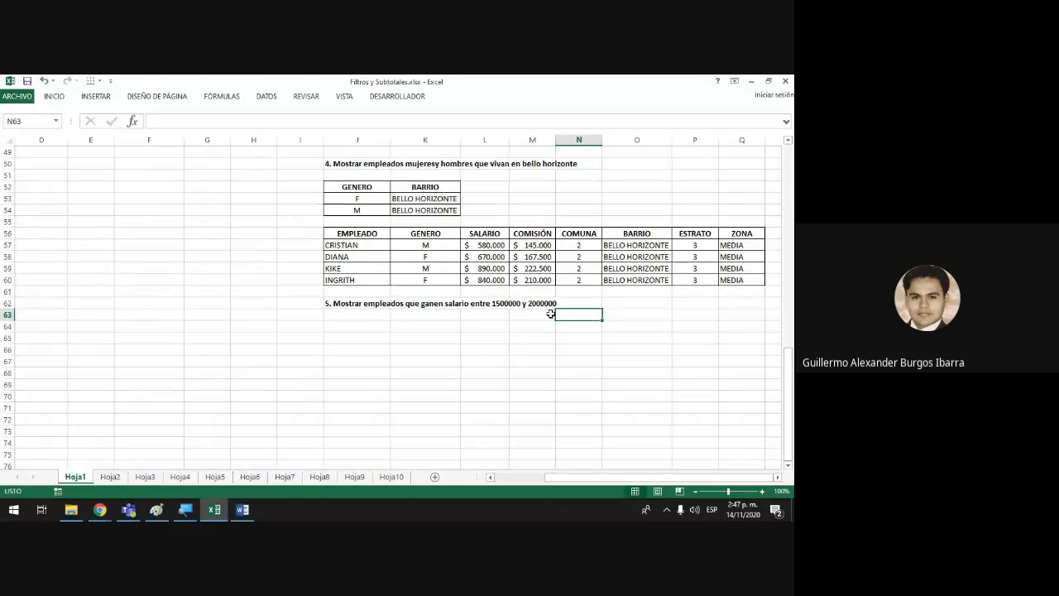
- Copy the SALARIO header from L56 into both J64 and K64 as the fifth exercise's criteria headers
click(498, 234)
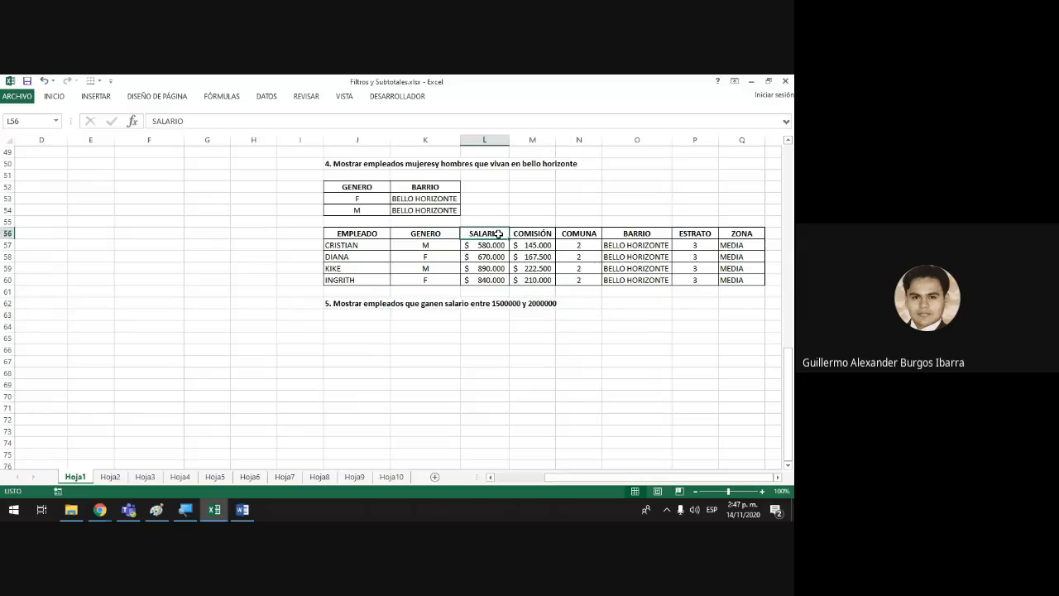
key(ctrl+c)
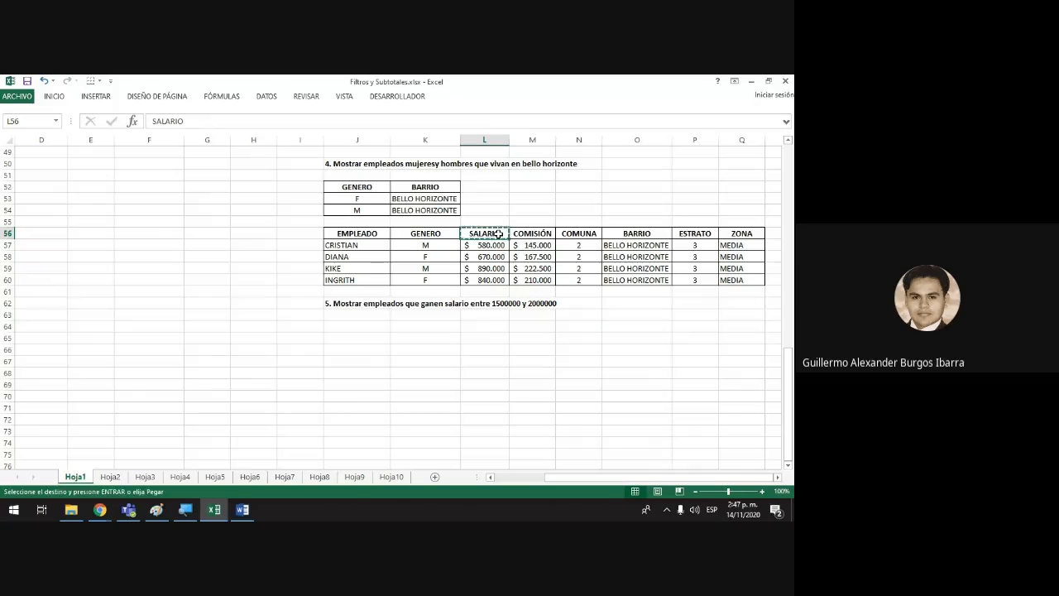
click(370, 326)
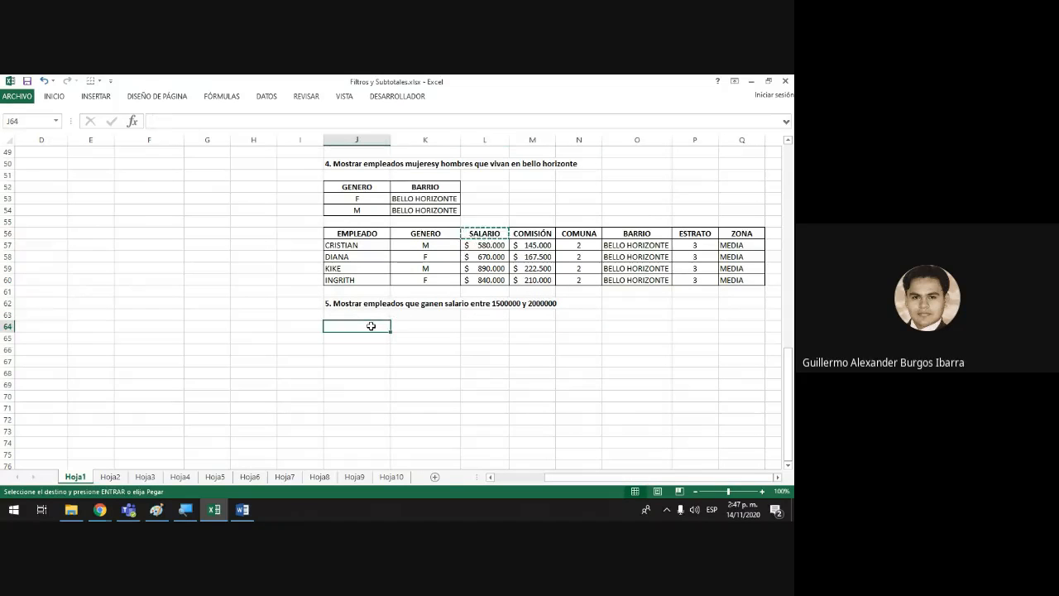
key(ctrl+v)
click(433, 329)
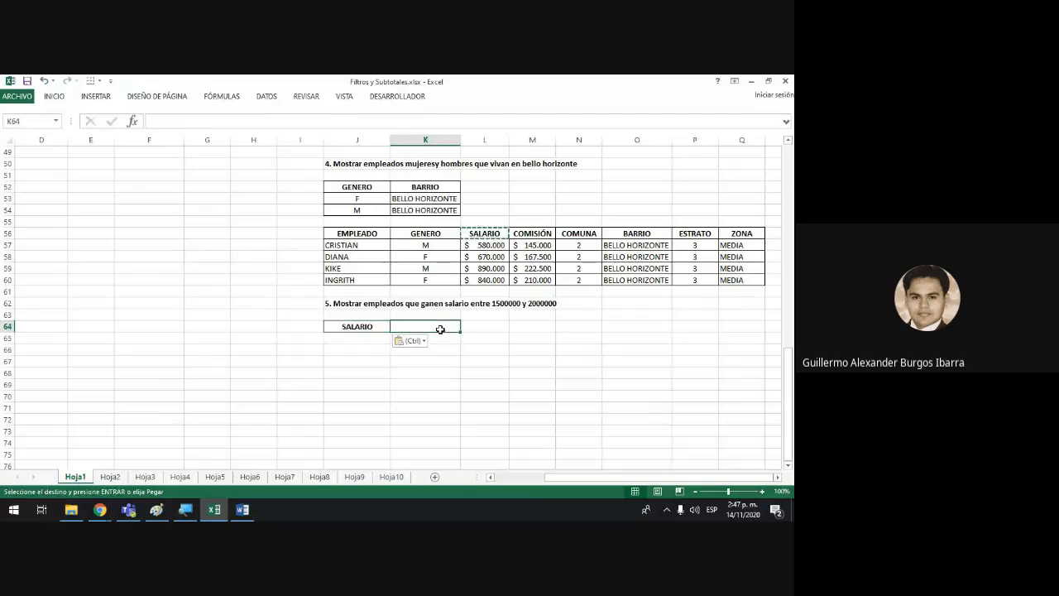
key(ctrl+v)
click(513, 382)
- Add borders to the empty criteria cells J65:K65 below the two SALARIO headers
drag(370, 341, 418, 339)
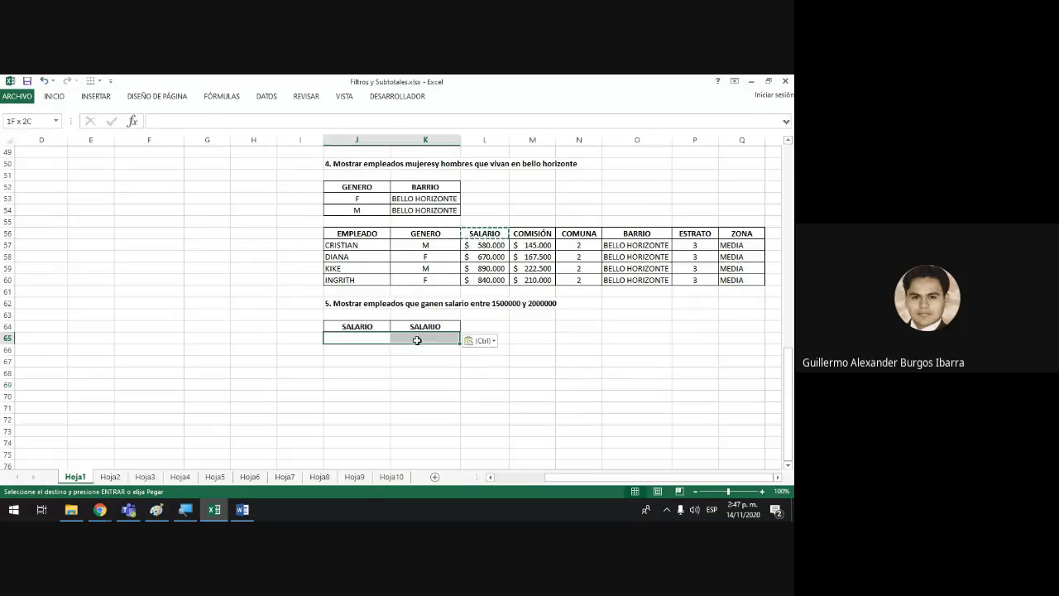
click(53, 96)
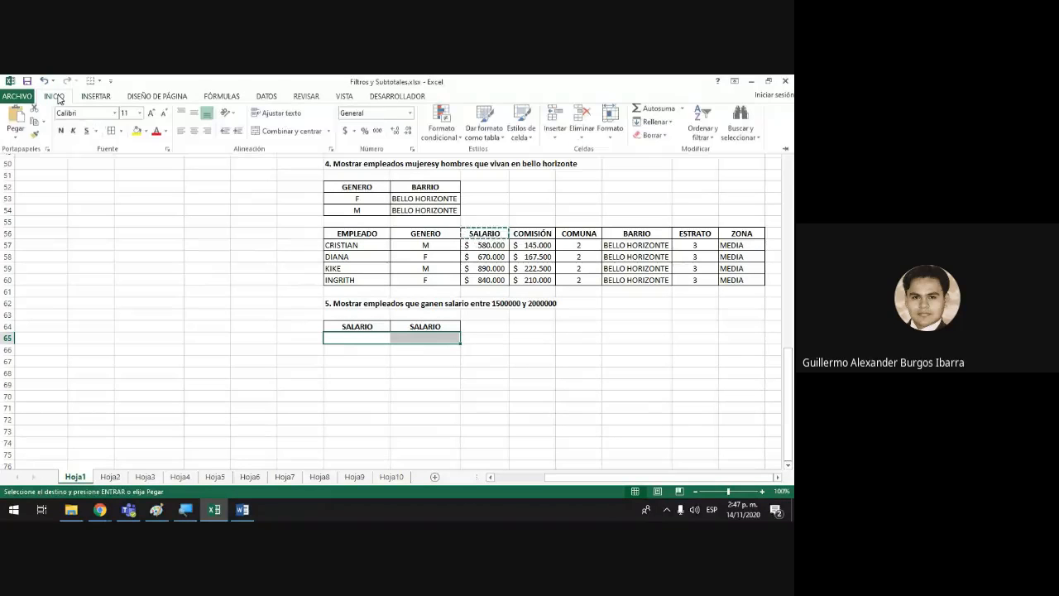
click(522, 362)
- Enter the salary criteria >=1500000 in J65 and <=2000000 in K65
click(355, 338)
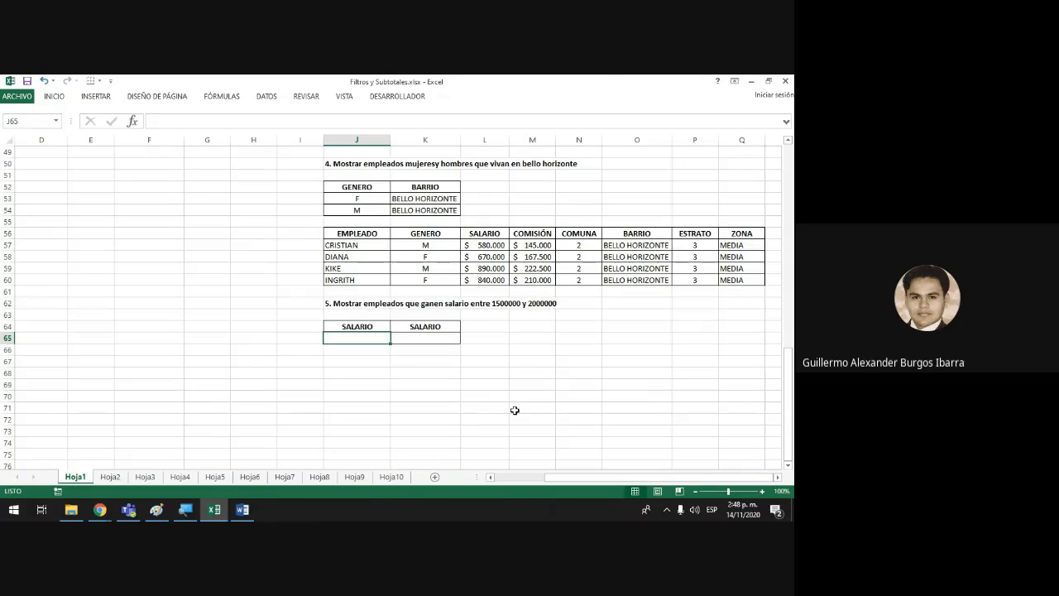
text(>)
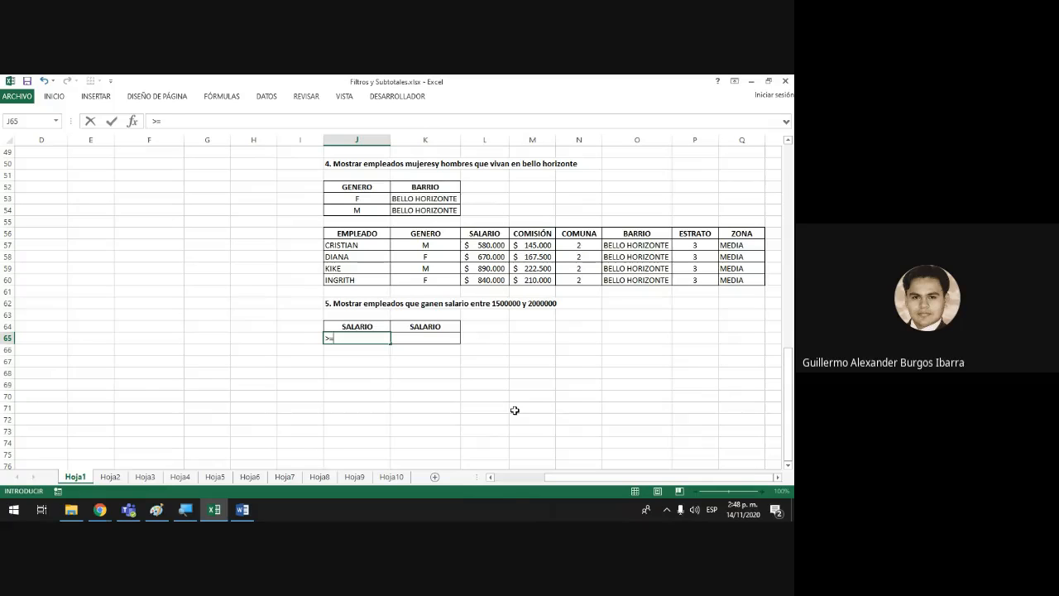
text(=1500000)
key(Tab)
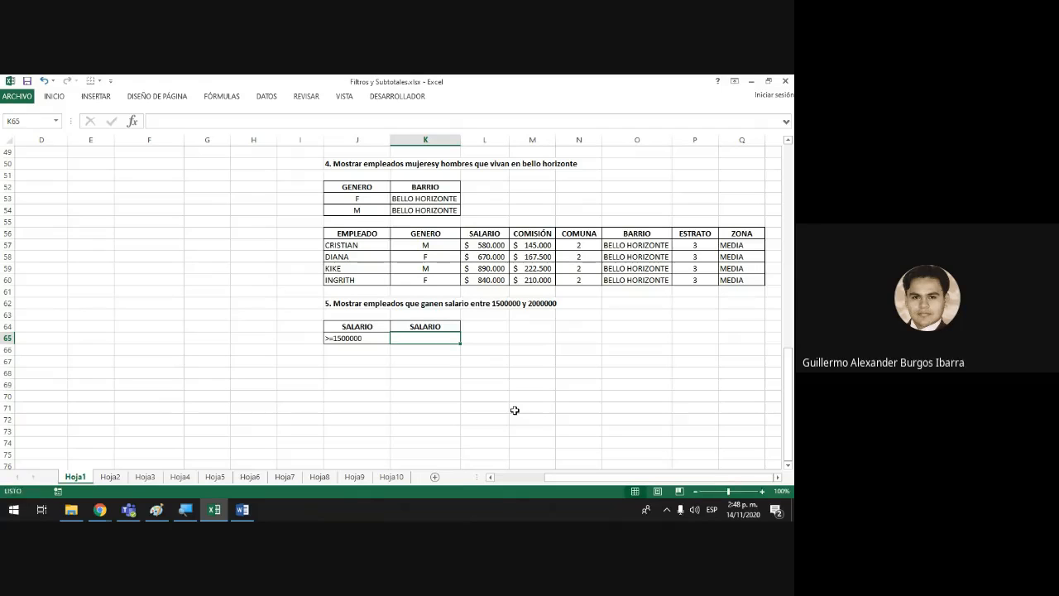
text(<)
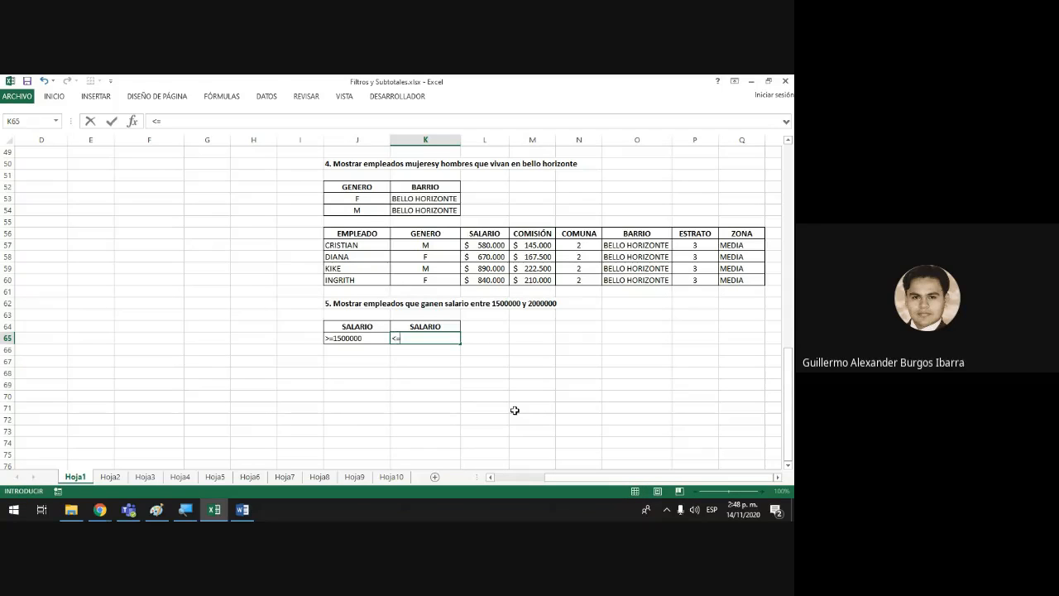
text(=2000000)
key(Left)
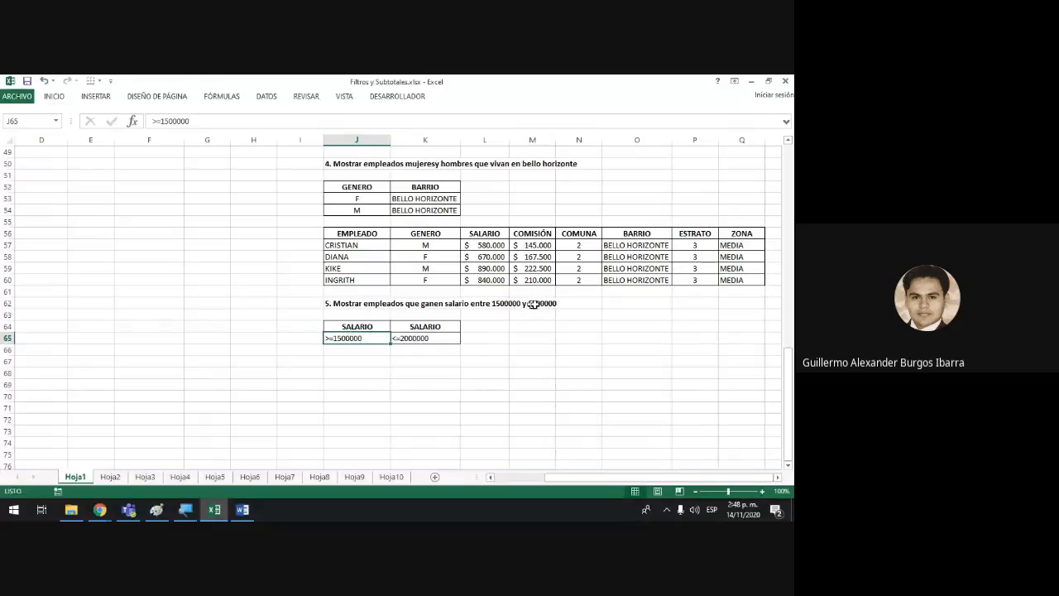
- Center the salary criteria in J65:K65 horizontally
shift+click(425, 338)
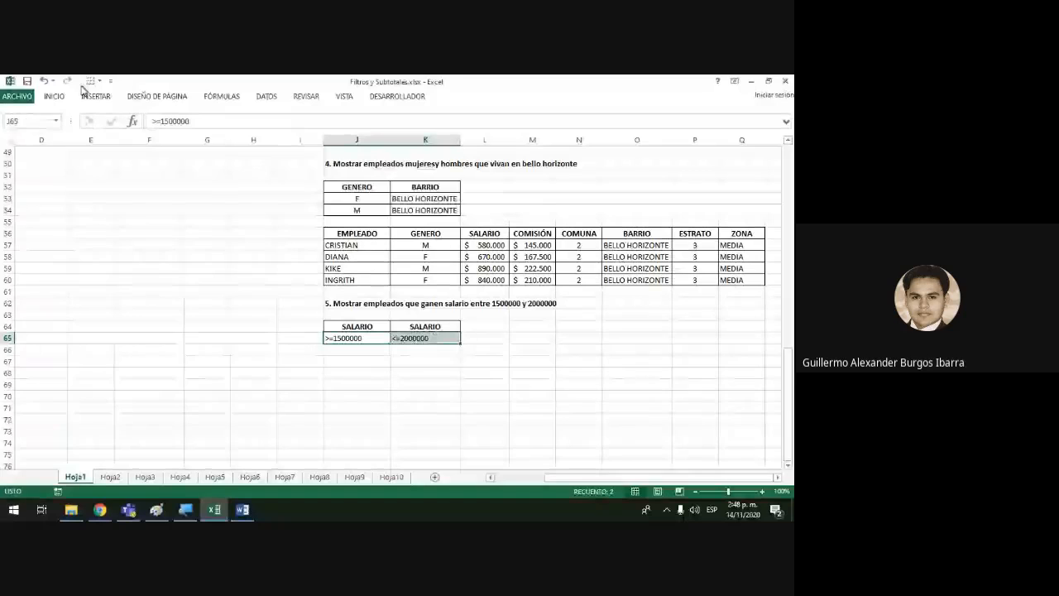
click(54, 96)
click(207, 133)
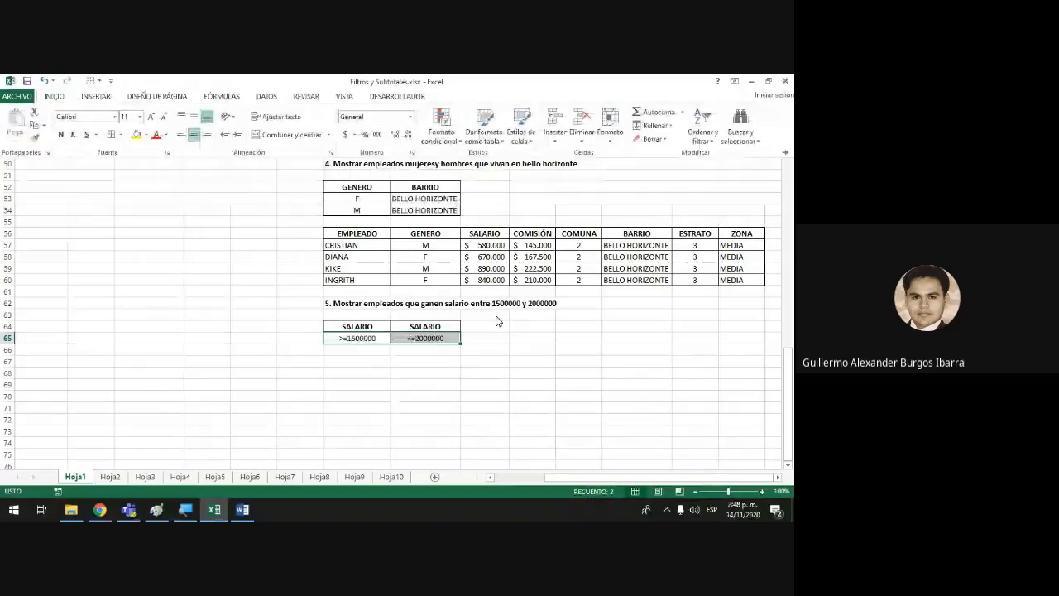
click(469, 387)
- Return to the employee table in preparation for the fifth exercise's advanced filter
click(364, 362)
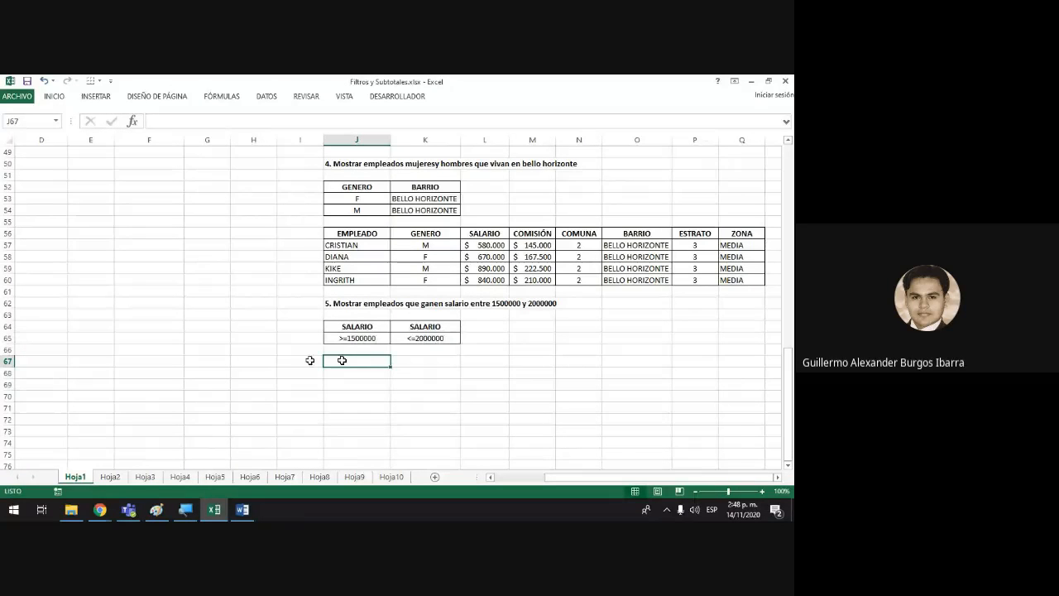
scroll(280, 360, up, 6)
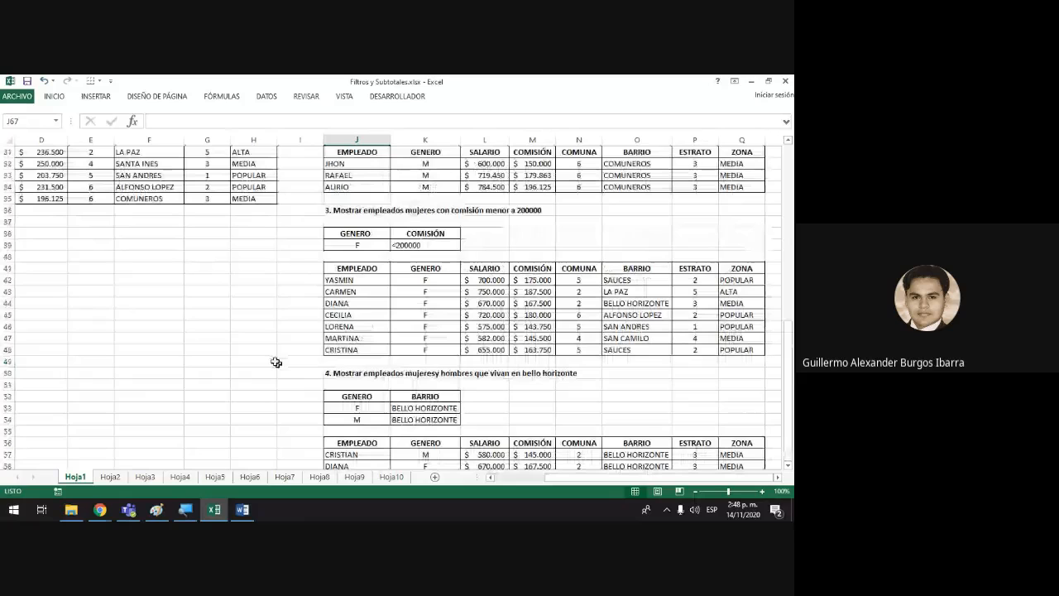
- Start an advanced filter on the employee table A1:H35 that copies the results to another location
scroll(261, 265, up, 2)
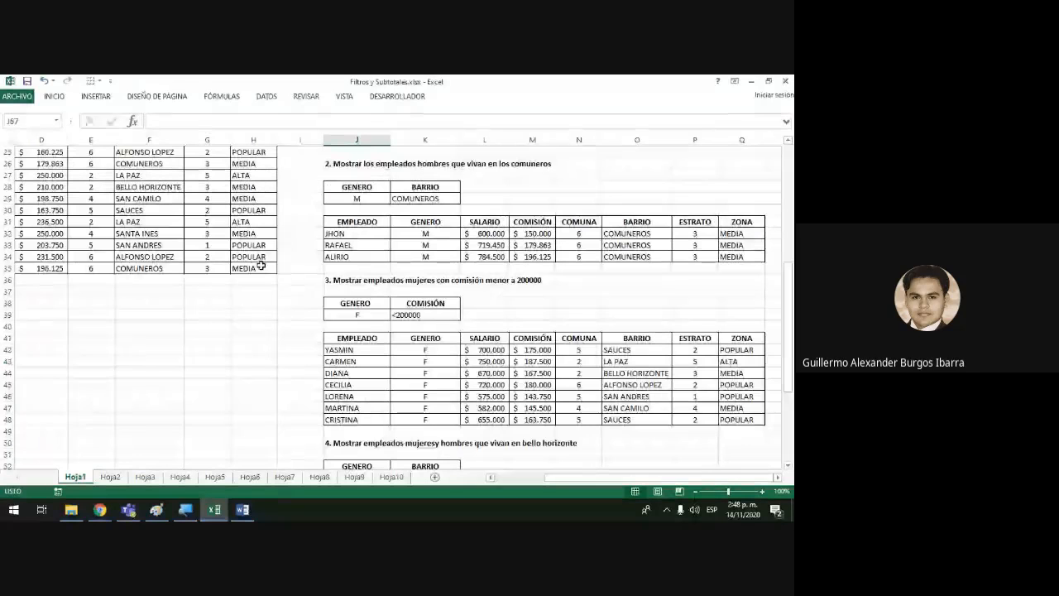
drag(261, 266, 17, 124)
click(266, 96)
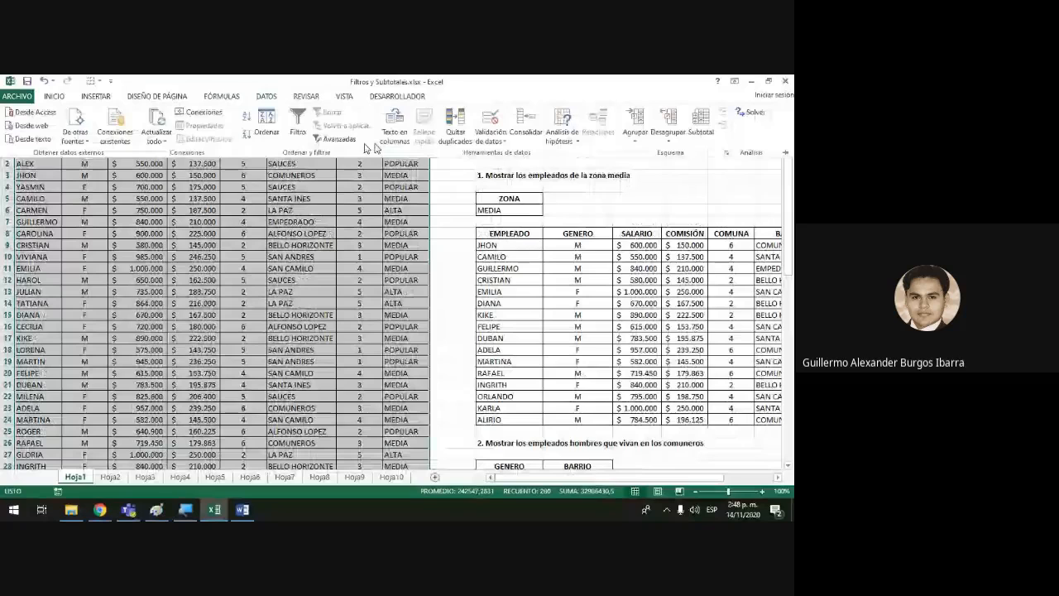
click(339, 139)
scroll(413, 371, down, 10)
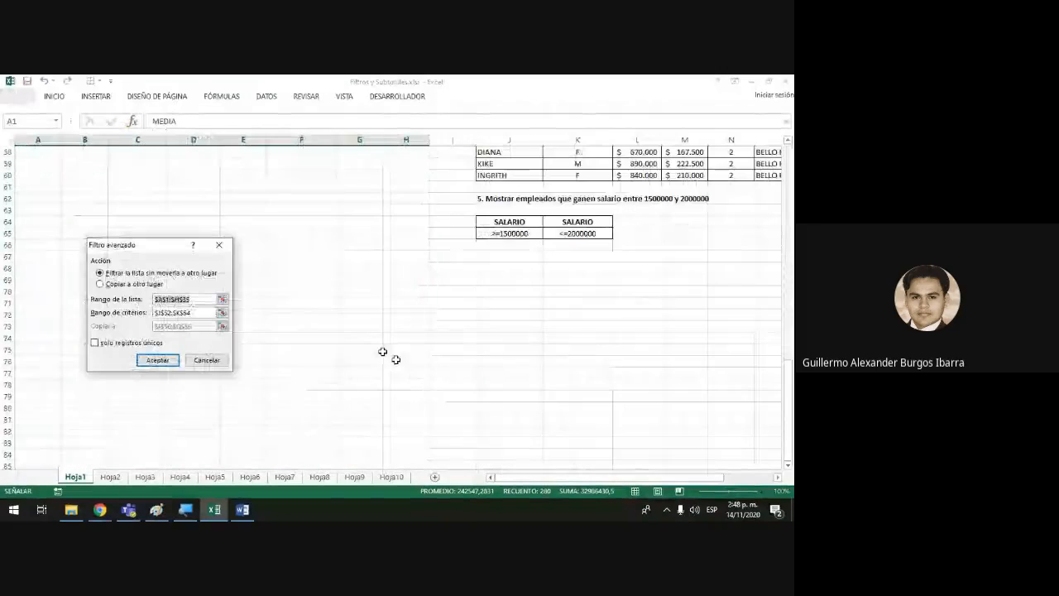
drag(153, 249, 360, 228)
click(305, 259)
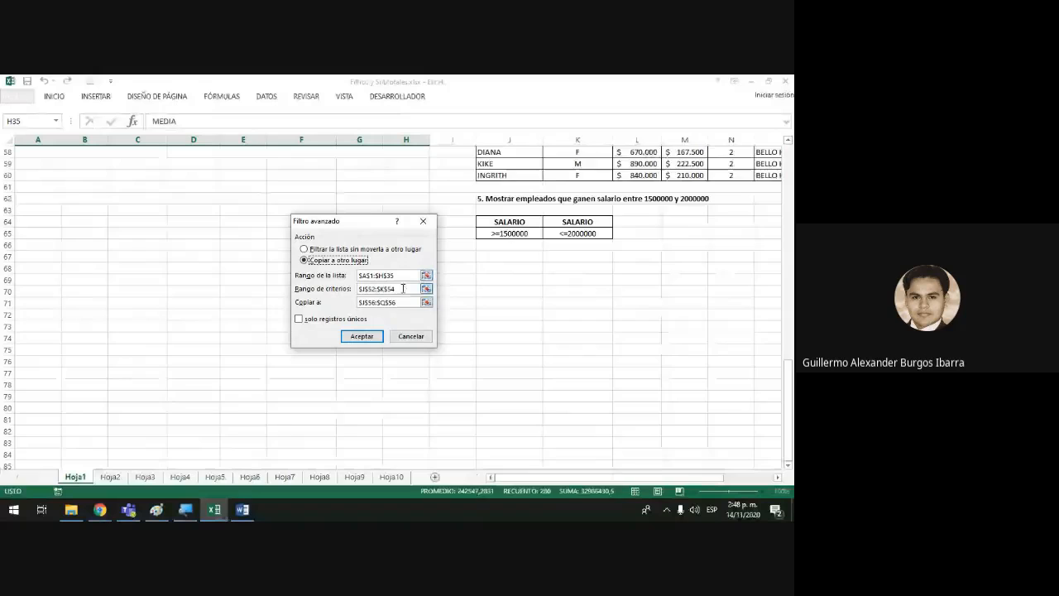
- Set the filter's criteria range to J64:K65, the two SALARIO conditions of exercise 5
key(Tab)
key(BackSpace)
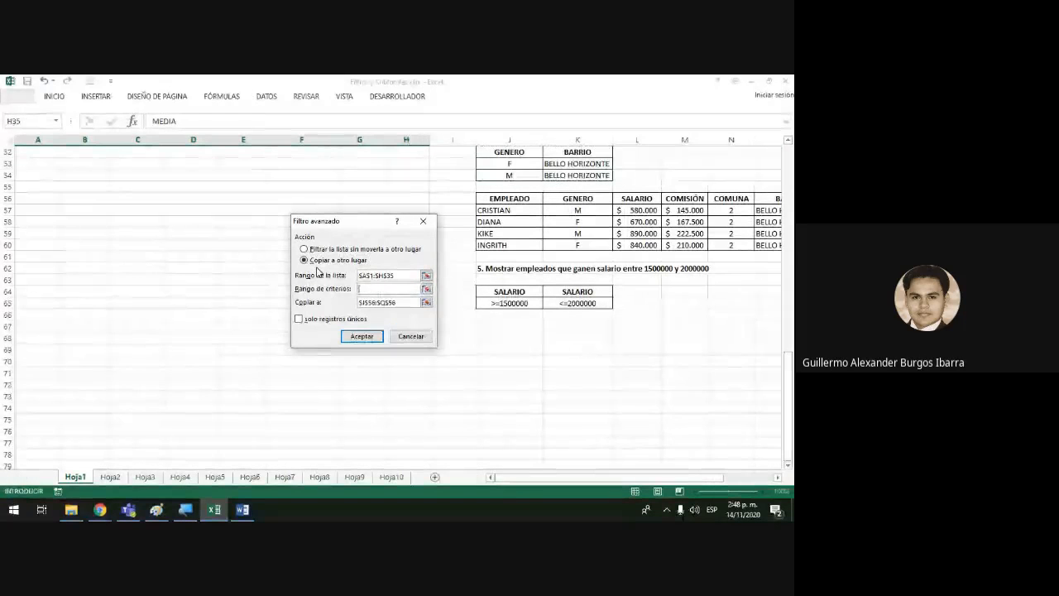
drag(519, 292, 571, 304)
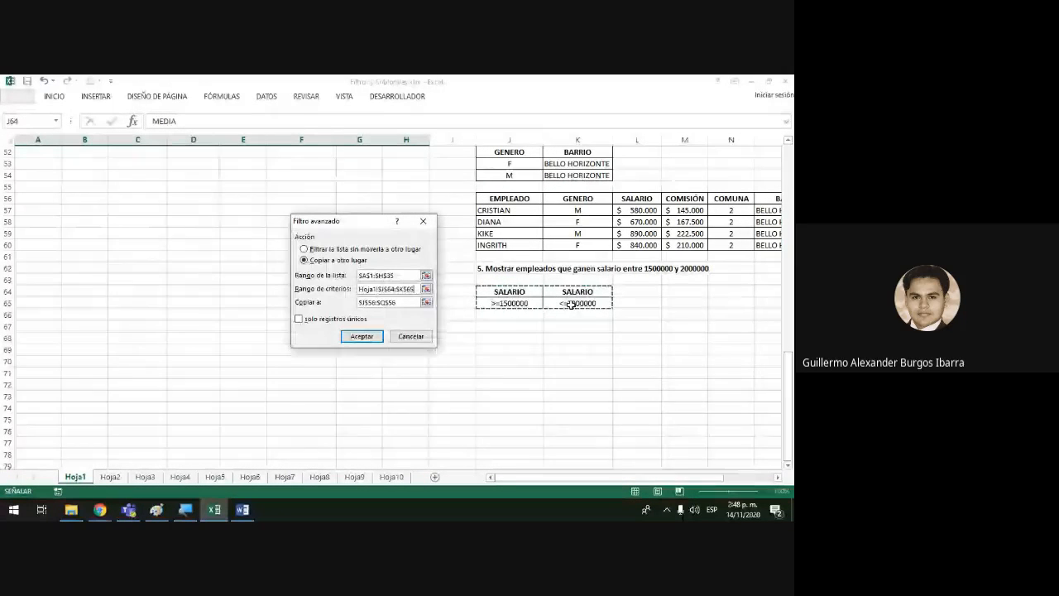
- Set the copy destination to cell J67 and run the advanced filter
click(400, 303)
click(414, 301)
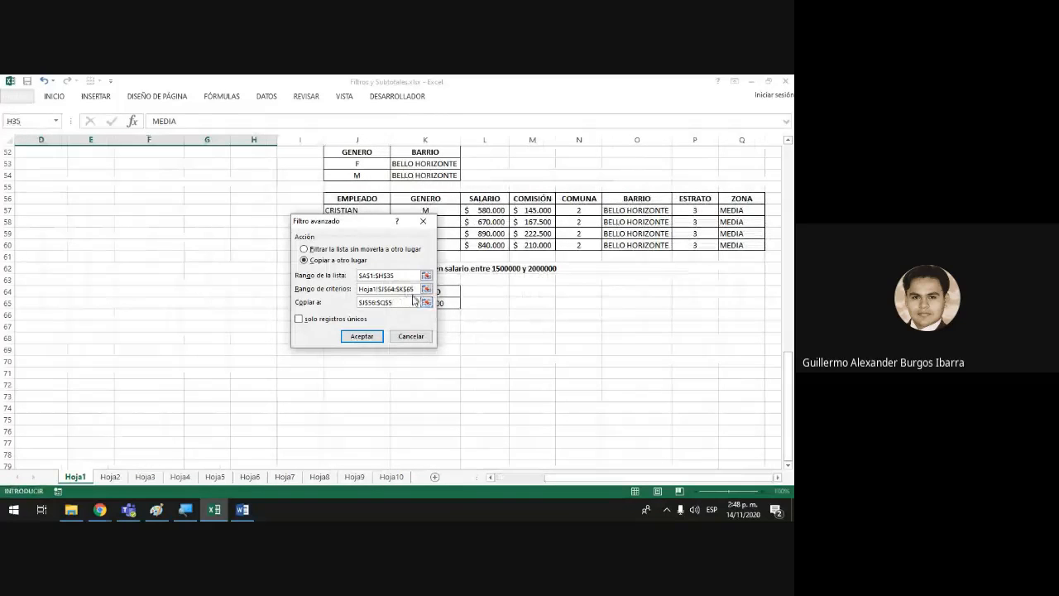
key(BackSpace)
key(BackSpace)
key(BackSpace)
key(BackSpace)
key(BackSpace)
key(BackSpace)
key(BackSpace)
key(BackSpace)
key(BackSpace)
key(BackSpace)
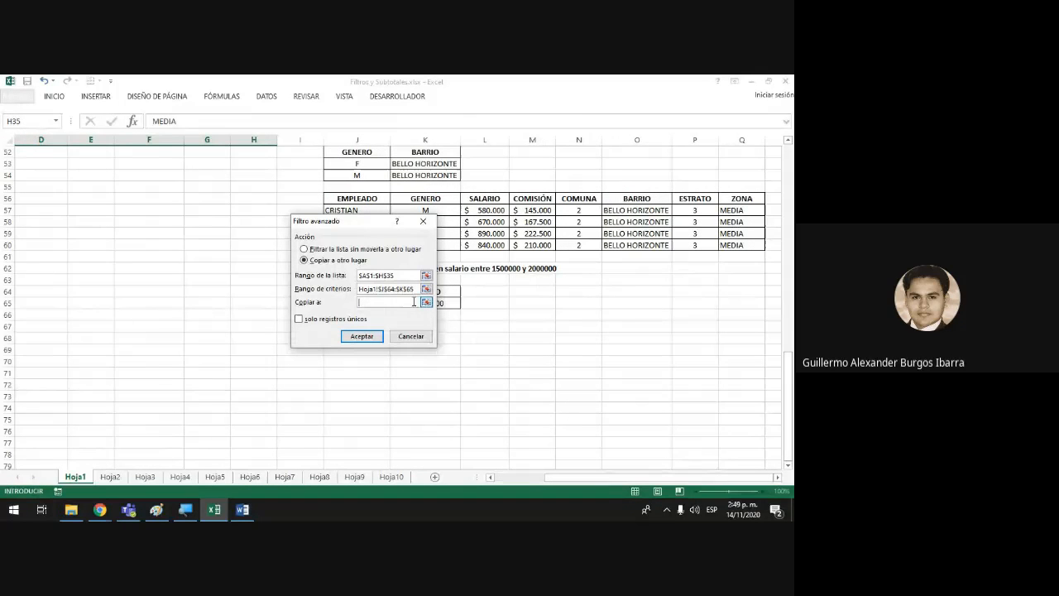
drag(367, 223, 182, 241)
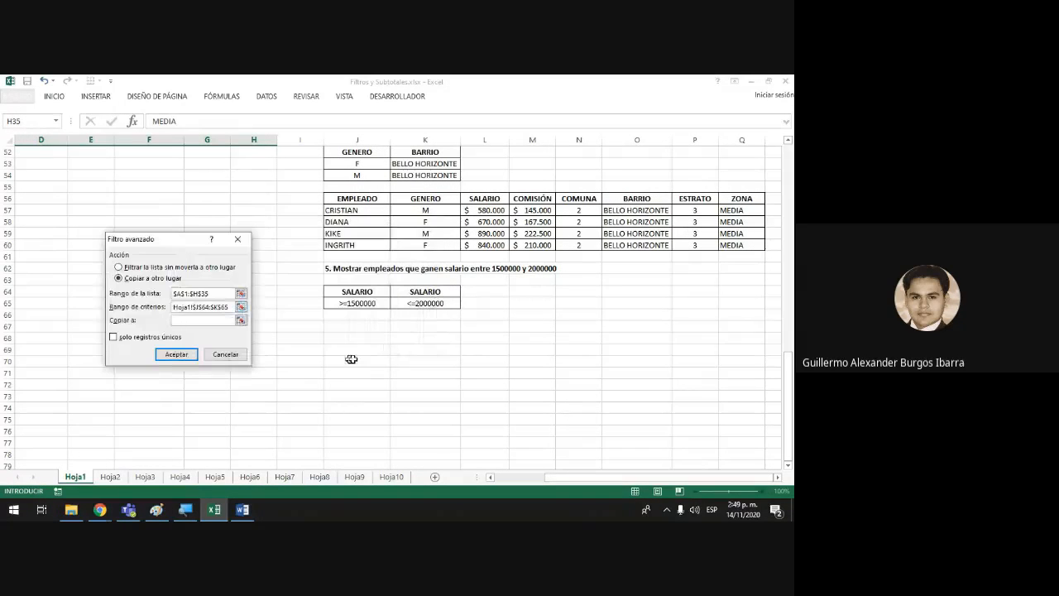
click(355, 327)
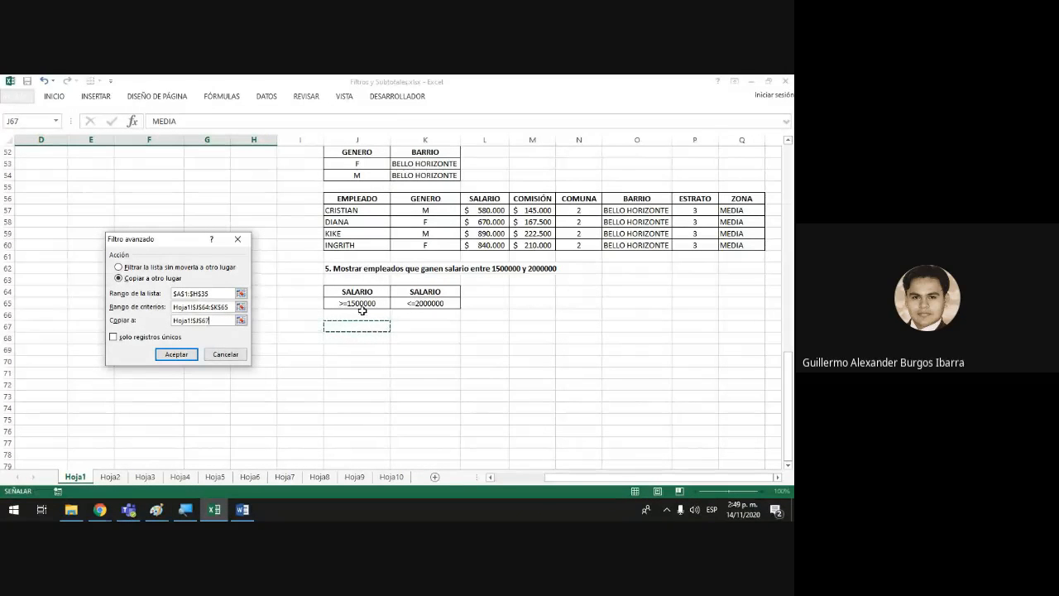
click(174, 354)
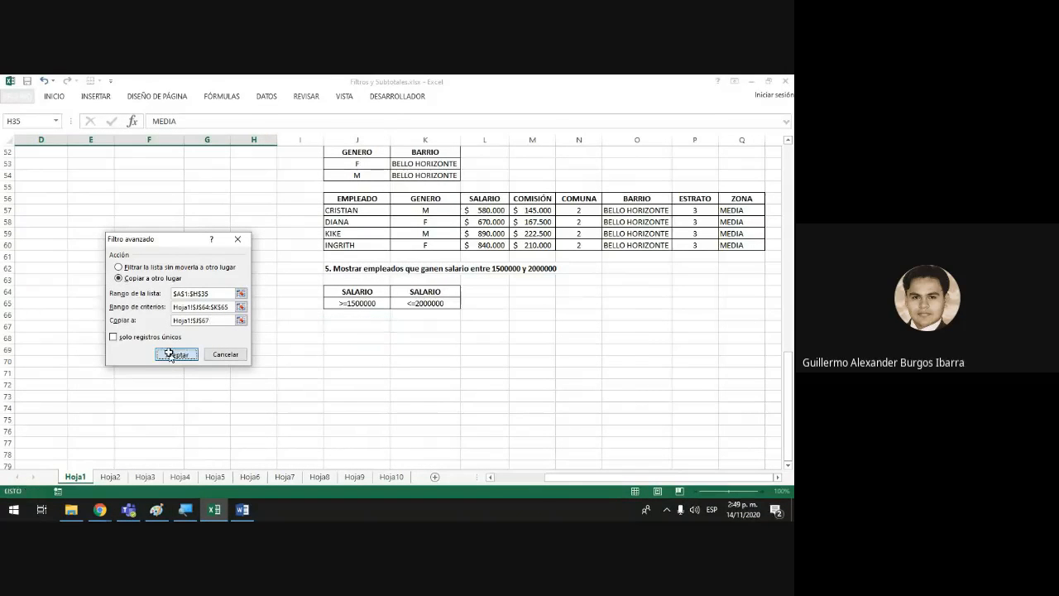
- Compare the salaries in the employee table with the salary limits of exercise 5 and its filter output
scroll(240, 397, down, 6)
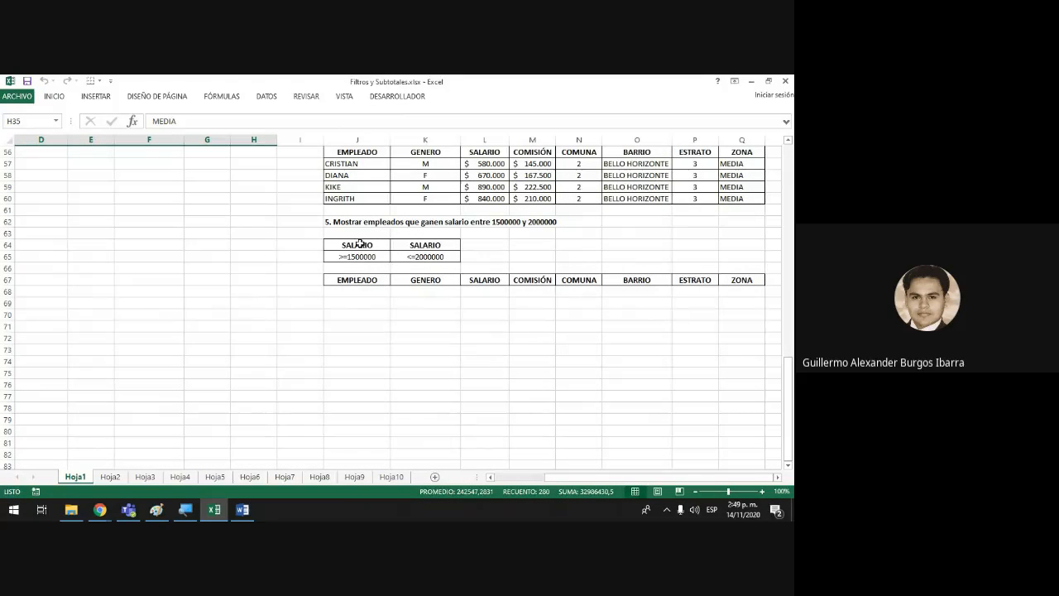
scroll(359, 244, up, 14)
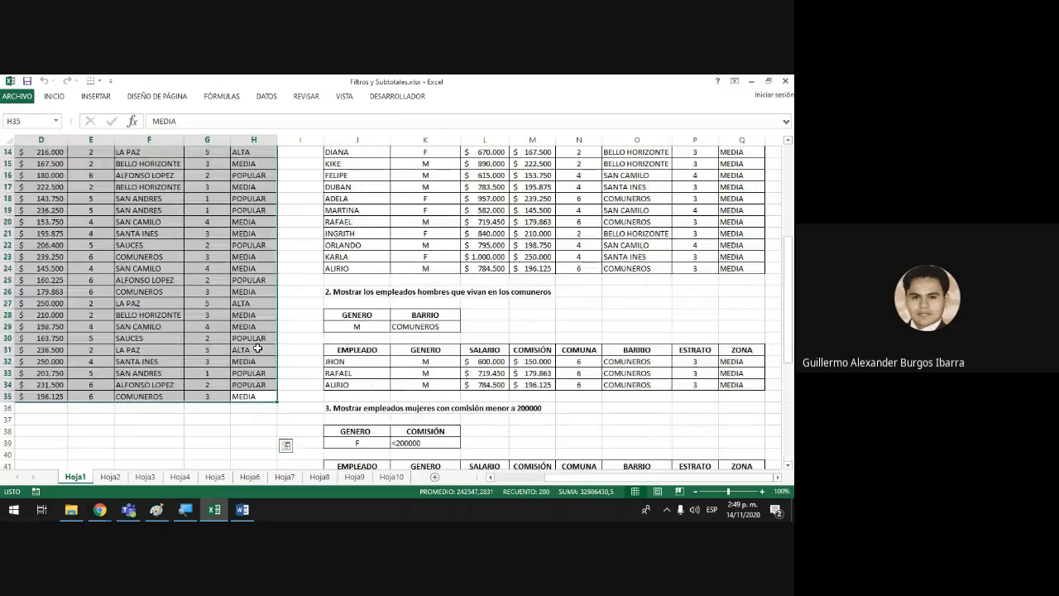
scroll(258, 349, up, 5)
scroll(249, 331, left, 3)
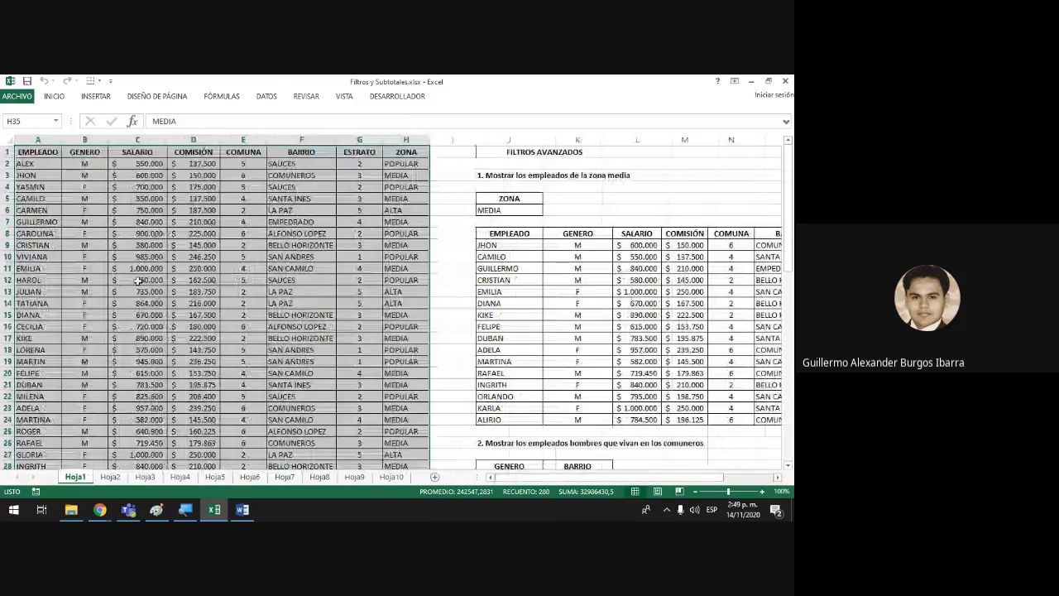
scroll(137, 283, down, 5)
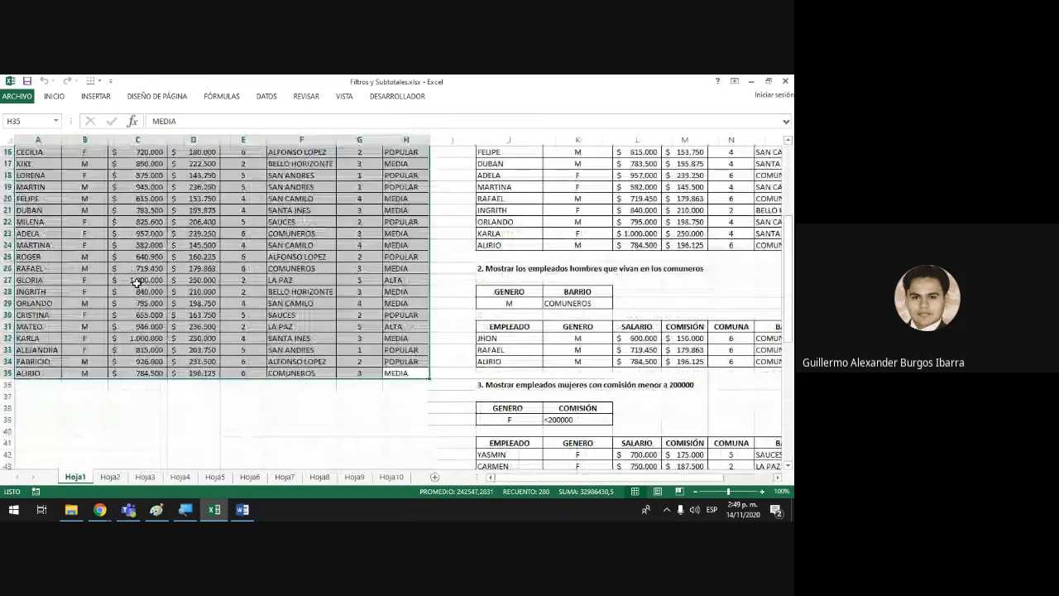
scroll(137, 283, up, 3)
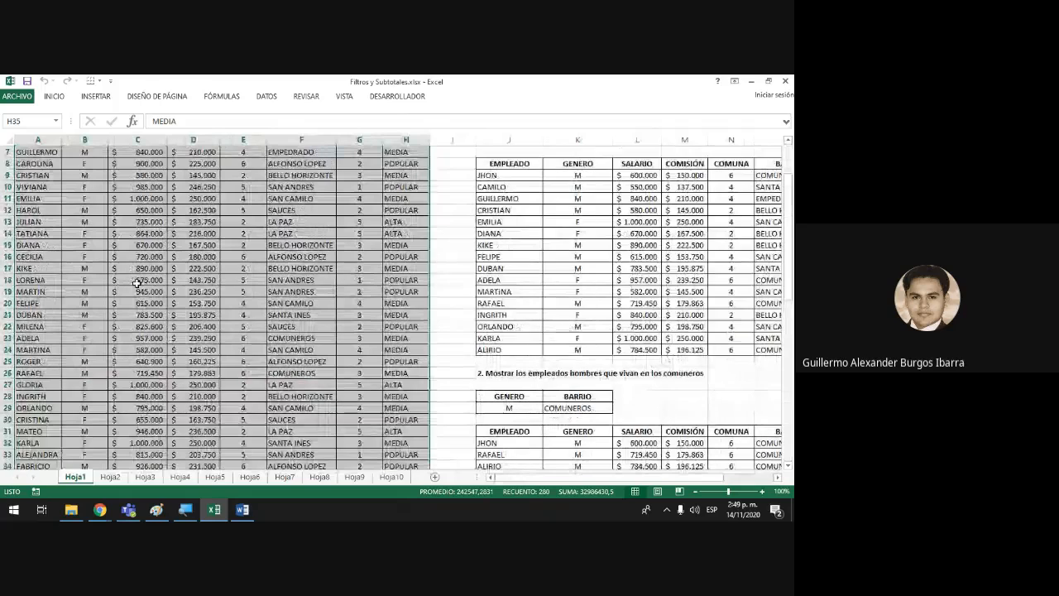
scroll(137, 283, down, 14)
scroll(521, 469, down, 2)
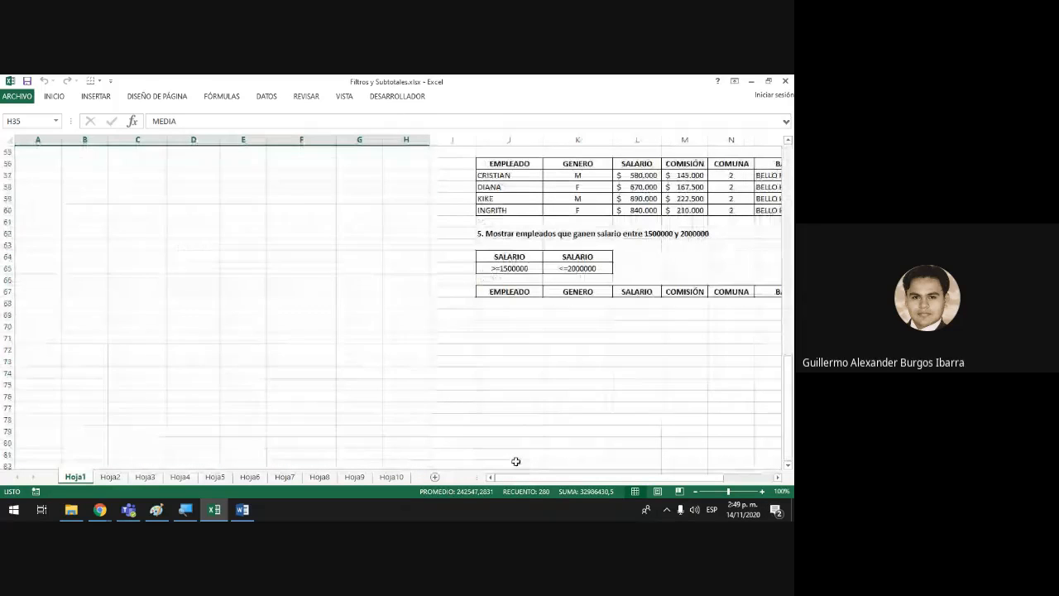
drag(563, 478, 579, 478)
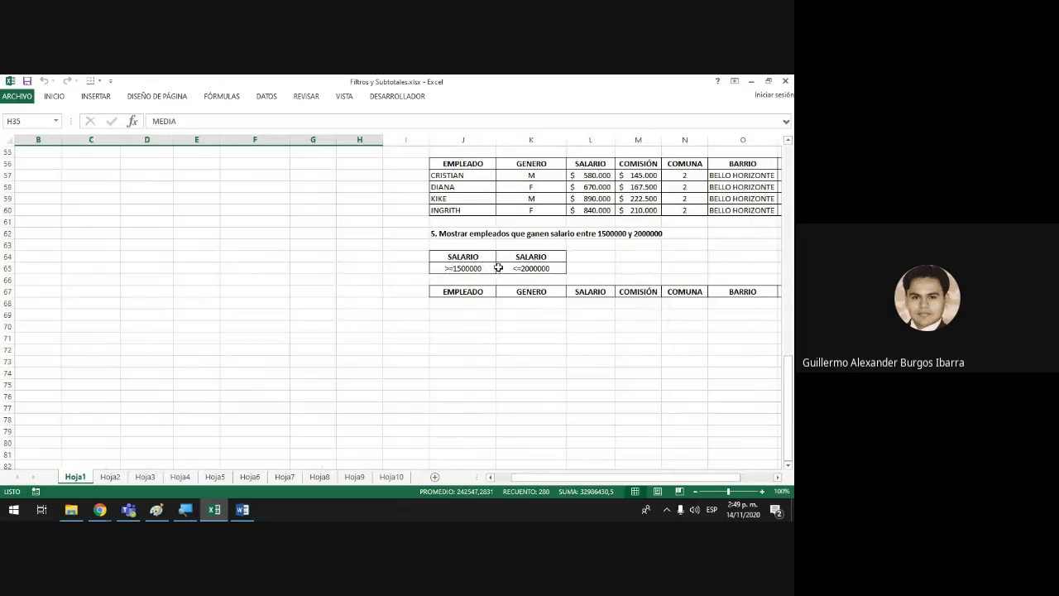
scroll(71, 271, up, 3)
scroll(72, 272, up, 9)
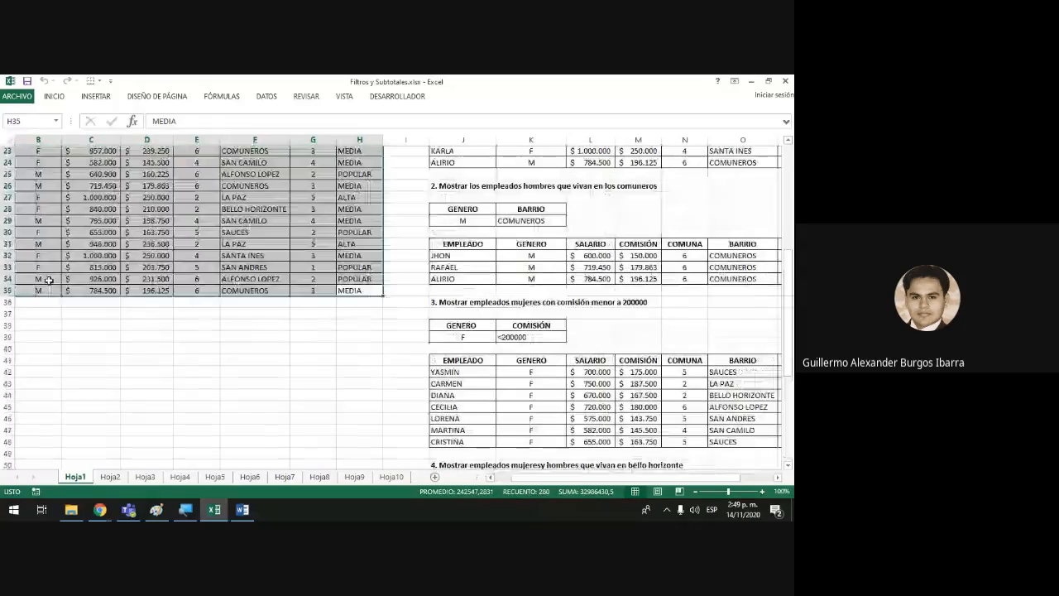
scroll(49, 280, up, 2)
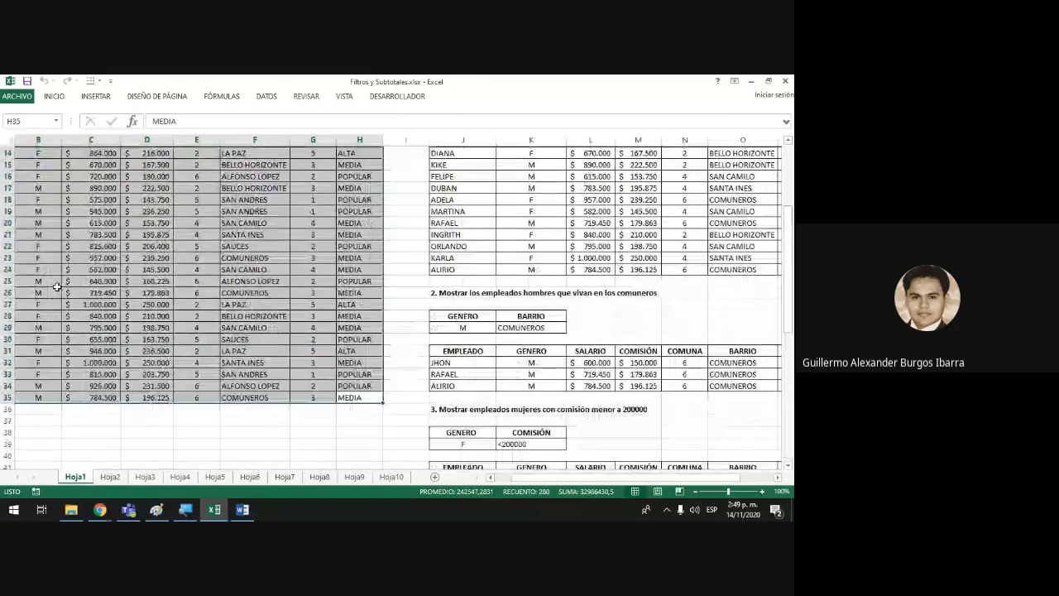
scroll(57, 286, up, 1)
scroll(57, 287, up, 2)
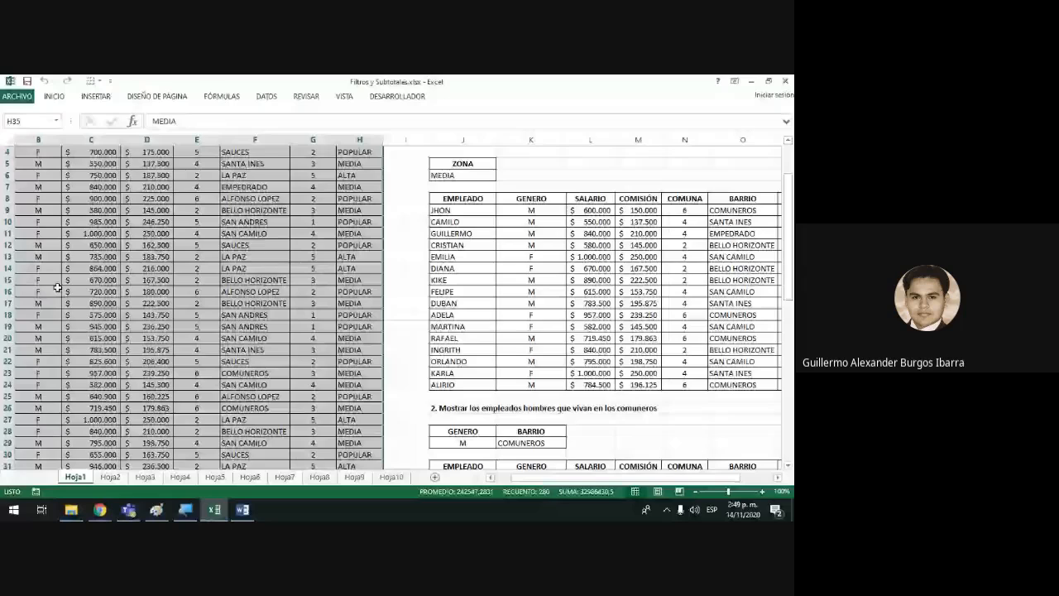
scroll(57, 286, up, 1)
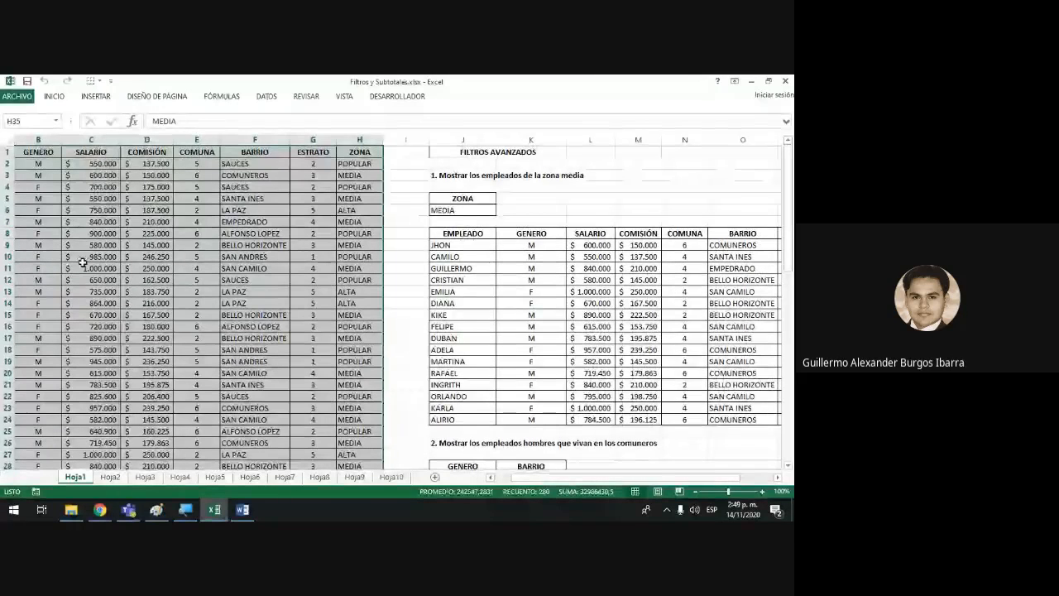
scroll(83, 264, down, 2)
scroll(83, 265, down, 1)
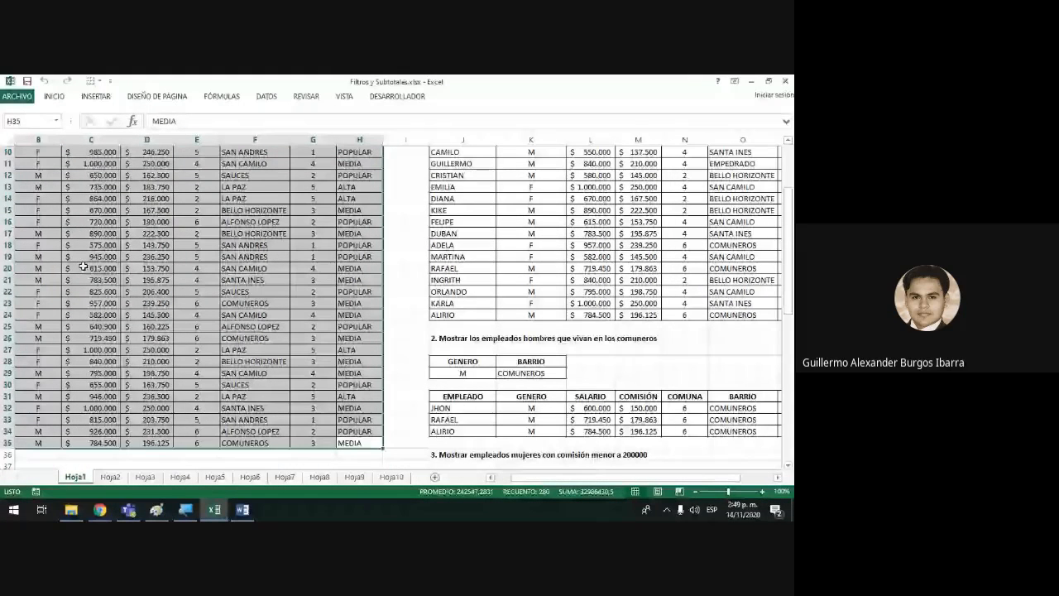
scroll(83, 266, down, 2)
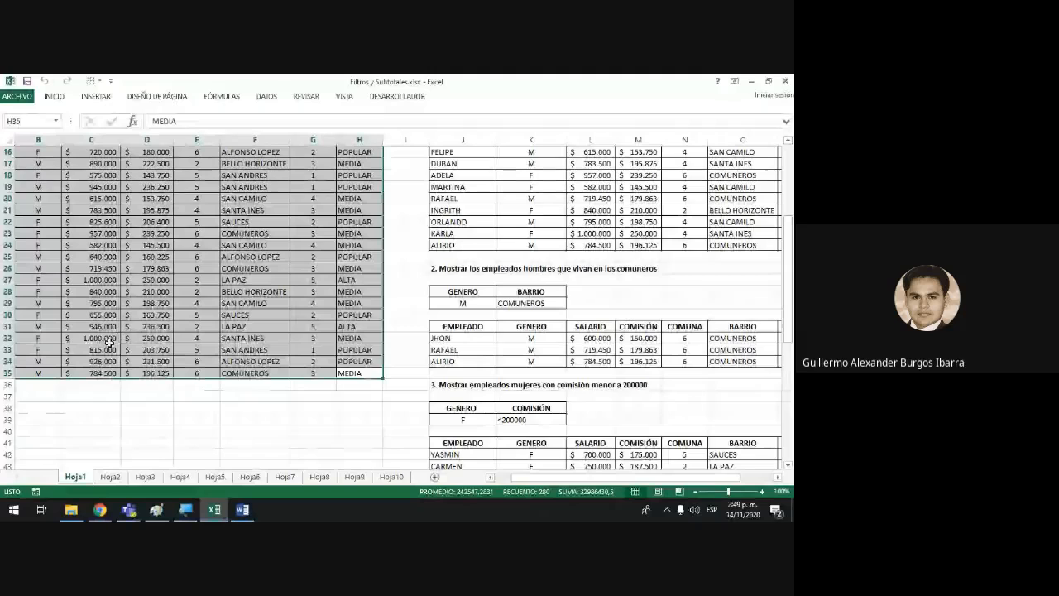
scroll(109, 342, down, 6)
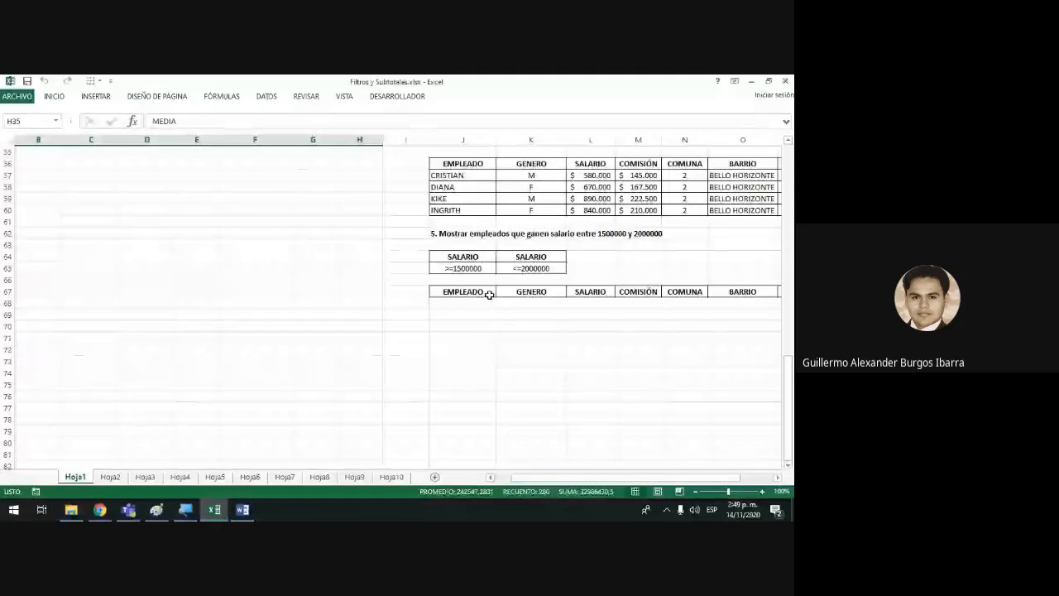
- Delete row 67, which holds the header row of the exercise 5 filter output
click(7, 291)
right_click(8, 291)
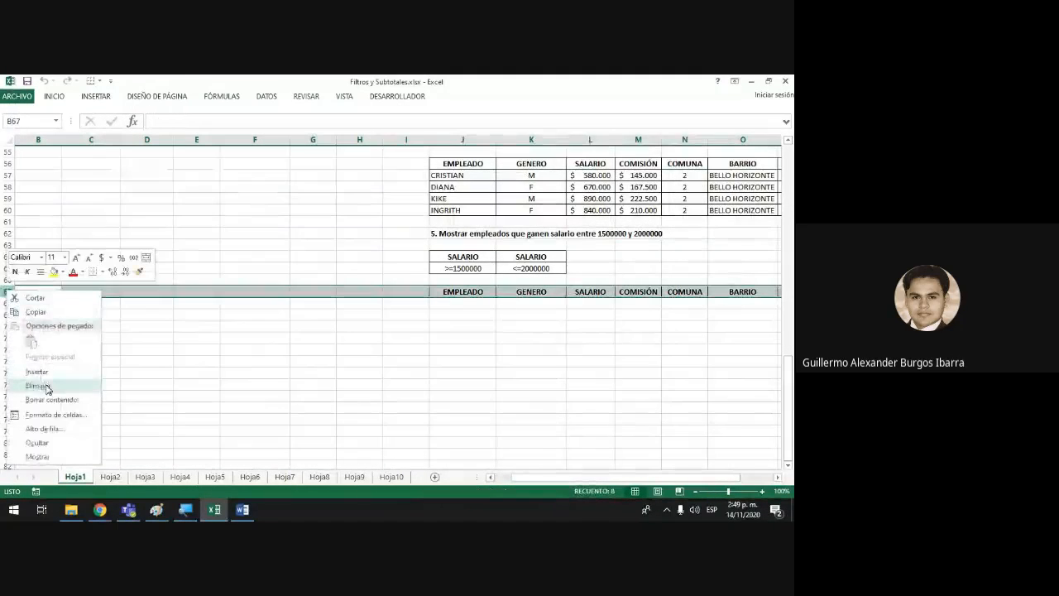
click(46, 385)
click(574, 385)
- Change the salary limits in the exercise 5 heading in J62 to 700000 and 1000000
click(454, 235)
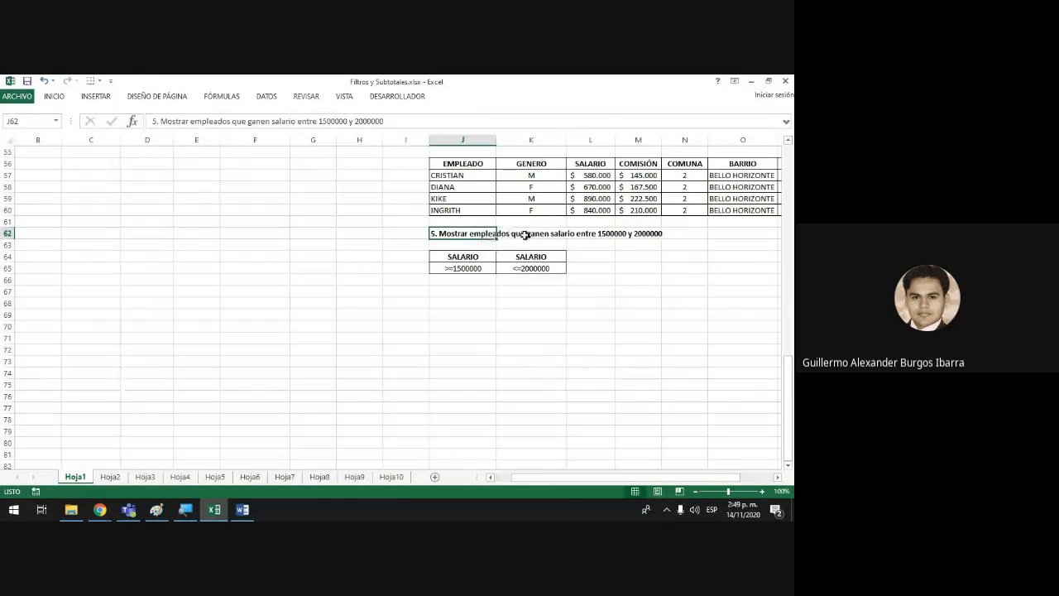
click(322, 120)
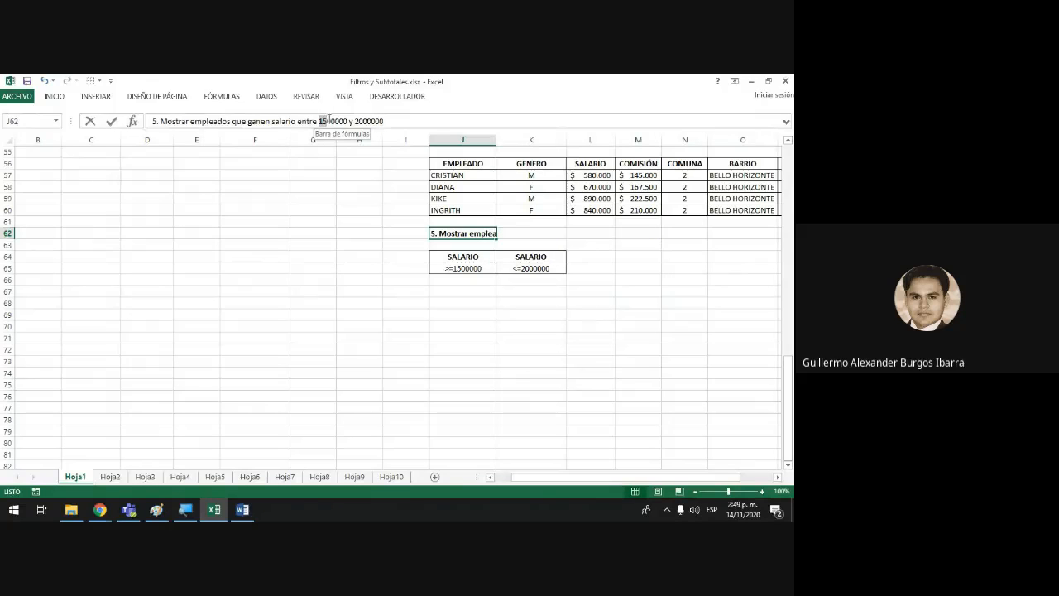
drag(327, 120, 328, 120)
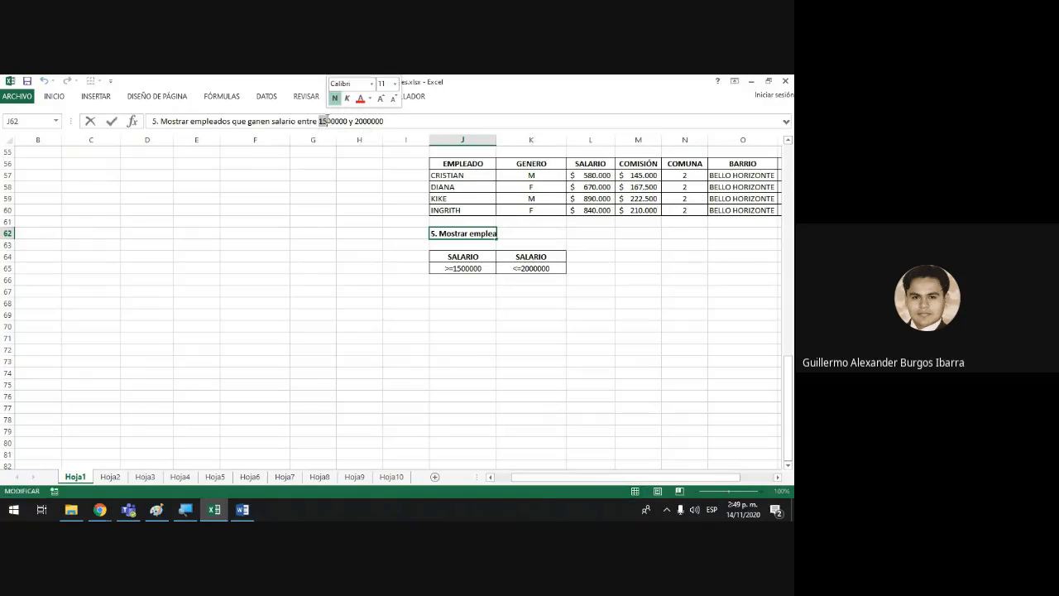
key(BackSpace)
text(7)
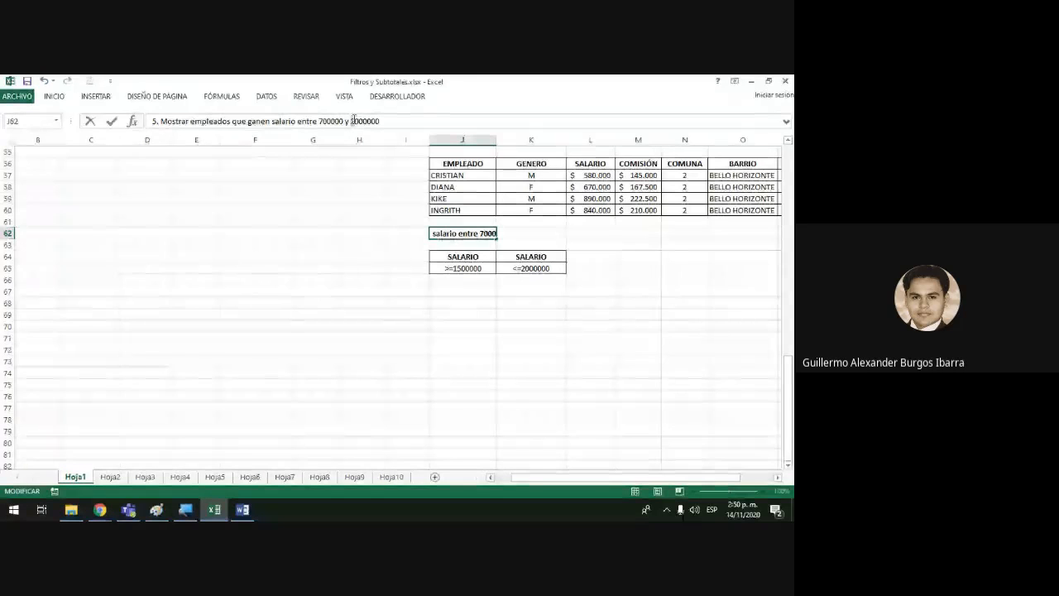
drag(352, 121, 356, 121)
text(1000)
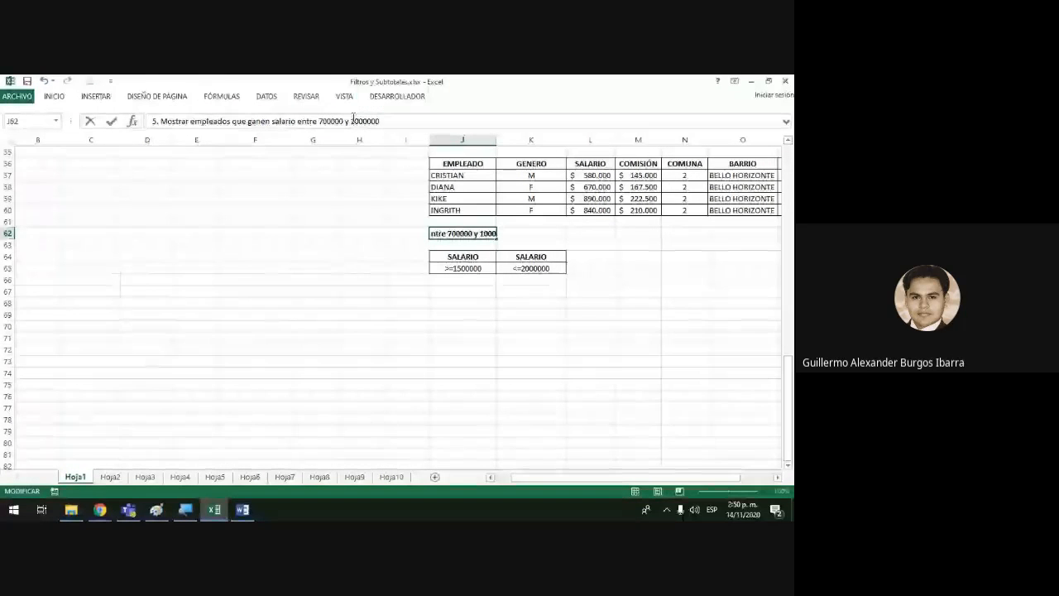
key(Return)
- Set the lower salary criterion in J65 to >=700000
double_click(454, 268)
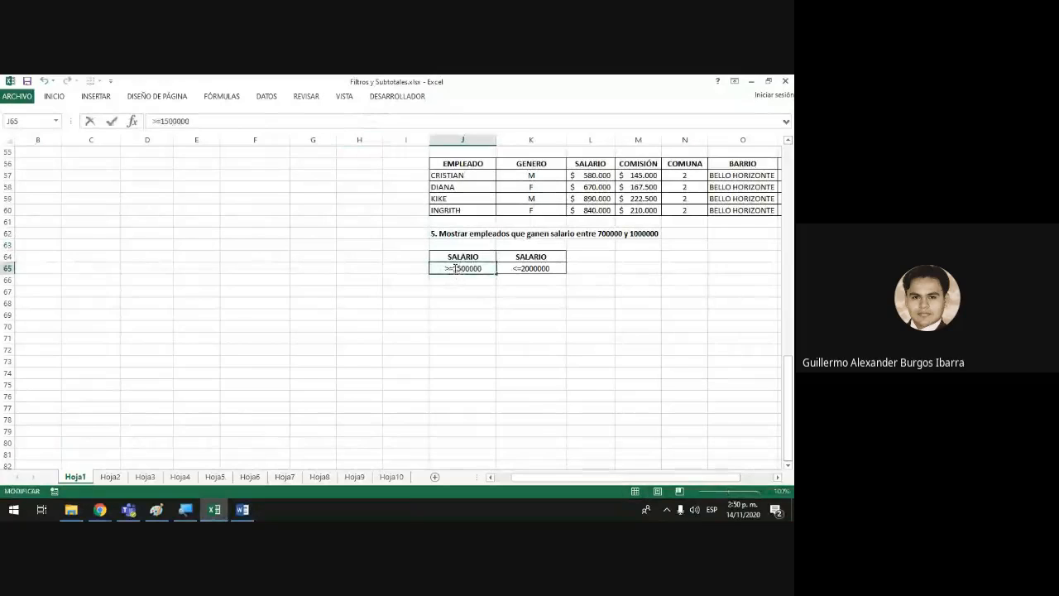
drag(455, 268, 464, 268)
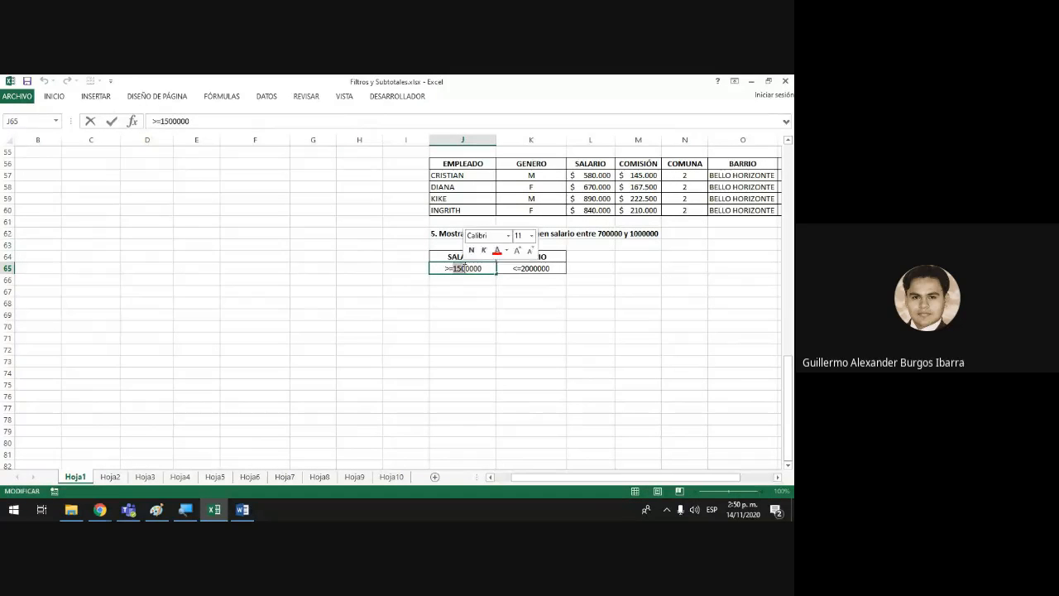
text(7)
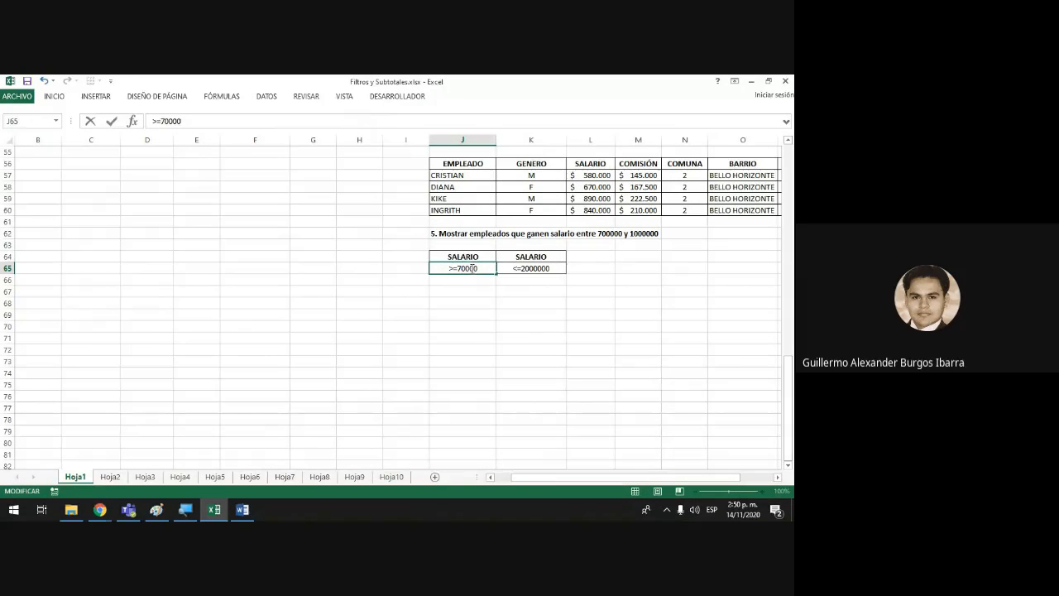
text(0)
- Set the upper salary criterion in K65 to <=1000000
double_click(527, 268)
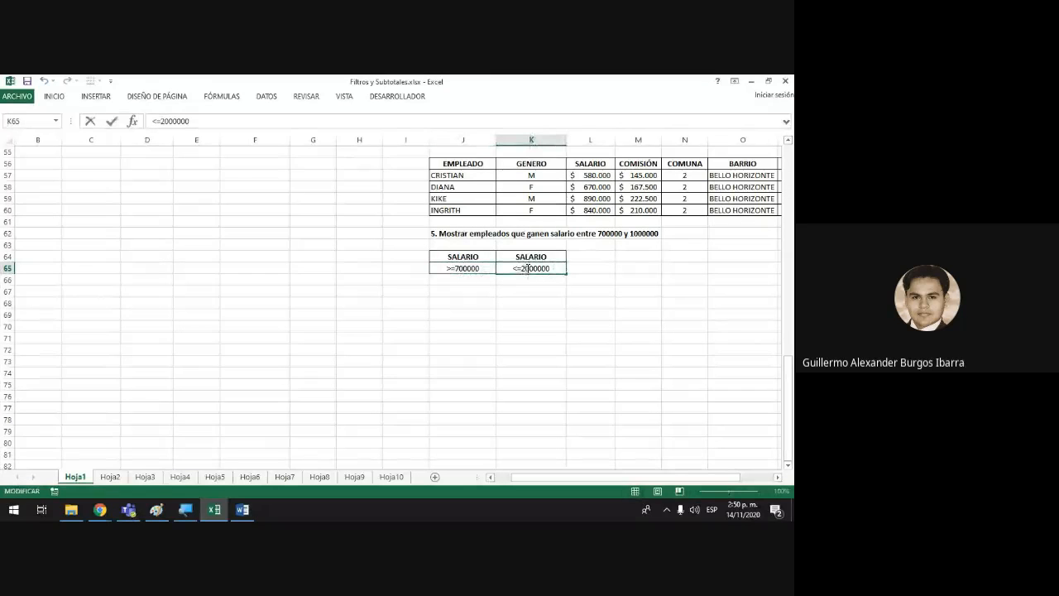
key(BackSpace)
text(1)
click(545, 360)
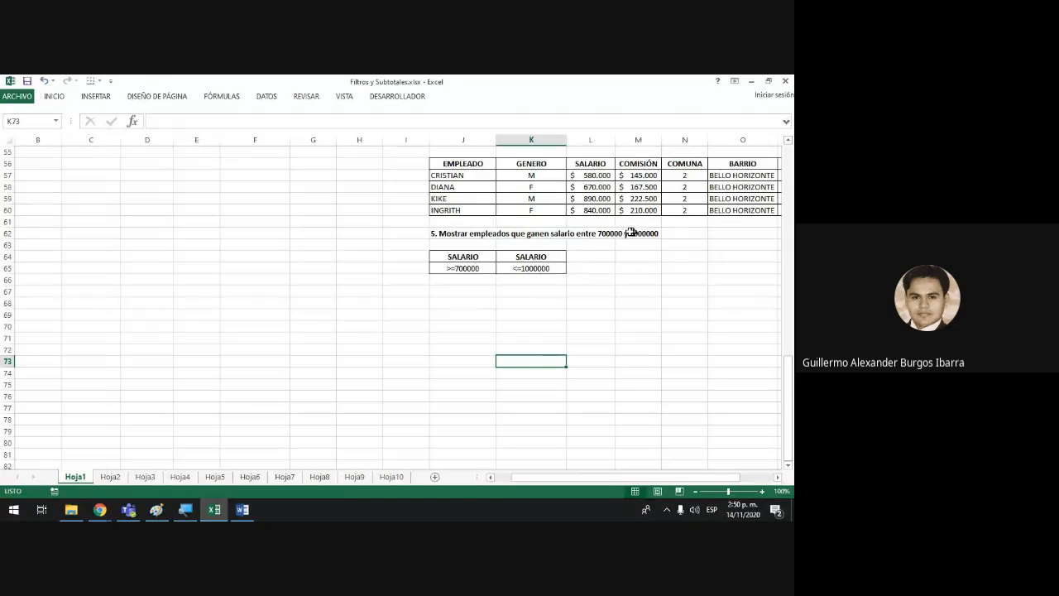
- Start an advanced filter on the employee table A1:H35, set to copy the results to another location
scroll(11, 309, up, 6)
scroll(10, 310, up, 8)
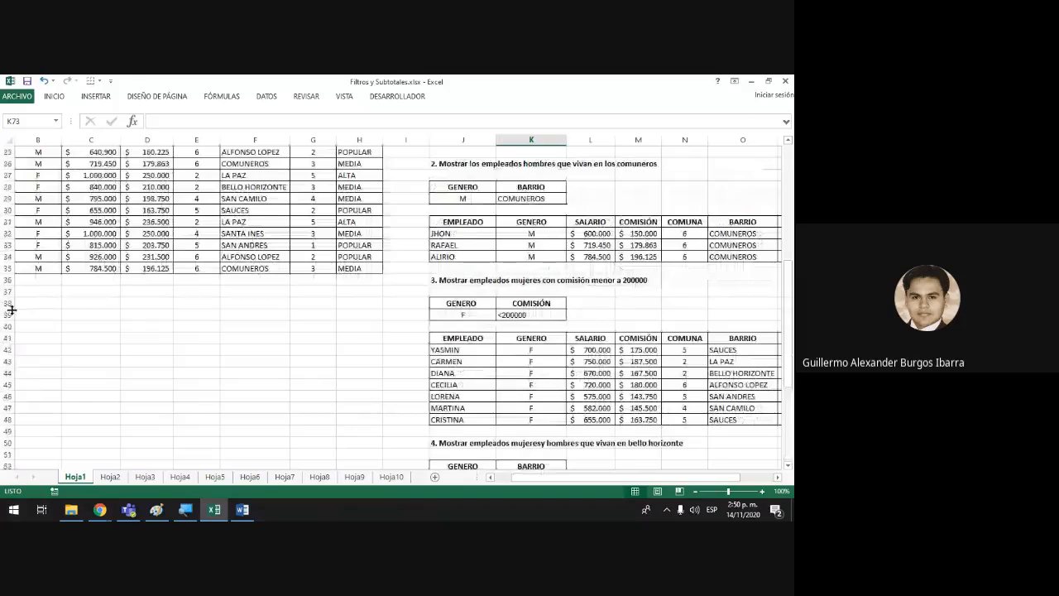
drag(360, 408, 1, 87)
click(266, 96)
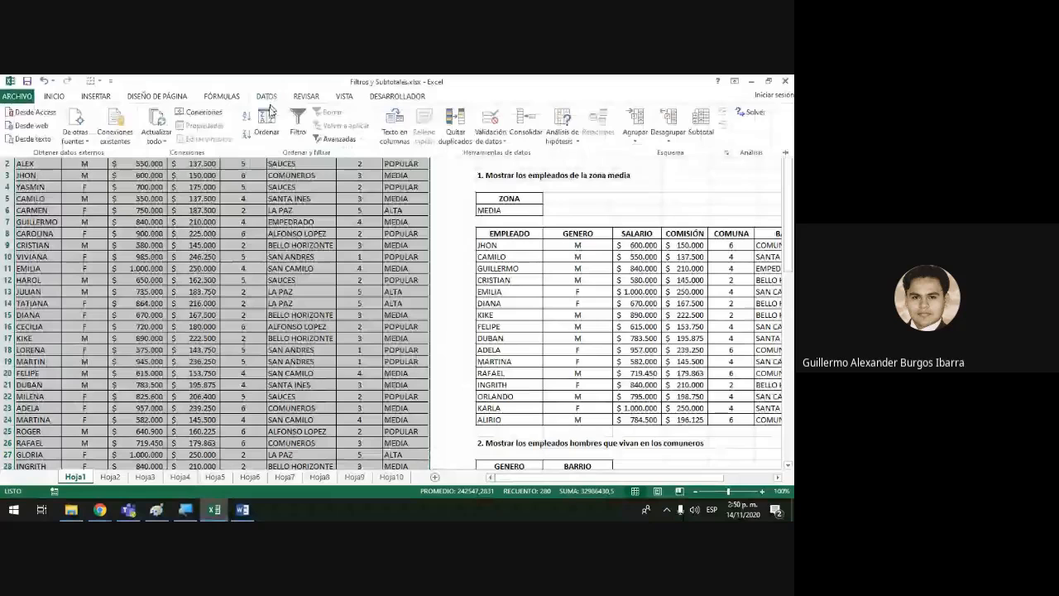
click(336, 141)
scroll(334, 265, down, 17)
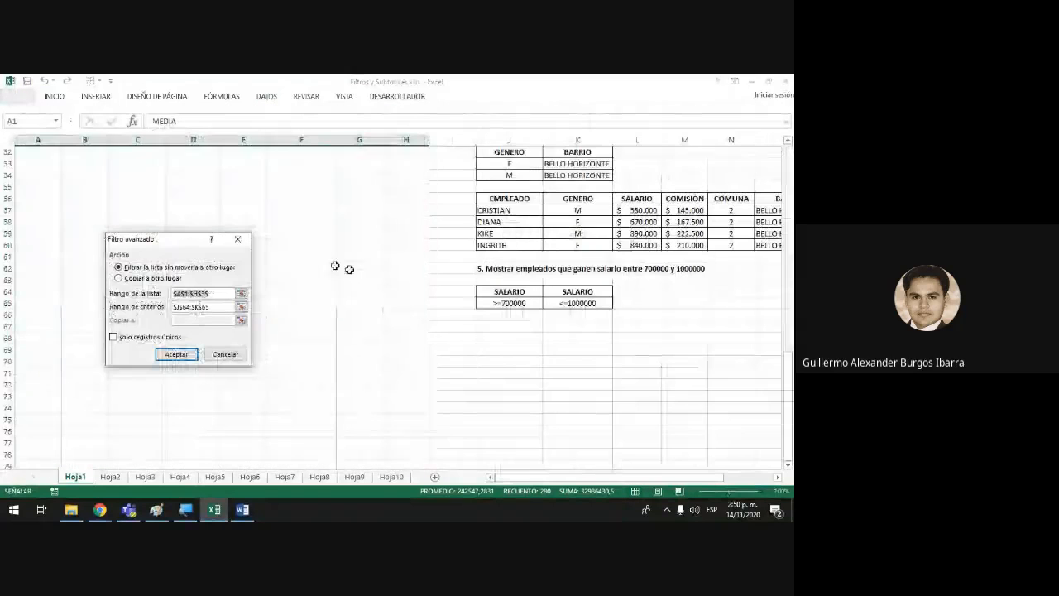
click(118, 278)
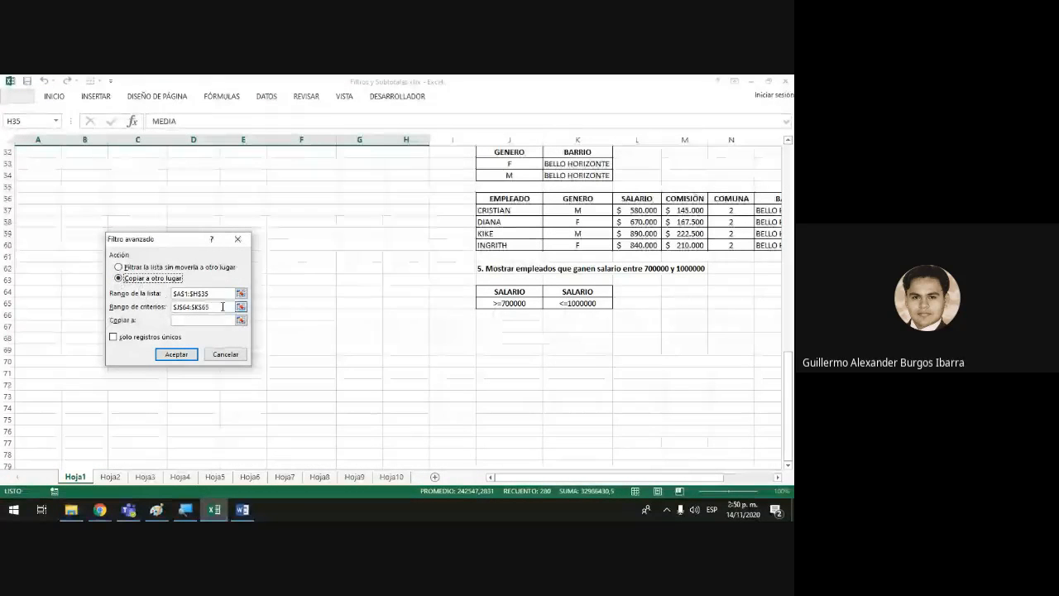
- Run the filter with the exercise 5 salary criteria J64:K65 as criteria range and J67 as the copy destination
drag(224, 306, 165, 295)
key(Delete)
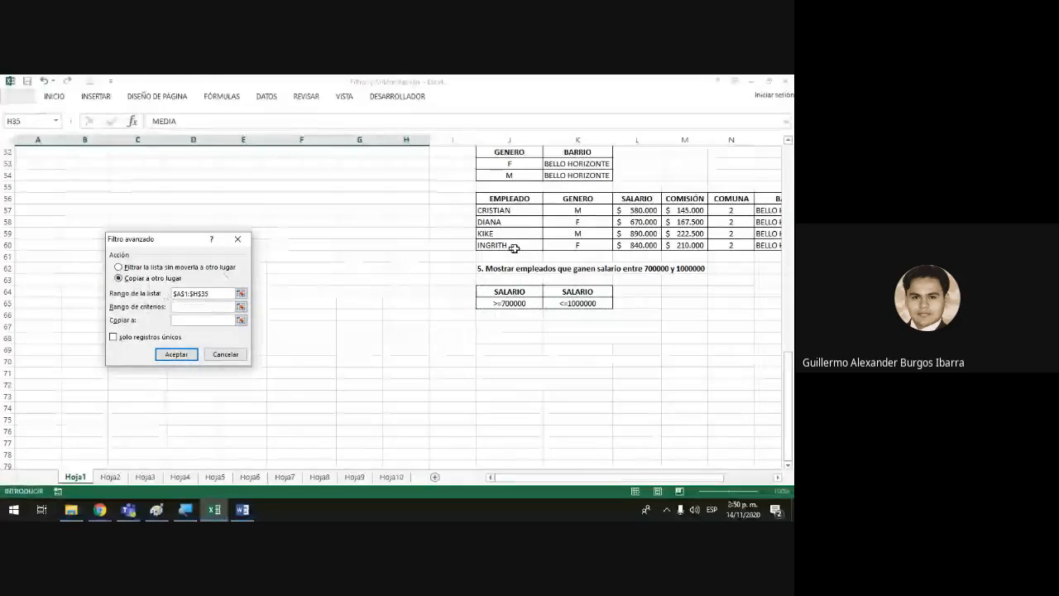
drag(507, 292, 579, 302)
click(204, 320)
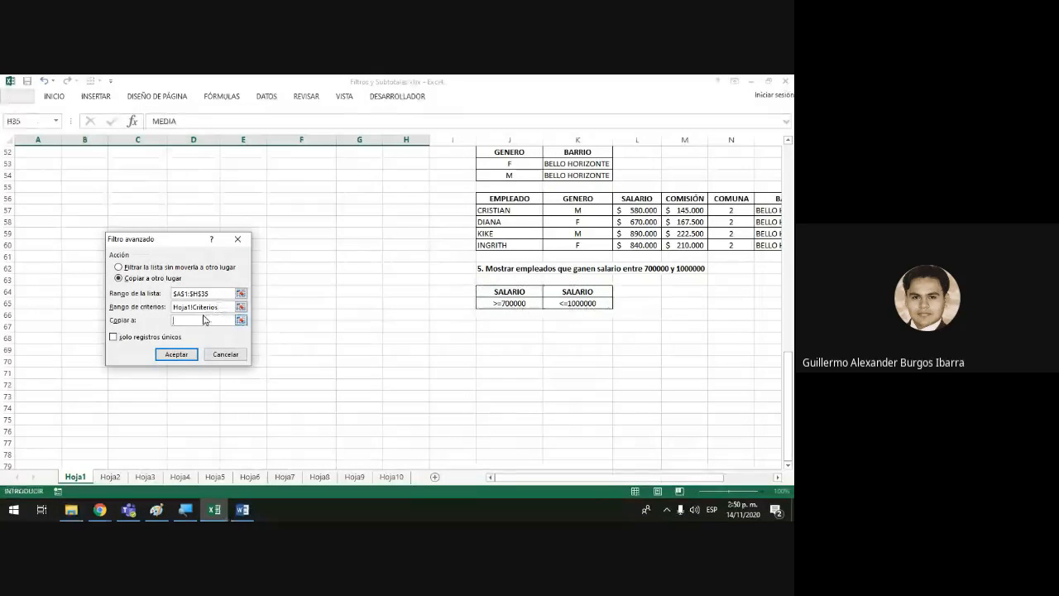
click(501, 328)
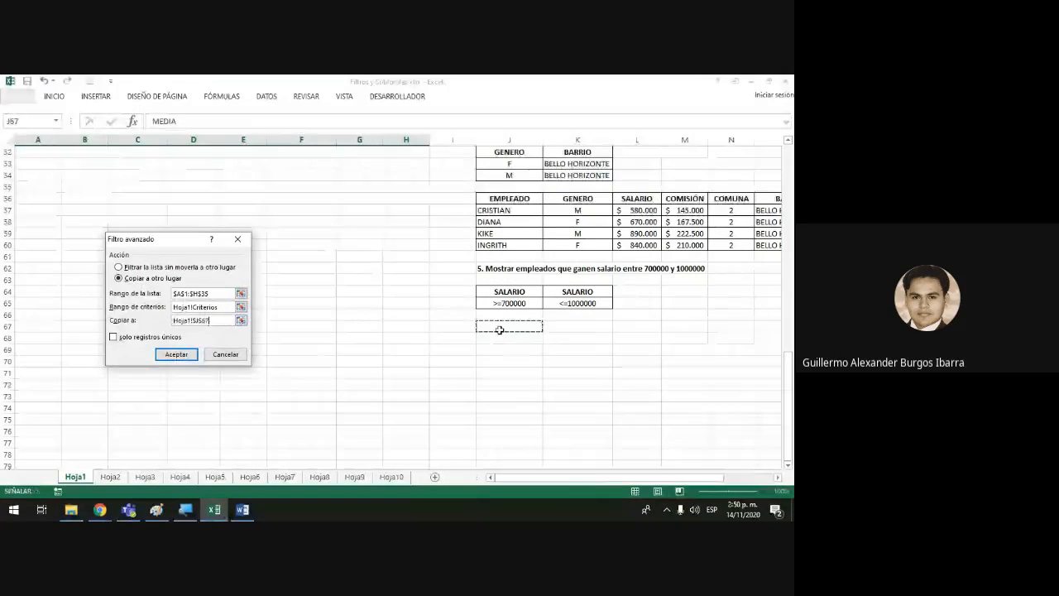
click(182, 357)
- Check the salaries in the exercise 5 filter output, L68:L90, against the limits of 700000 and 1000000
scroll(189, 342, up, 5)
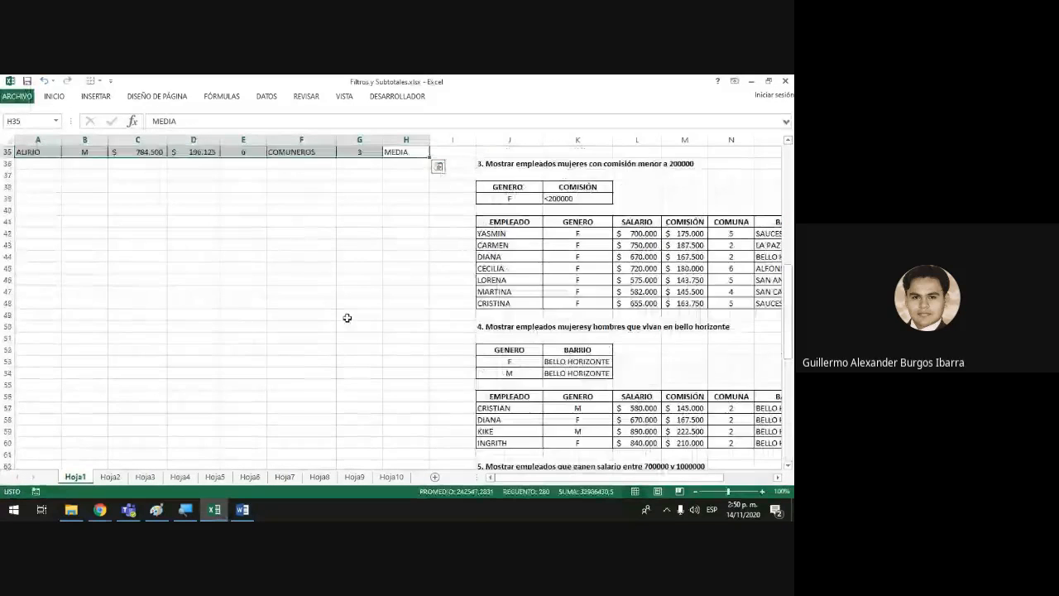
scroll(348, 317, down, 13)
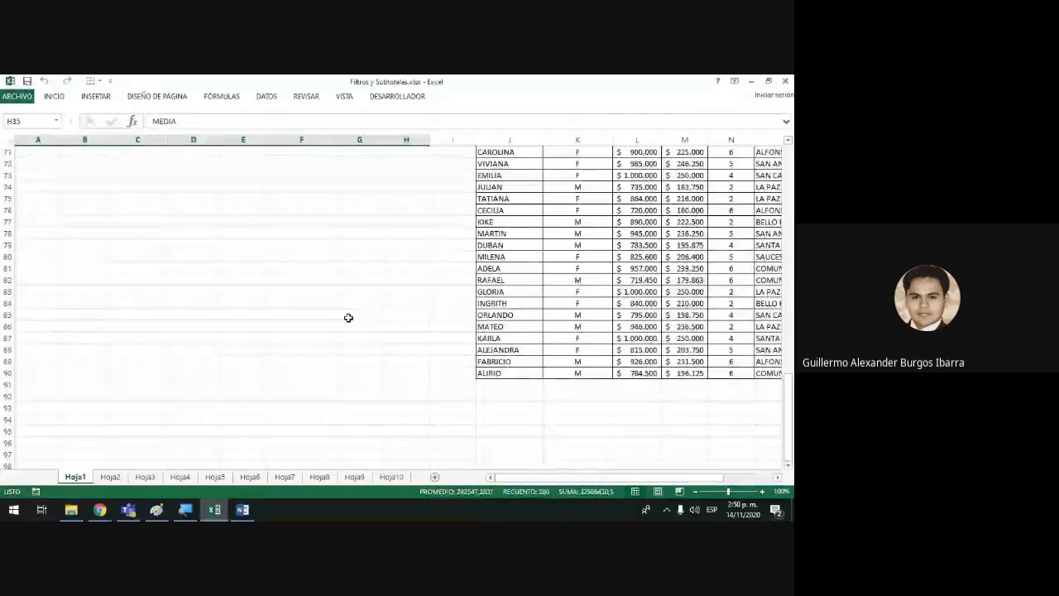
scroll(348, 315, up, 4)
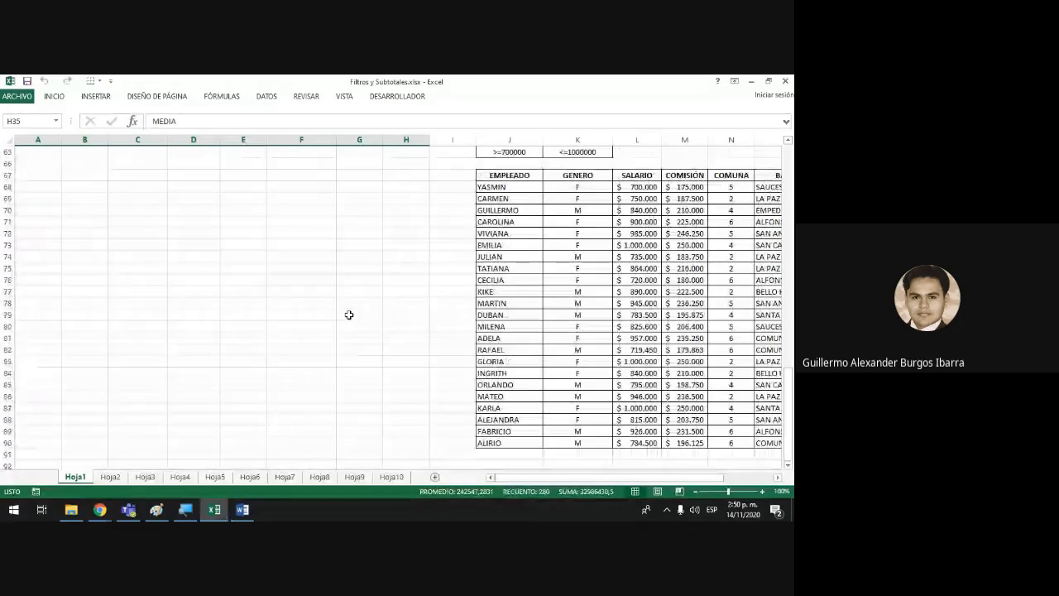
drag(605, 478, 657, 481)
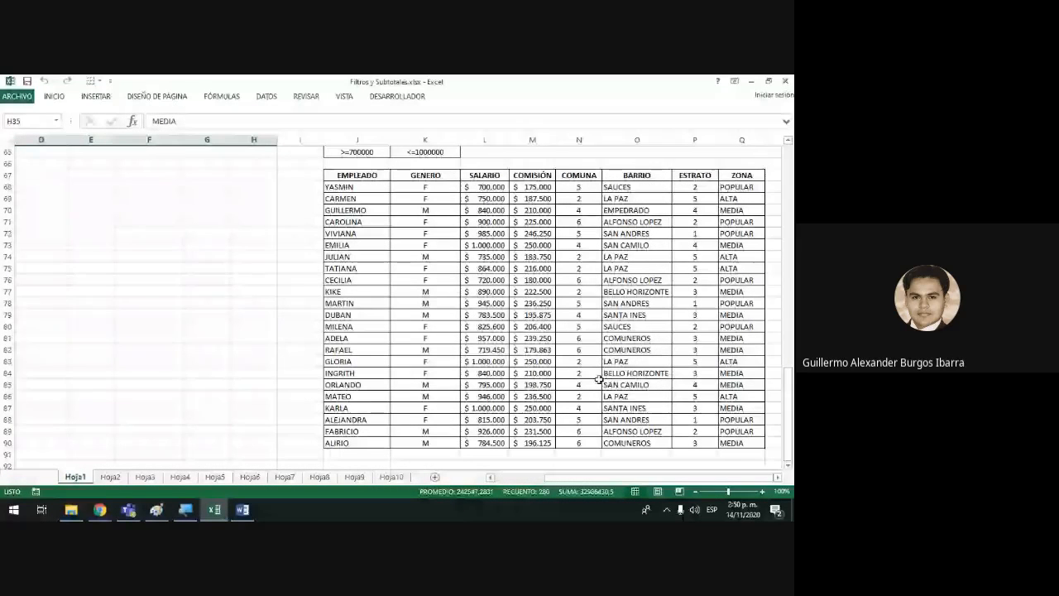
scroll(605, 379, up, 1)
scroll(604, 380, down, 1)
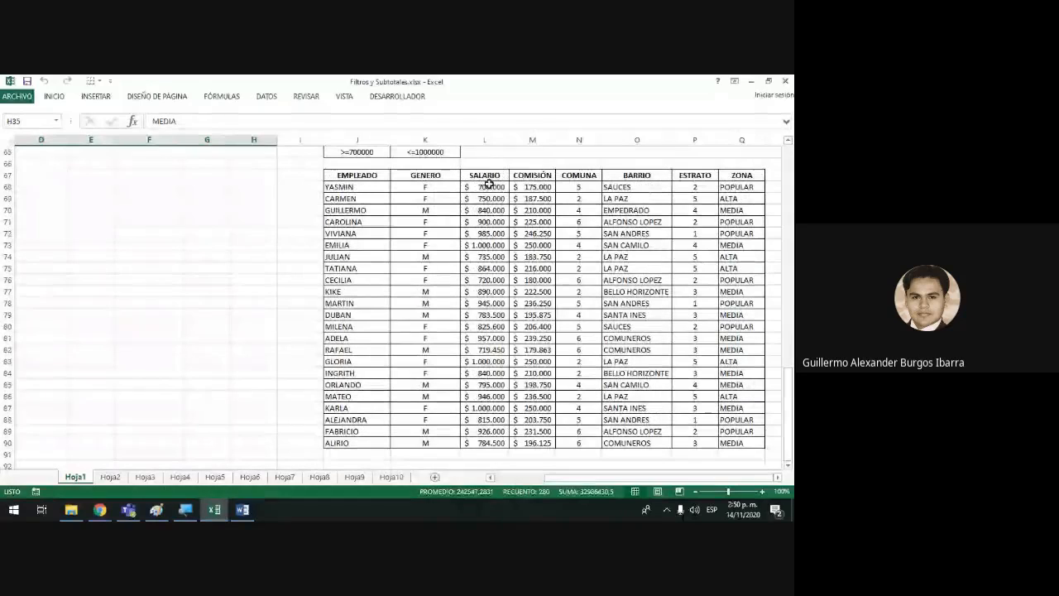
click(489, 188)
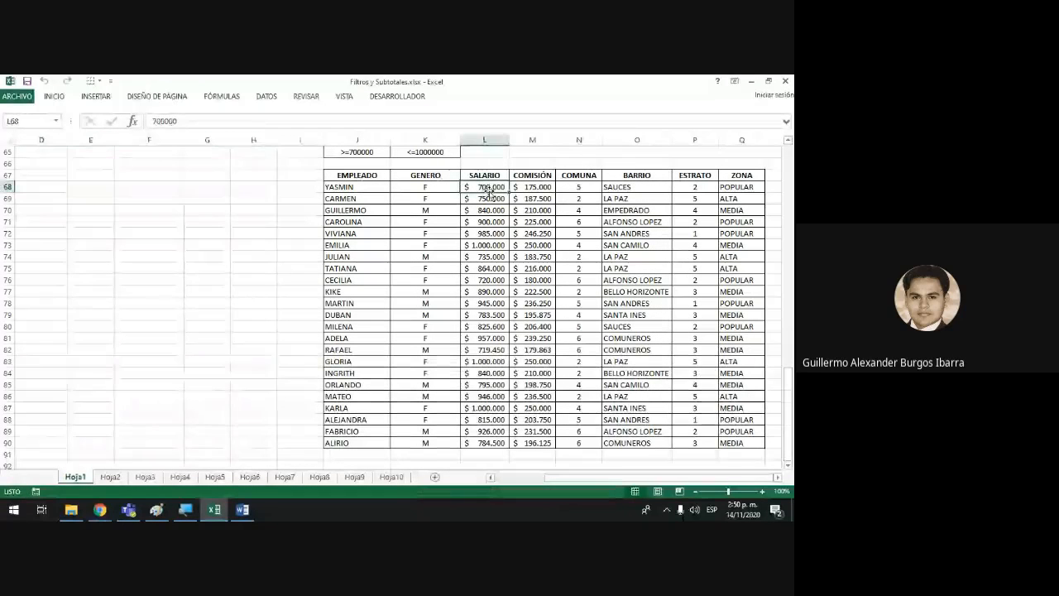
click(491, 246)
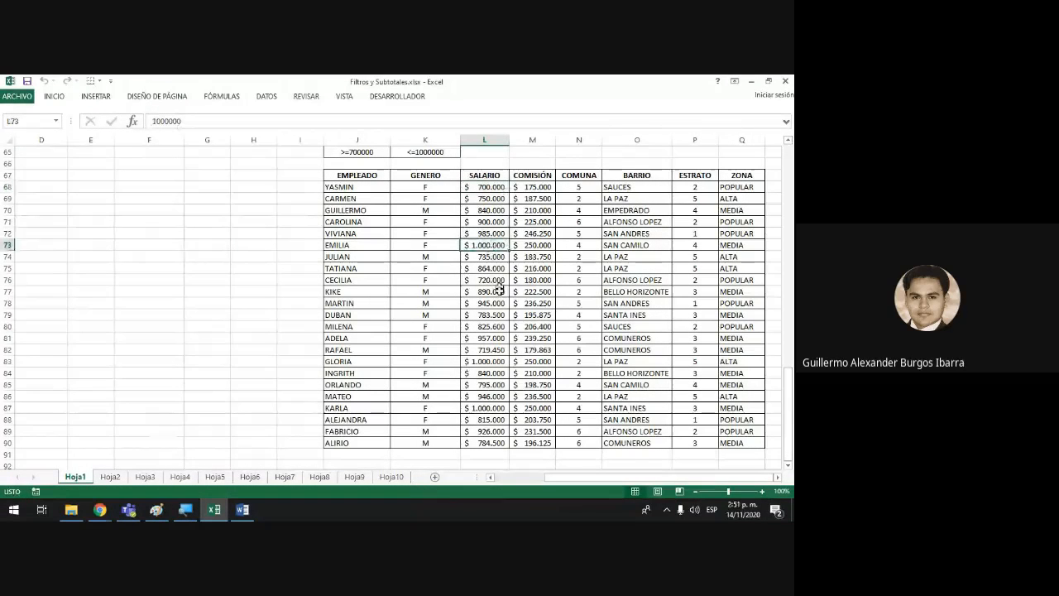
click(494, 292)
click(495, 326)
click(496, 361)
click(498, 385)
click(493, 432)
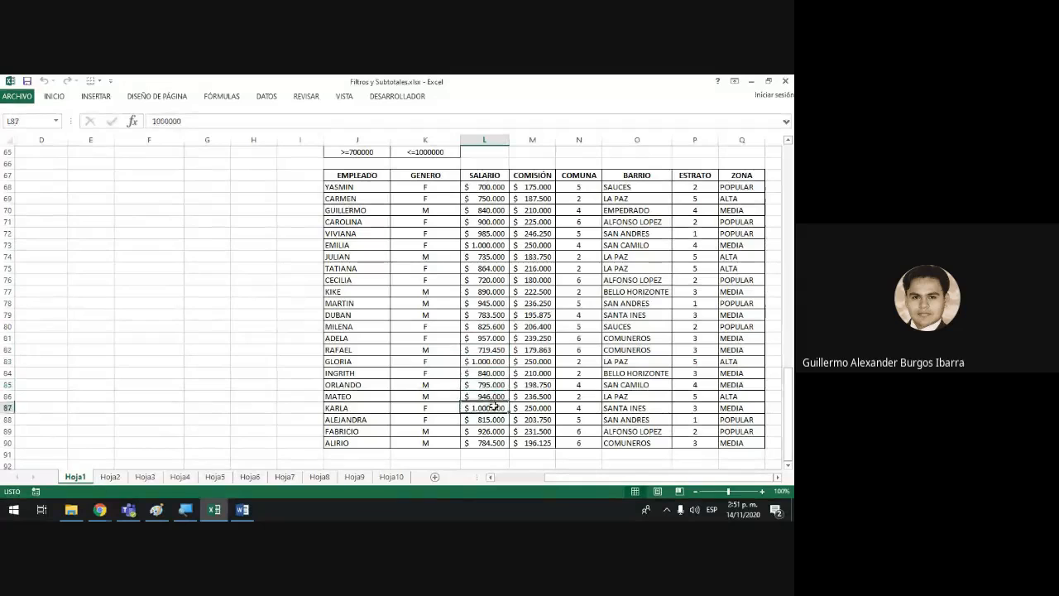
drag(492, 439, 467, 184)
scroll(456, 224, up, 5)
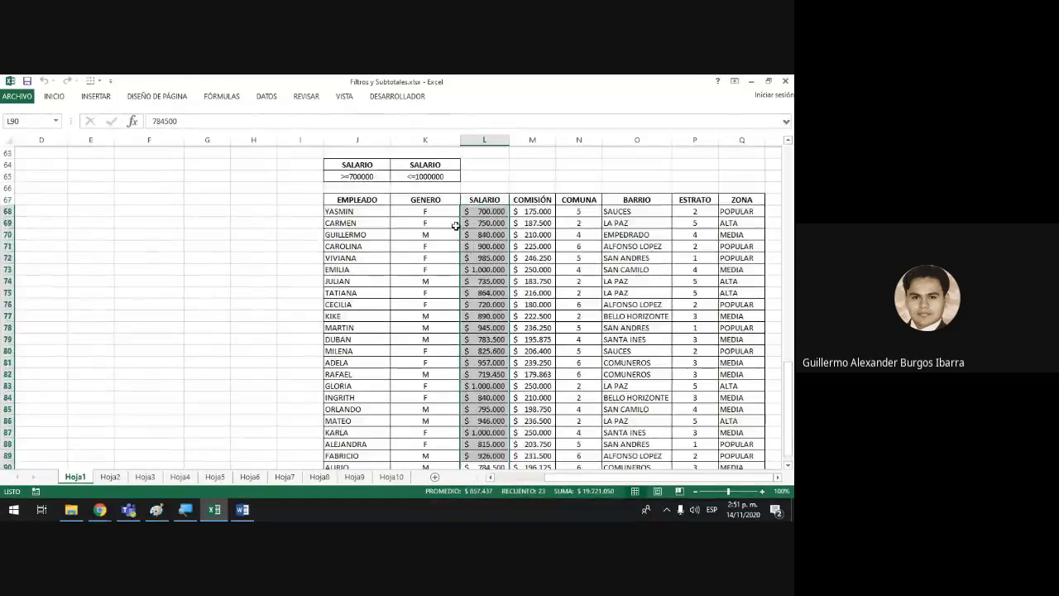
scroll(456, 224, down, 3)
scroll(456, 225, down, 3)
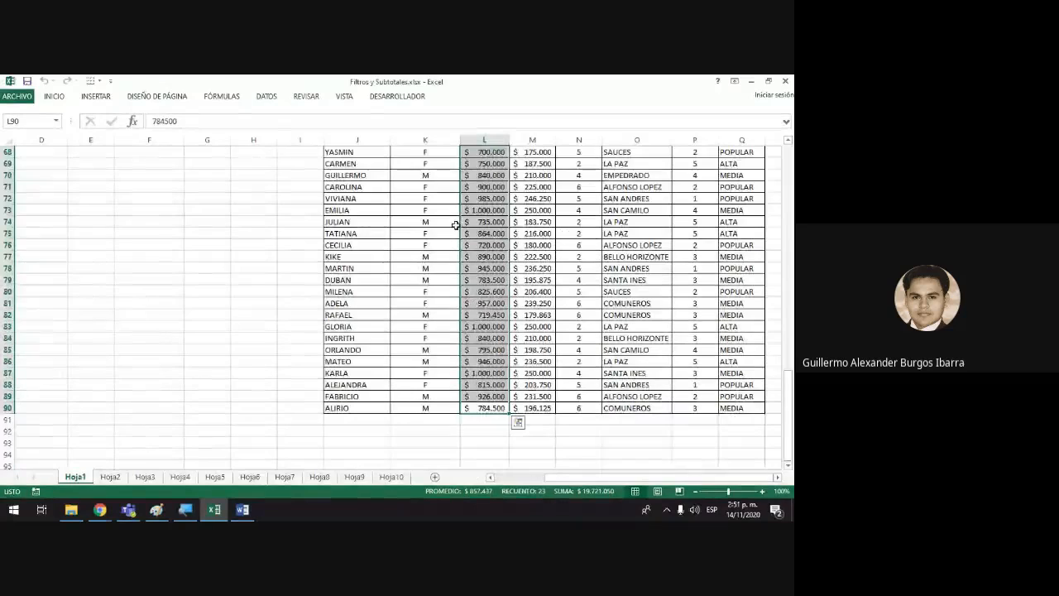
click(502, 245)
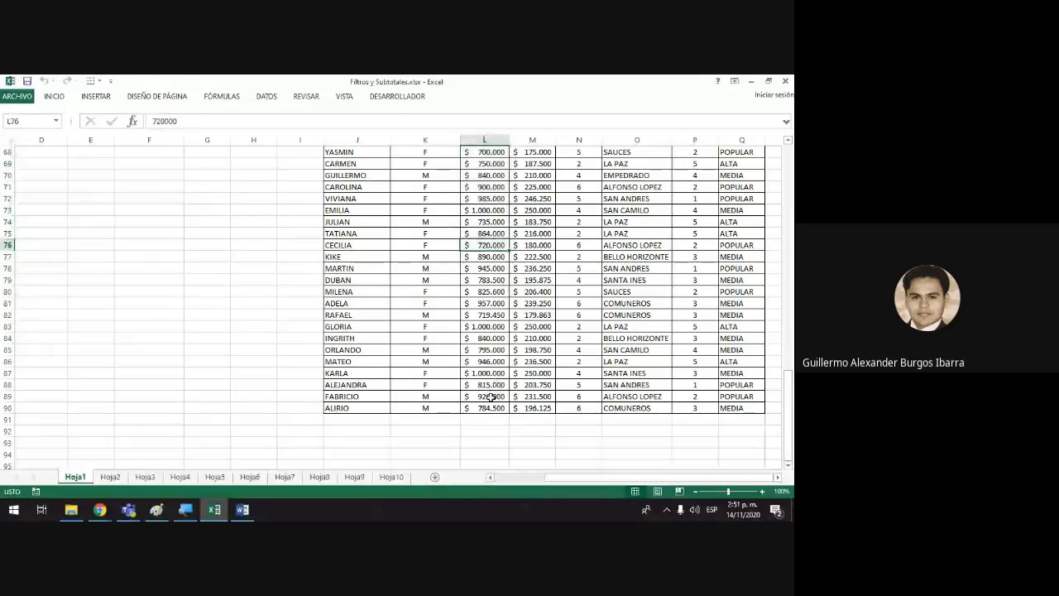
scroll(477, 296, up, 2)
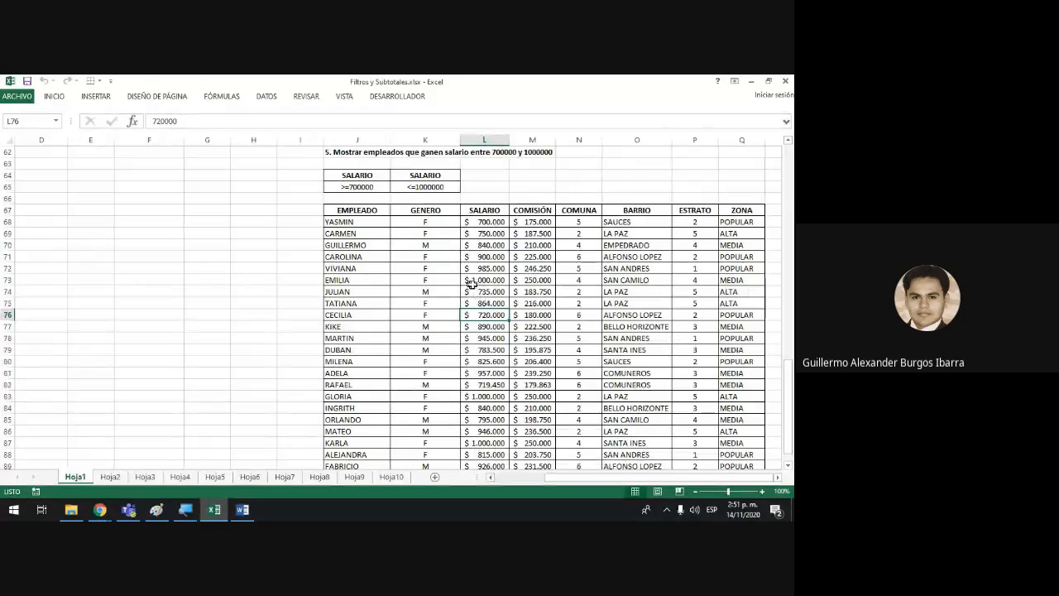
drag(488, 221, 491, 440)
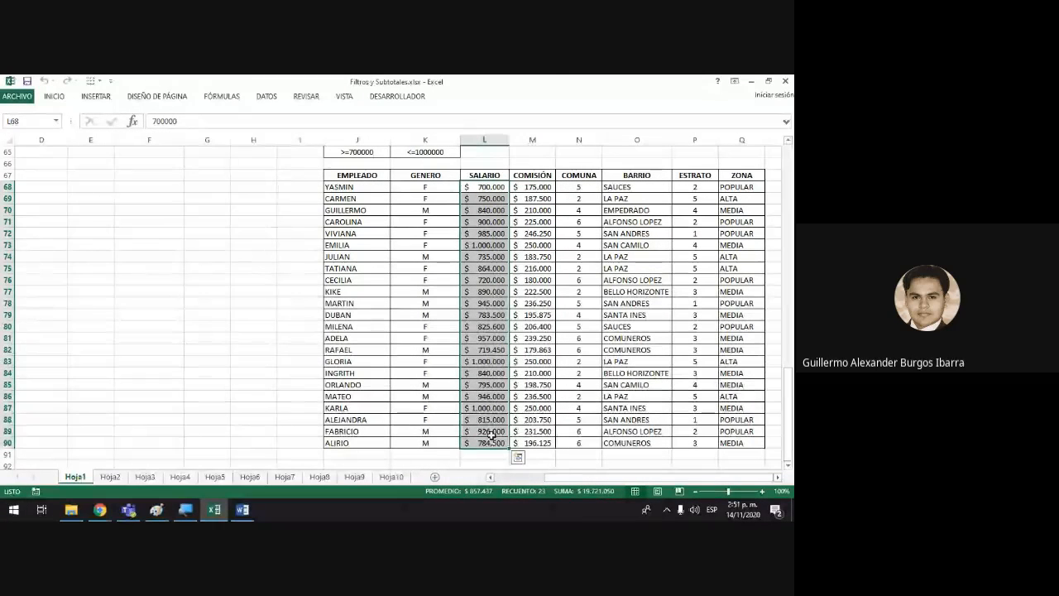
scroll(492, 430, down, 4)
scroll(500, 331, up, 10)
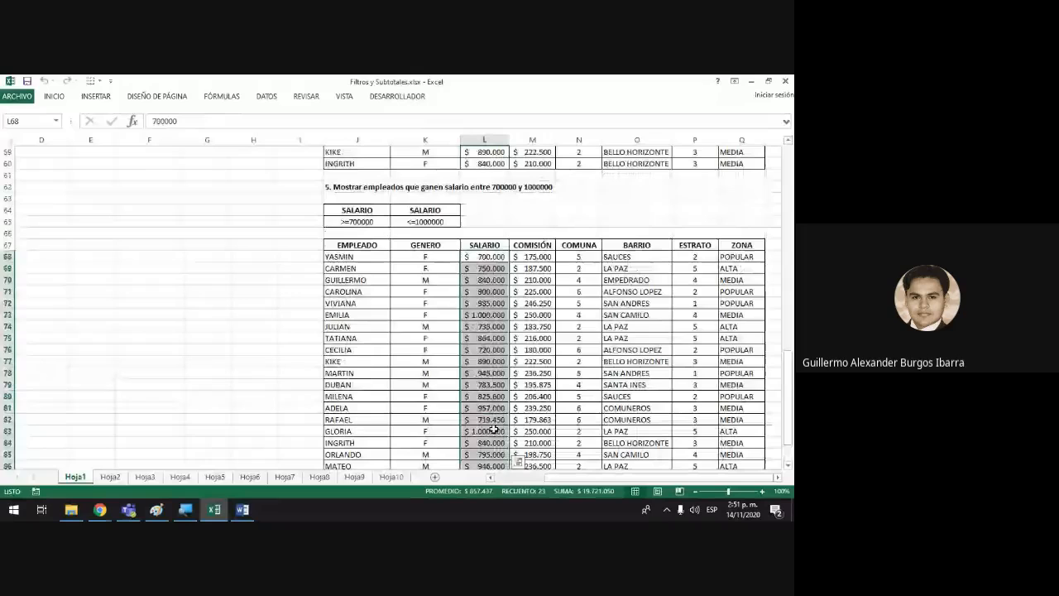
click(497, 338)
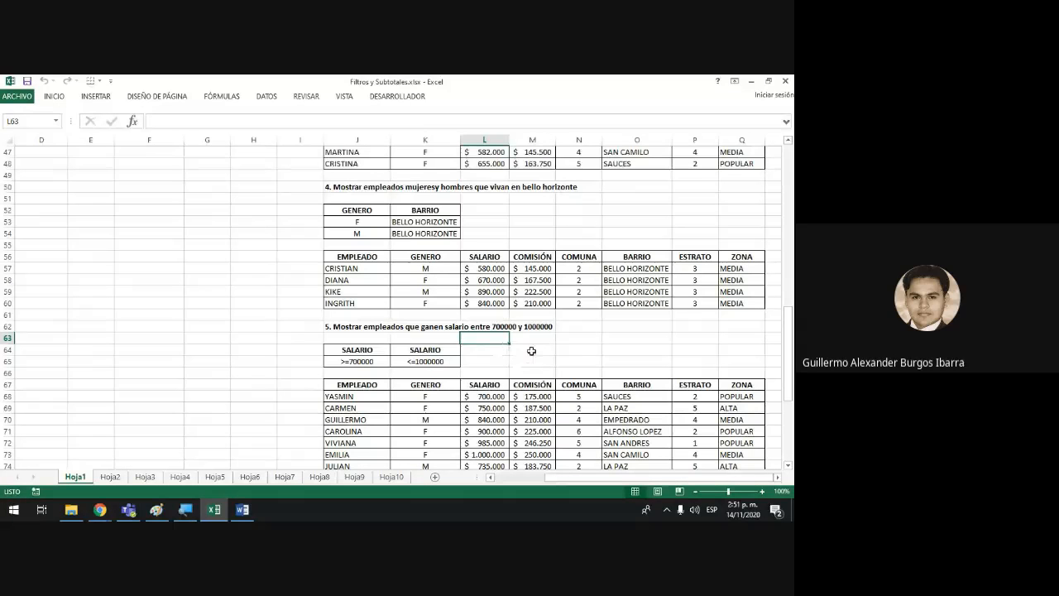
click(532, 349)
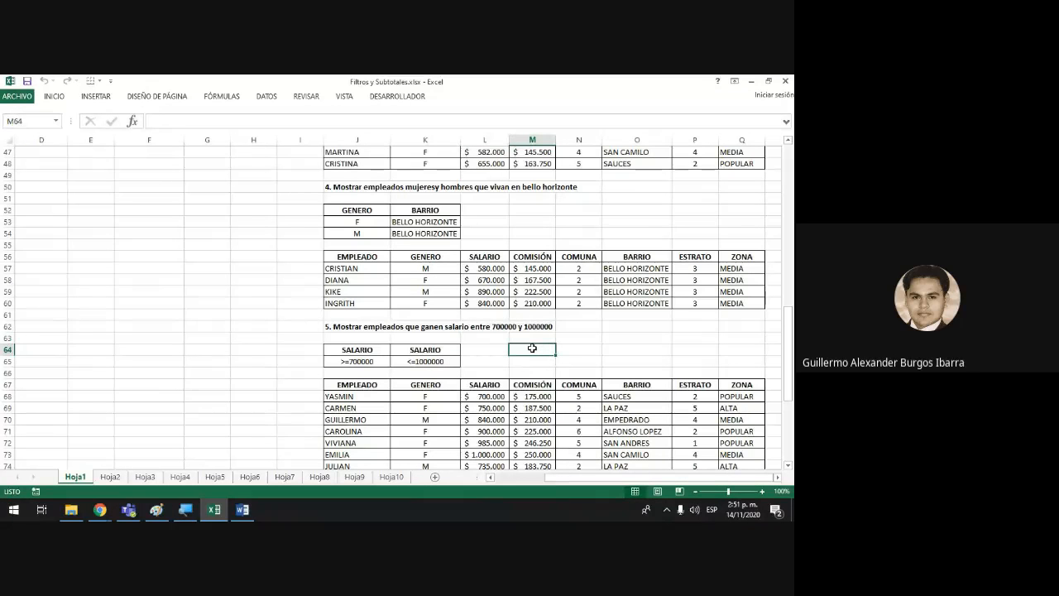
click(650, 325)
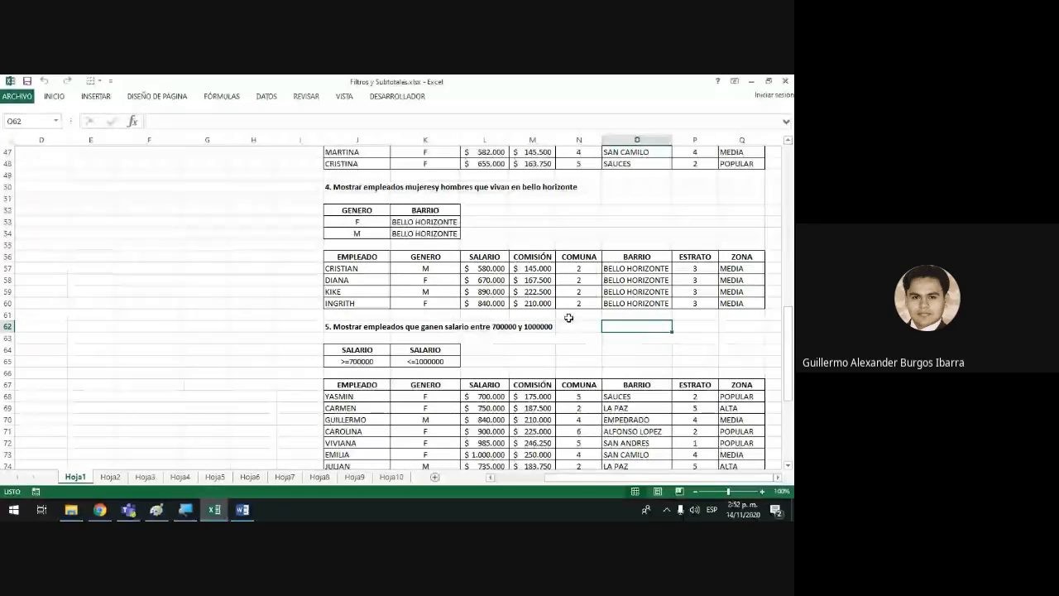
- Enter the header Fecha in both O64 and P64, beside the exercise 5 criteria
click(613, 349)
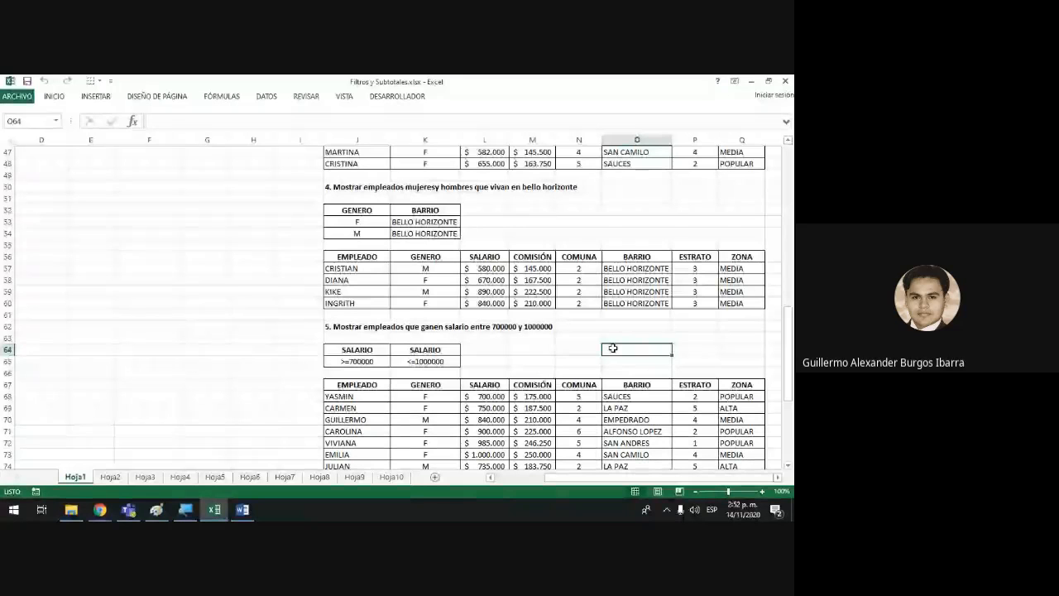
double_click(612, 349)
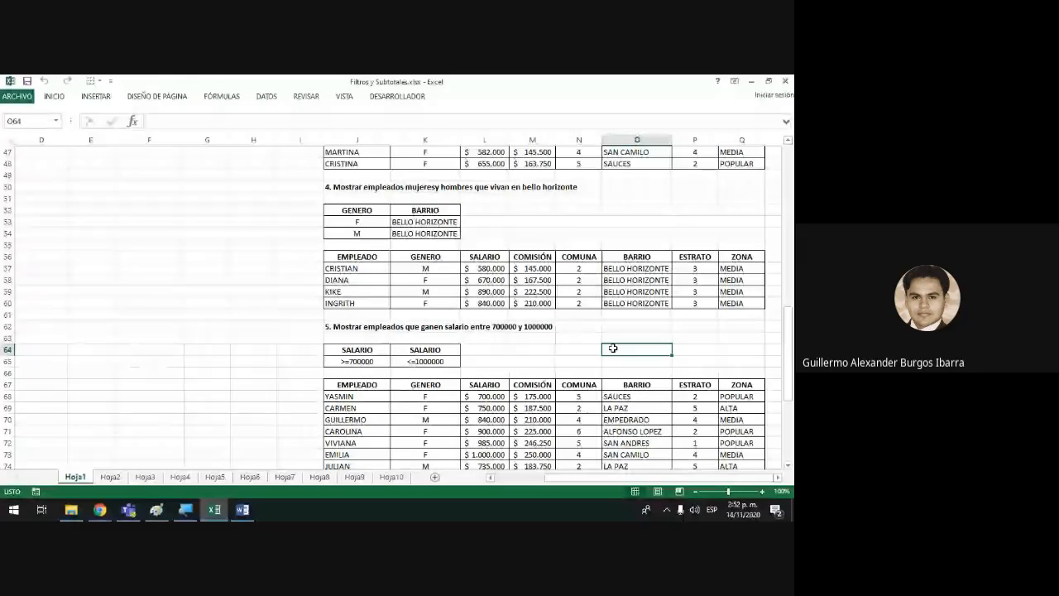
text(Fe)
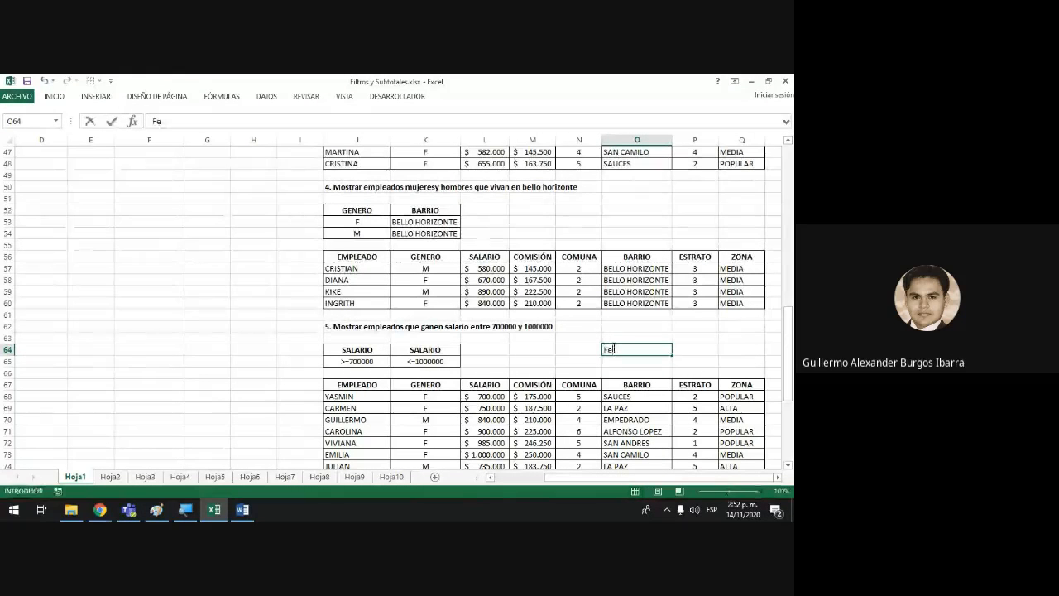
text(cha)
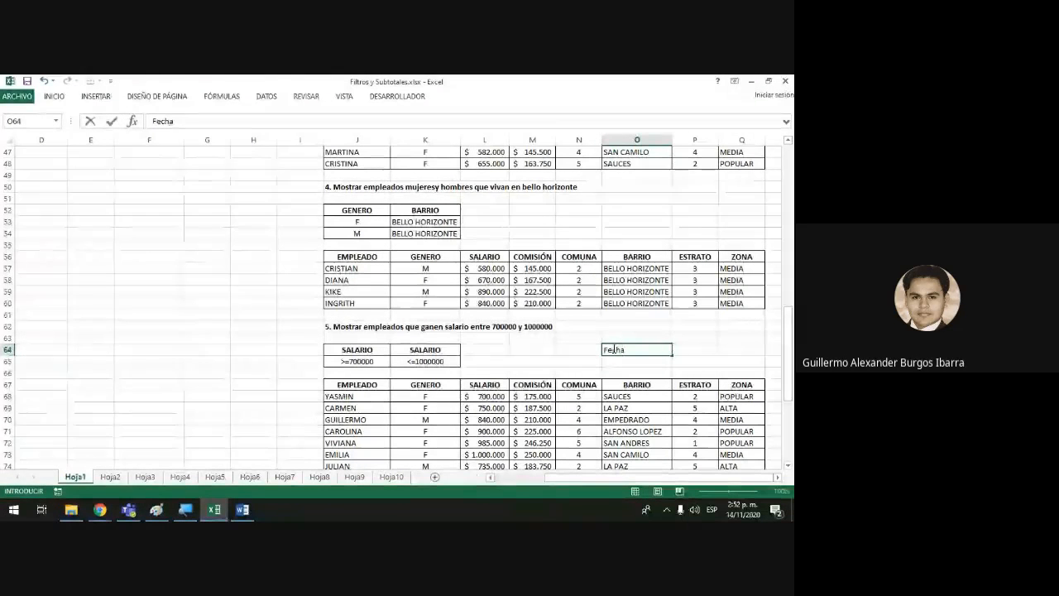
key(Tab)
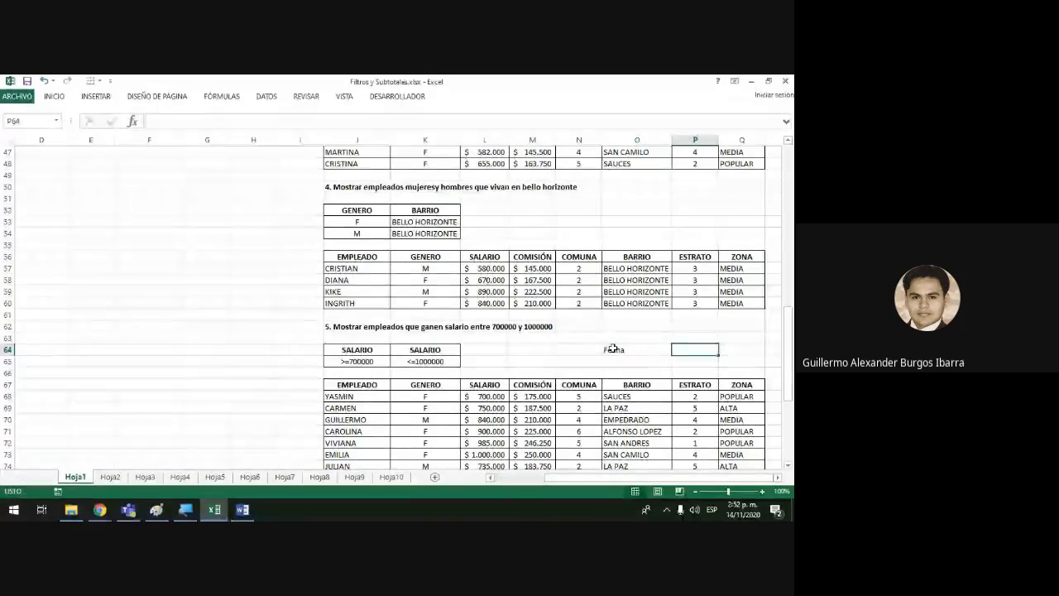
text(Fecha)
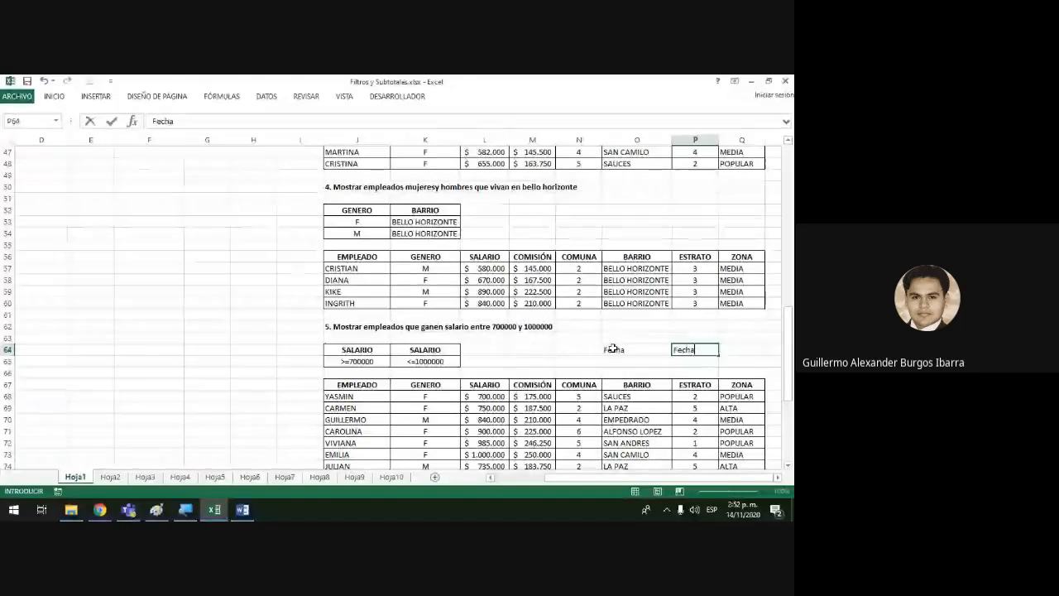
key(Return)
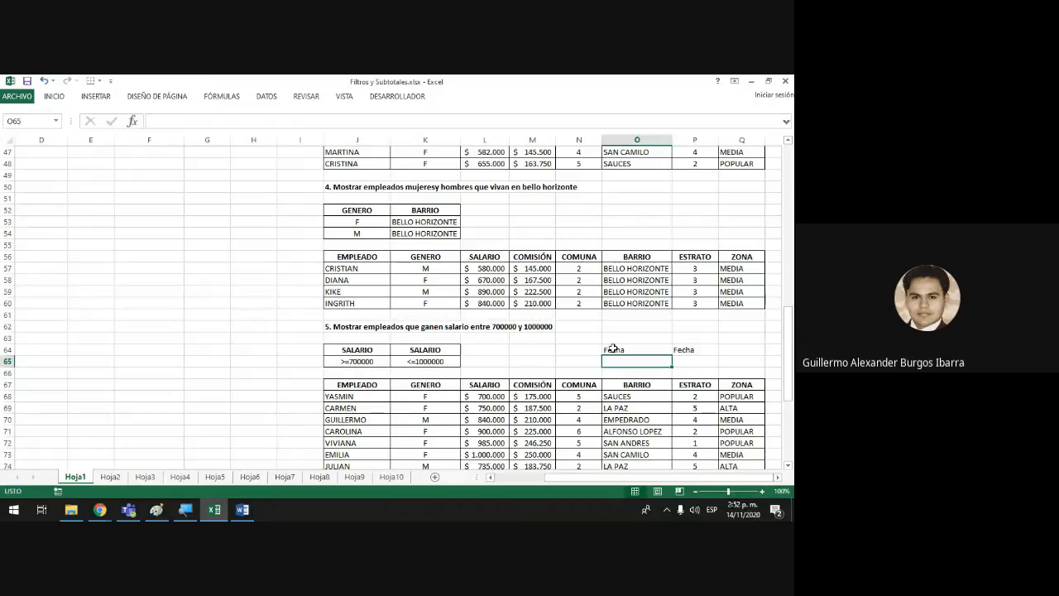
- Enter the date 01/01/2016 under the first Fecha header in O65
text(01/01)
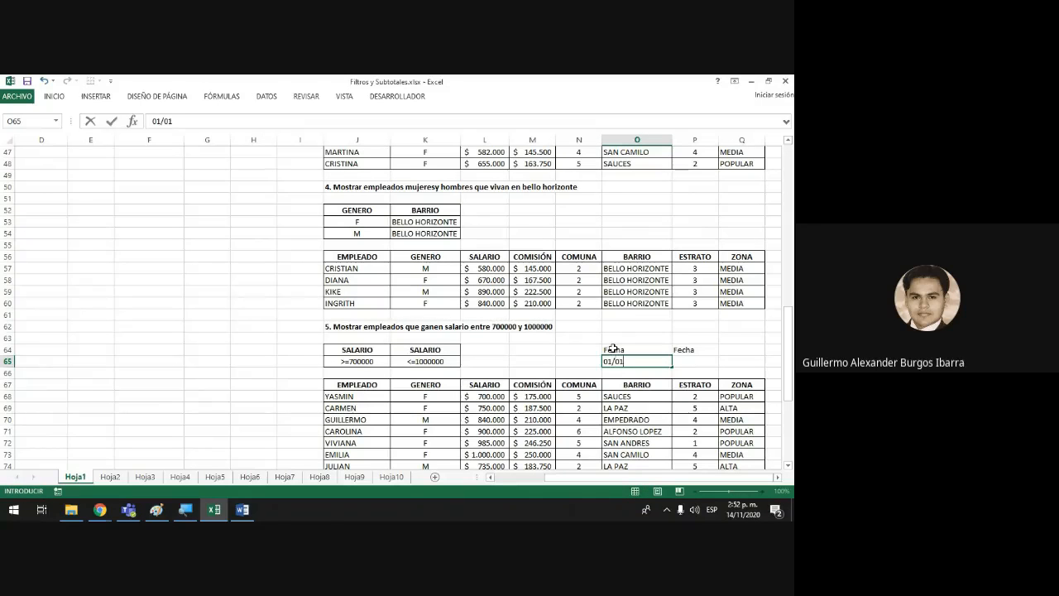
text(/2016)
key(Tab)
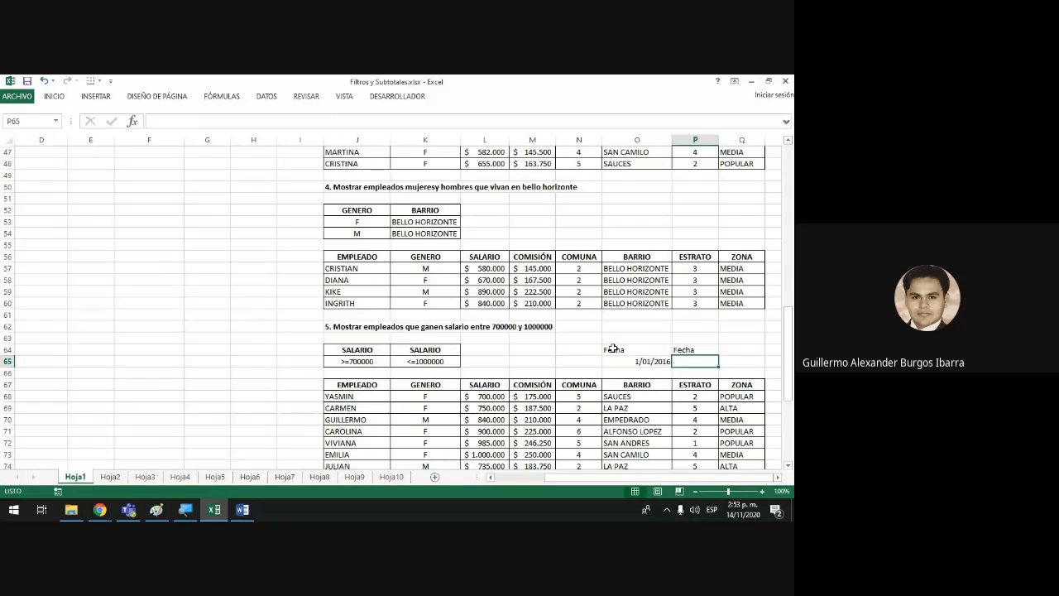
- Enter the date 31/12/2019 under the second Fecha header in P65
click(641, 362)
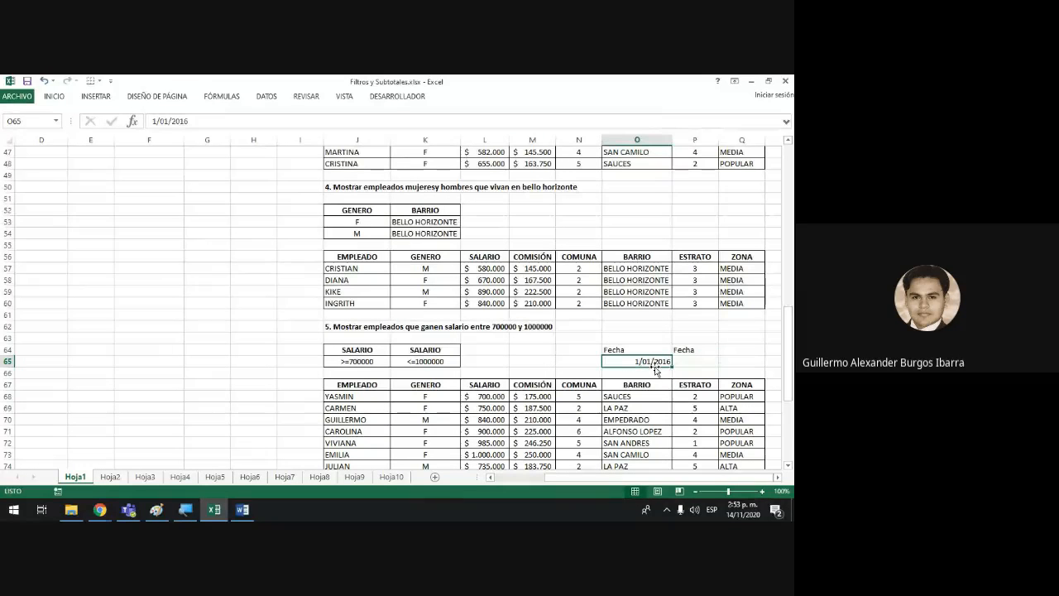
click(686, 365)
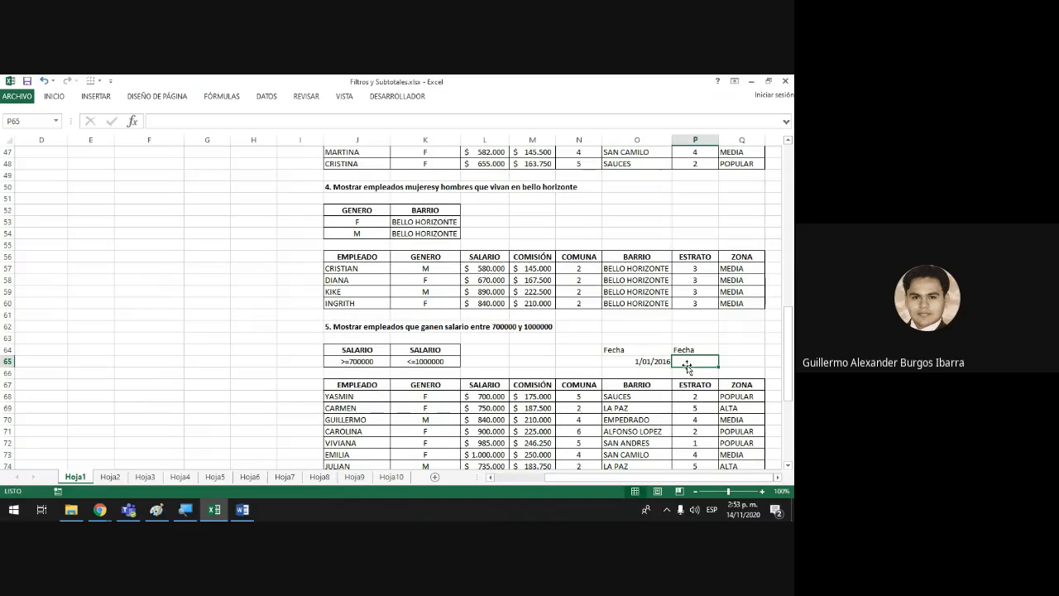
text(31)
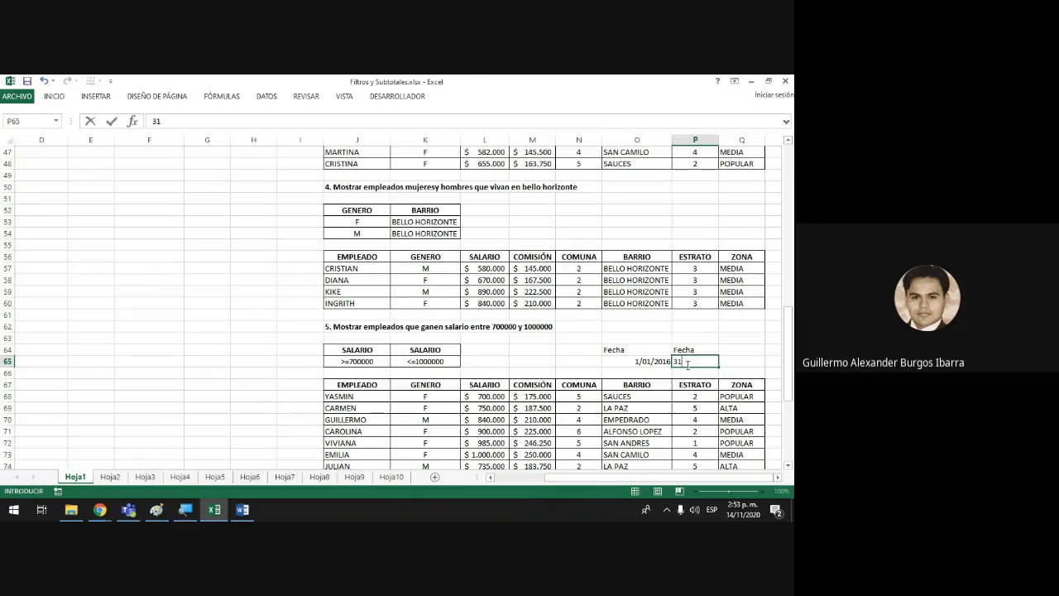
text(/12/2019)
key(Return)
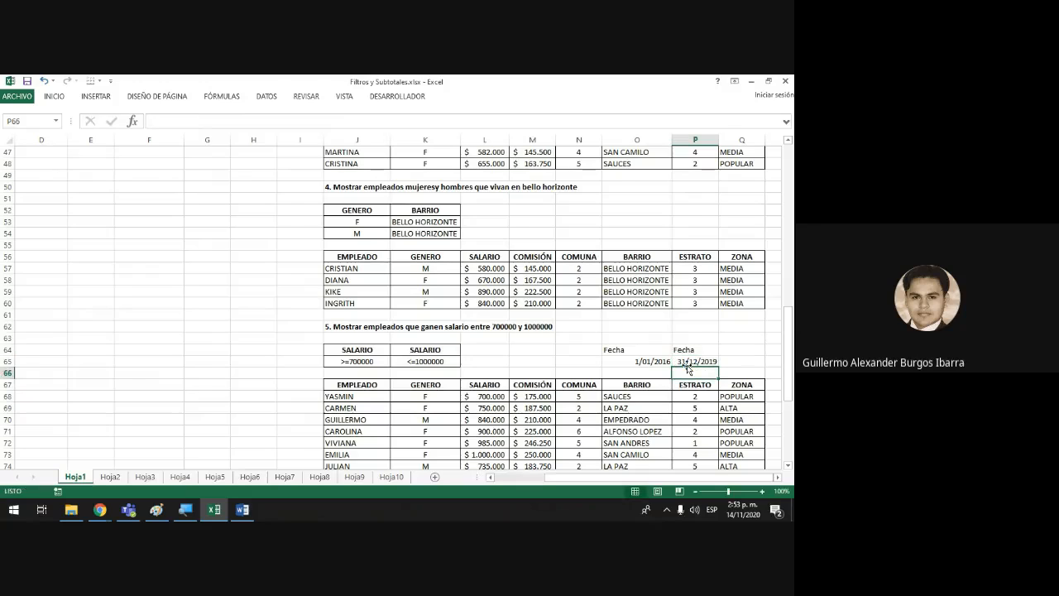
- Turn the two dates into range criteria: >=1/01/2016 in O65 and <=31/12/2019 in P65
double_click(617, 361)
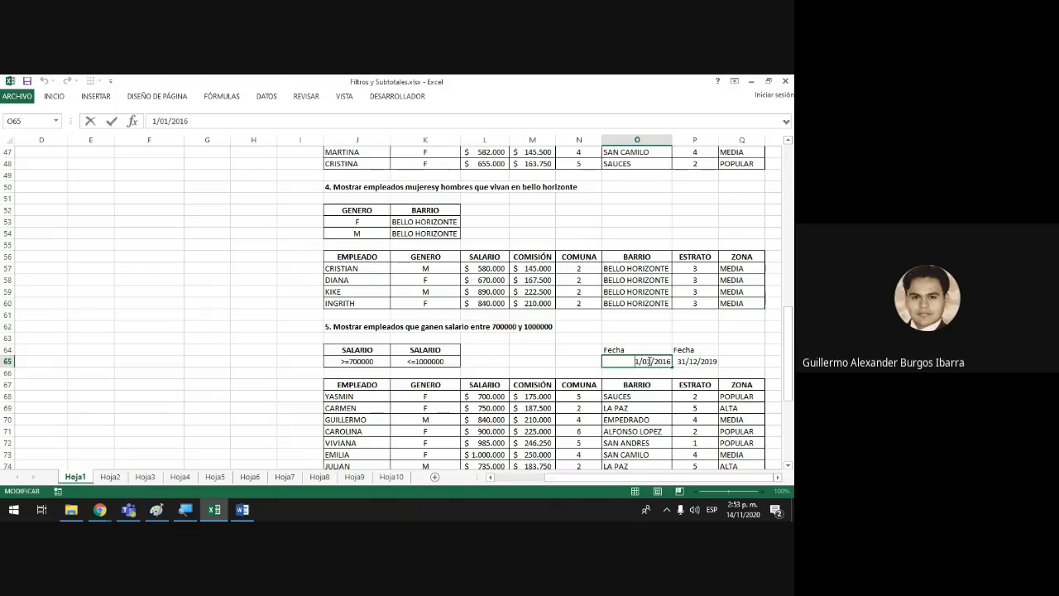
key(Home)
text(>=)
click(677, 361)
double_click(677, 361)
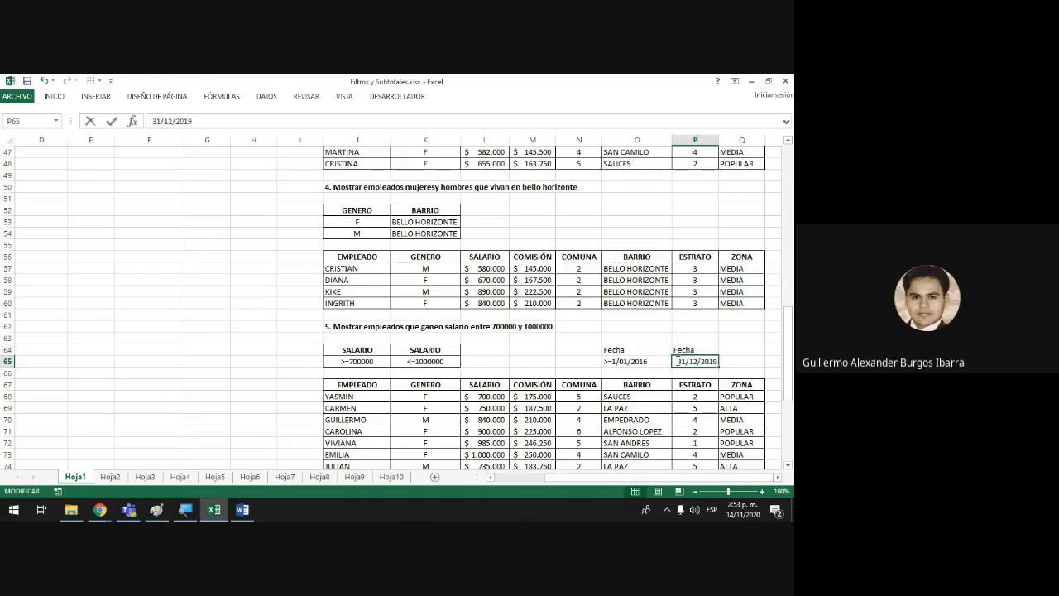
text(<)
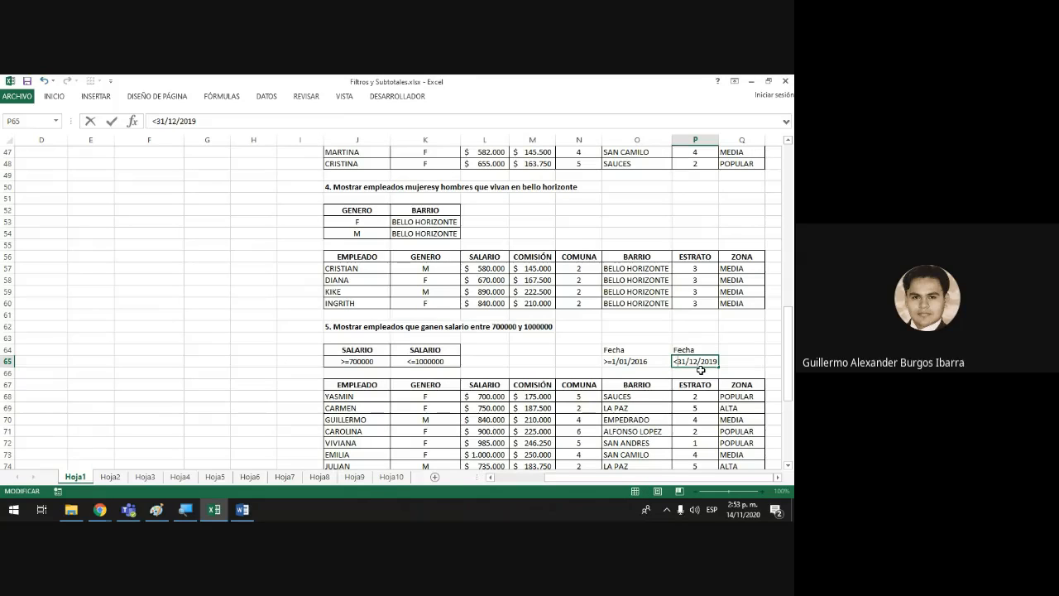
text(=)
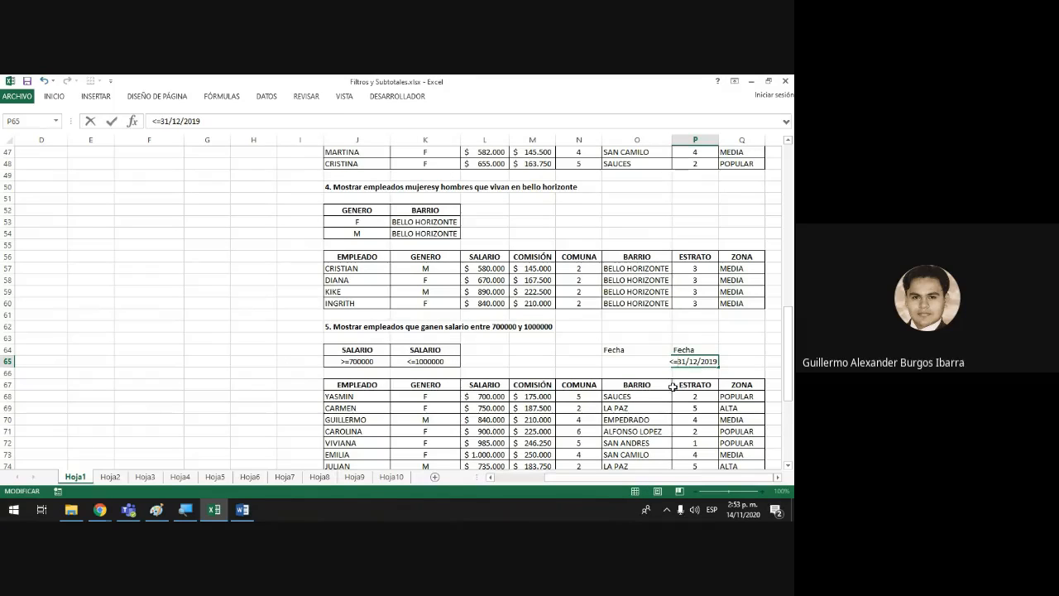
click(674, 387)
- Widen column P to fit the date criterion and make the two Fecha headers in O64:P64 bold and centred
drag(715, 140, 729, 140)
drag(666, 350, 678, 349)
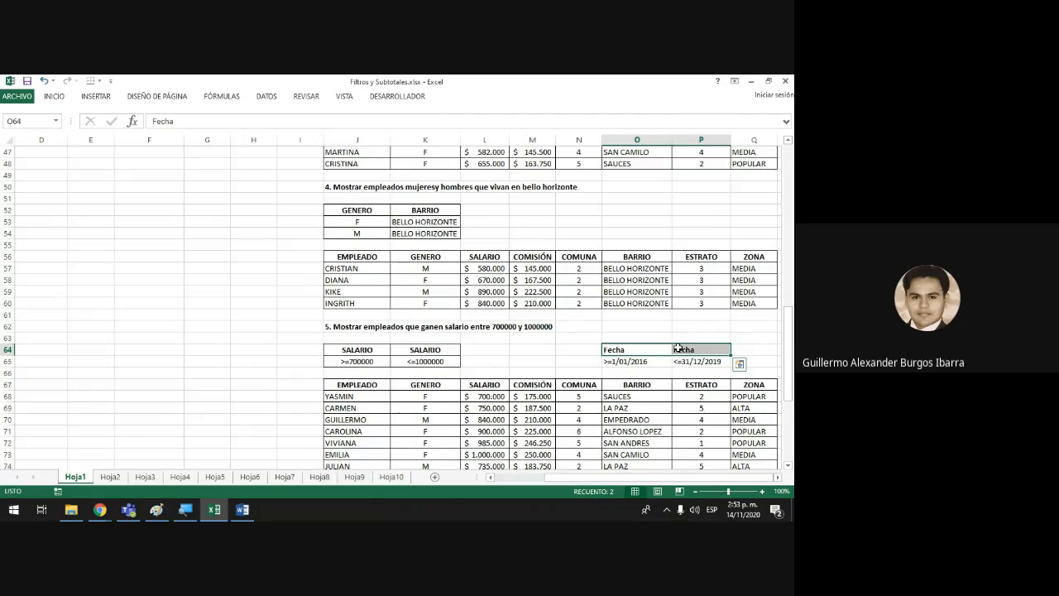
click(54, 96)
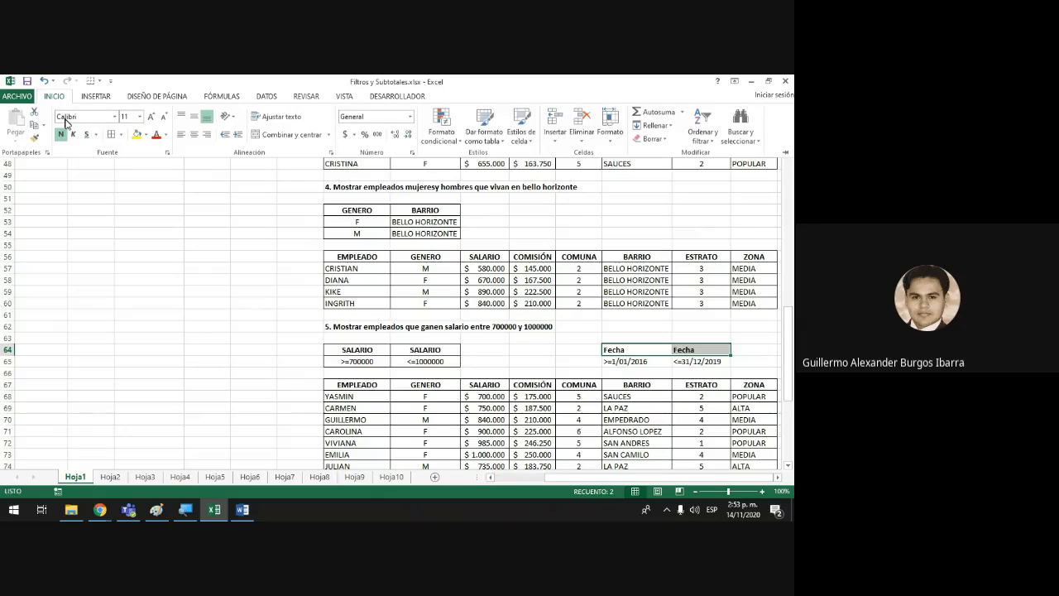
click(193, 134)
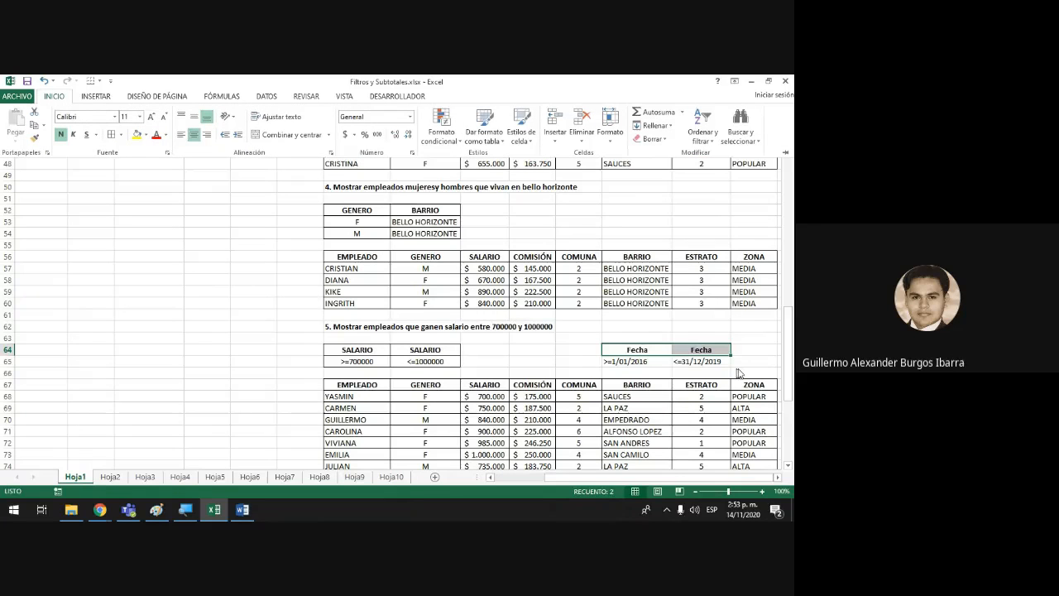
drag(629, 362, 699, 362)
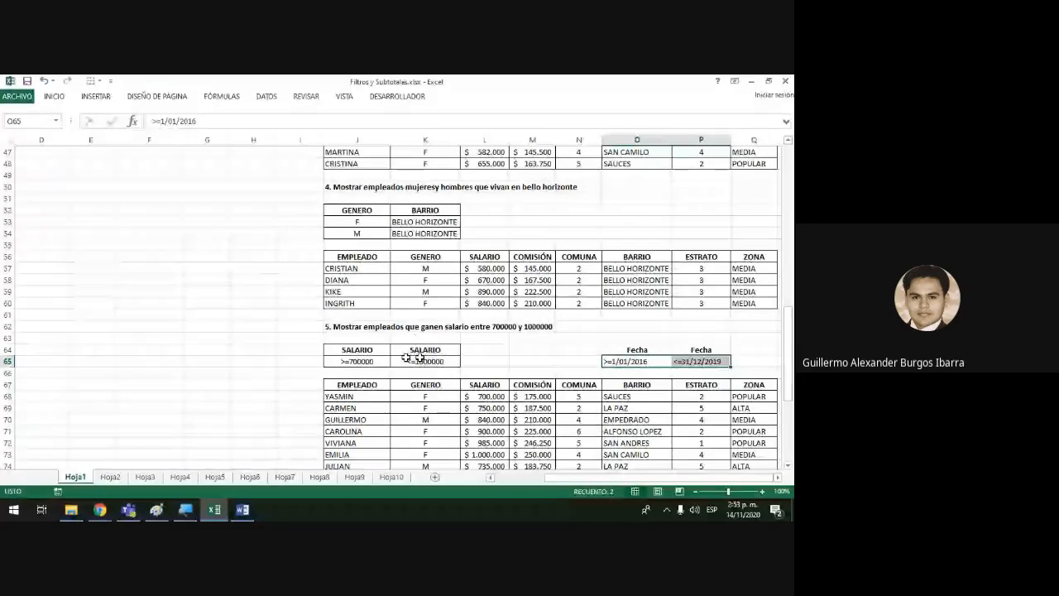
drag(662, 348, 704, 362)
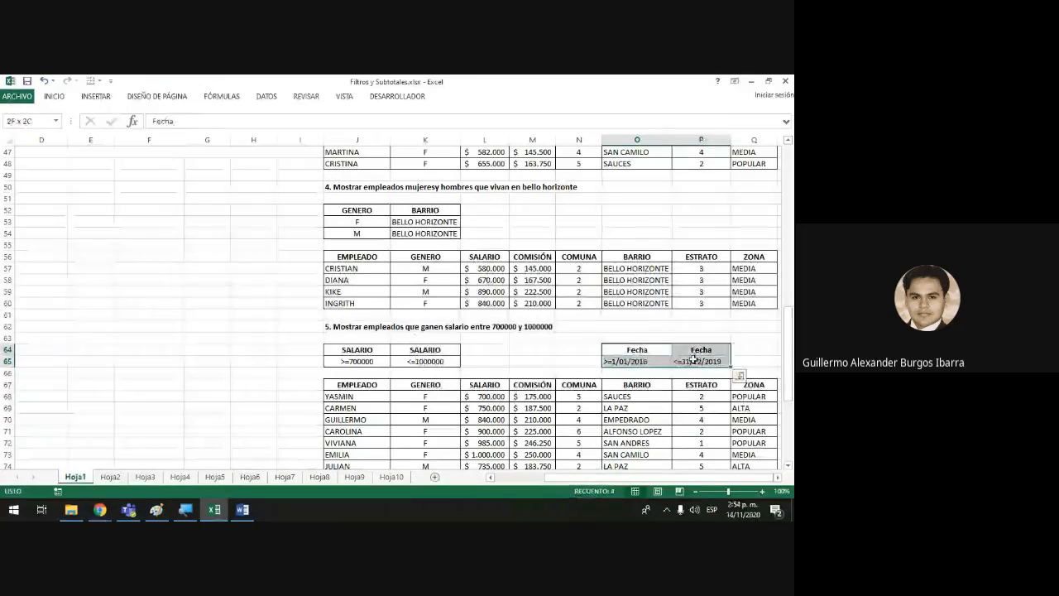
click(763, 340)
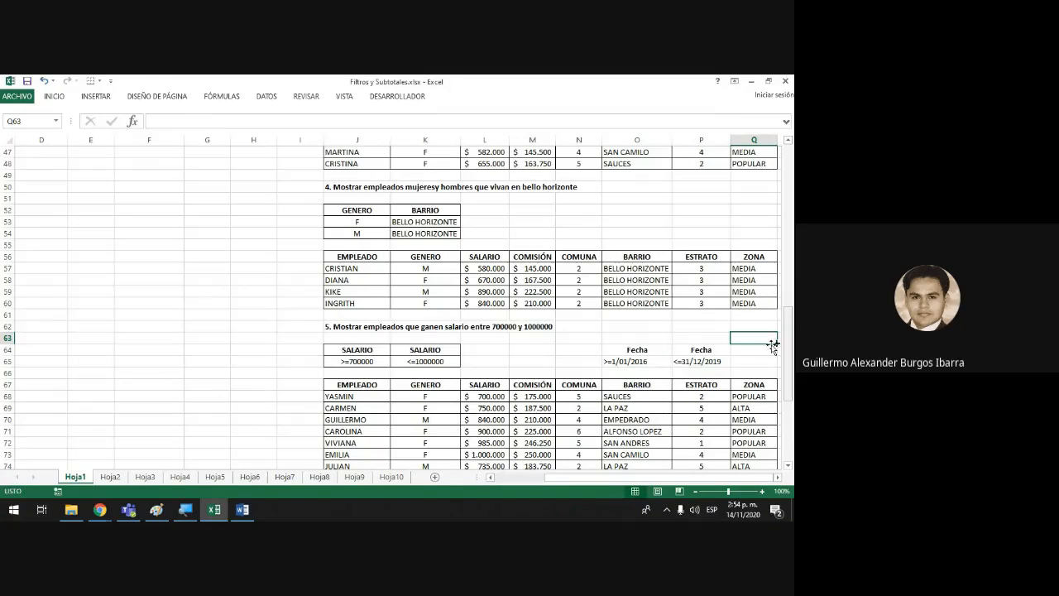
click(650, 362)
click(681, 361)
click(665, 365)
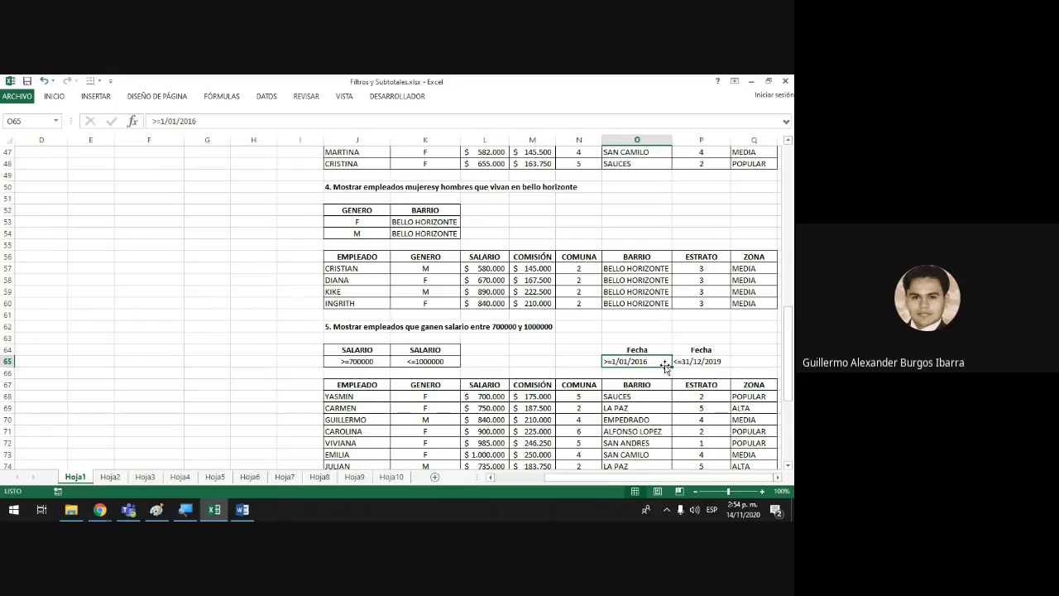
- Begin the exercise 6 title in J92, below the exercise 5 results, with "6. Mostrar empleado"
scroll(662, 366, down, 4)
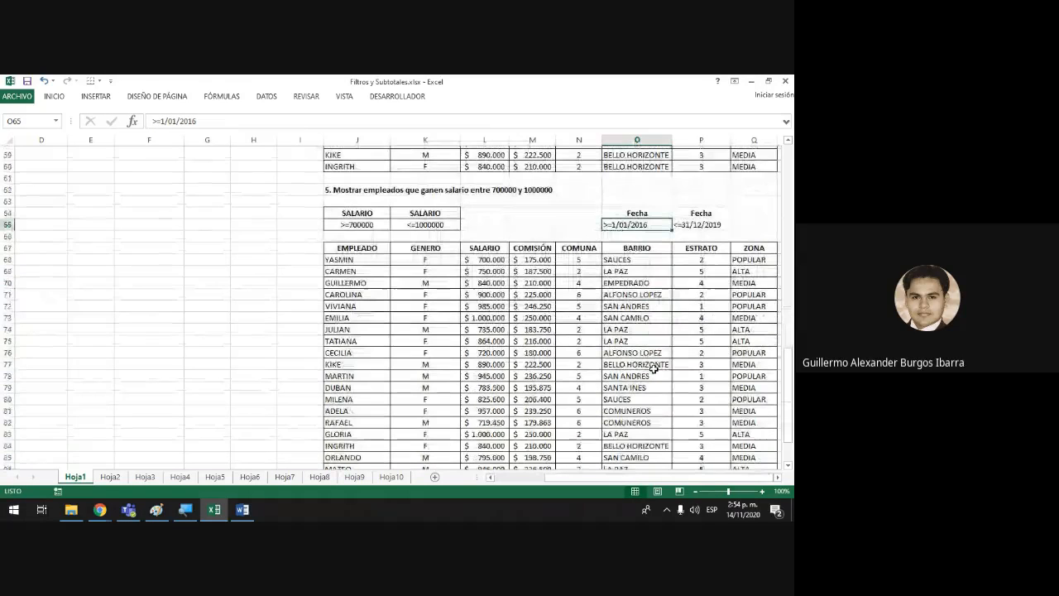
scroll(654, 369, down, 2)
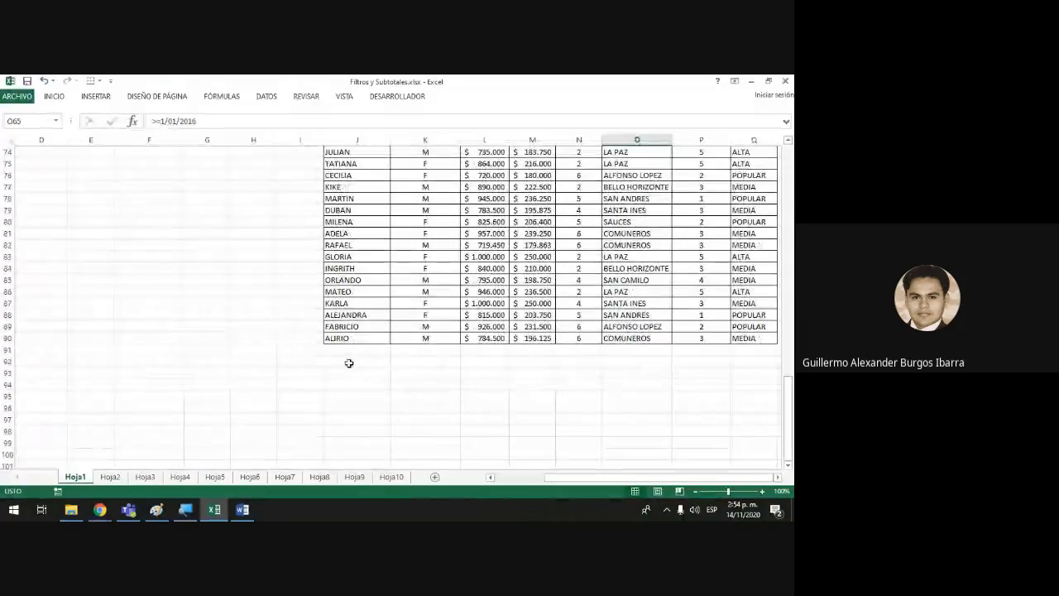
click(349, 361)
scroll(535, 394, up, 5)
scroll(535, 395, down, 5)
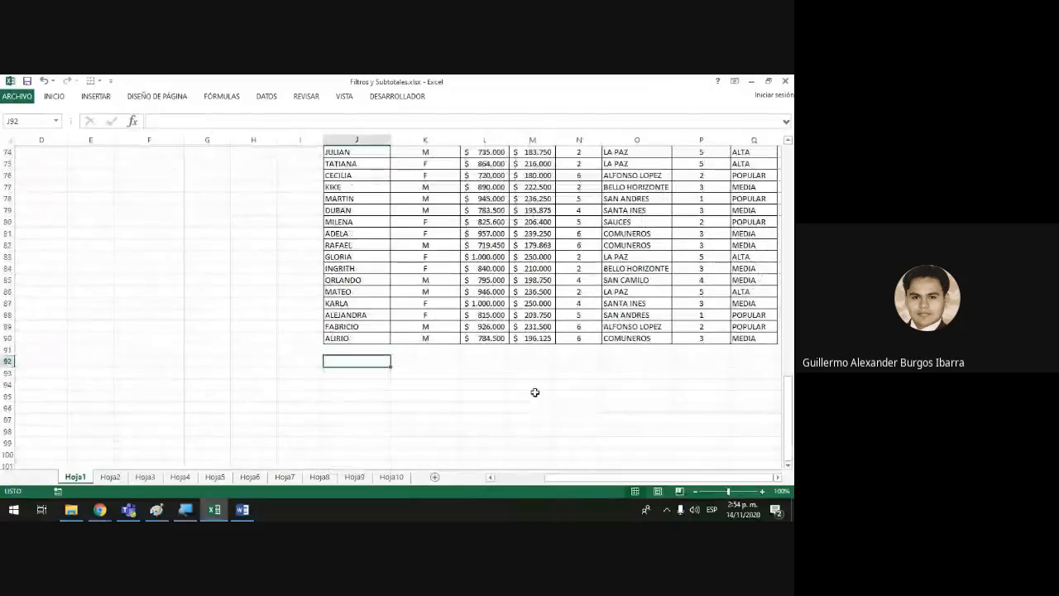
text(6)
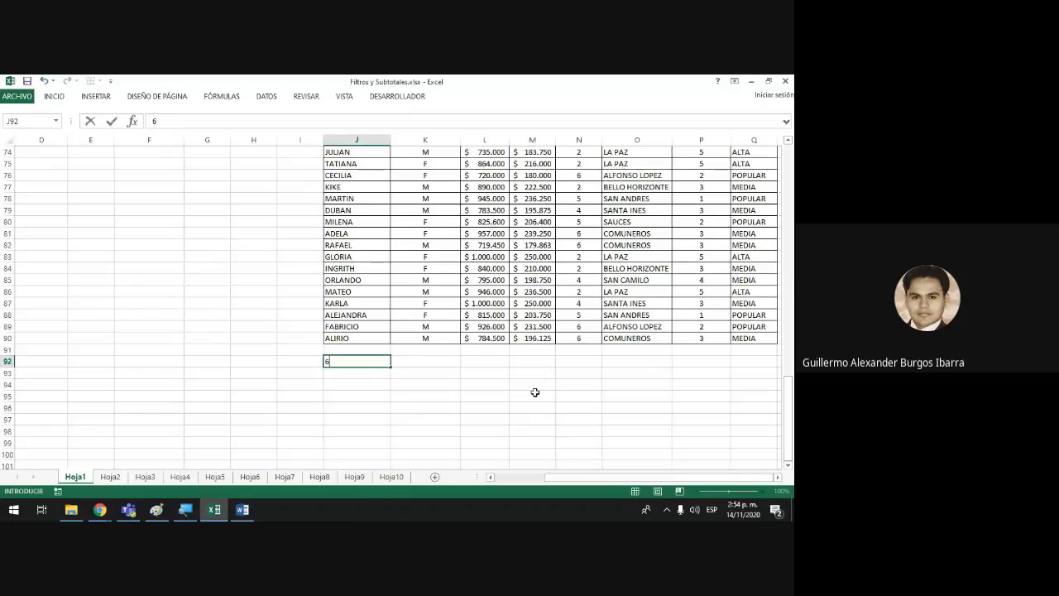
text(. mOSTRAR)
key(BackSpace)
key(BackSpace)
key(BackSpace)
key(BackSpace)
key(BackSpace)
key(BackSpace)
key(BackSpace)
text(MO)
key(BackSpace)
text(oatrar)
key(BackSpace)
key(BackSpace)
key(BackSpace)
key(BackSpace)
key(BackSpace)
text(strar empleados)
key(Tab)
text(u)
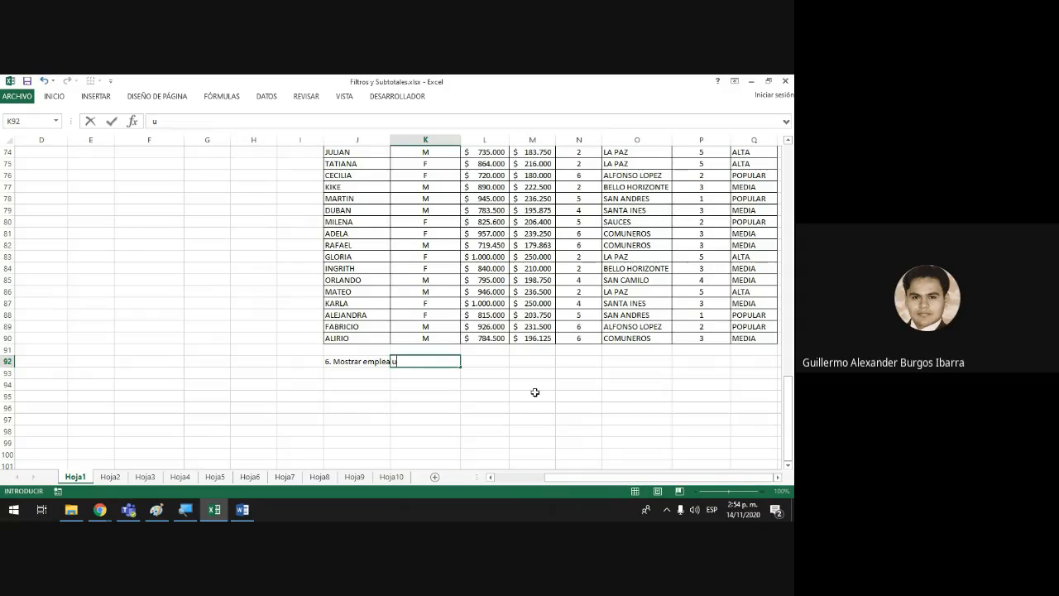
key(BackSpace)
key(Tab)
text(u)
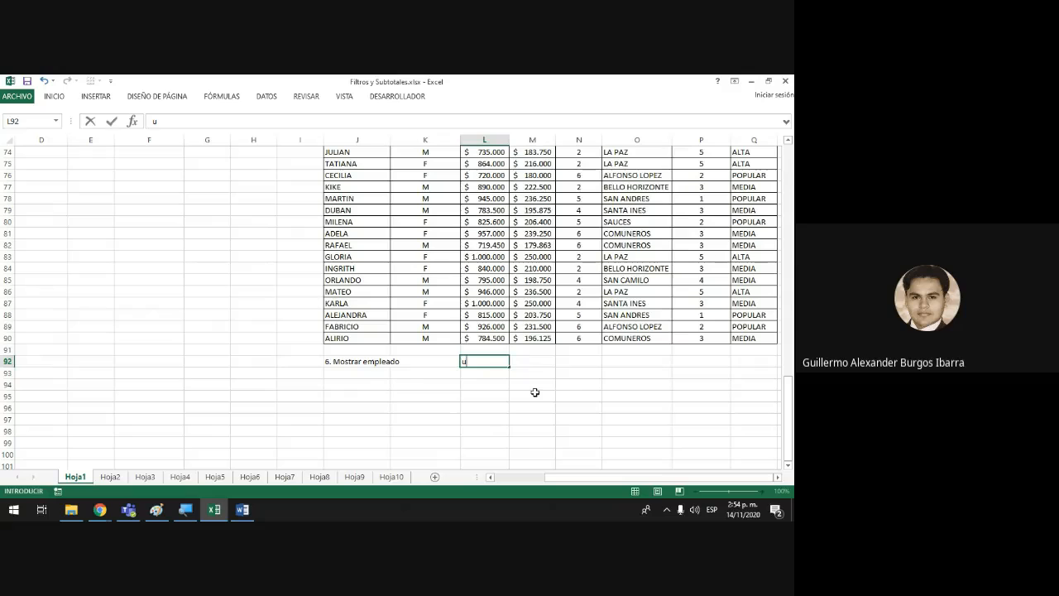
right_click(534, 393)
key(Escape)
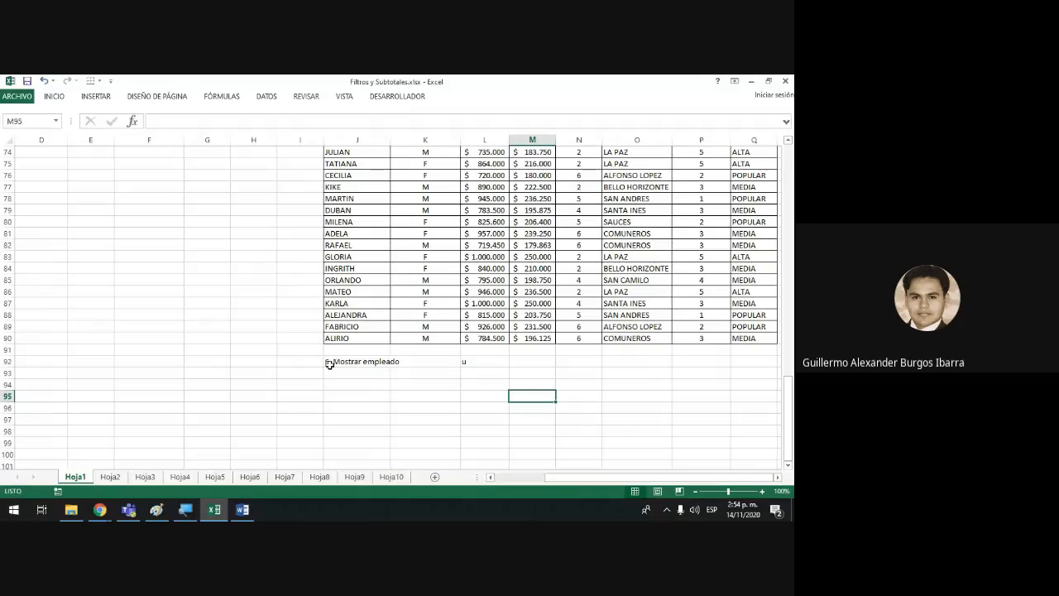
- Complete the title in J92 as "6. Mostrar empleados que el nombre inicie con la letra A"
click(329, 363)
click(253, 121)
text(s )
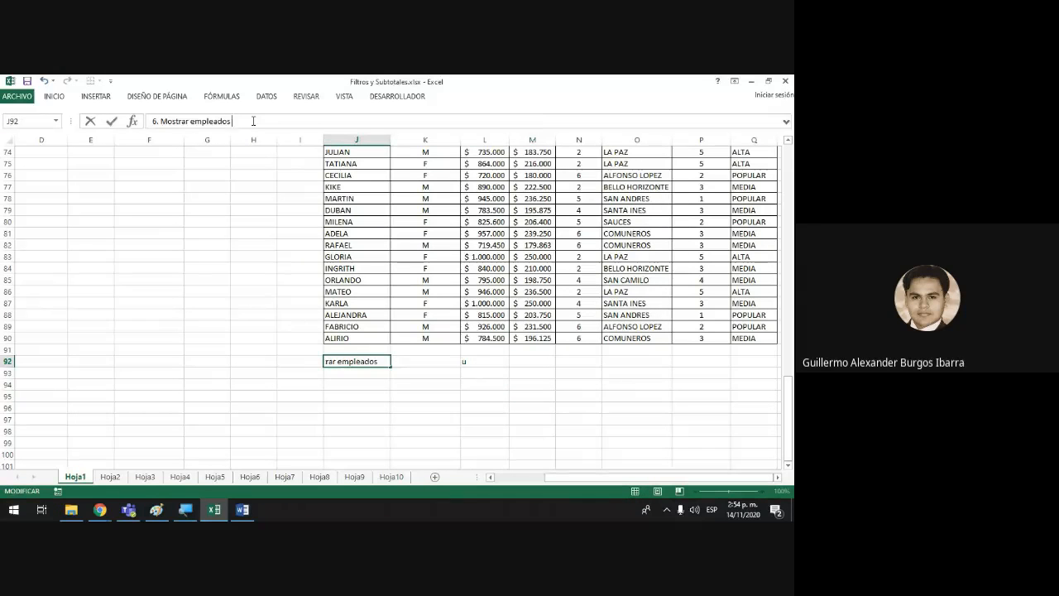
text(que el nombre inicie con la letra)
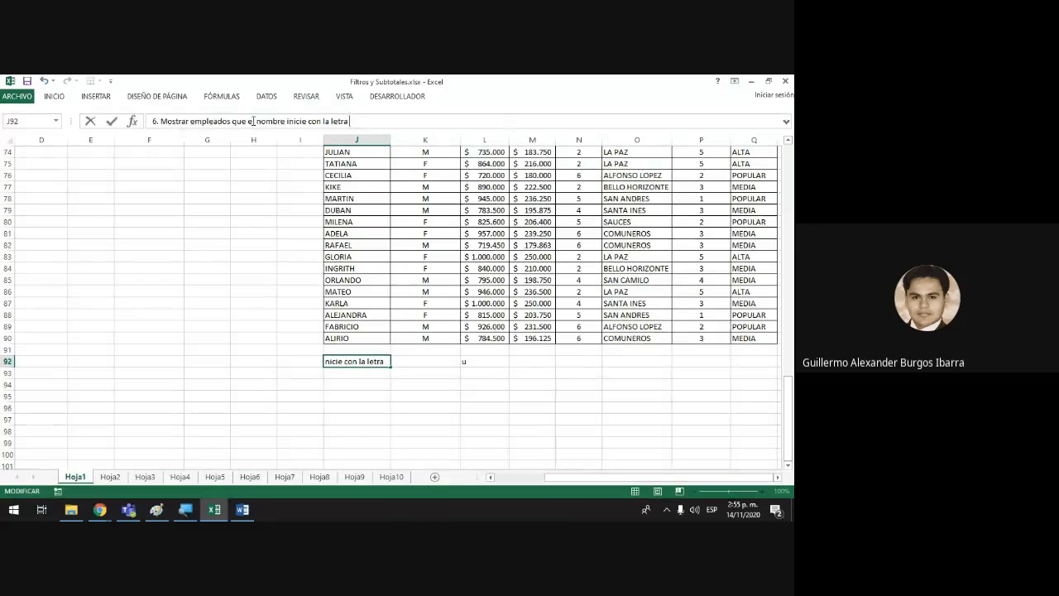
text(A)
key(ctrl+Return)
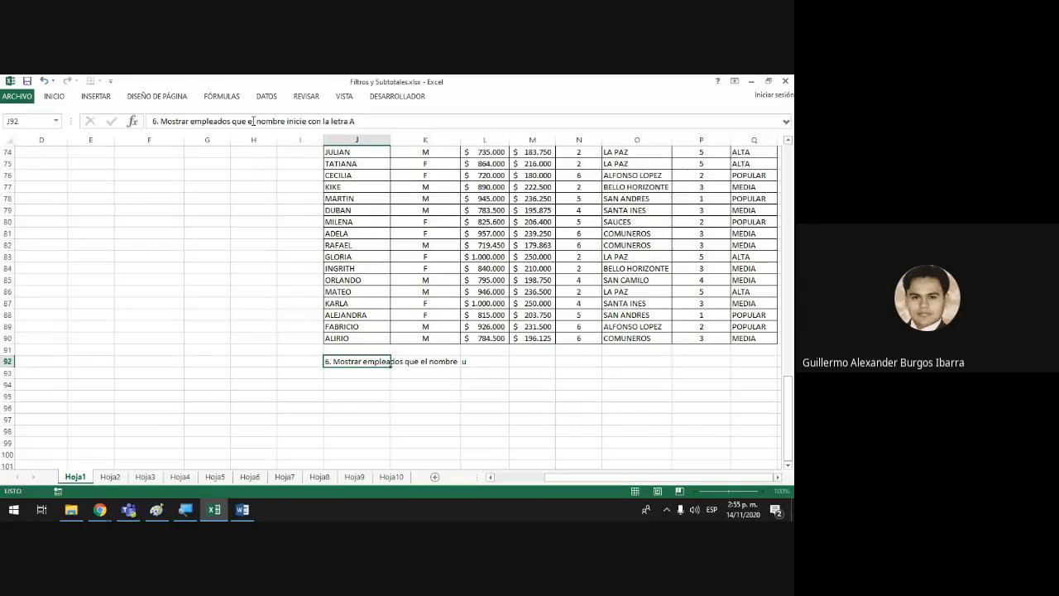
- Make the exercise 6 title in J92 bold and clear the stray letter u from L92
key(Down)
key(Down)
key(Up)
key(Up)
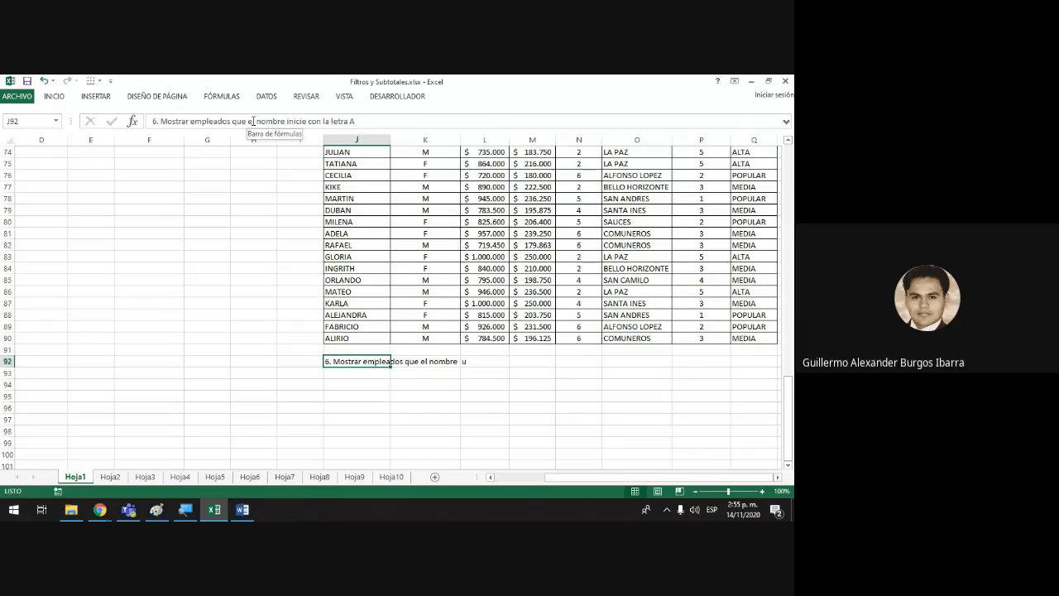
key(ctrl+n)
click(487, 370)
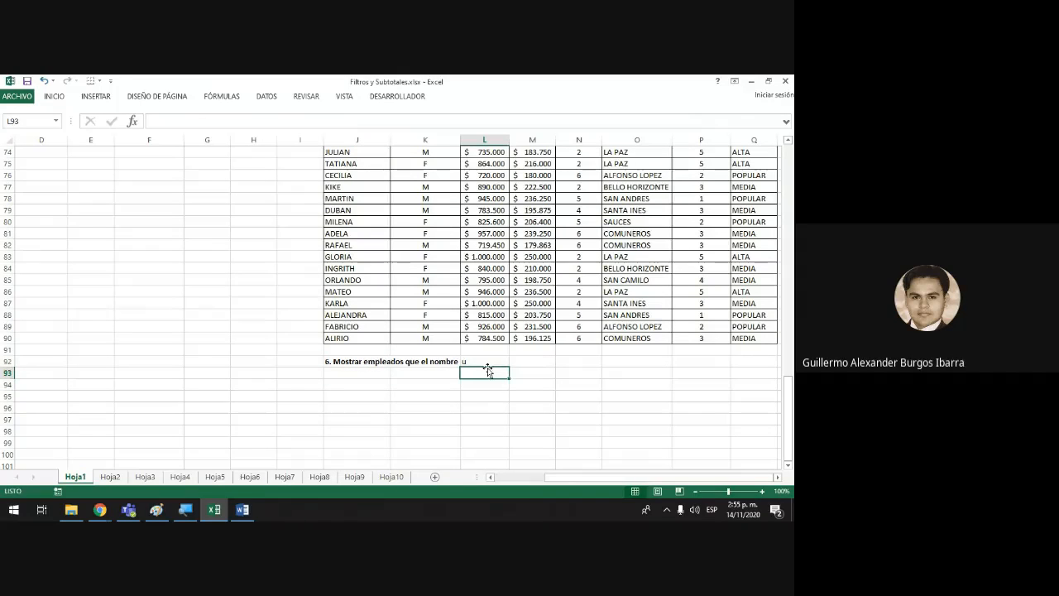
click(485, 360)
key(Escape)
click(496, 423)
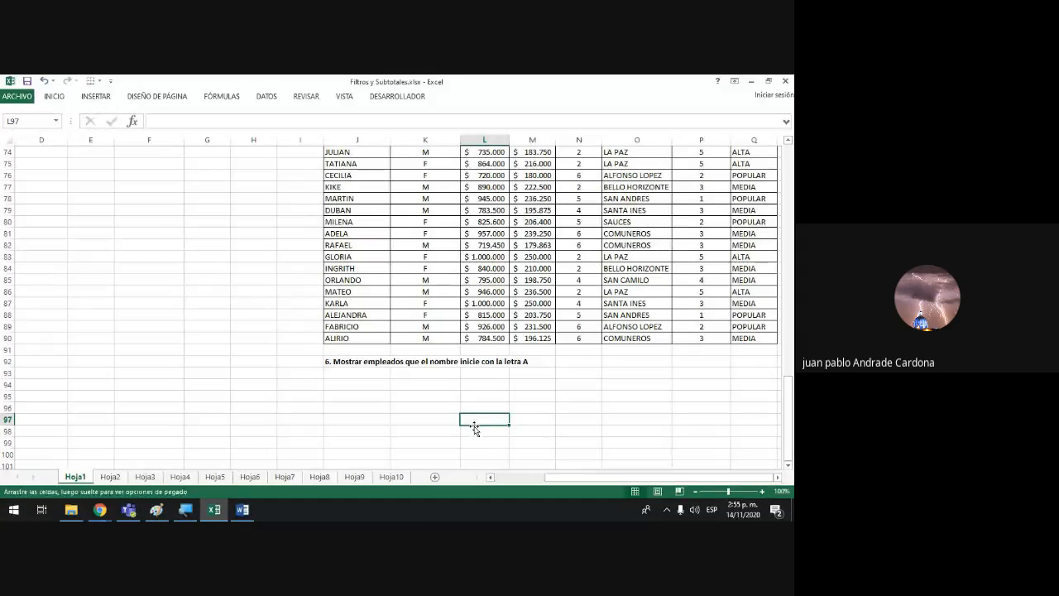
- Look through the names in the source table's EMPLEADO column and in the exercise 5 results for those starting with A
scroll(273, 309, up, 13)
scroll(272, 311, up, 12)
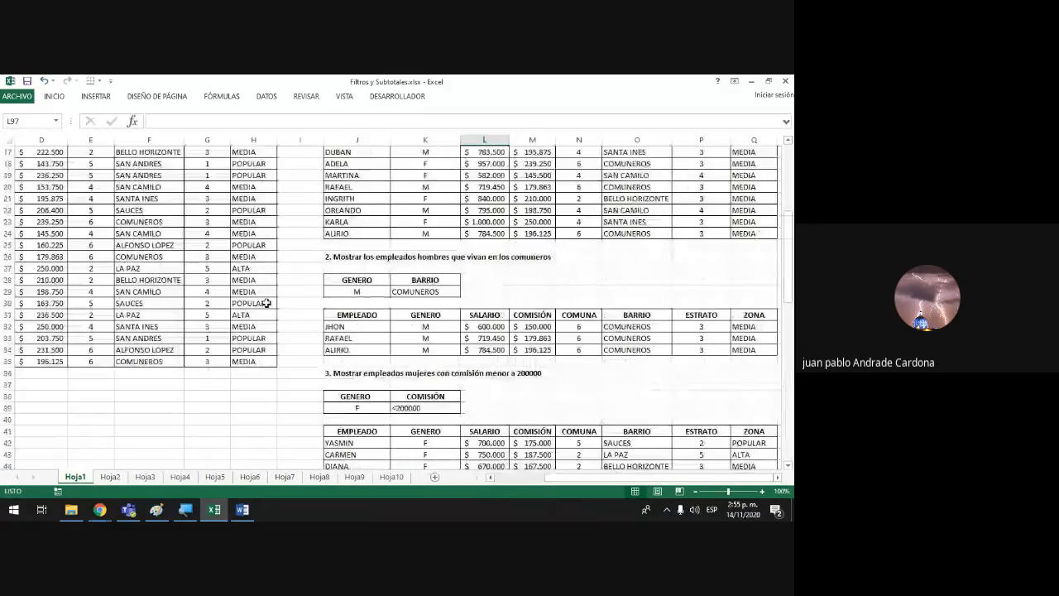
click(636, 478)
drag(635, 479, 585, 478)
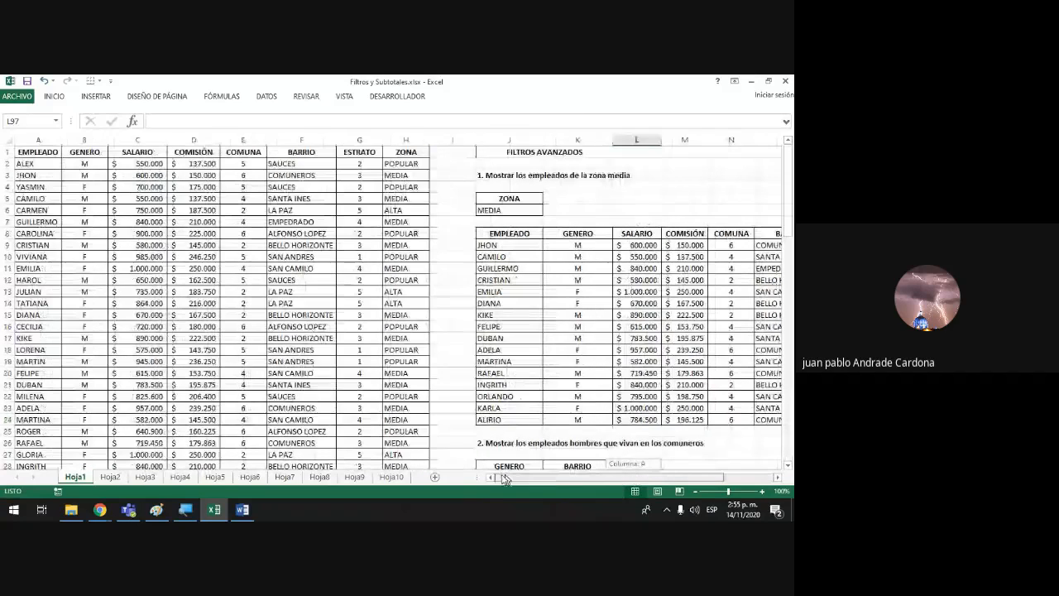
click(28, 153)
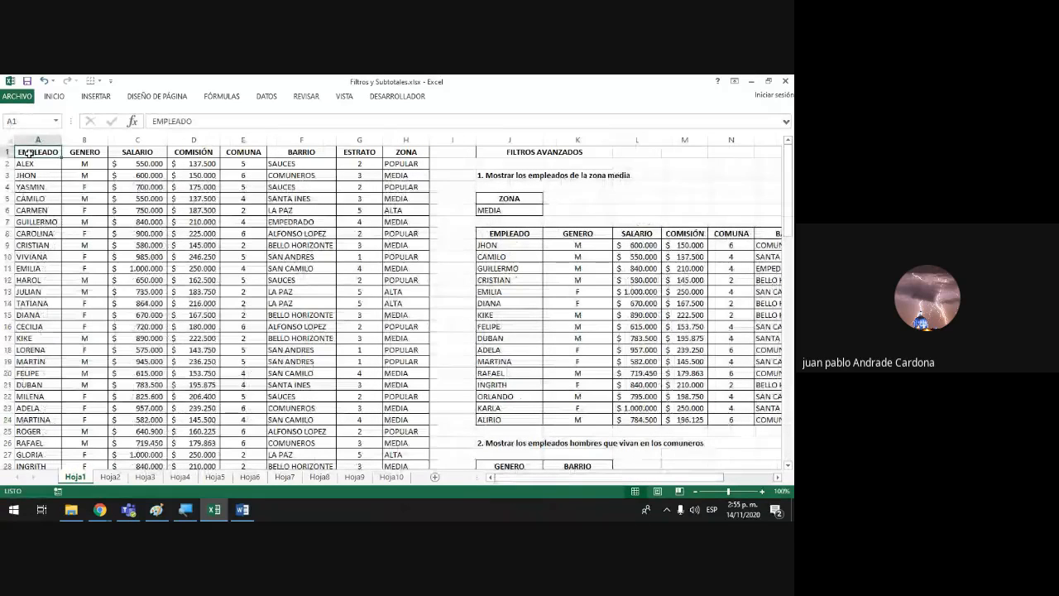
drag(28, 153, 49, 448)
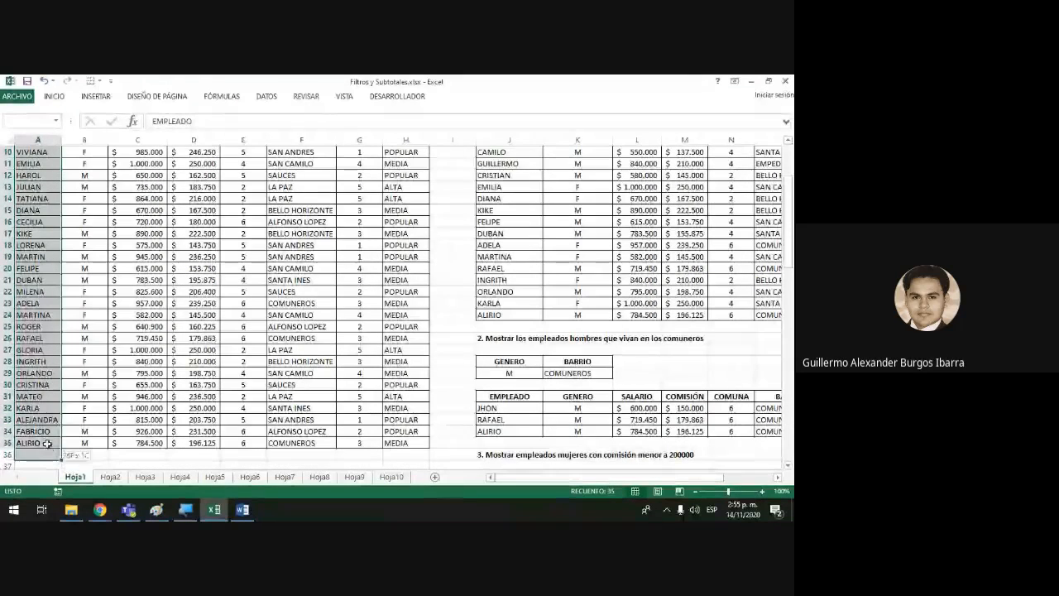
scroll(51, 314, up, 3)
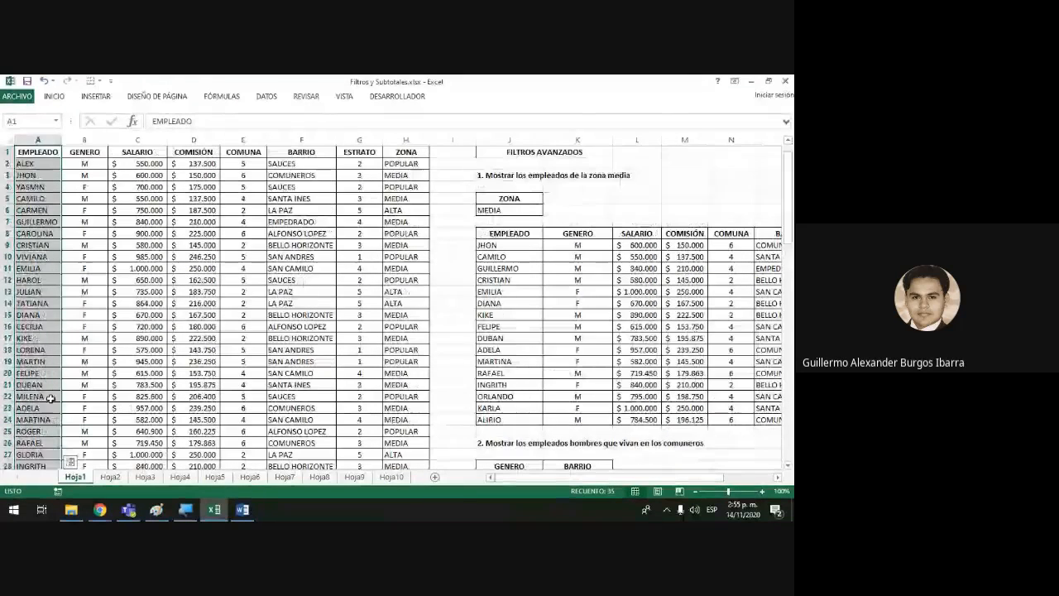
click(41, 165)
scroll(444, 378, down, 16)
scroll(593, 388, down, 7)
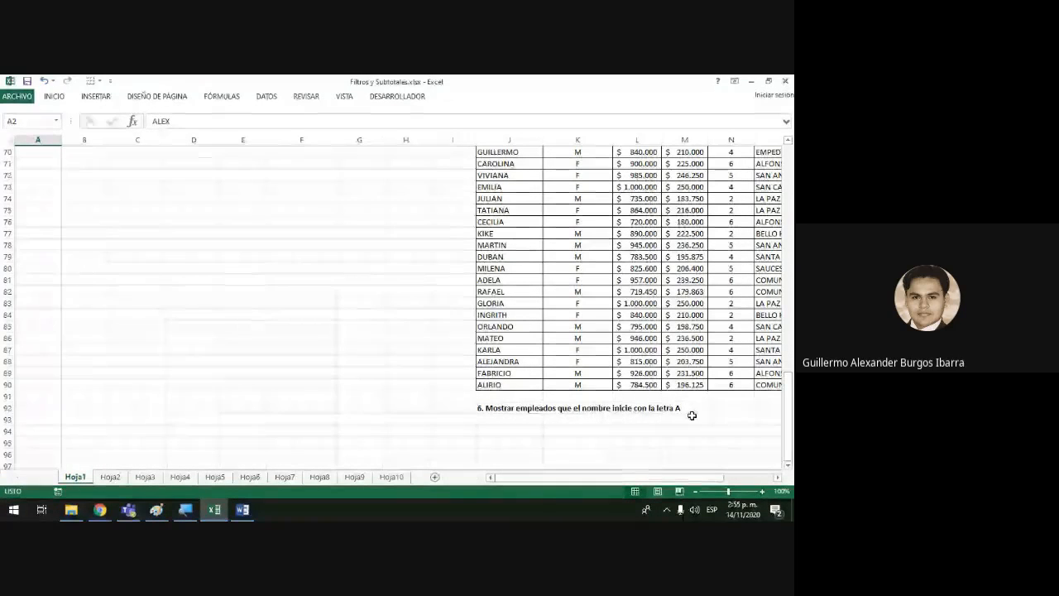
drag(523, 383, 548, 171)
scroll(549, 326, down, 5)
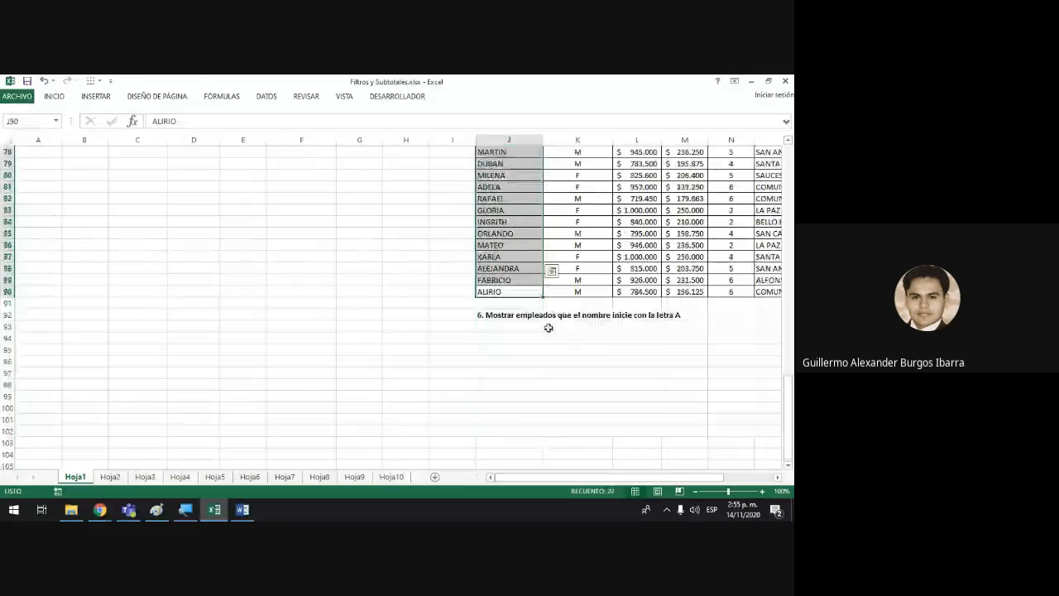
- Copy the EMPLEADO header from J67 into J94 as the criteria header for exercise 6
click(610, 394)
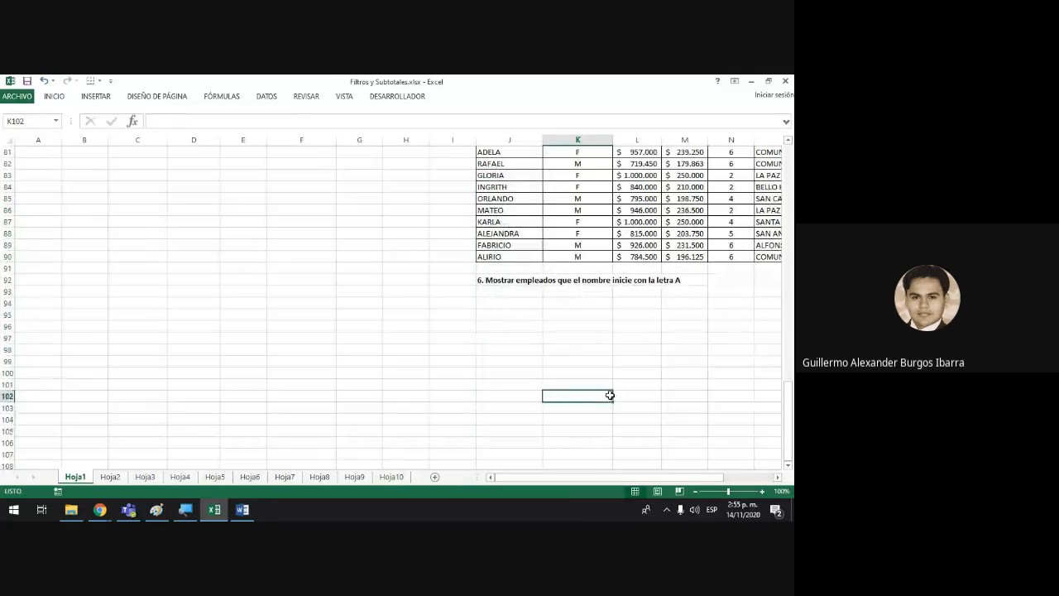
scroll(610, 376, up, 6)
click(493, 199)
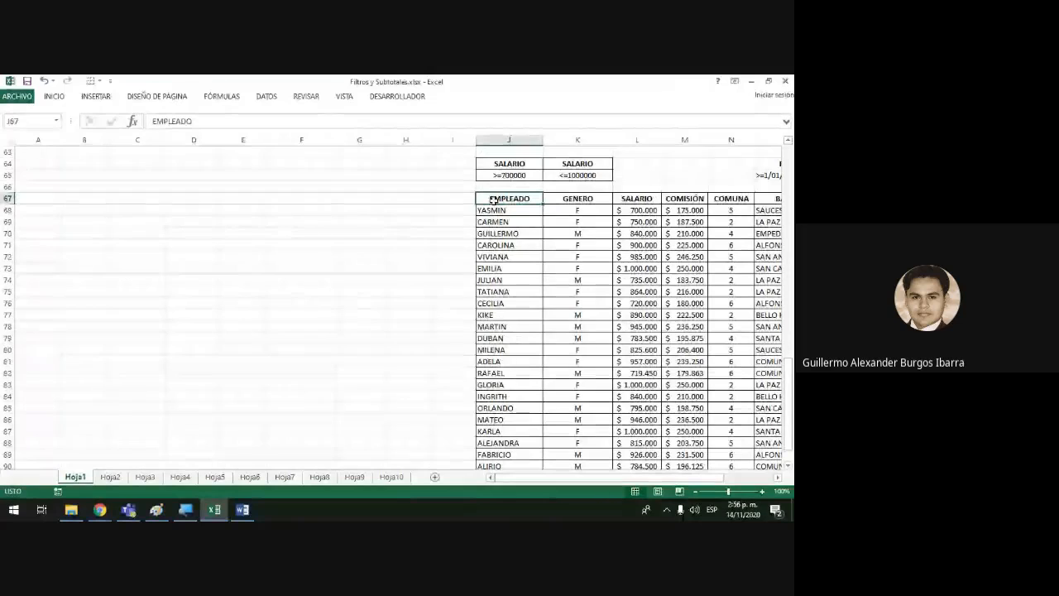
key(ctrl+c)
scroll(529, 327, down, 5)
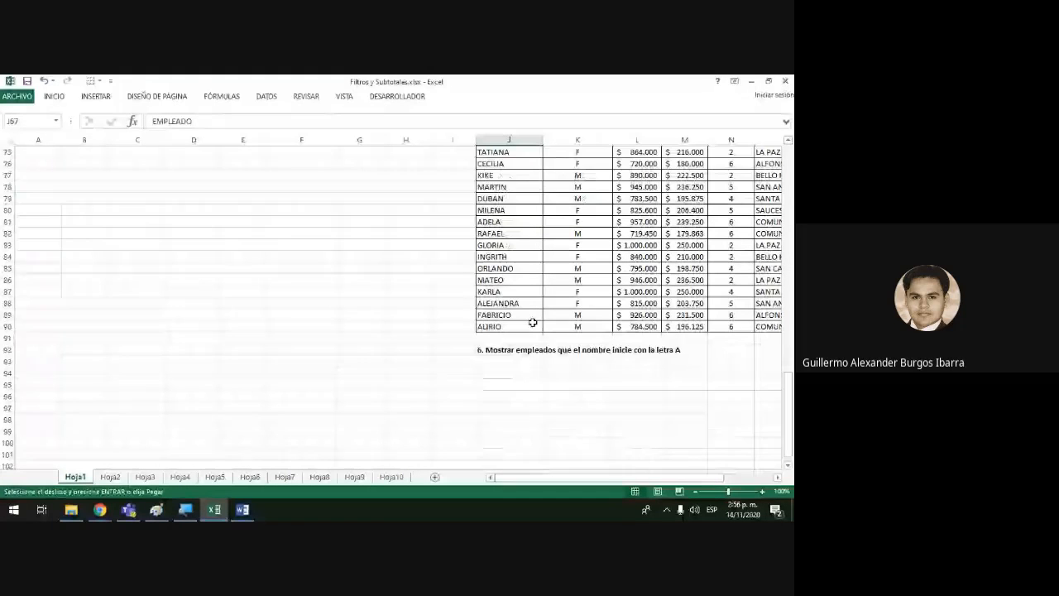
click(524, 338)
key(ctrl+v)
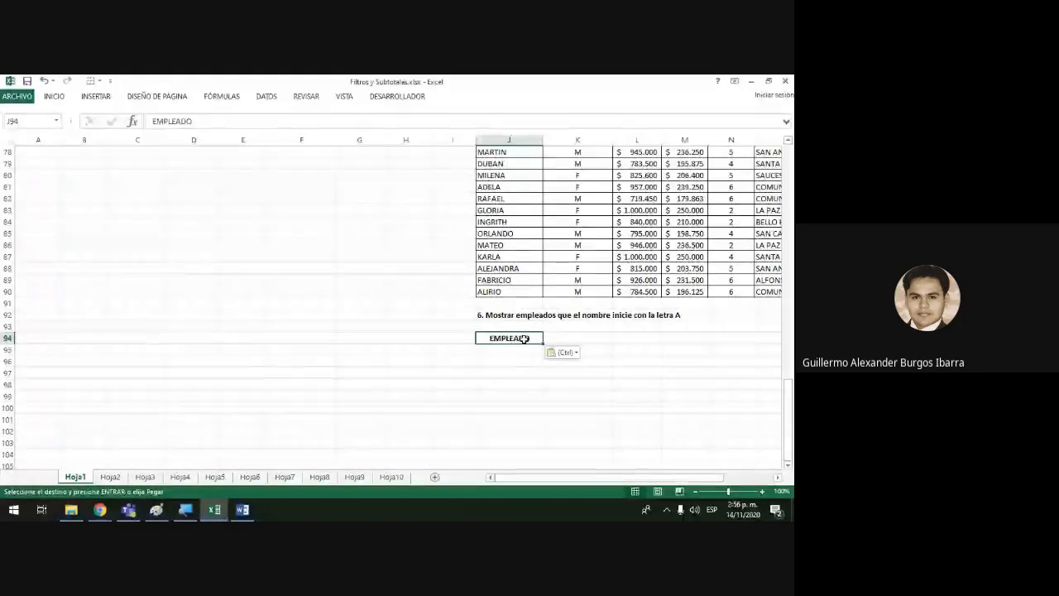
- Add borders to the criteria cell J95 below the new EMPLEADO header and end the copy mode
click(503, 348)
click(55, 96)
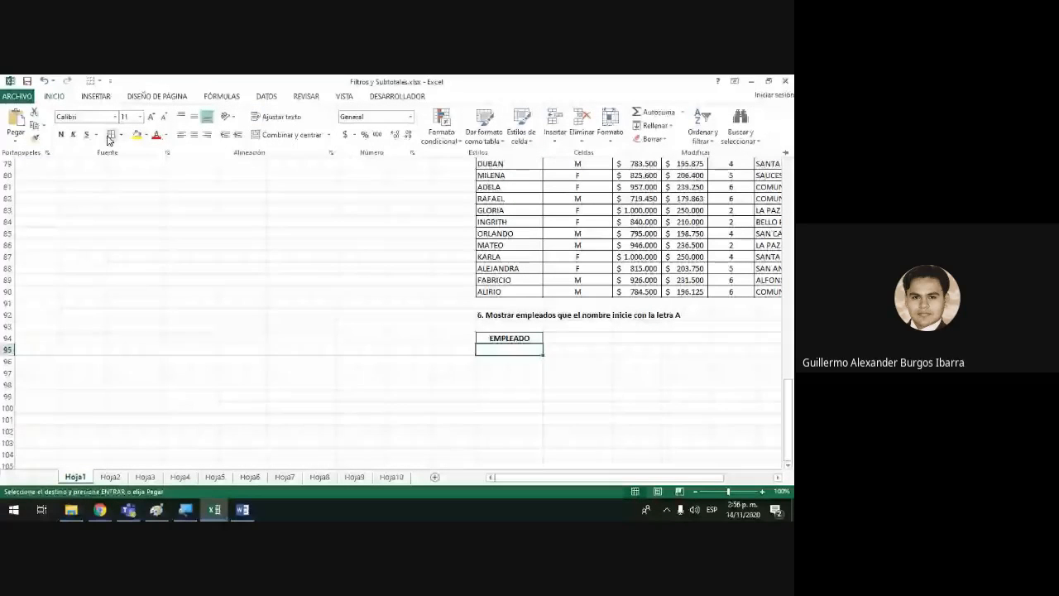
key(Escape)
click(589, 404)
click(513, 350)
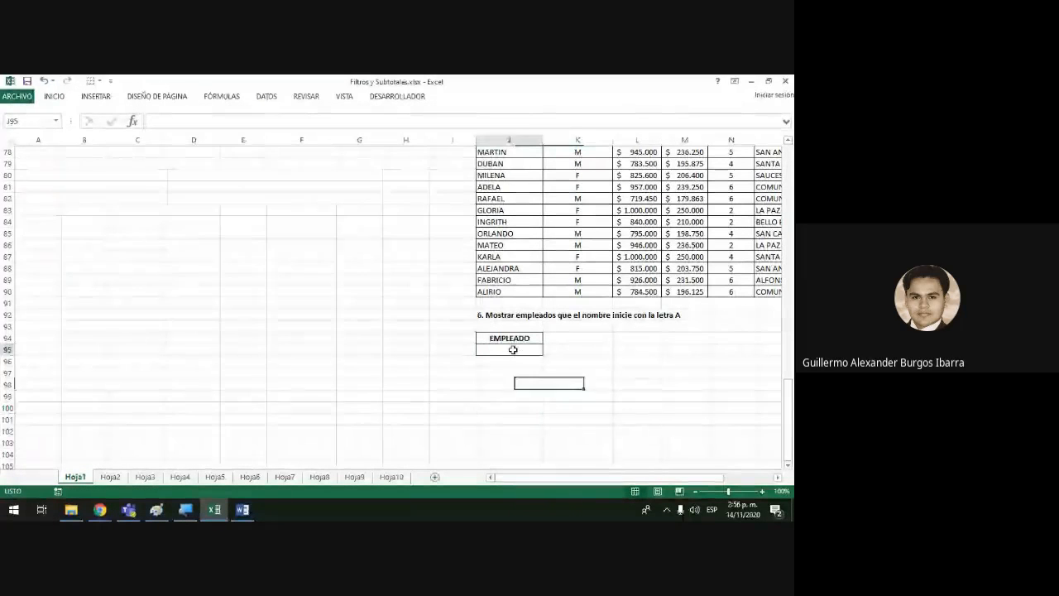
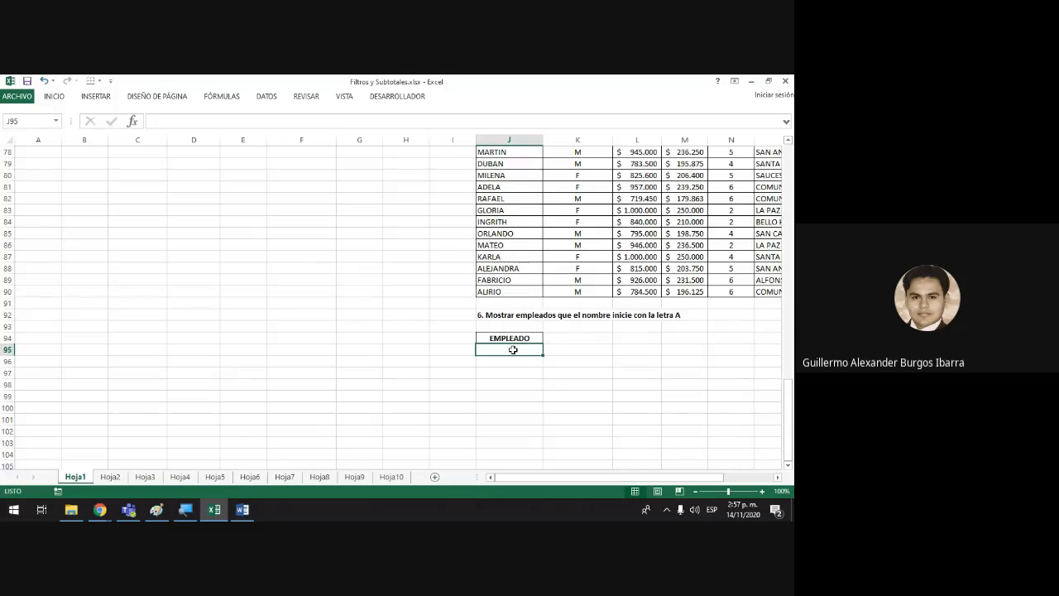
key(Right)
key(Right)
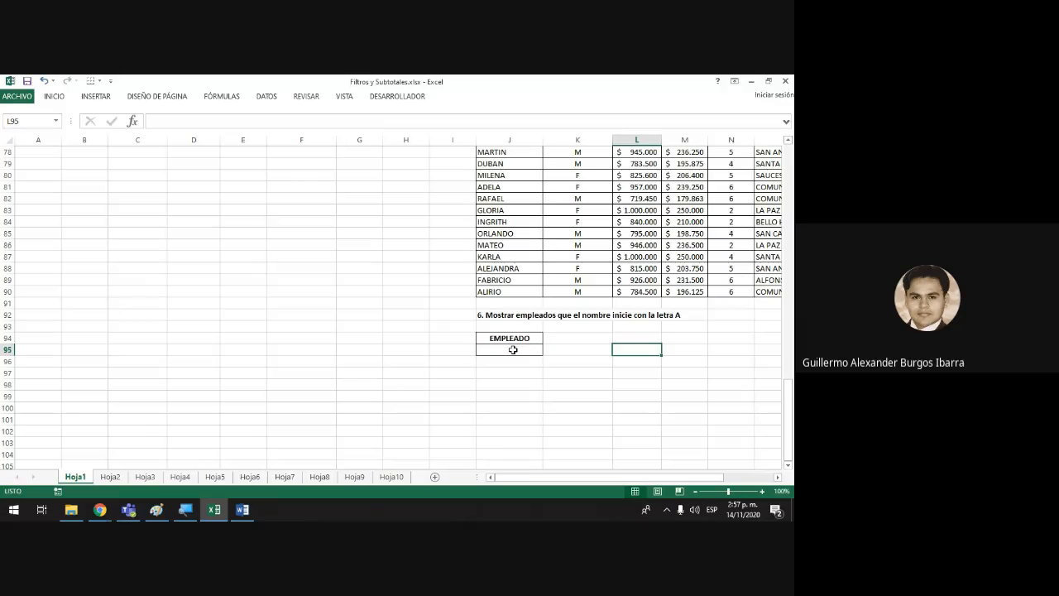
key(Right)
key(Right)
key(Right)
key(Right)
key(Right)
key(Right)
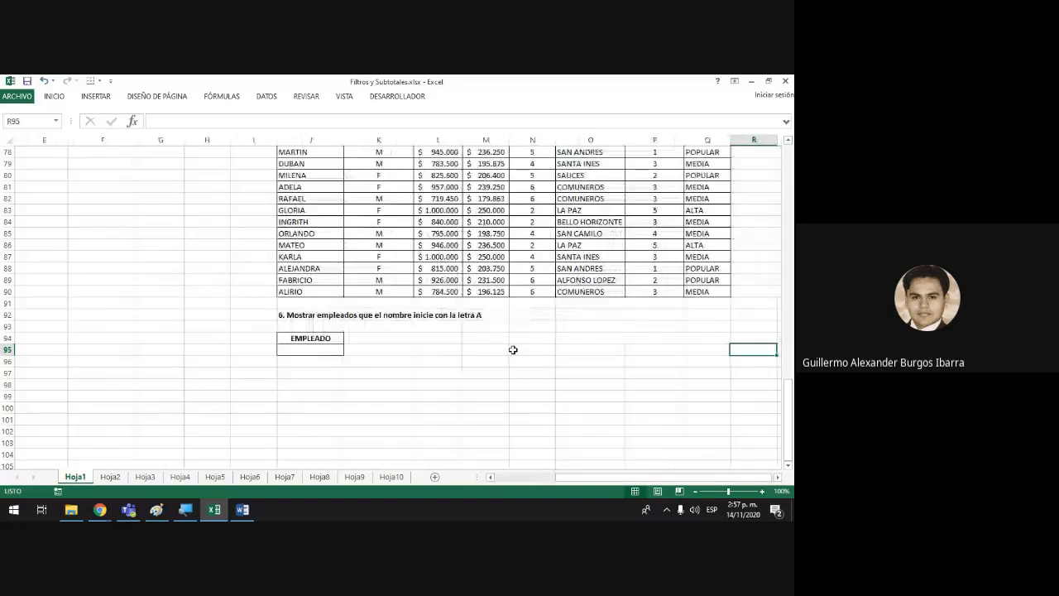
key(Left)
key(Left)
key(Left)
key(Left)
key(Left)
key(Left)
key(Left)
key(Left)
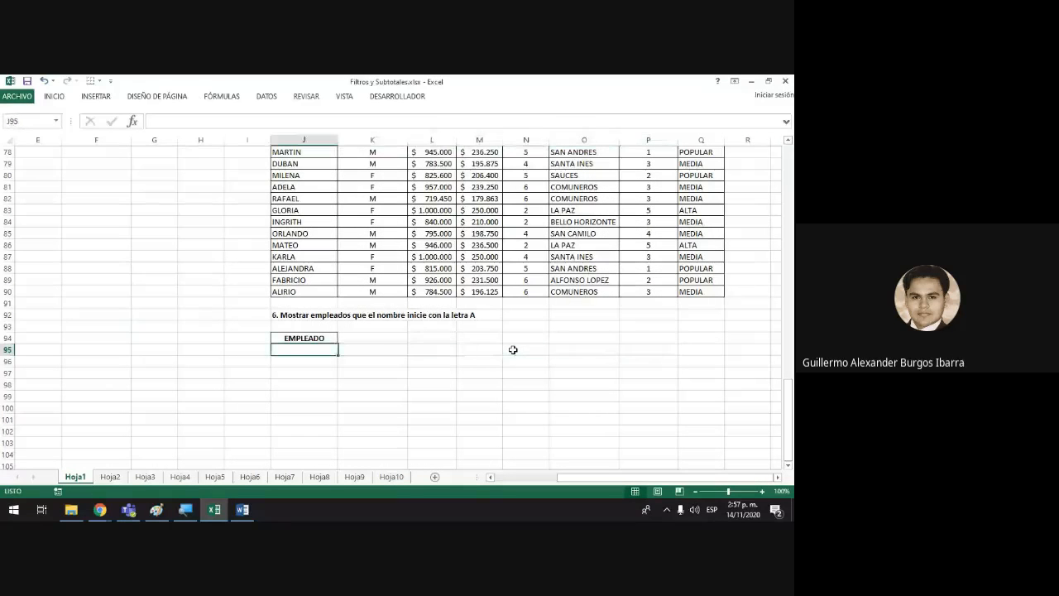
key(Left)
key(Right)
key(Right)
key(Right)
key(Right)
key(Left)
key(Left)
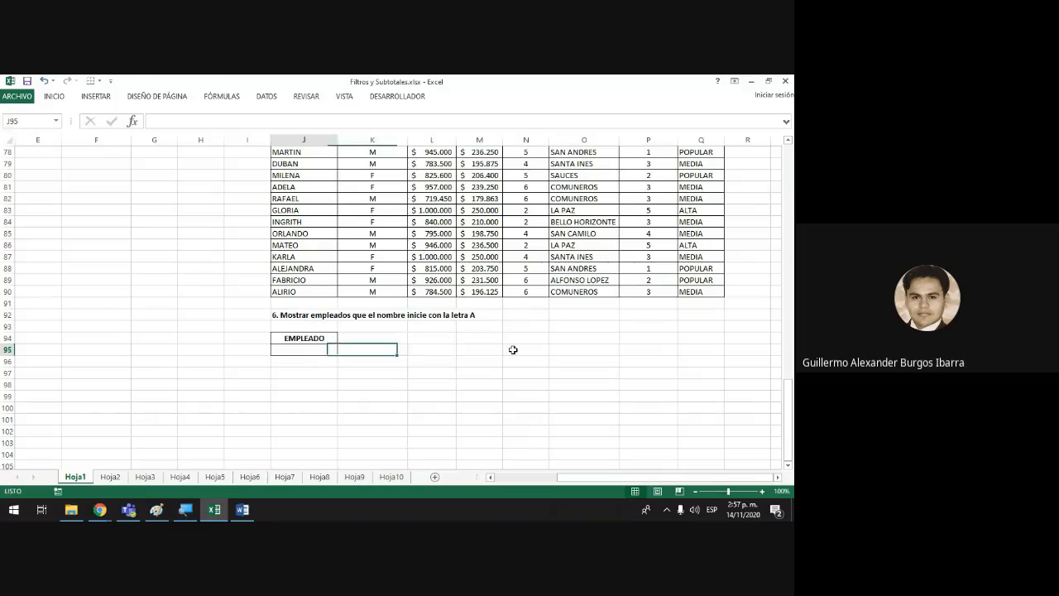
key(Left)
key(Left)
key(Right)
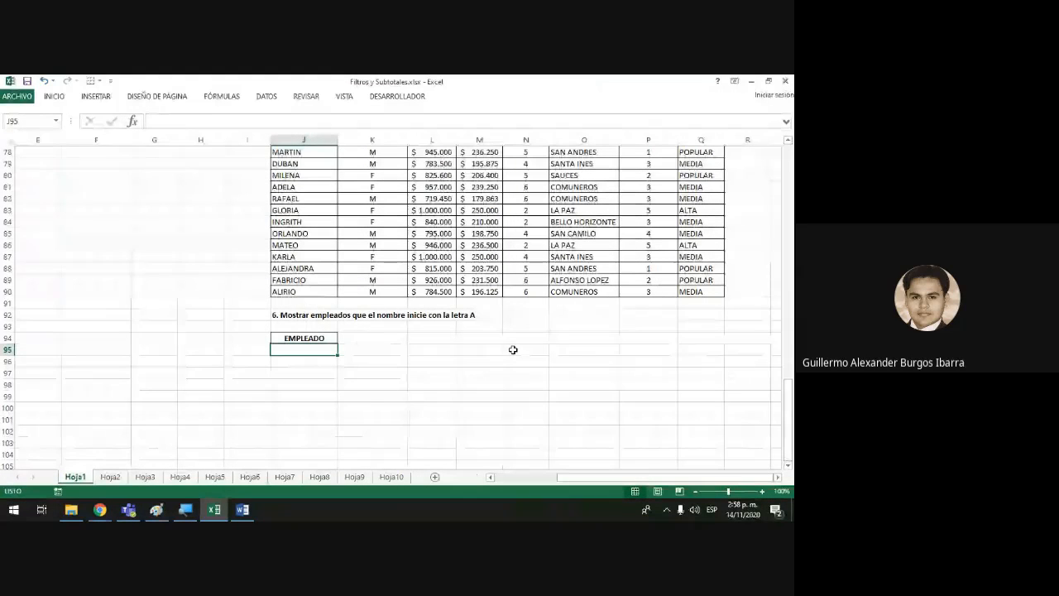
key(Right)
key(Right)
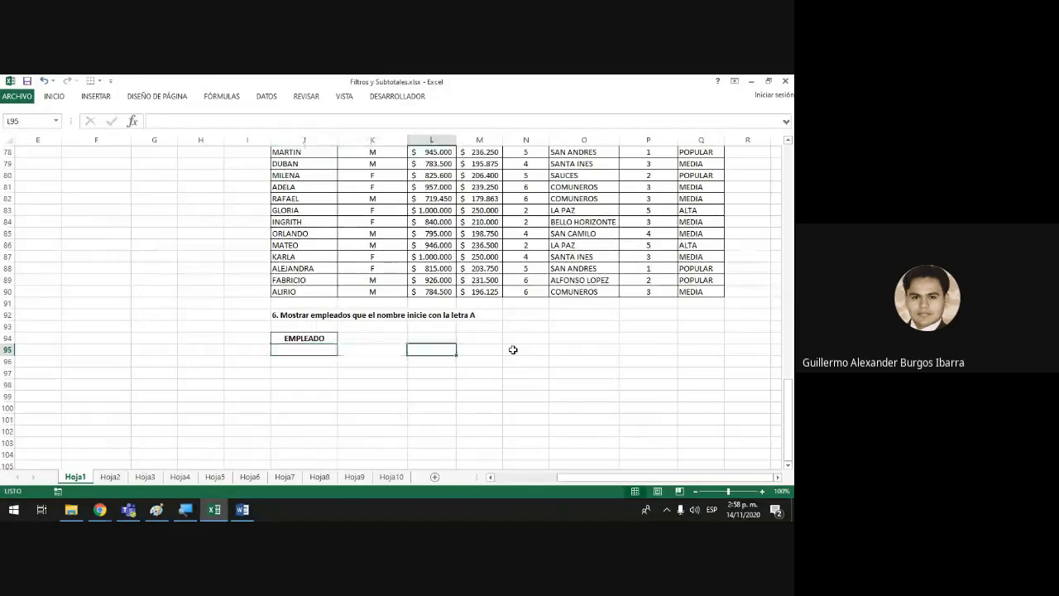
key(Left)
key(Left)
key(Left)
key(Left)
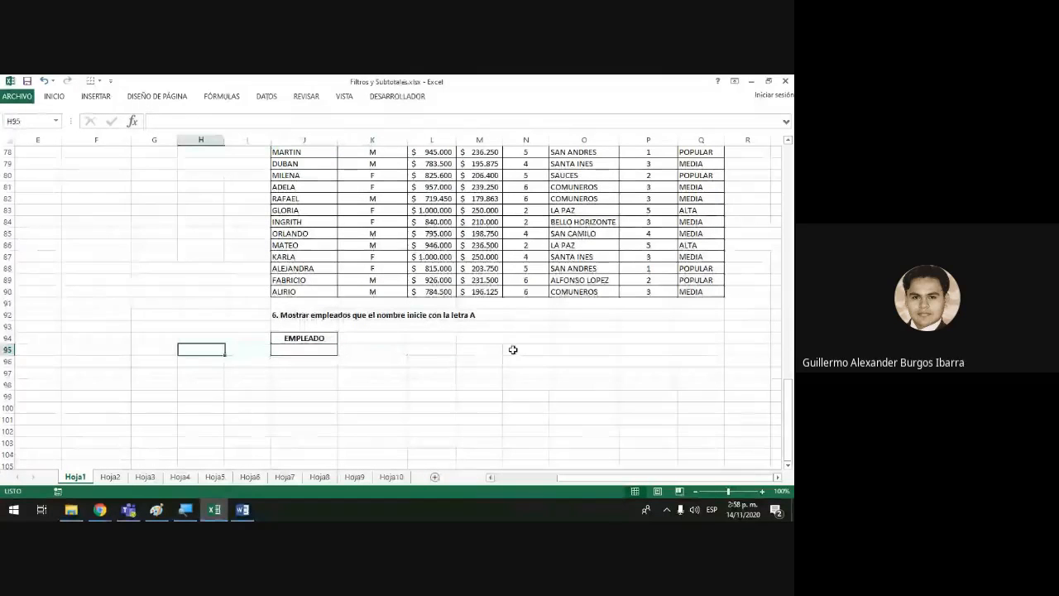
key(Page_Down)
key(Page_Down)
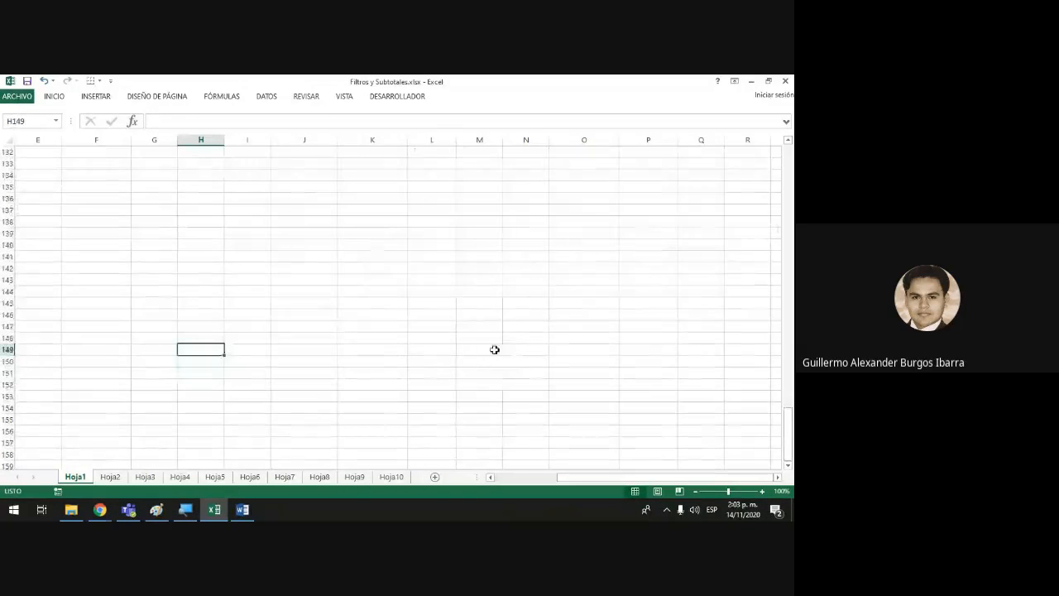
scroll(493, 357, up, 14)
scroll(490, 366, up, 4)
scroll(490, 367, up, 7)
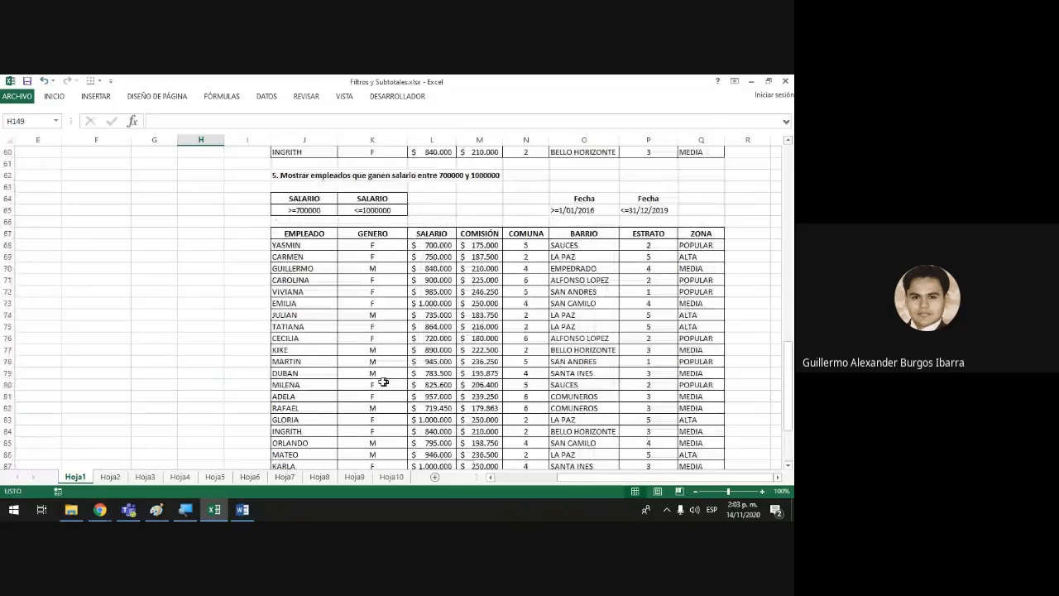
- Write a wildcard note beside the criteria: "comodin" in bold in H94 and * in H95
scroll(322, 384, down, 7)
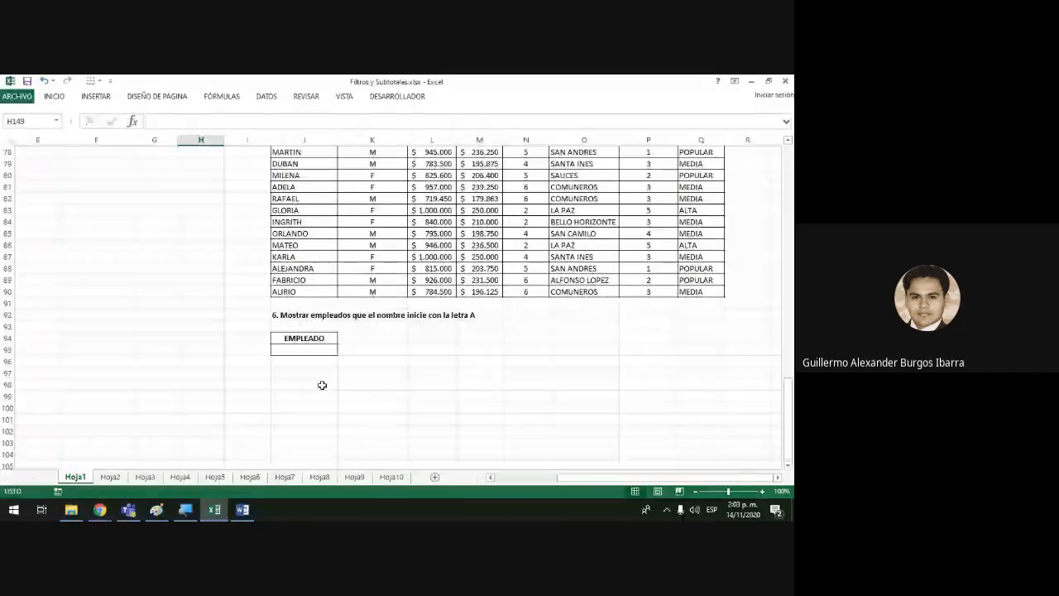
click(213, 337)
text(comodin)
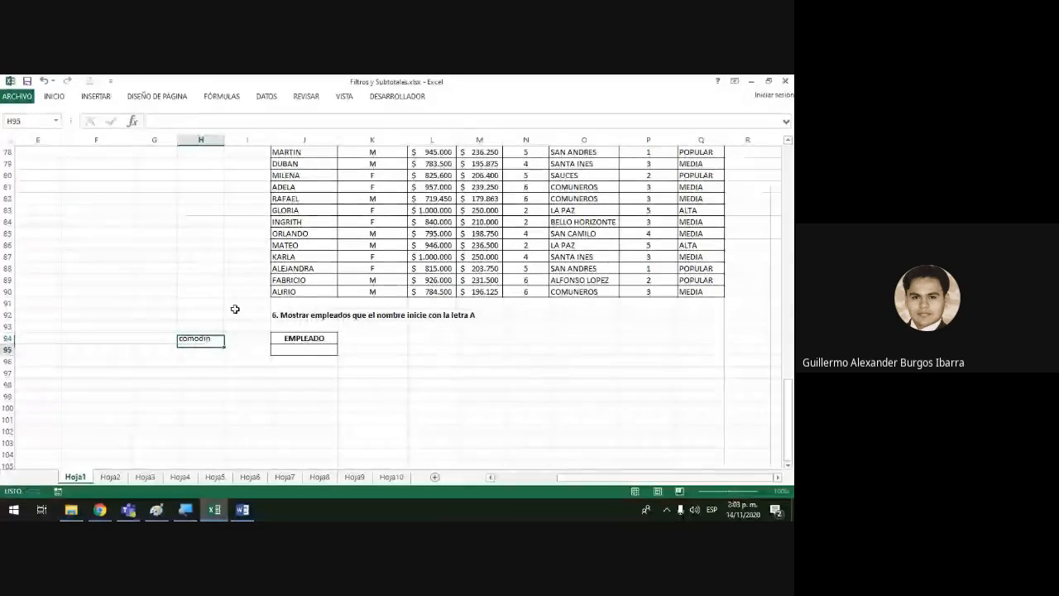
key(Return)
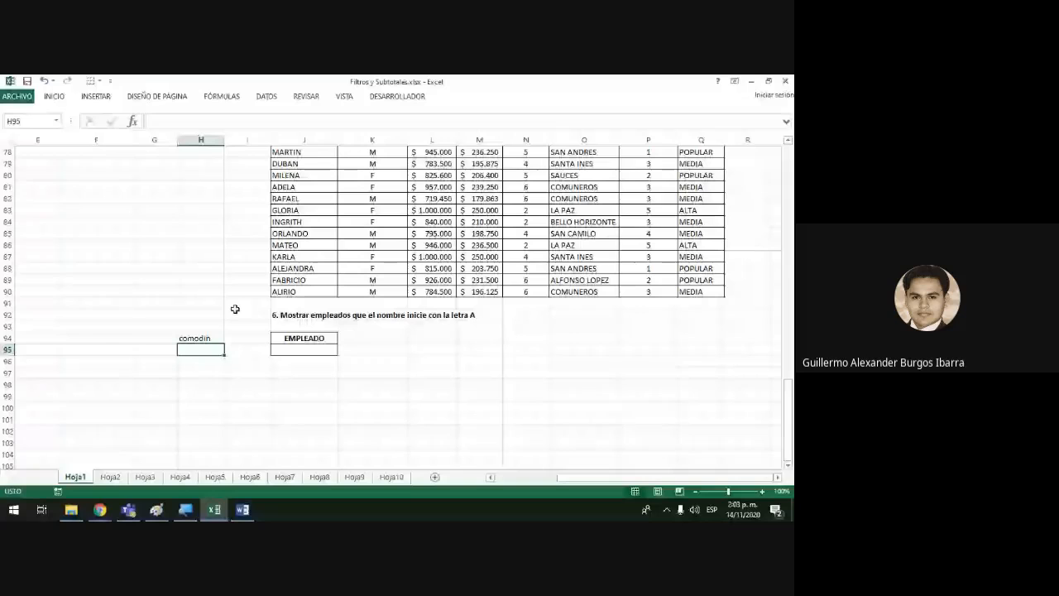
text(*)
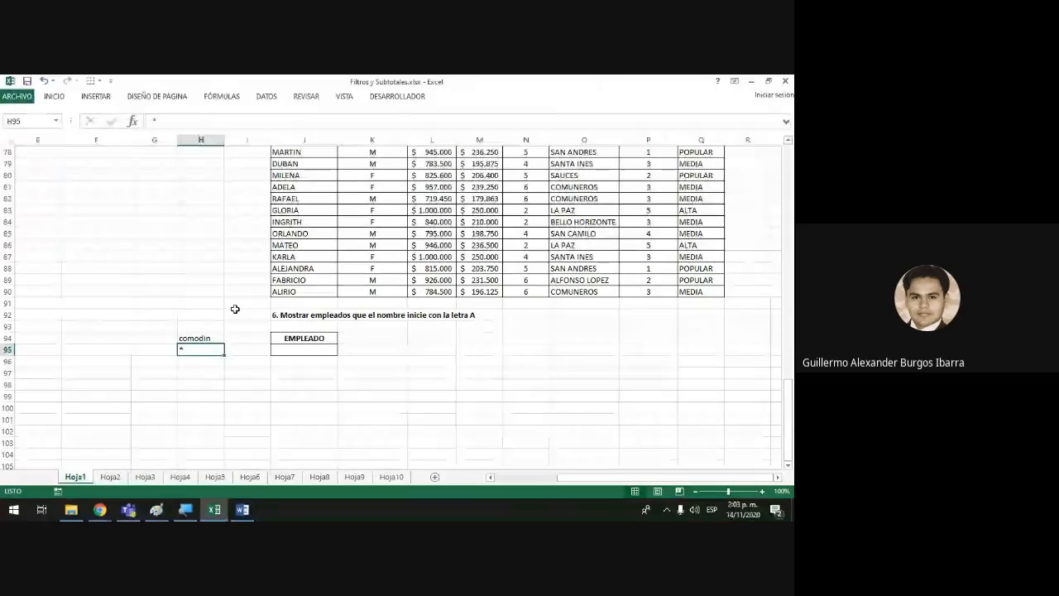
click(213, 390)
click(209, 339)
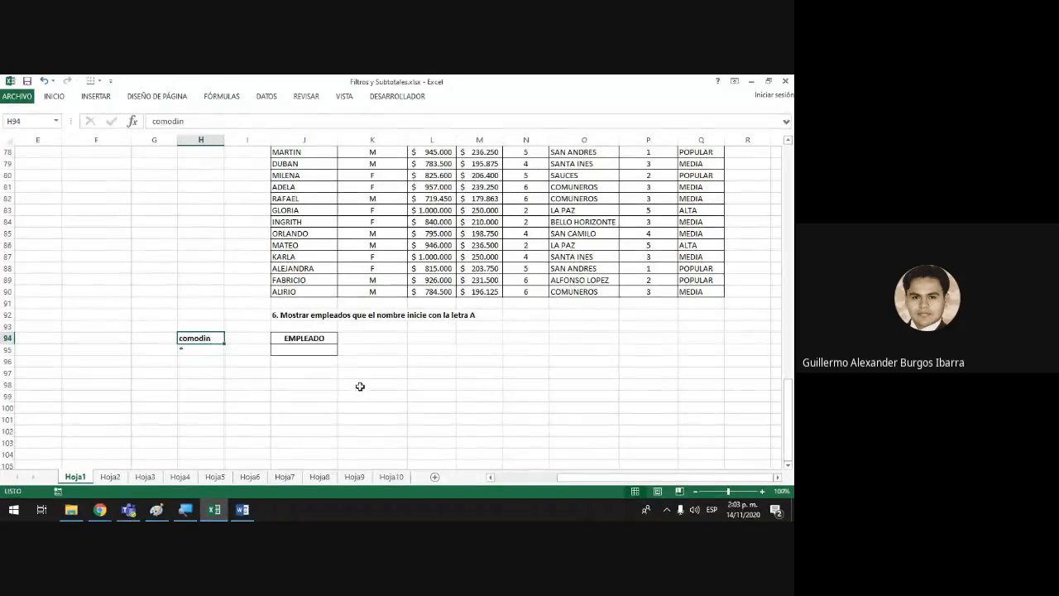
- Enter A* as the EMPLEADO criterion in J95 and centre it in the cell
click(313, 350)
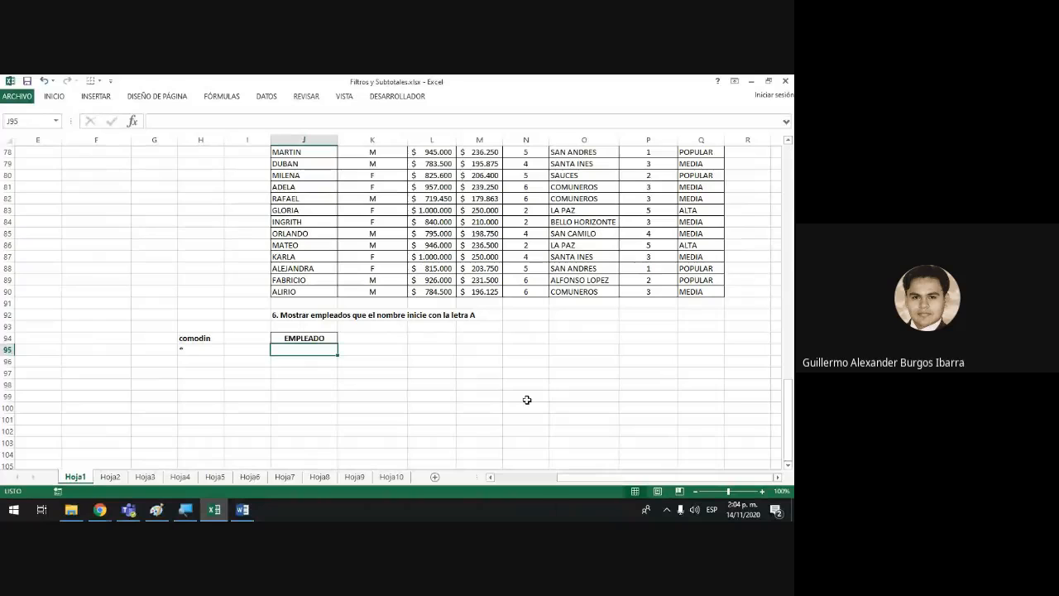
text(A*)
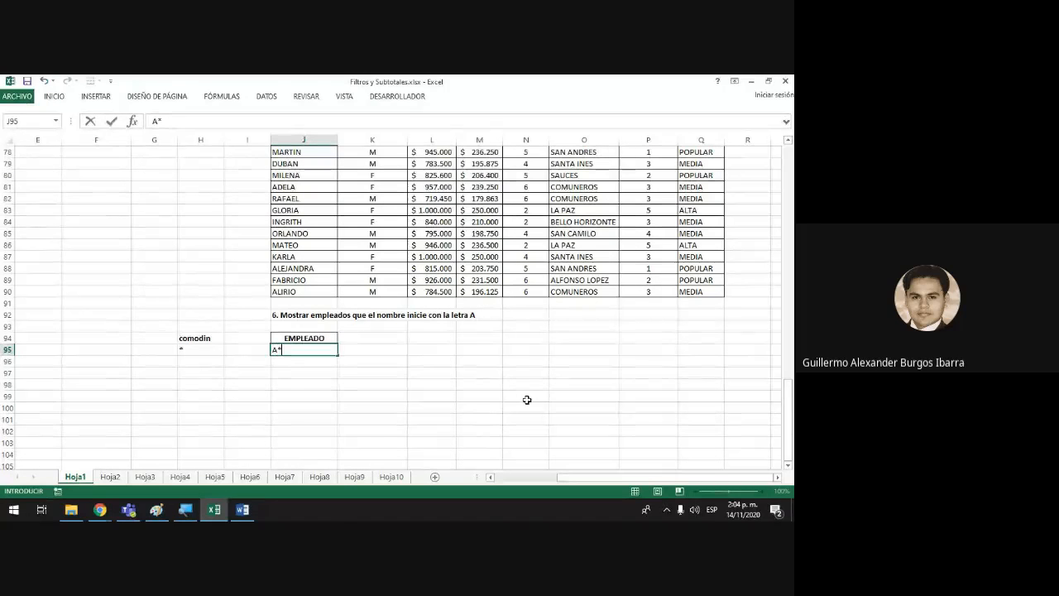
key(Return)
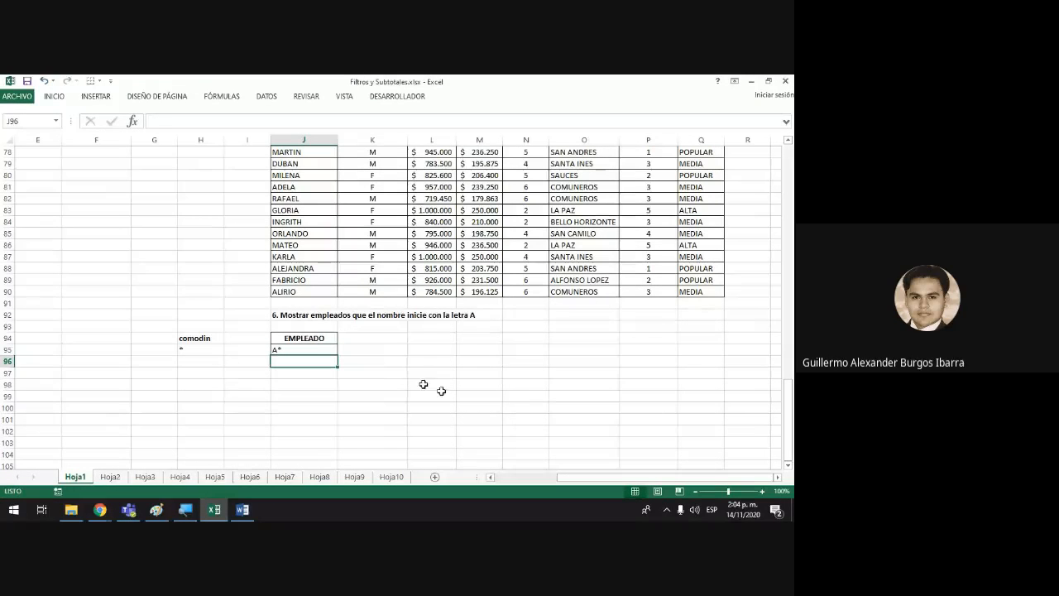
click(291, 349)
click(63, 101)
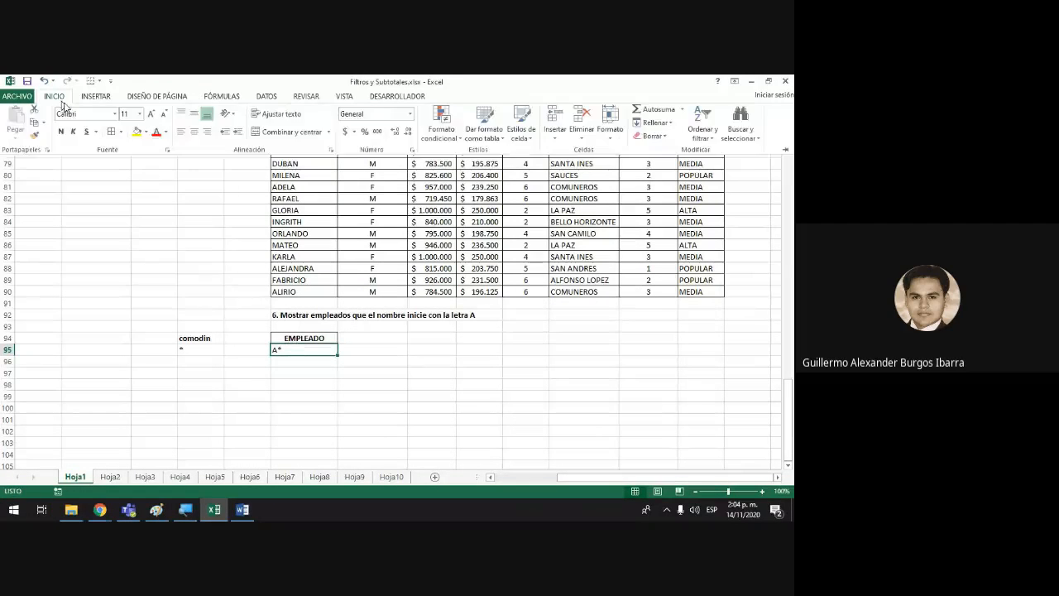
click(301, 350)
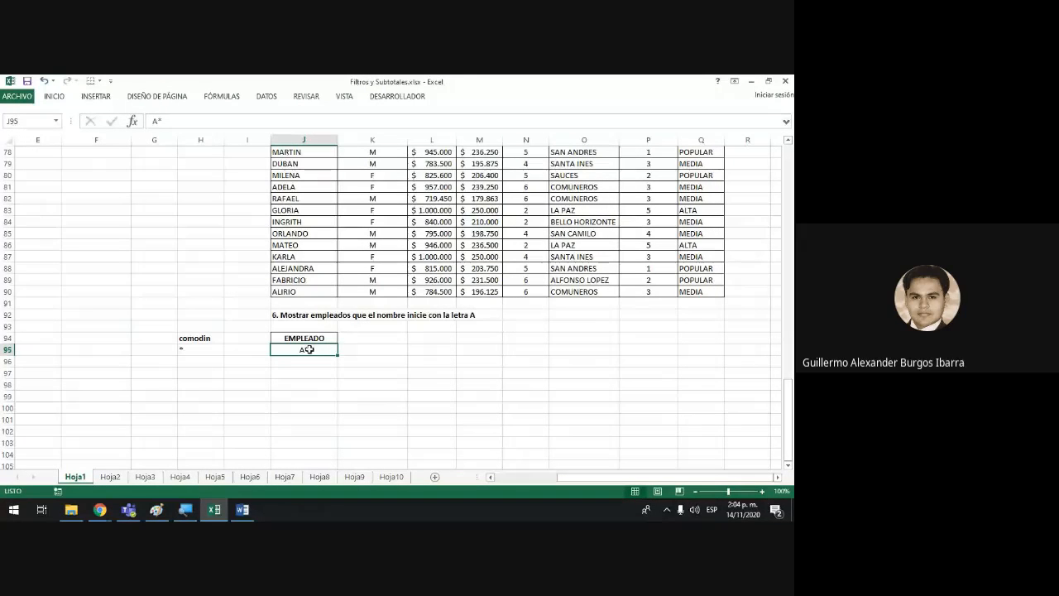
key(Return)
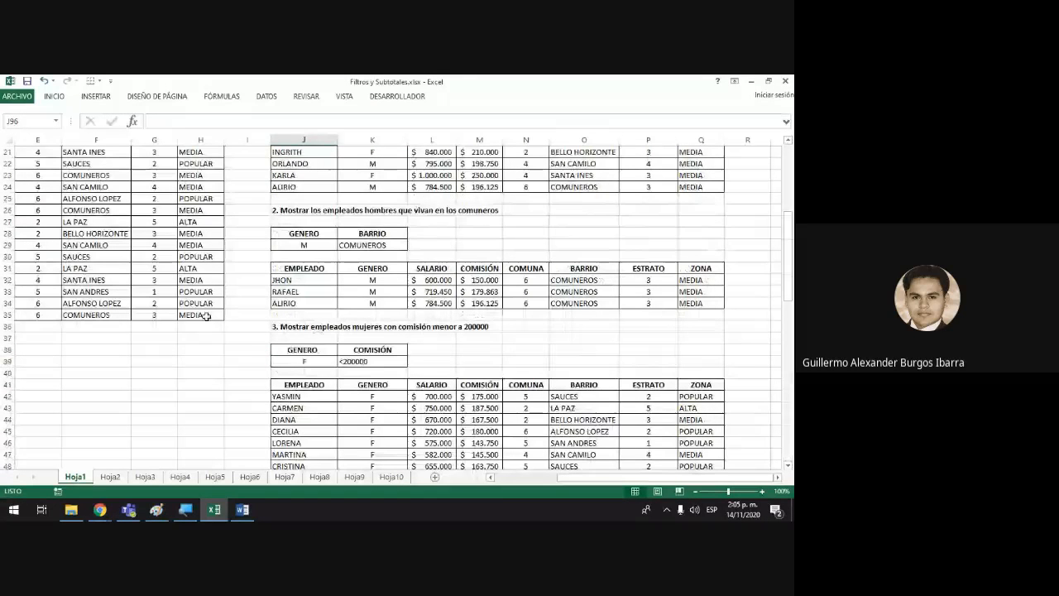
- Start an advanced filter on the source table A1:H35, set to copy the results to another location
drag(211, 313, 16, 132)
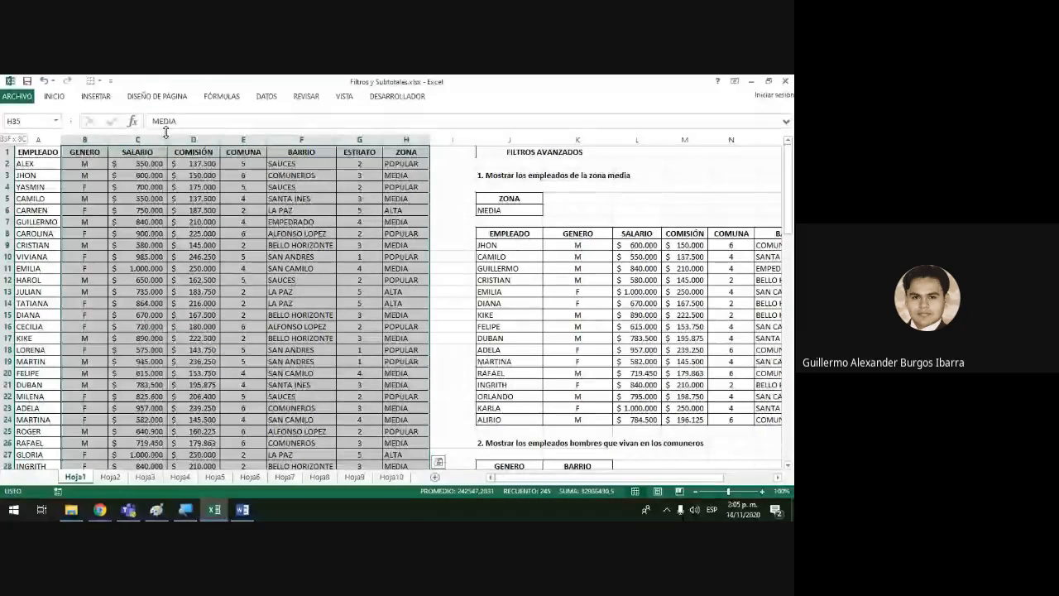
shift+click(25, 139)
click(266, 96)
click(352, 137)
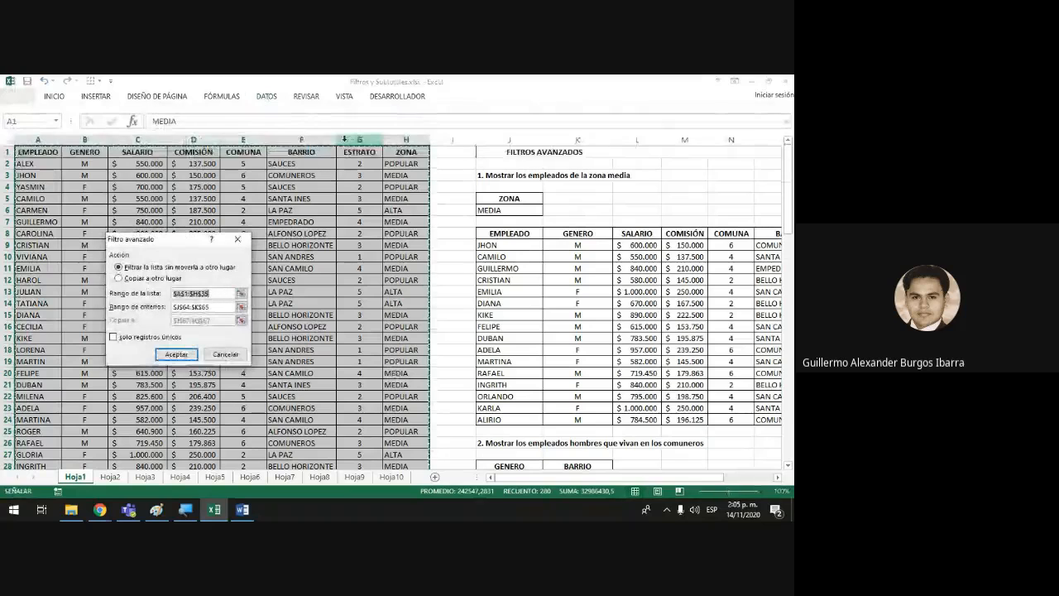
click(135, 278)
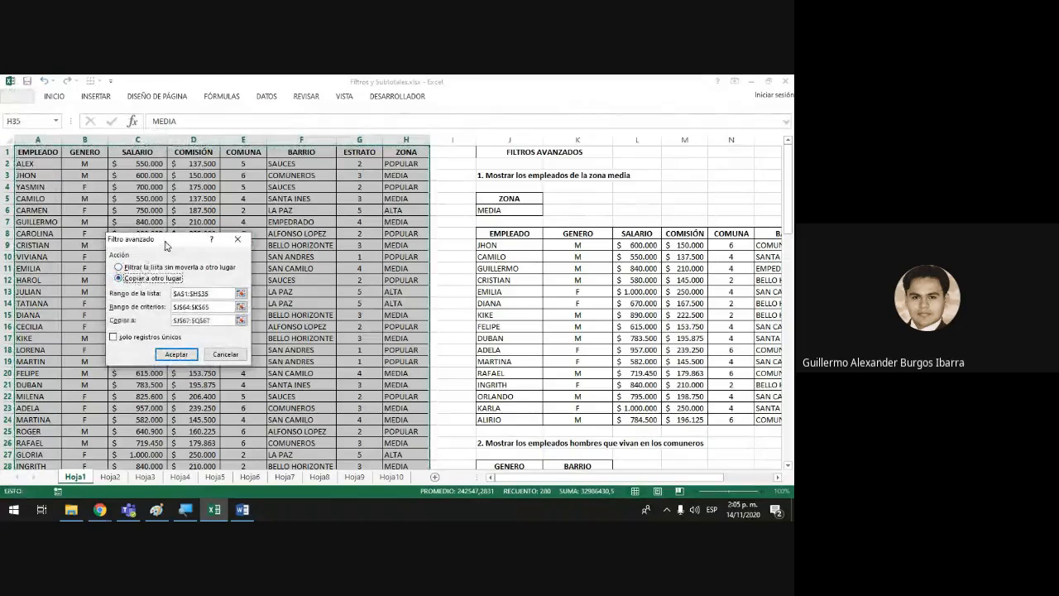
- Replace the advanced filter's criteria range with J94:J95, the EMPLEADO criterion of exercise 6
drag(166, 239, 308, 210)
click(265, 276)
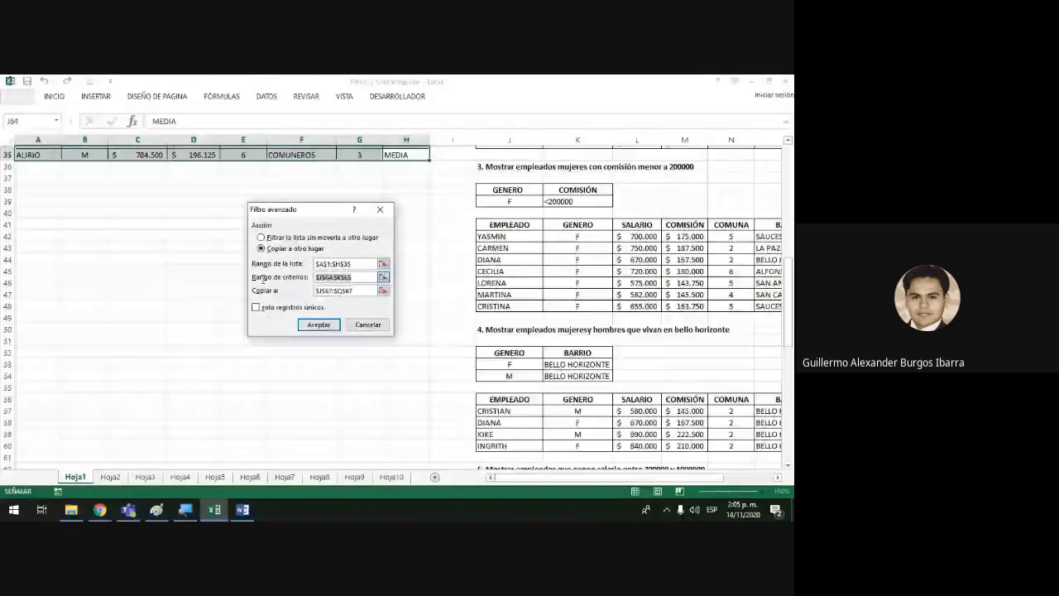
key(BackSpace)
scroll(510, 303, down, 14)
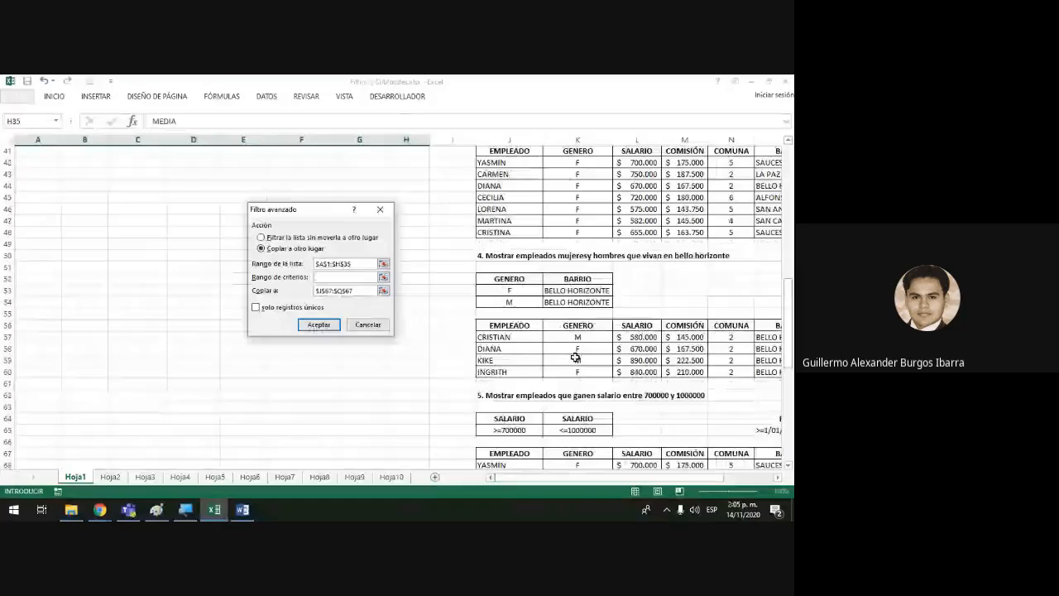
drag(510, 303, 508, 314)
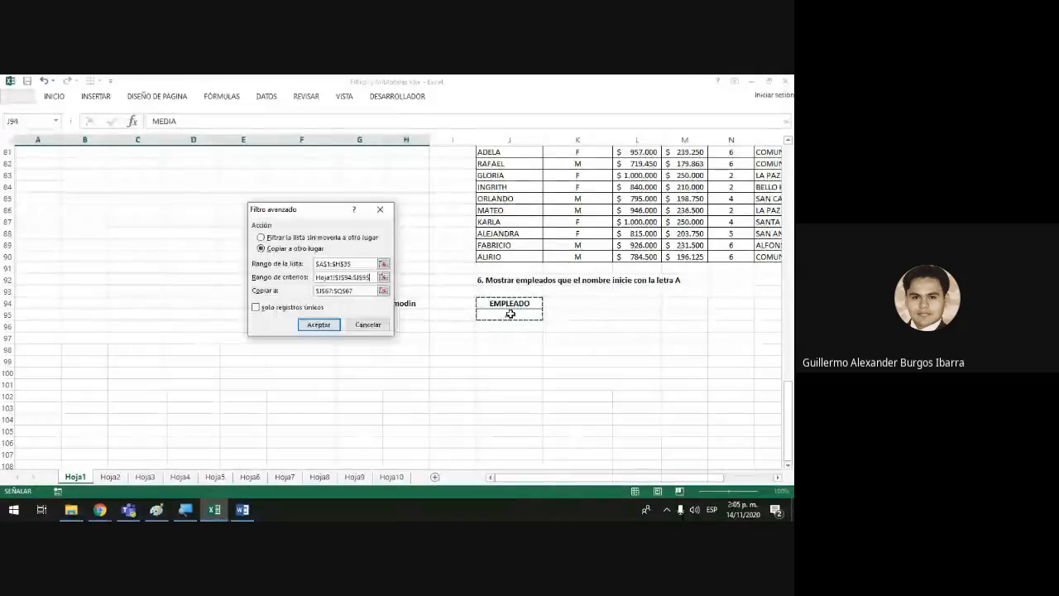
- Replace the advanced filter's copy destination with J97 and run the filter for names starting with A
click(360, 289)
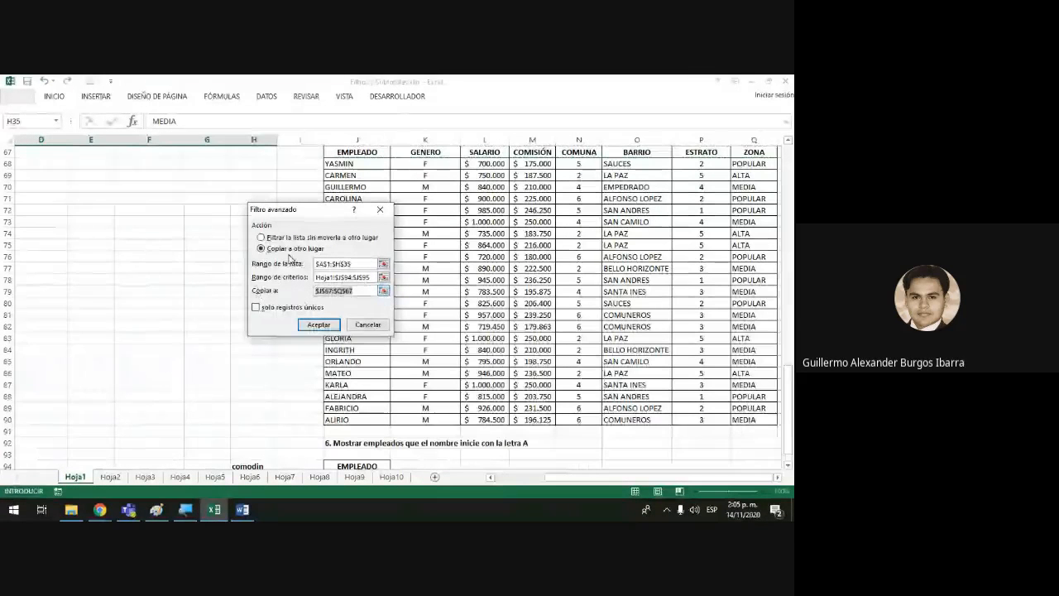
key(BackSpace)
scroll(482, 274, down, 10)
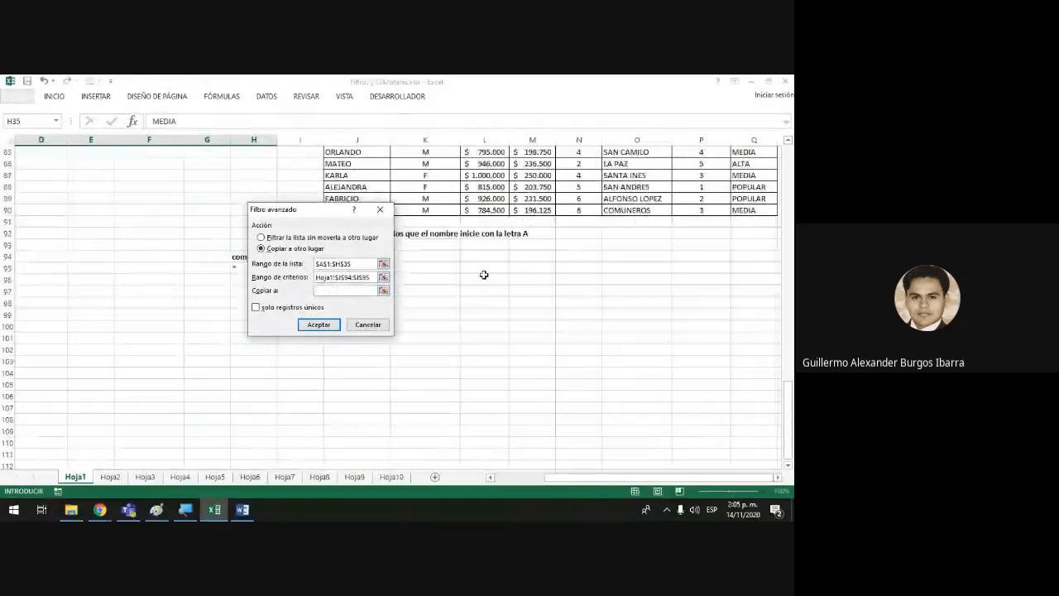
scroll(319, 223, up, 3)
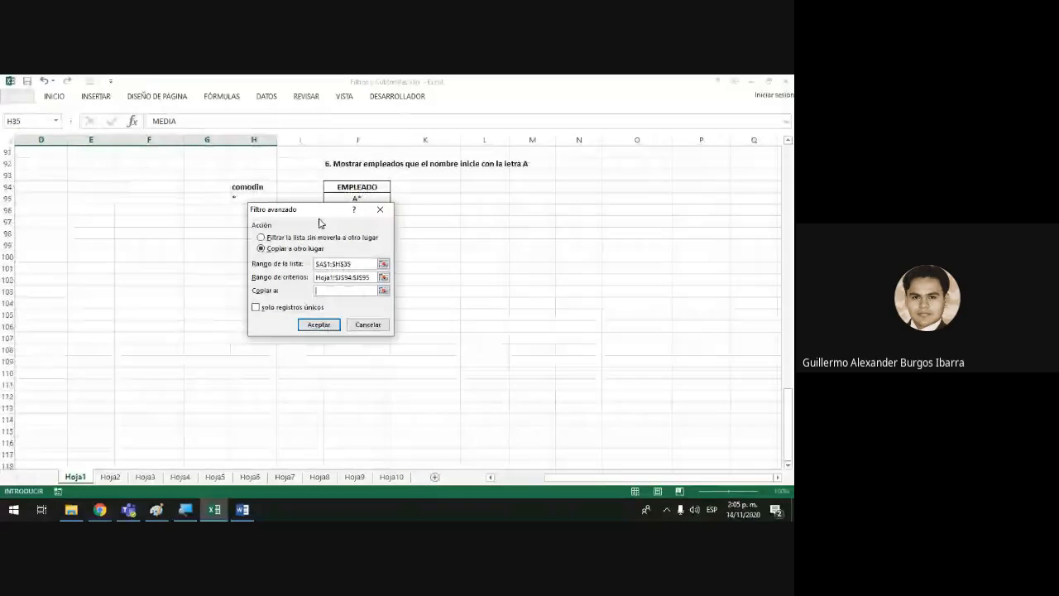
drag(317, 210, 166, 198)
click(342, 224)
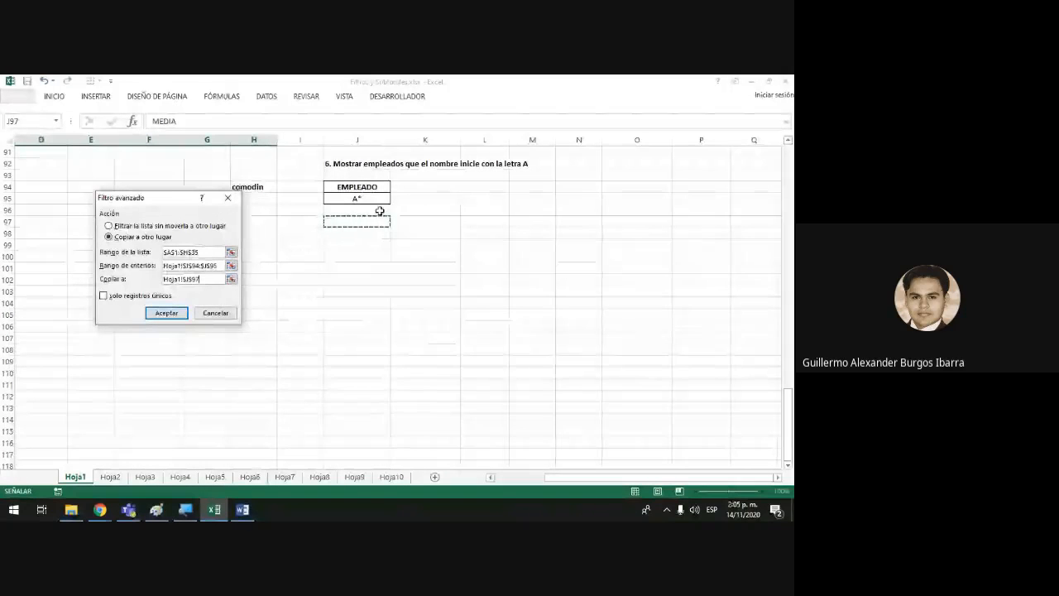
click(162, 313)
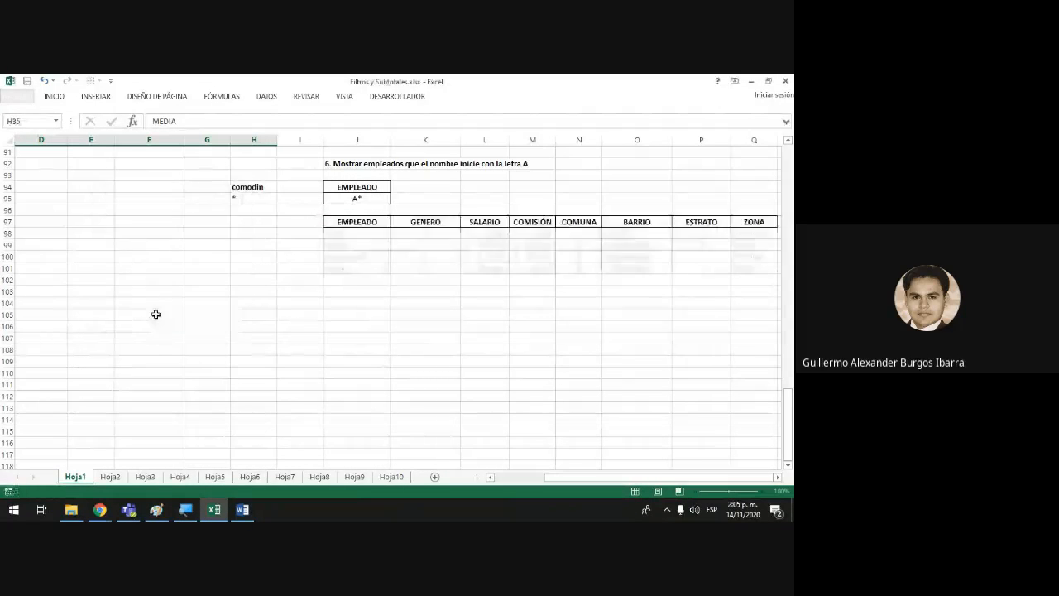
- Review the exercise 6 filter output, selecting the employee names in J98:J101
scroll(231, 334, up, 1)
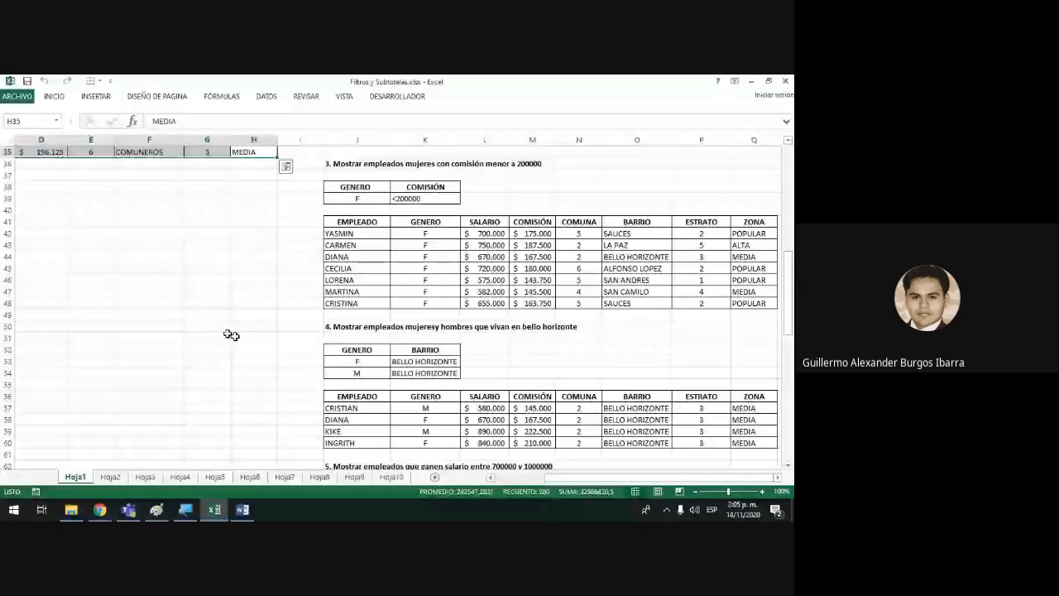
scroll(231, 334, down, 11)
scroll(256, 345, down, 5)
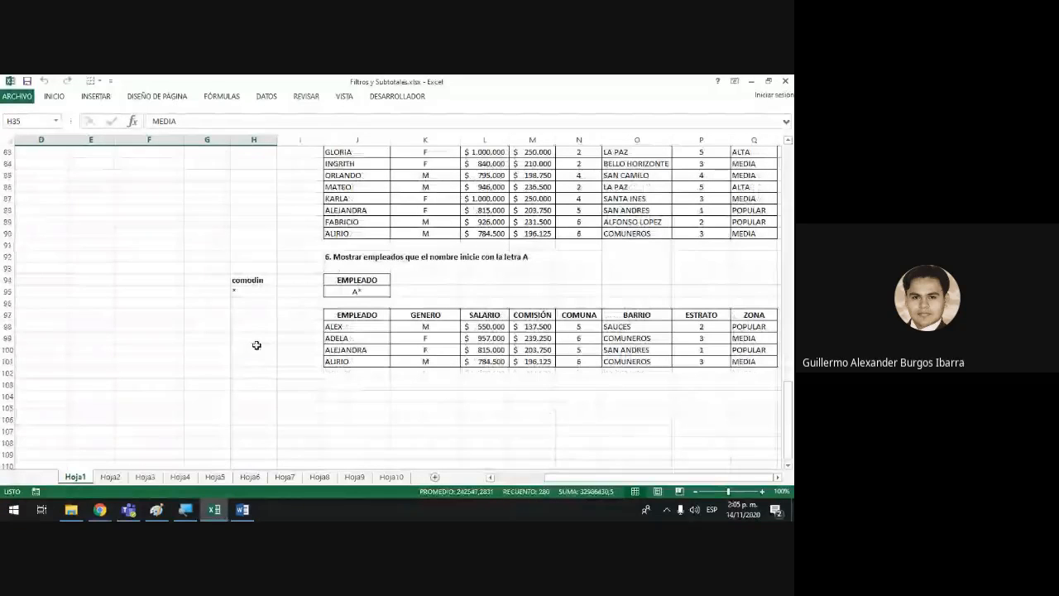
scroll(423, 350, down, 2)
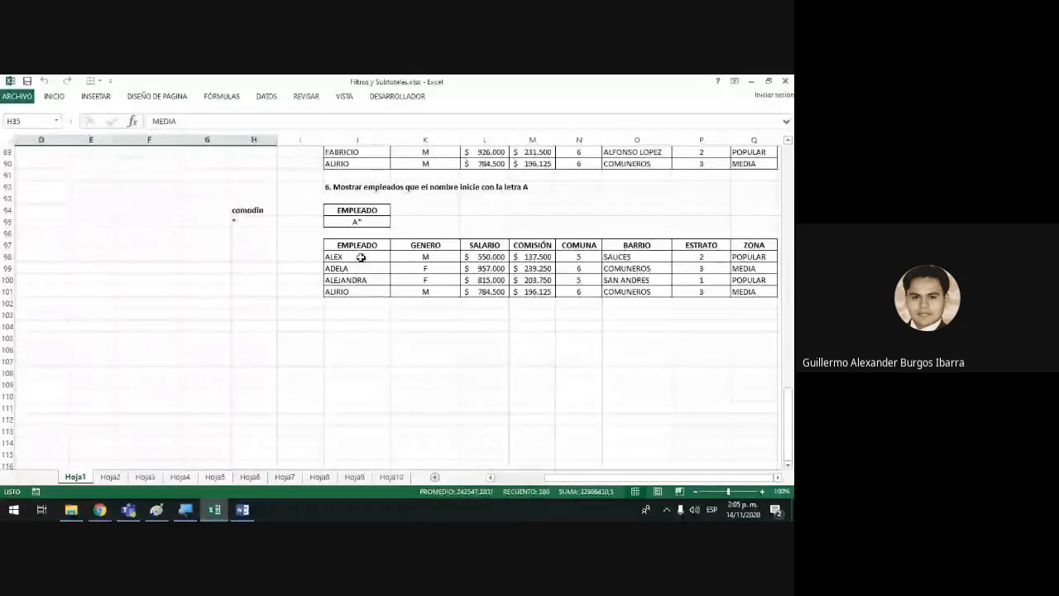
click(352, 247)
drag(344, 257, 344, 288)
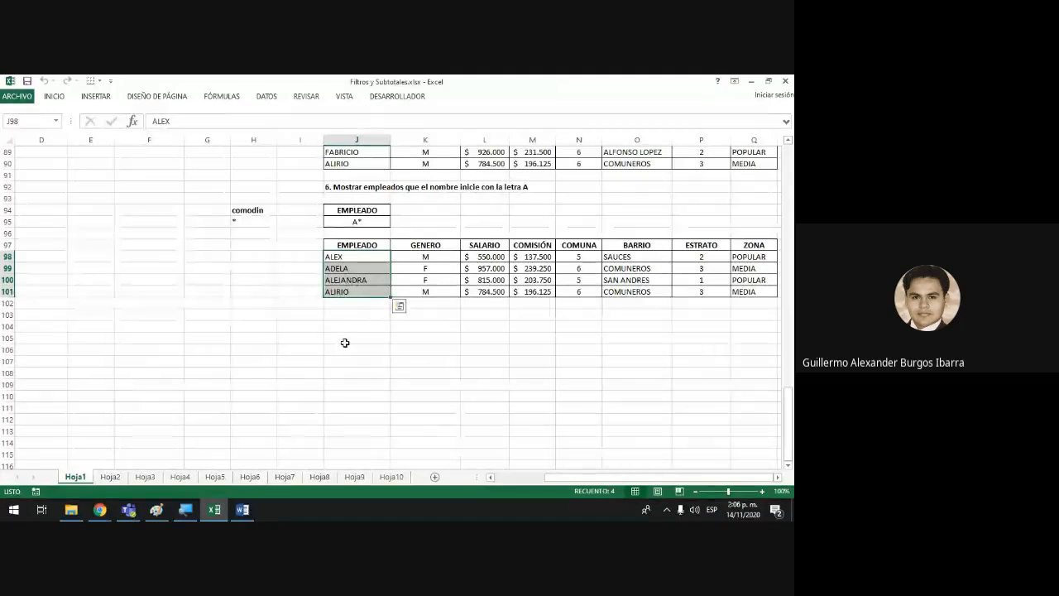
- Copy the exercise 6 heading from J92 to J103 and renumber the copy as 7
click(338, 187)
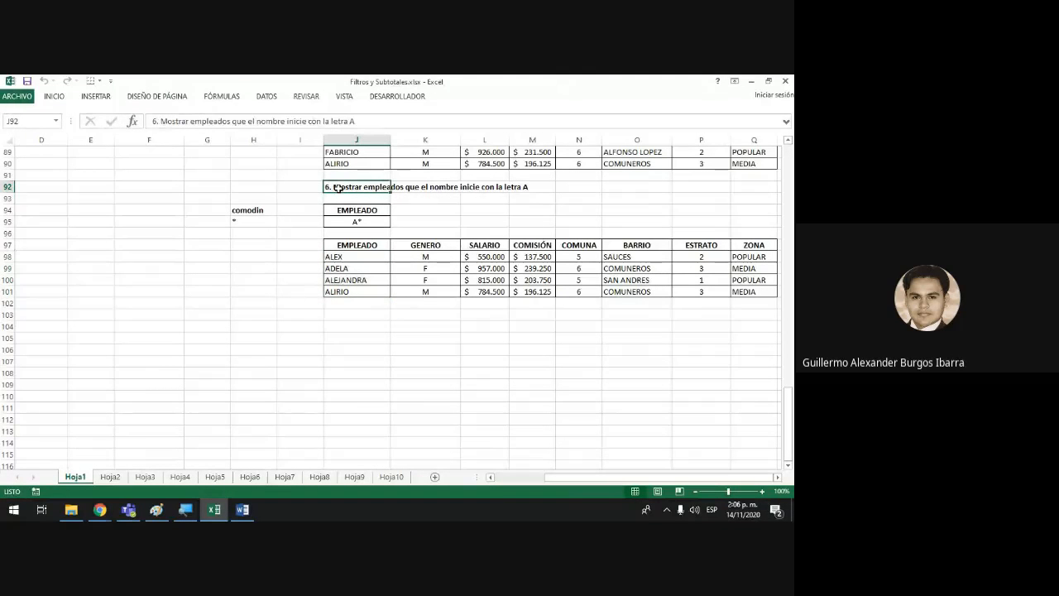
key(ctrl+c)
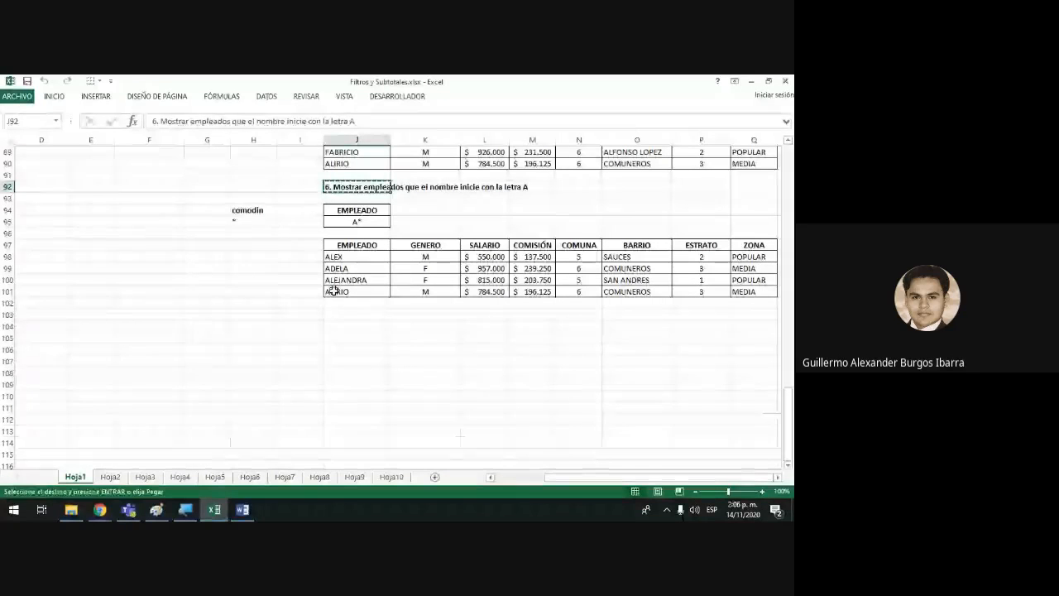
click(338, 315)
key(ctrl+v)
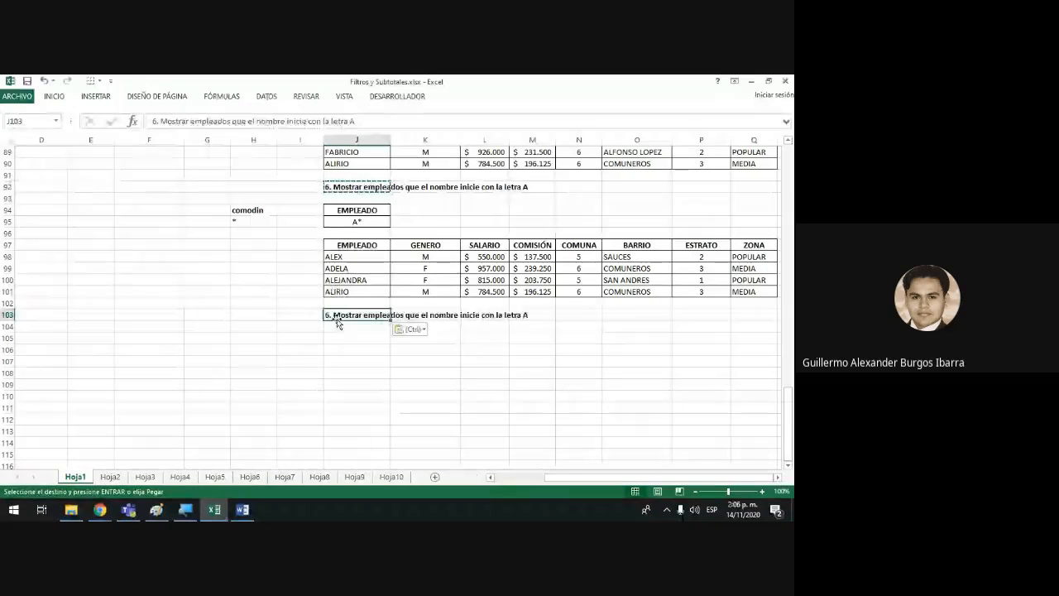
key(Home)
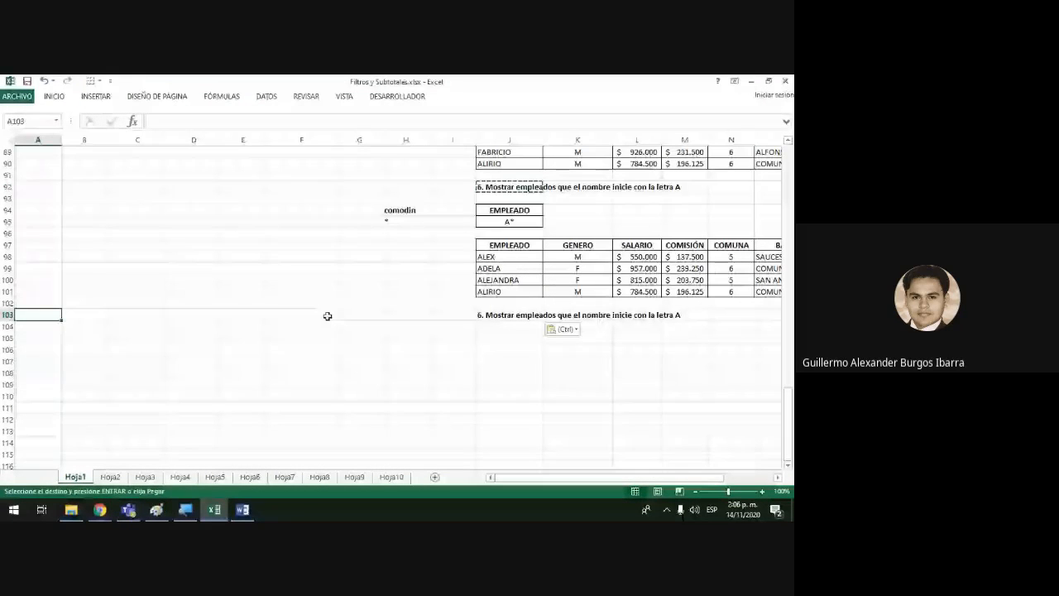
click(496, 315)
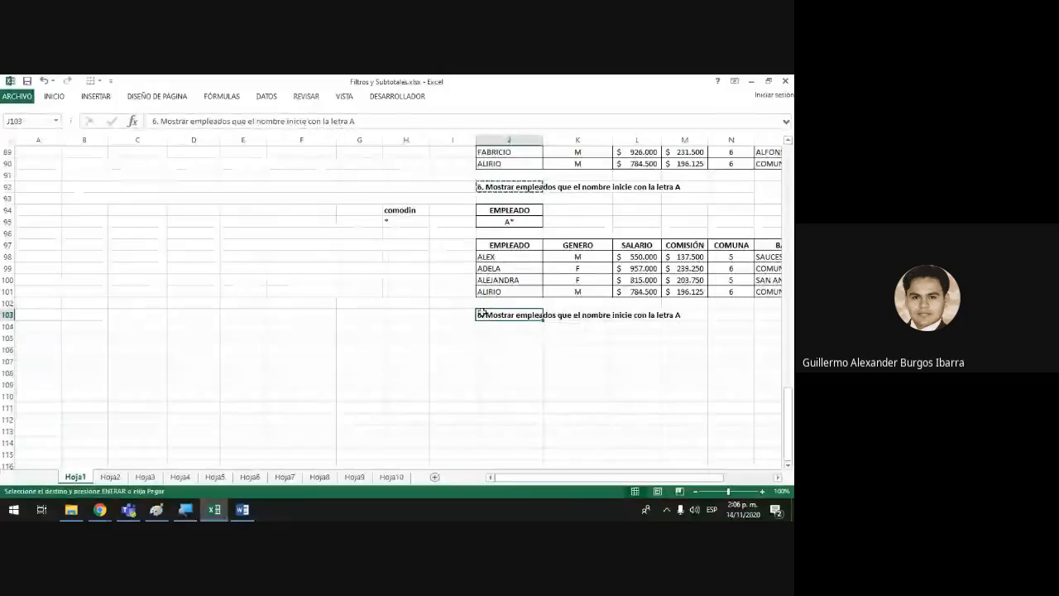
double_click(504, 319)
key(Home)
key(Delete)
text(7)
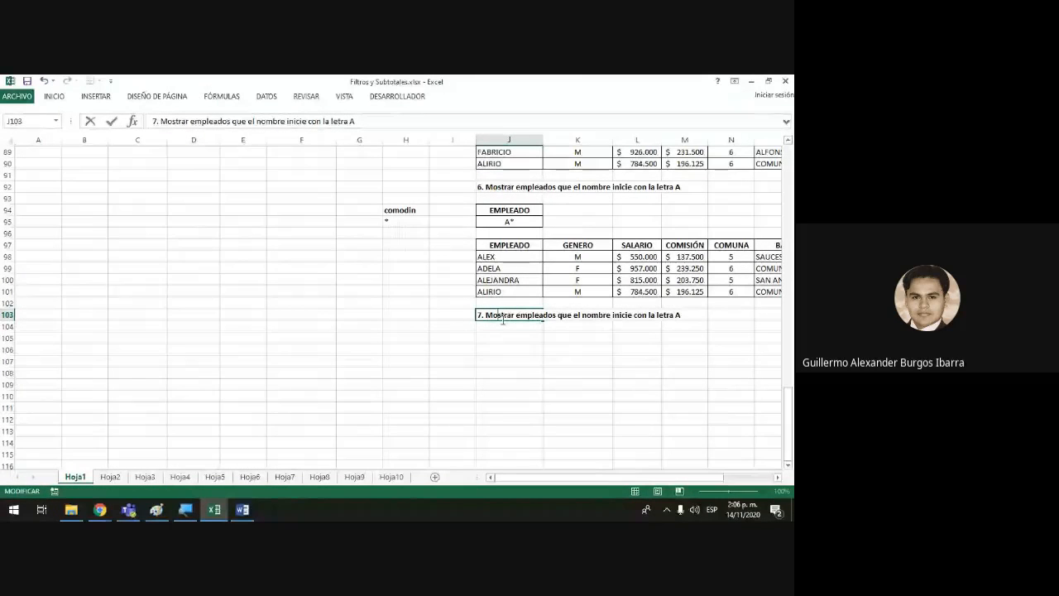
- Replace the word "inicie" with "termine" in the exercise 7 heading
key(ctrl+Right)
key(ctrl+Right)
key(ctrl+Right)
key(ctrl+Right)
key(ctrl+Right)
key(ctrl+Right)
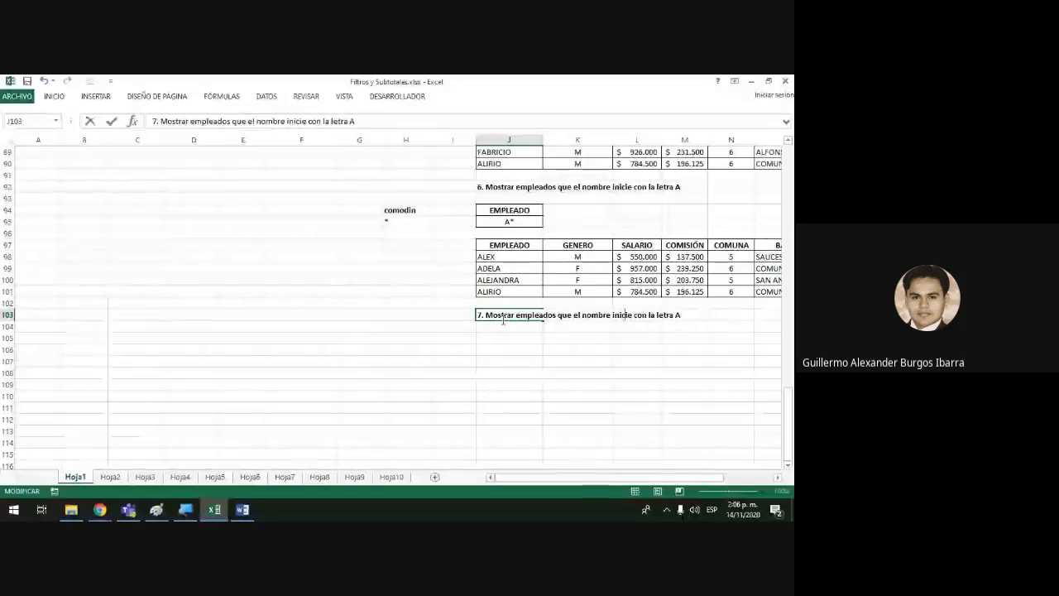
key(BackSpace)
key(BackSpace)
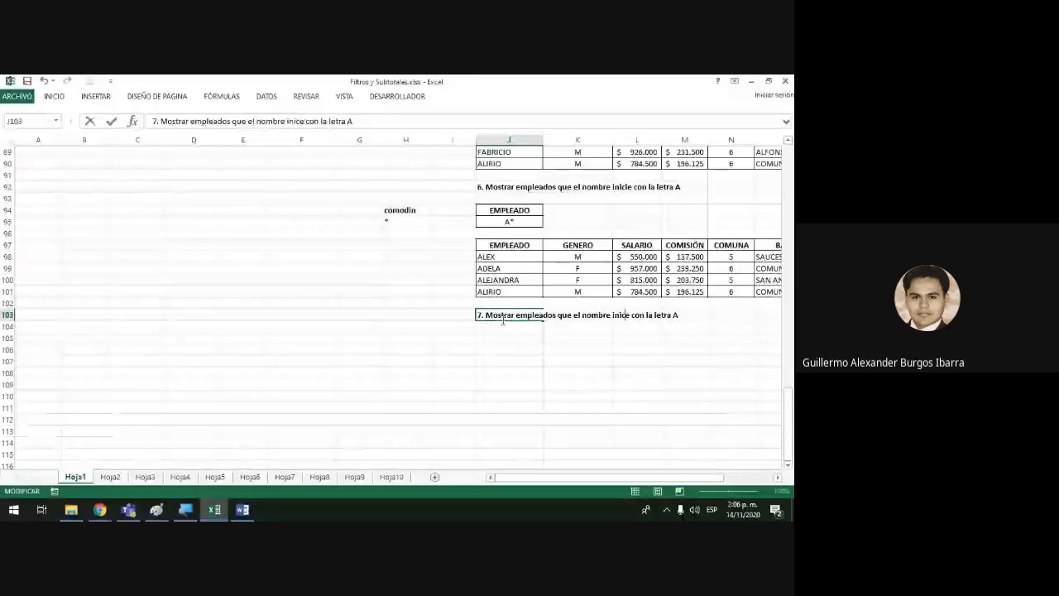
key(BackSpace)
key(BackSpace)
key(BackSpace)
text(termin)
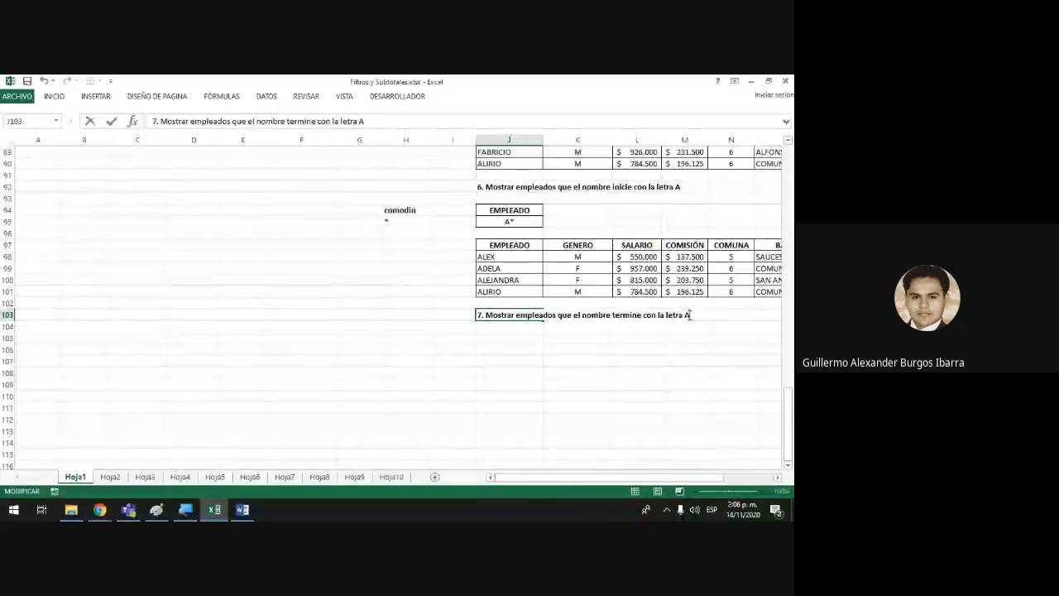
- Change the letter at the end of the exercise 7 heading to N and commit the entry
key(BackSpace)
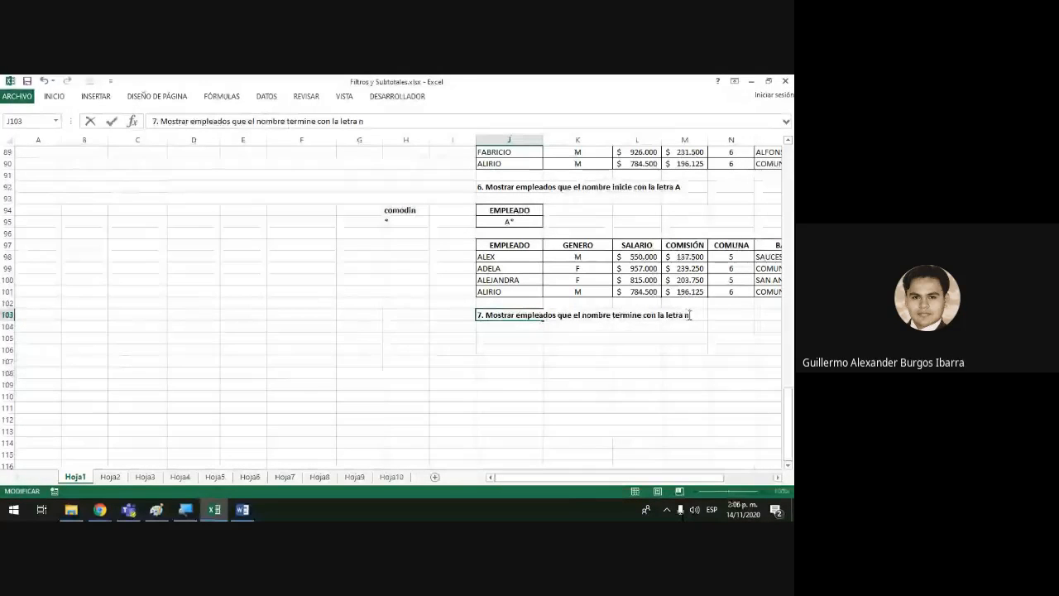
text(N)
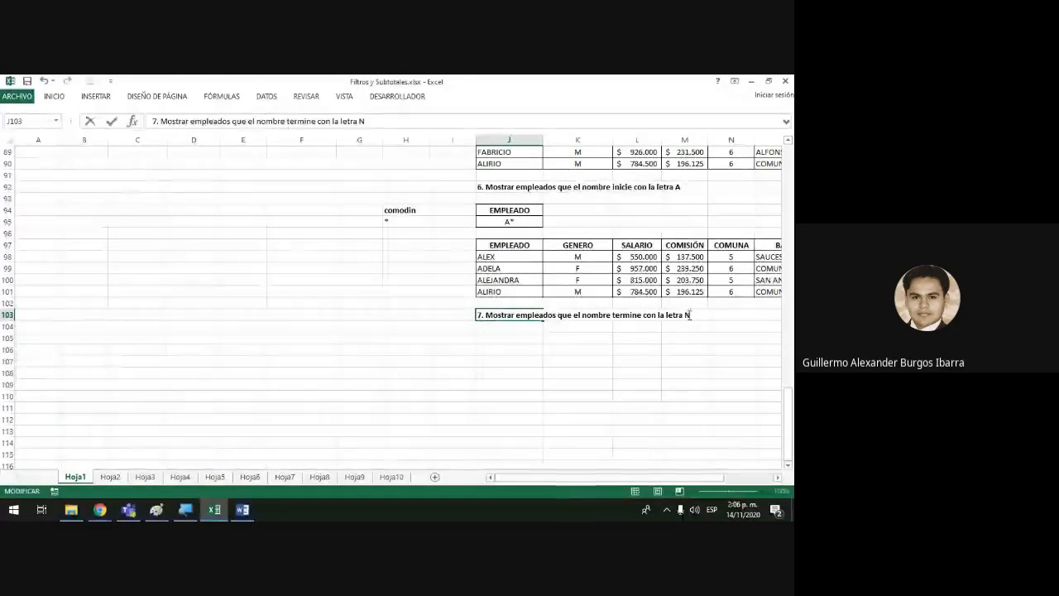
key(Return)
key(Return)
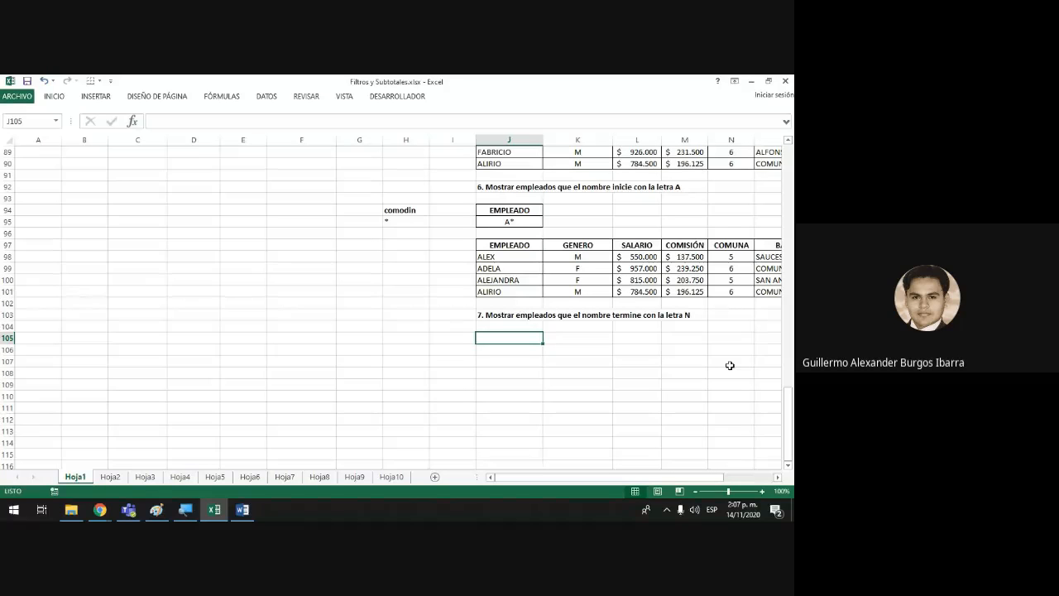
- Copy the EMPLEADO header into J105 and put borders around the criterion cell J106 below it
click(532, 245)
key(ctrl+c)
click(530, 338)
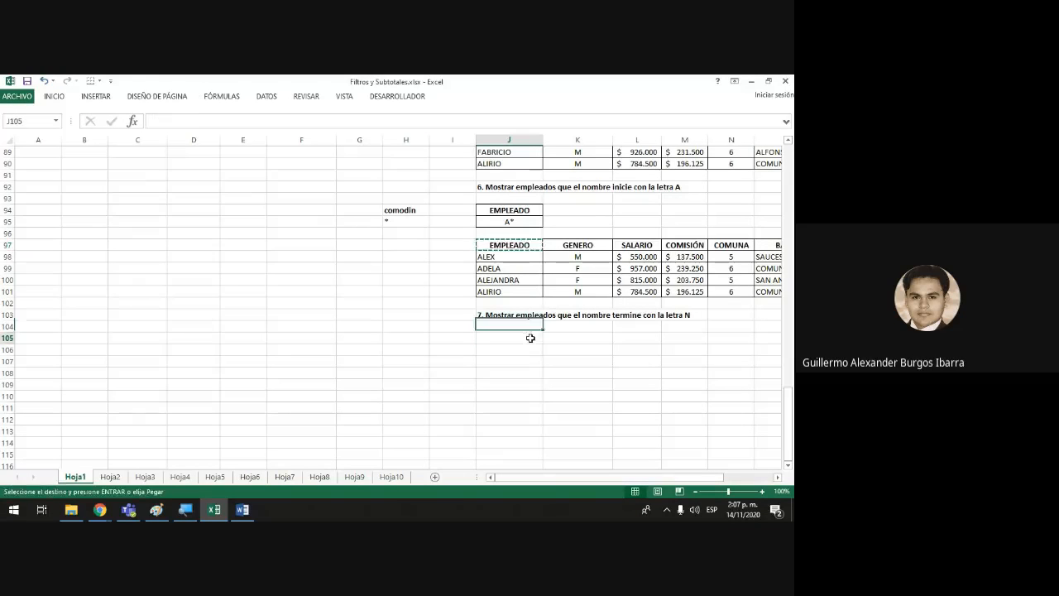
key(ctrl+v)
click(527, 355)
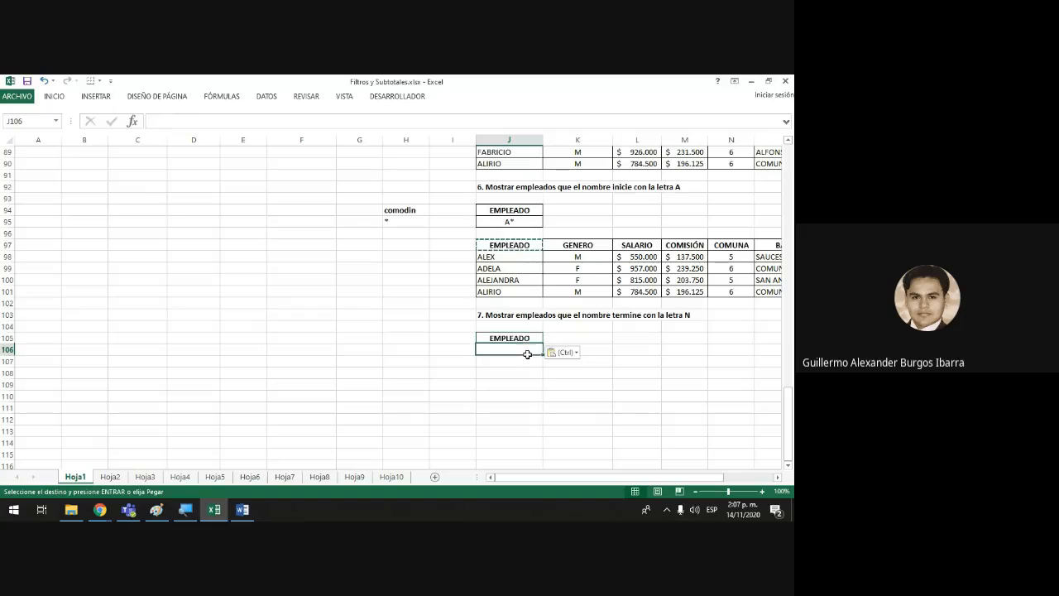
click(54, 96)
key(Escape)
key(Escape)
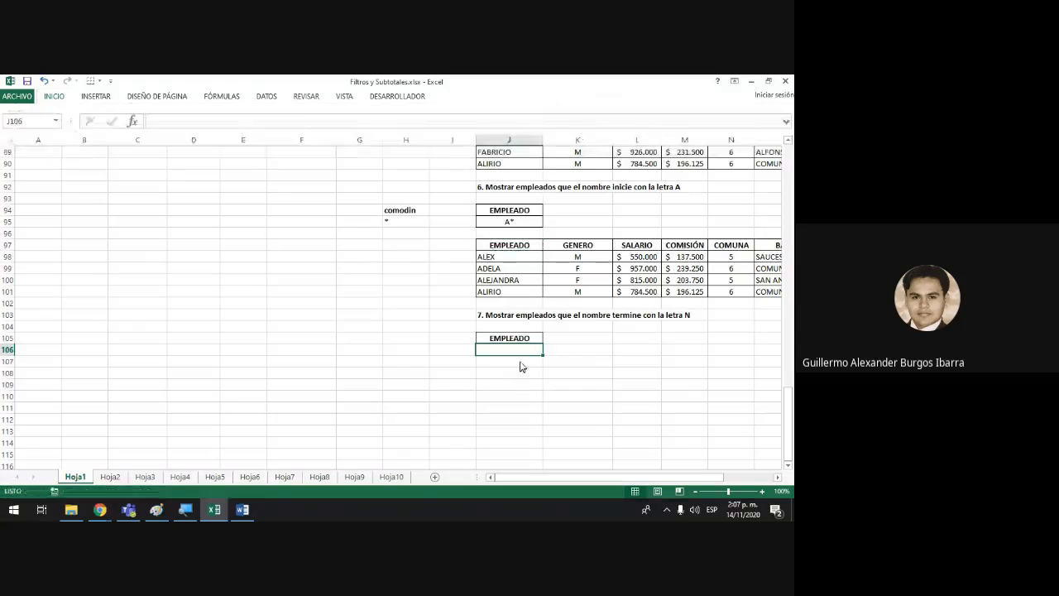
click(630, 383)
- Enter *N as the EMPLEADO criterion in J106
click(517, 350)
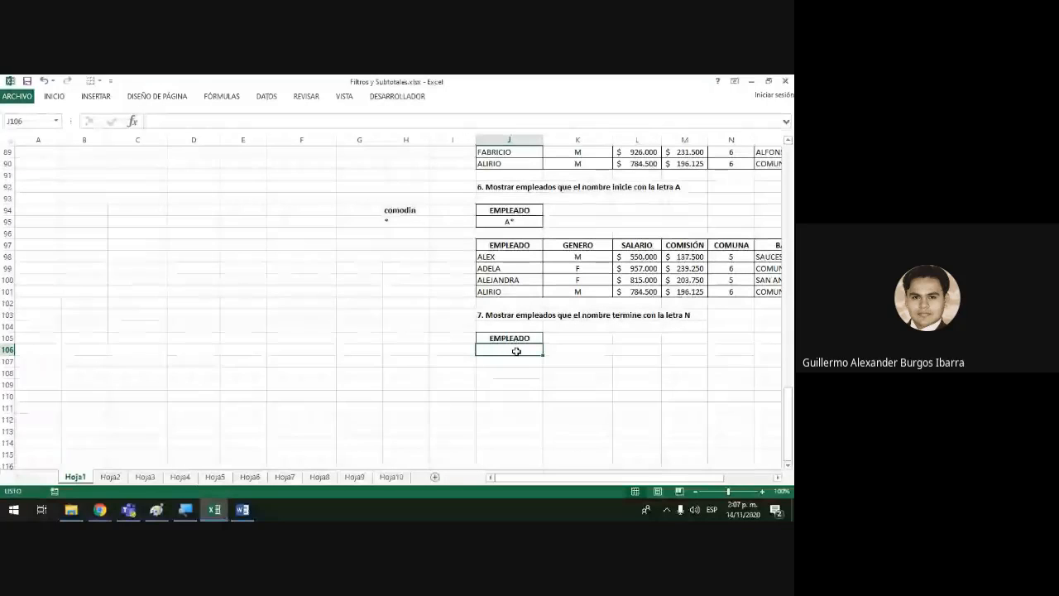
double_click(516, 351)
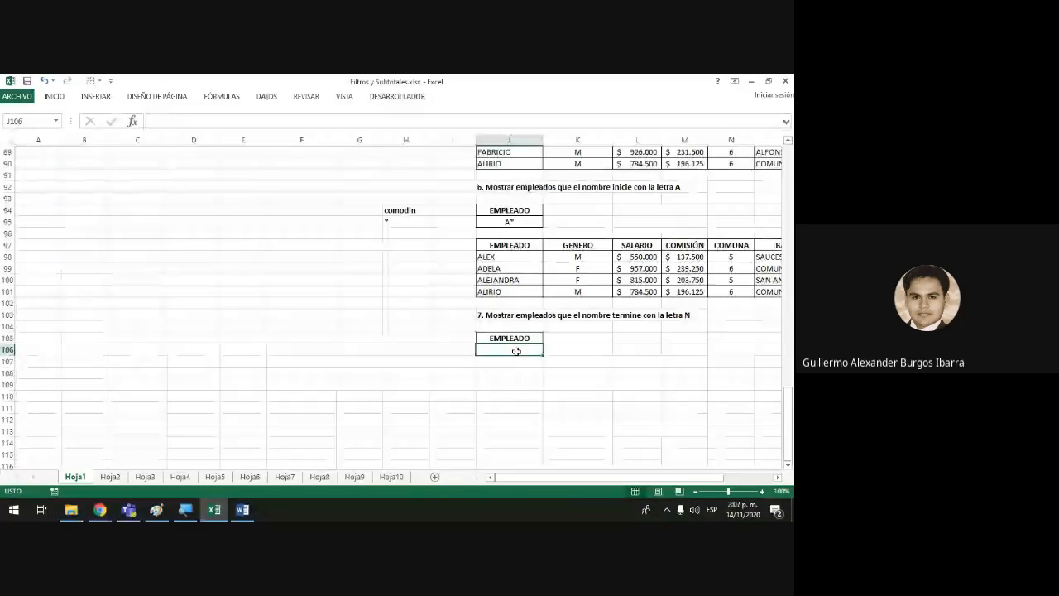
text(*)
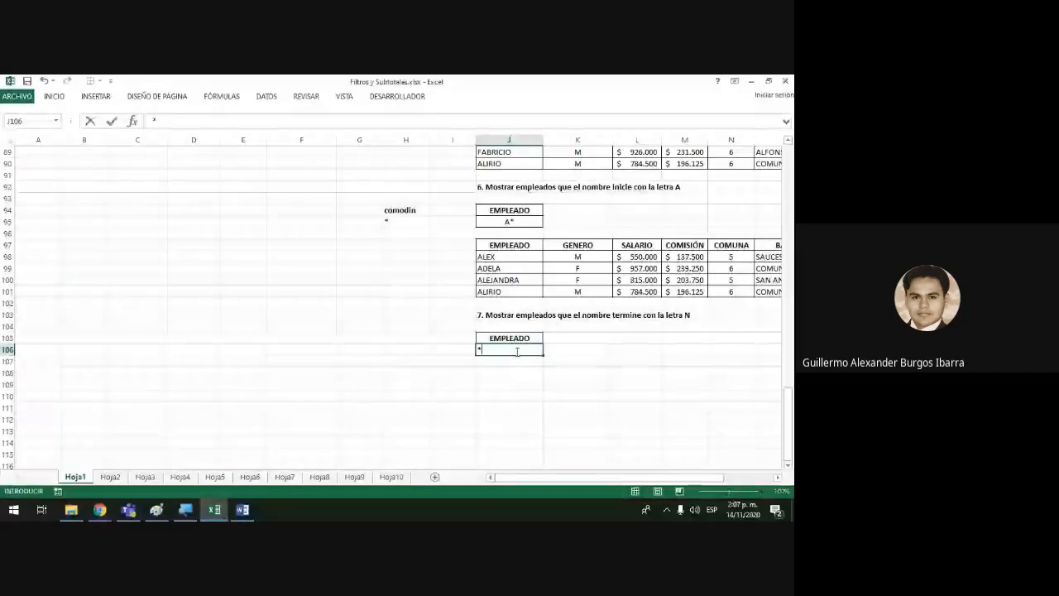
text(N)
key(Return)
key(Return)
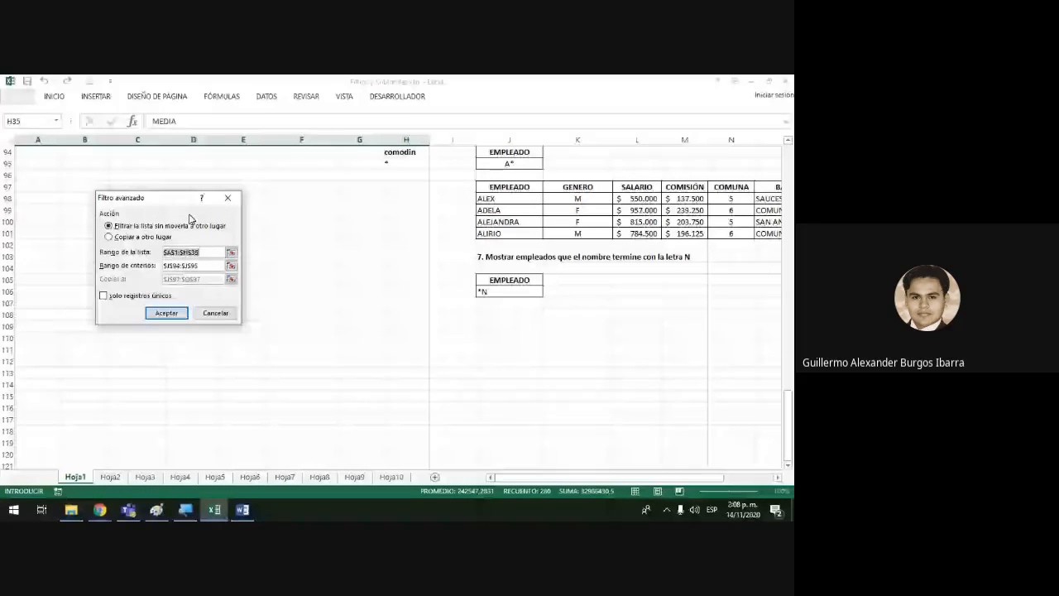
- Set the advanced filter to copy to another location and use J105:J106 as its criteria range
click(107, 238)
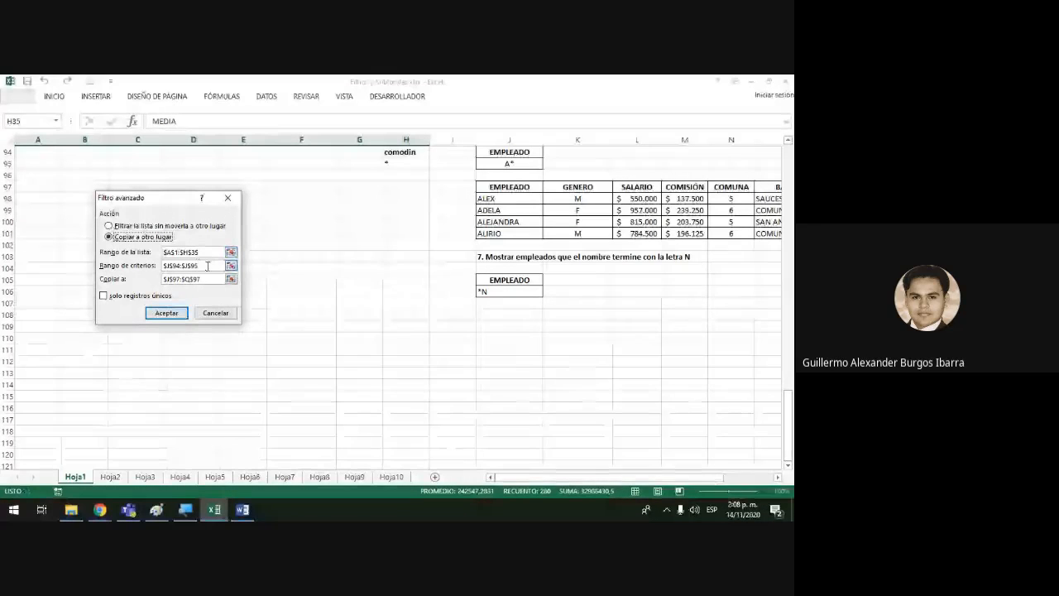
key(Tab)
key(Tab)
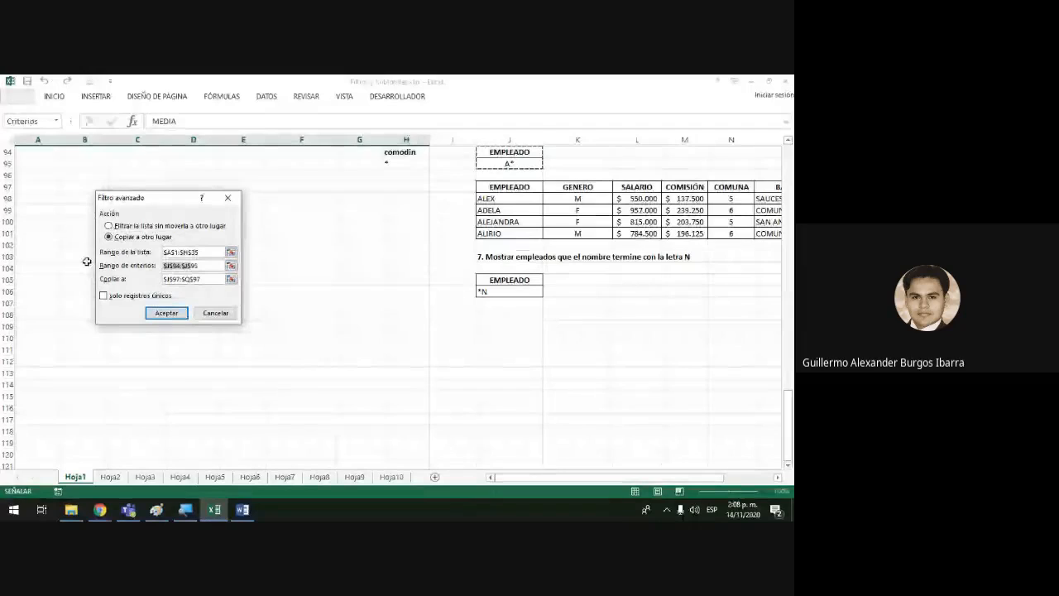
drag(505, 281, 488, 290)
- Replace the advanced filter's copy destination with J108 and run the filter for names ending in N
key(Tab)
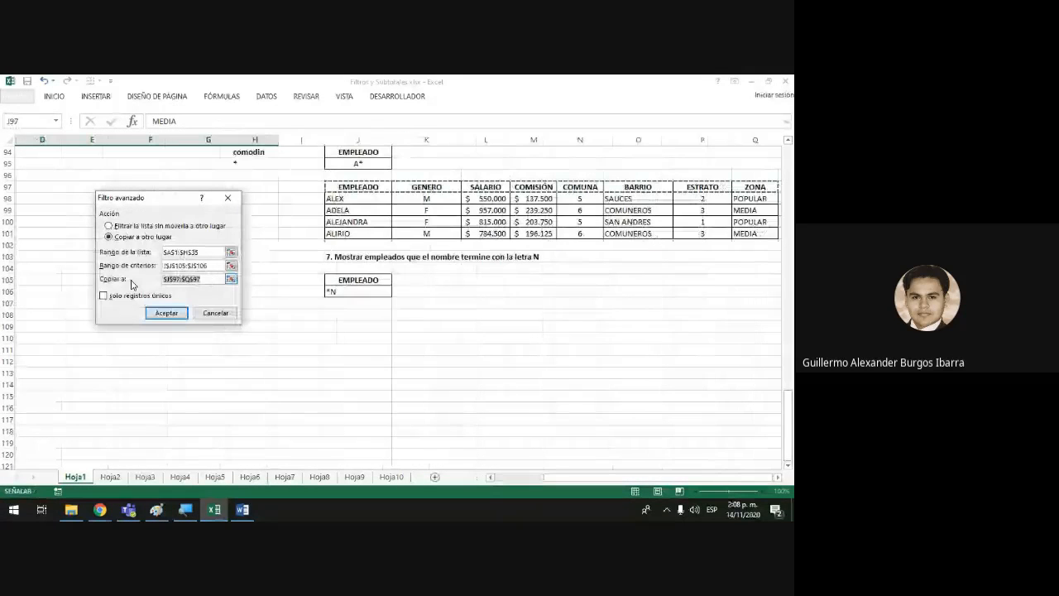
key(Delete)
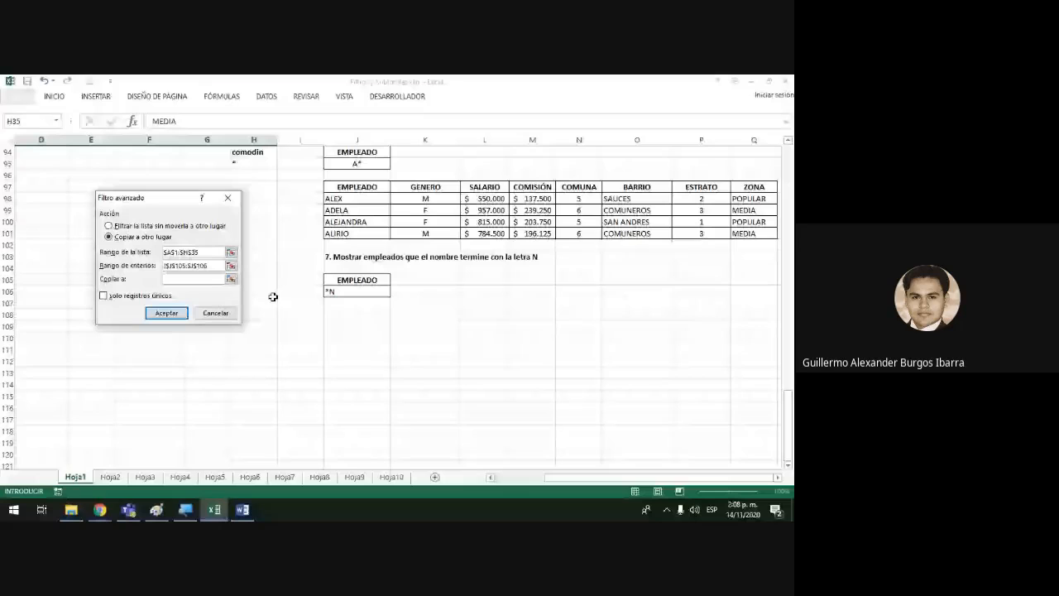
click(332, 318)
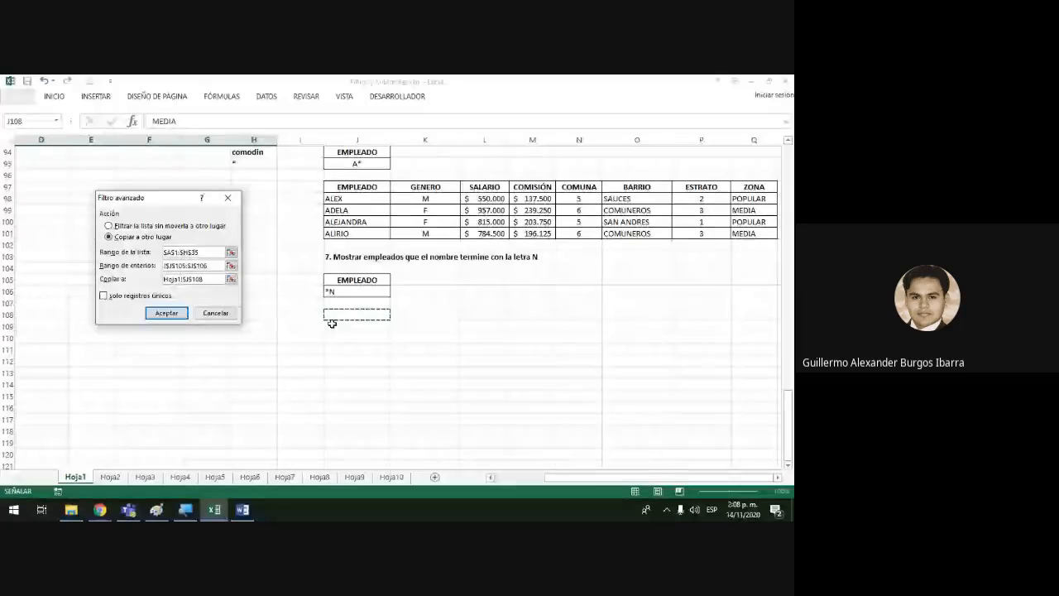
click(161, 313)
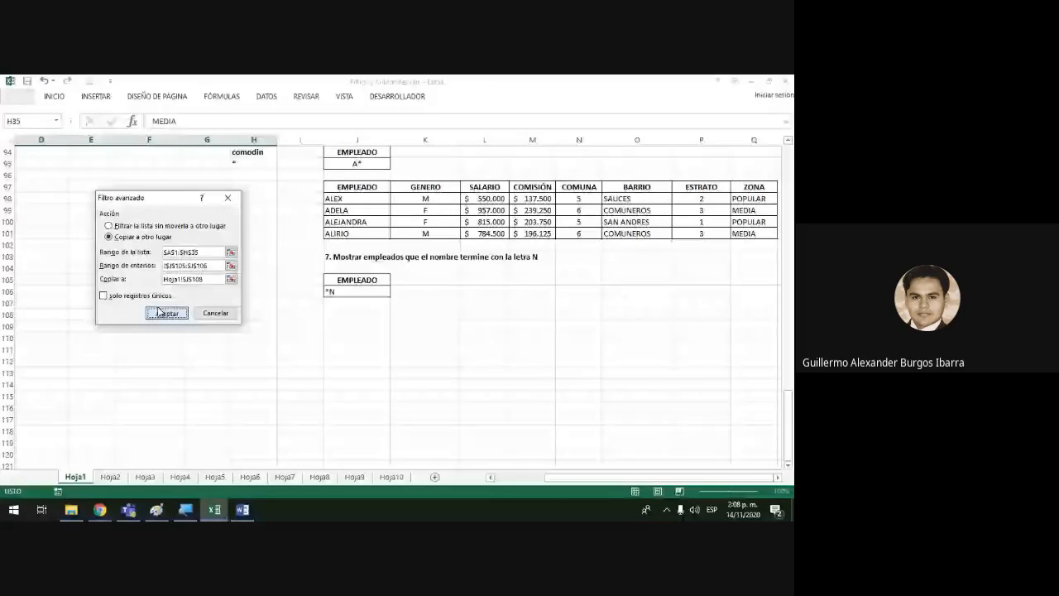
scroll(414, 371, up, 8)
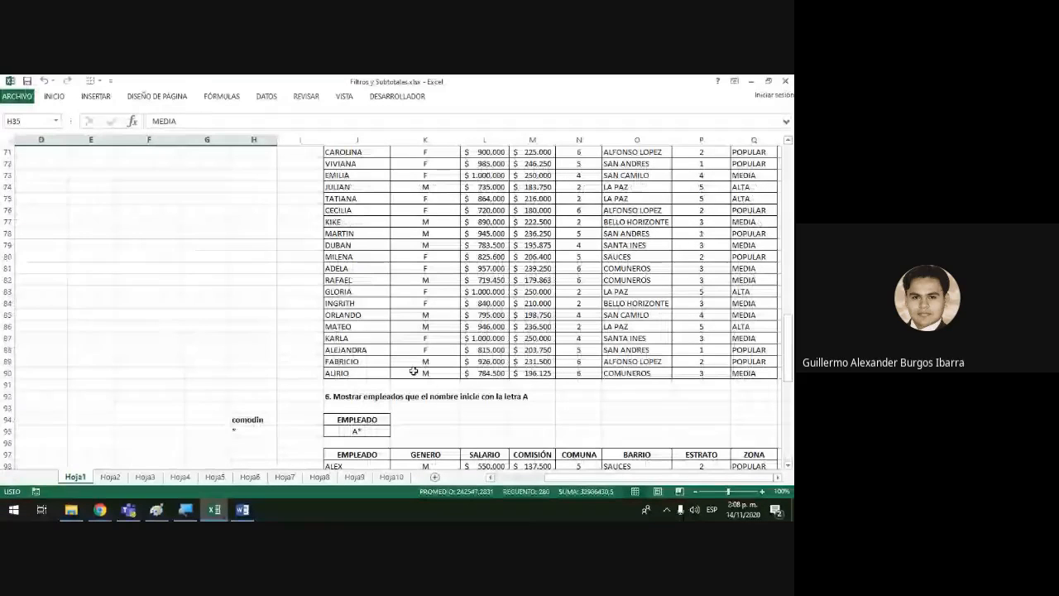
- Delete rows 108 to 138 holding the filtered output of exercise 7
scroll(414, 371, down, 10)
scroll(414, 371, down, 1)
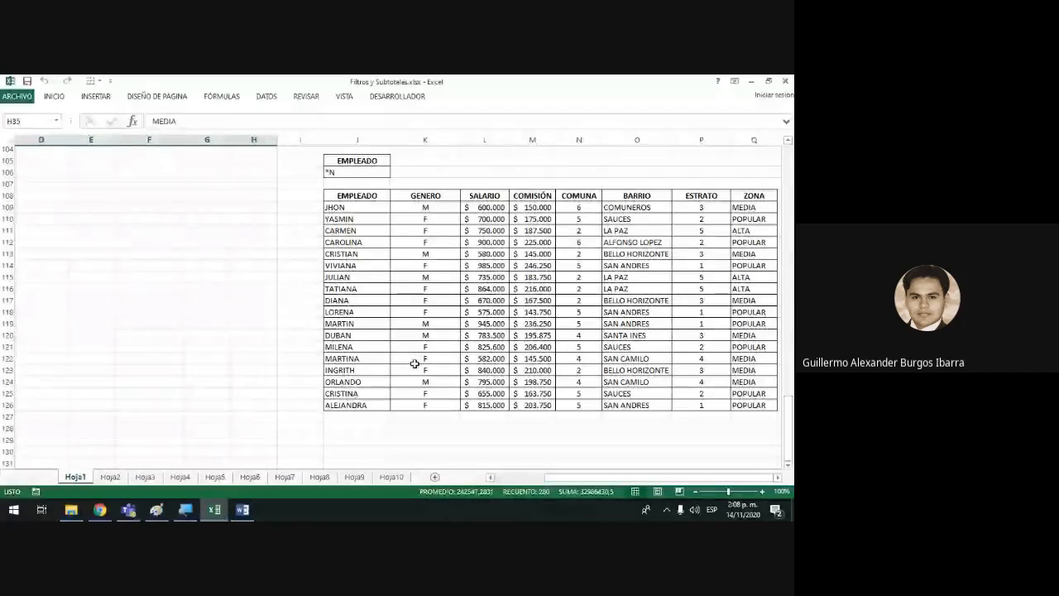
scroll(413, 364, up, 1)
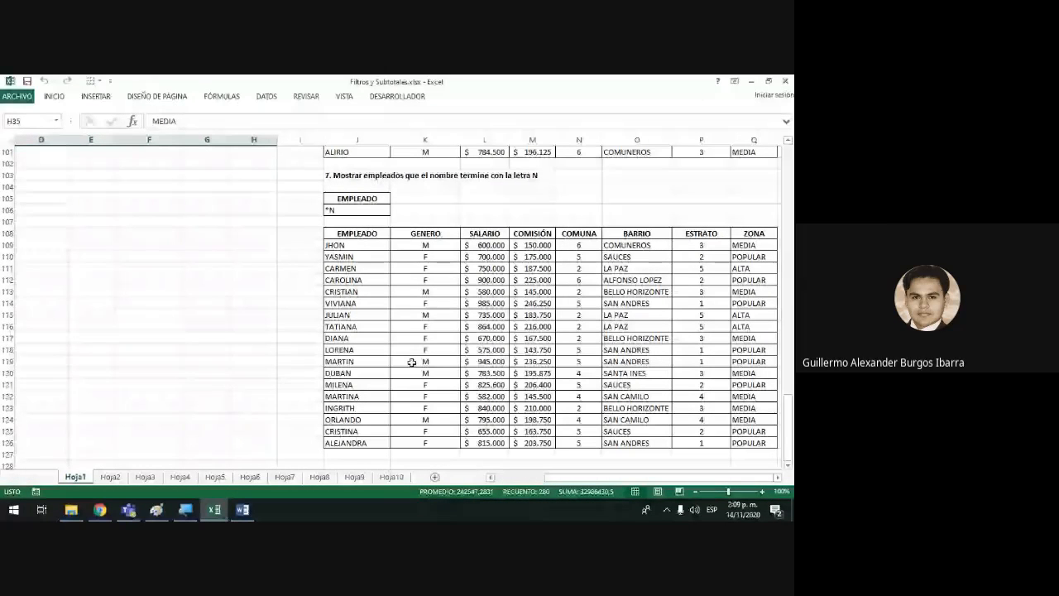
drag(6, 234, 4, 424)
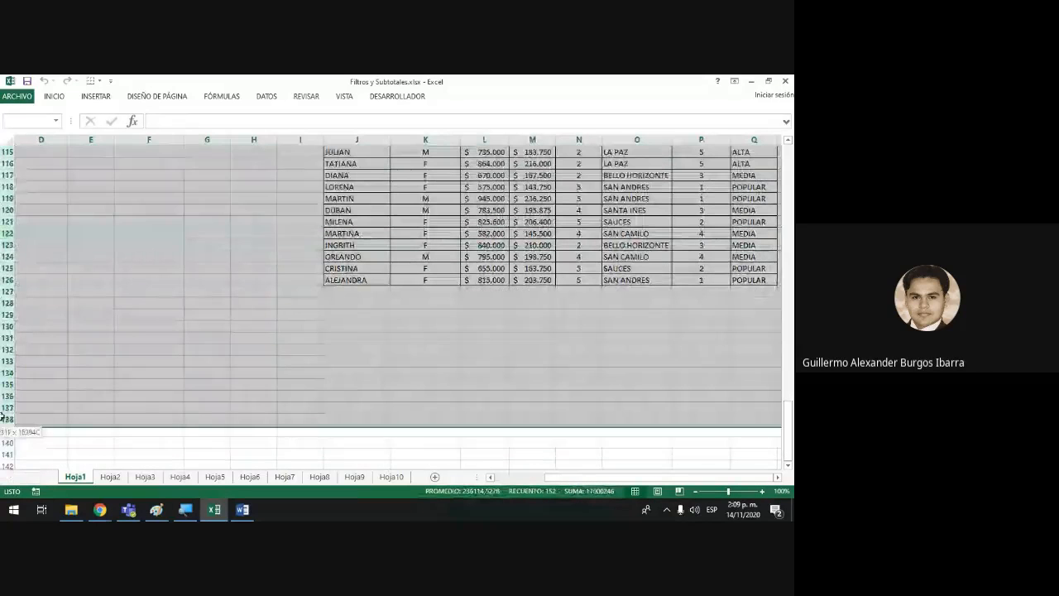
right_click(4, 260)
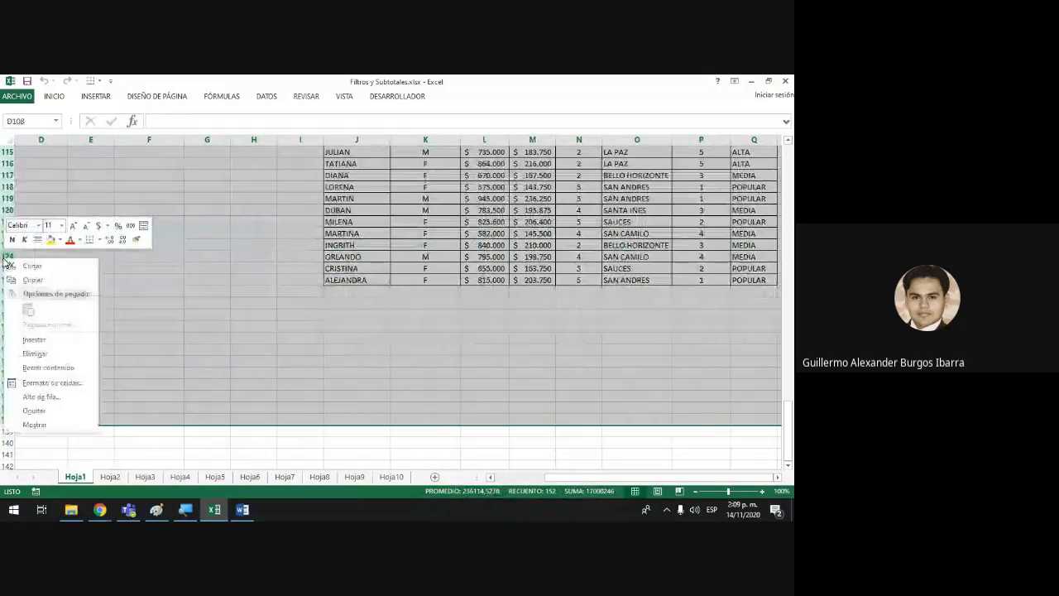
click(35, 353)
scroll(124, 341, up, 5)
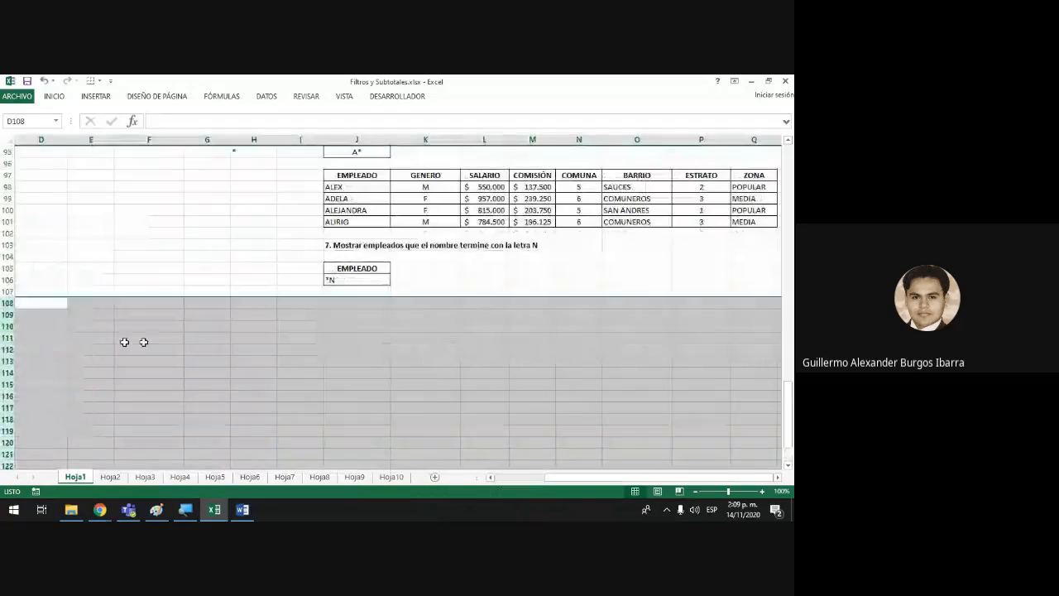
click(341, 301)
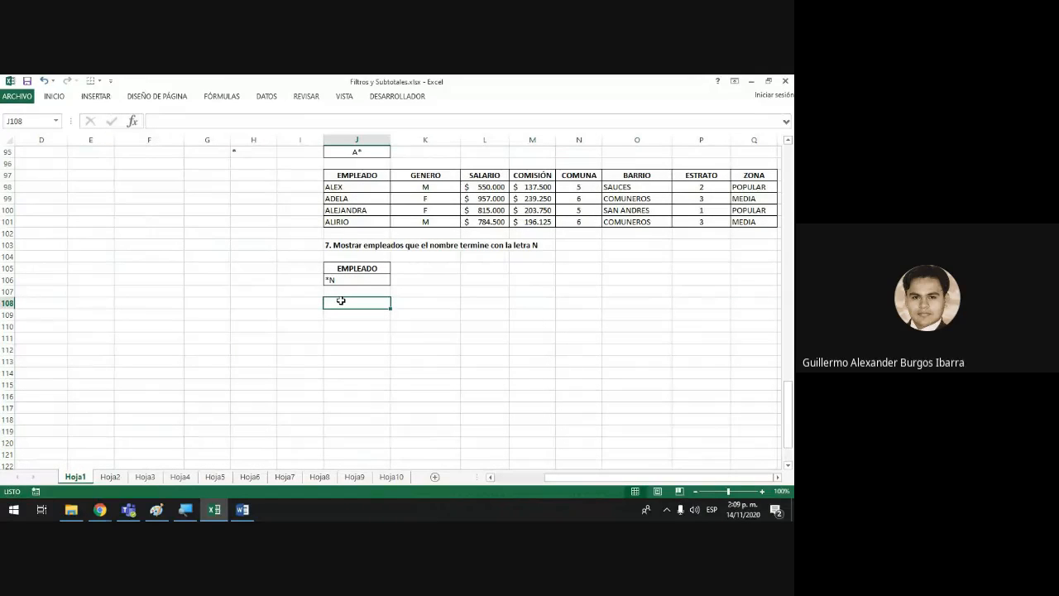
click(361, 279)
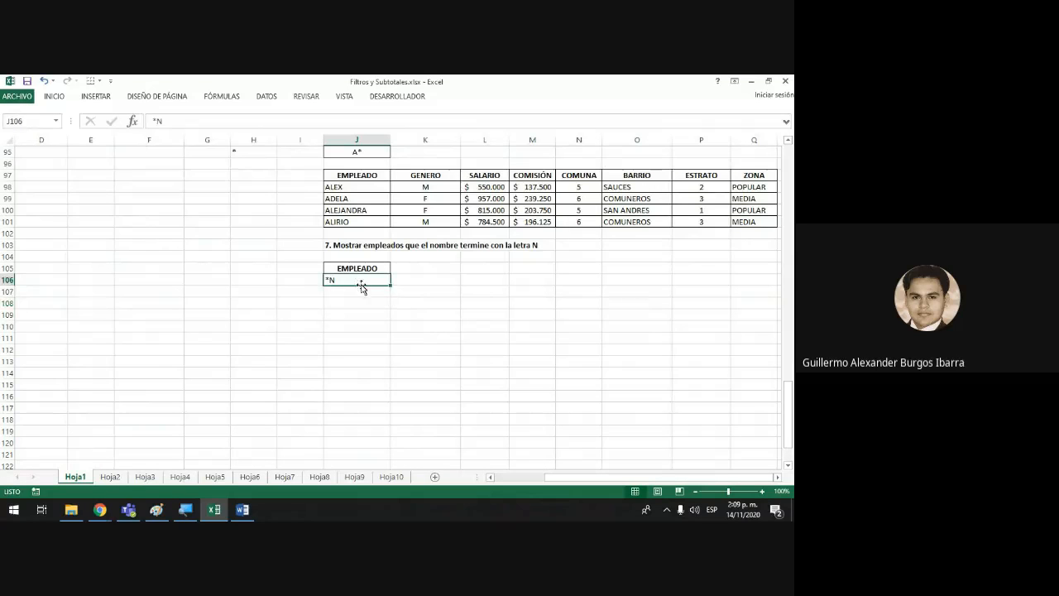
click(350, 304)
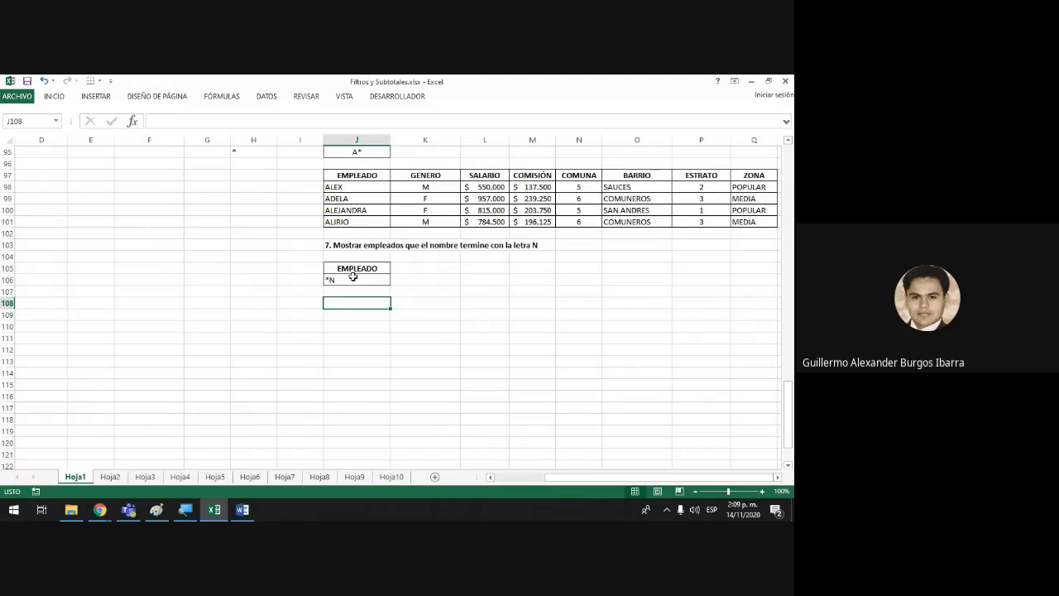
click(354, 276)
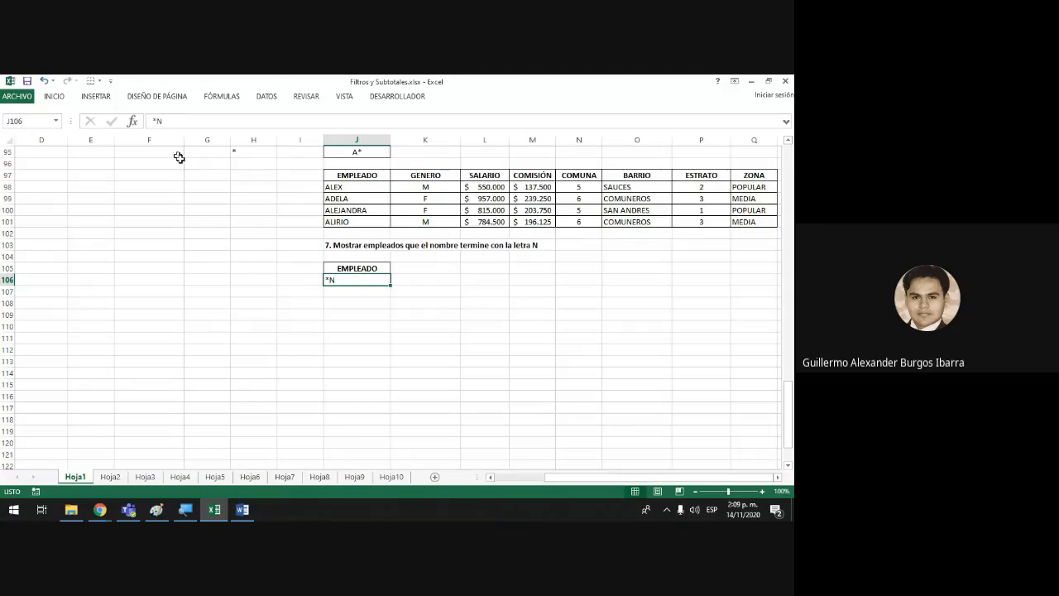
click(358, 324)
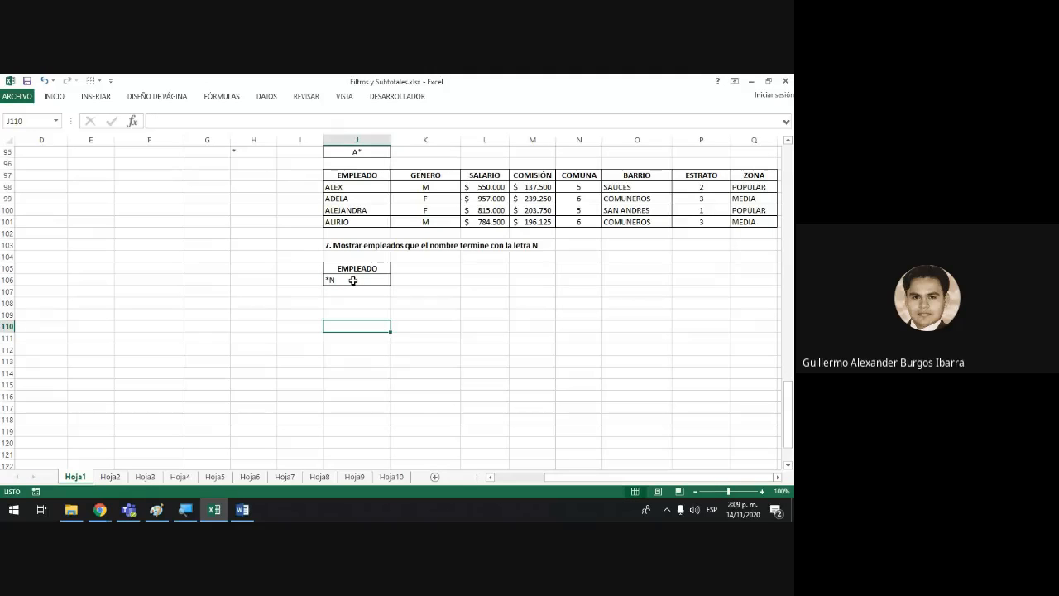
click(357, 303)
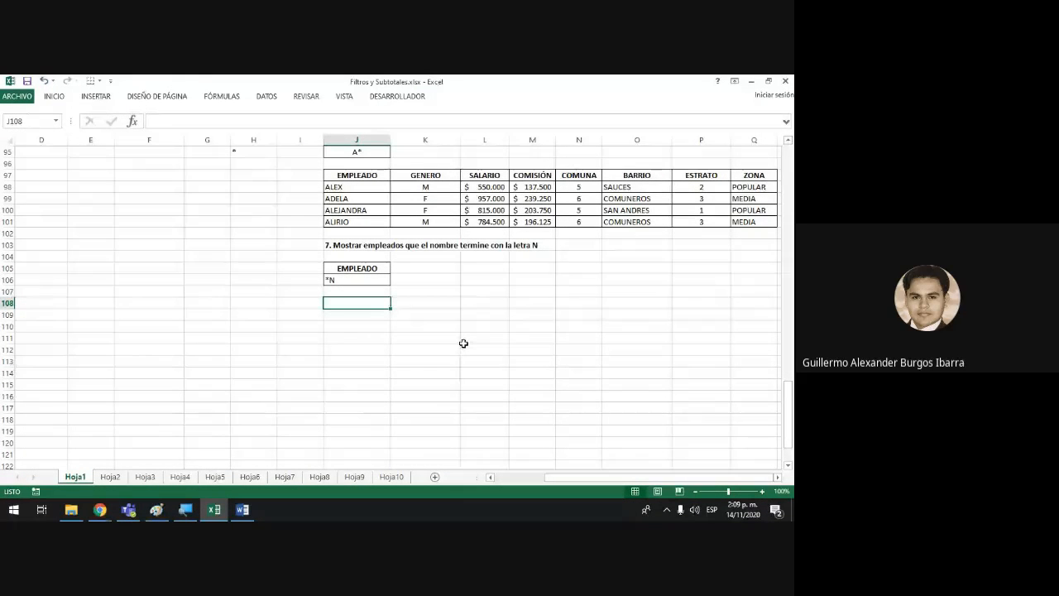
click(354, 284)
click(354, 301)
- Enter the symbols *, +, - and / in L106:L109 and clear them again
click(477, 278)
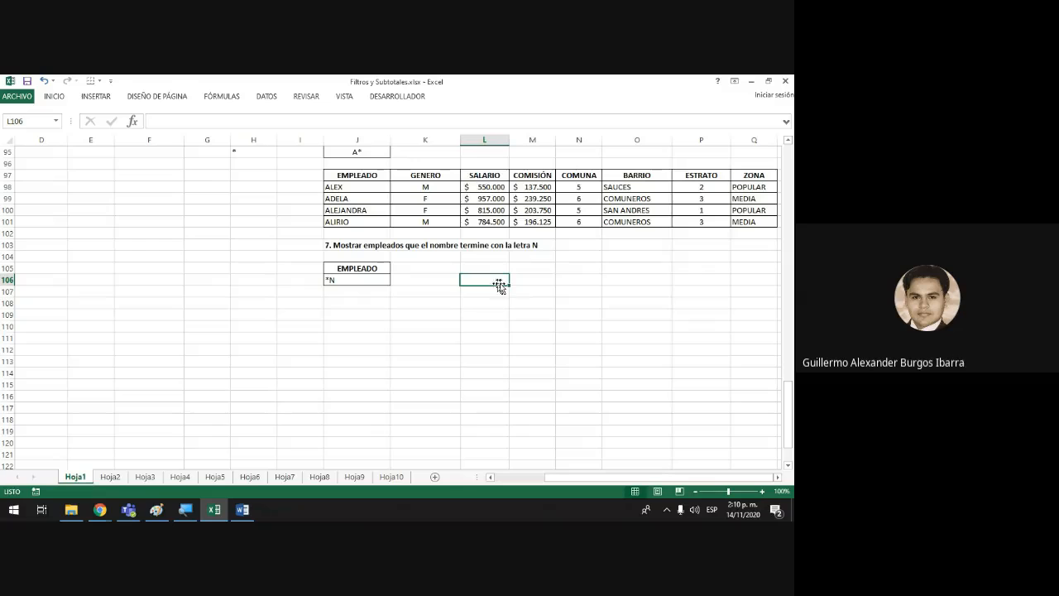
text(*)
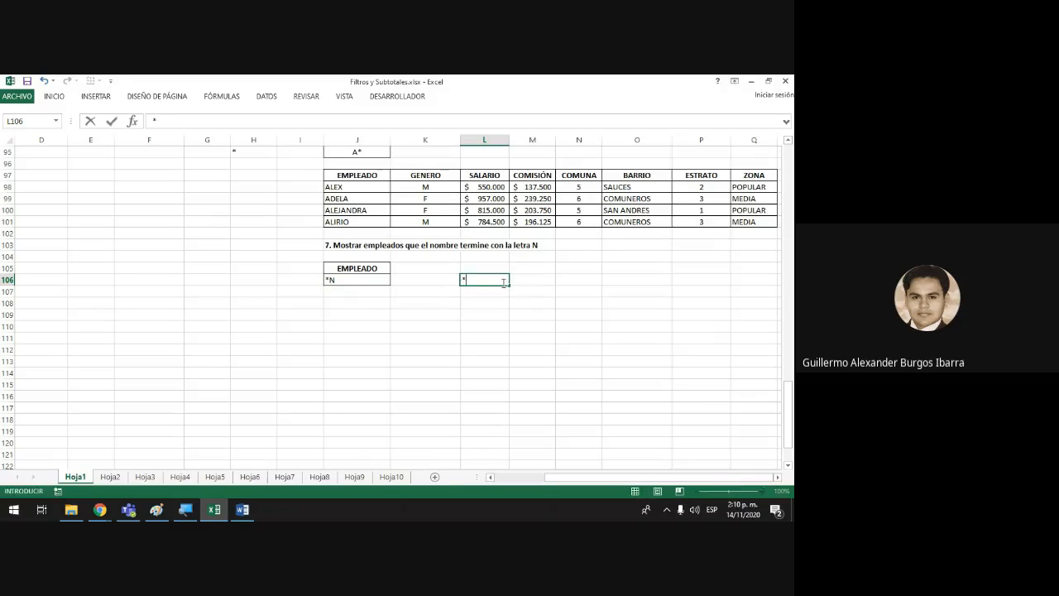
key(Return)
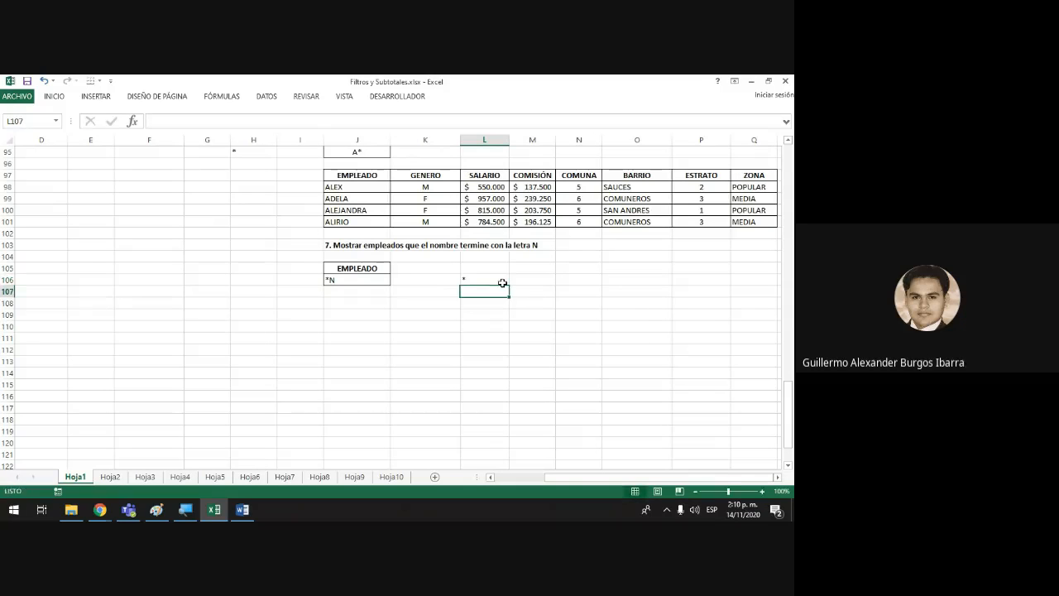
text(+)
key(Return)
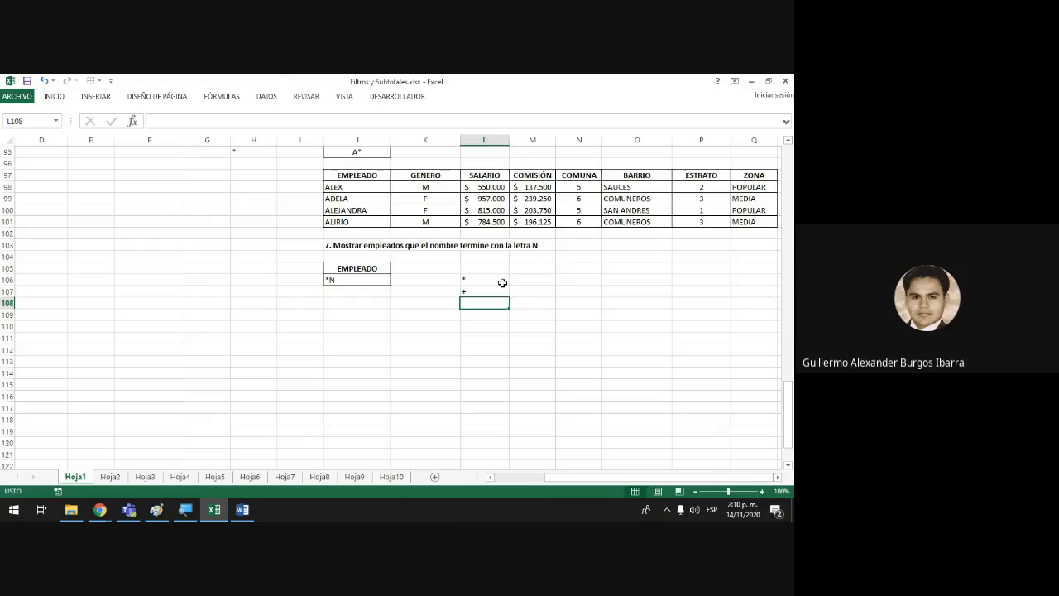
text(-)
key(Return)
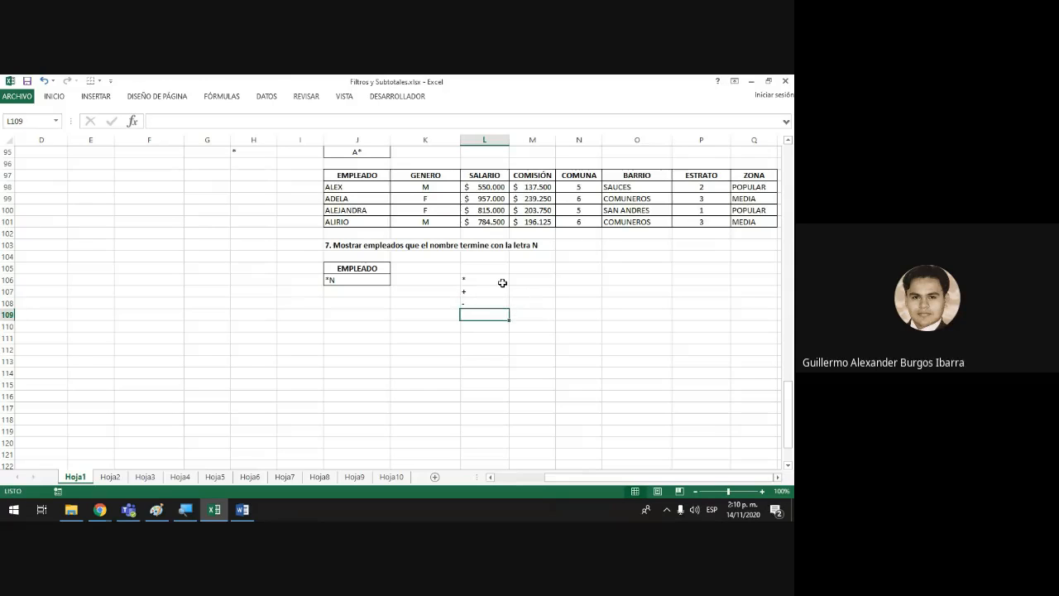
double_click(471, 315)
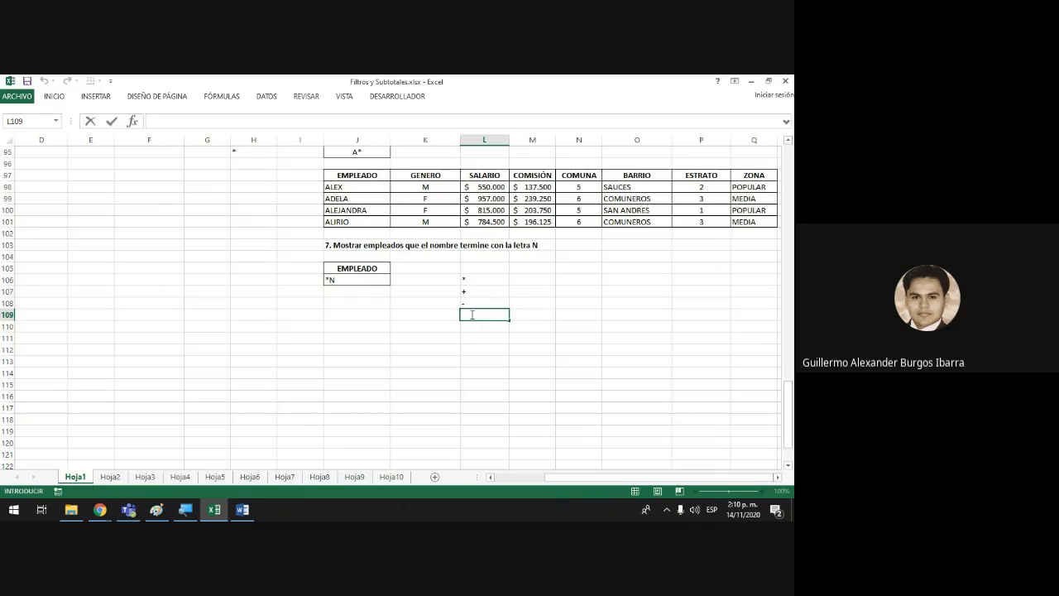
text(/)
key(Return)
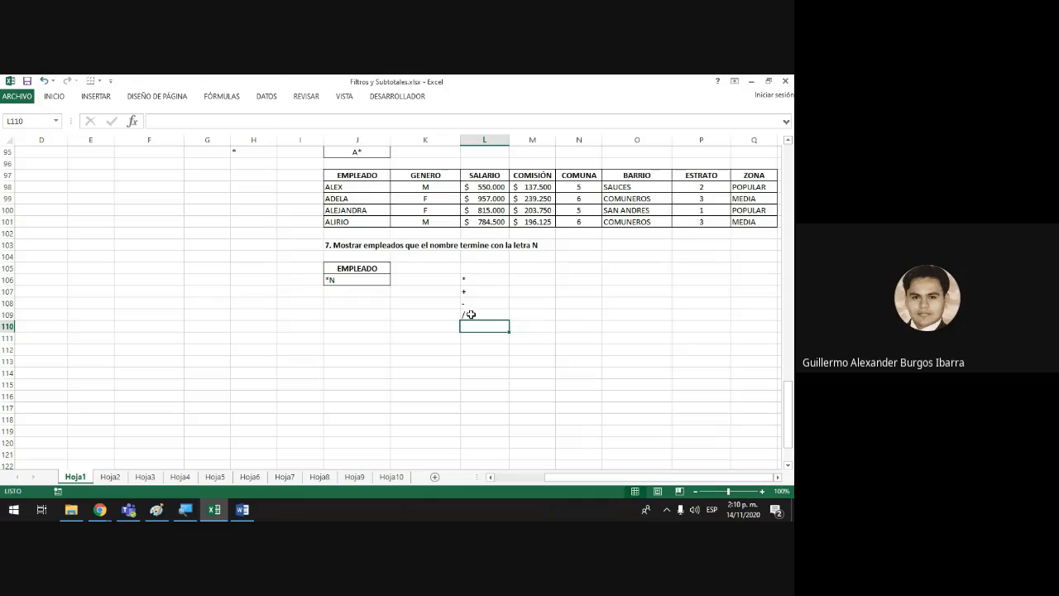
drag(495, 278, 497, 321)
key(Delete)
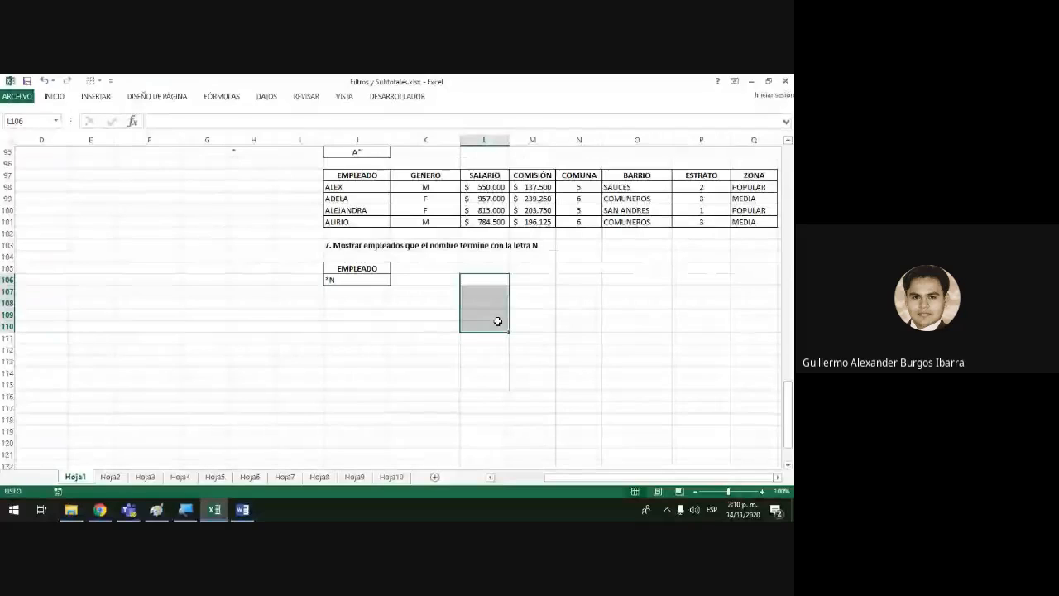
double_click(353, 280)
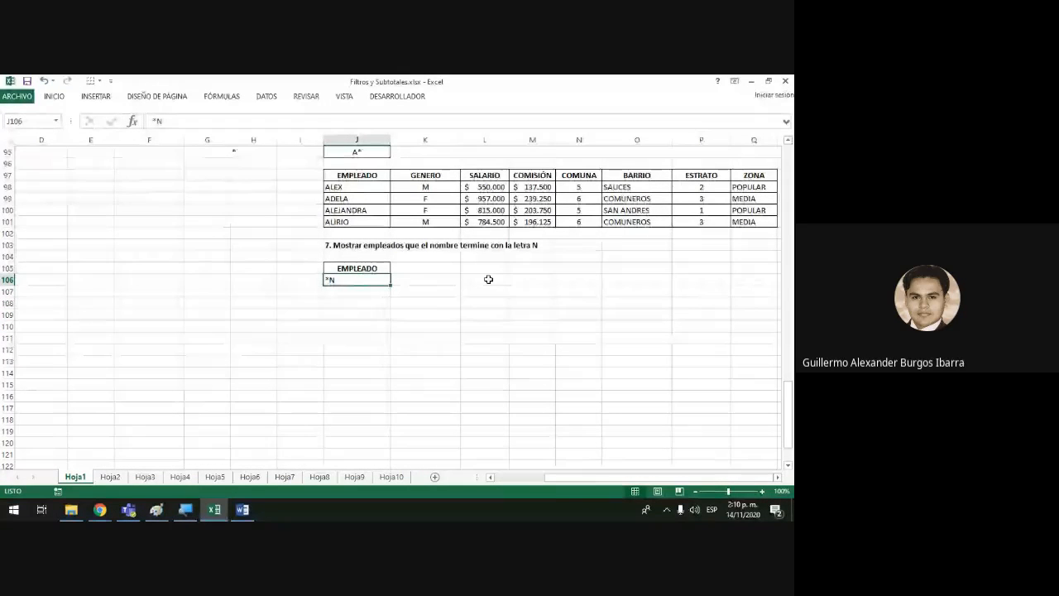
double_click(344, 279)
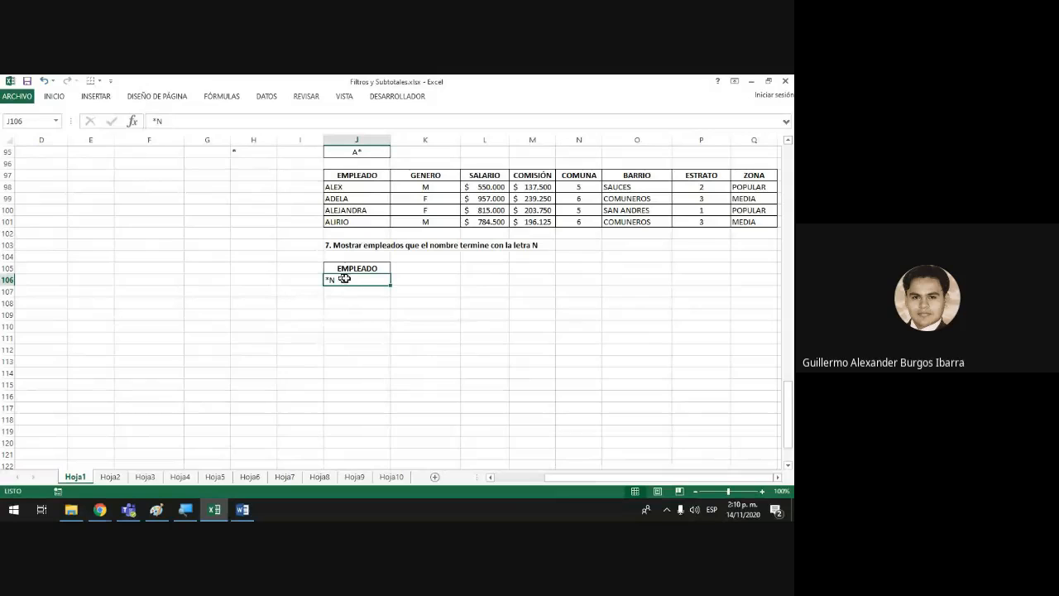
click(345, 315)
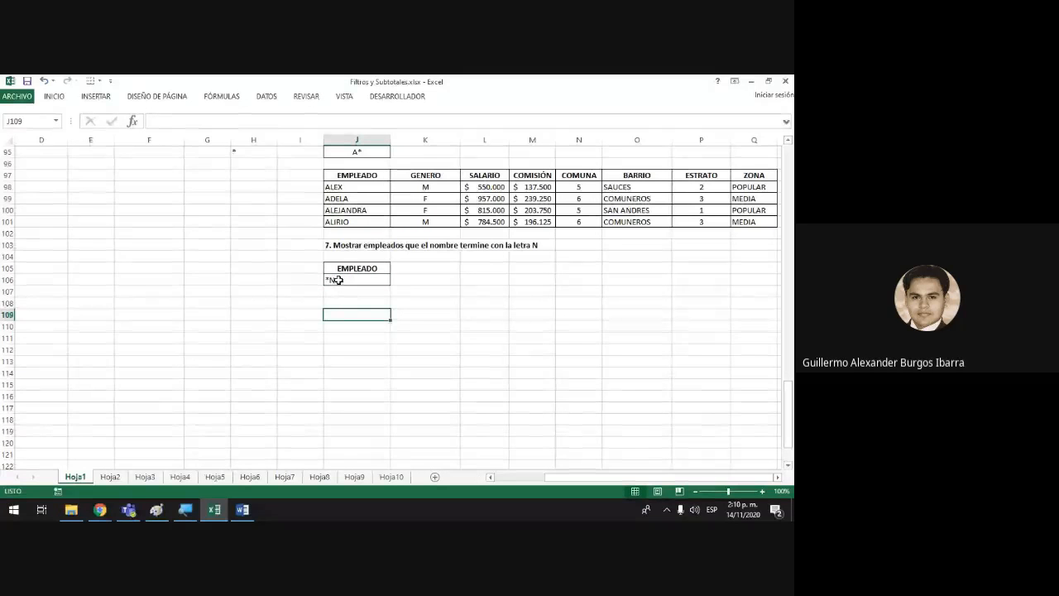
click(338, 280)
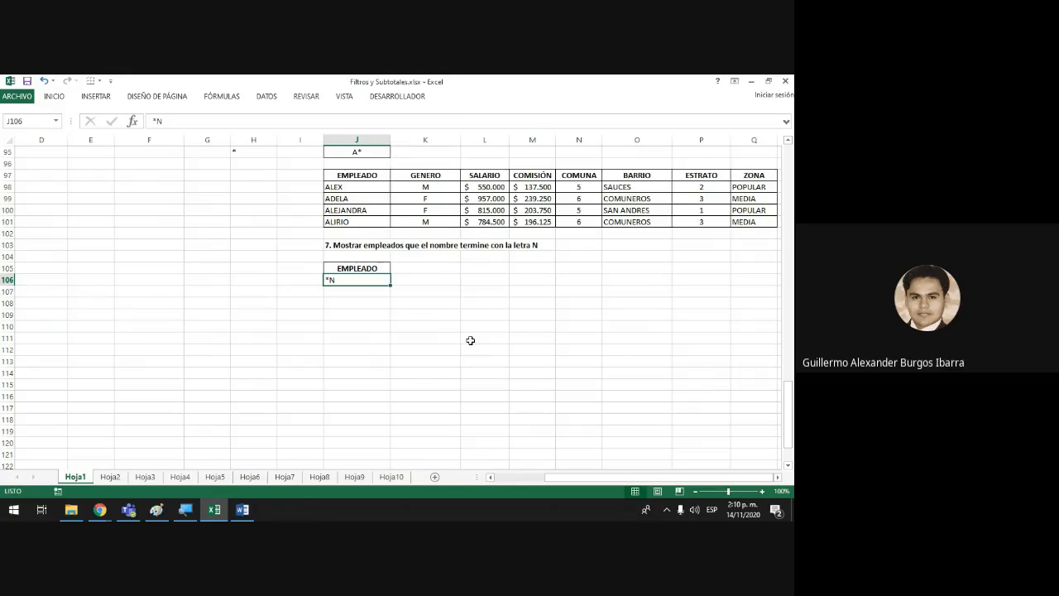
- Switch to the Lupa magnifier, enlarge the screen to 200% and move its window away from criterion cell J106
click(185, 509)
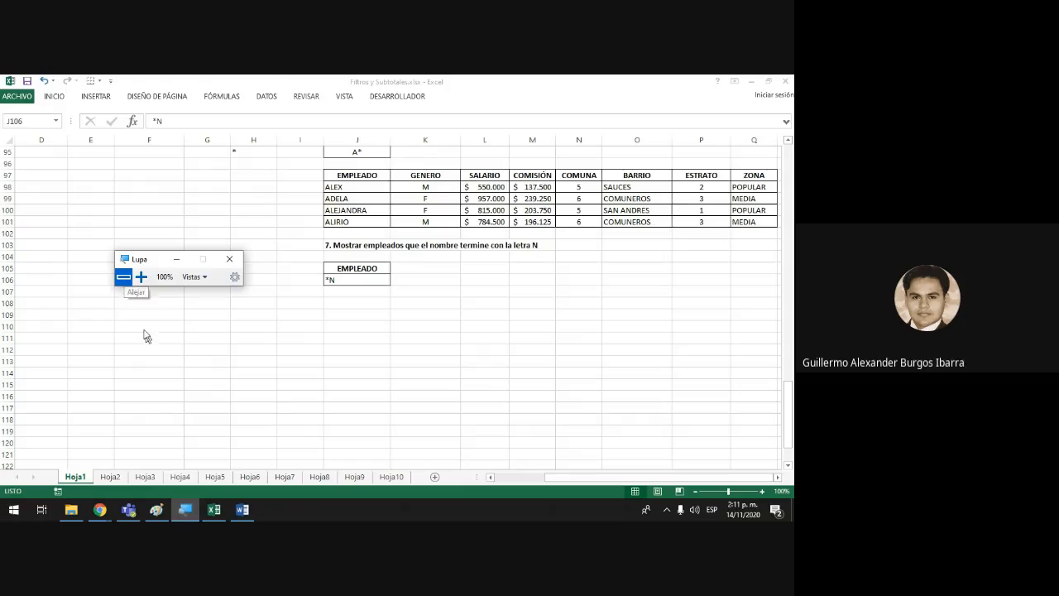
click(140, 276)
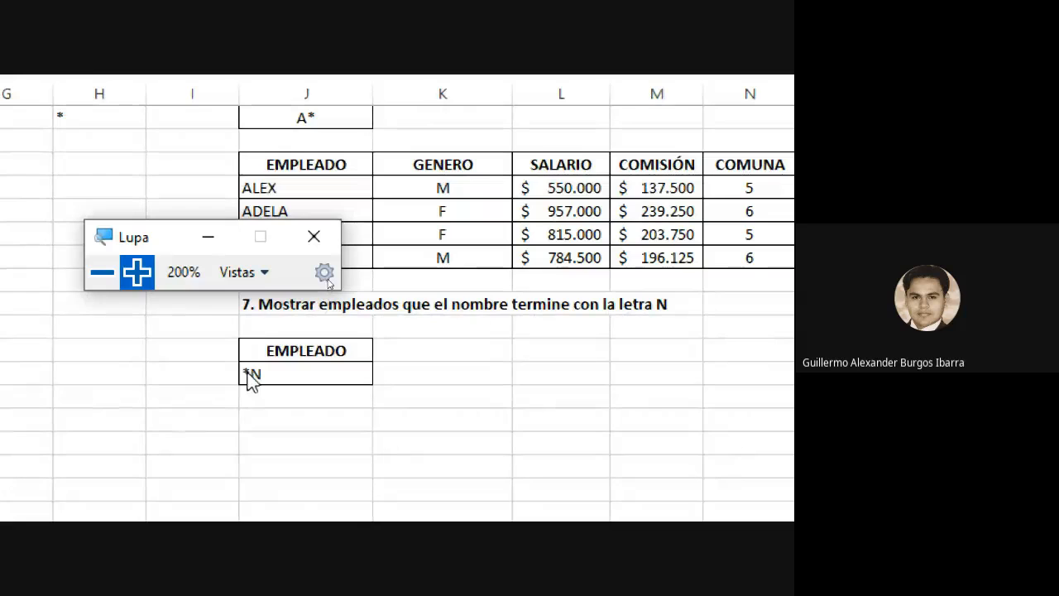
click(247, 373)
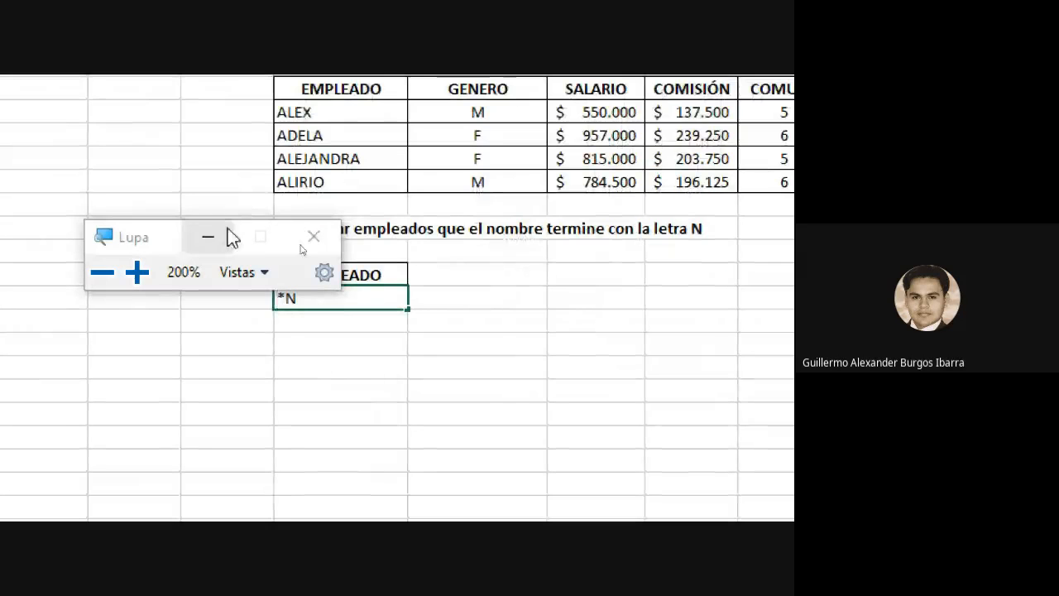
drag(222, 238, 774, 375)
- Replace the EMPLEADO criterion in J106 with the formula ="=*N" and check its contents
double_click(291, 294)
drag(291, 286, 229, 260)
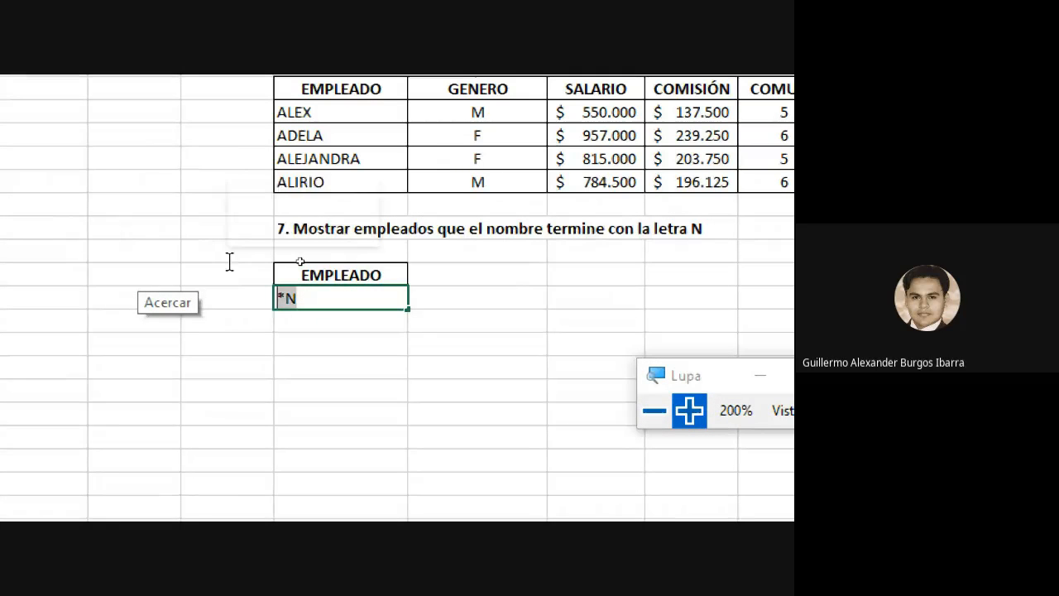
key(BackSpace)
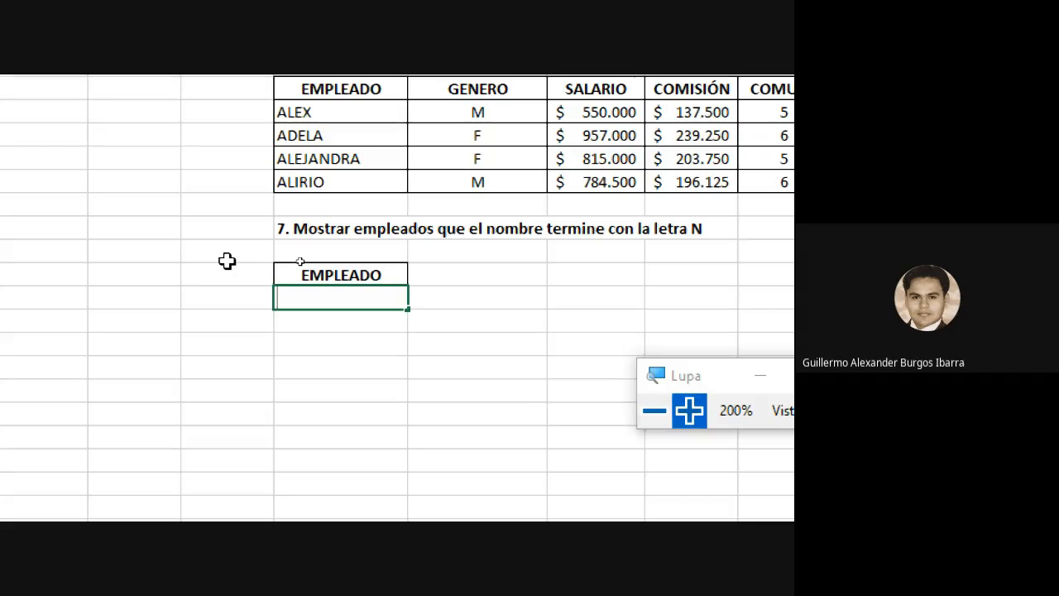
text(="=*N)
text(")
key(Return)
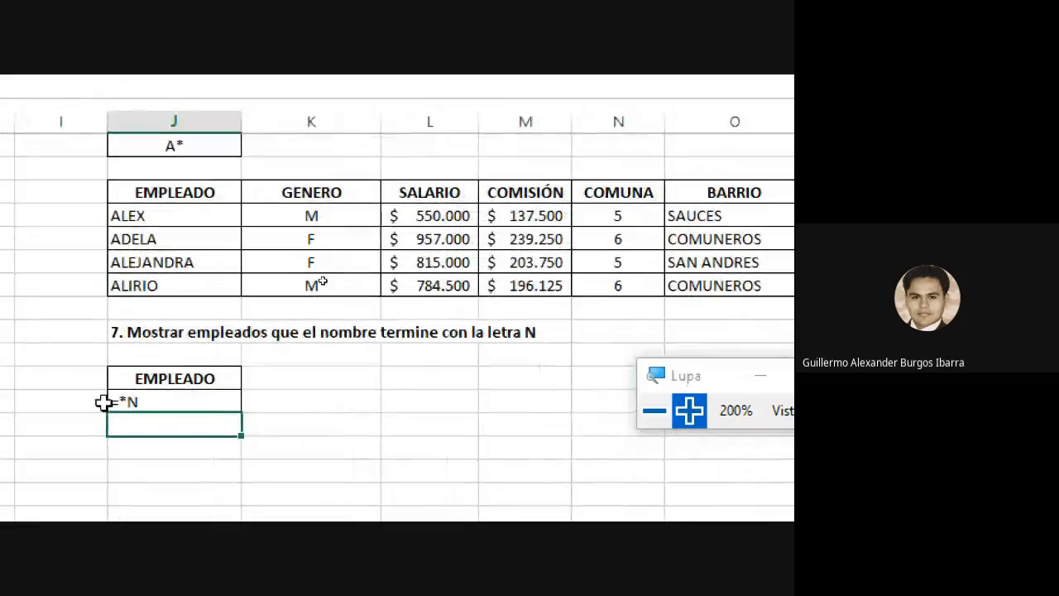
click(143, 401)
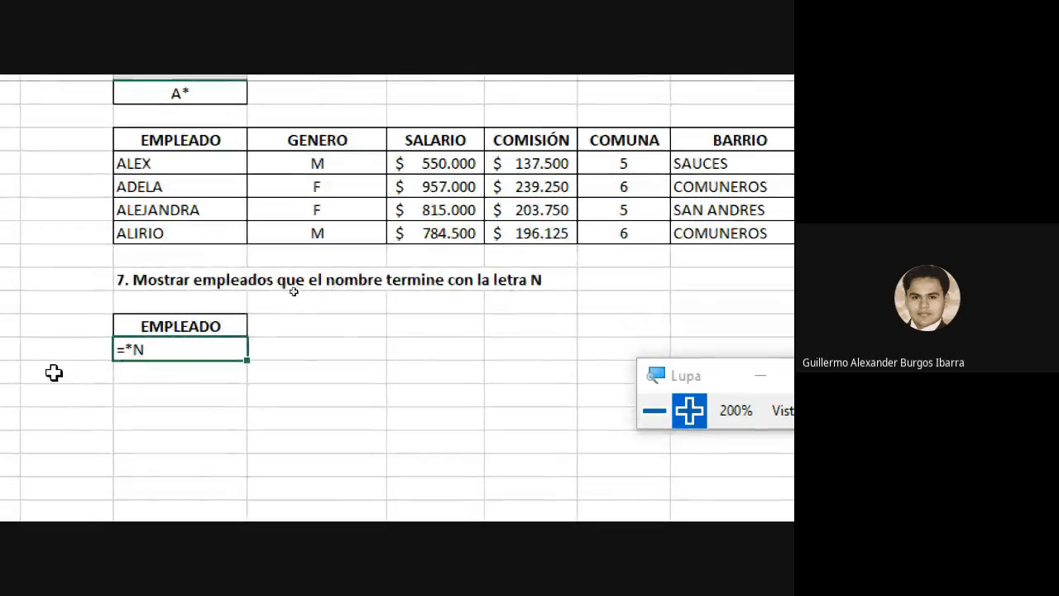
double_click(180, 349)
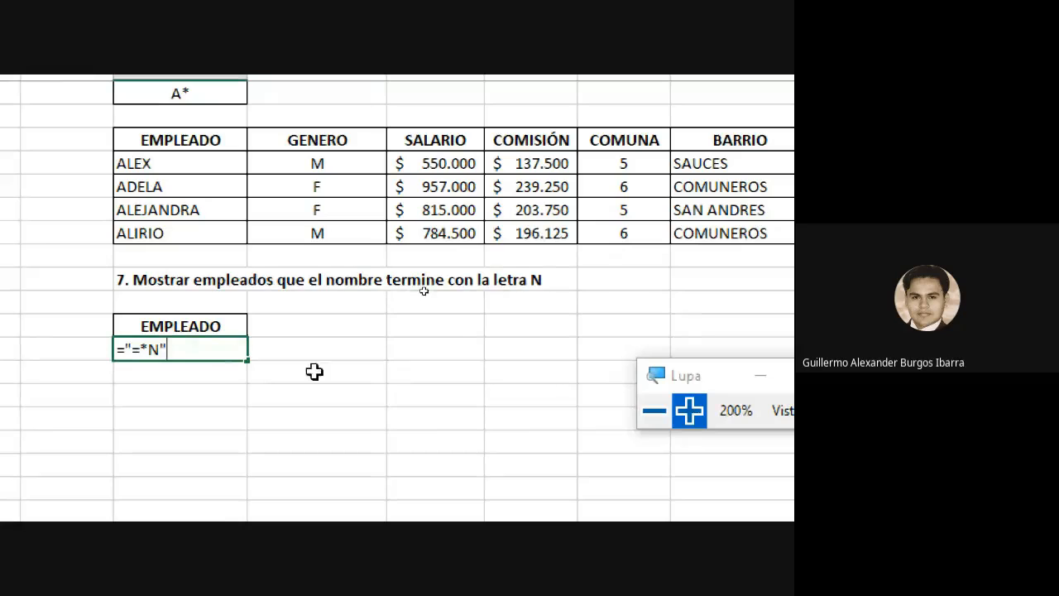
key(Return)
click(207, 345)
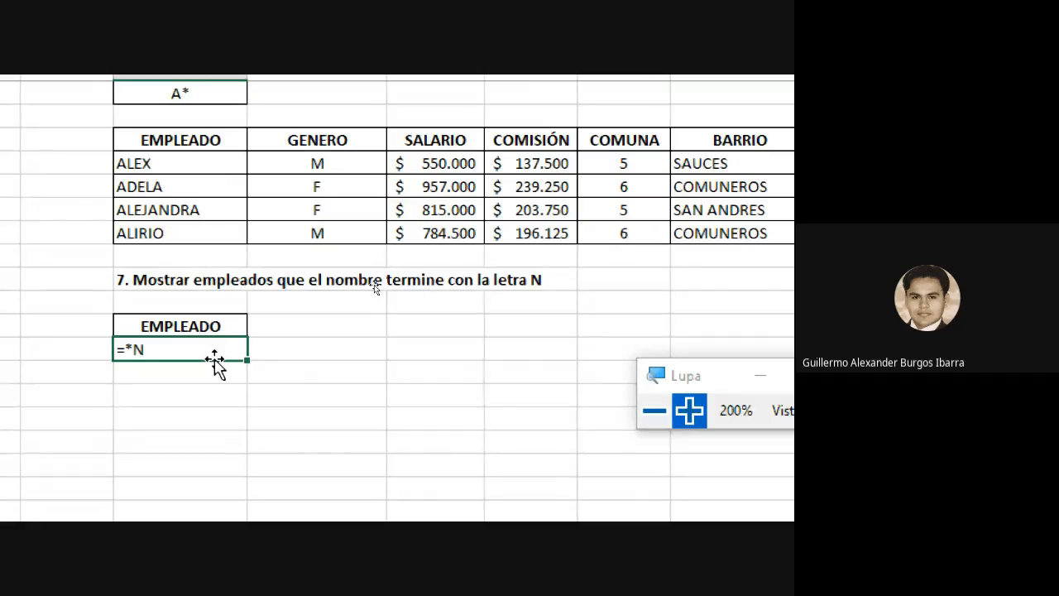
- Select the output cell J108 and return the magnifier to 100%
click(156, 395)
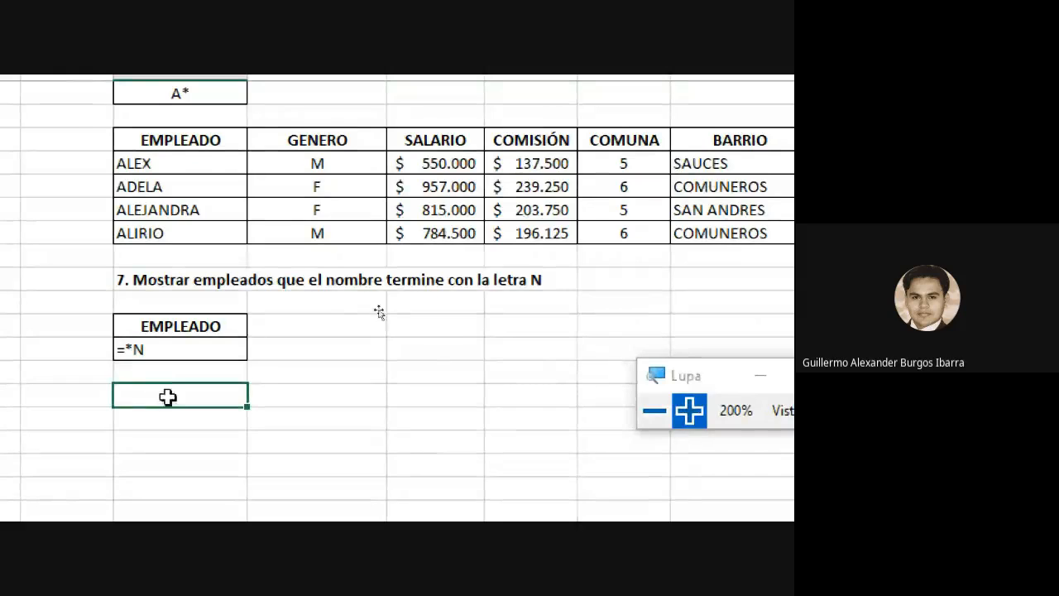
click(655, 411)
click(654, 412)
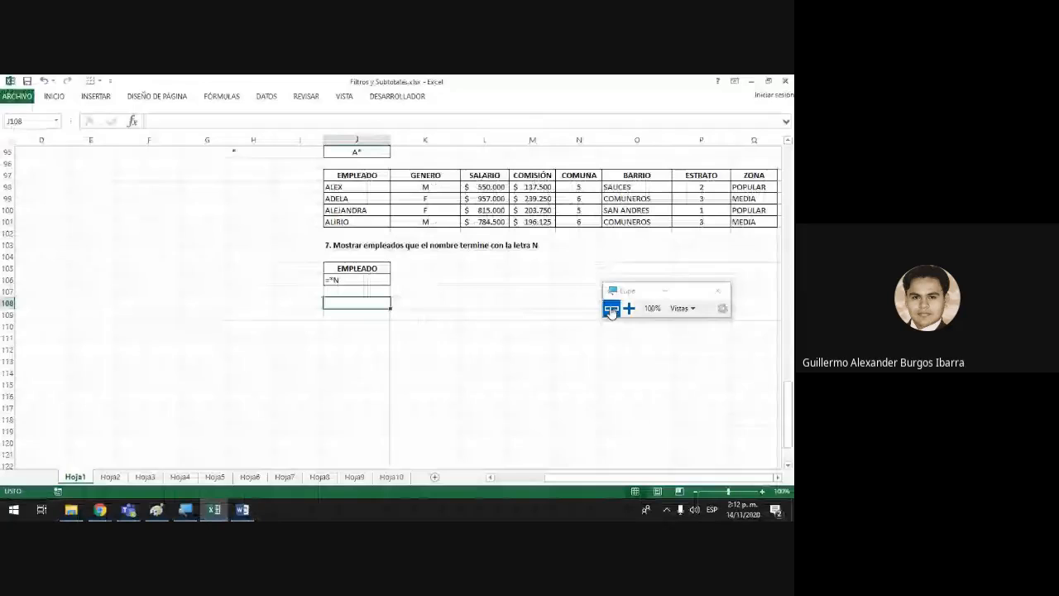
scroll(298, 297, up, 2)
scroll(298, 297, up, 8)
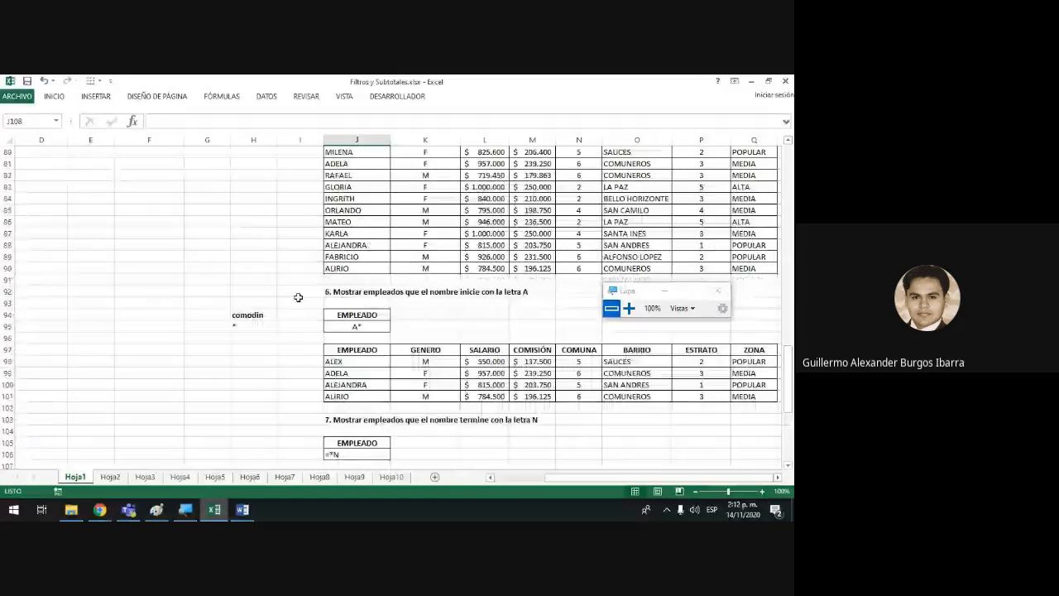
- Start an advanced filter on the employee table A1:H35 and set it to copy the results to another location
scroll(298, 297, up, 15)
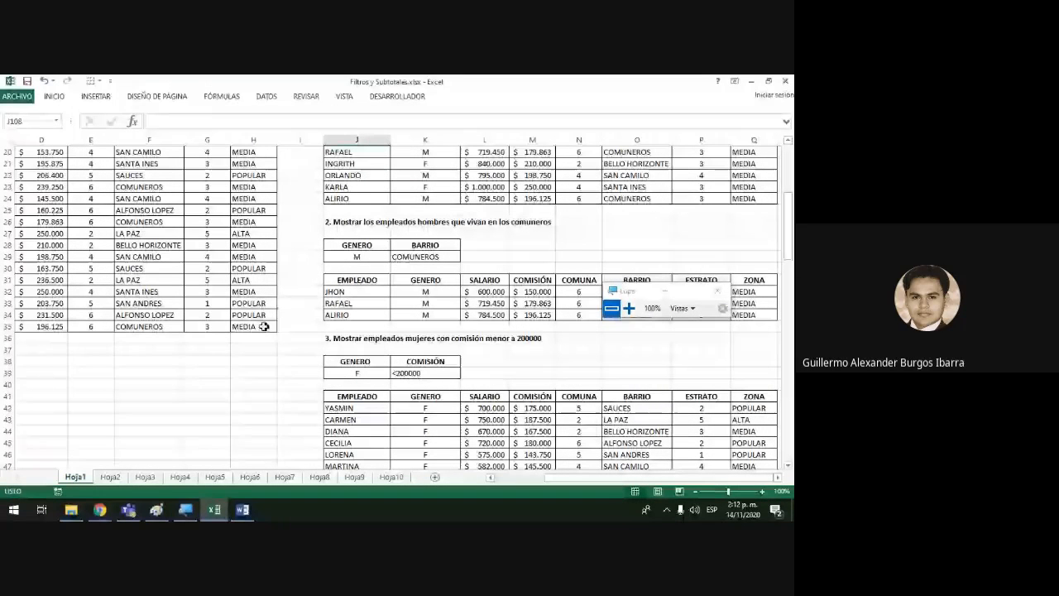
drag(263, 326, 4, 142)
click(267, 96)
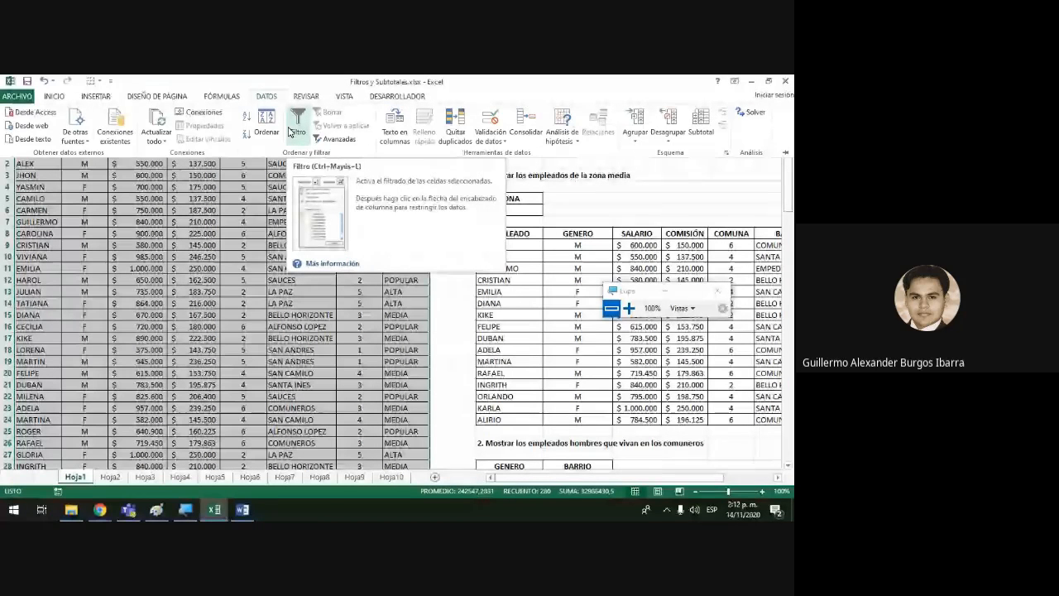
click(335, 140)
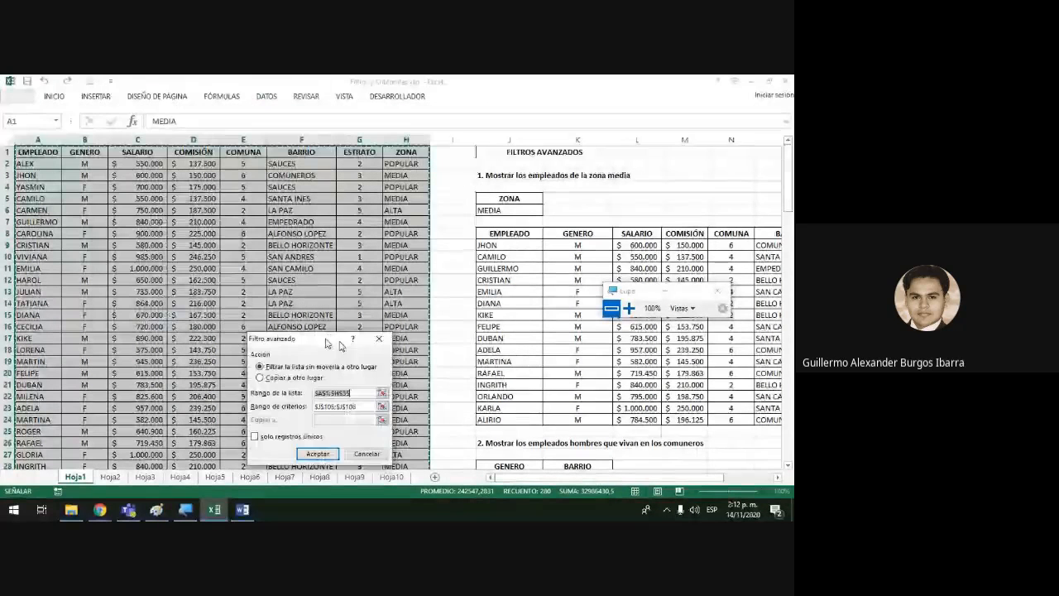
drag(339, 345, 387, 357)
scroll(346, 374, down, 20)
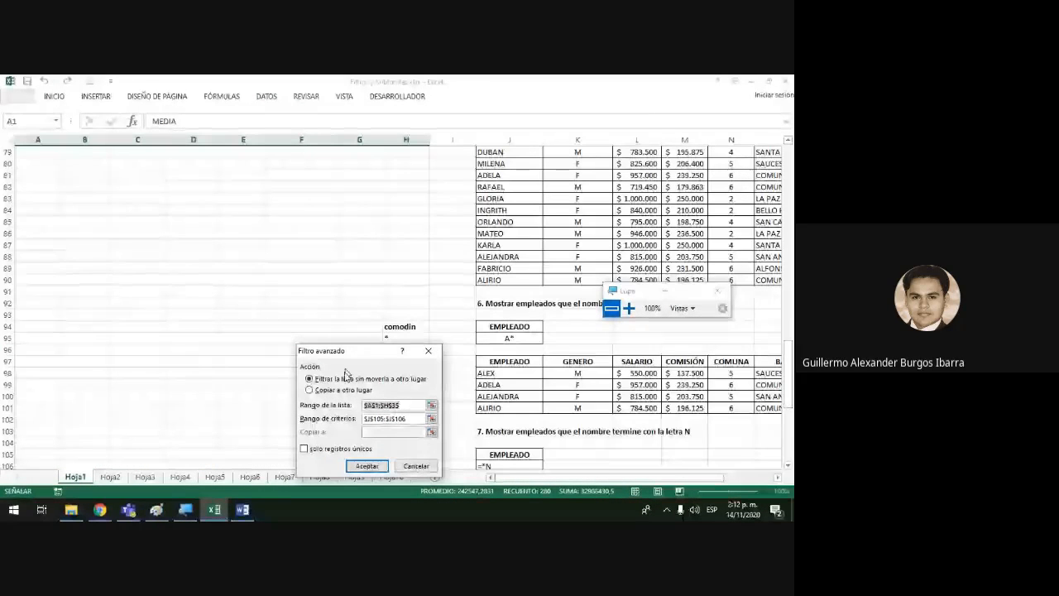
click(340, 389)
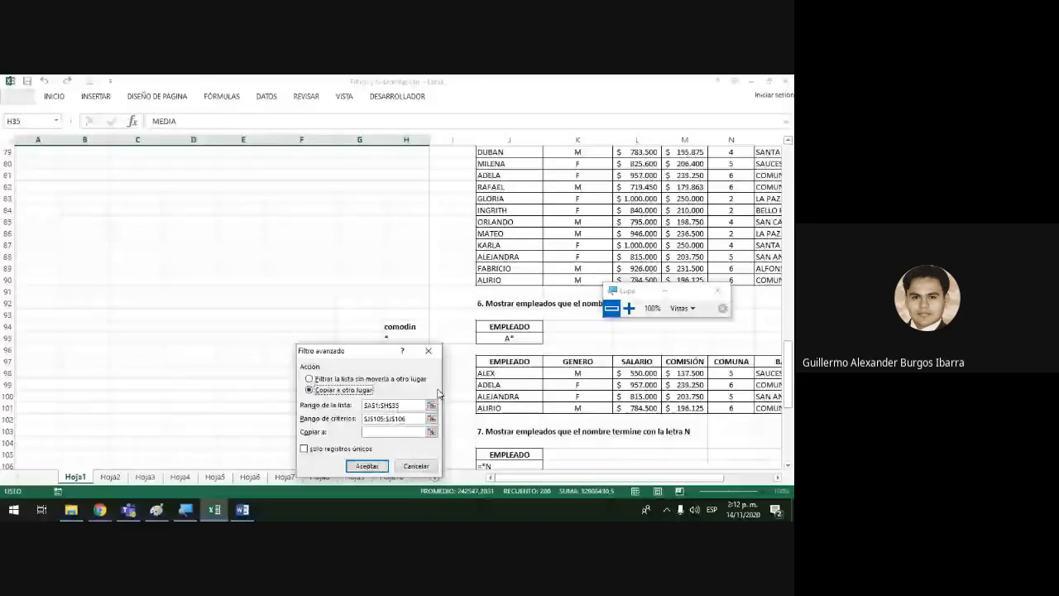
drag(338, 354, 271, 258)
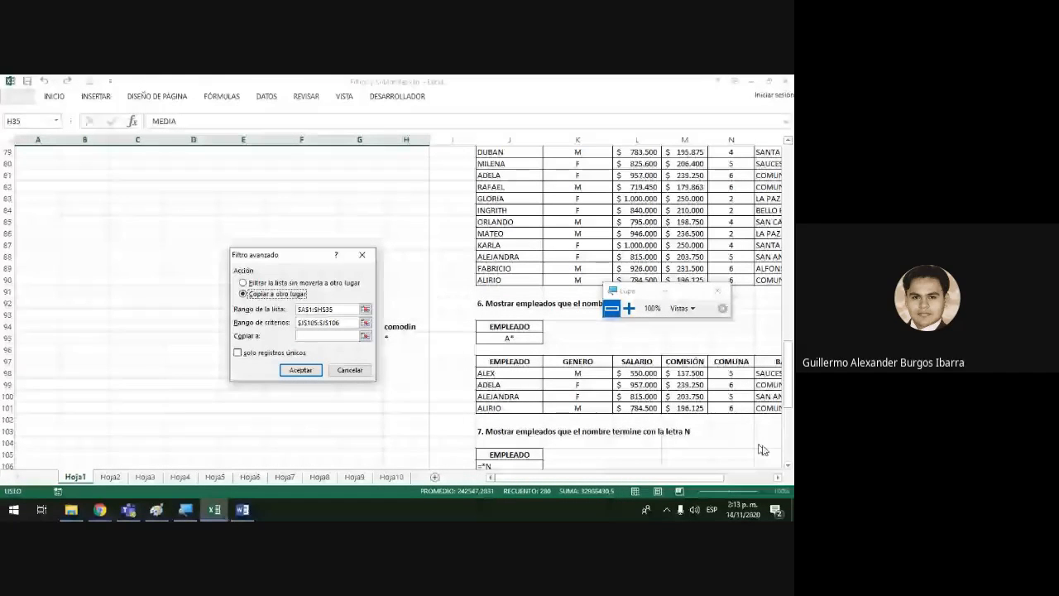
- Set the criteria range to J105:J106 and the copy destination to J108, and run the advanced filter
scroll(436, 355, down, 1)
triple_click(331, 322)
key(BackSpace)
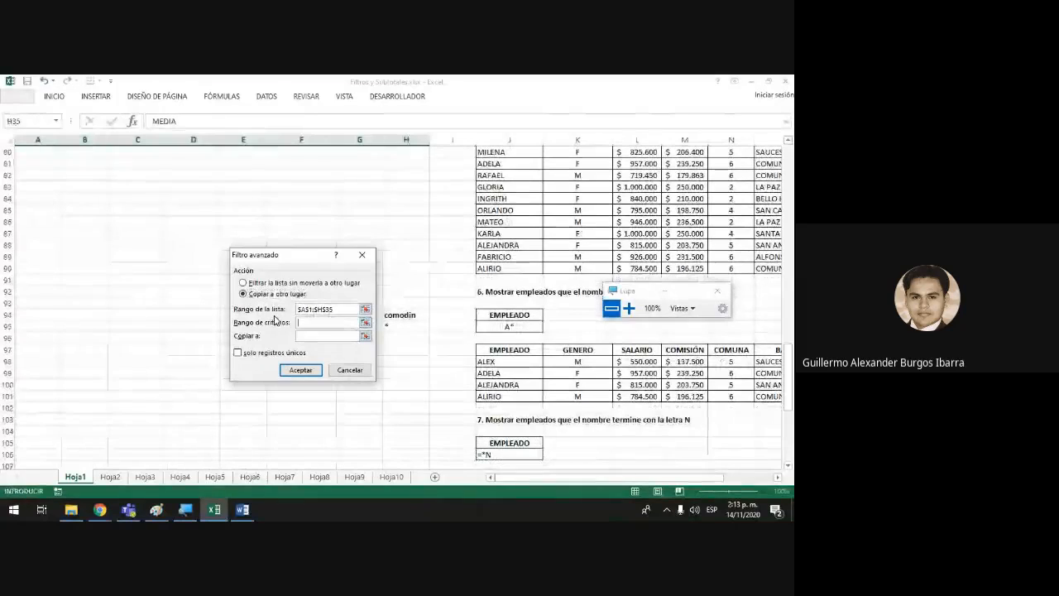
scroll(497, 348, down, 4)
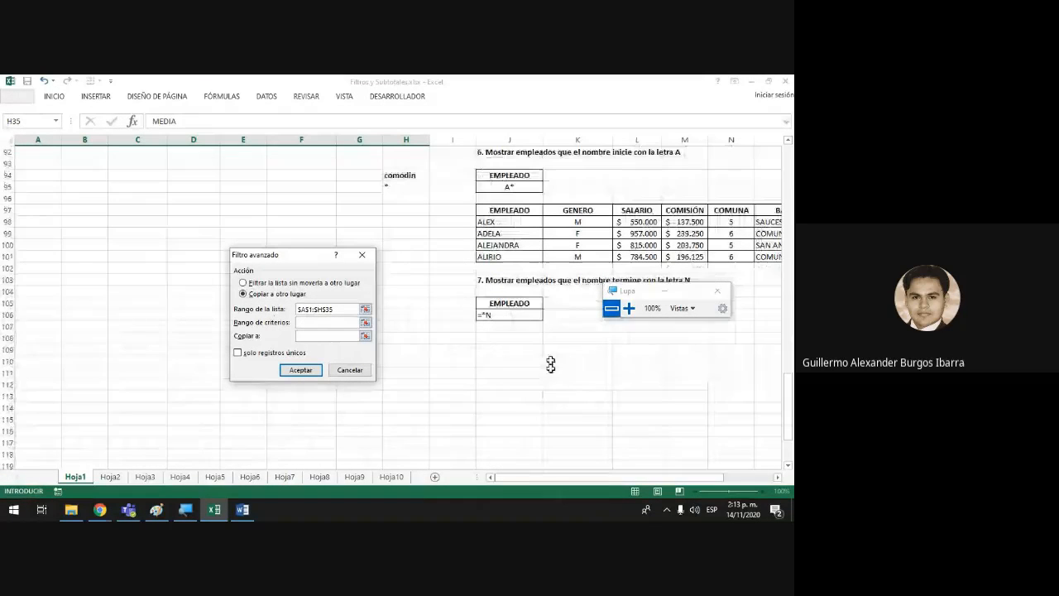
click(521, 303)
drag(522, 303, 522, 314)
key(Tab)
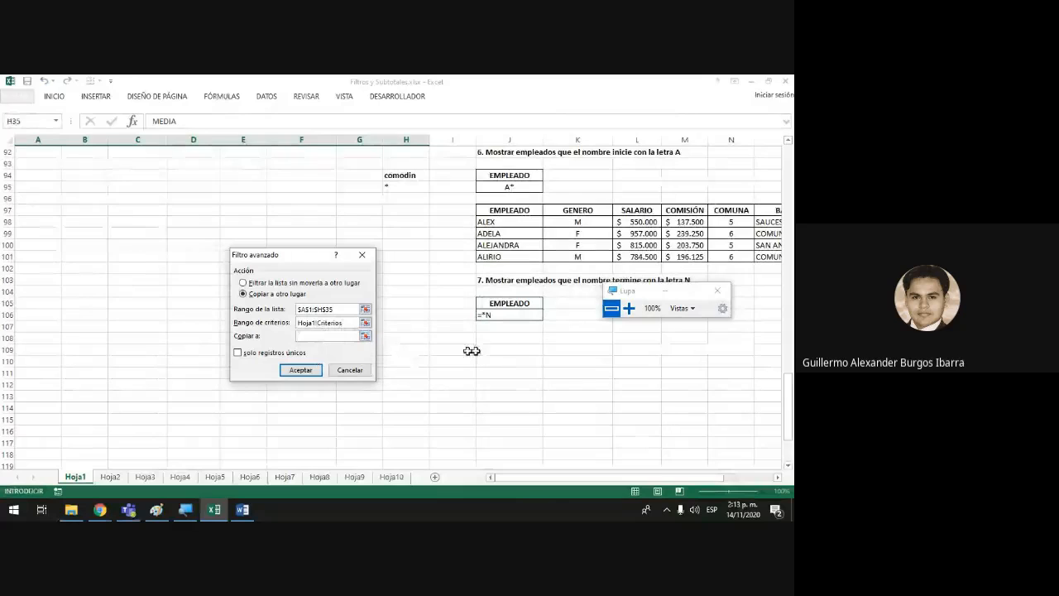
click(508, 338)
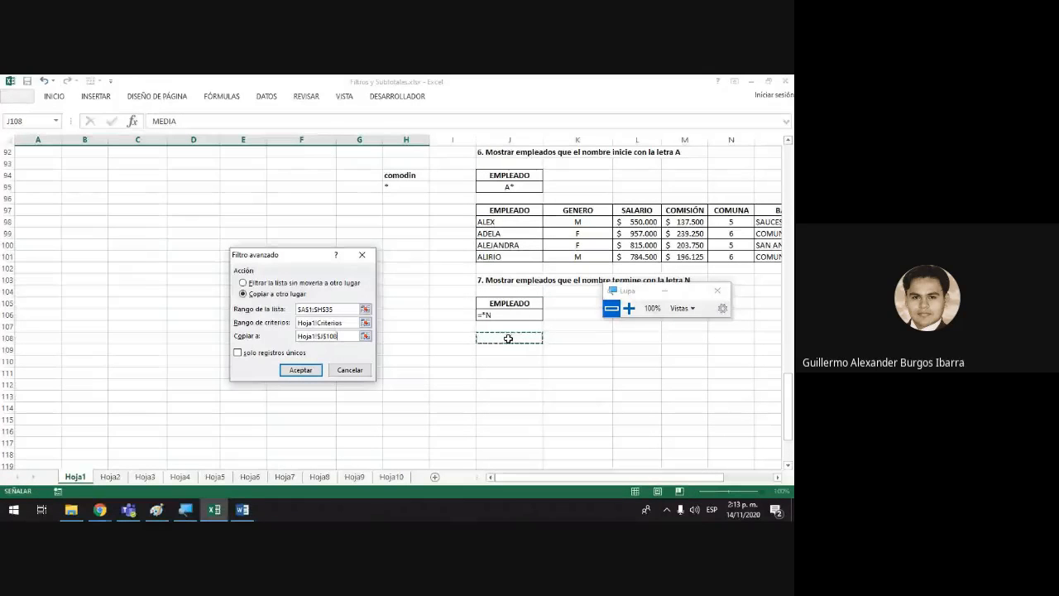
click(301, 370)
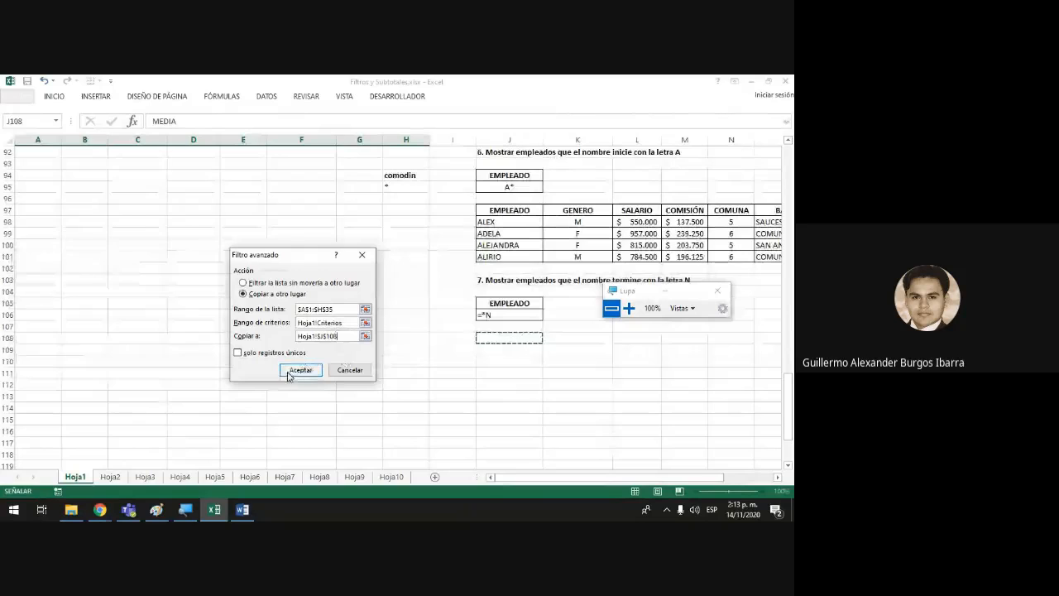
- Examine the filtered list under exercise 7 and the criterion formula in J106
scroll(402, 403, down, 4)
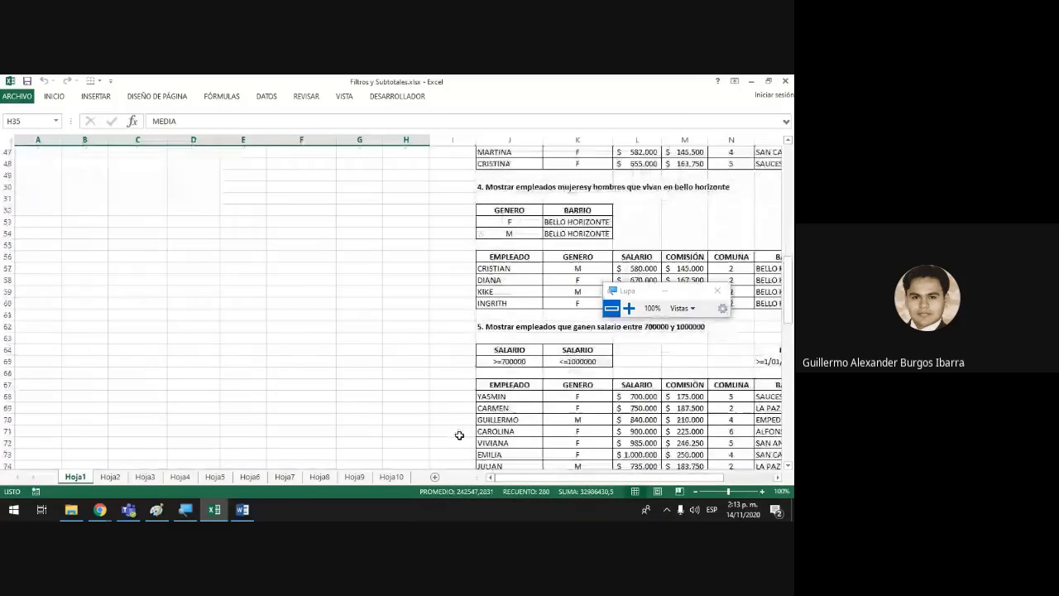
scroll(459, 435, down, 17)
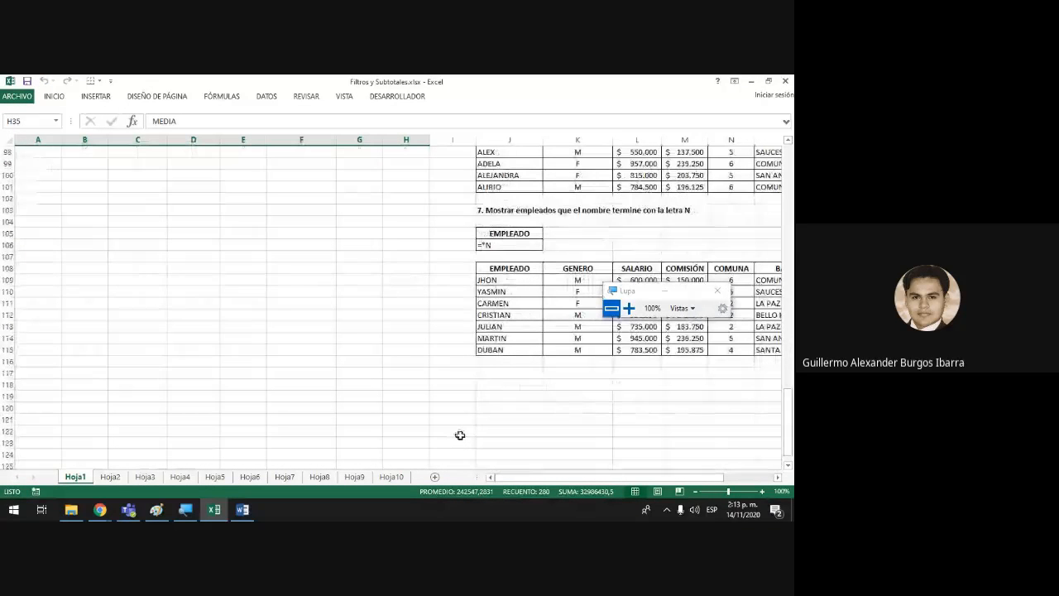
click(533, 280)
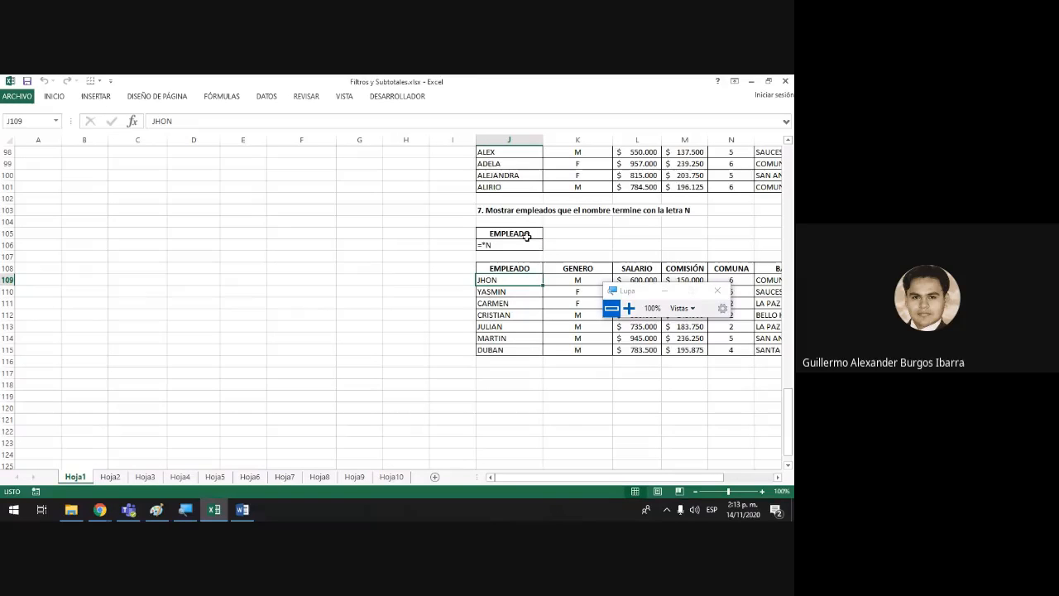
click(523, 245)
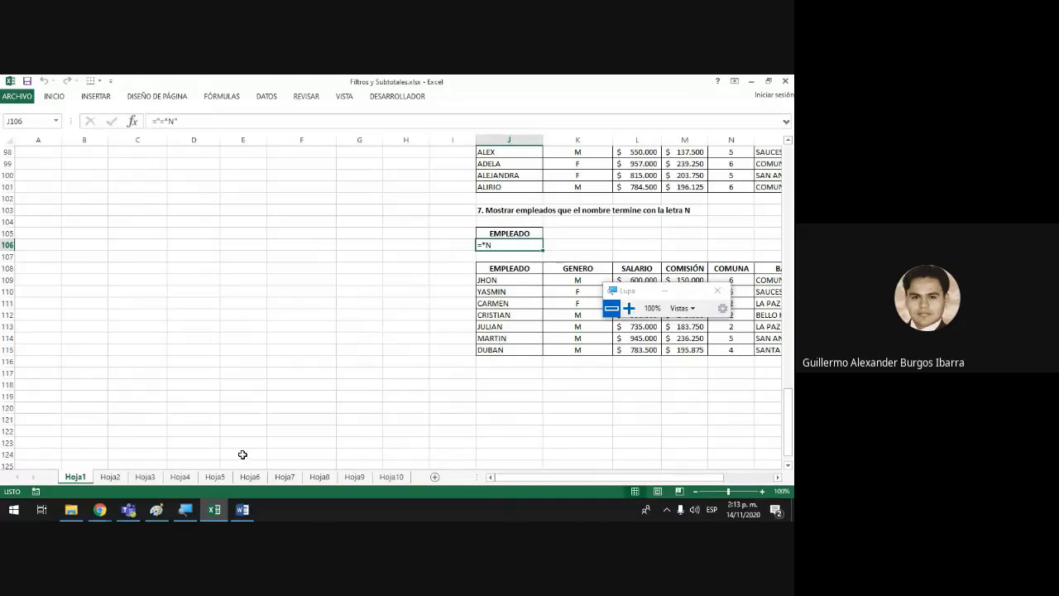
click(523, 420)
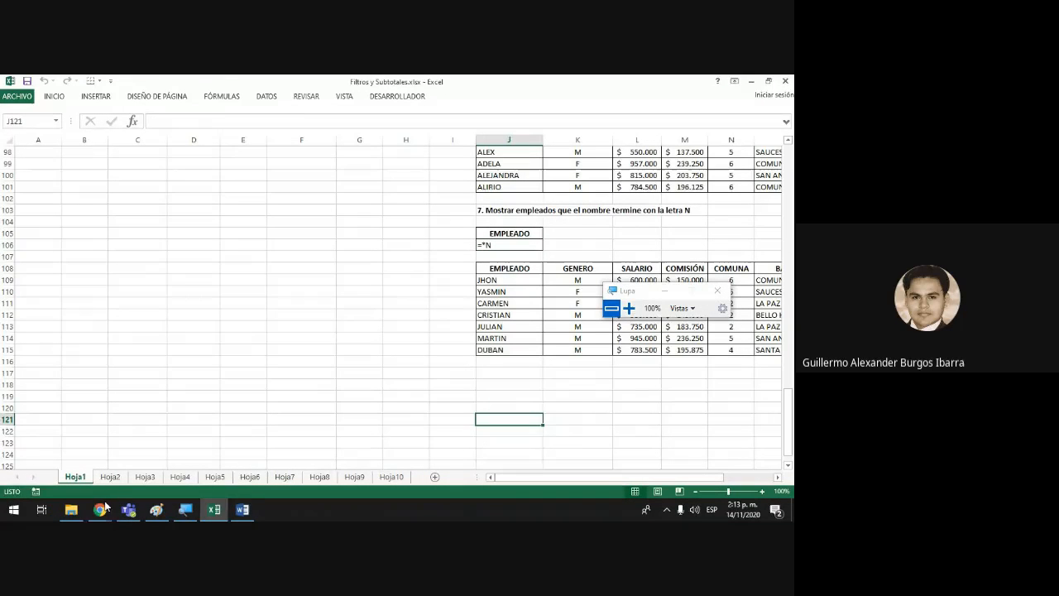
- Switch to the Google Meet call in Chrome to check on the participants, and return to the Excel workbook
mouse_move(105, 506)
click(62, 443)
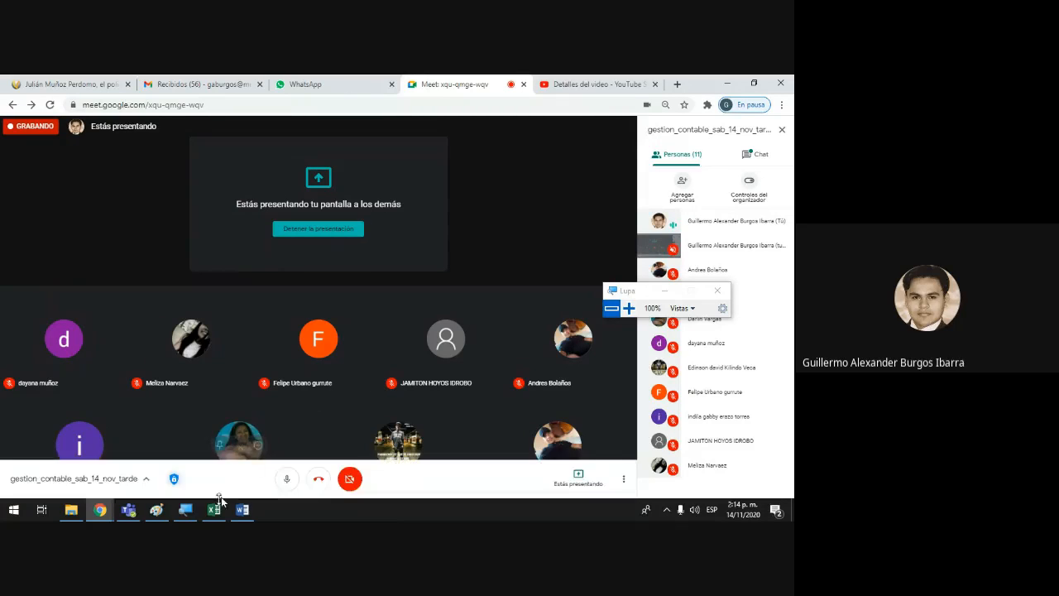
click(215, 510)
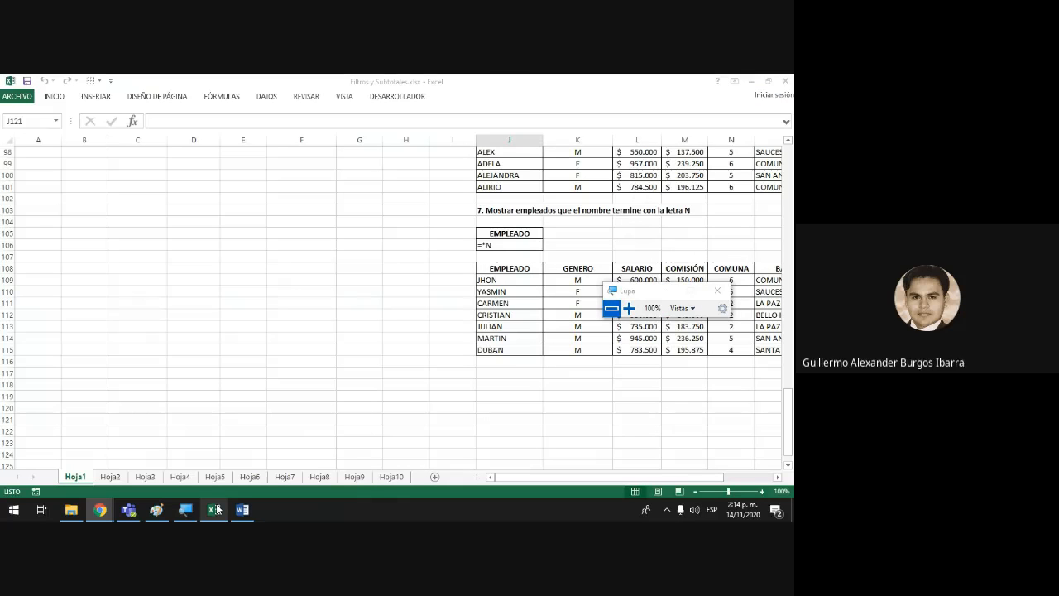
- Review the employee table and the advanced filter exercises 1 to 7 on Hoja1
scroll(379, 455, up, 20)
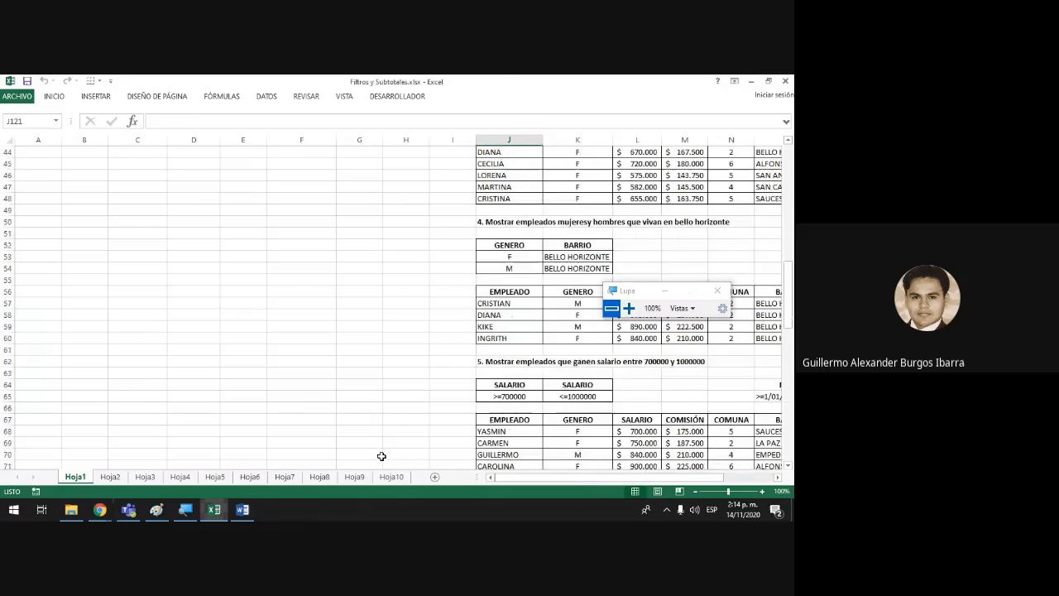
scroll(380, 455, up, 7)
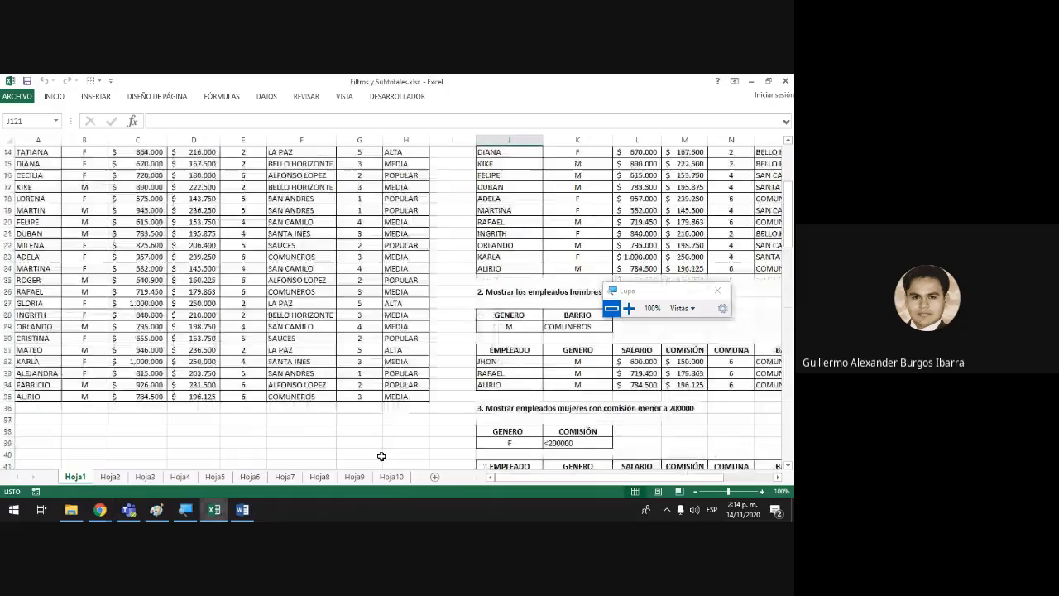
scroll(379, 455, down, 20)
scroll(531, 478, down, 5)
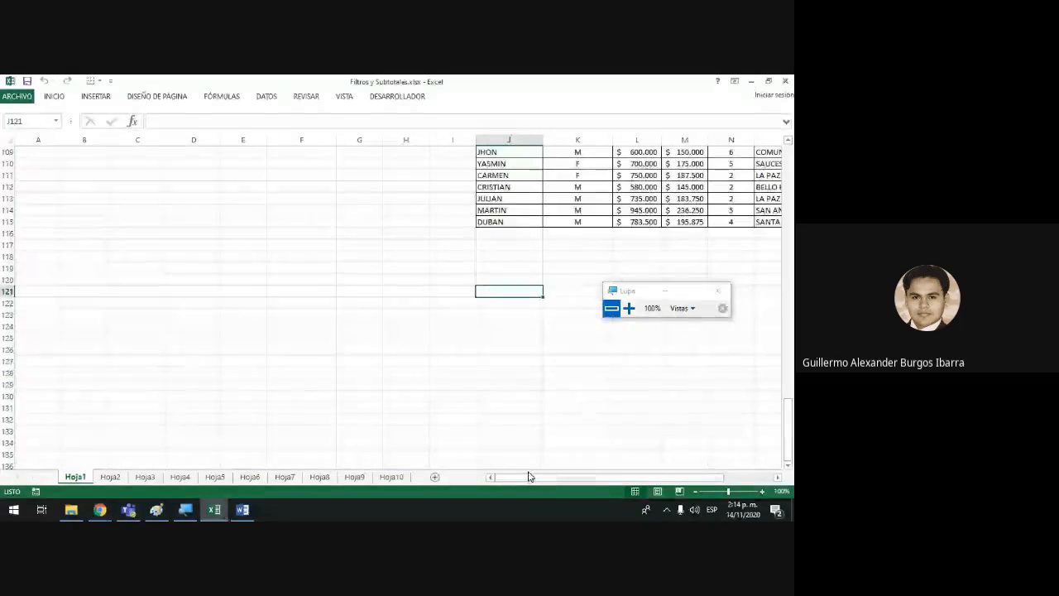
scroll(530, 478, up, 15)
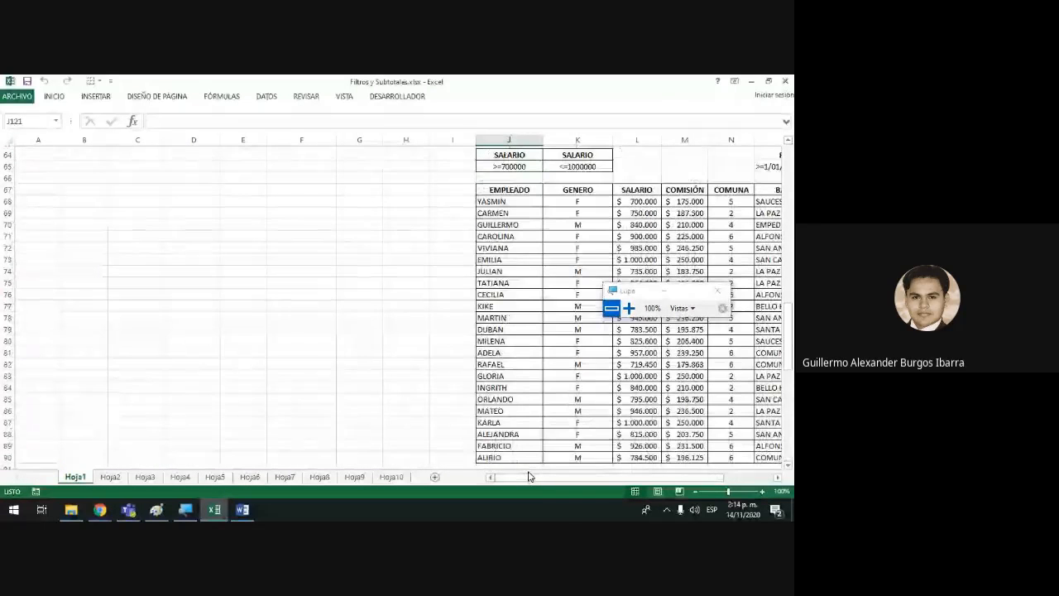
scroll(530, 477, up, 15)
scroll(530, 477, up, 5)
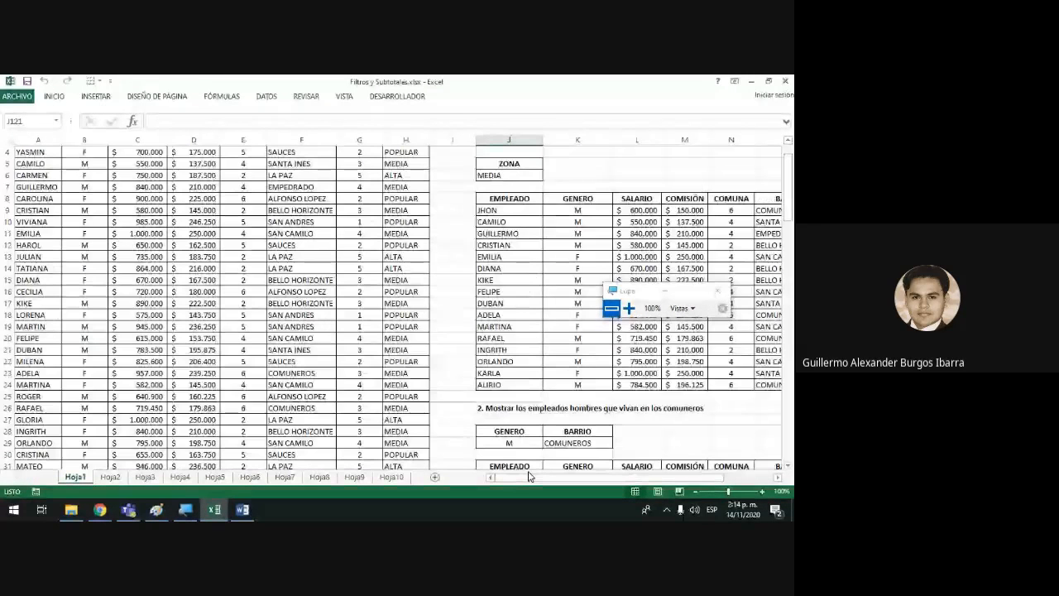
scroll(530, 476, up, 1)
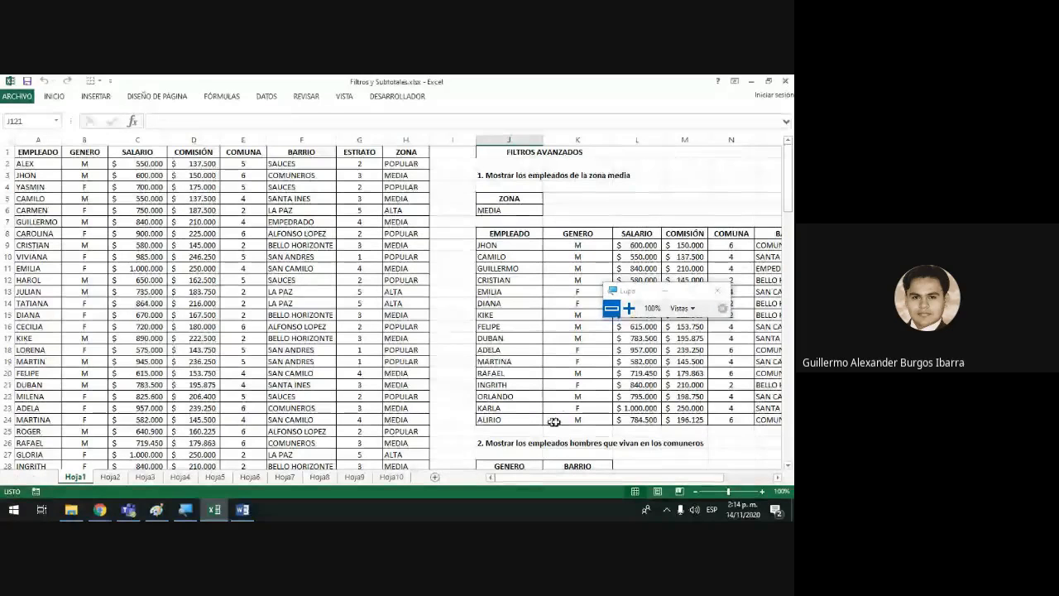
scroll(628, 434, down, 14)
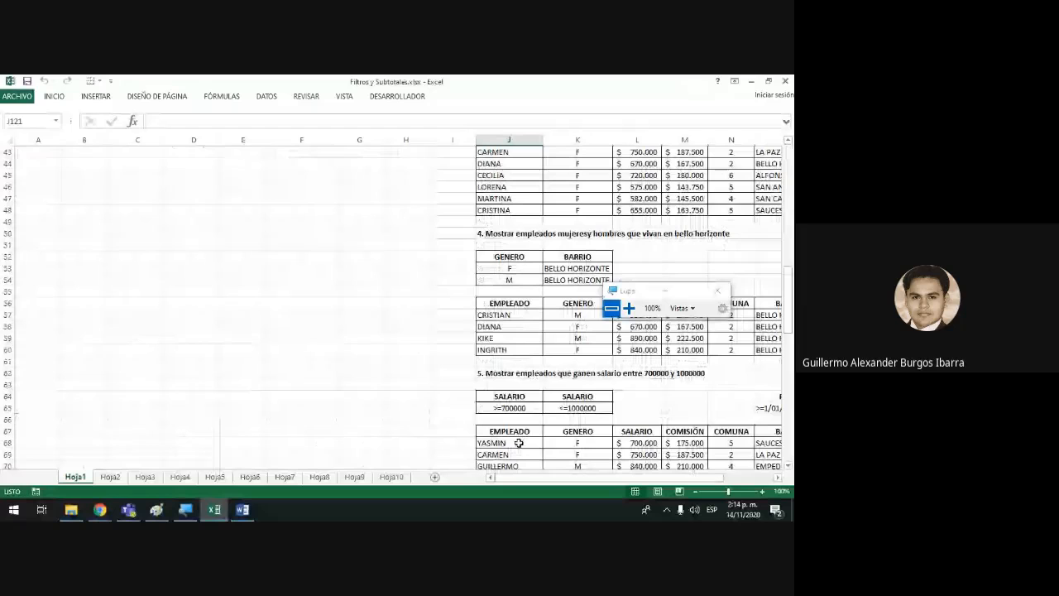
scroll(519, 442, up, 13)
scroll(519, 442, up, 1)
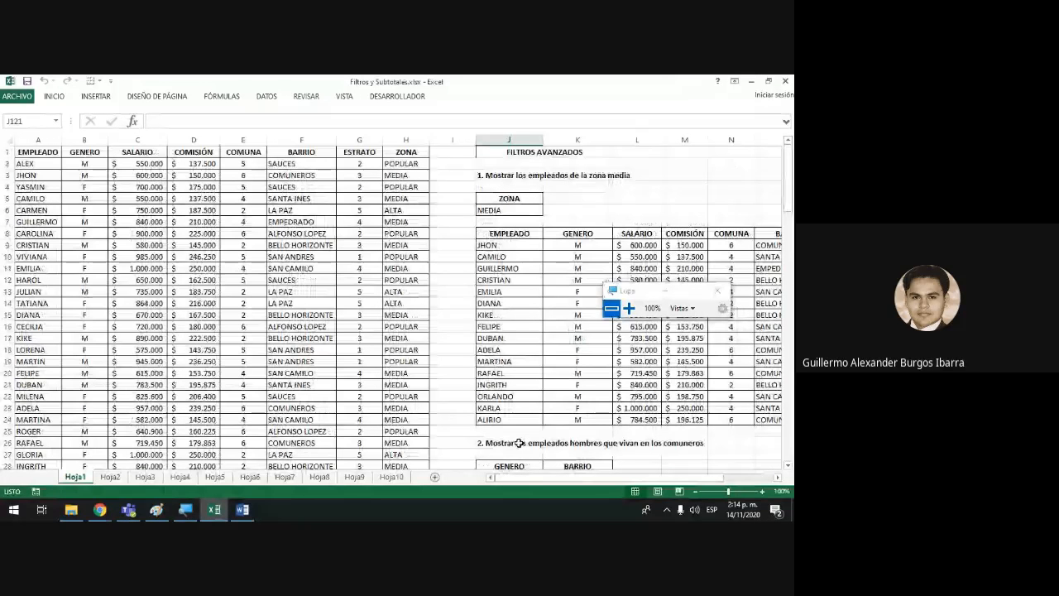
- Turn on the automatic filter for the header row A1:H1 of the employee table on Hoja2
click(110, 477)
click(558, 151)
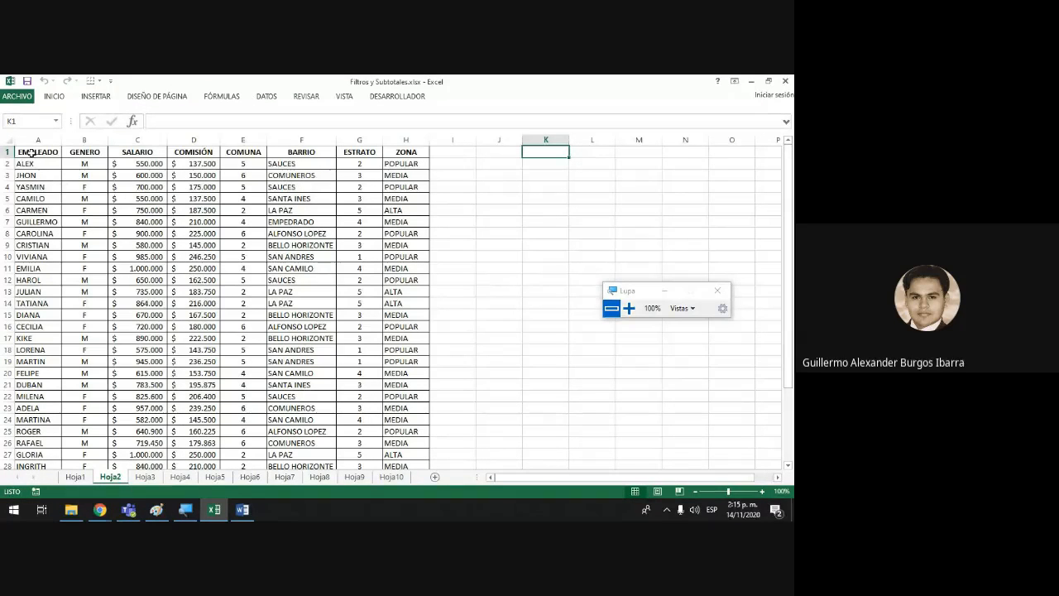
drag(31, 153, 415, 151)
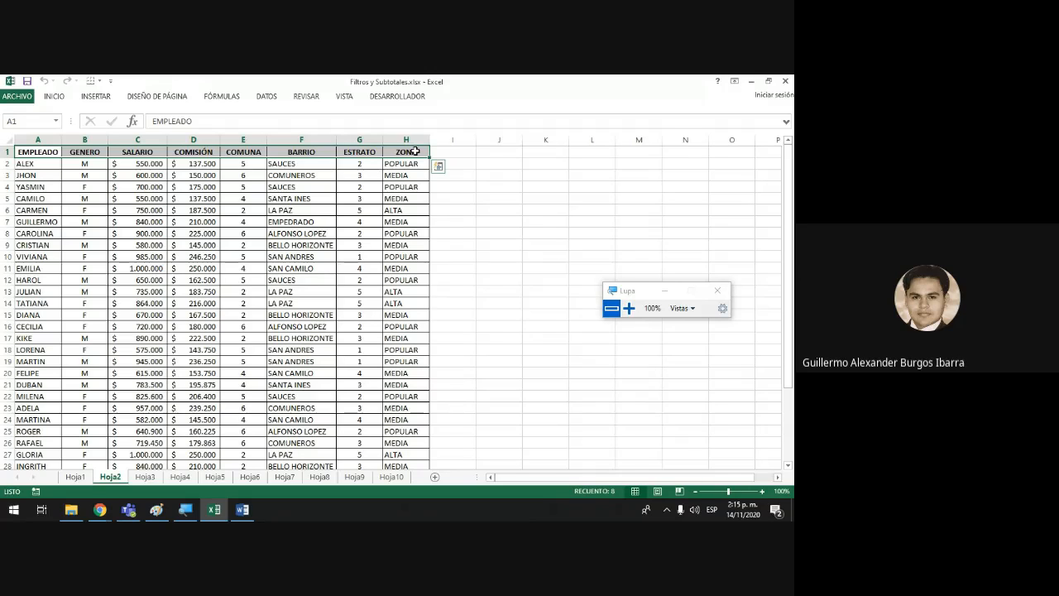
click(266, 97)
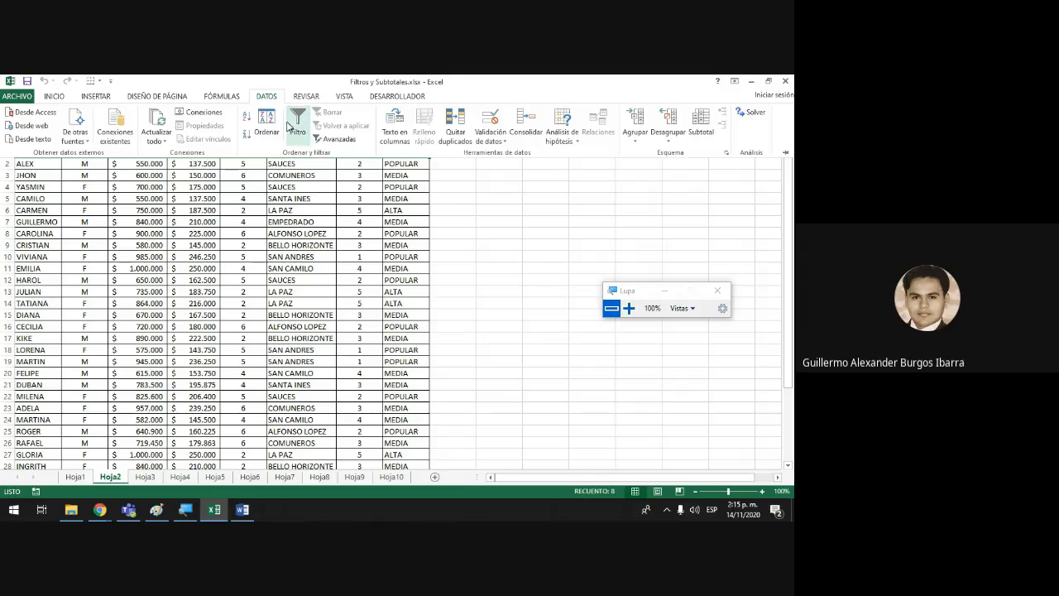
click(295, 124)
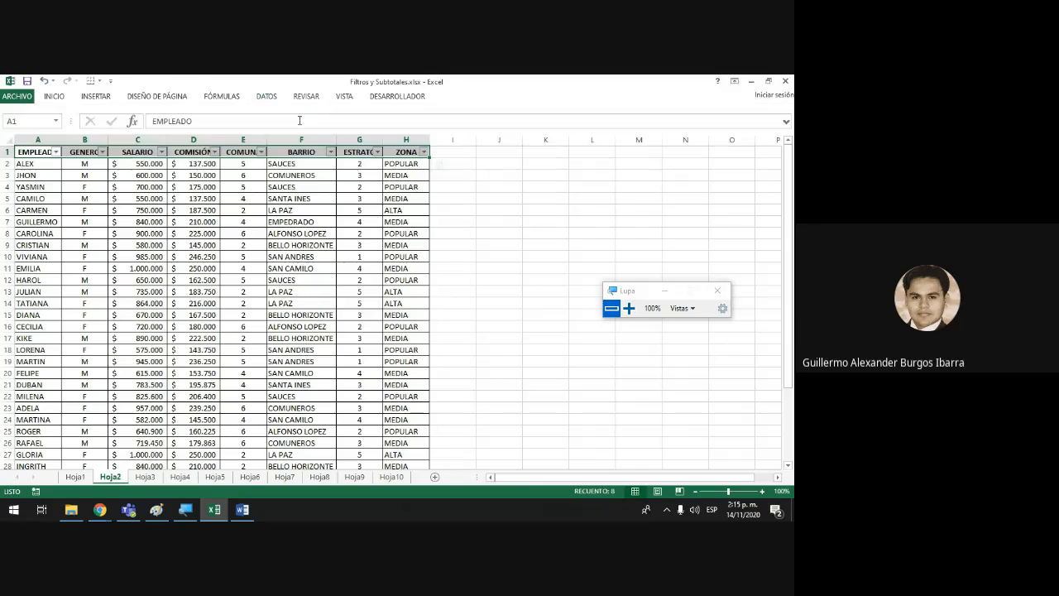
- Autofit the widths of columns A, B, D, E and G of the employee table to their header text
click(629, 308)
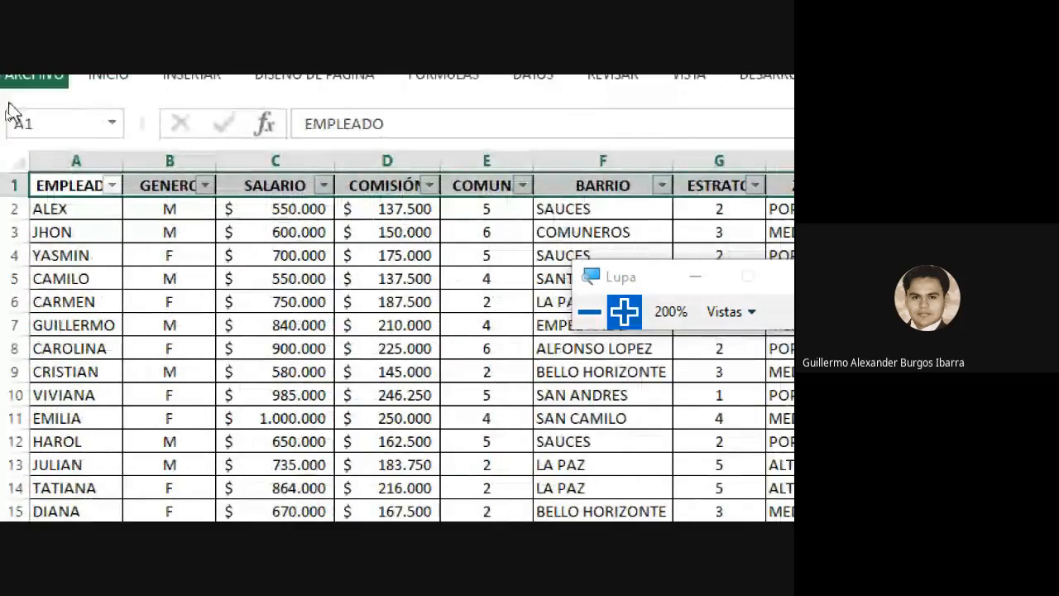
double_click(130, 156)
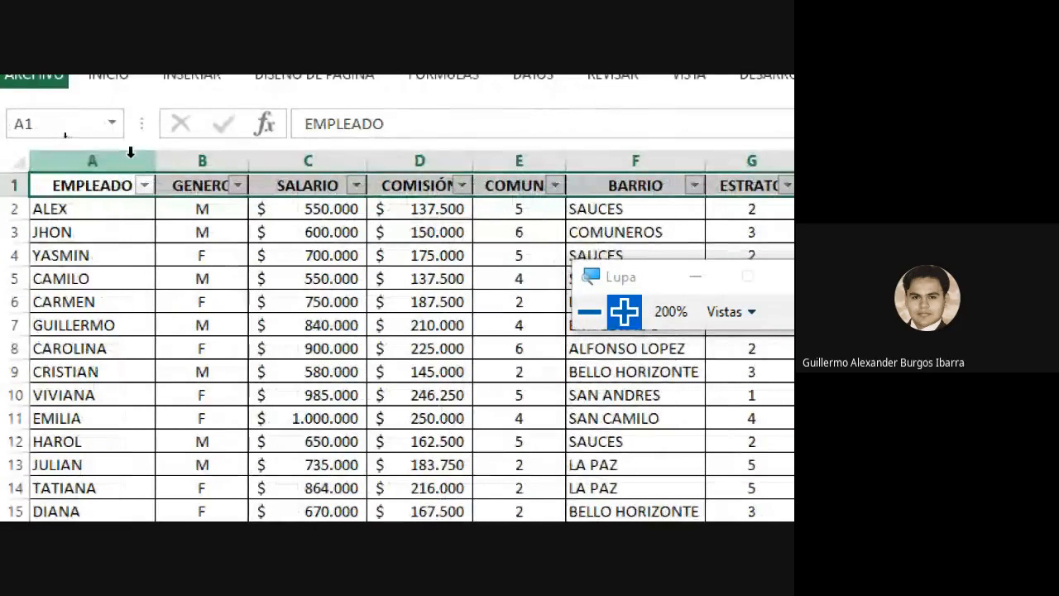
double_click(249, 154)
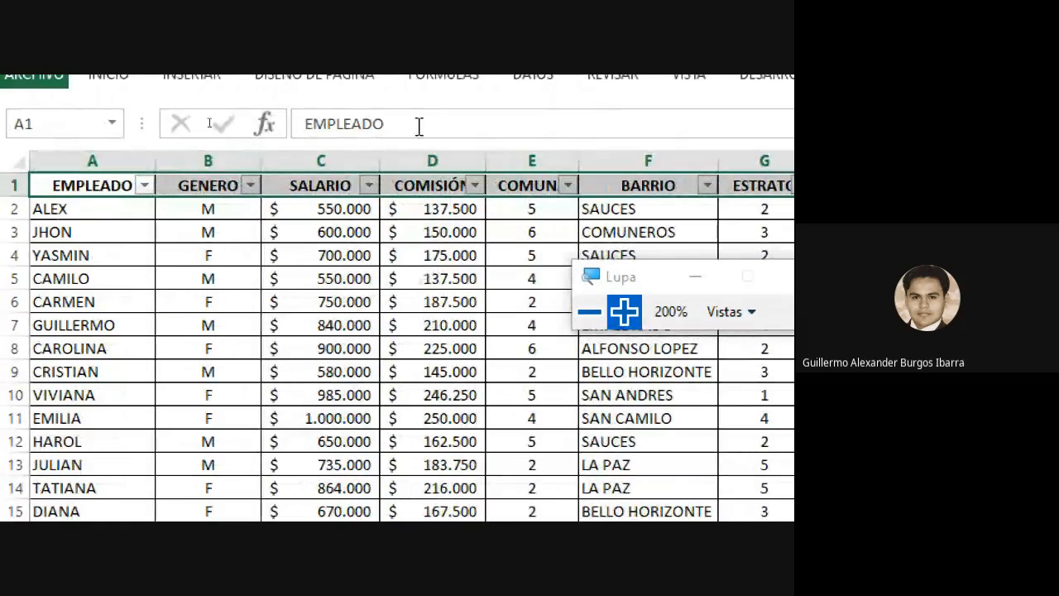
click(488, 166)
double_click(488, 166)
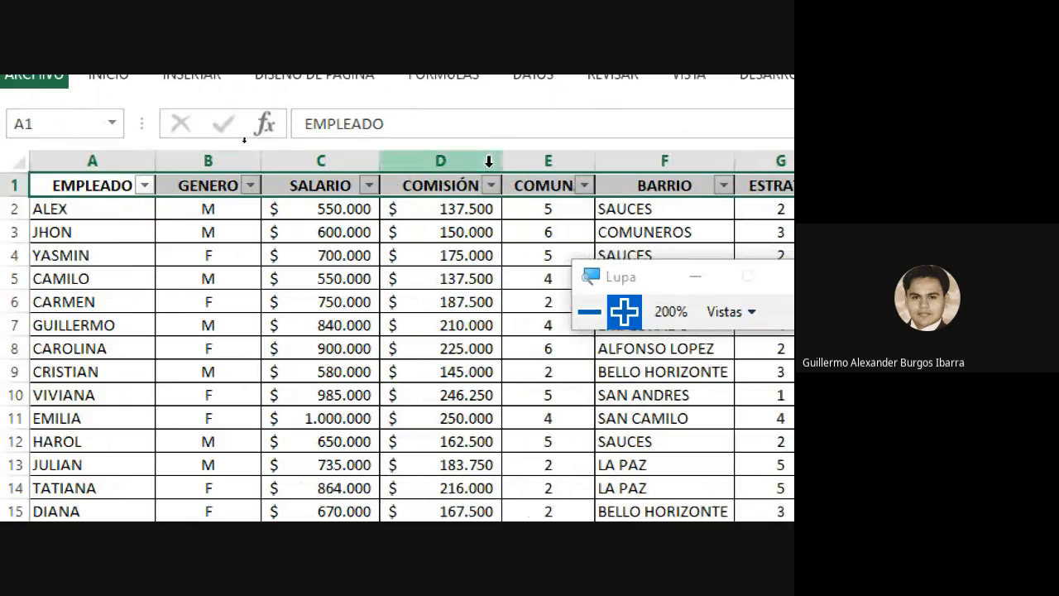
double_click(595, 165)
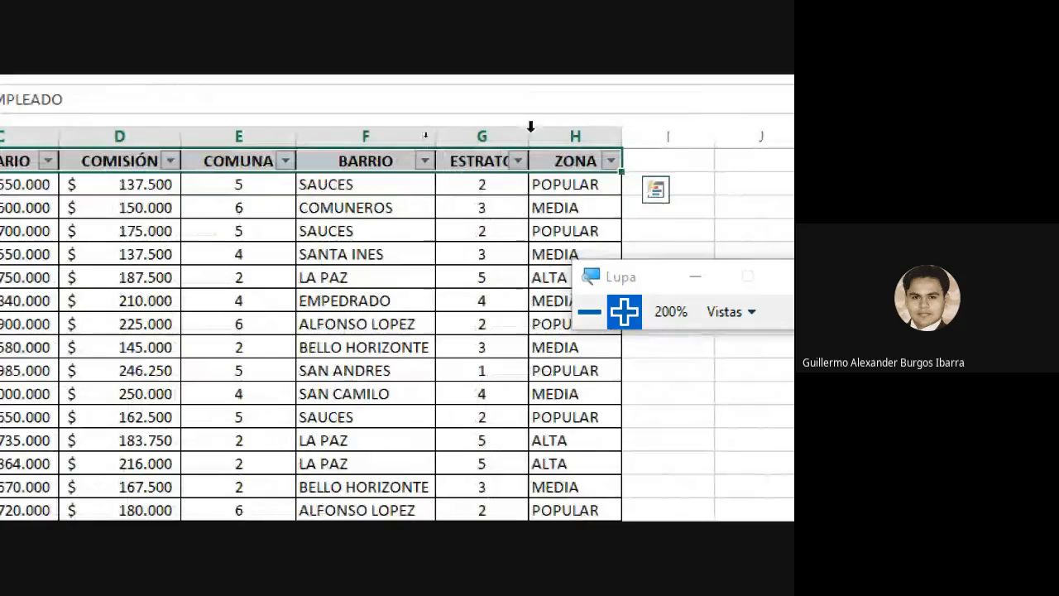
double_click(530, 130)
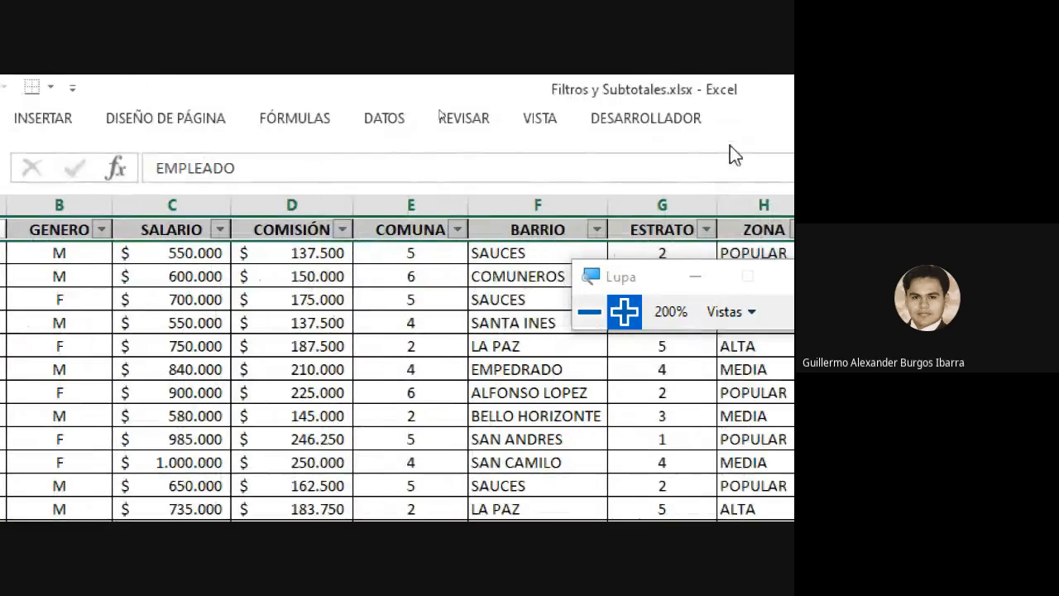
click(589, 323)
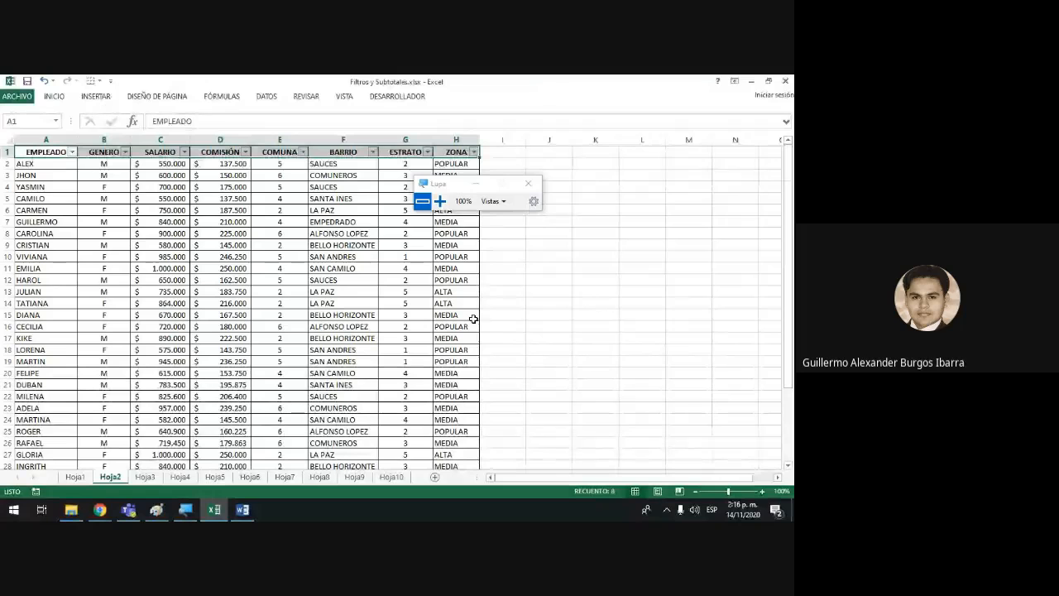
drag(452, 185, 572, 331)
- Enter the exercise text "1. Mostrar empleados que vivan en Alfonso Lopez" in cell J2 of Hoja2 and make it bold
key(ctrl+Page_Up)
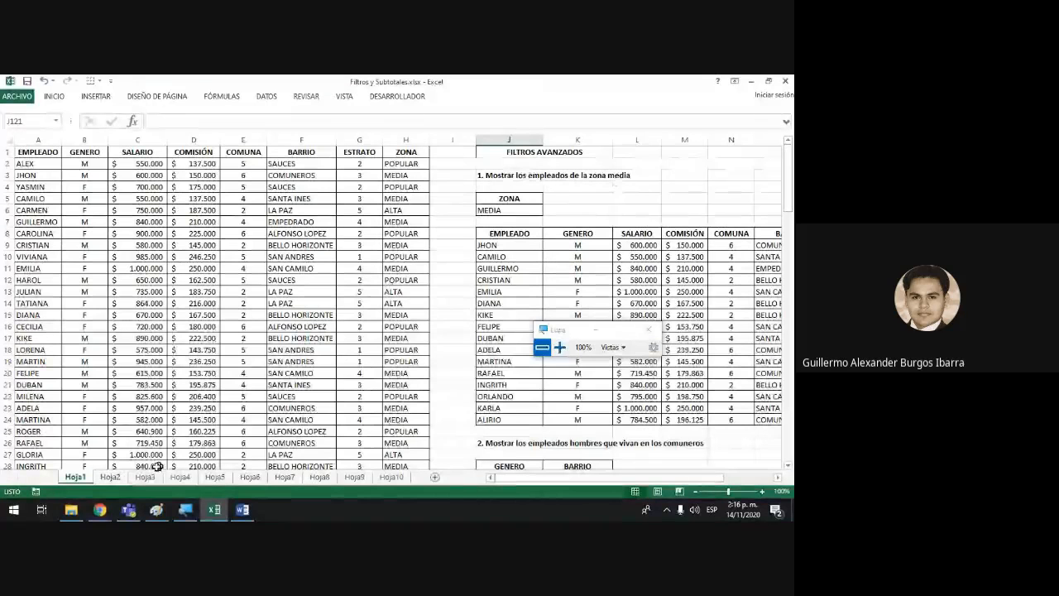
click(108, 484)
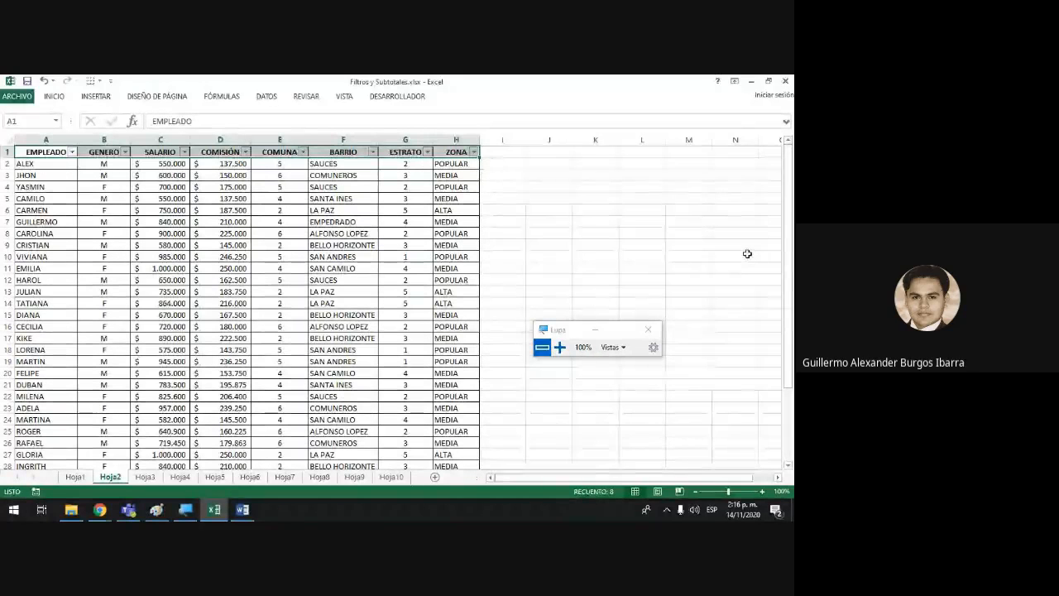
click(551, 163)
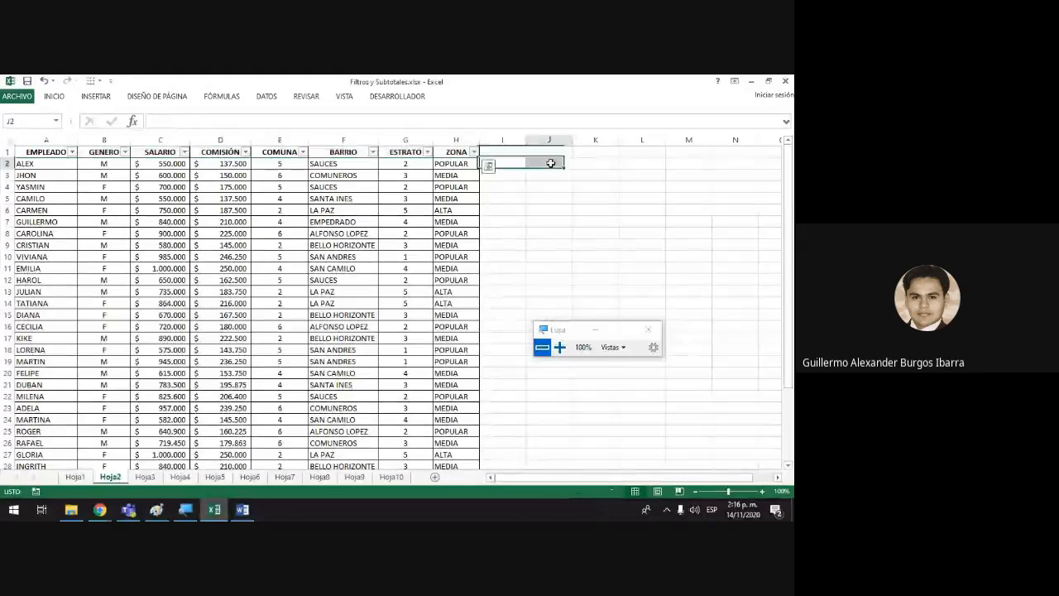
text(1. MOst)
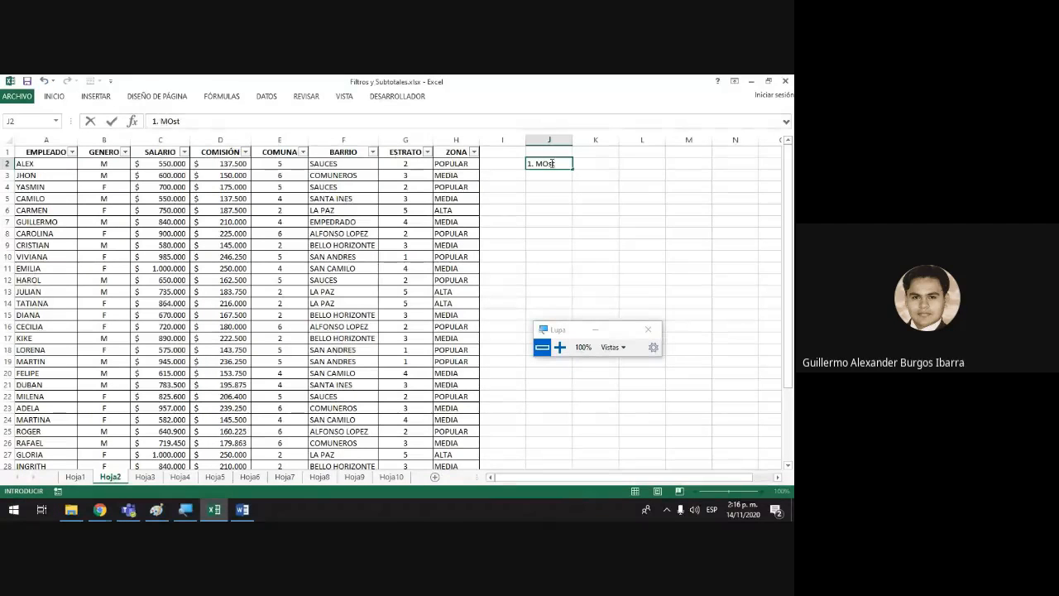
text(rar empleados que vivan en Alfonso Lope)
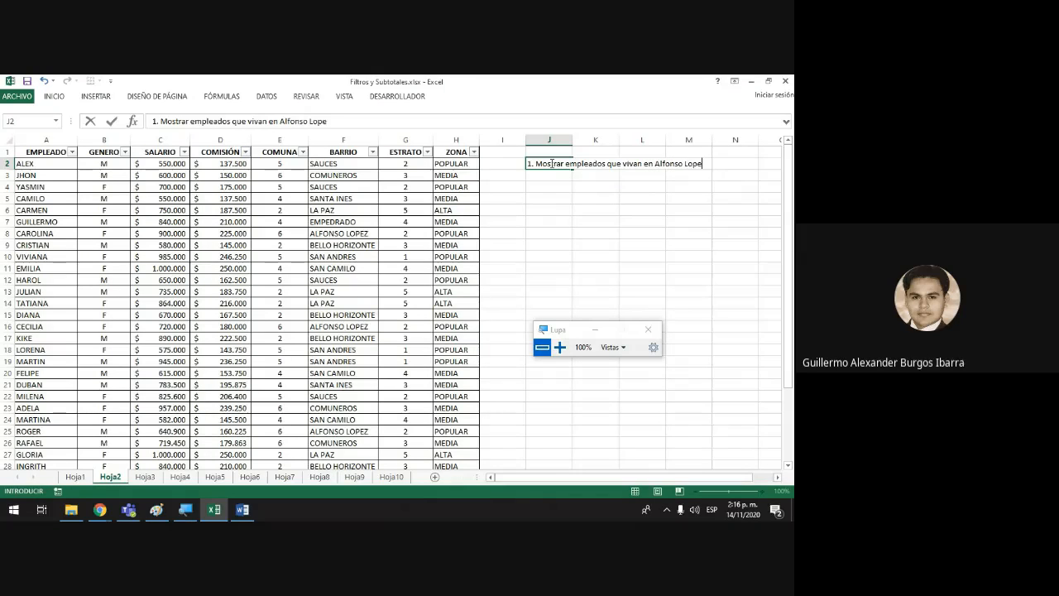
text(z)
key(Return)
key(Return)
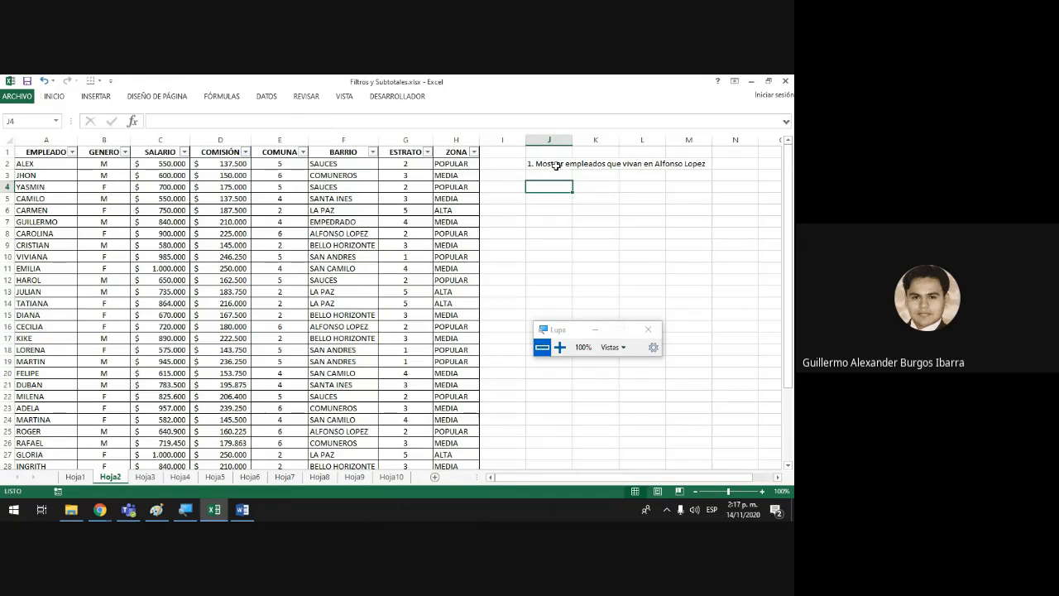
click(556, 164)
key(ctrl+n)
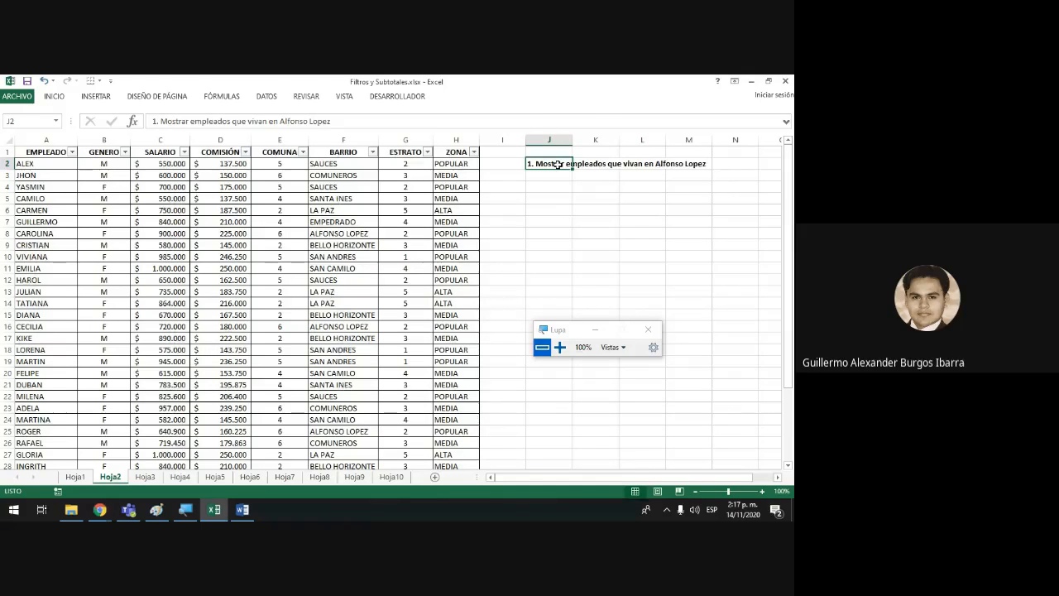
key(Down)
key(Down)
key(Down)
key(Down)
key(Down)
key(Right)
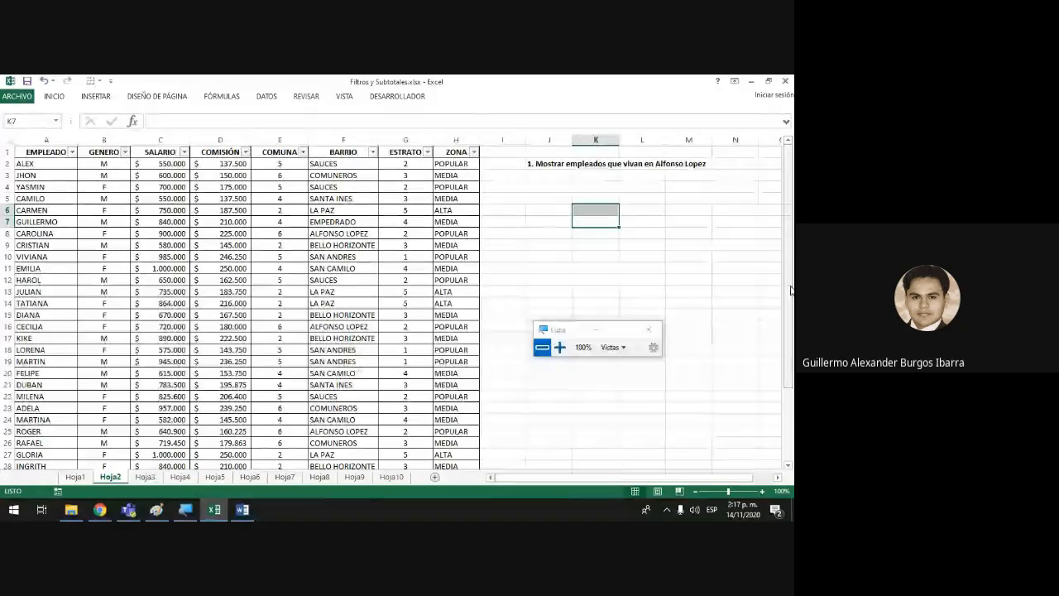
drag(546, 175, 654, 220)
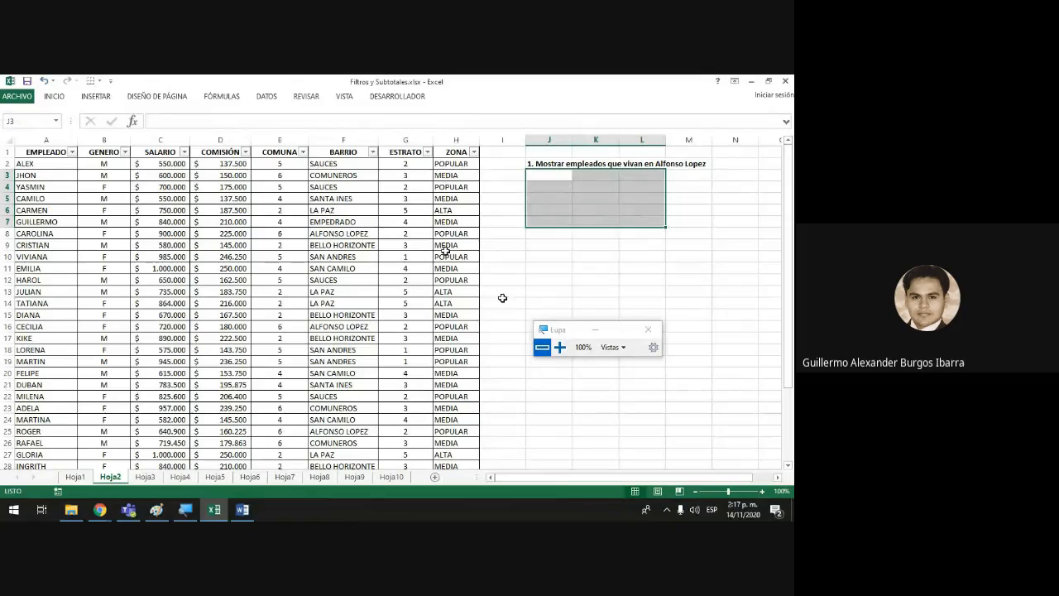
- Filter the BARRIO column of the employee table to show only ALFONSO LOPEZ, and review the matching rows
click(560, 347)
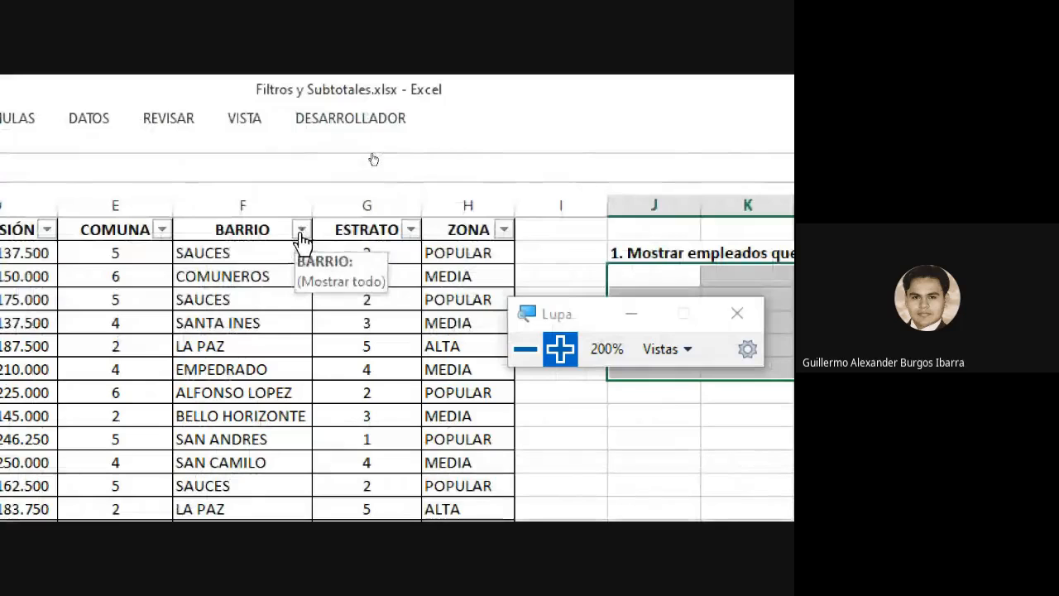
click(302, 231)
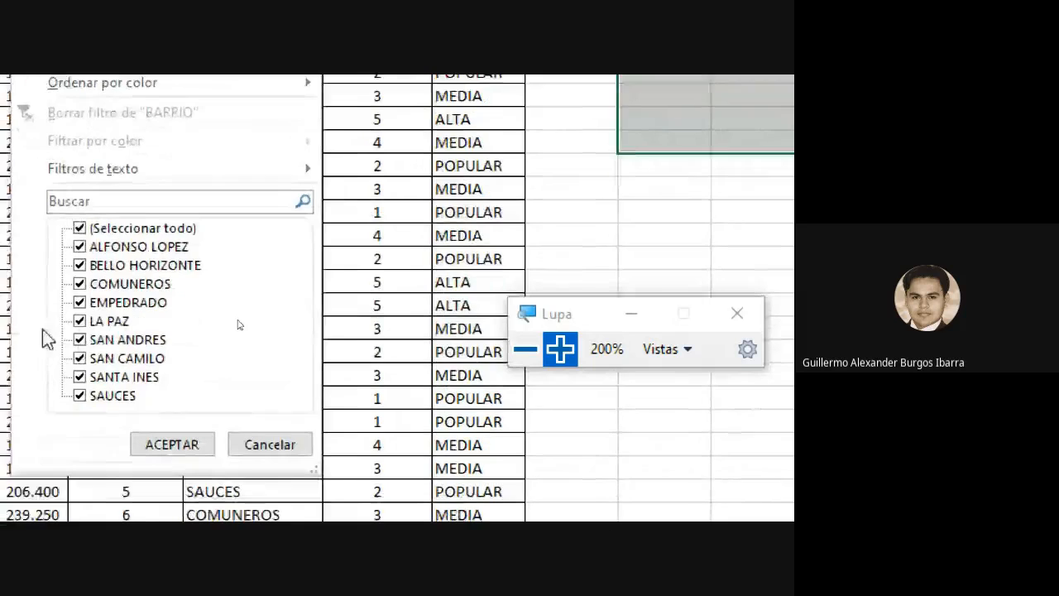
click(88, 210)
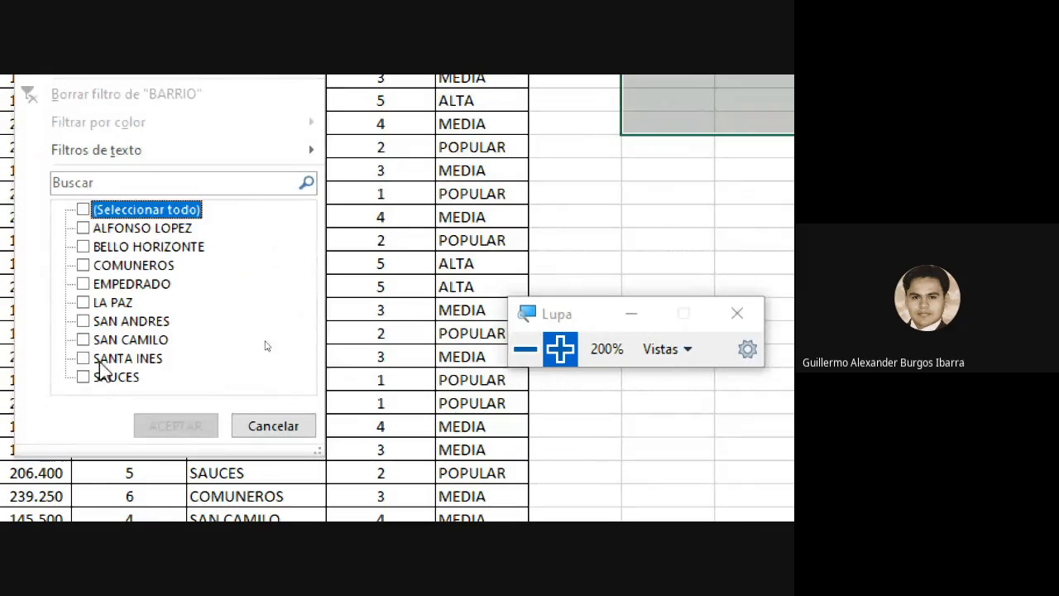
click(83, 229)
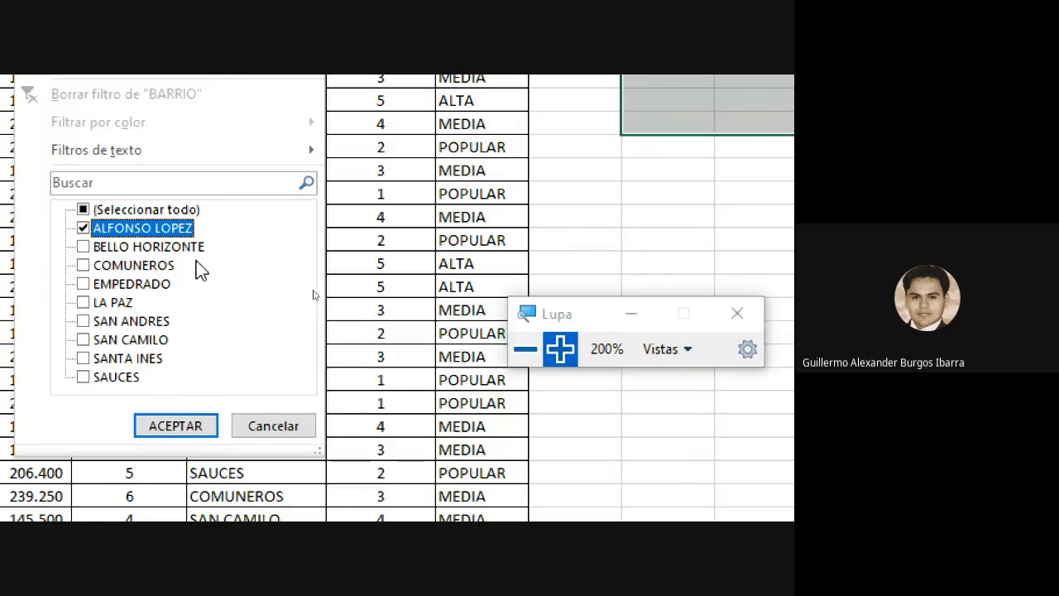
click(174, 422)
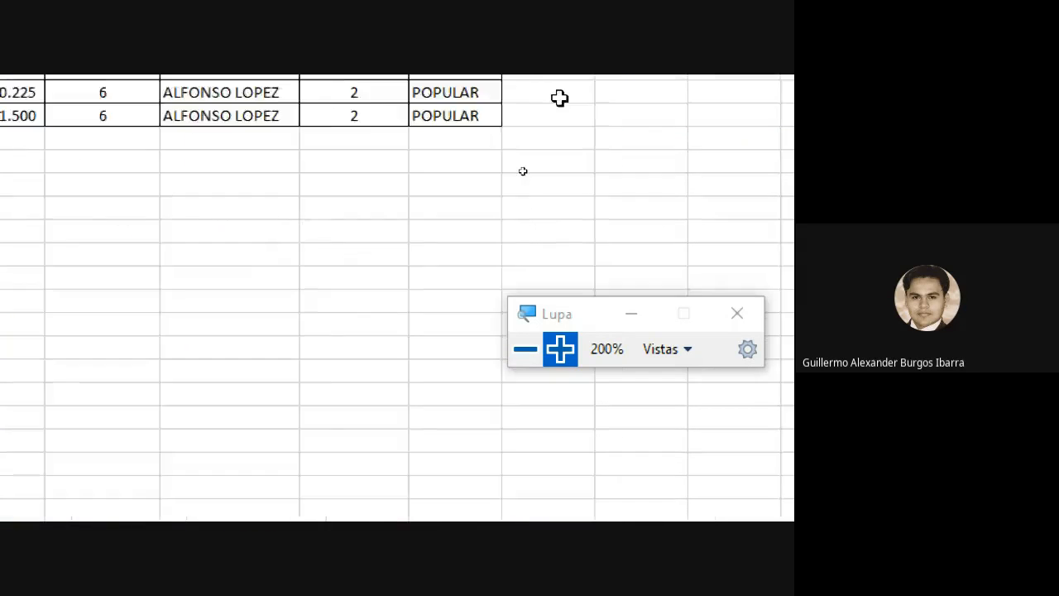
click(526, 348)
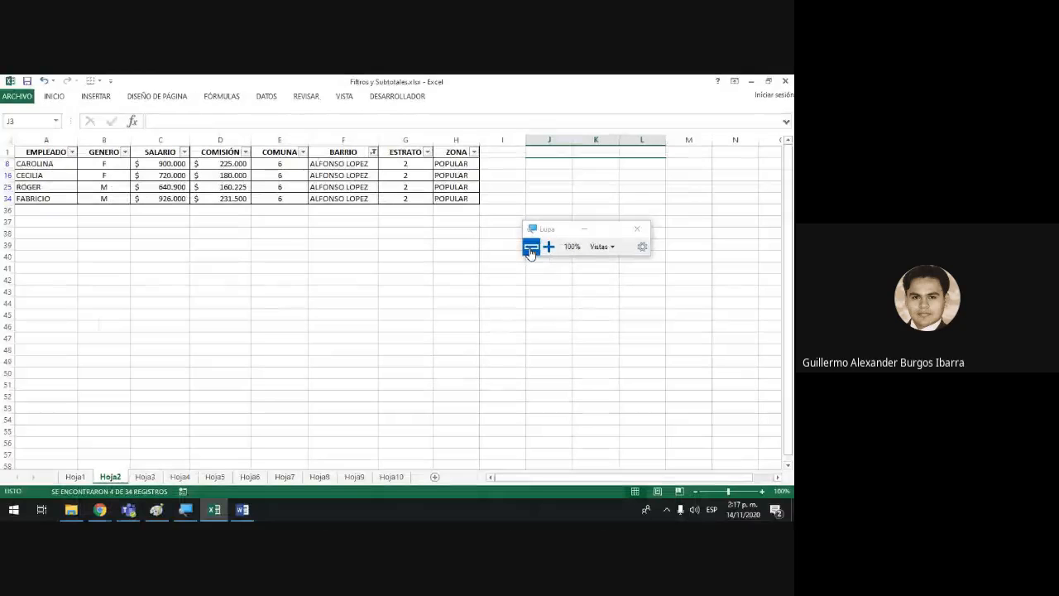
click(461, 245)
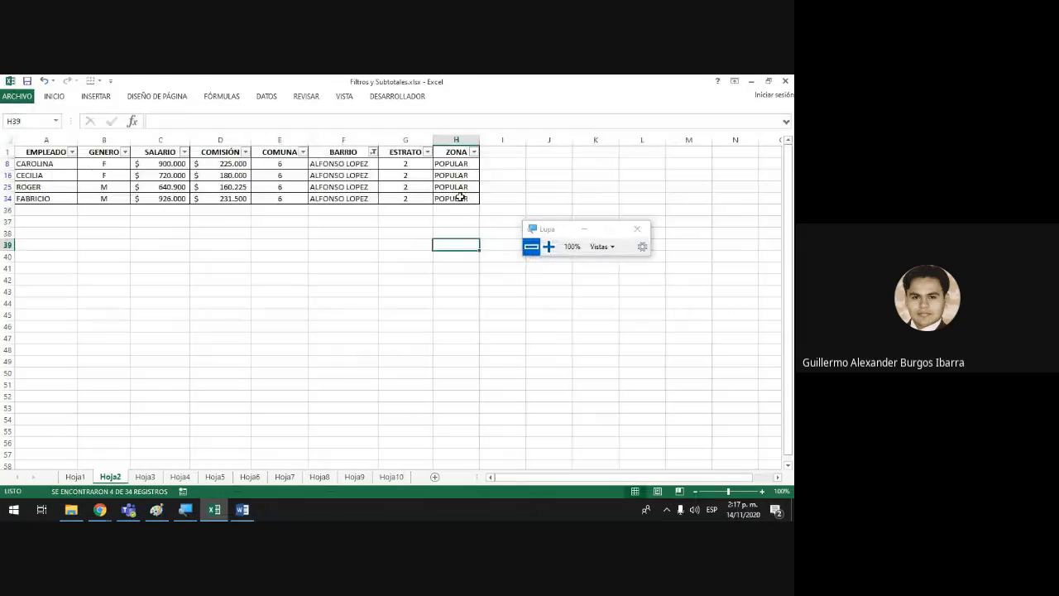
drag(459, 198, 157, 187)
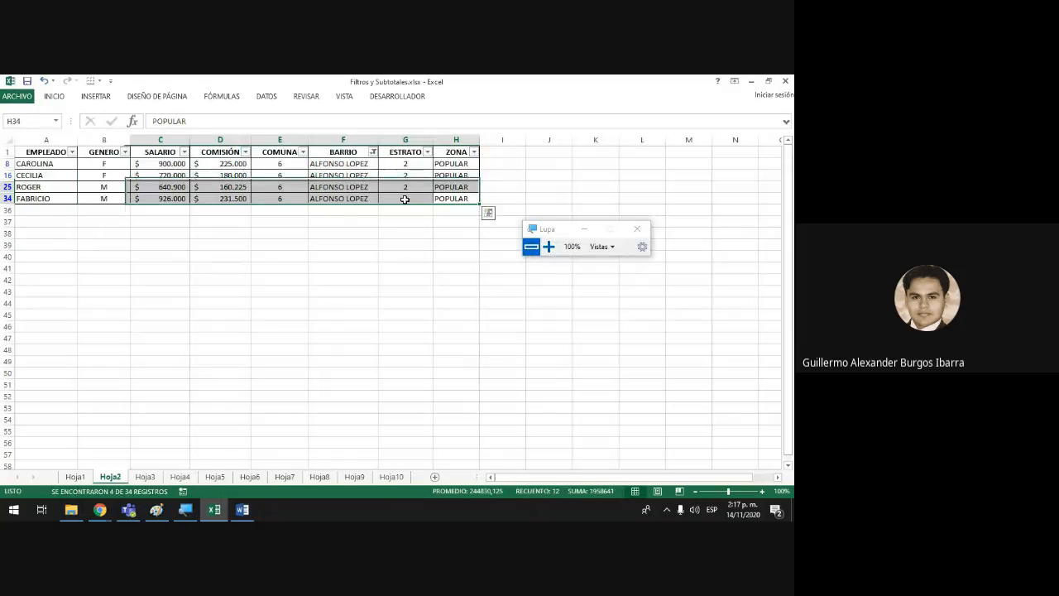
drag(372, 163, 361, 200)
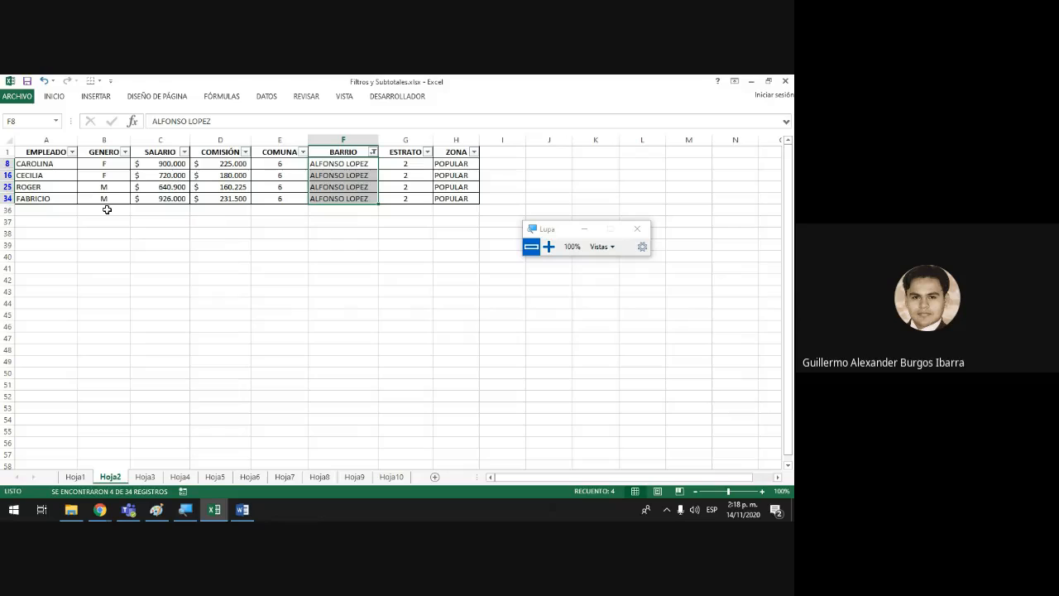
- Filter the GENERO column as well, excluding M so that only F employees are listed, and check the result enlarged
click(122, 163)
click(124, 152)
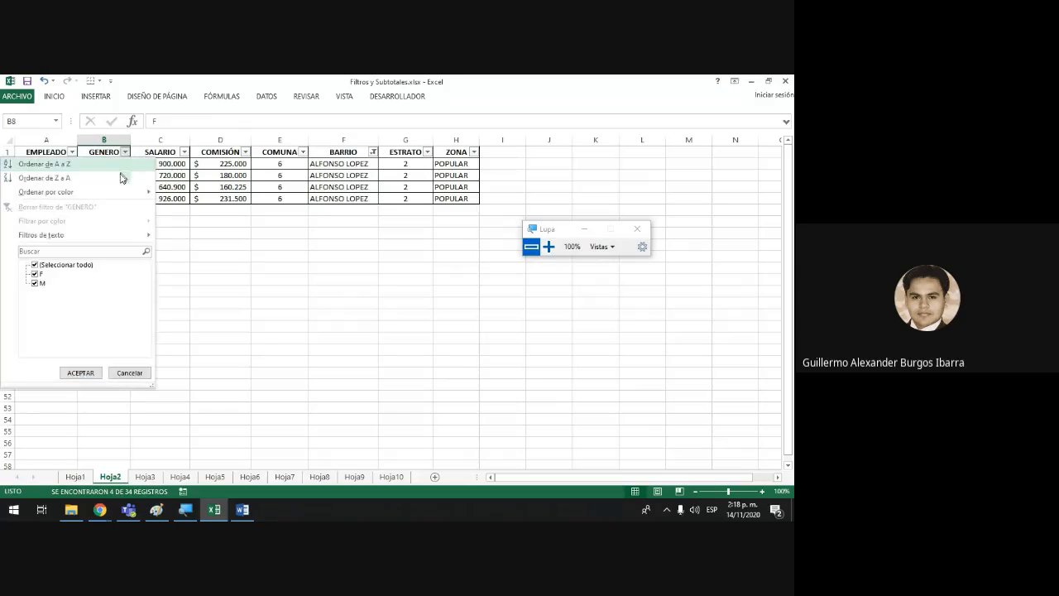
click(38, 284)
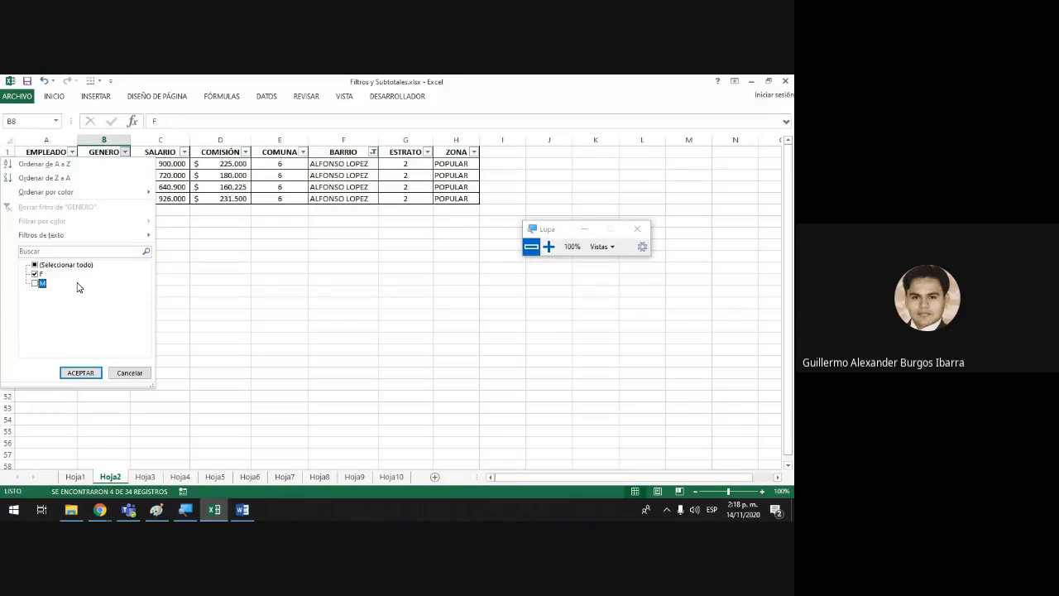
click(80, 373)
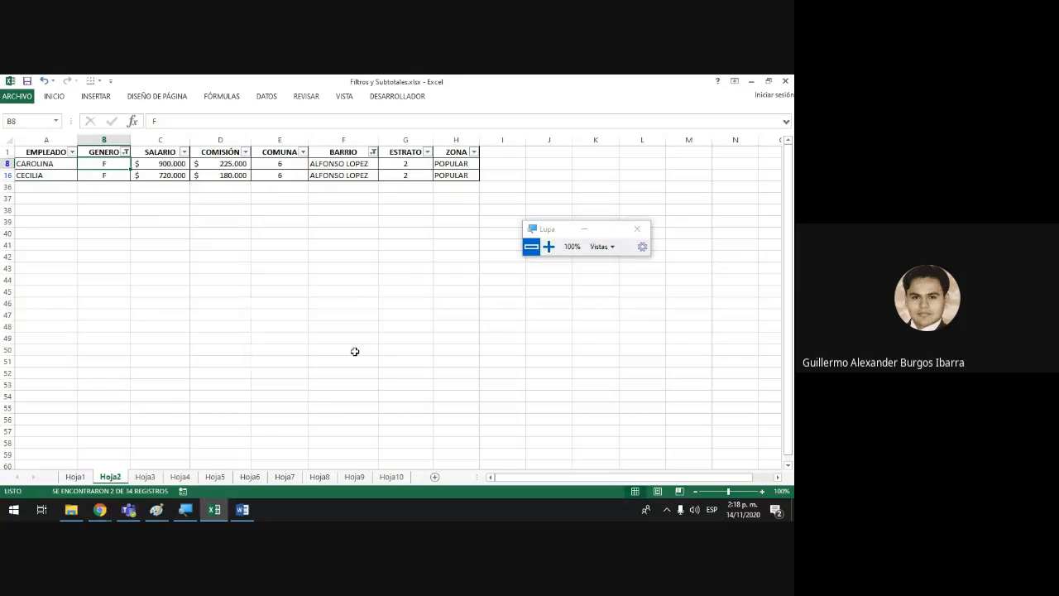
click(549, 246)
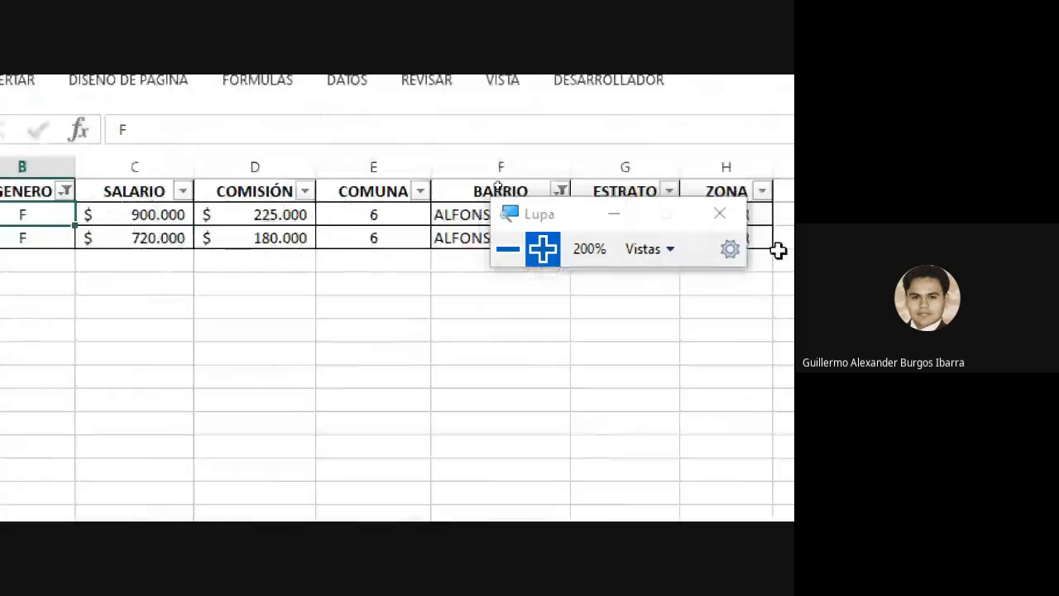
drag(574, 222, 613, 400)
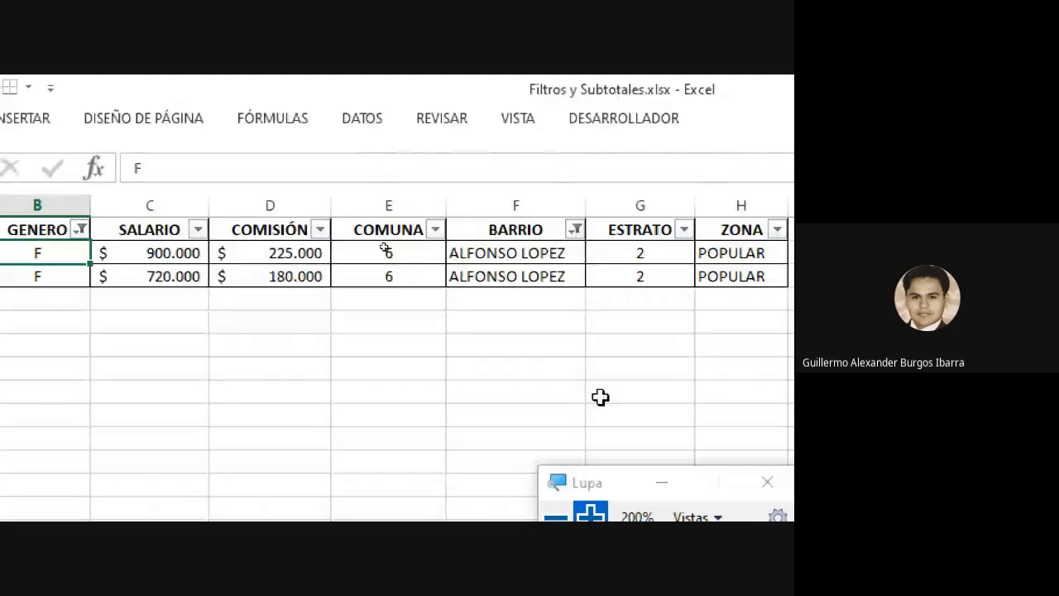
click(343, 342)
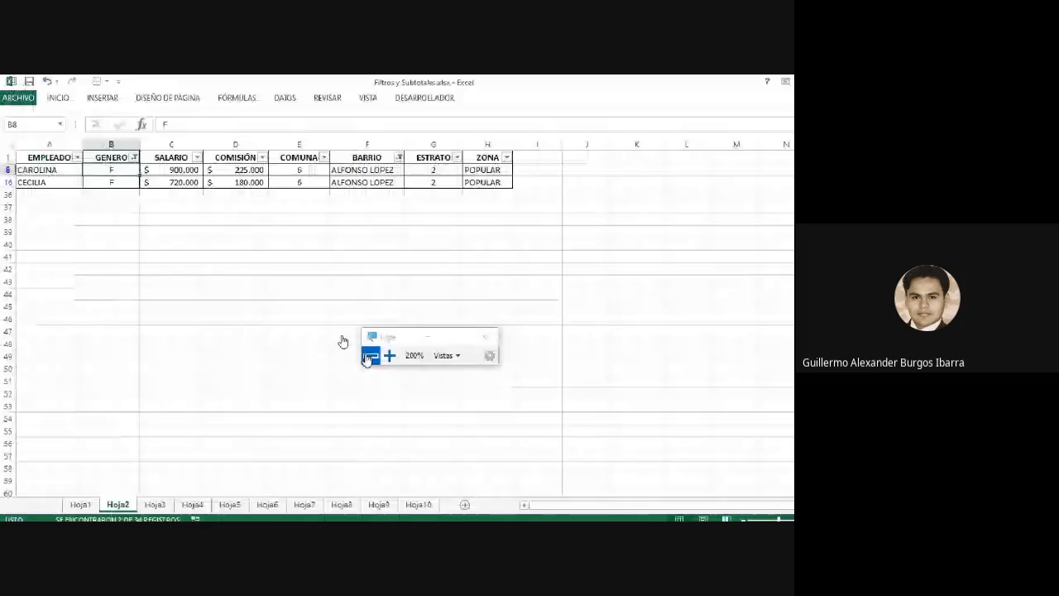
click(545, 231)
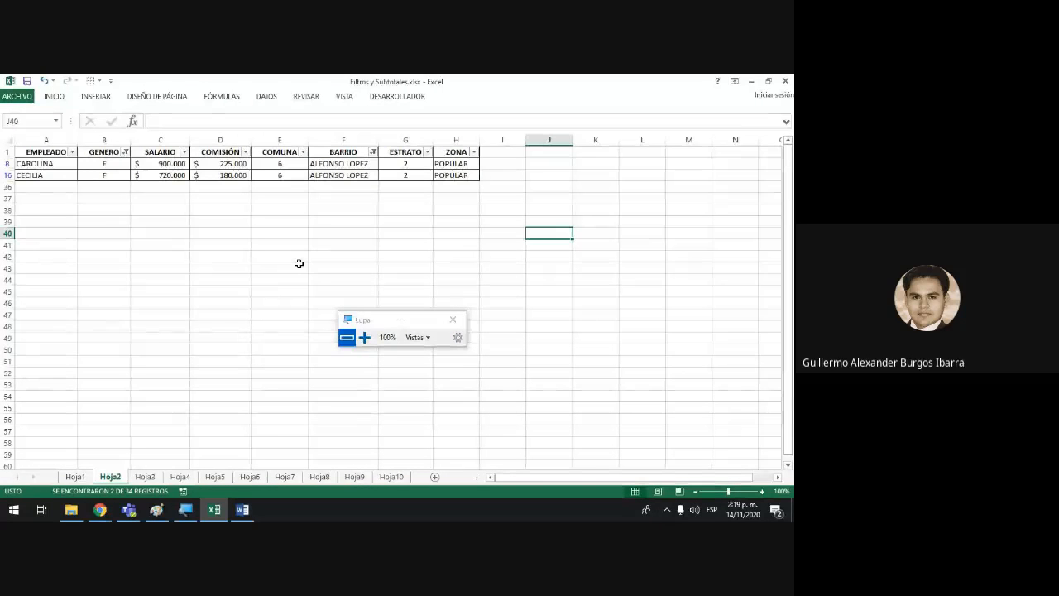
- View the unfiltered employee table on Hoja3 and return to the advanced filter exercises on Hoja1
click(145, 479)
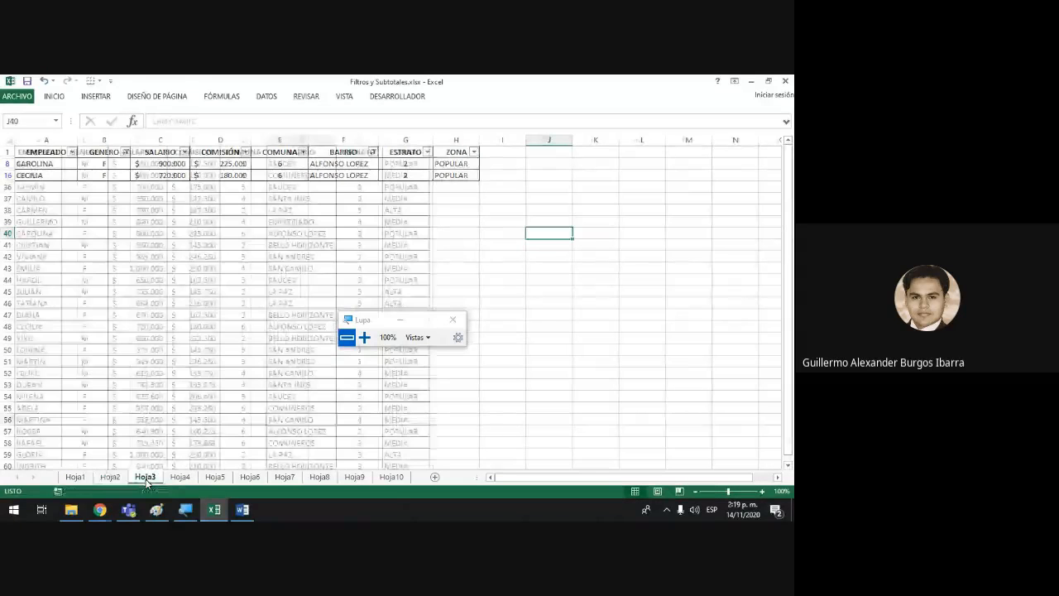
drag(375, 322, 632, 351)
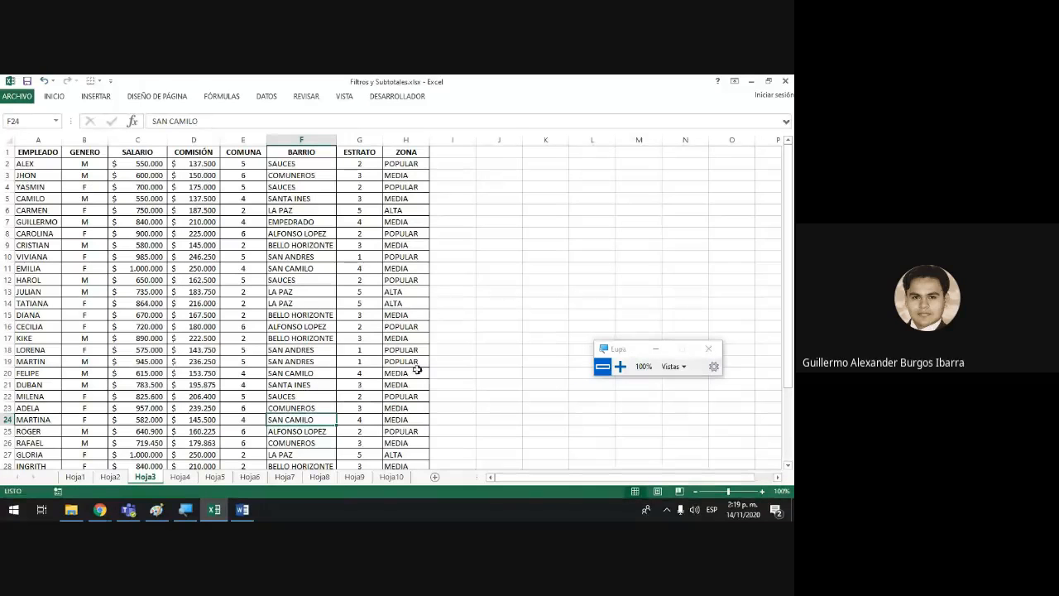
click(83, 479)
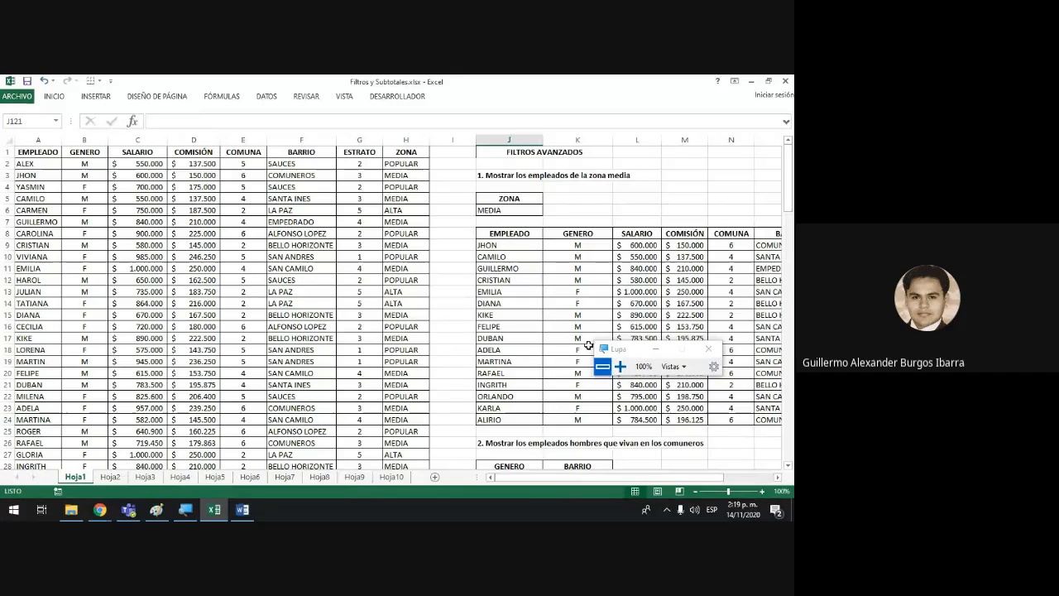
- On Hoja4, enter the exercise text "2. mostrar empleados mujeres de la paz" in cell J2
scroll(588, 345, down, 2)
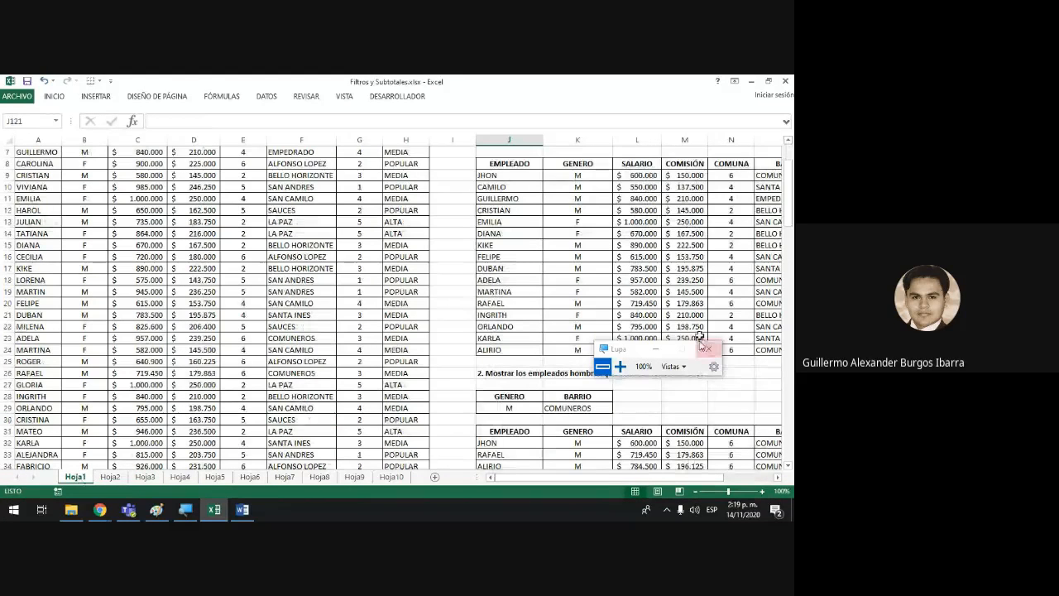
scroll(701, 308, up, 2)
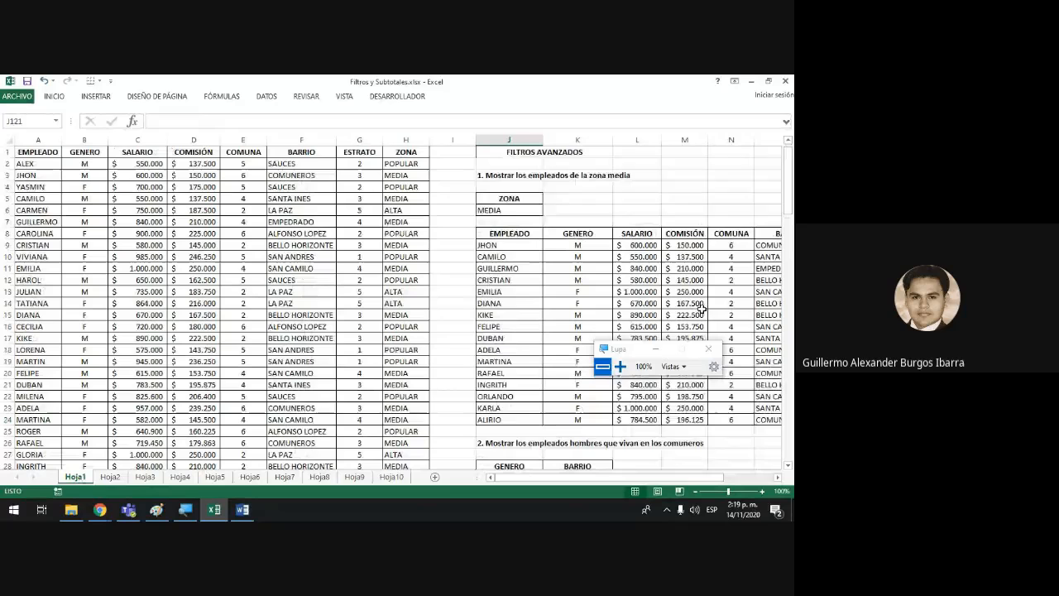
click(110, 477)
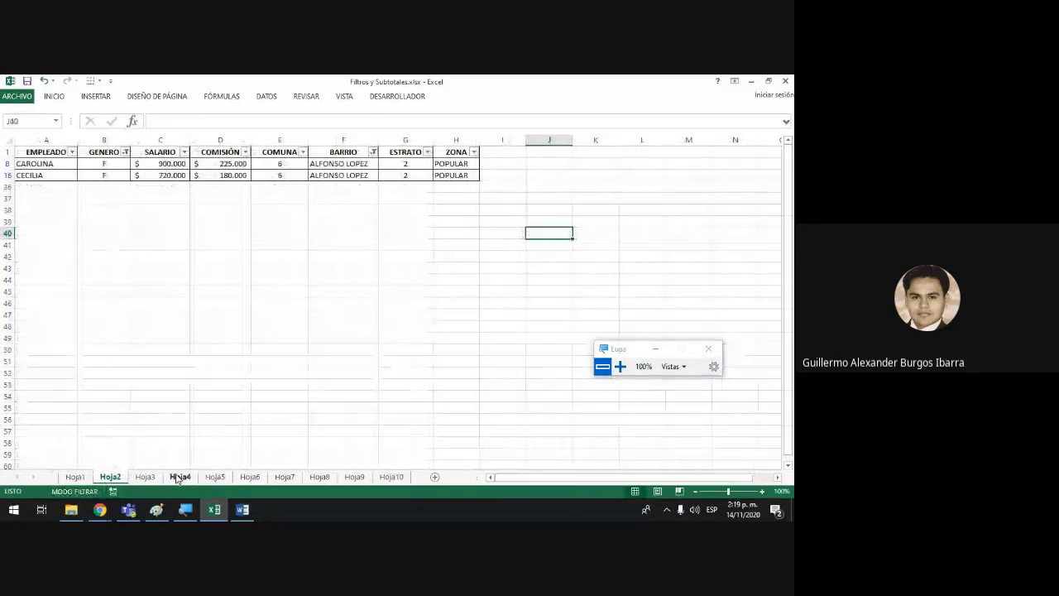
click(179, 477)
click(454, 161)
text(2)
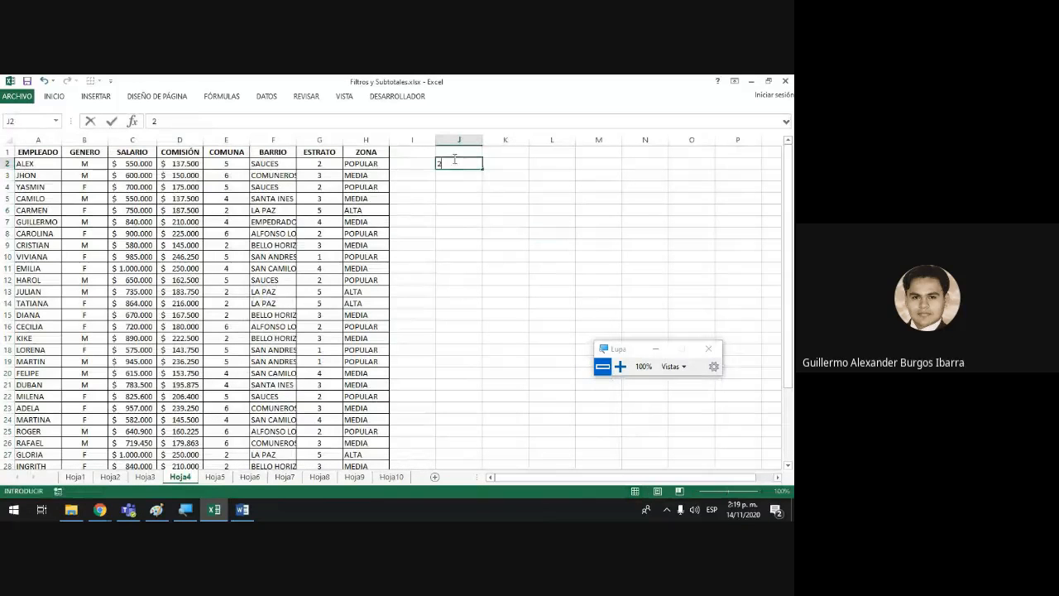
text(. mostrar)
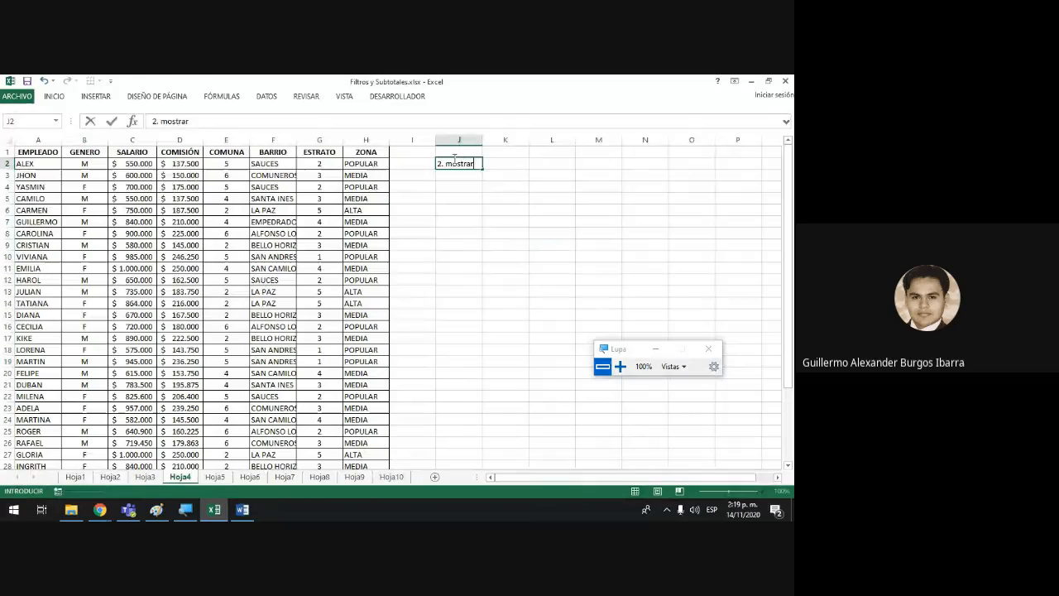
text( empleados)
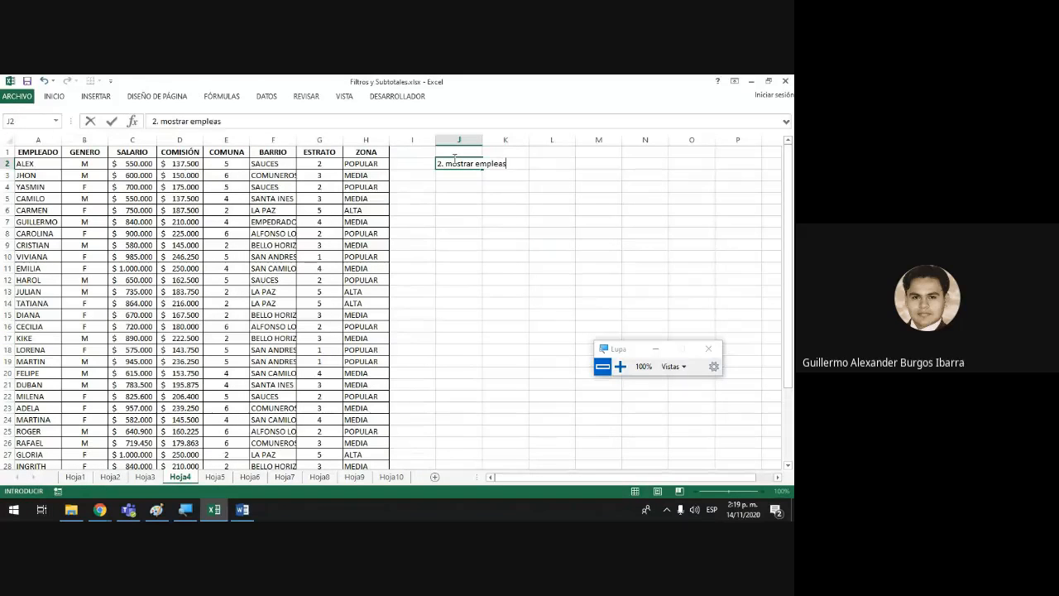
key(BackSpace)
text(dos mujeres de)
text(la)
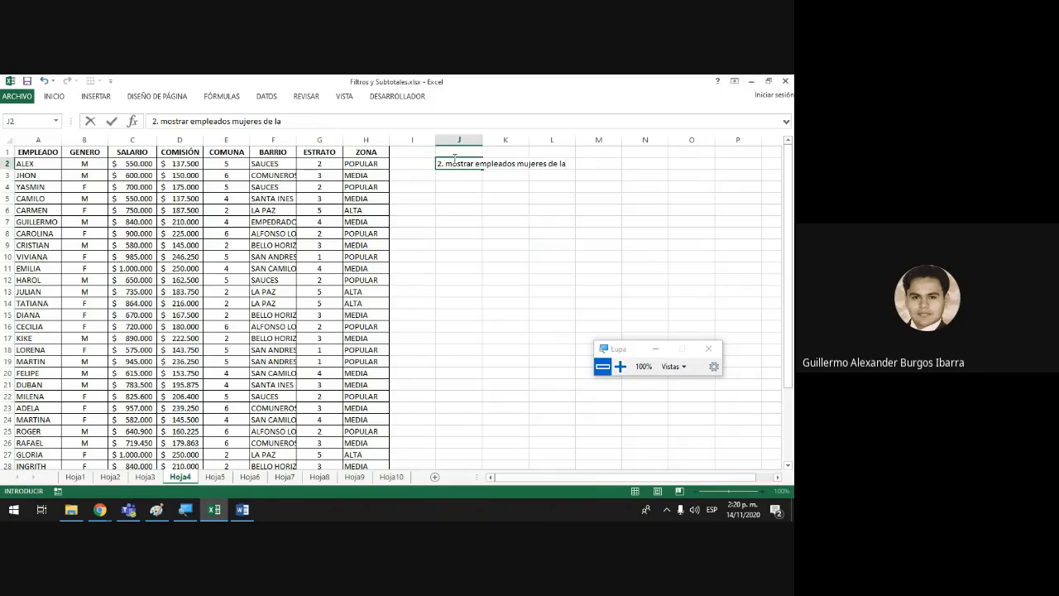
text(p)
key(BackSpace)
text(paz)
key(Return)
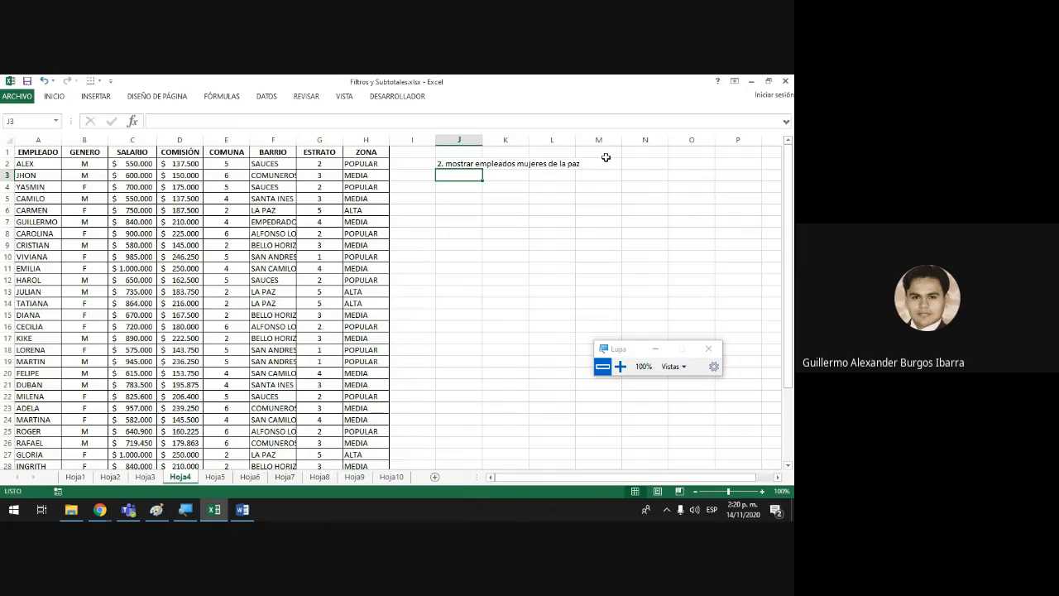
- Turn on automatic filters for the employee table's header row, A1:H1, on Hoja4
scroll(611, 196, down, 5)
scroll(612, 194, up, 5)
drag(33, 151, 371, 151)
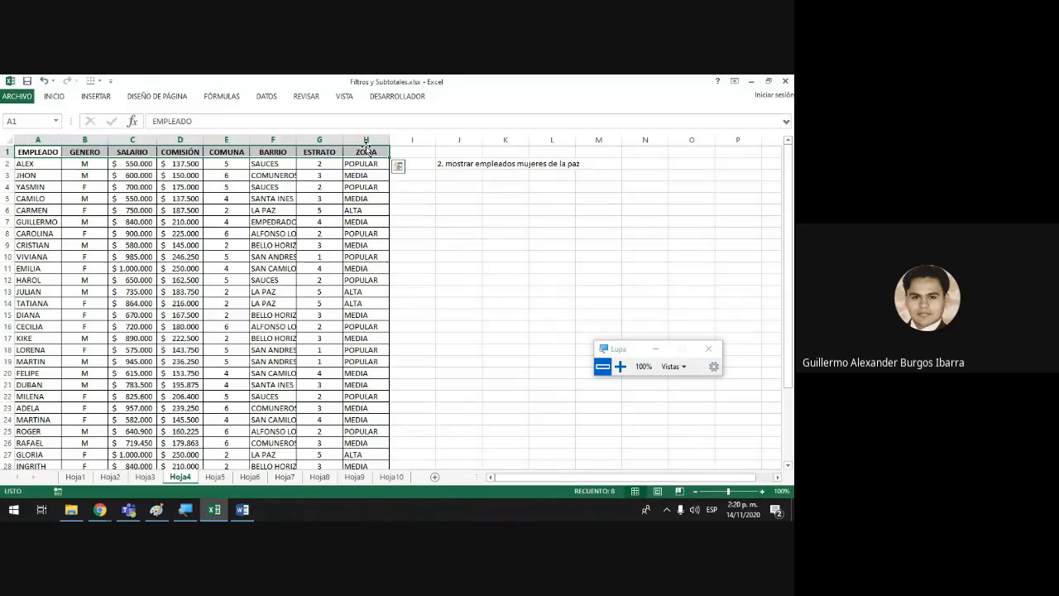
click(267, 96)
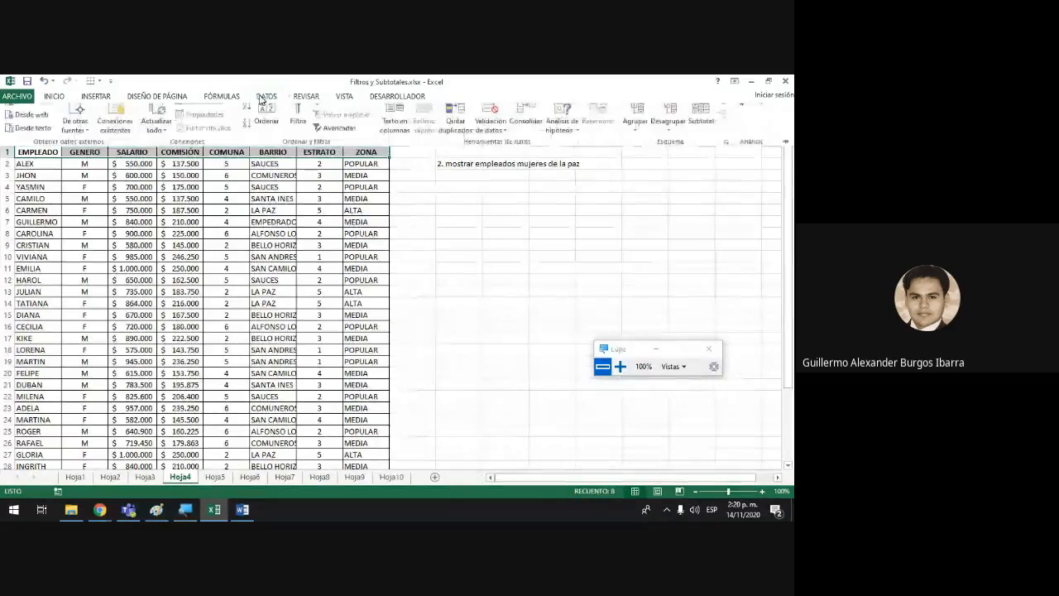
click(296, 124)
click(449, 211)
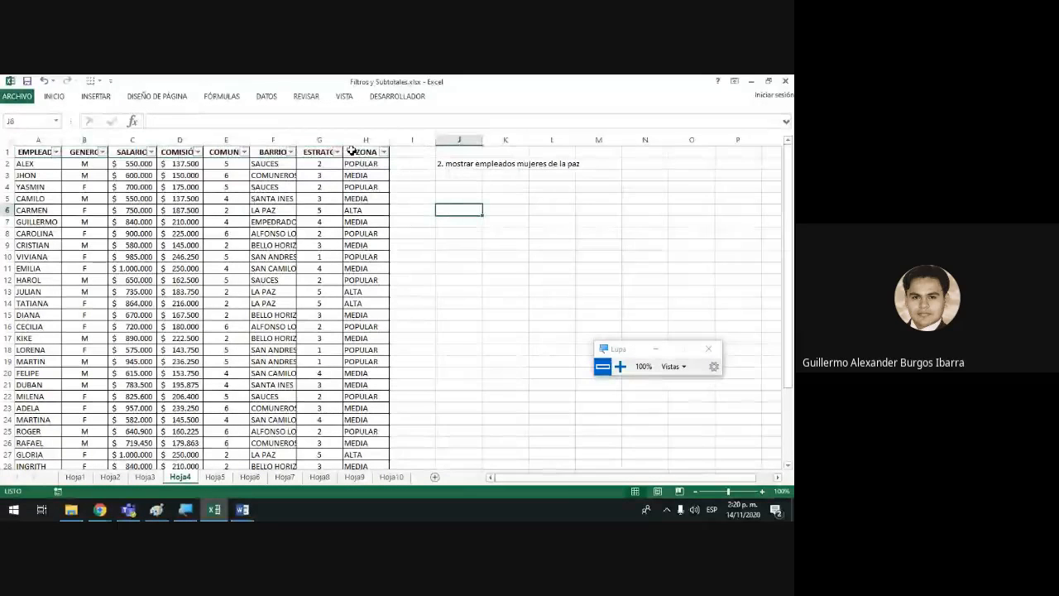
- Filter the GENERO column to exclude M so that only F employees are listed, viewing the table enlarged
click(620, 365)
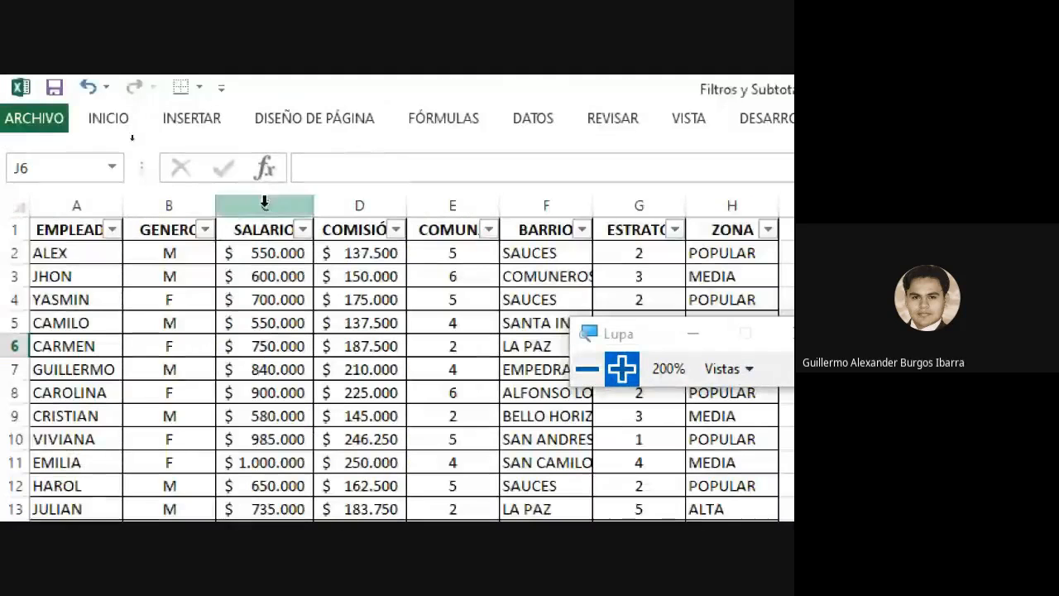
click(205, 229)
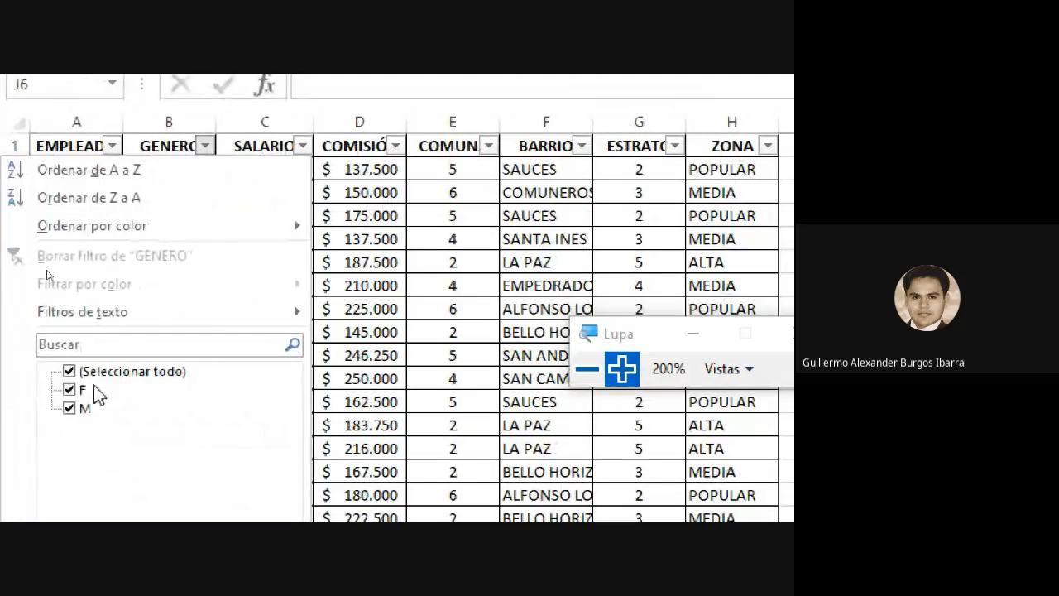
click(72, 407)
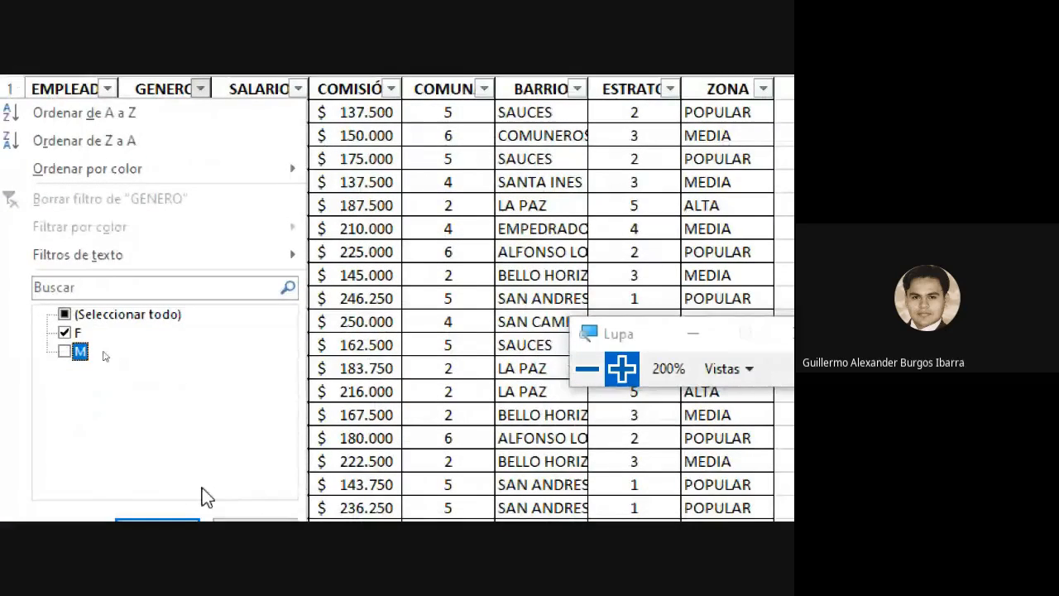
click(165, 531)
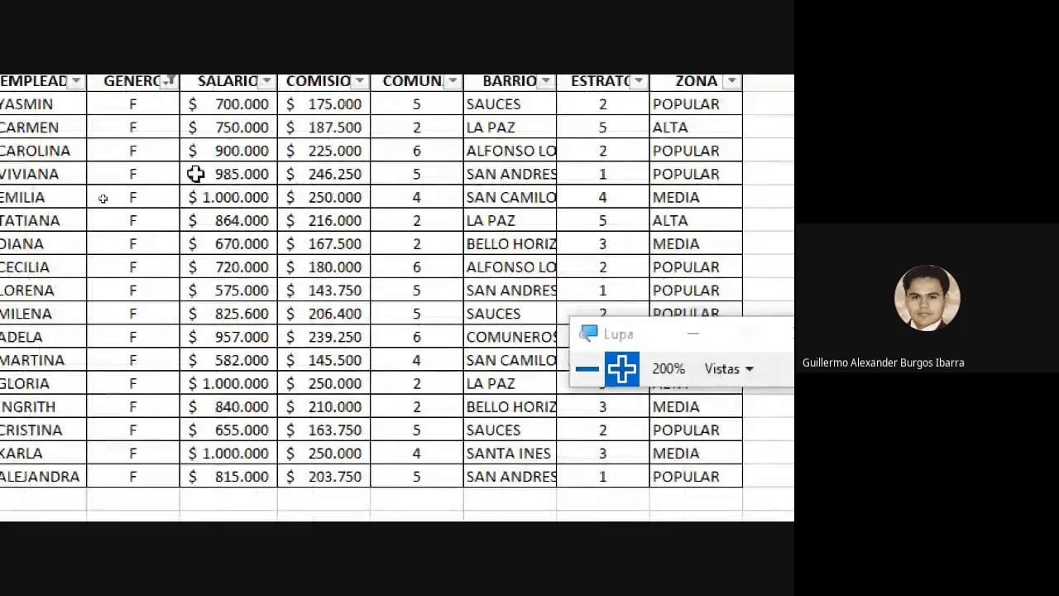
click(383, 452)
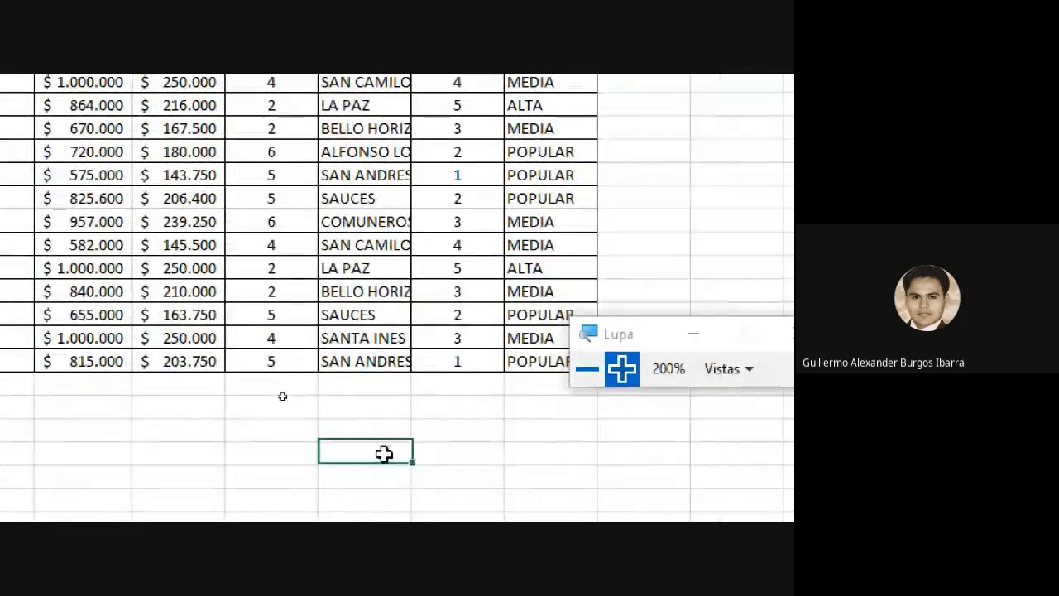
click(405, 408)
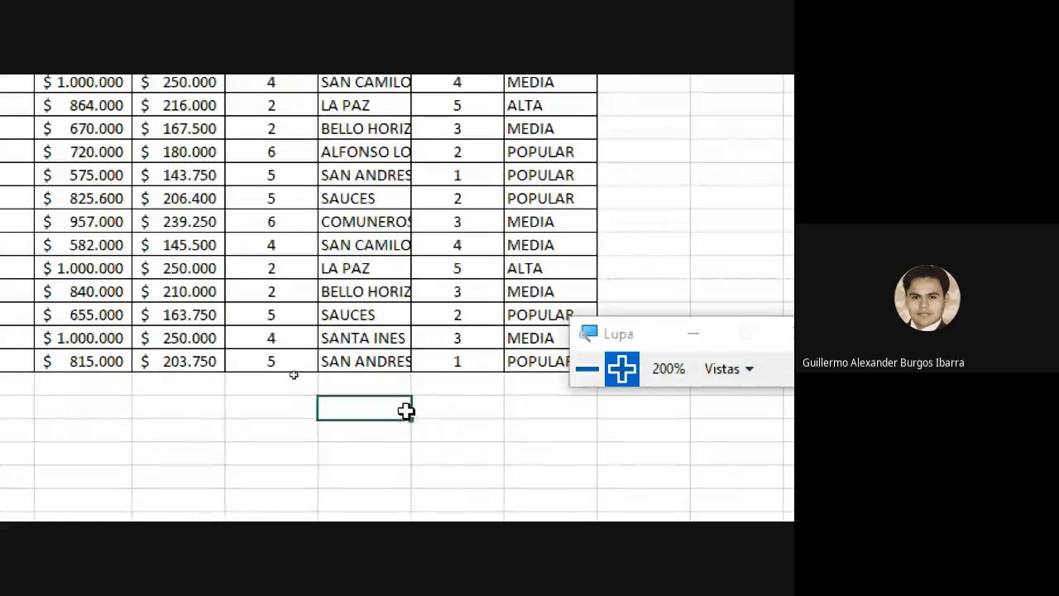
click(601, 372)
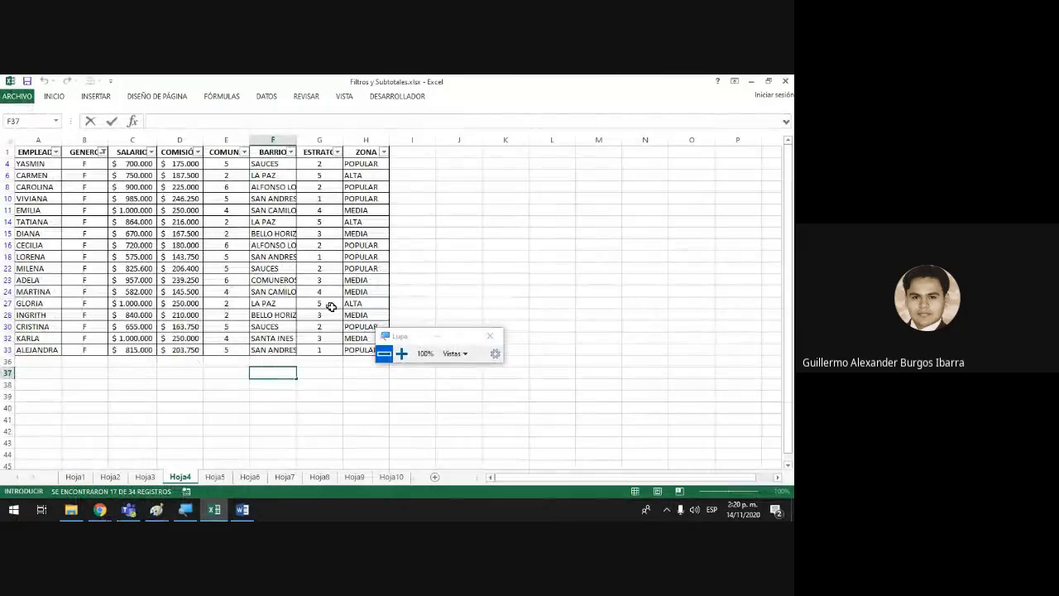
- Filter the BARRIO column as well to show only LA PAZ, working in the enlarged view
click(403, 354)
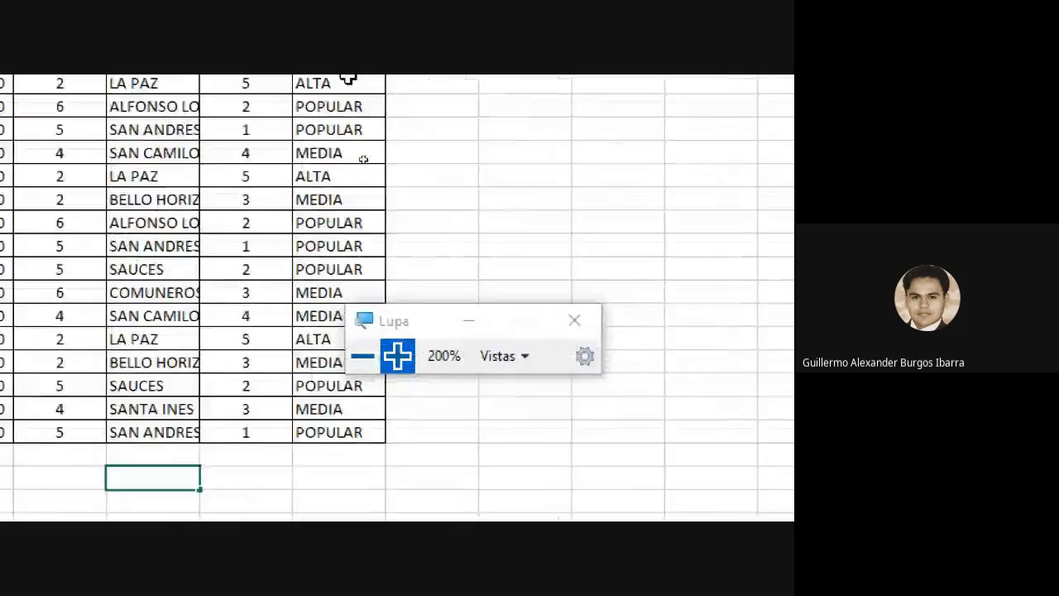
click(294, 161)
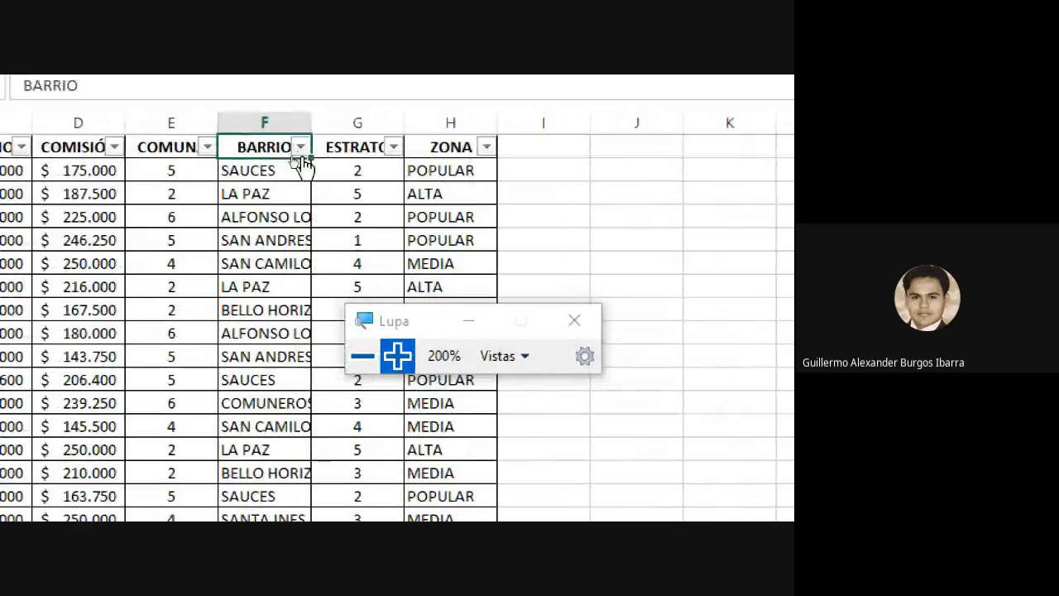
click(301, 147)
click(301, 154)
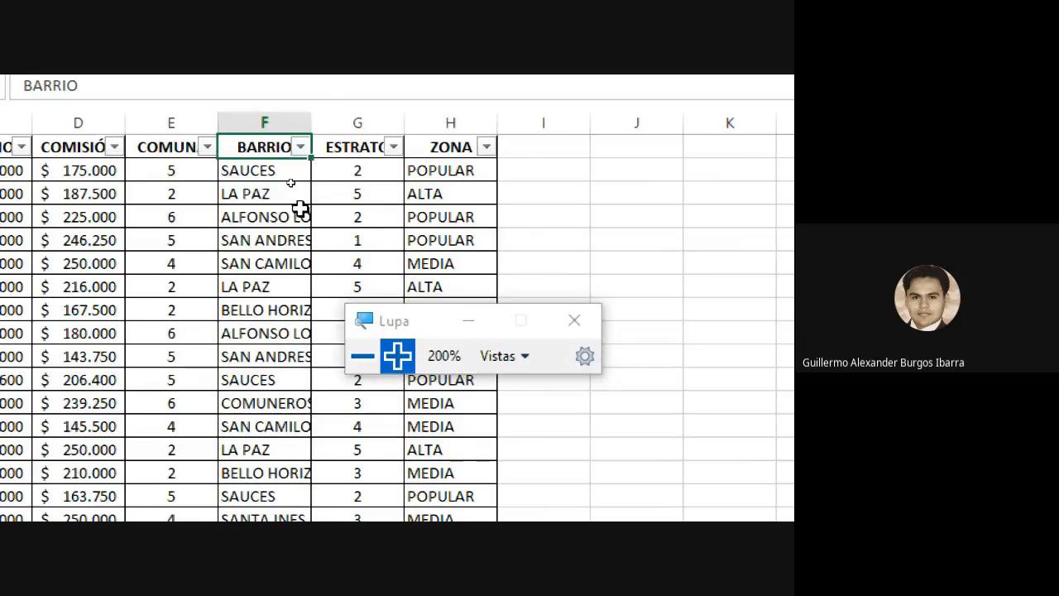
click(301, 149)
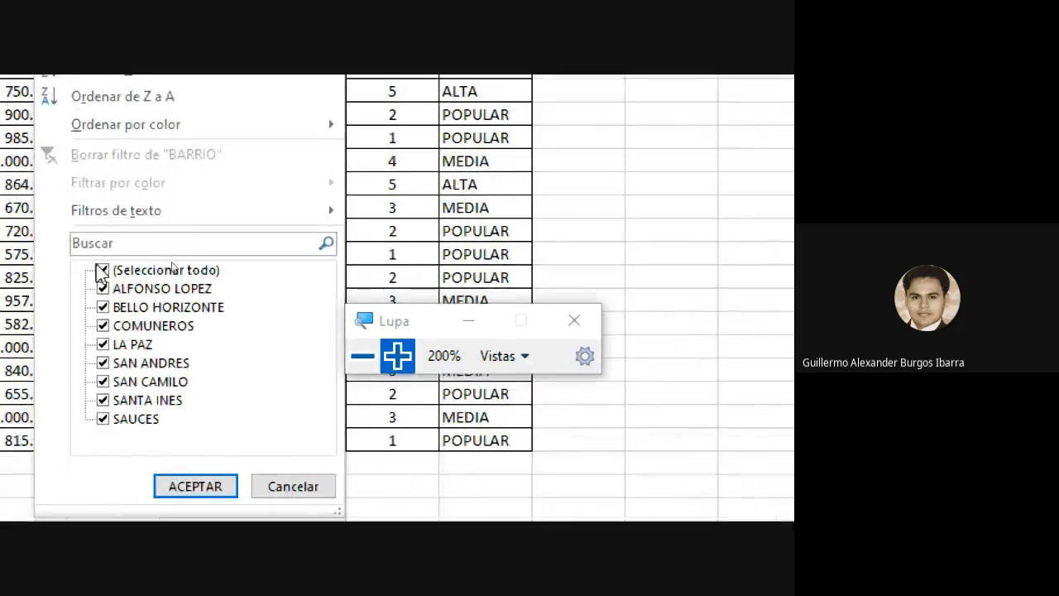
click(102, 270)
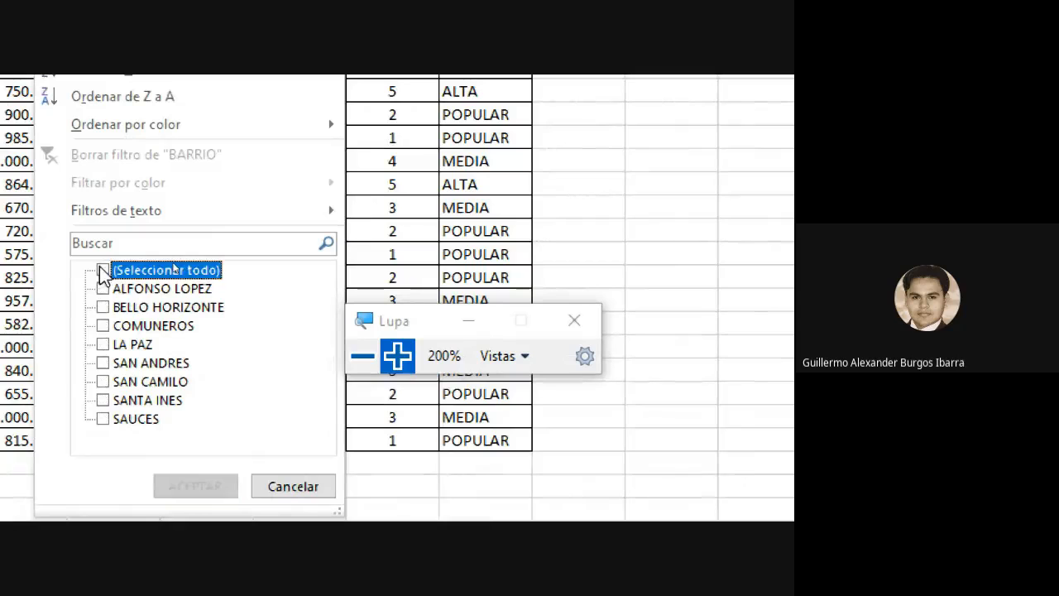
click(103, 344)
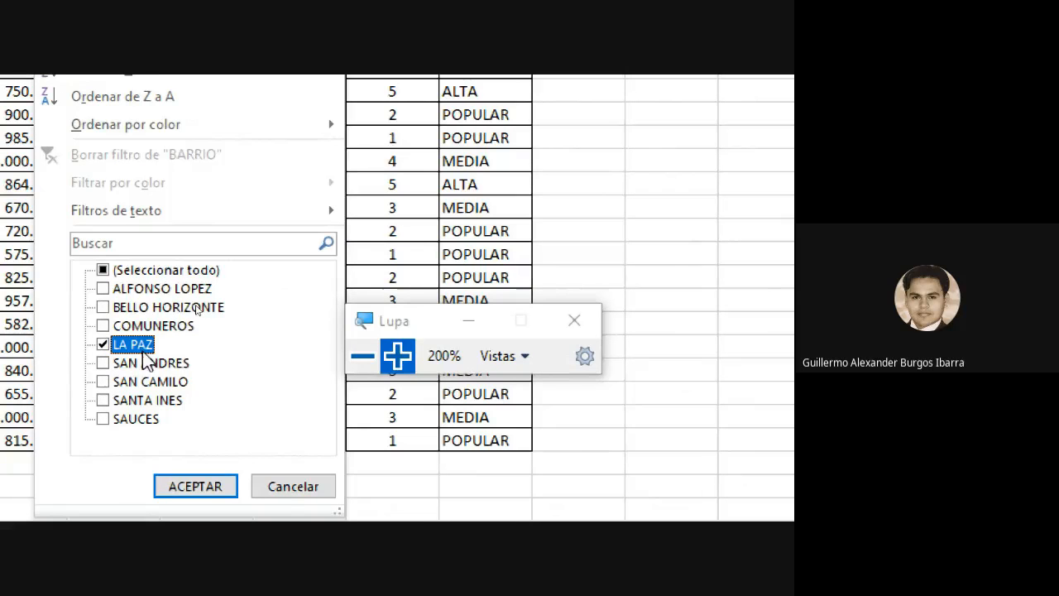
click(187, 469)
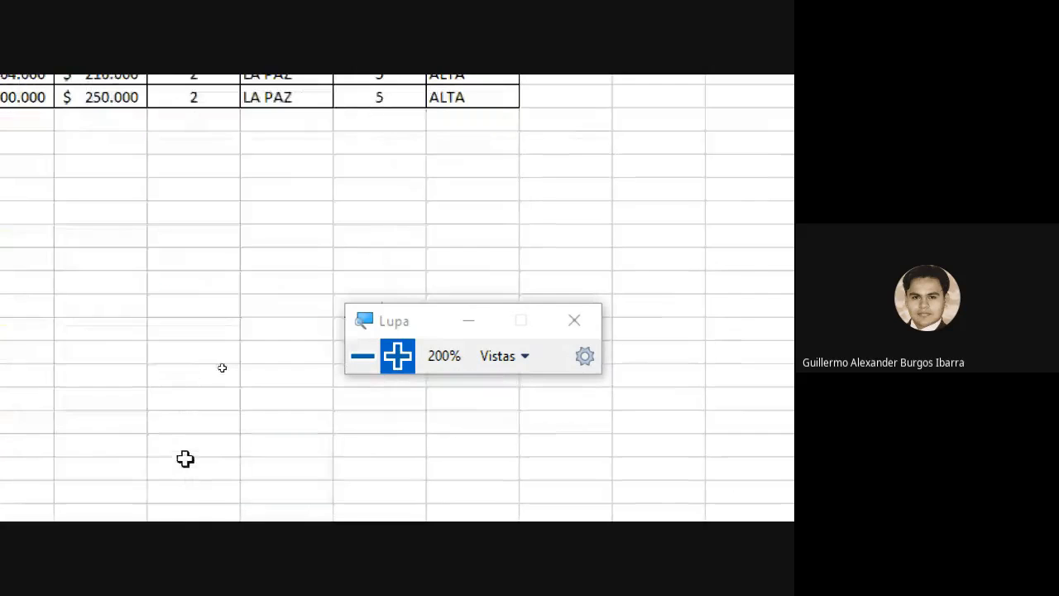
click(362, 358)
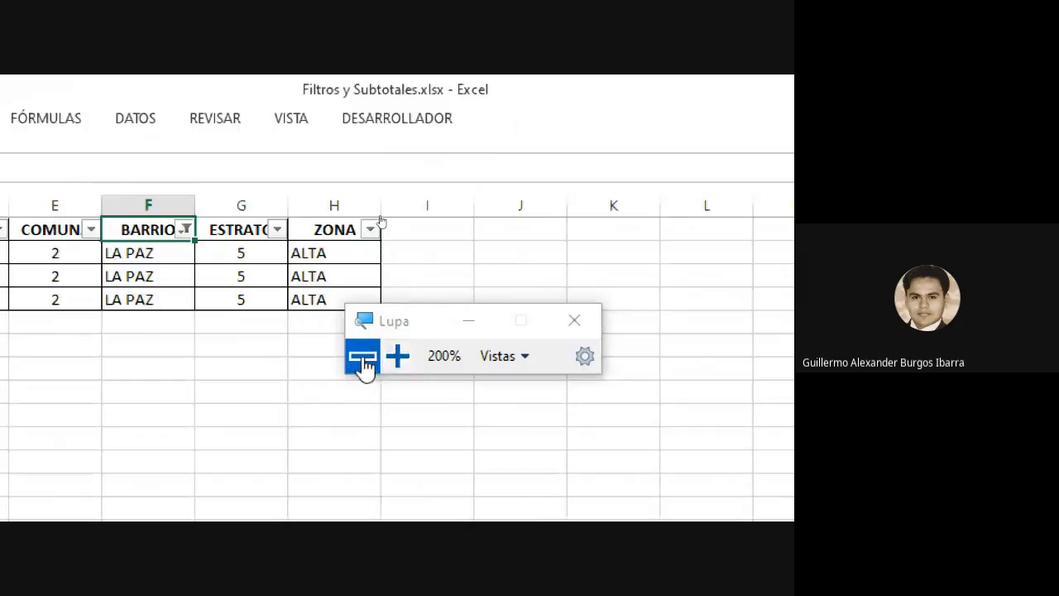
- Check the GENERO and BARRIO values of the filtered rows against both criteria
drag(407, 204, 596, 249)
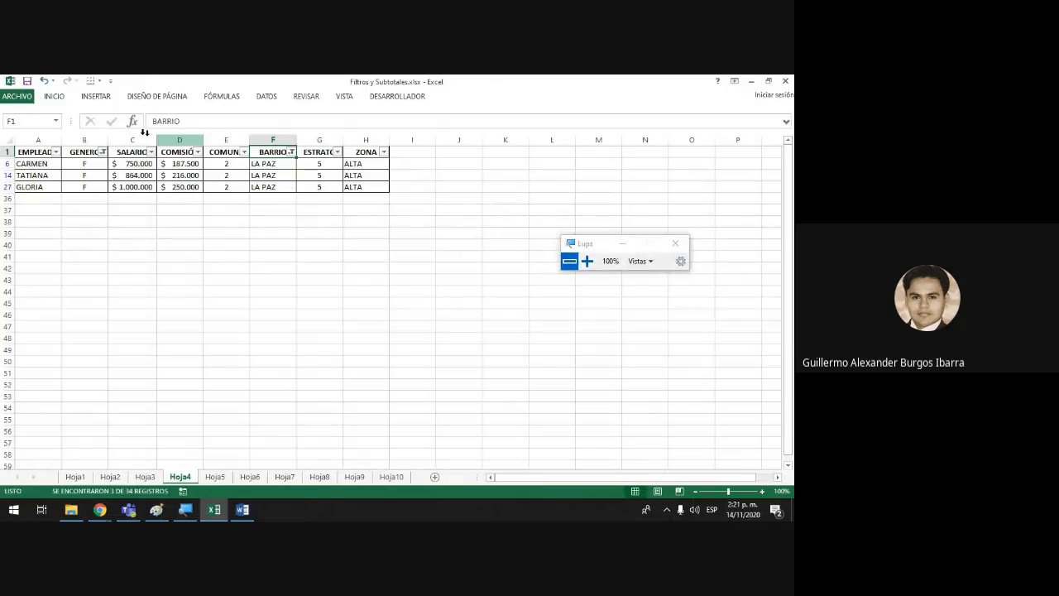
drag(85, 160, 83, 173)
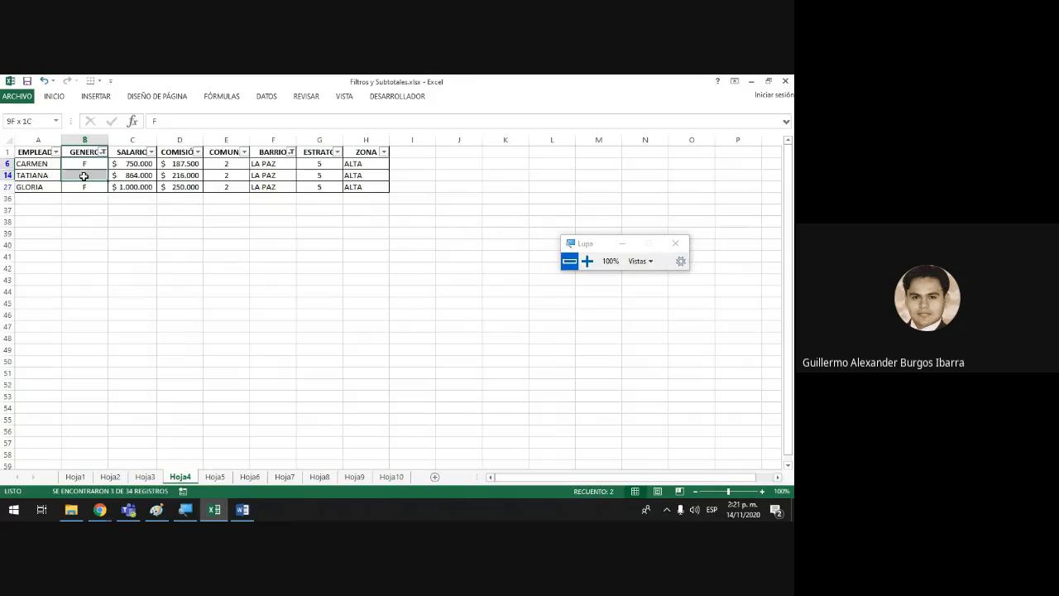
click(281, 165)
drag(281, 166, 279, 186)
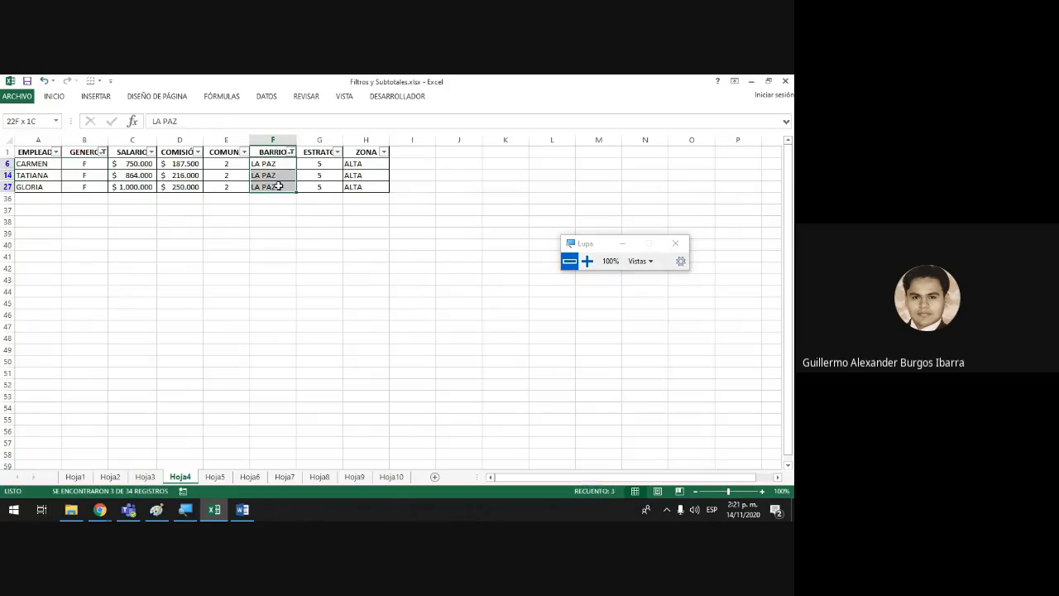
click(421, 268)
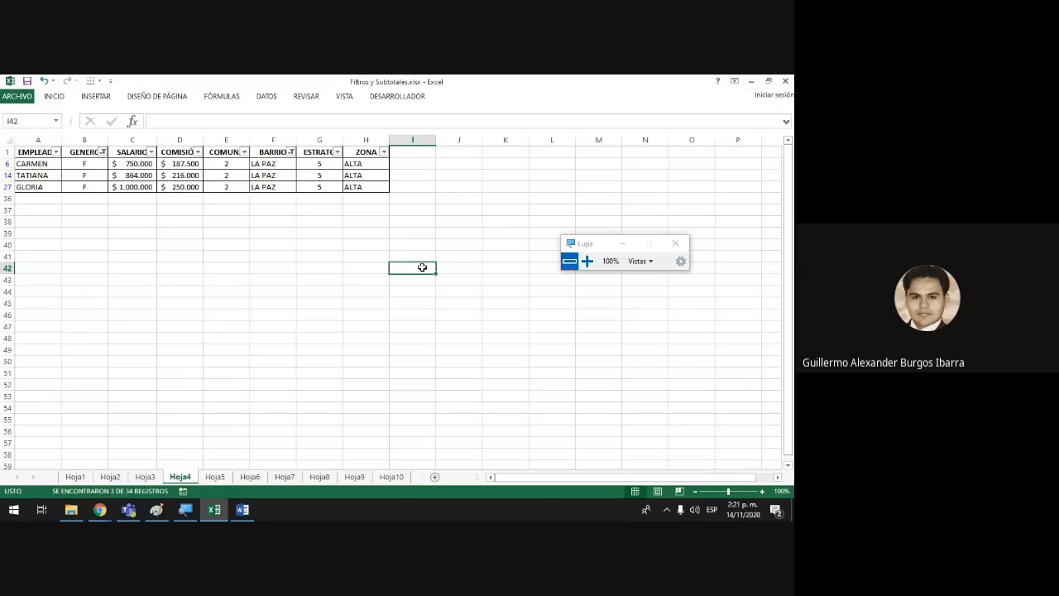
- Select cell J2 on Hoja5, and check the Google Meet call before returning to the Excel workbook
click(214, 478)
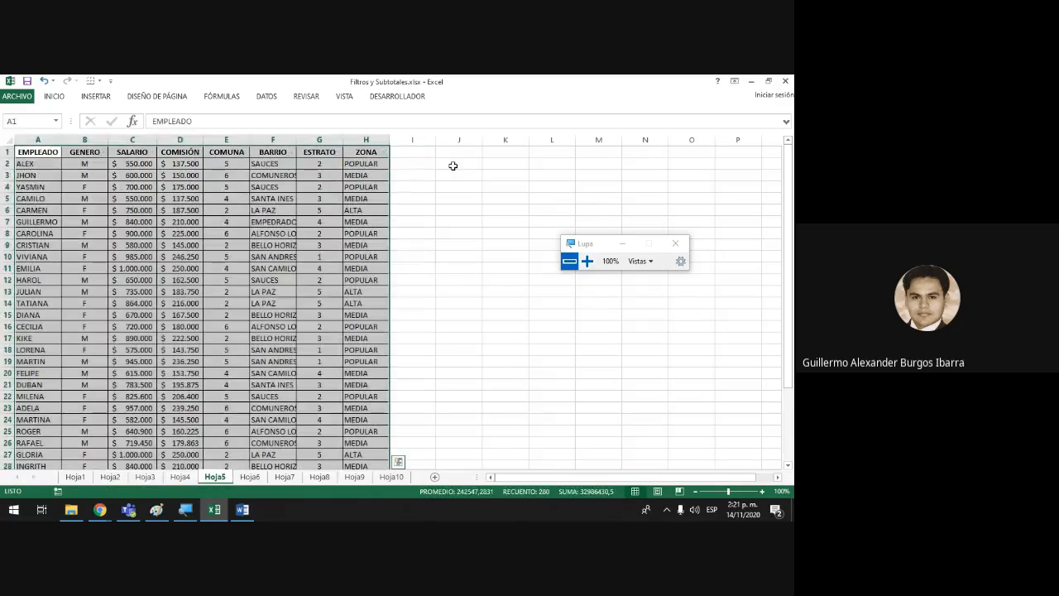
click(454, 166)
mouse_move(99, 509)
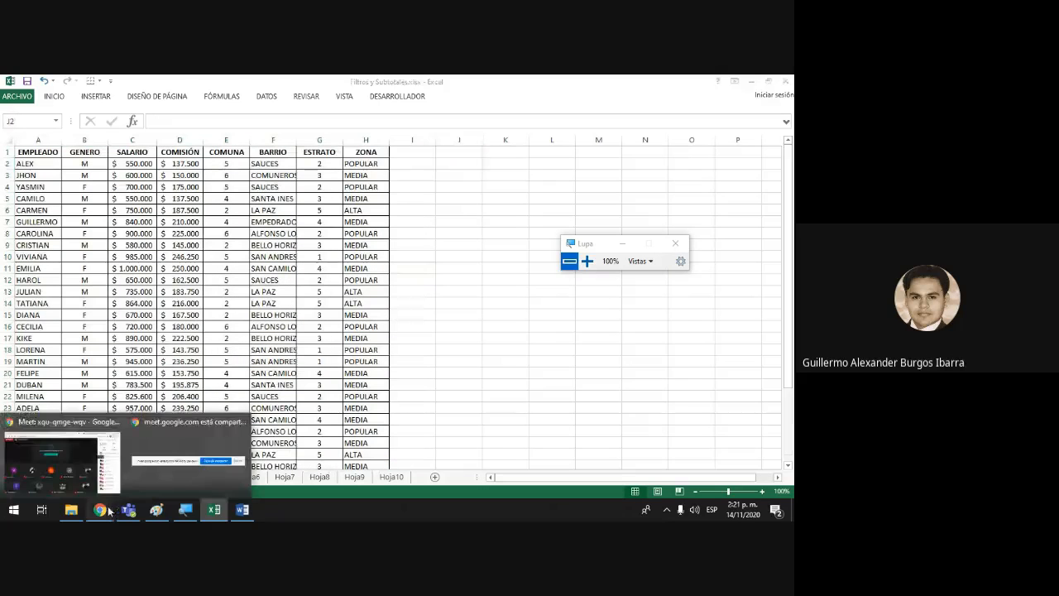
click(66, 460)
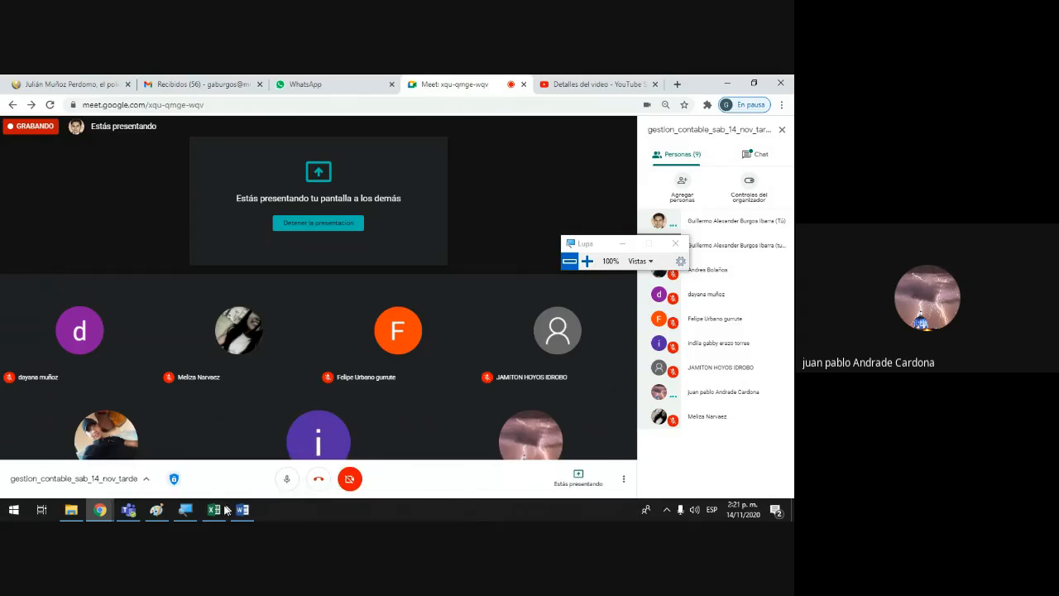
mouse_move(224, 512)
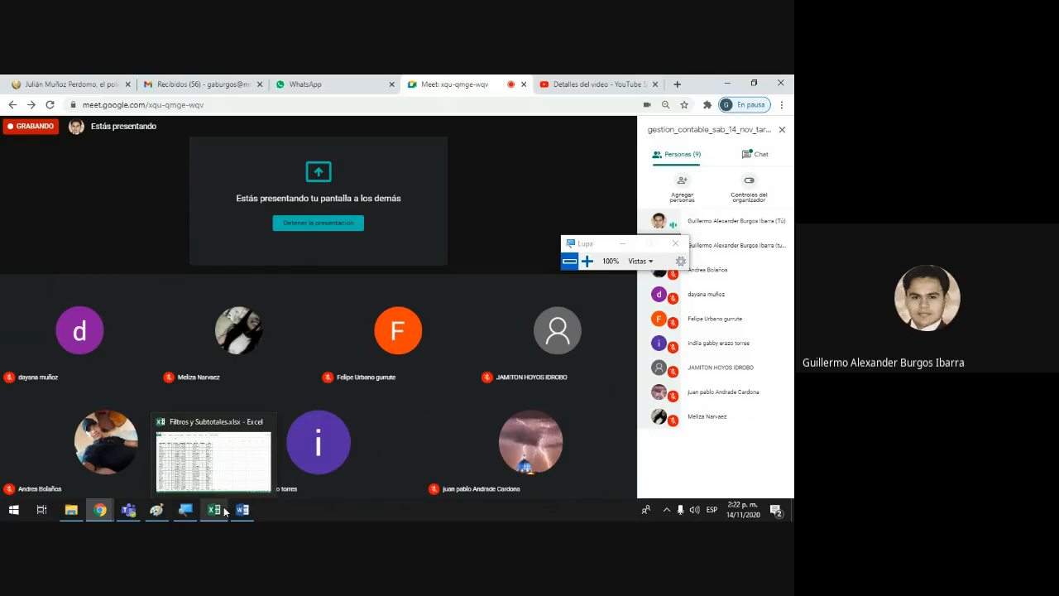
click(214, 512)
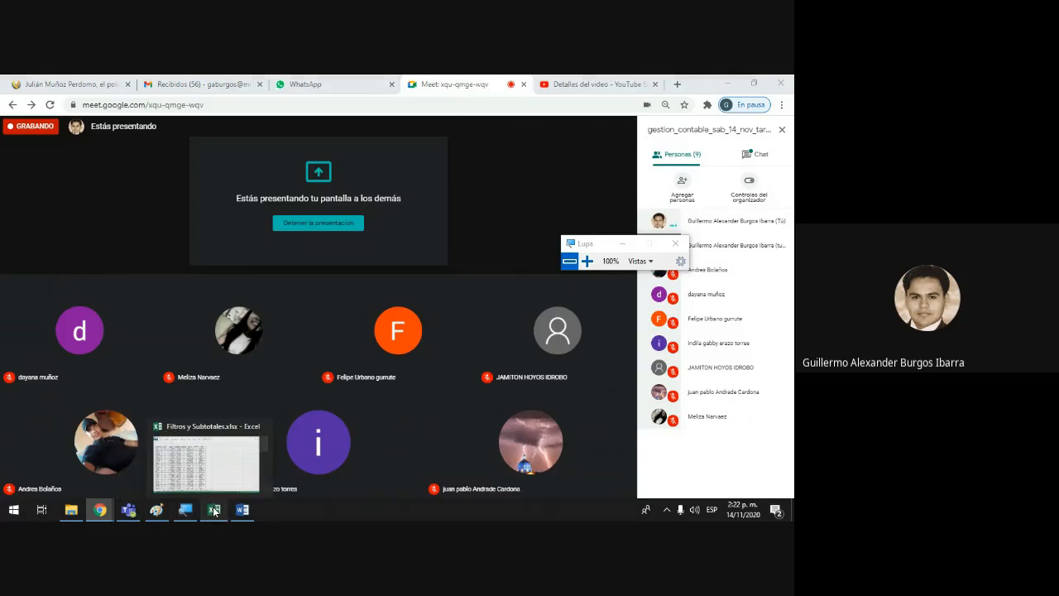
- Enter the bold heading "3. empleados que ganan entre 500000 y 600000 de salario" in cell J2 of Hoja5 in the Excel workbook
click(213, 510)
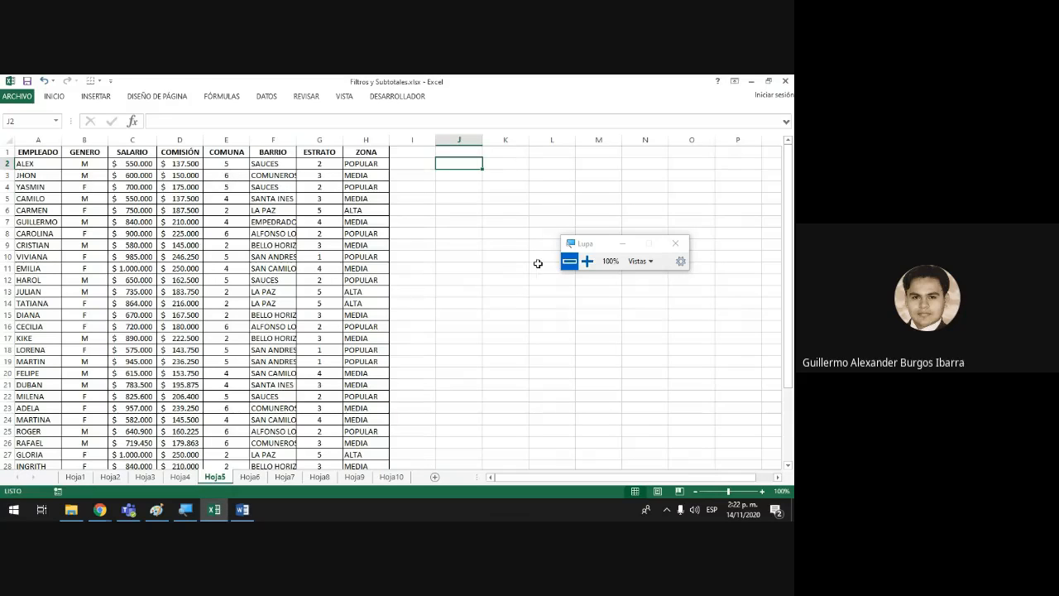
text(3:)
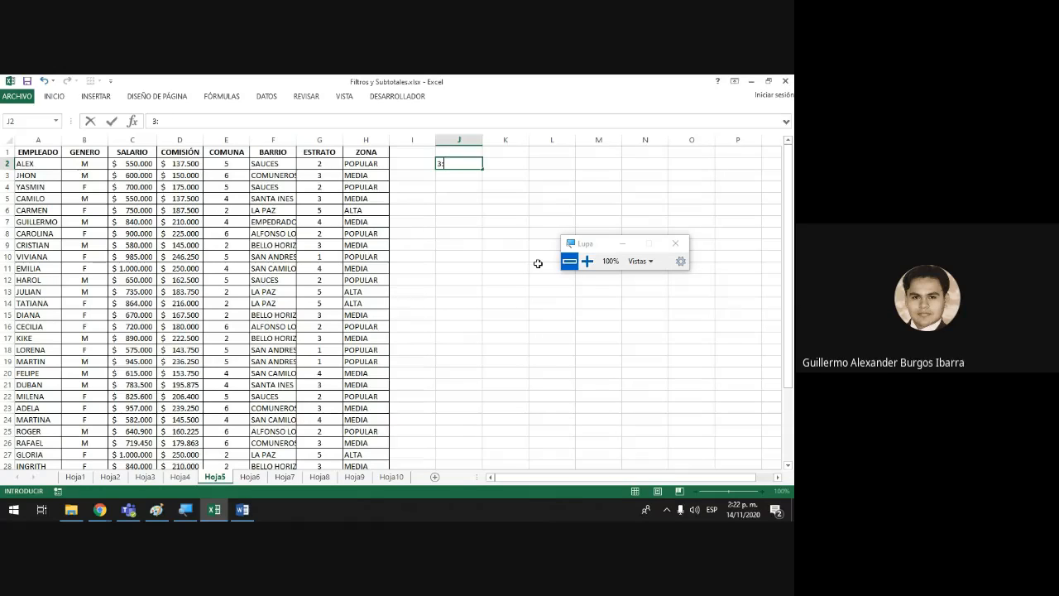
text(empleados que gan)
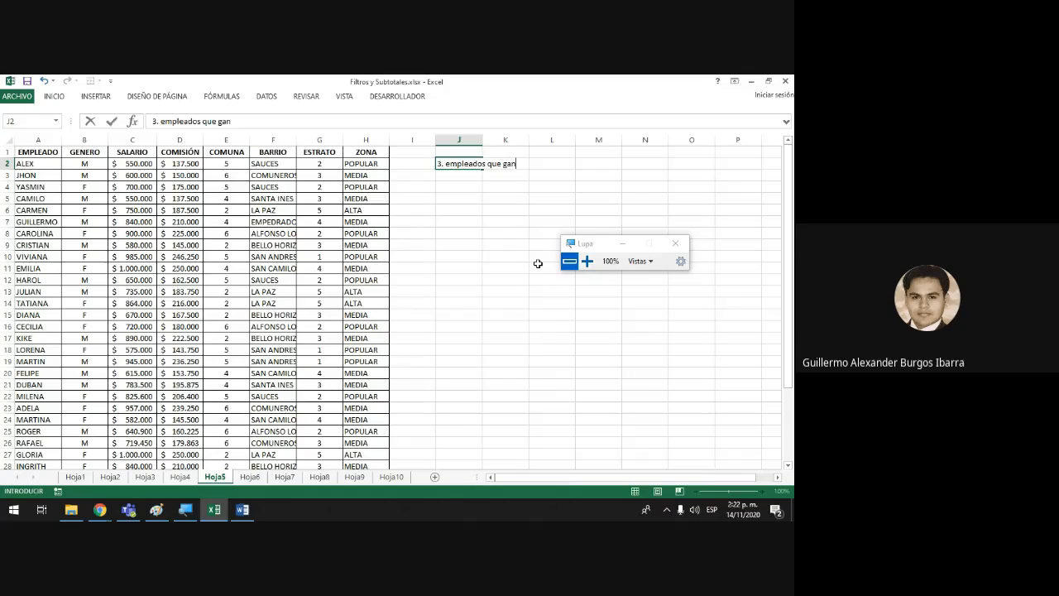
text(ane)
text(entre)
text(500)
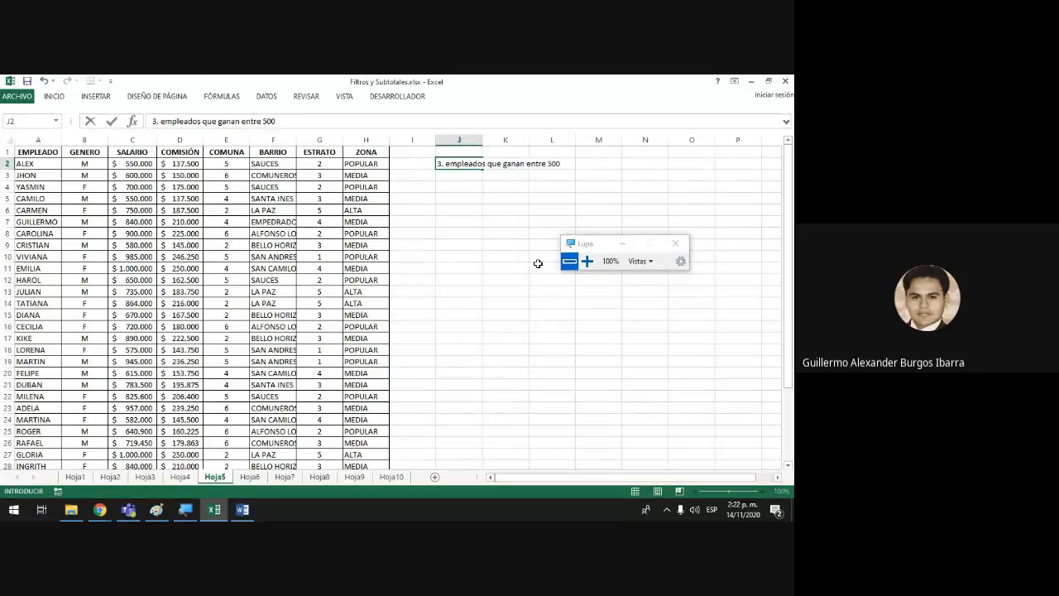
text(000 y 600000 d)
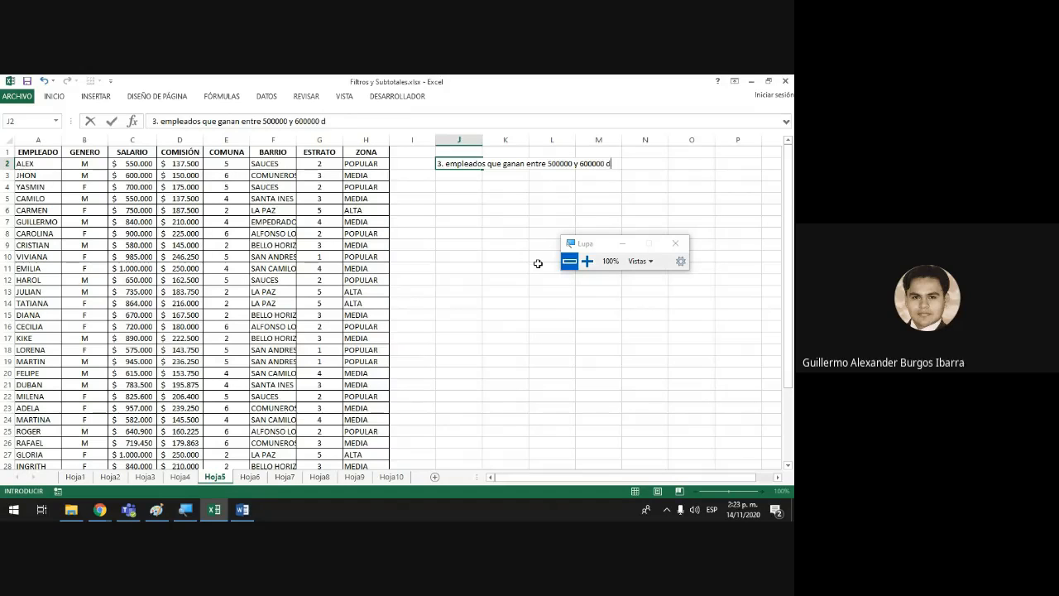
text(e salario)
key(Return)
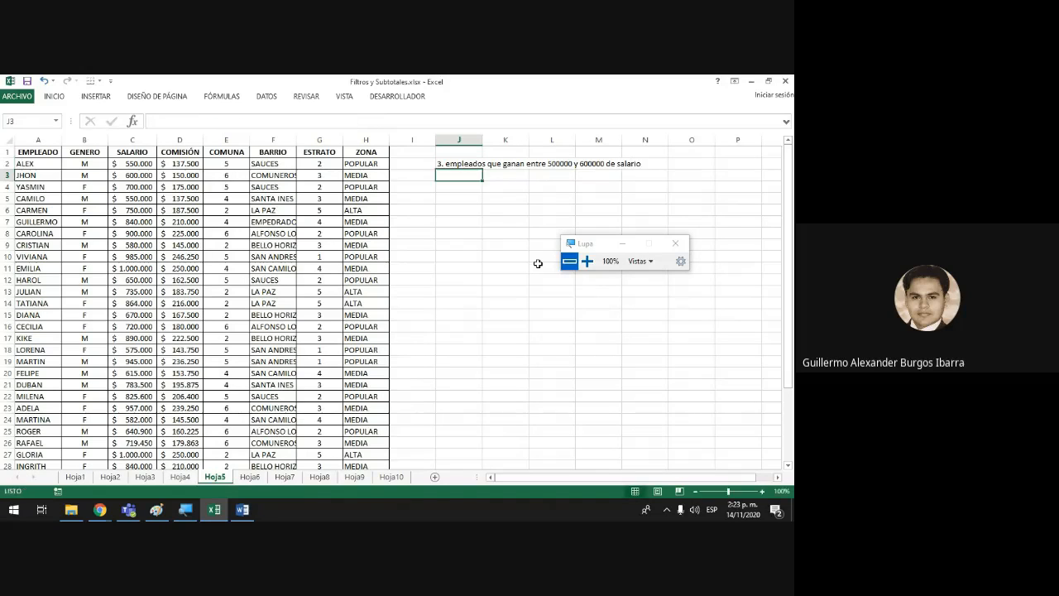
key(Up)
key(ctrl+n)
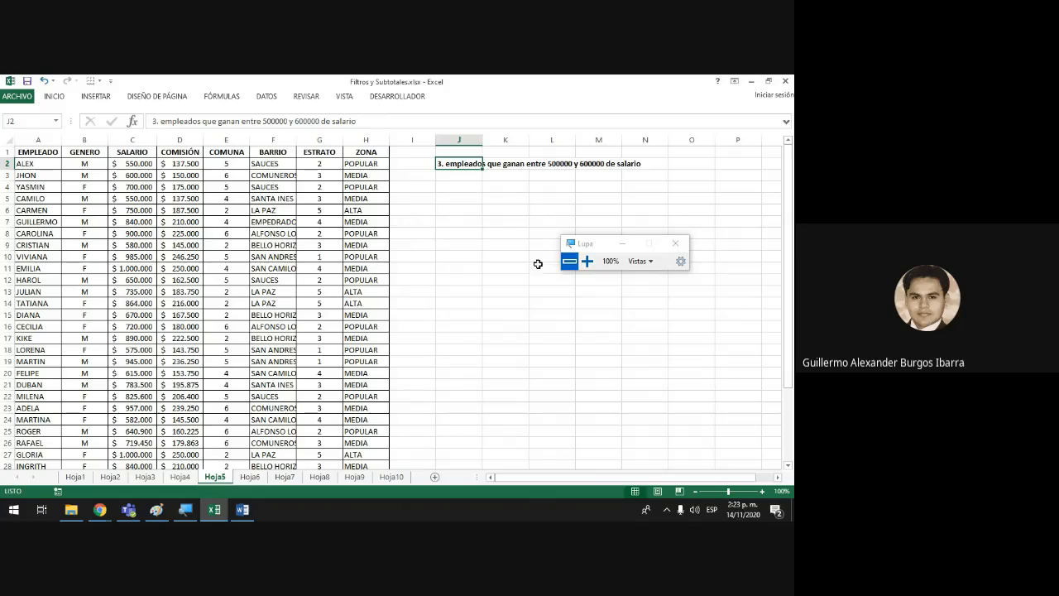
- Add automatic filters to the employee table's header row, from EMPLEADO to ZONA
drag(32, 152, 364, 149)
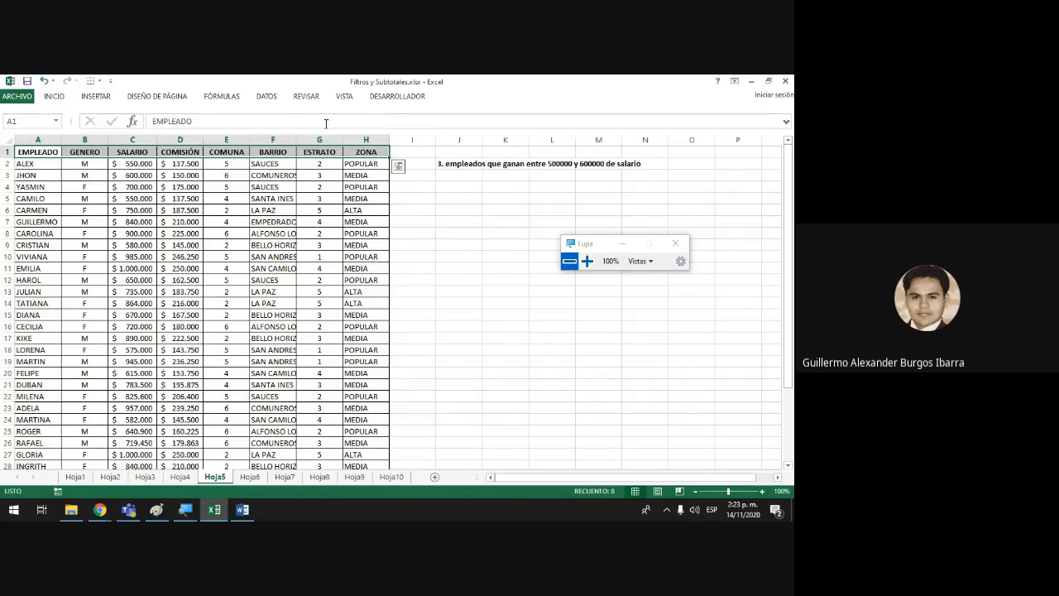
click(267, 96)
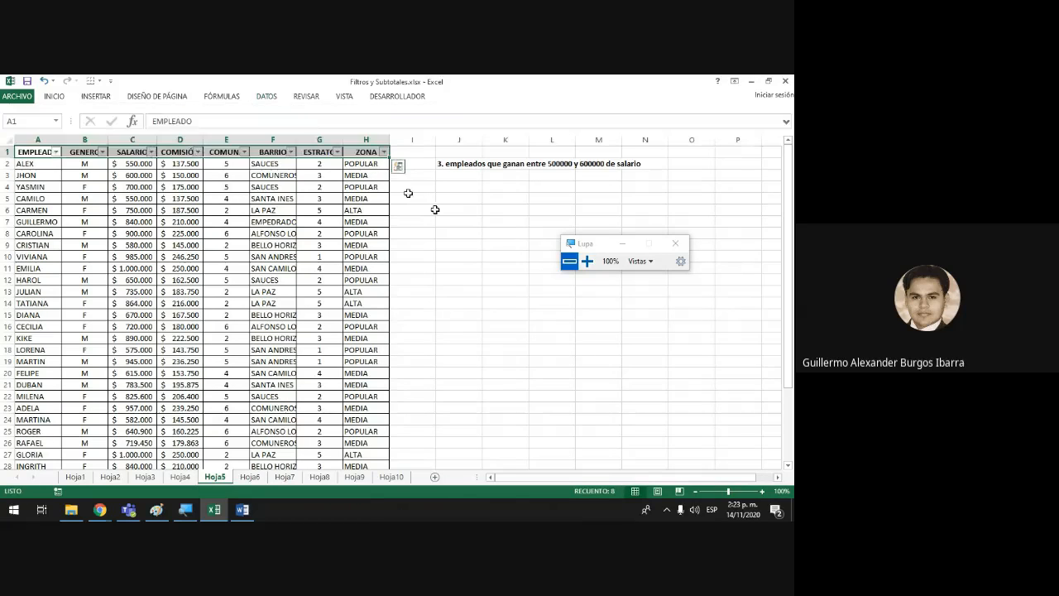
key(ctrl+shift+l)
click(506, 257)
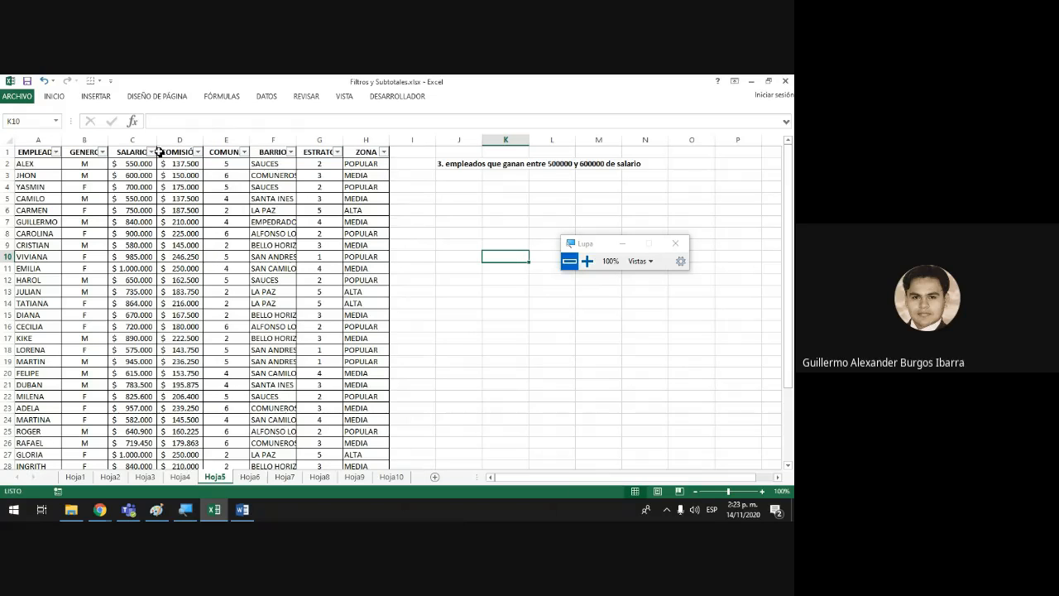
- Enlarge the screen to 200% and open the Entre number filter for the SALARIO column
click(587, 261)
click(586, 262)
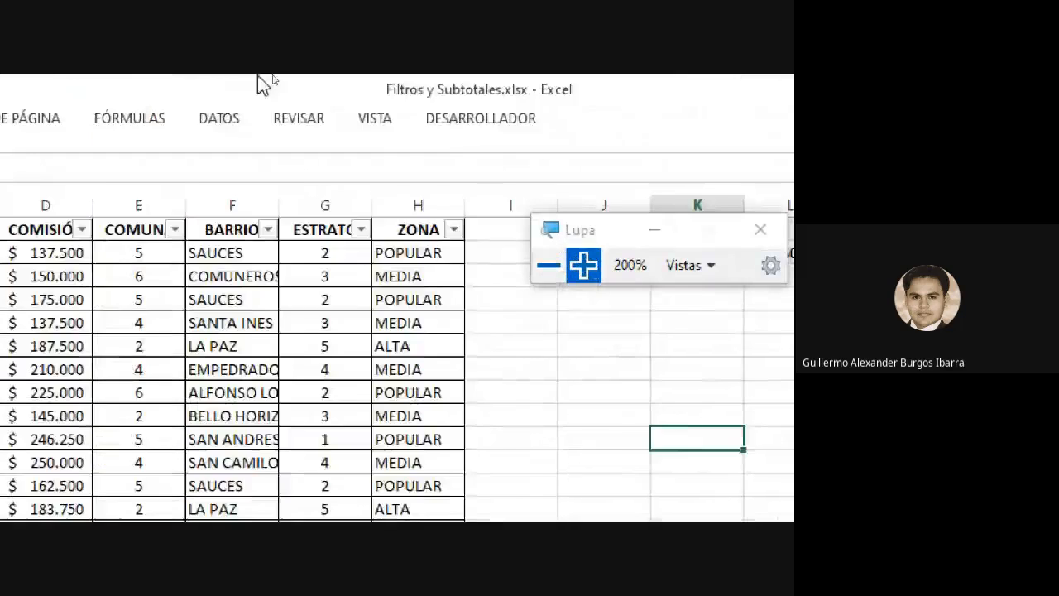
click(146, 157)
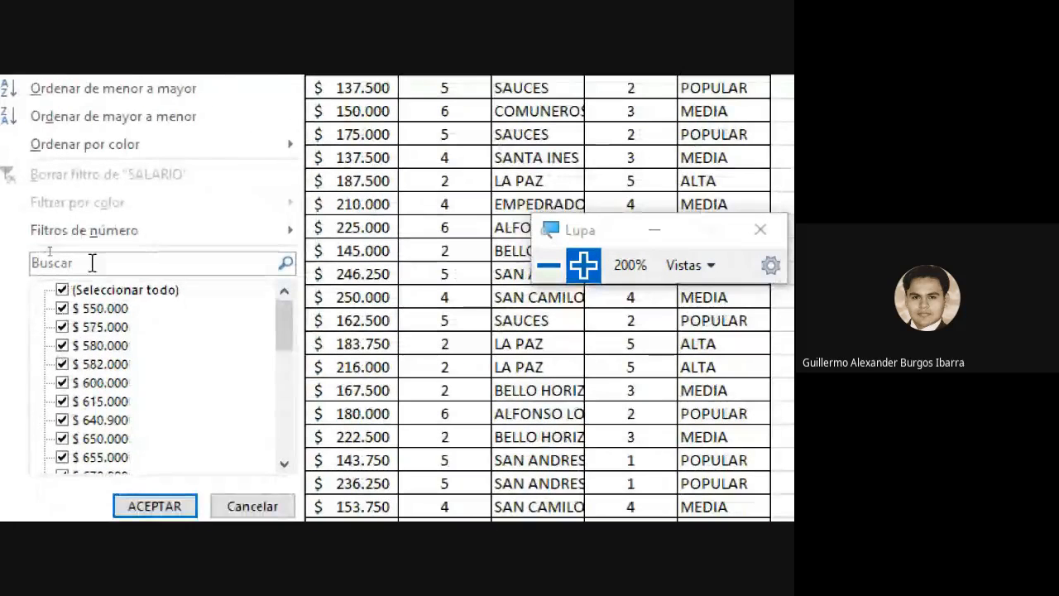
drag(295, 317, 286, 456)
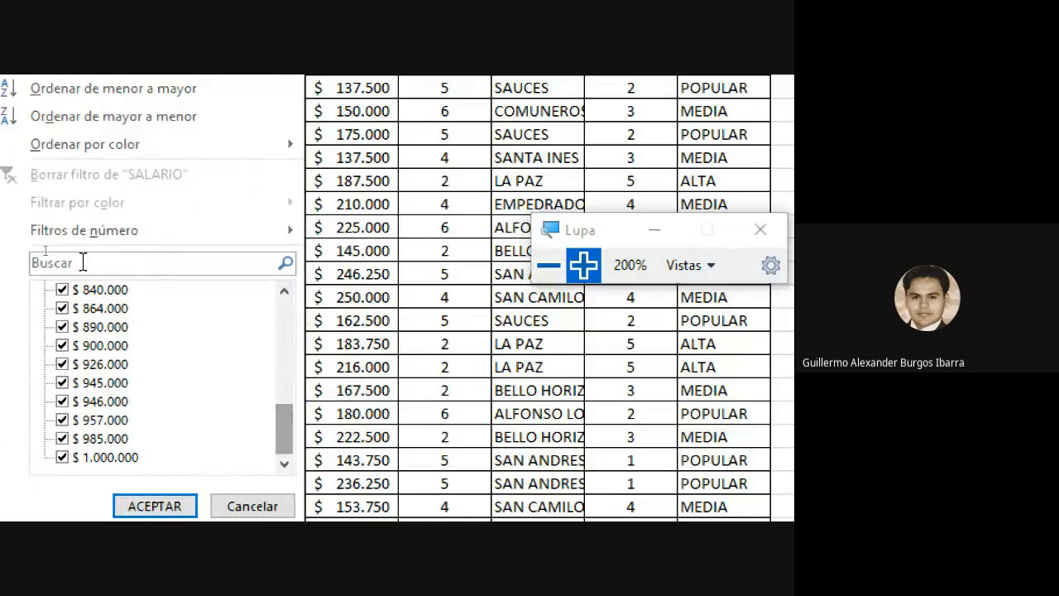
mouse_move(76, 246)
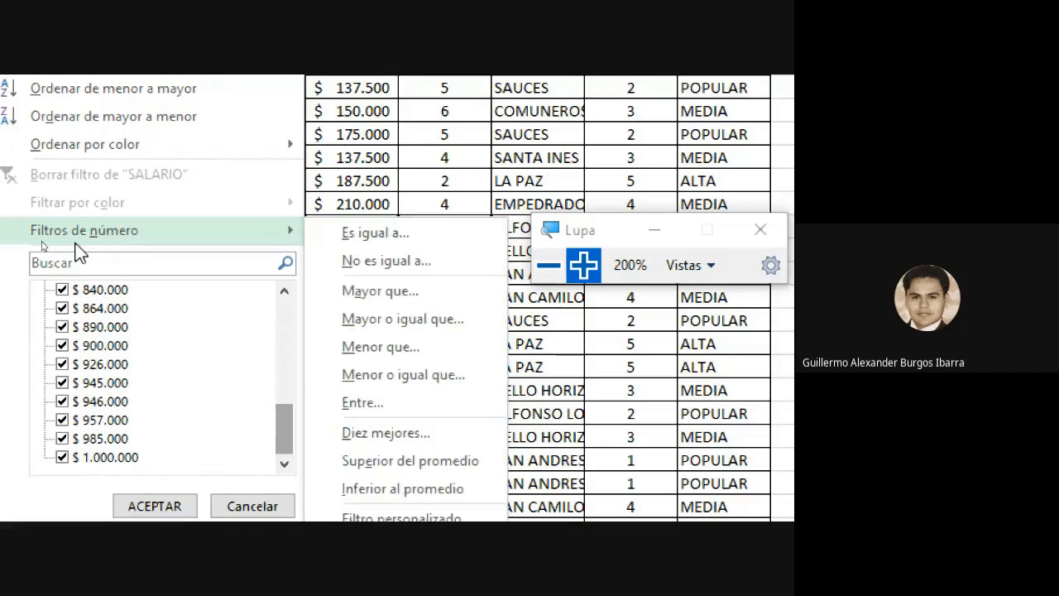
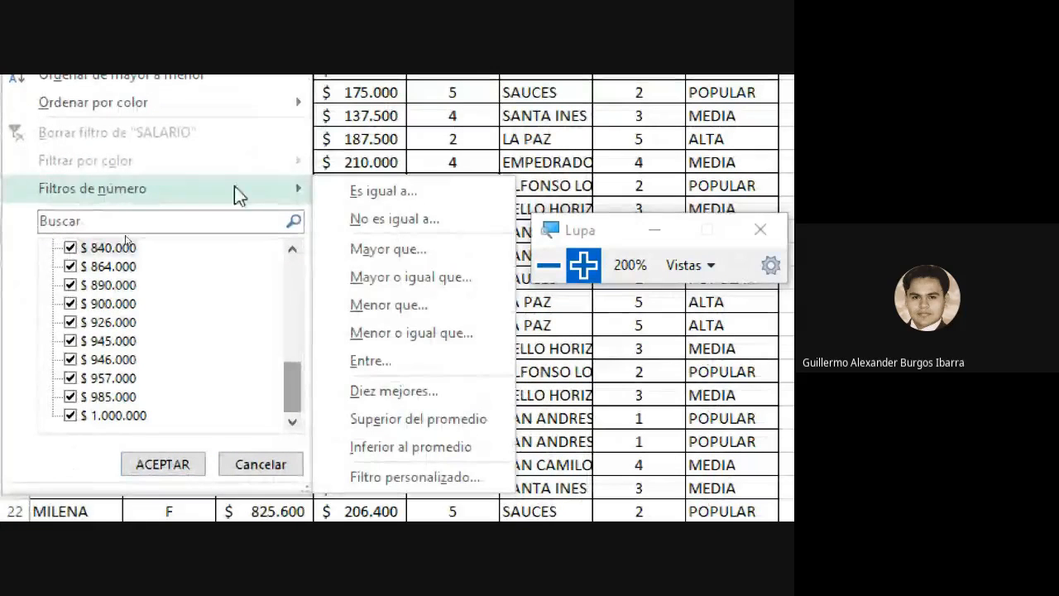
click(395, 363)
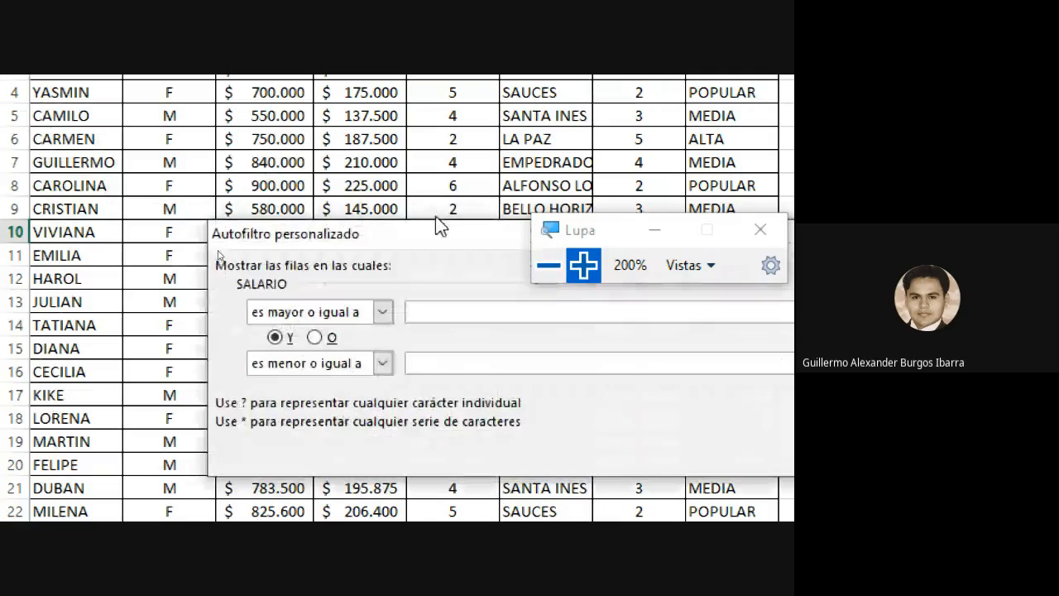
- Filter SALARIO to values greater than or equal to 500000 and less than or equal to 600000
drag(436, 237, 414, 158)
click(653, 232)
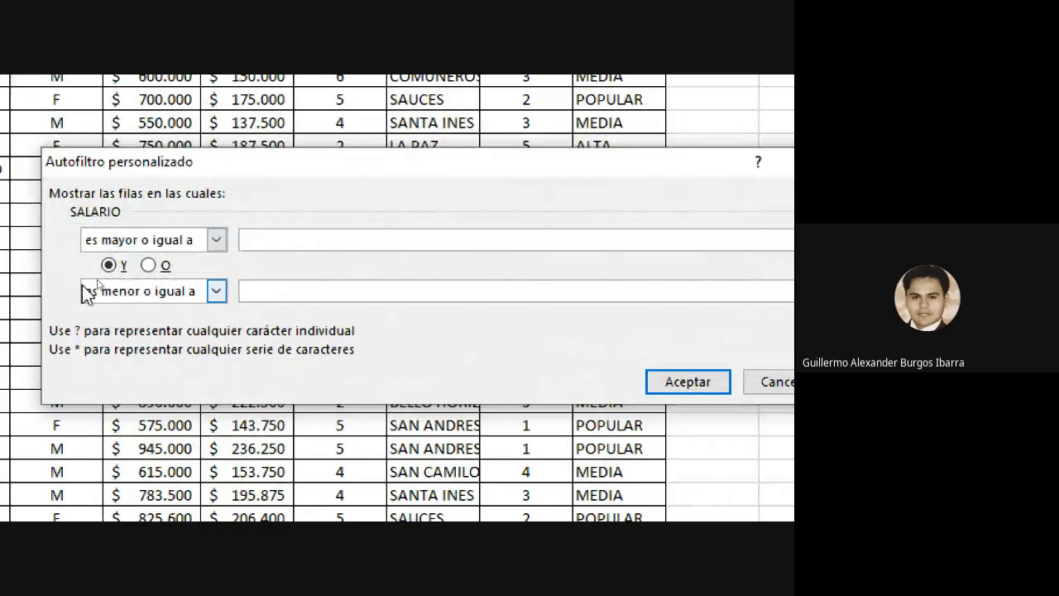
click(272, 236)
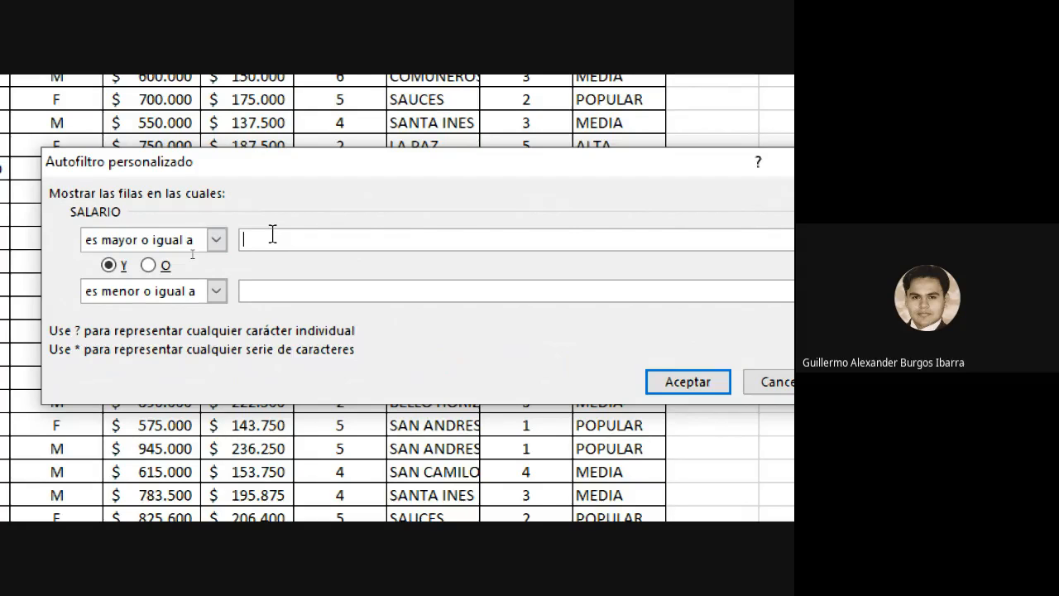
text(500000)
click(251, 294)
text(600000)
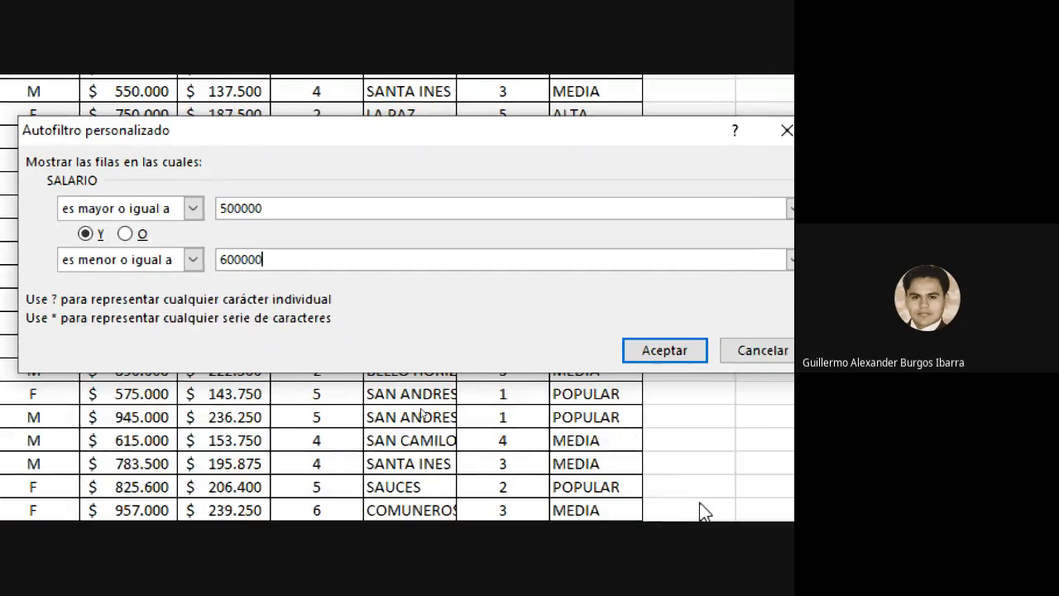
click(666, 347)
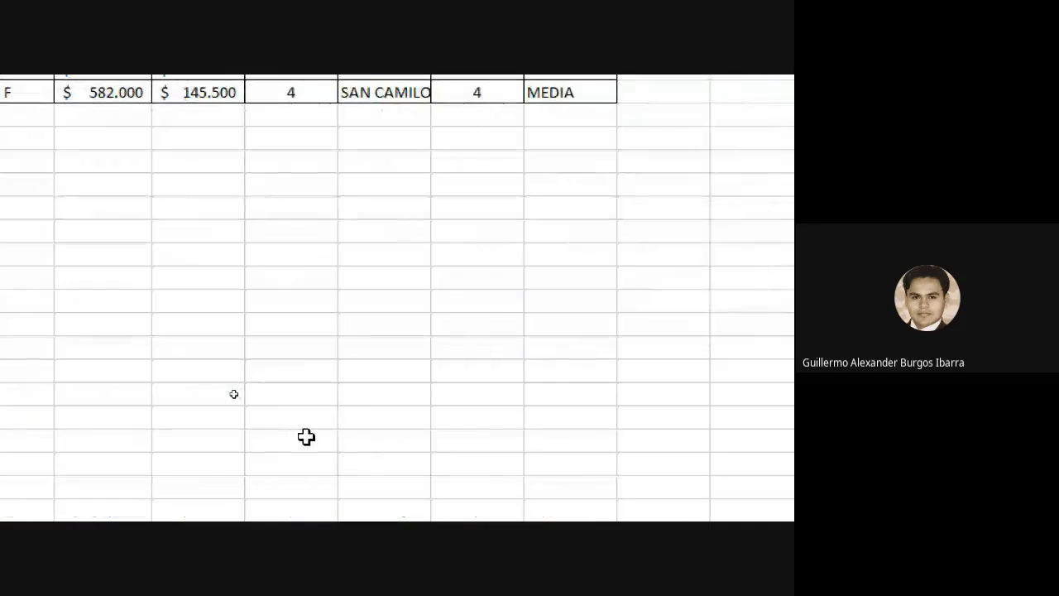
- Return the magnification to 100% and fit the BARRIO column width to its contents
double_click(307, 437)
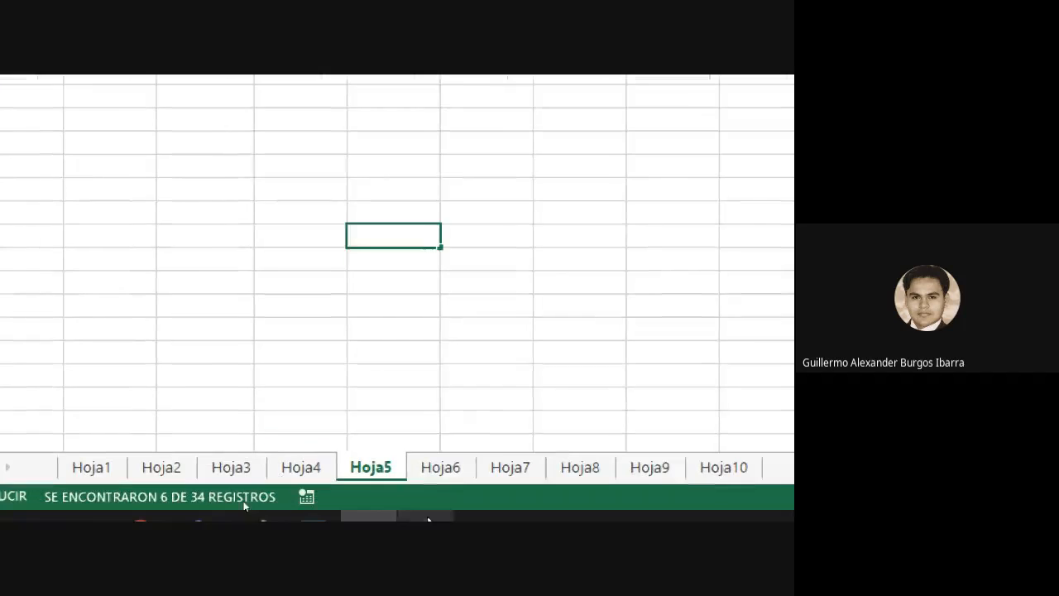
click(305, 495)
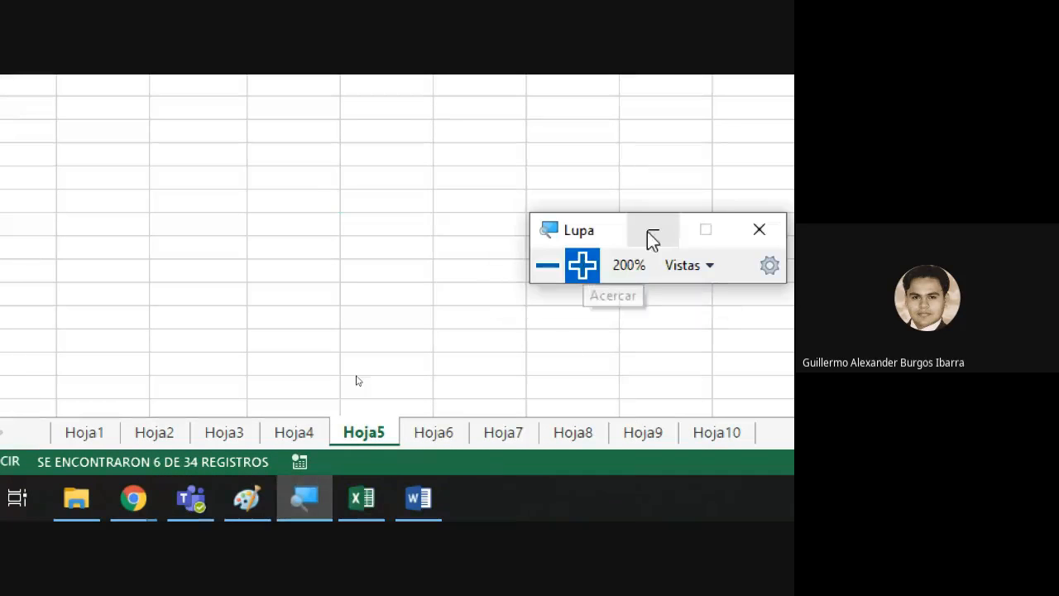
click(547, 266)
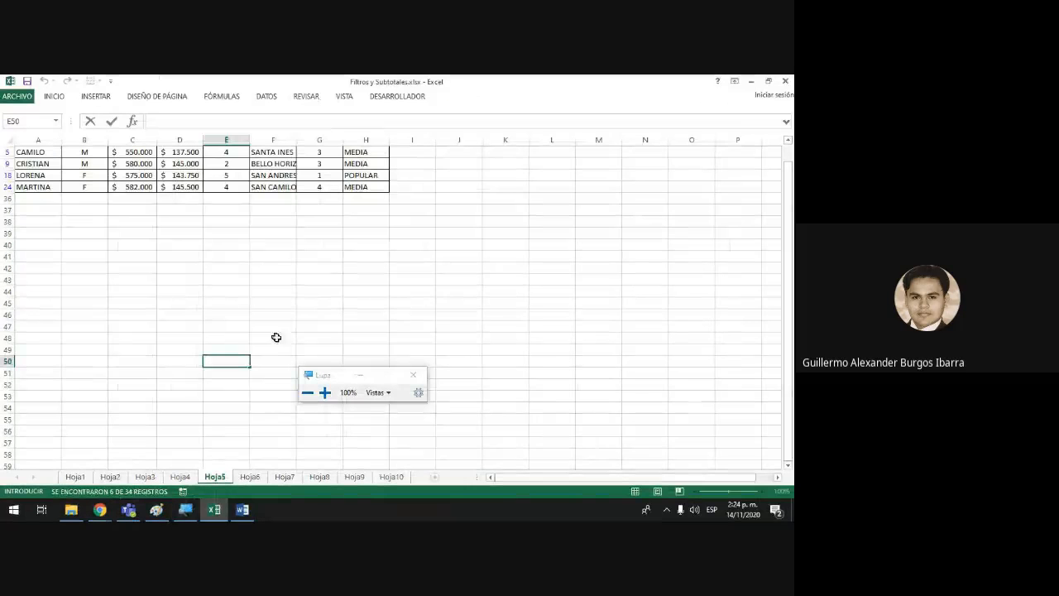
click(289, 139)
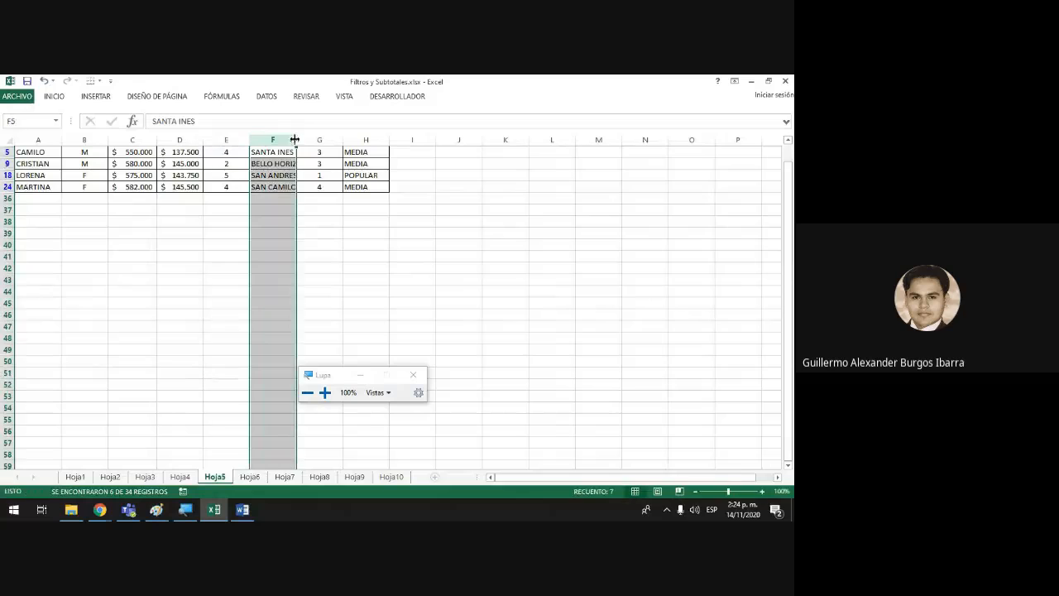
double_click(295, 137)
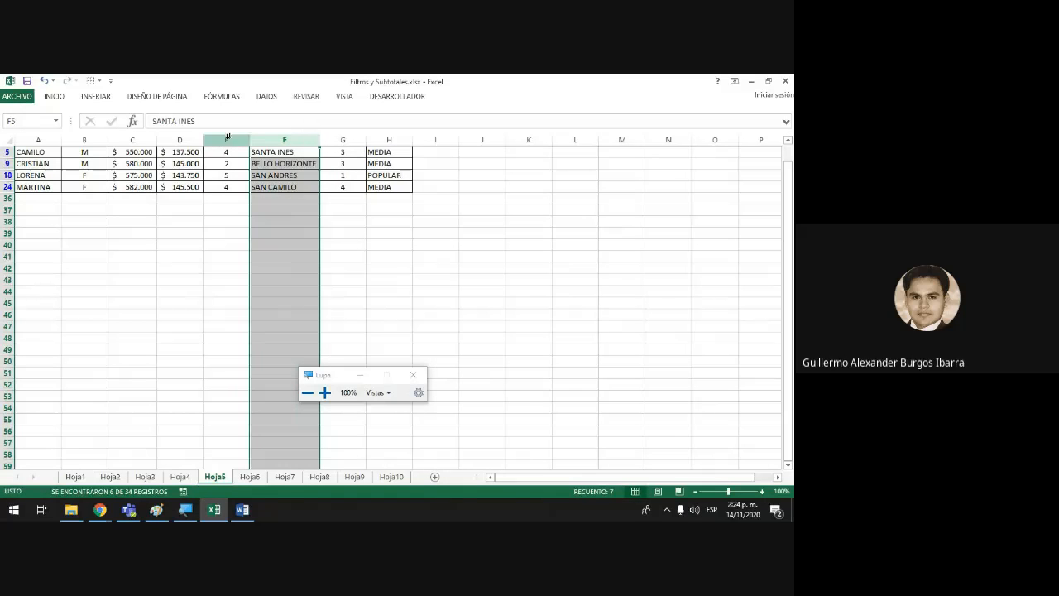
- Check the salaries and names of the filtered employees against the heading's salary range
click(140, 152)
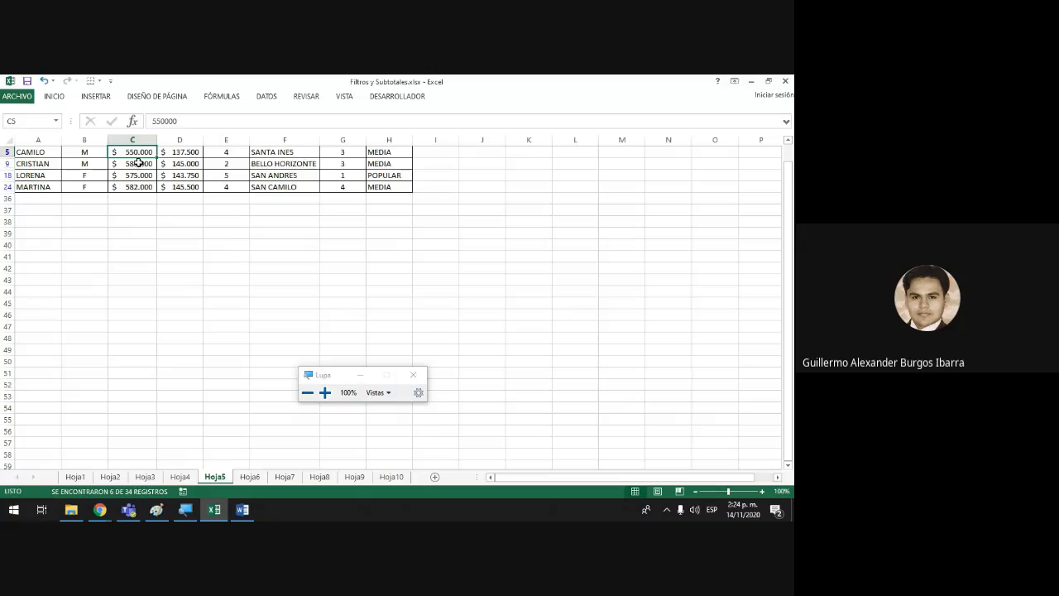
drag(49, 152, 46, 187)
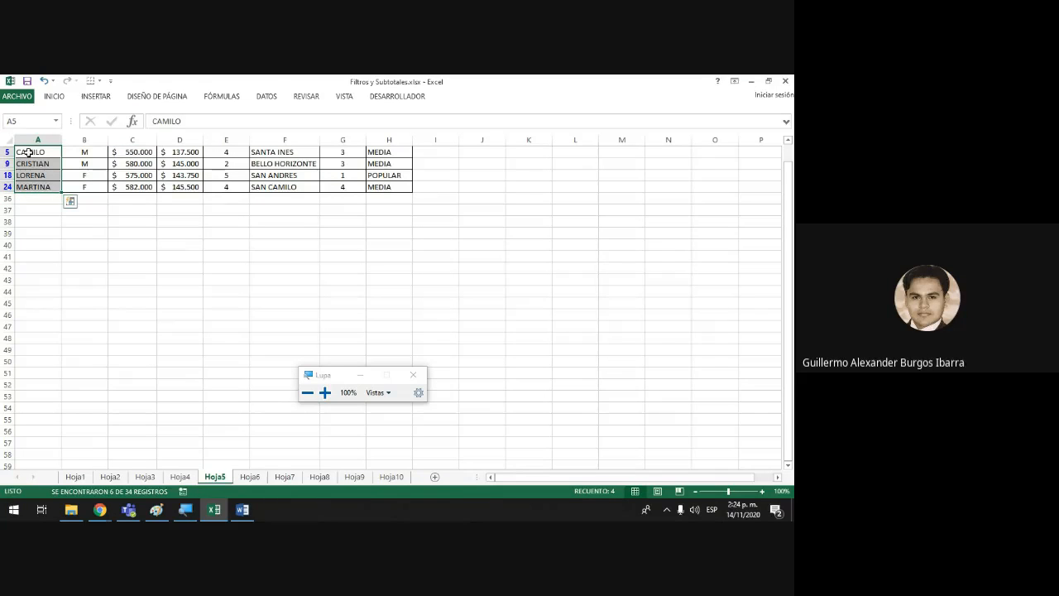
right_click(29, 152)
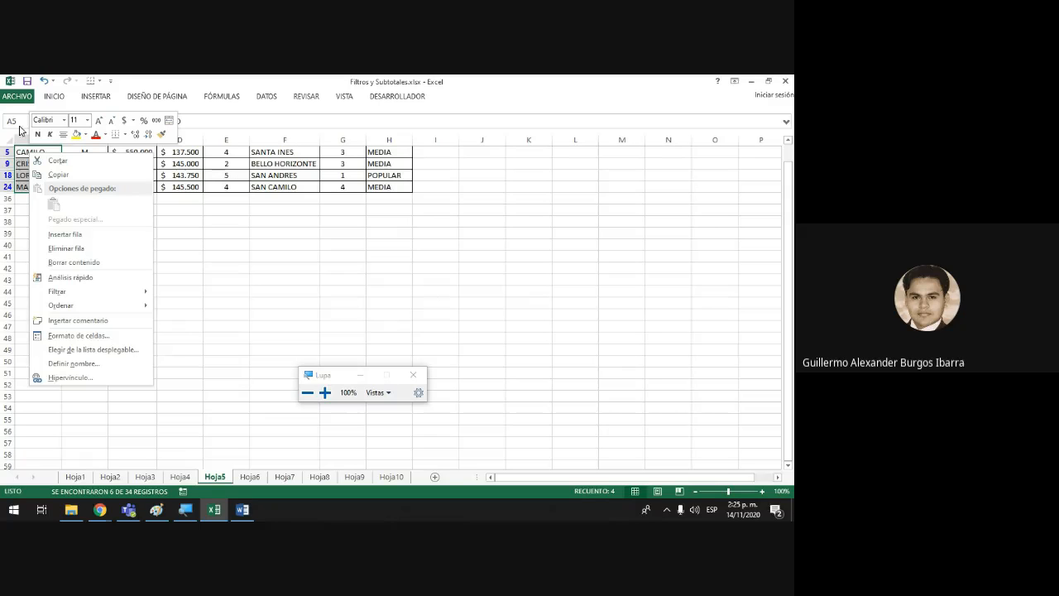
click(352, 257)
scroll(353, 257, up, 1)
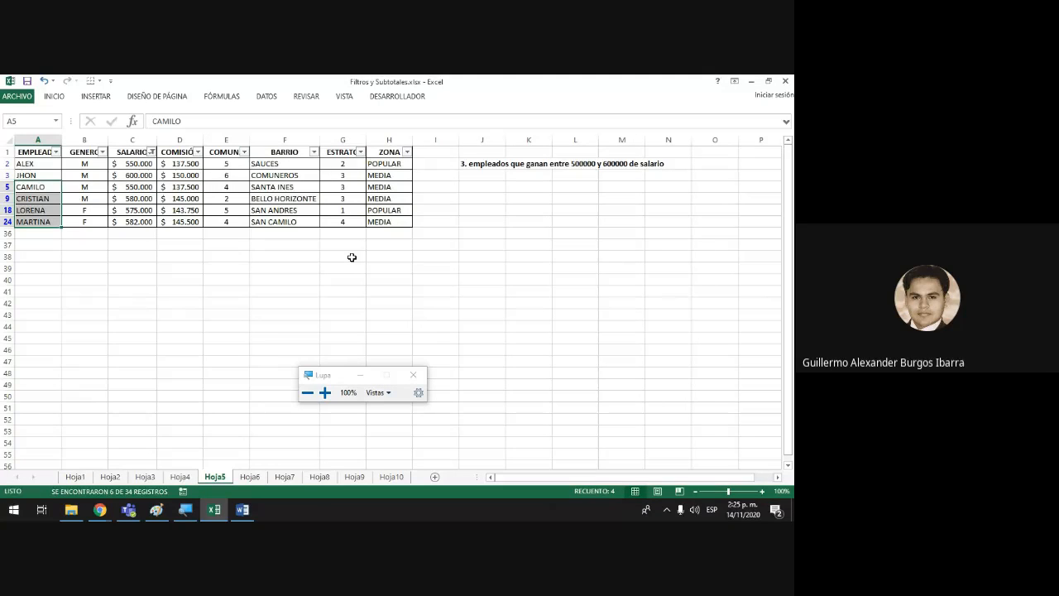
- Review the numbered advanced filter exercises on Hoja1 and return to Hoja5
click(75, 477)
scroll(467, 305, down, 7)
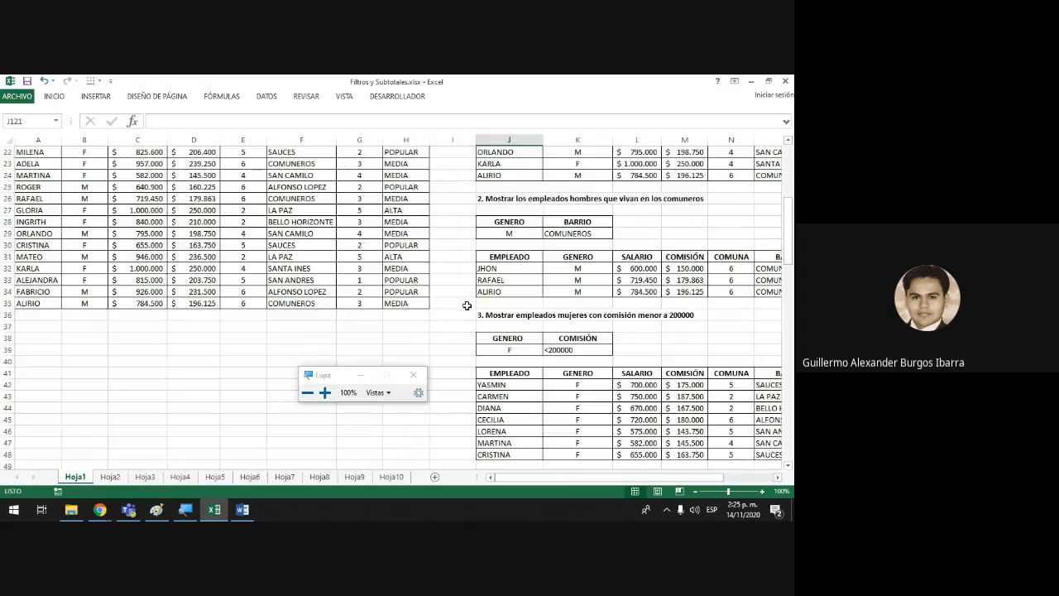
scroll(466, 305, down, 8)
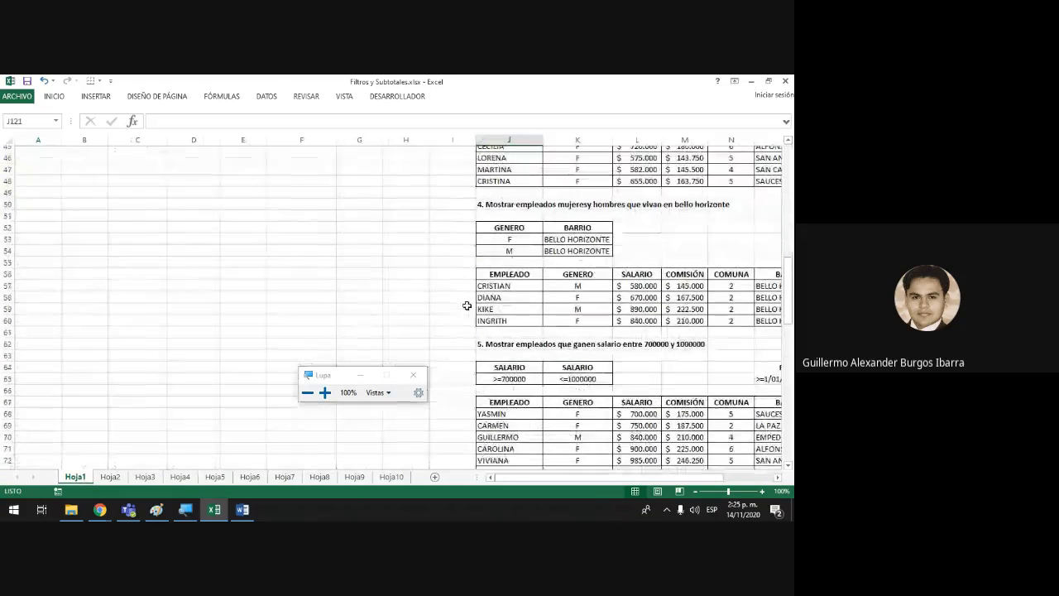
scroll(467, 305, down, 2)
scroll(467, 305, up, 6)
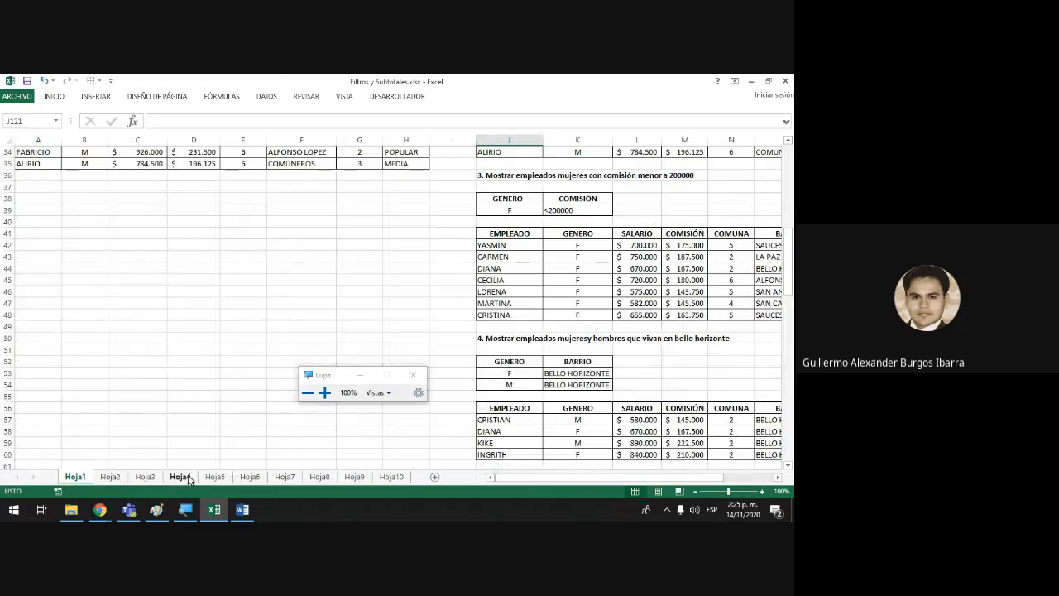
click(214, 477)
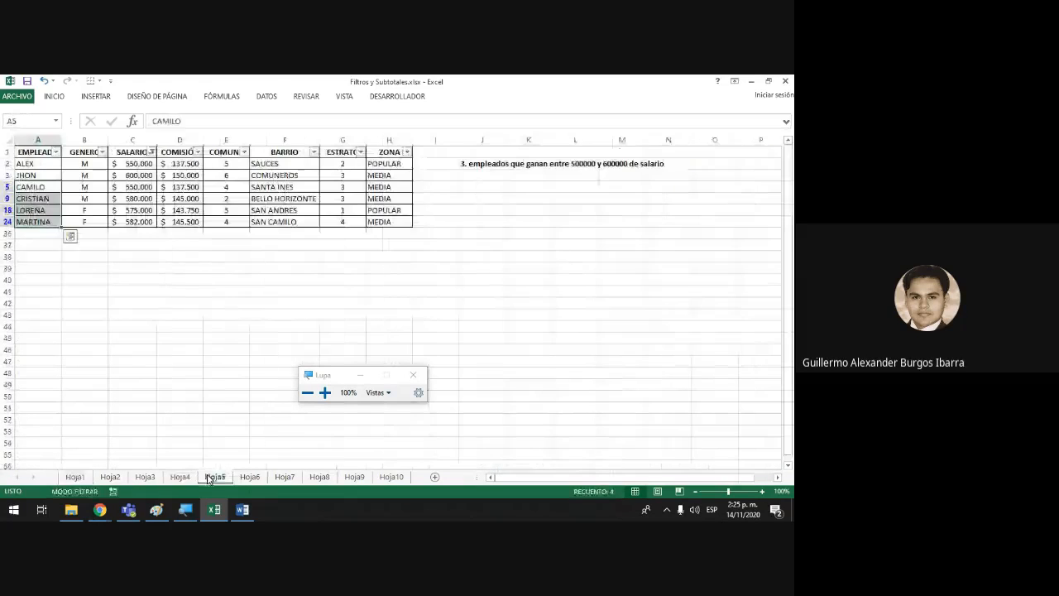
- On Hoja6, widen the BARRIO column and start a heading in cell J2 with "Mostrar e"
click(251, 478)
drag(296, 140, 312, 139)
click(471, 163)
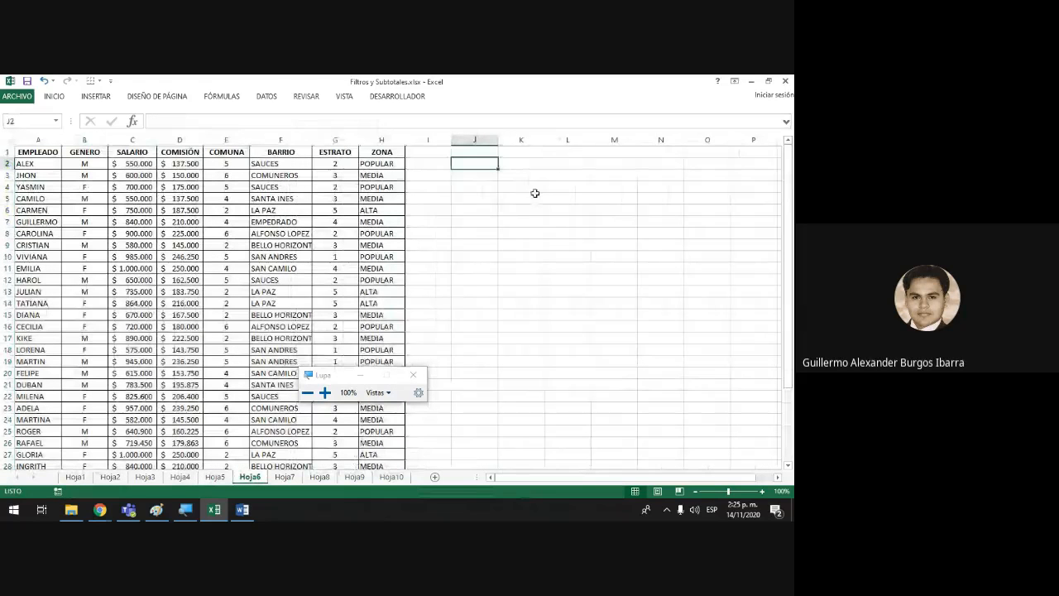
text(M)
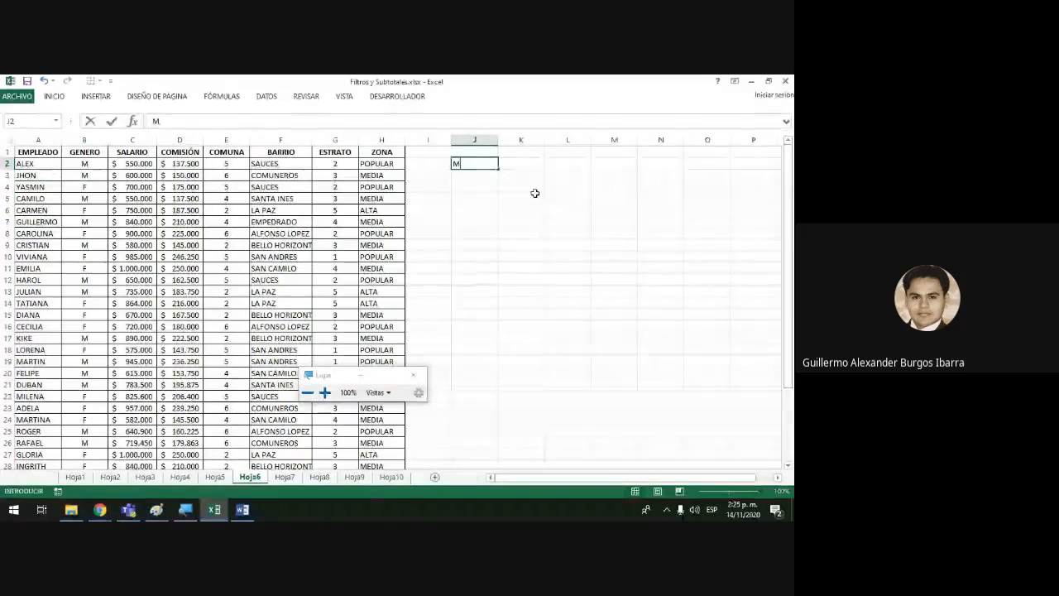
text(Ostrar e)
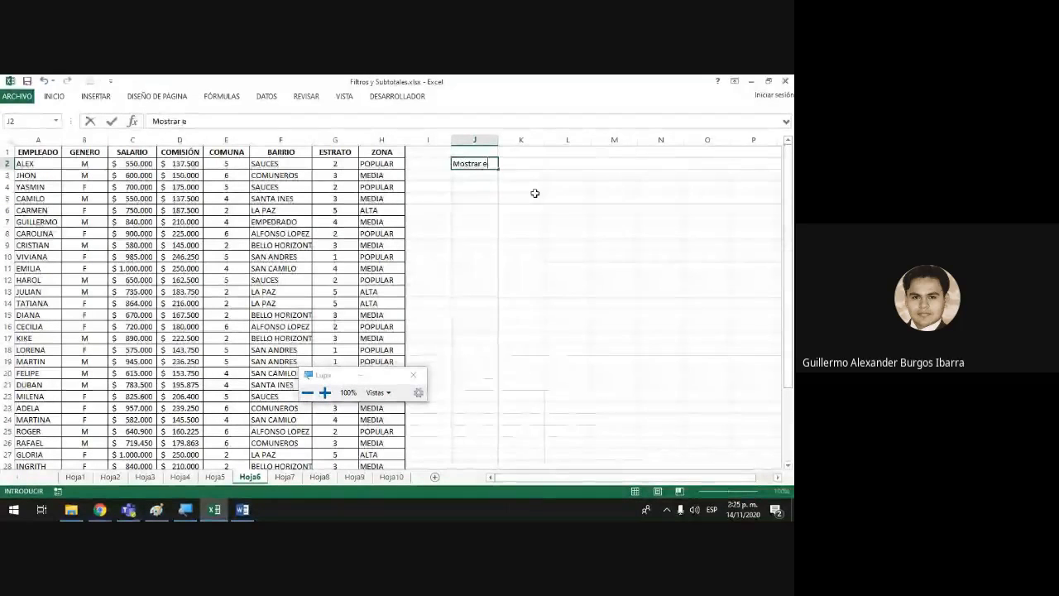
- Complete the heading in J2 so it reads "Mostrar empleados que el nombre termine con O"
text(mpleados)
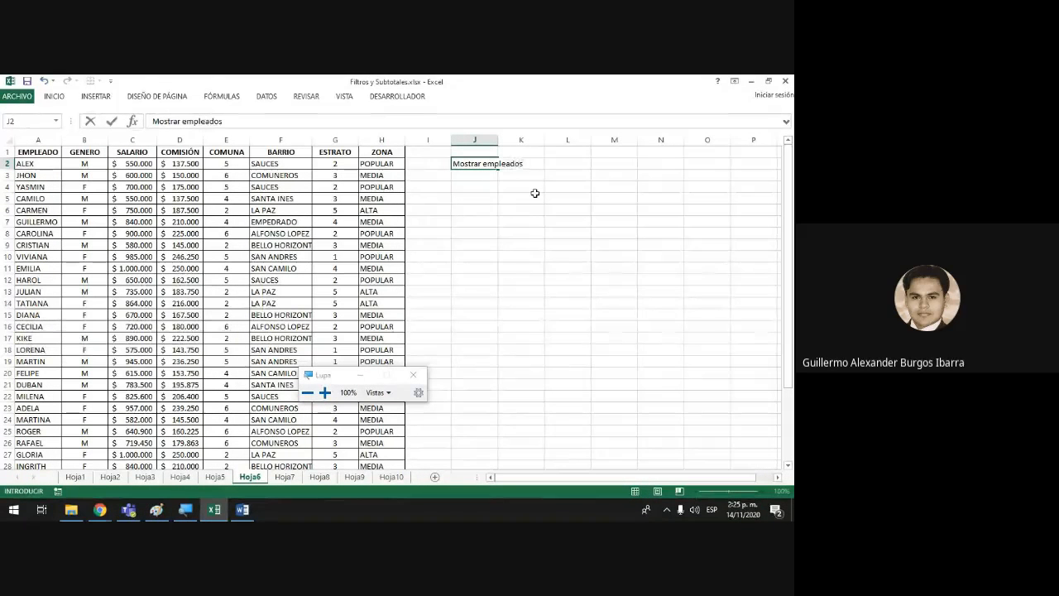
text( que el nombre)
text(te)
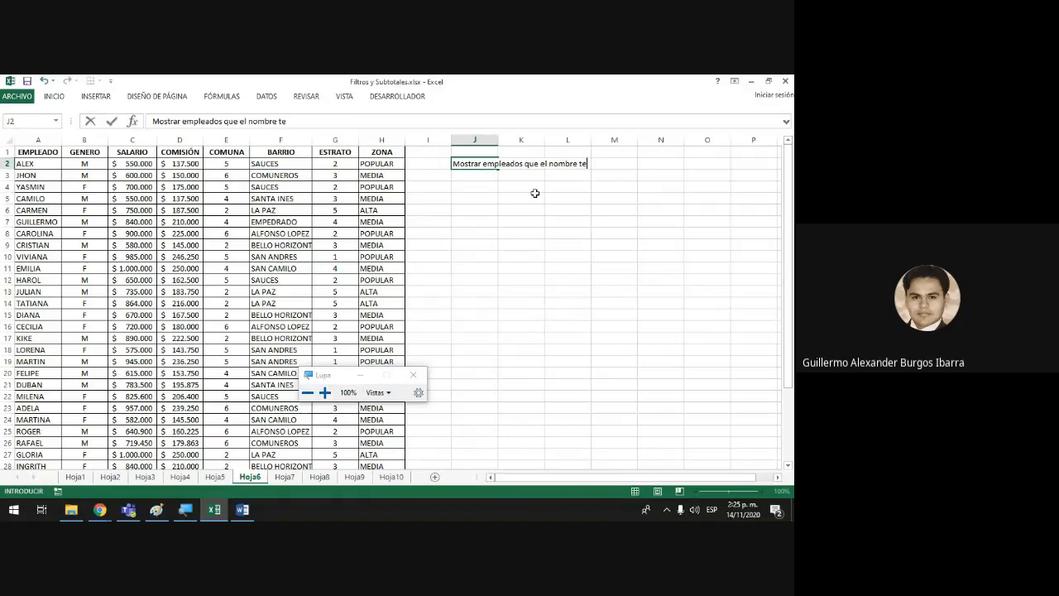
text(rmin)
key(BackSpace)
key(BackSpace)
text(min)
text(O)
key(Return)
- Make the heading text in J2 bold
key(Up)
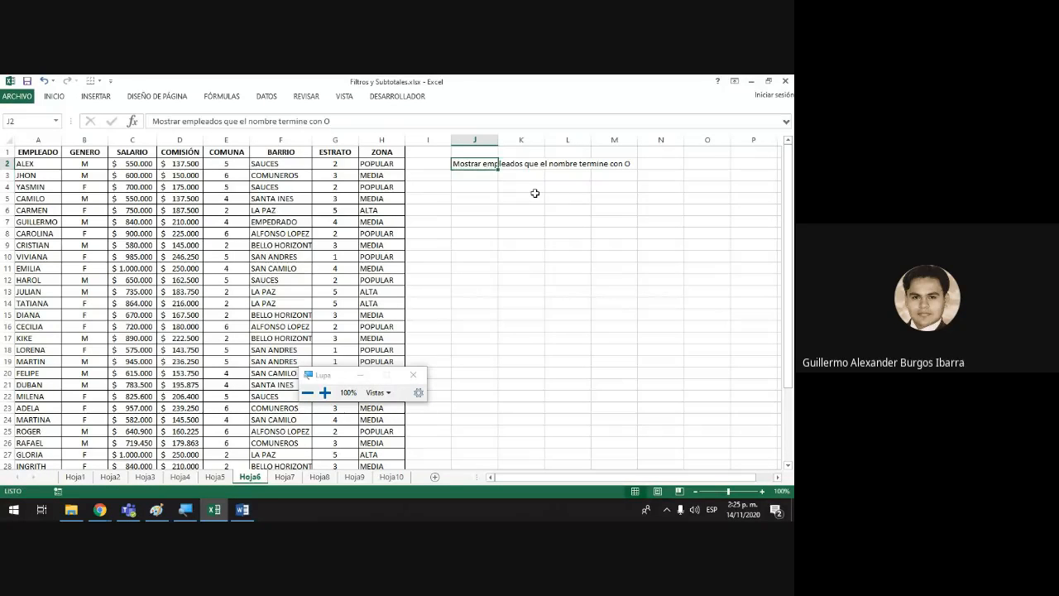
key(ctrl+n)
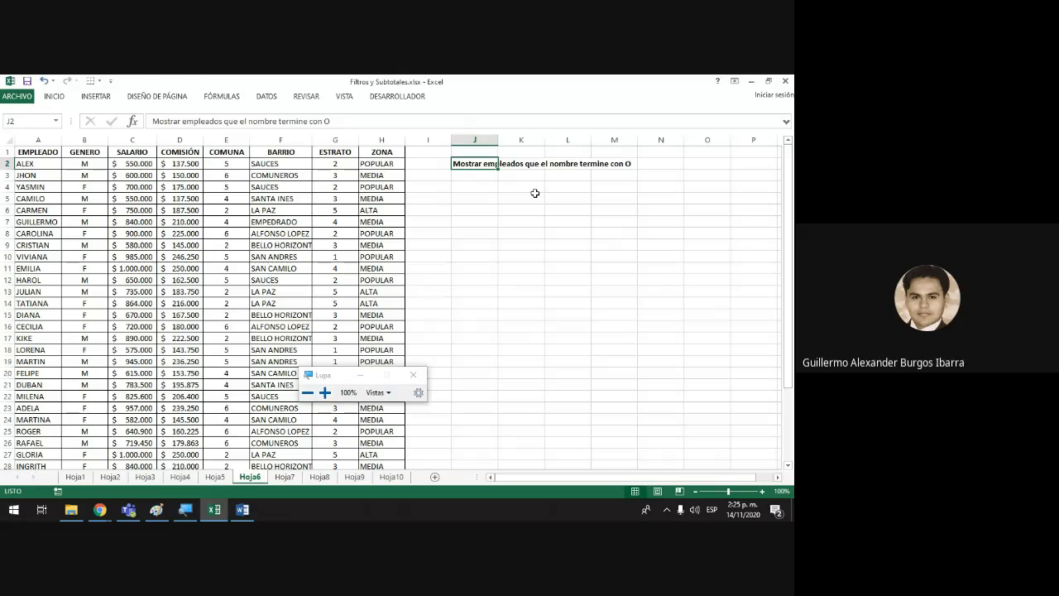
key(Down)
key(Down)
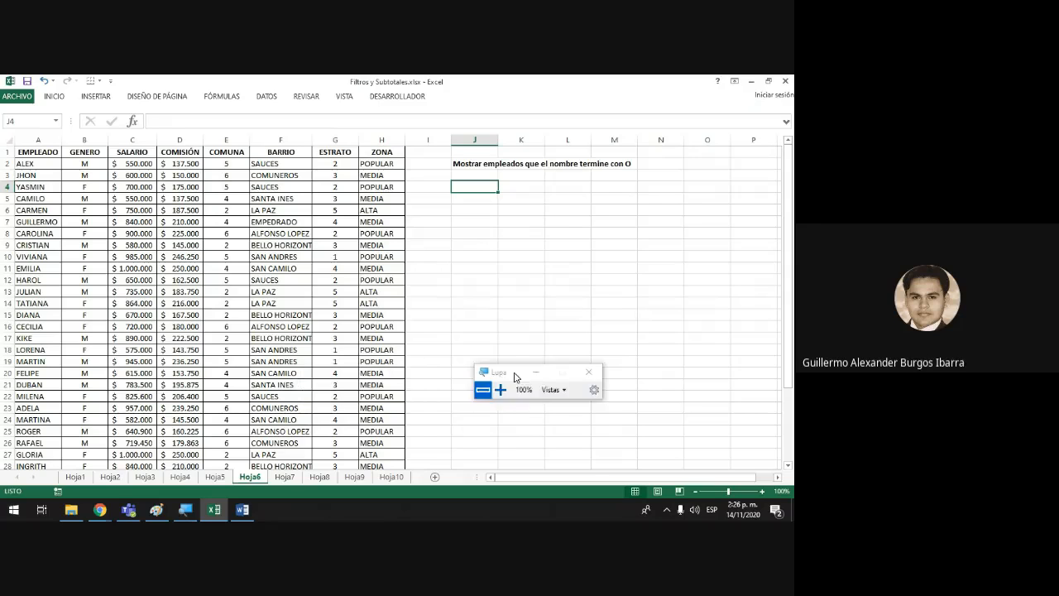
- Add filter controls to the header row A1:H1 on Hoja6 and widen the EMPLEADO column
drag(342, 377, 537, 373)
drag(378, 153, 3, 135)
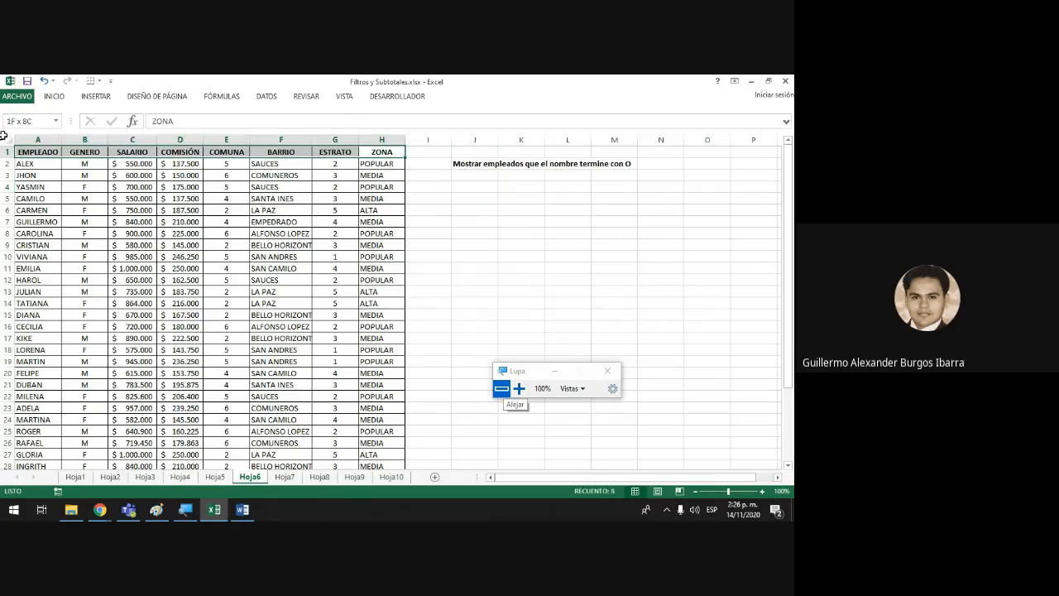
click(267, 96)
click(298, 124)
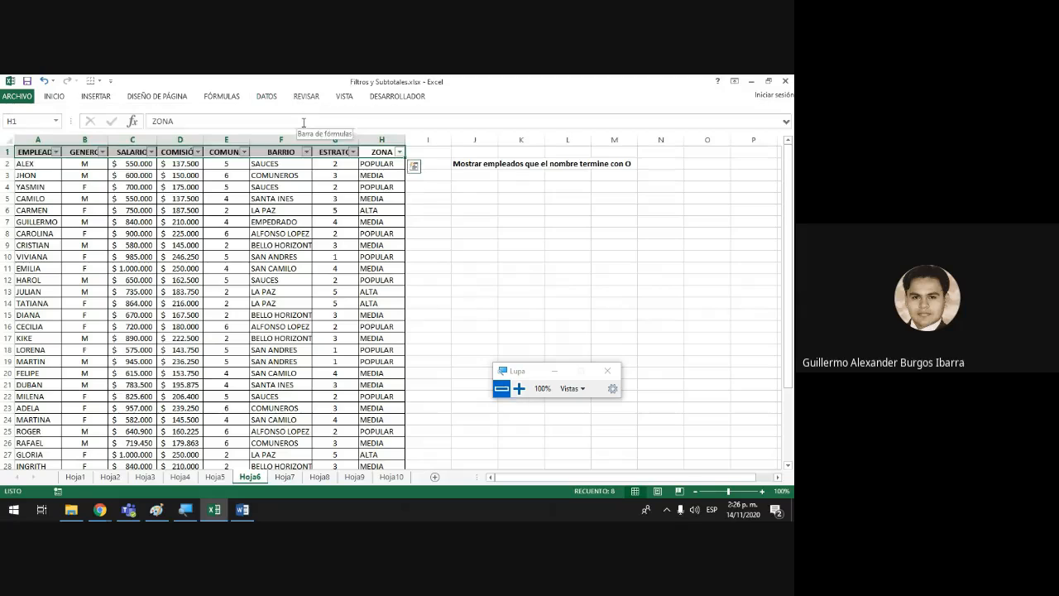
drag(61, 139, 107, 139)
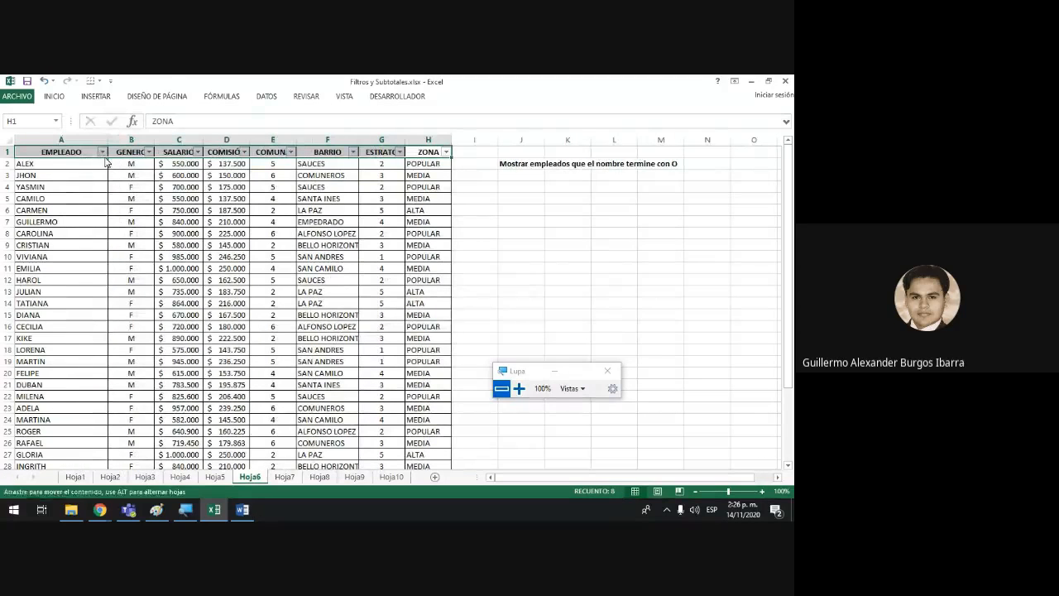
- Filter the EMPLEADO column with the text filter "termina con" O and select the filtered employee names
click(102, 152)
scroll(72, 282, down, 6)
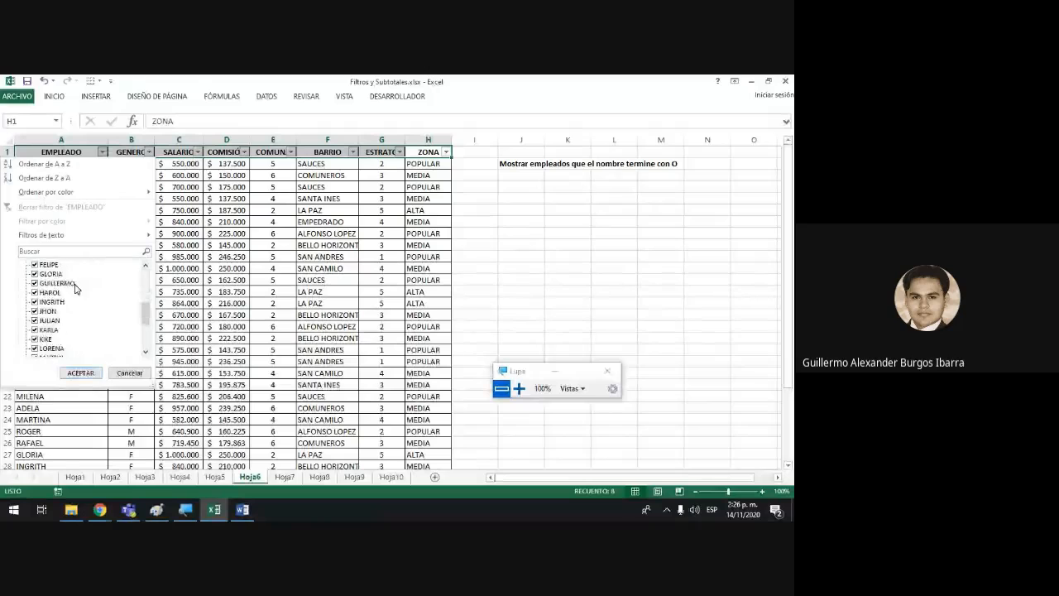
scroll(72, 282, up, 5)
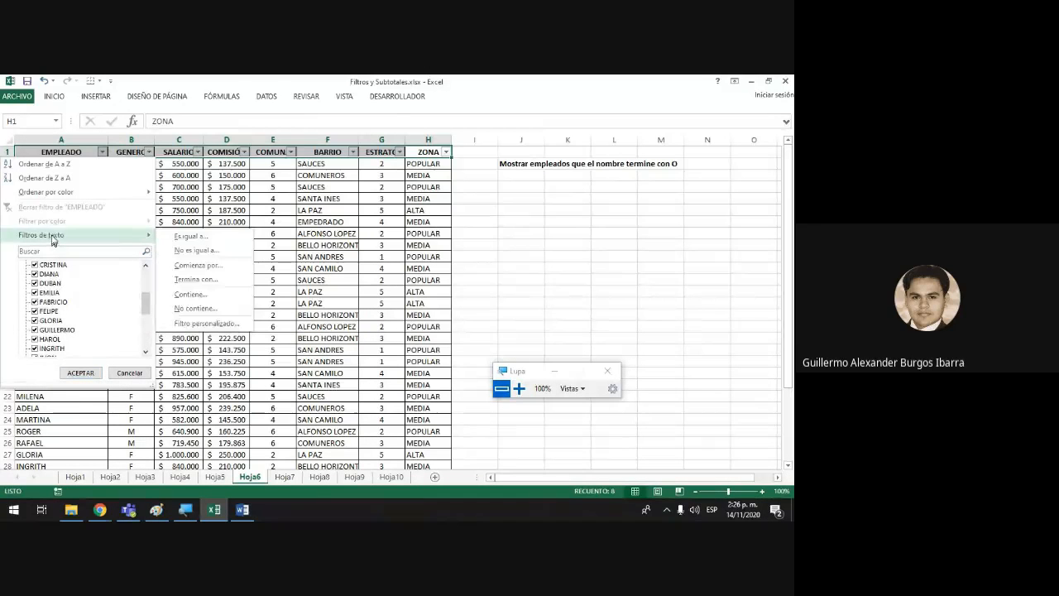
mouse_move(54, 235)
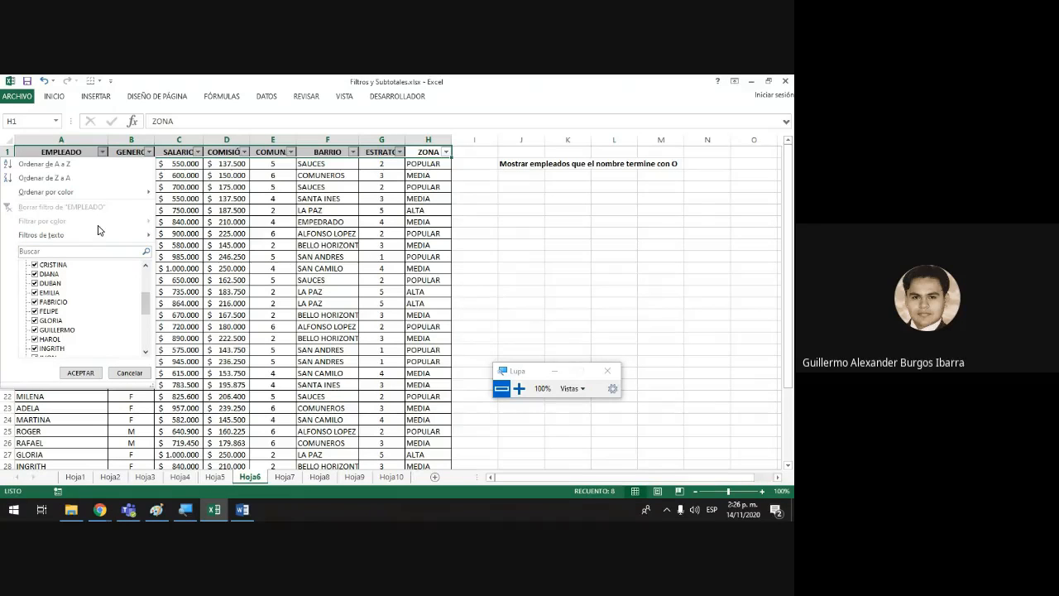
click(99, 235)
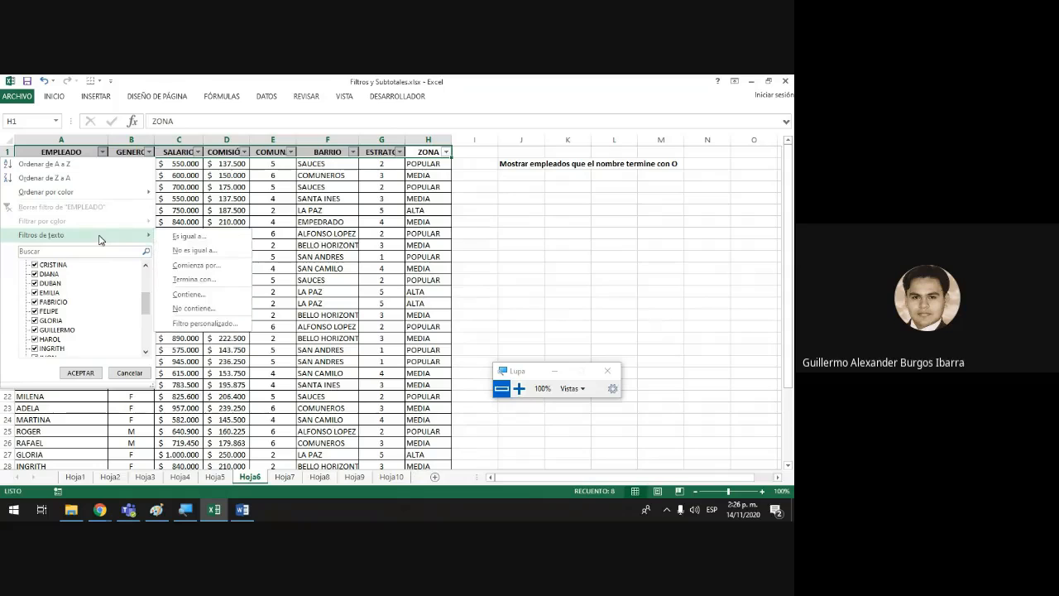
click(211, 283)
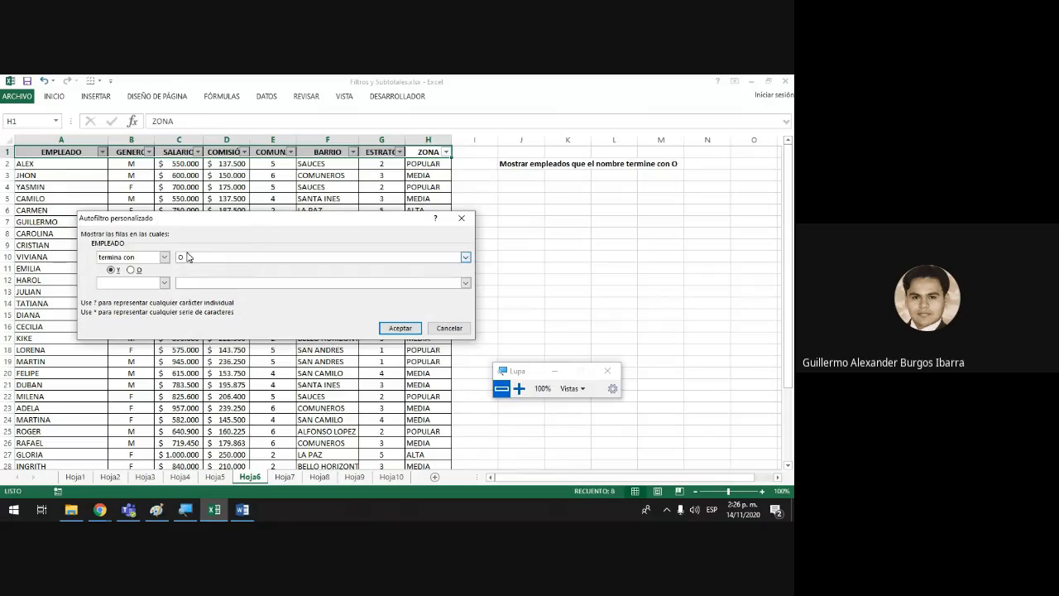
click(394, 327)
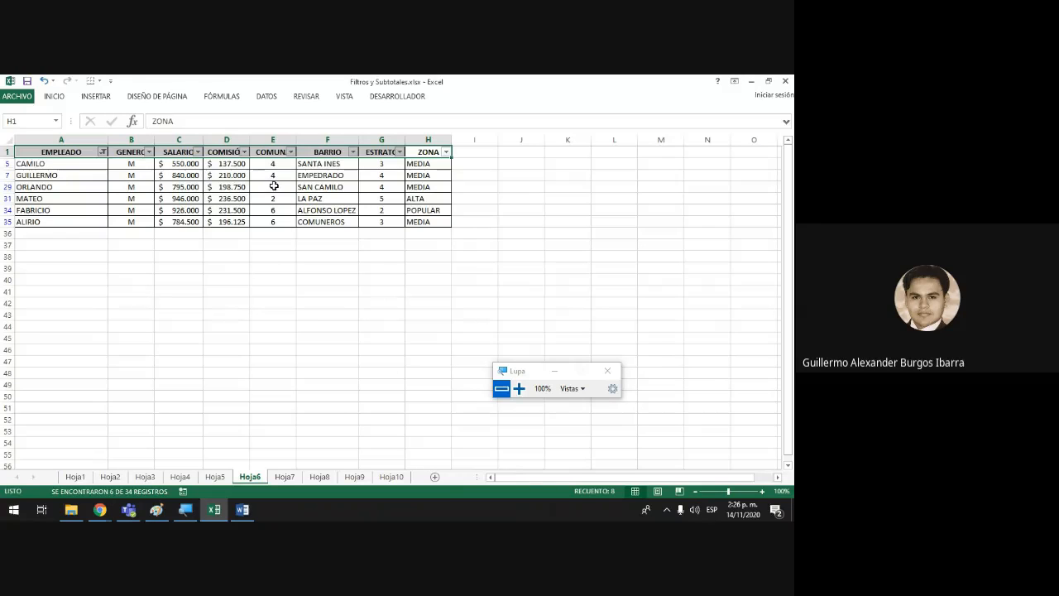
drag(75, 163, 69, 222)
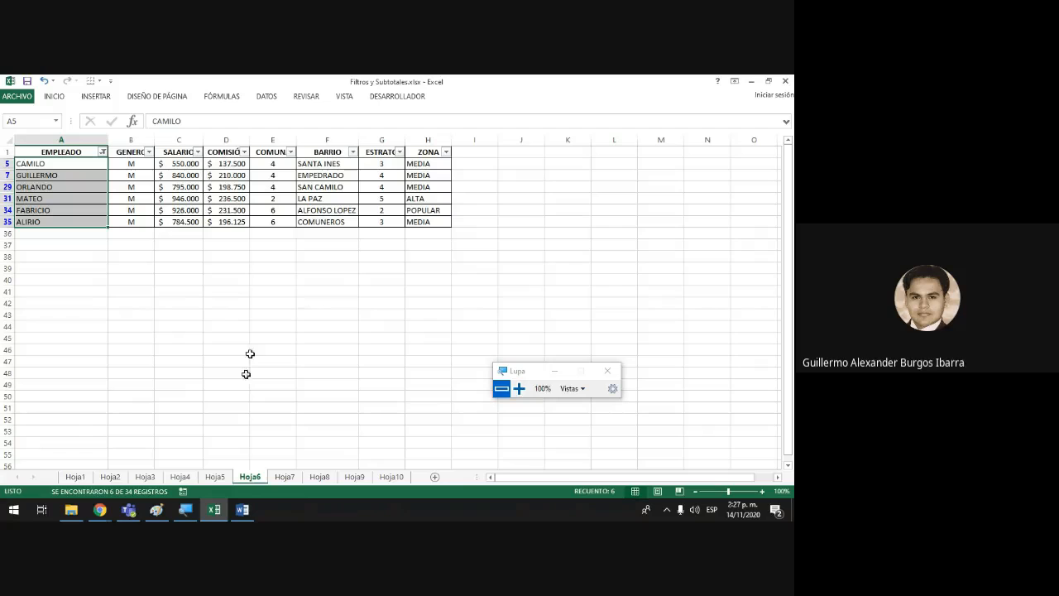
- Switch to sheet Hoja7 and deselect the employee table
click(284, 478)
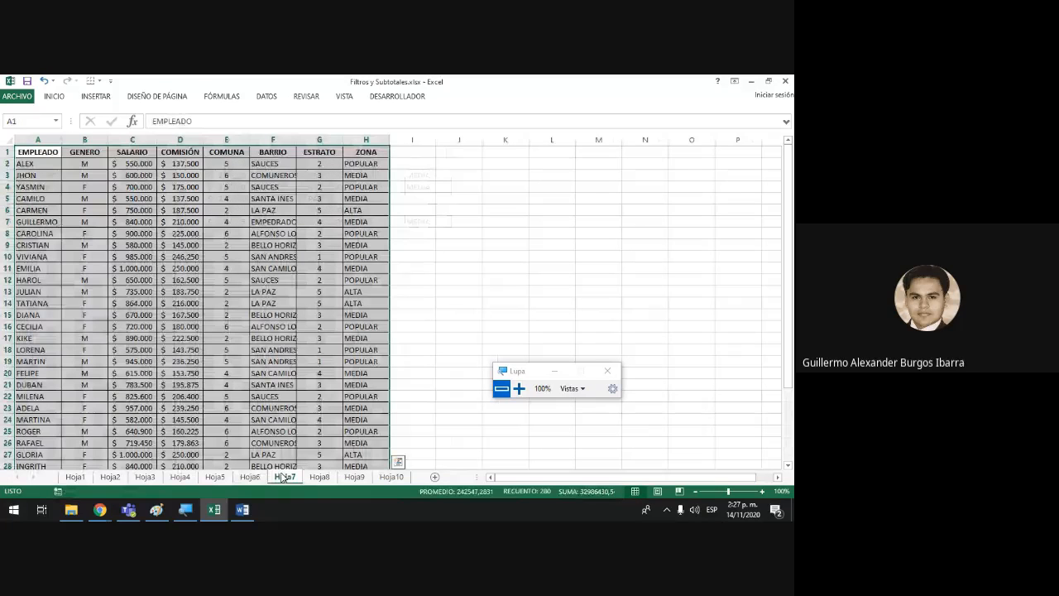
click(464, 176)
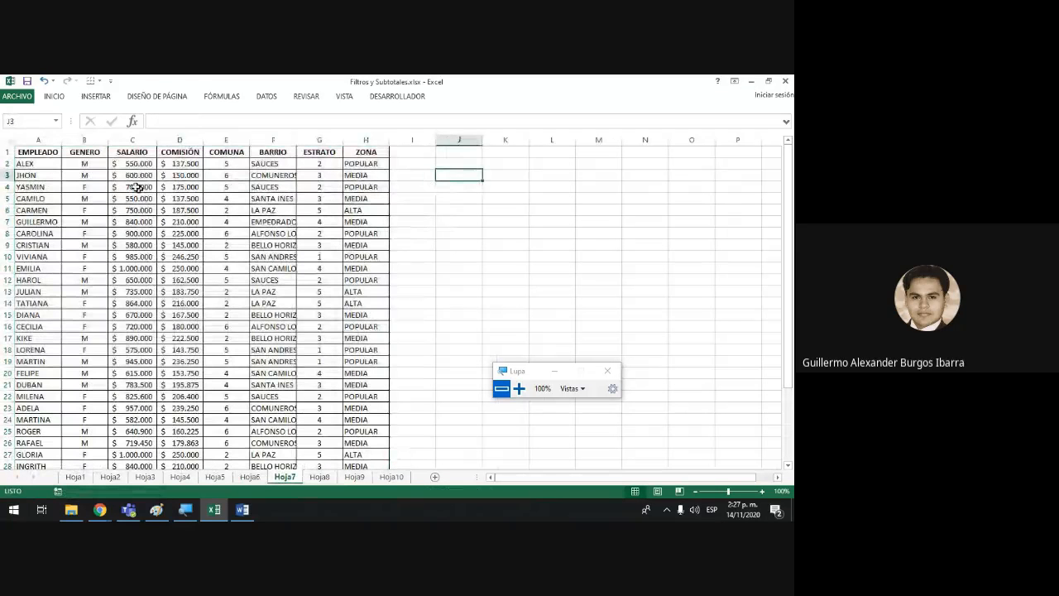
drag(58, 149, 373, 151)
click(267, 98)
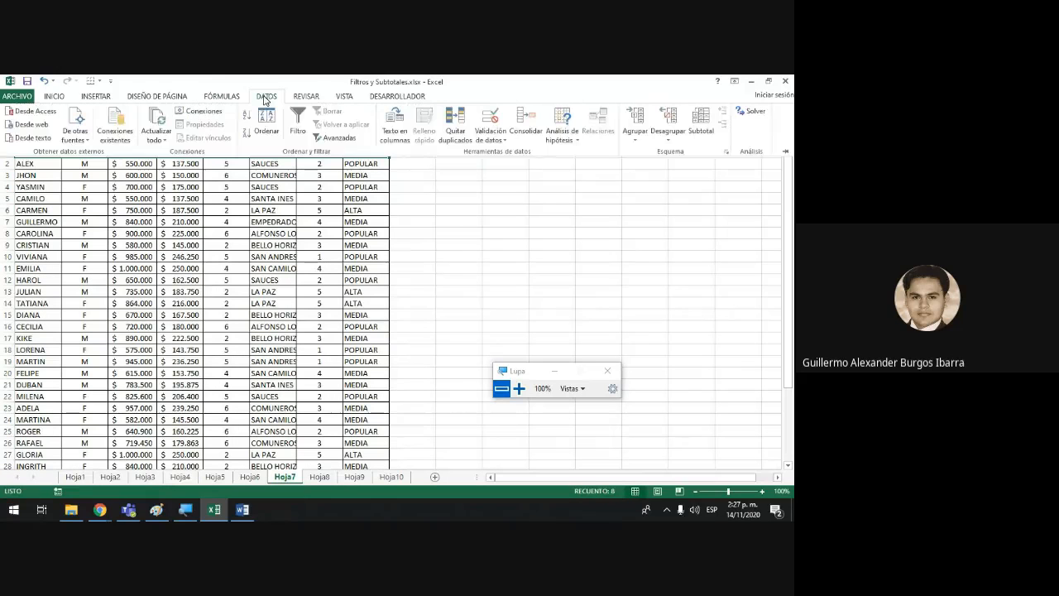
click(295, 131)
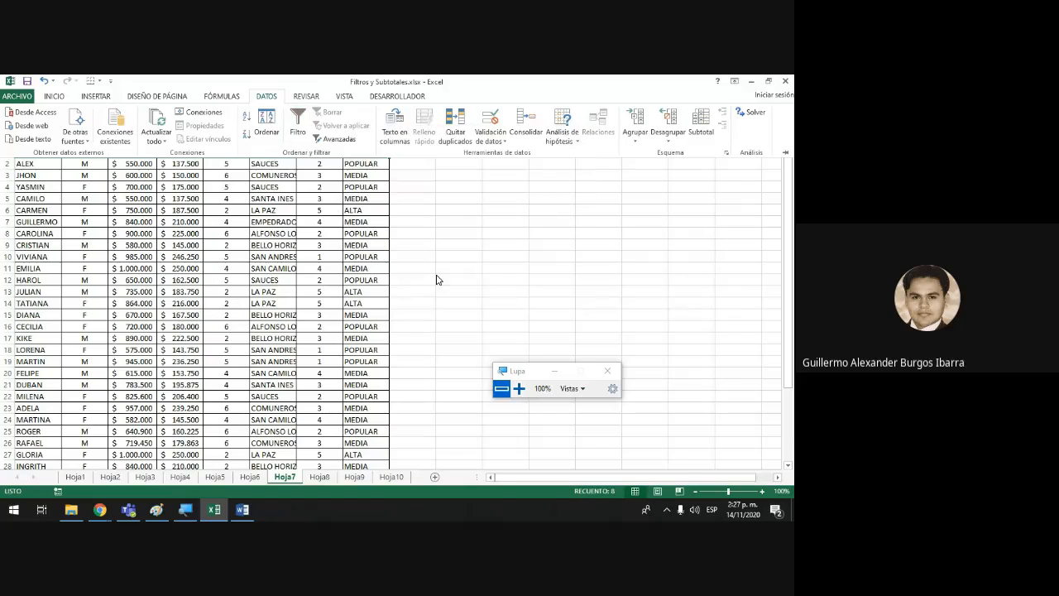
click(414, 262)
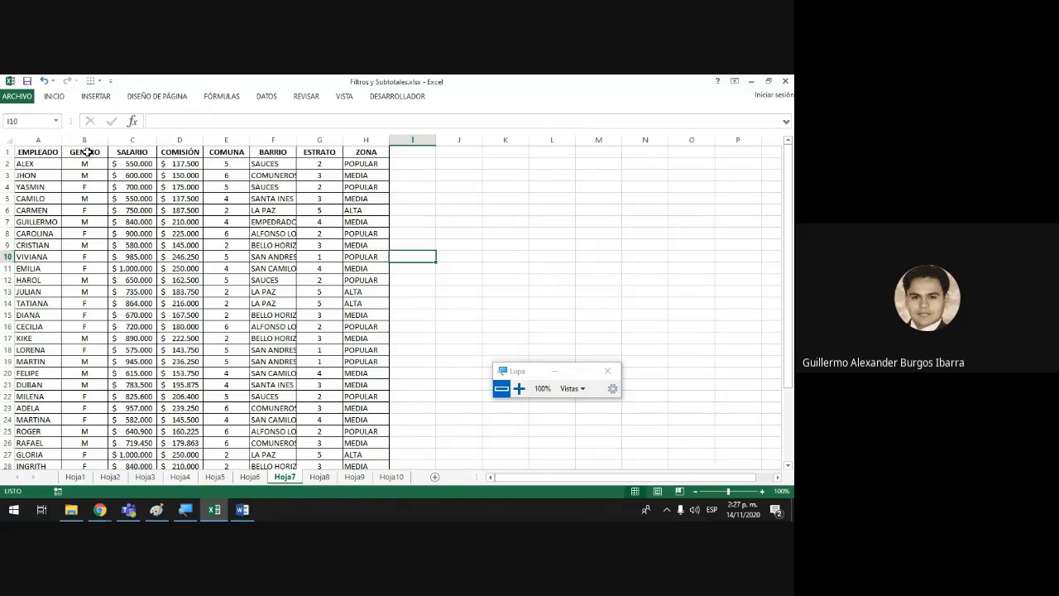
- Add filter controls to the table's header row A1:H1 on Hoja7
drag(50, 152, 364, 152)
click(268, 97)
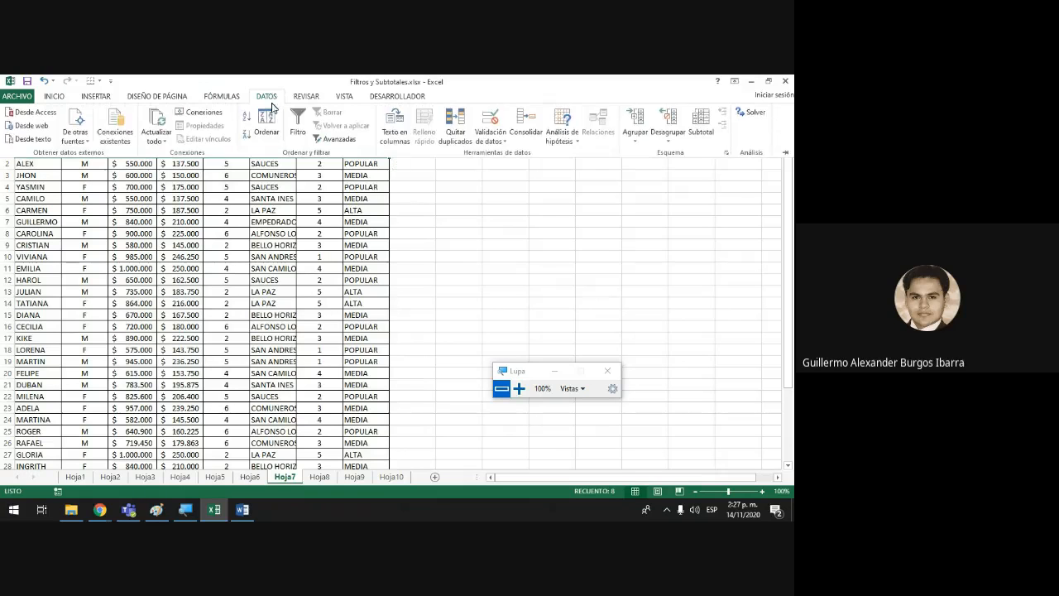
click(296, 124)
click(496, 220)
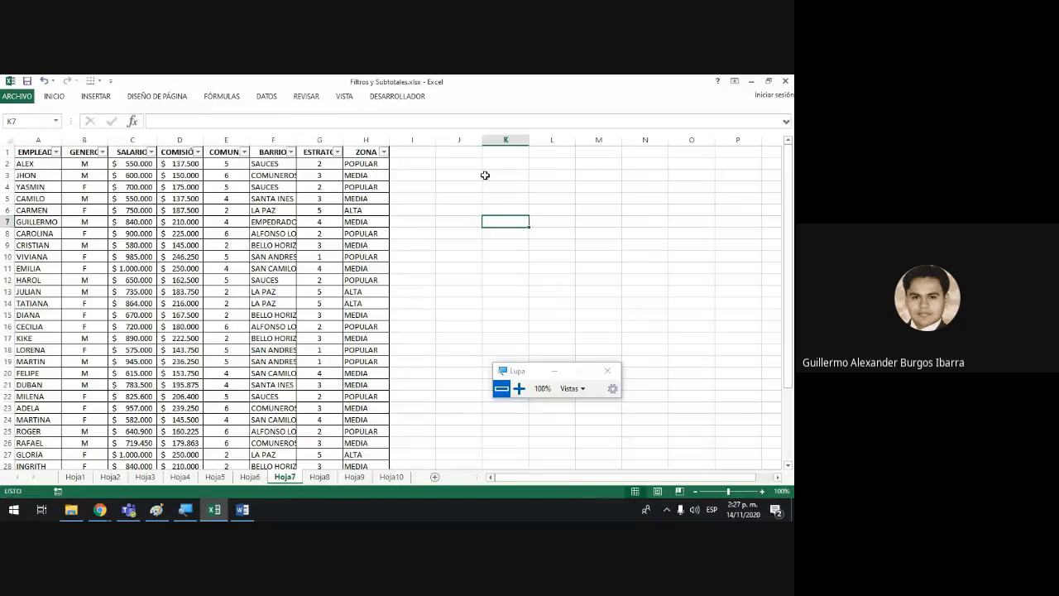
- Enter the heading "Empleado que el nombre comienza por la letra M" in K2
click(489, 164)
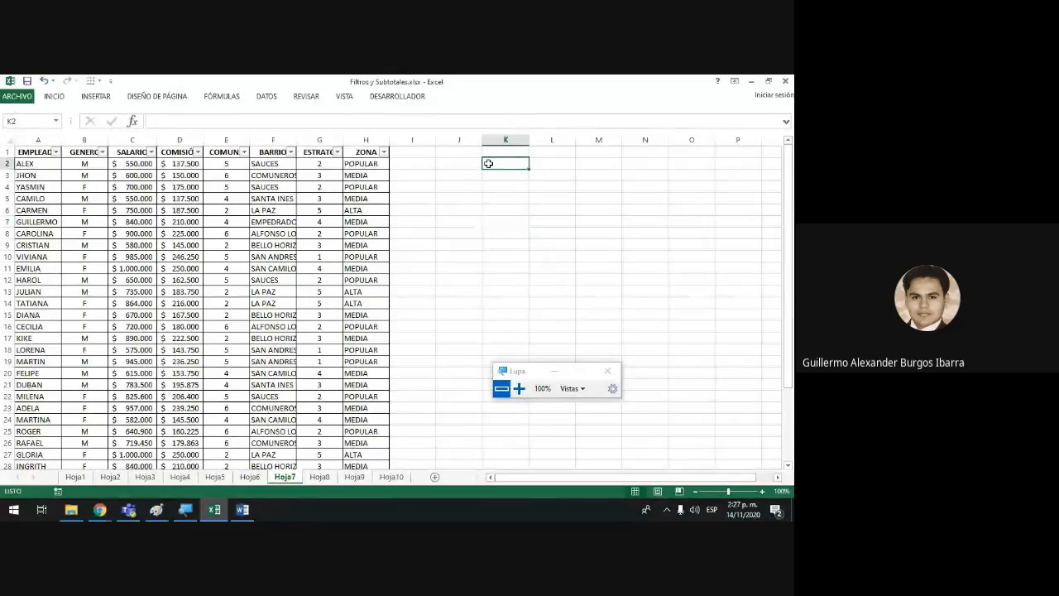
text(Empleado qiue)
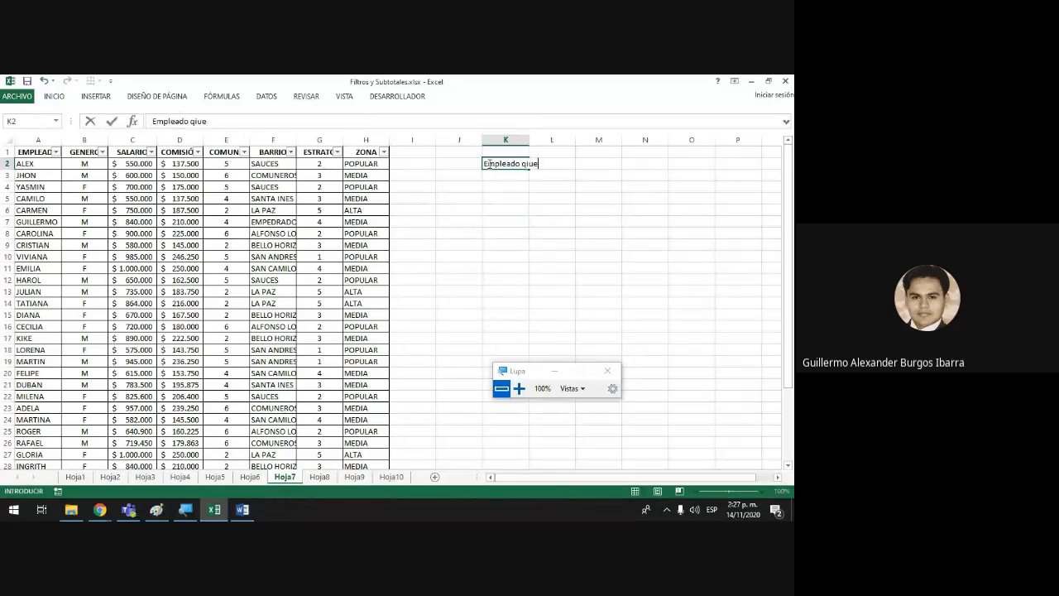
key(BackSpace)
key(BackSpace)
key(BackSpace)
text(ue el nombre co)
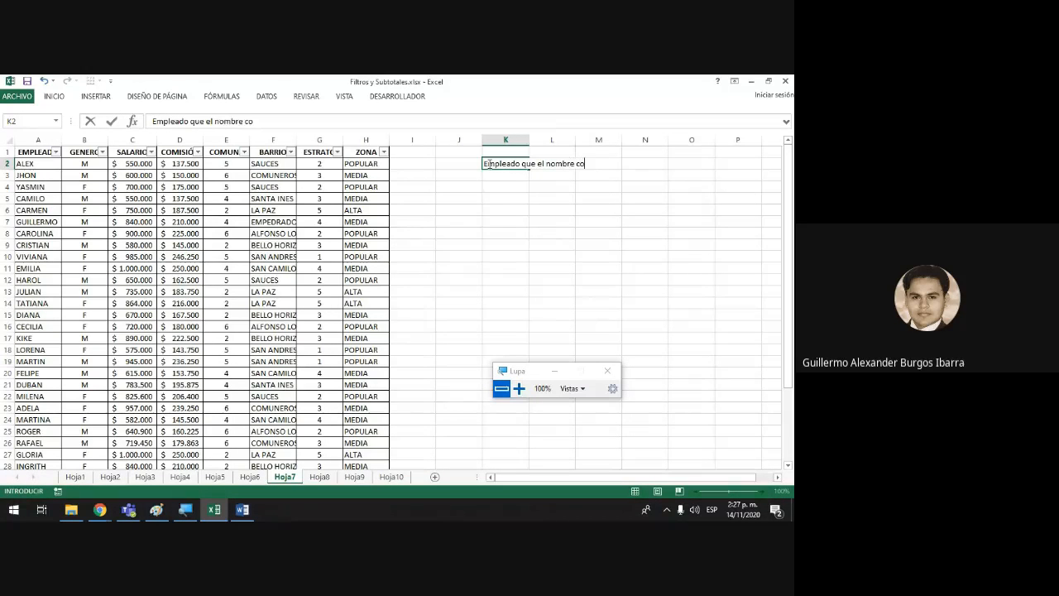
text(mienza por l le)
text(tra M)
click(626, 163)
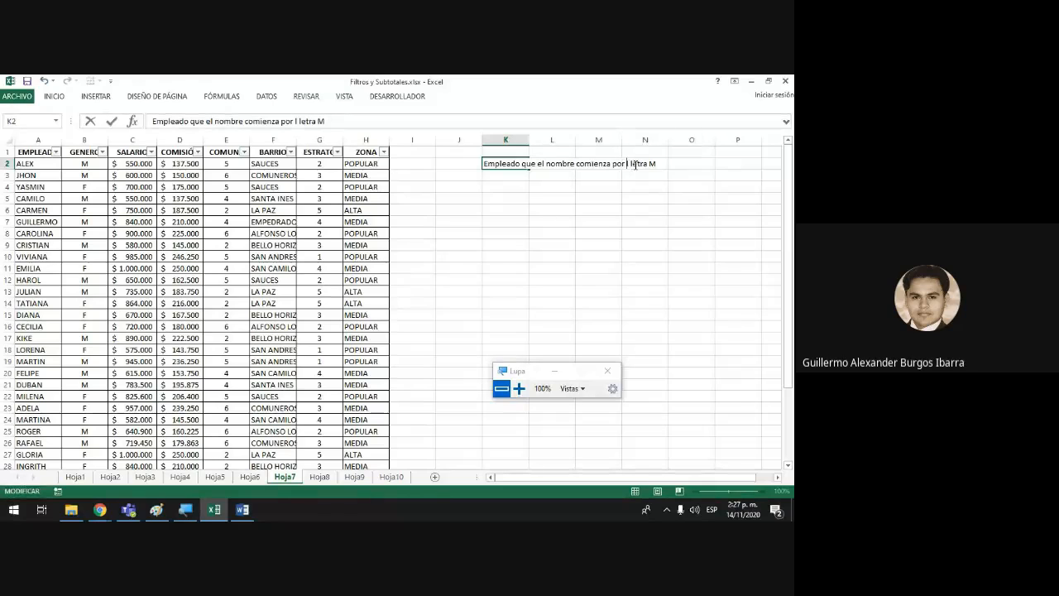
text(a)
drag(609, 220, 636, 232)
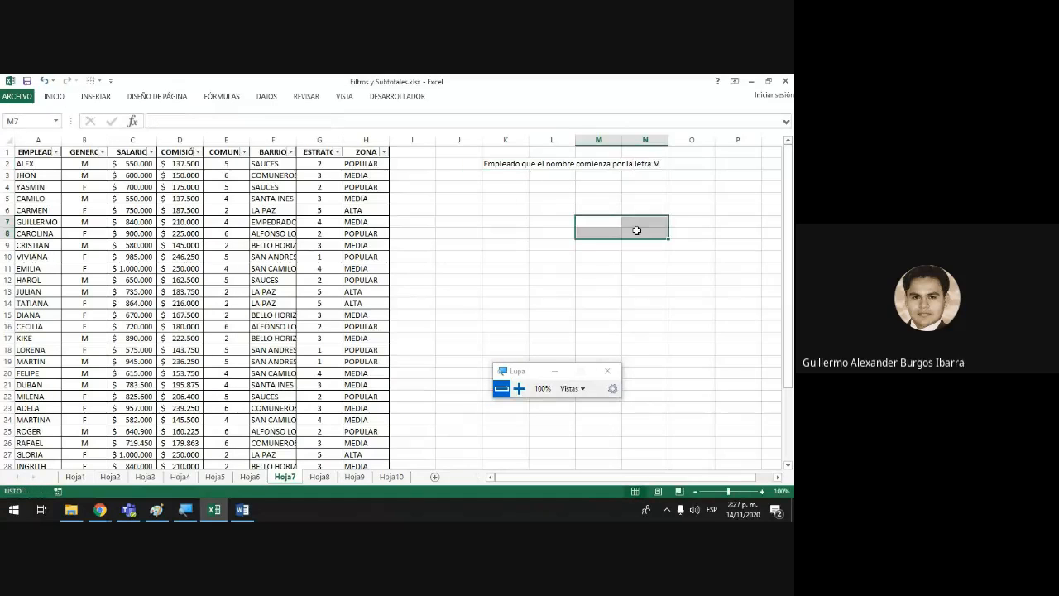
- Make the heading text in K2 bold
click(518, 165)
key(ctrl+n)
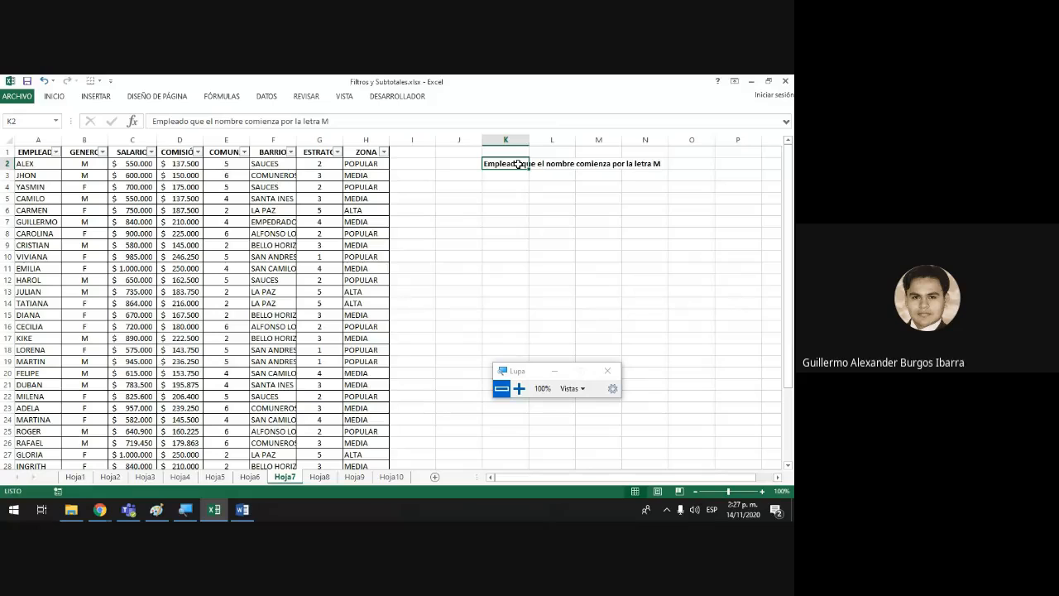
click(524, 267)
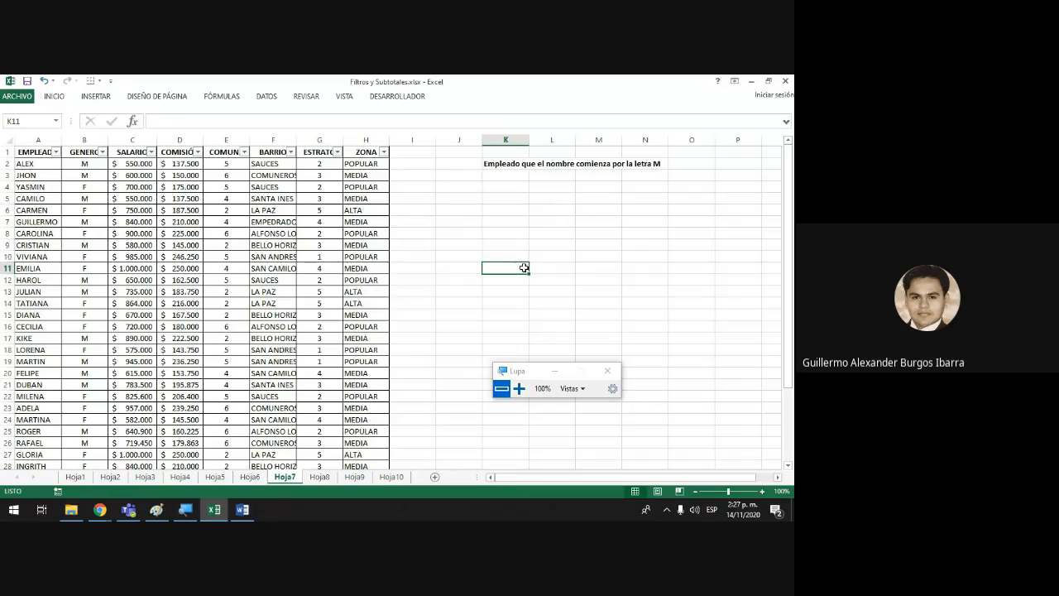
- Fit the width of the EMPLEADO column to its contents on Hoja7
drag(59, 139, 60, 138)
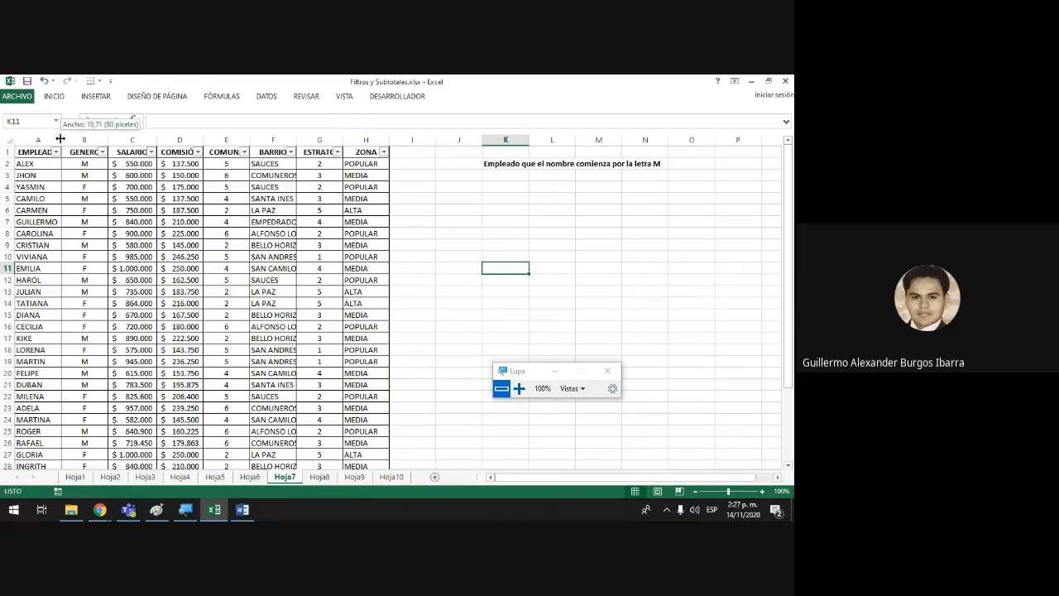
double_click(60, 138)
- Filter the EMPLEADO column with a custom text filter so only names that begin with M are shown
click(518, 388)
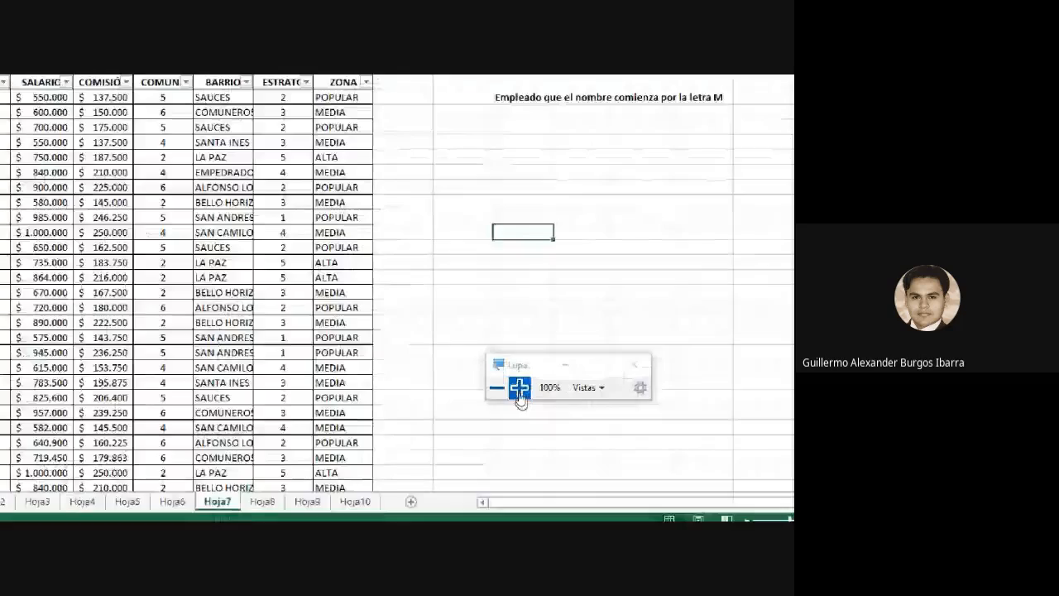
click(519, 388)
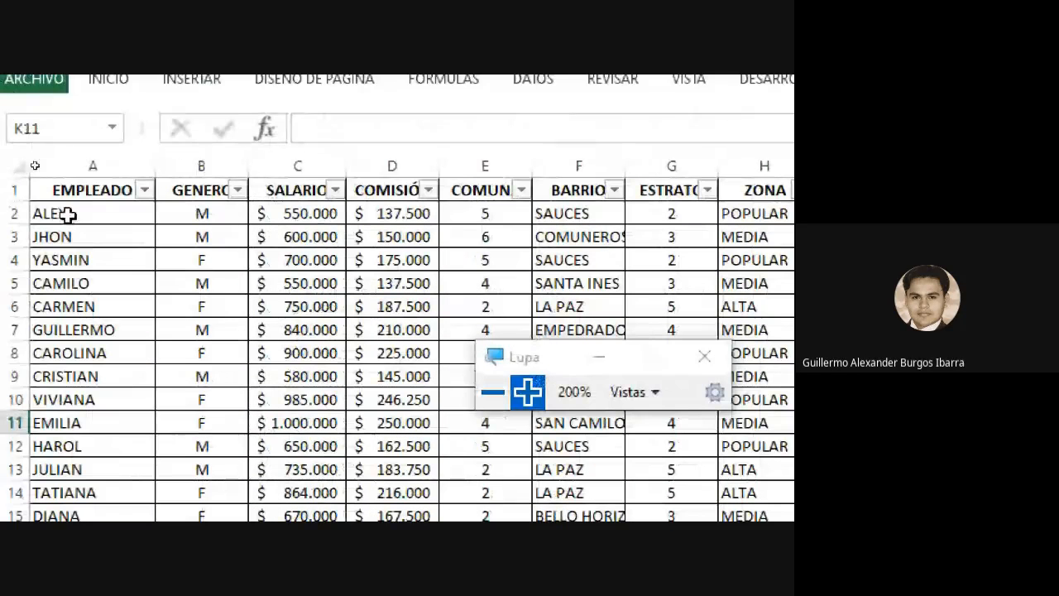
click(144, 190)
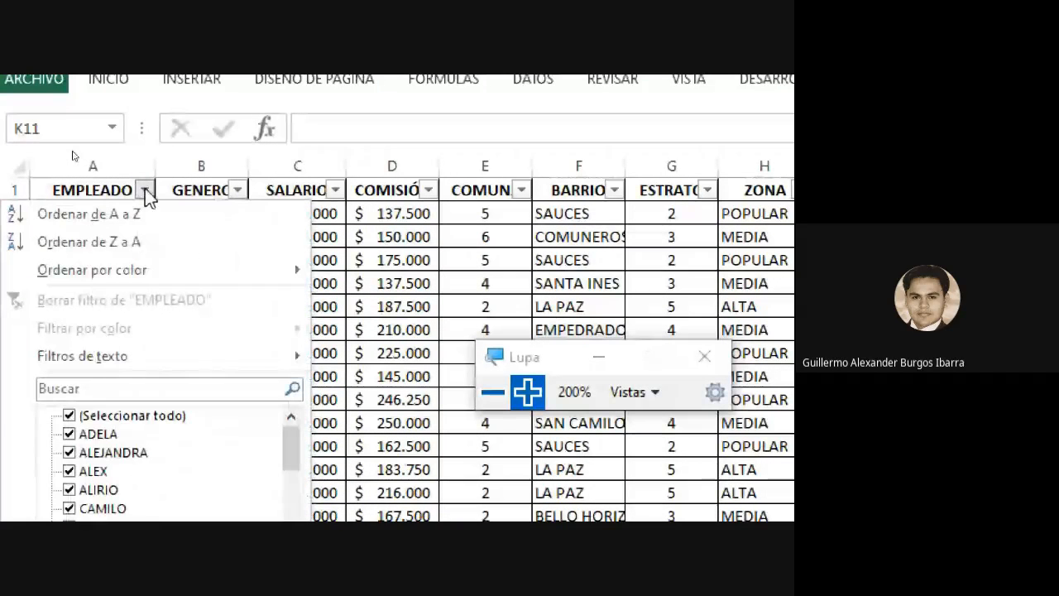
mouse_move(137, 360)
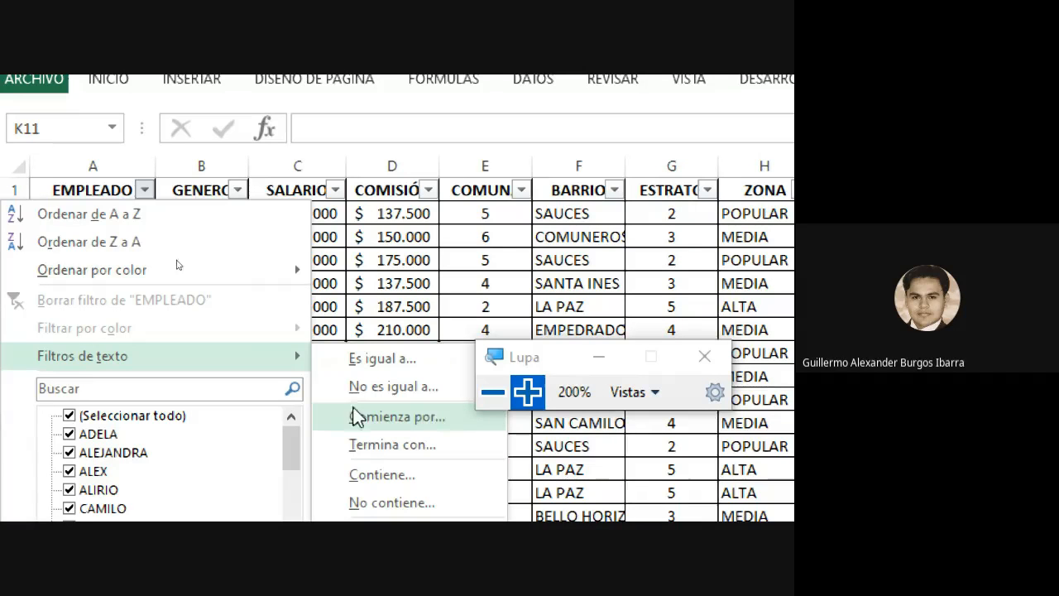
click(412, 422)
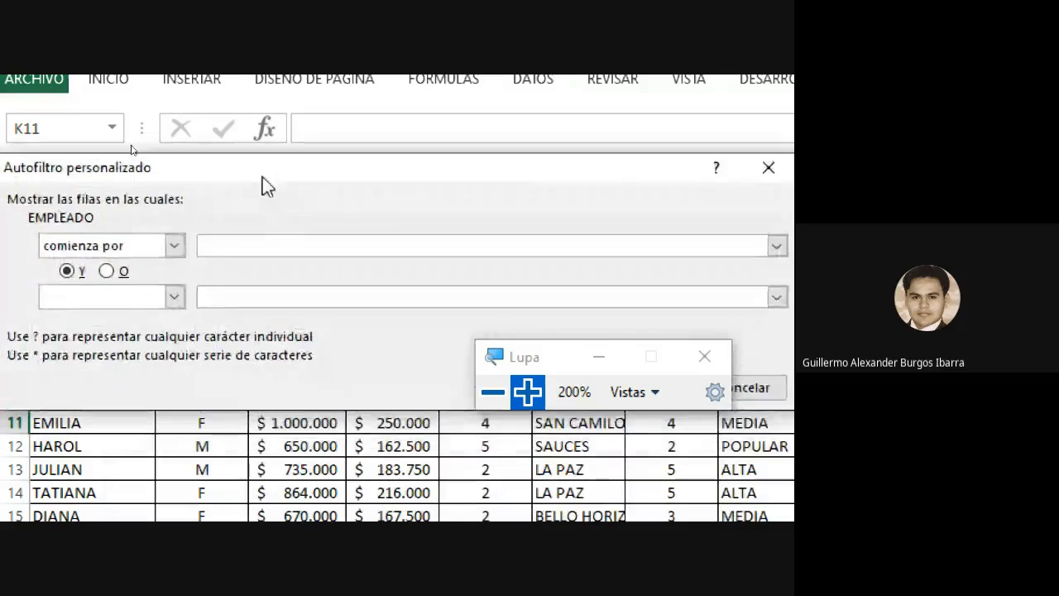
drag(262, 177, 285, 182)
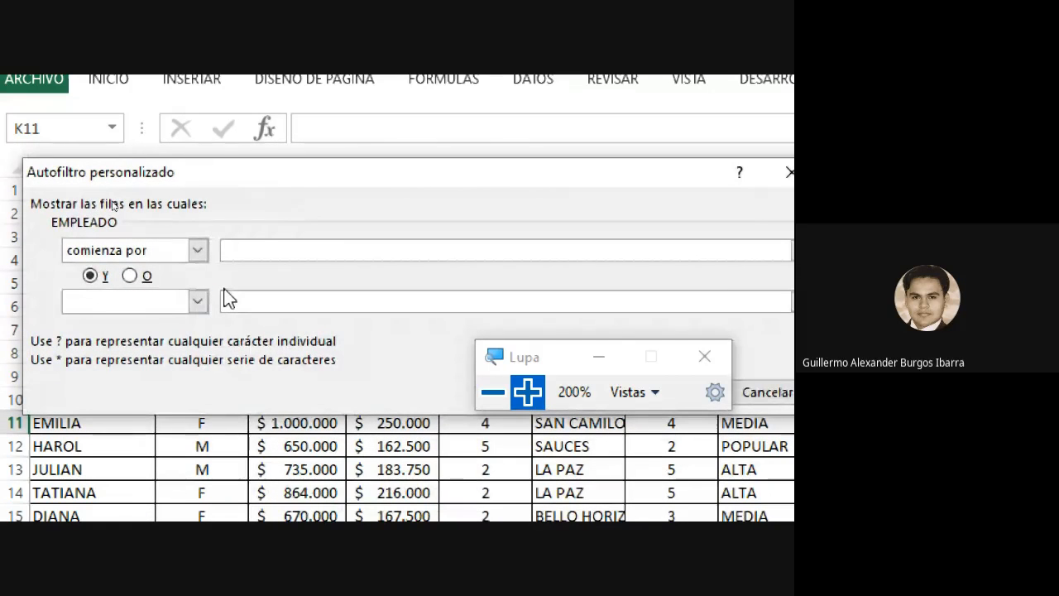
text(M)
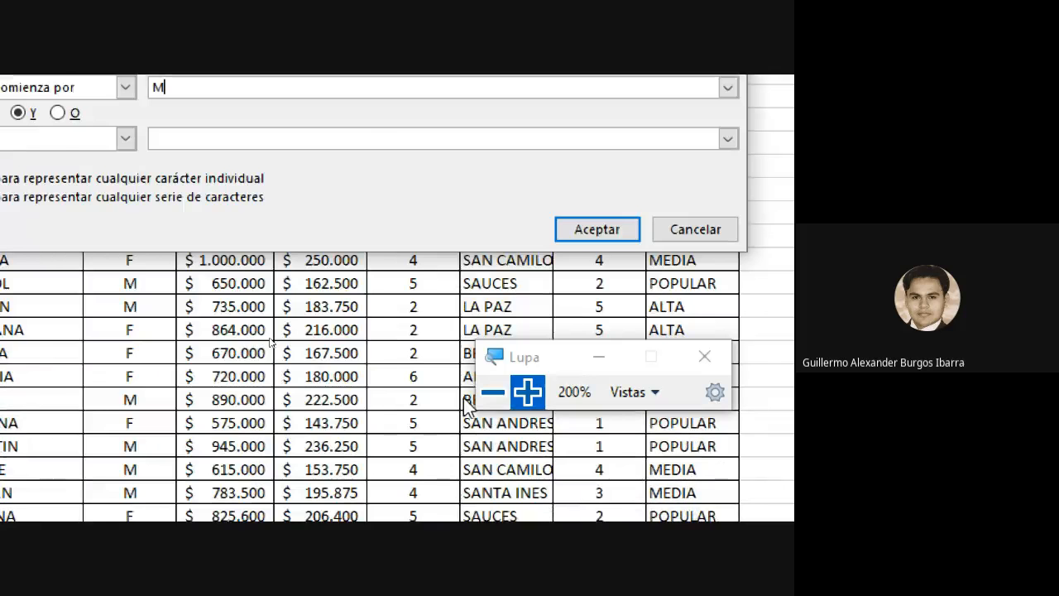
click(492, 392)
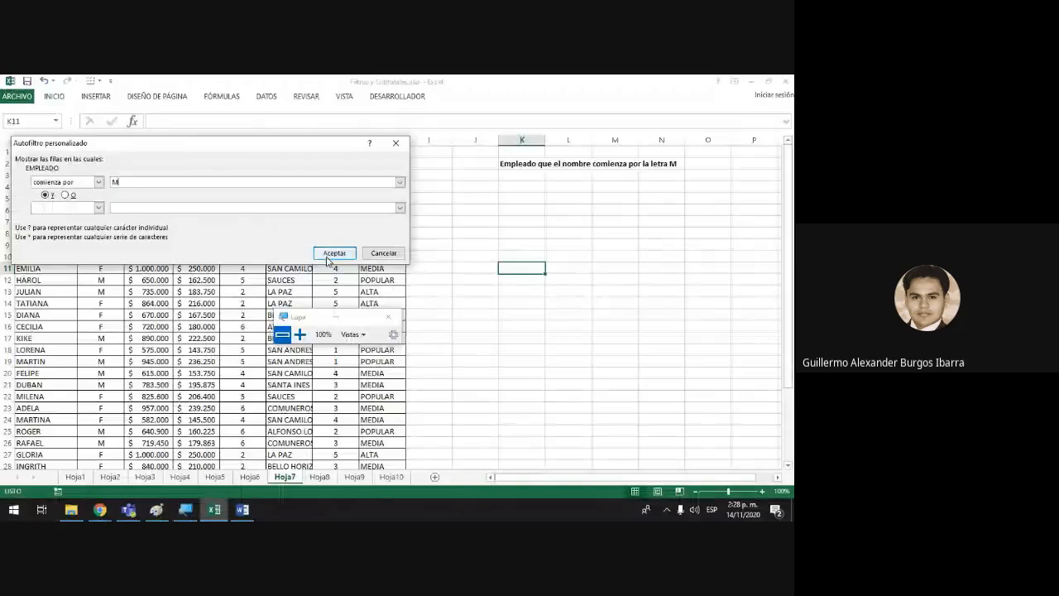
click(334, 253)
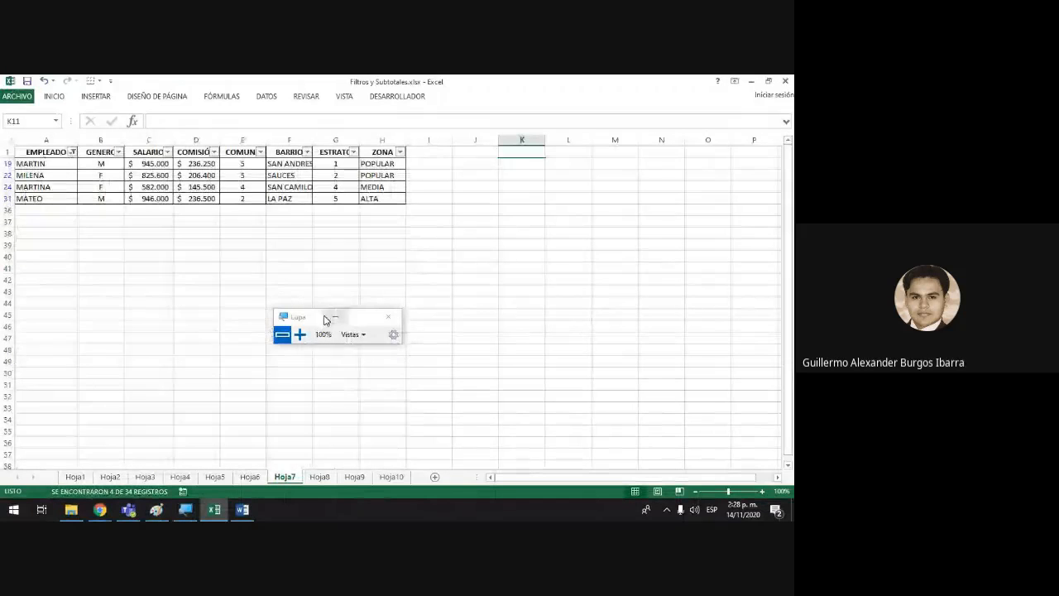
- Review the filtered employee names in column A one by one and check their first letters
click(457, 304)
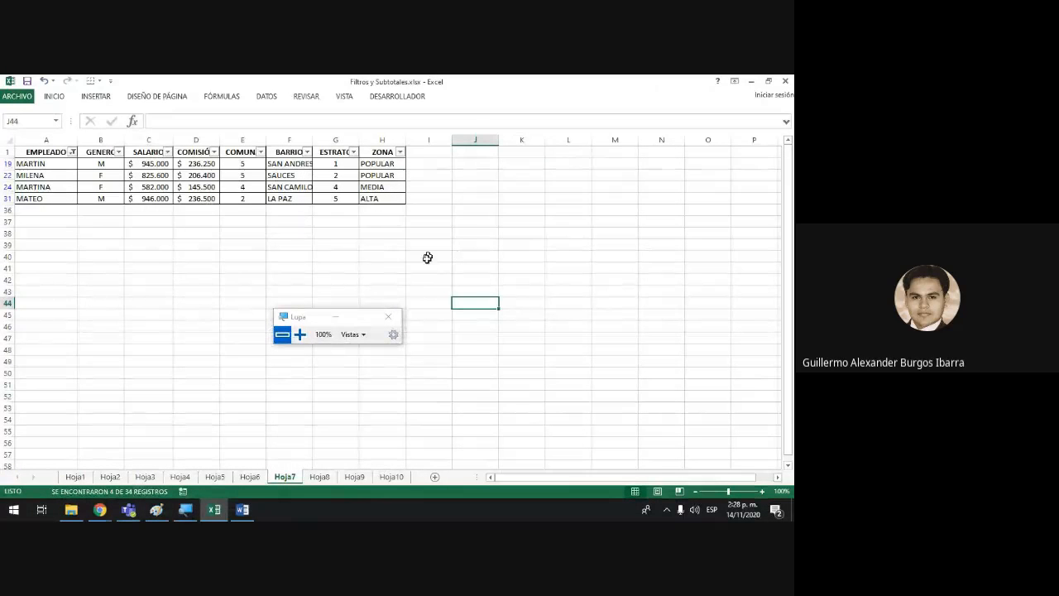
drag(43, 165, 45, 193)
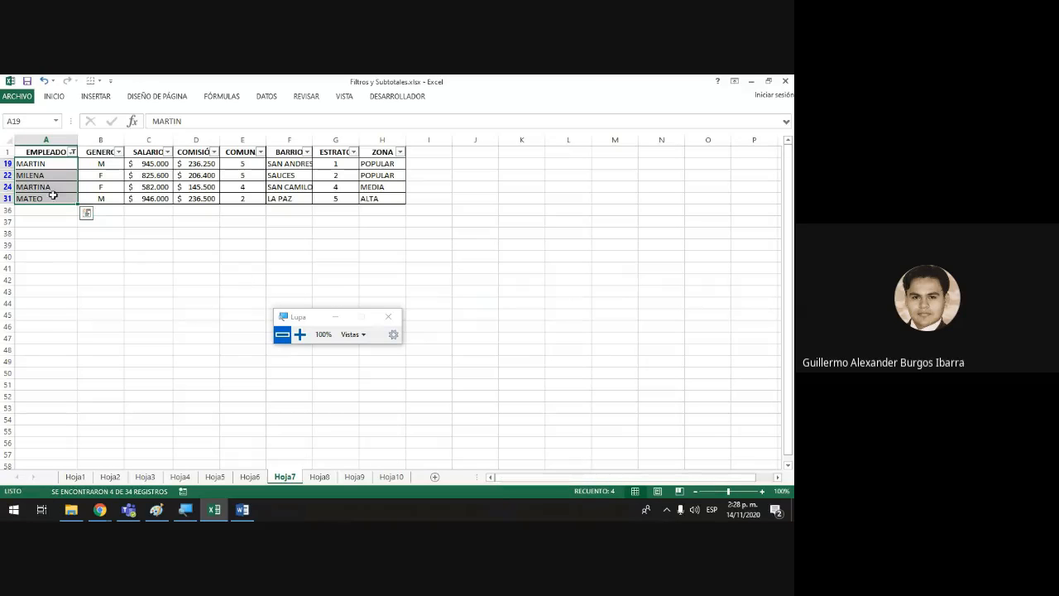
click(43, 163)
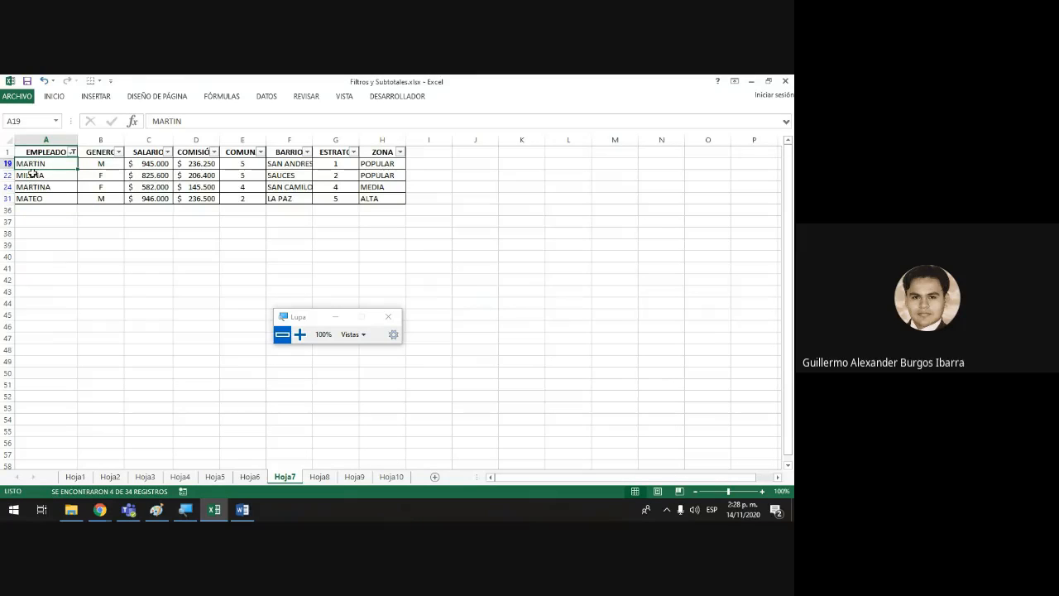
click(31, 175)
click(34, 187)
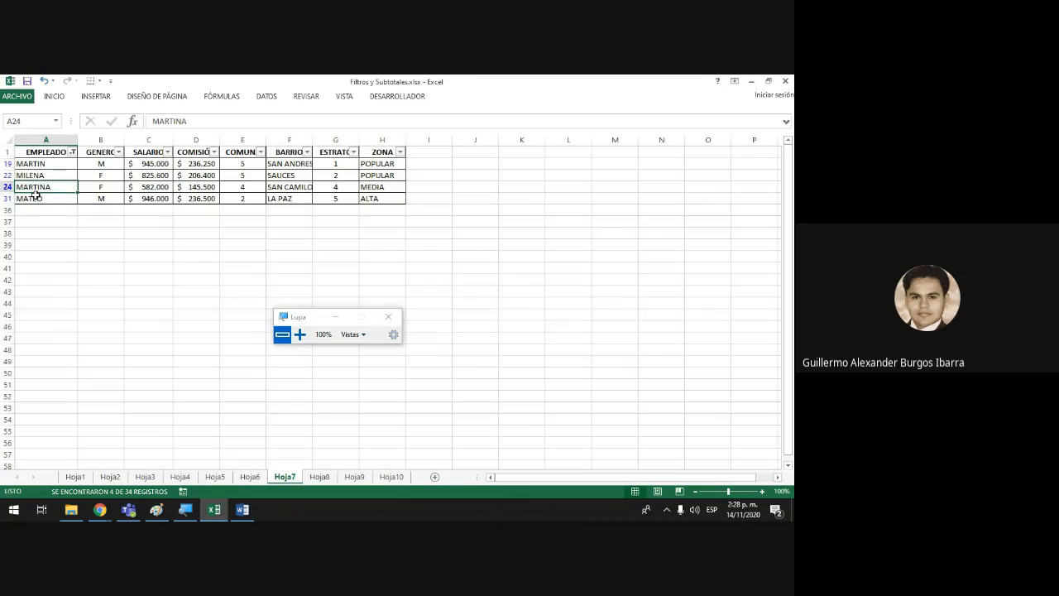
right_click(38, 197)
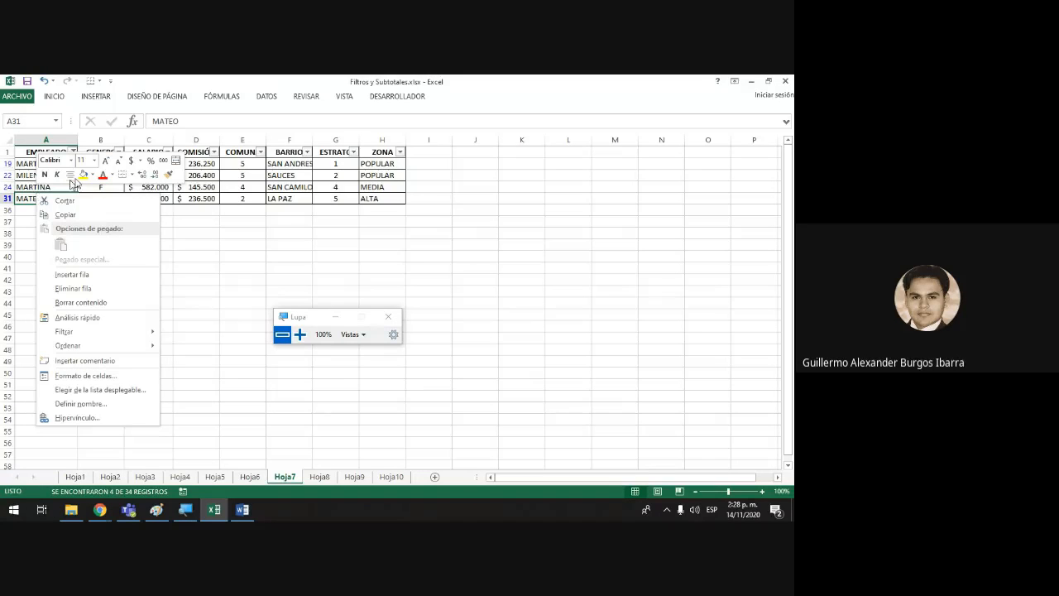
click(248, 195)
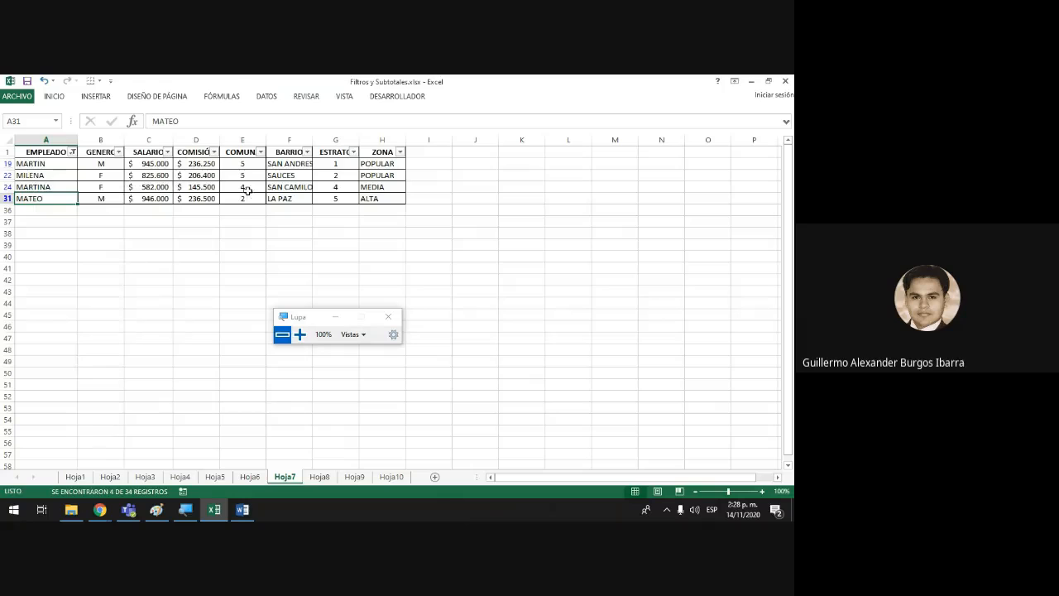
- Fit the widths of the BARRIO, COMUNA, COMISIÓN and SALARIO columns to their contents
double_click(312, 139)
double_click(265, 139)
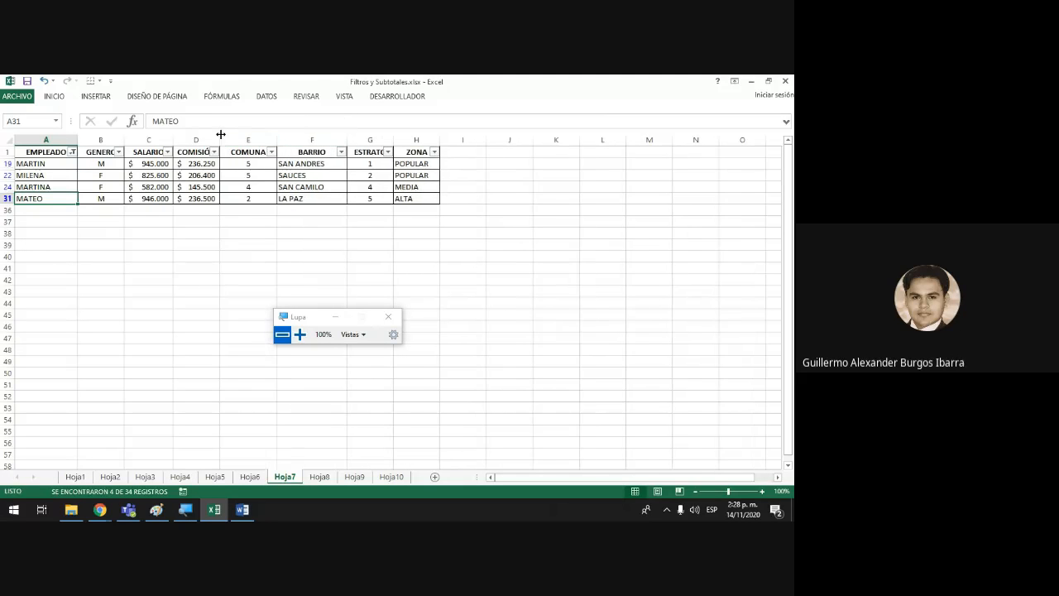
double_click(219, 139)
double_click(172, 139)
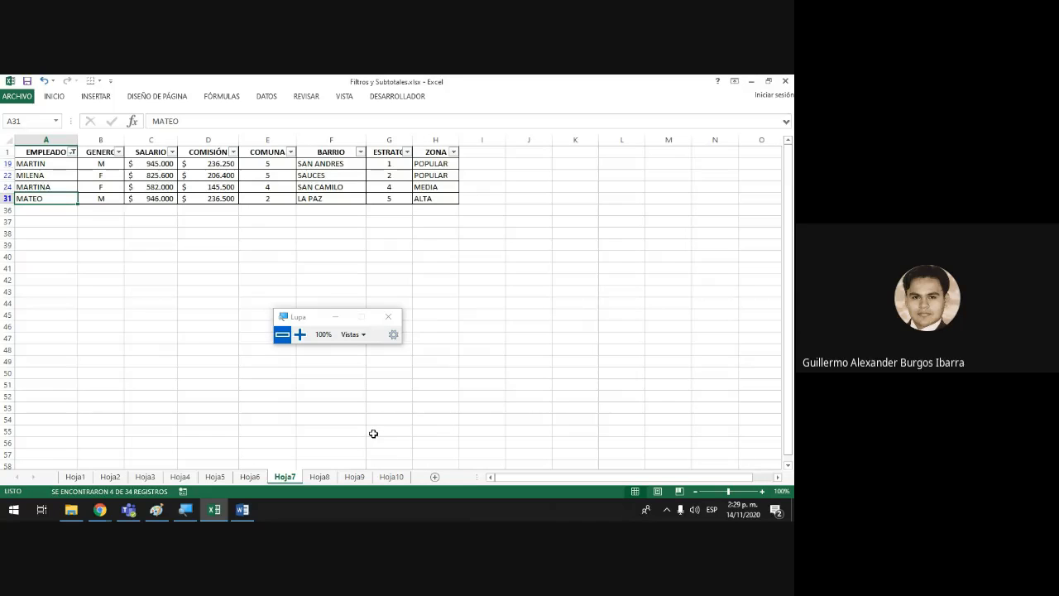
- On sheet Hoja8, enter the heading "Mostrar los empleados con los 3 mejores salarios" in J2
click(320, 477)
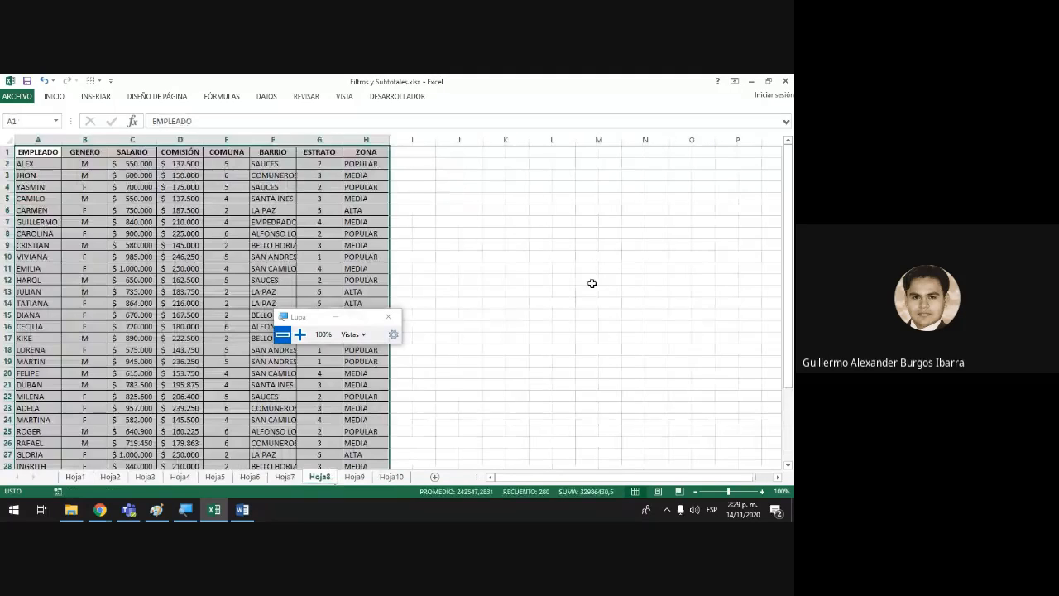
click(591, 283)
click(471, 163)
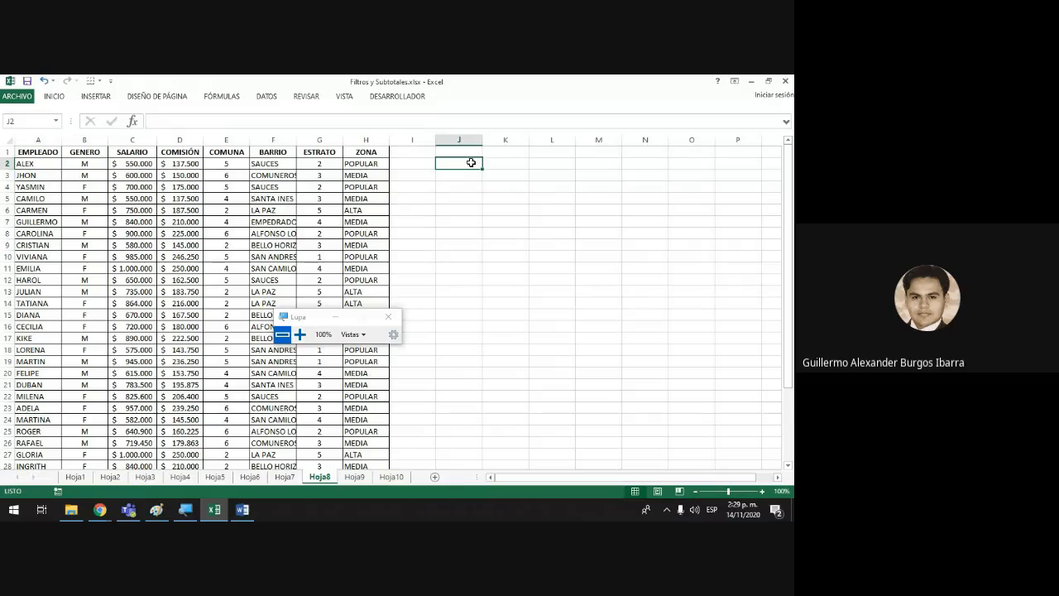
text(M)
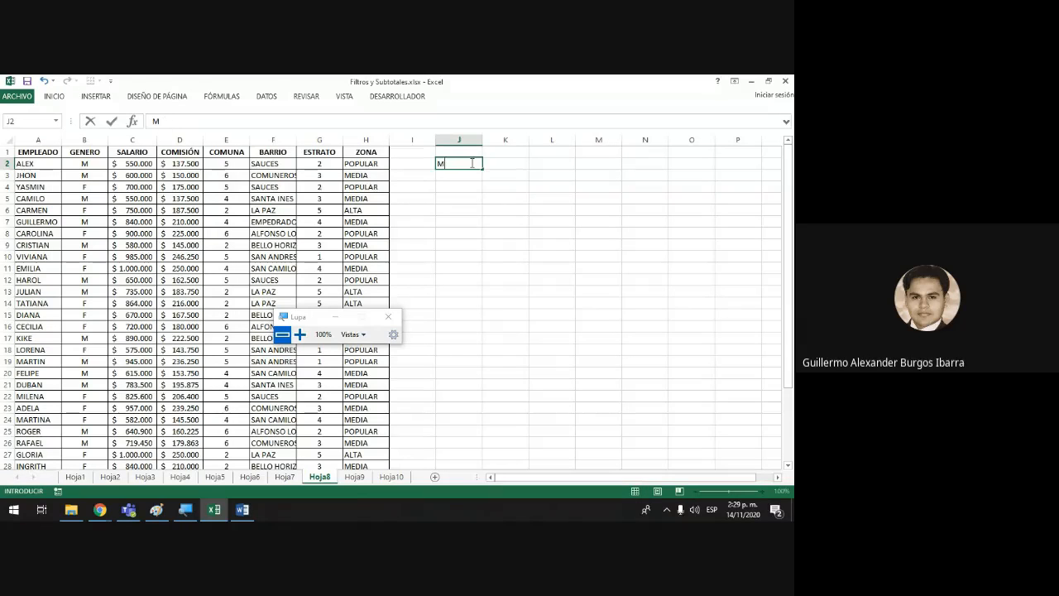
text(Osttrar los empleado)
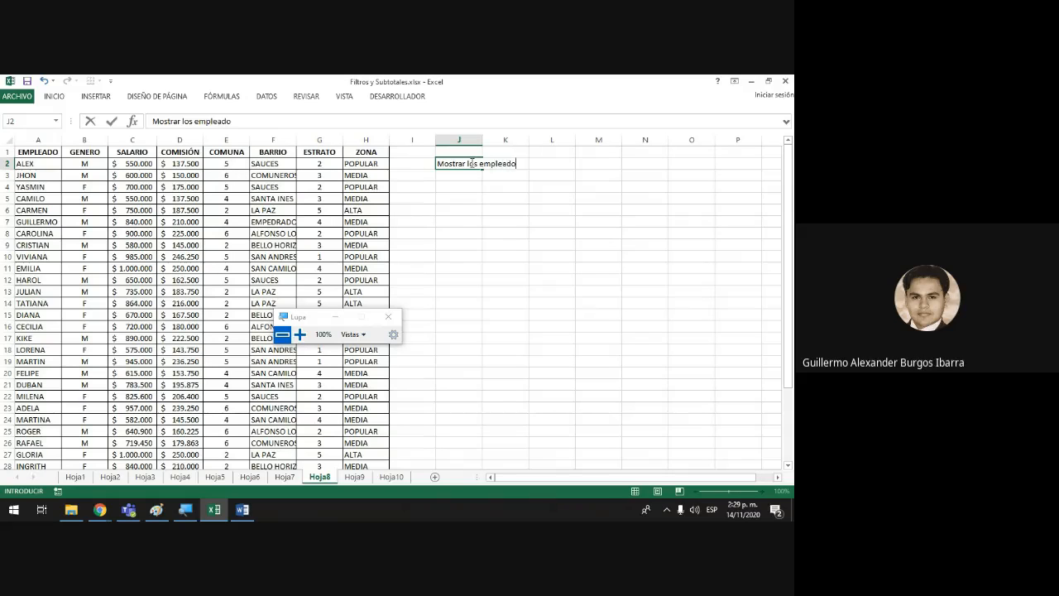
text(s con los 3 mejores sal)
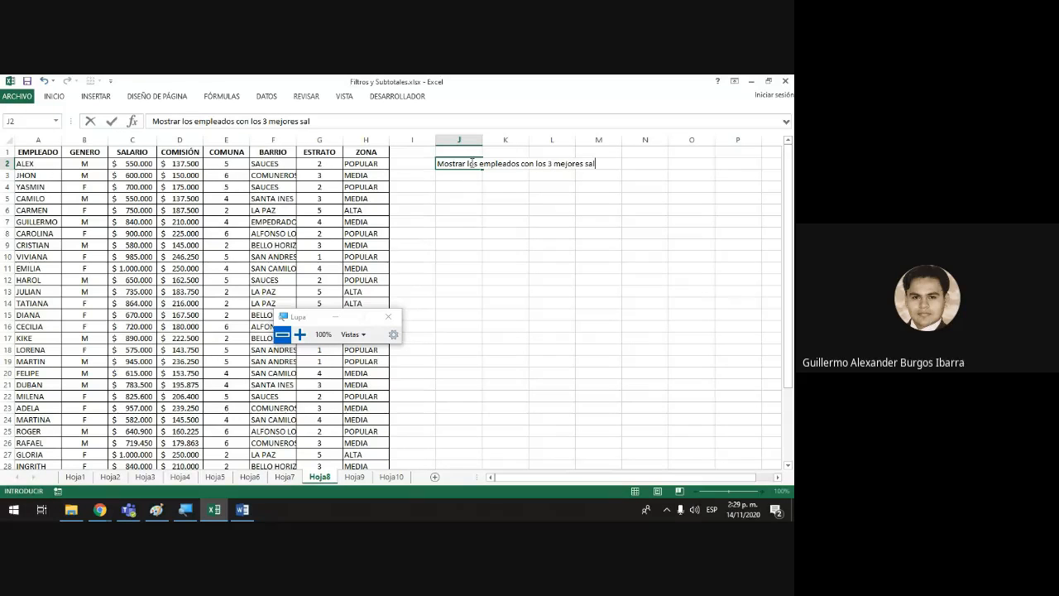
text(arios)
key(Return)
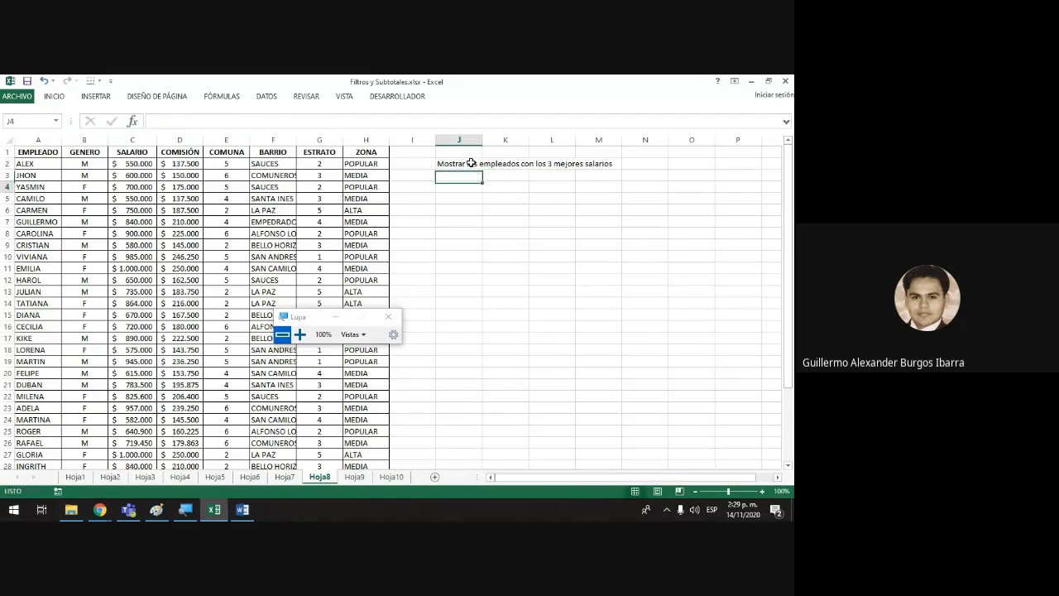
- Make the heading text in J2 bold
key(Return)
key(Up)
key(Up)
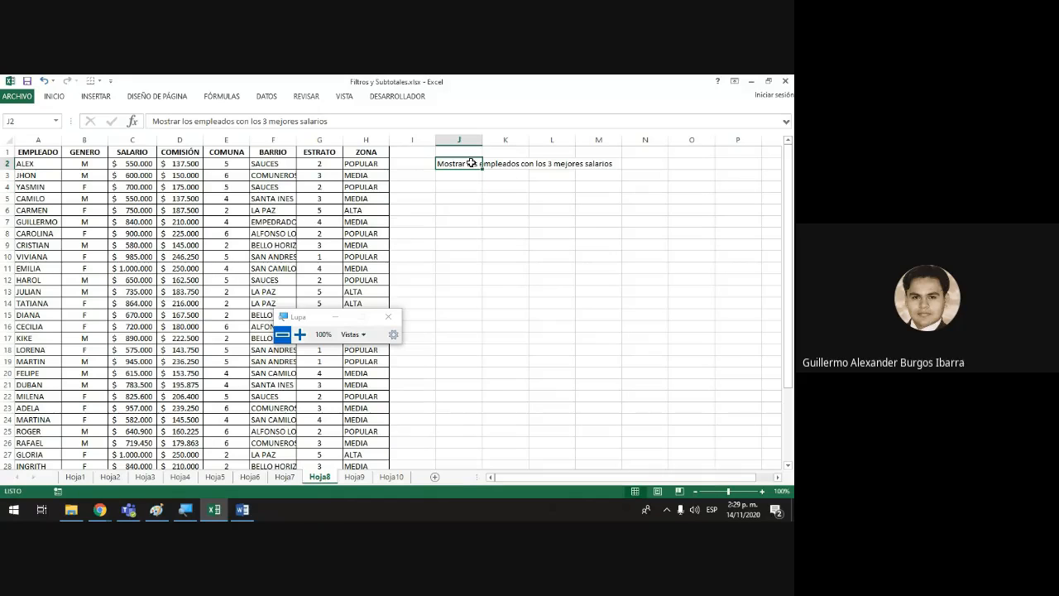
key(ctrl+n)
- Add filter controls to the table's header row A1:H1 on Hoja8
click(361, 153)
drag(361, 152, 37, 149)
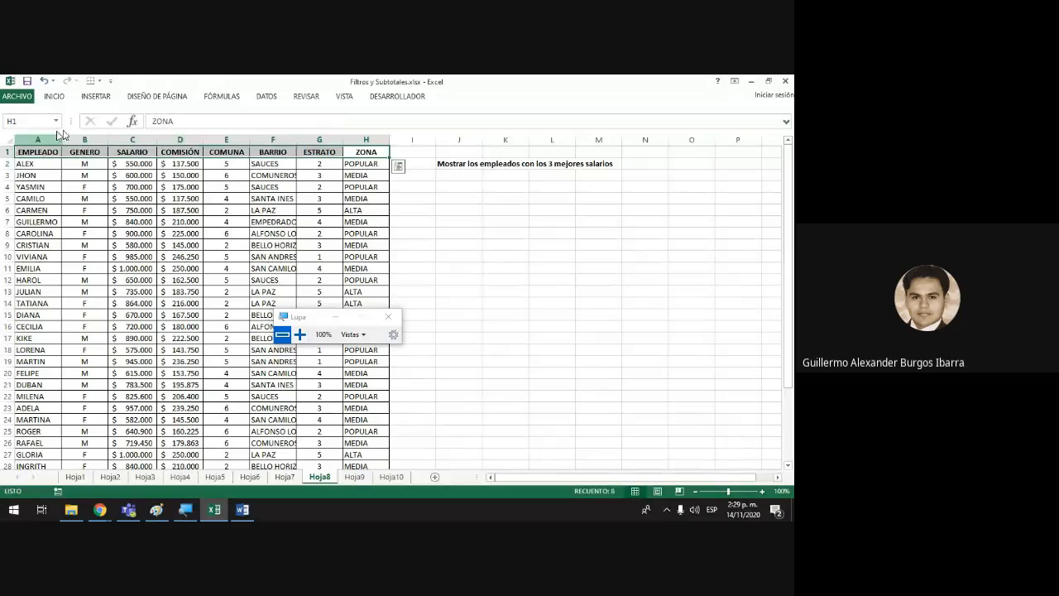
click(265, 96)
click(298, 128)
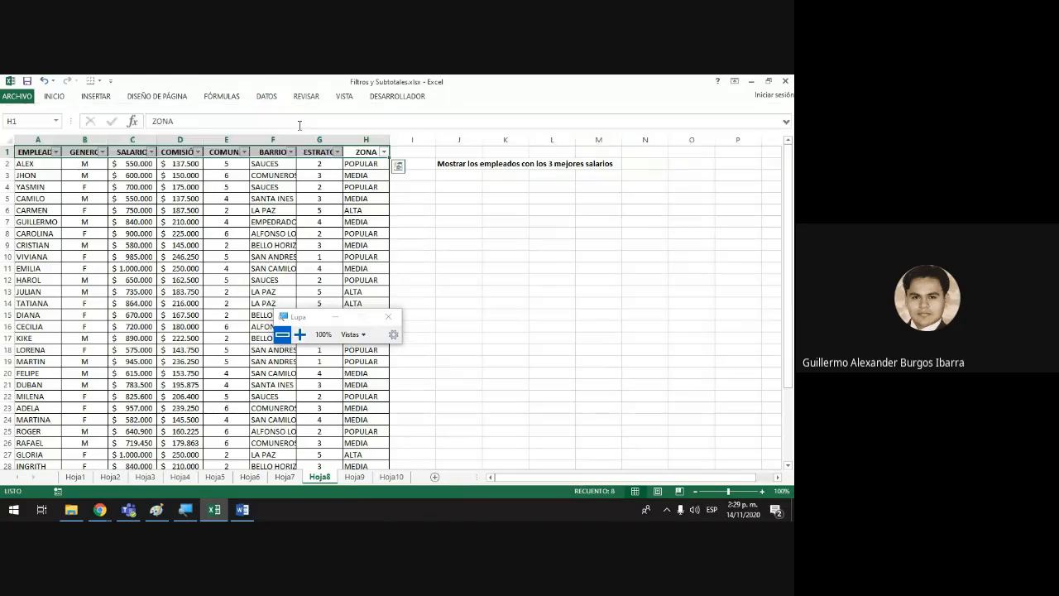
drag(325, 315, 616, 266)
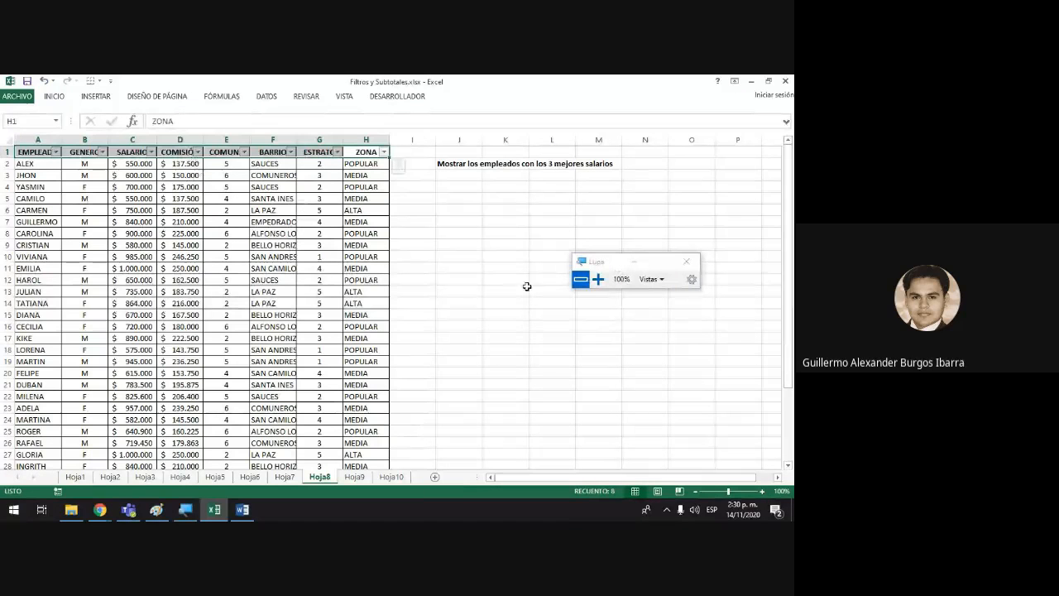
click(598, 279)
click(598, 279)
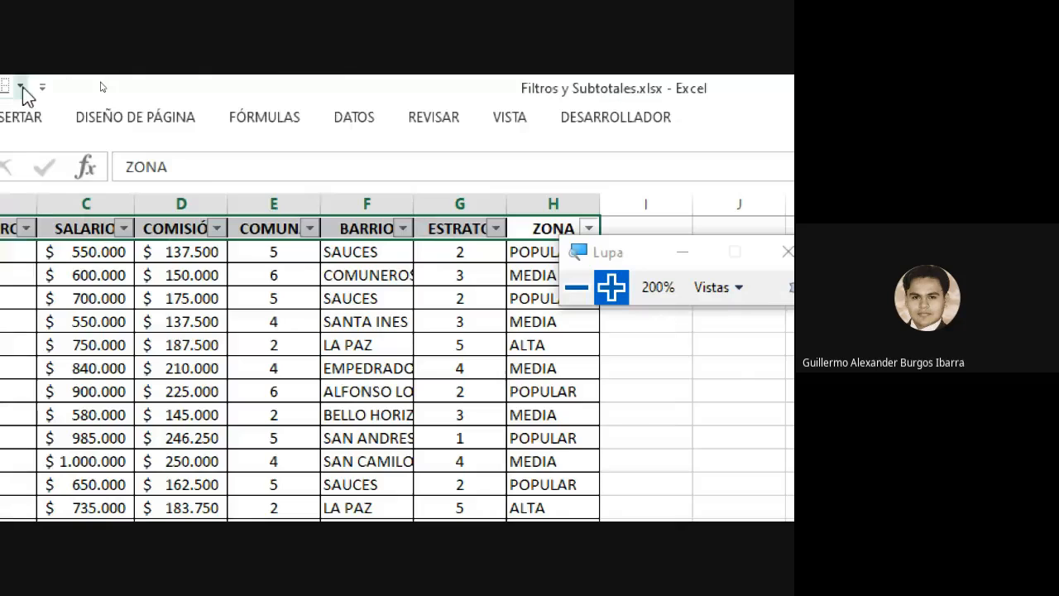
click(124, 228)
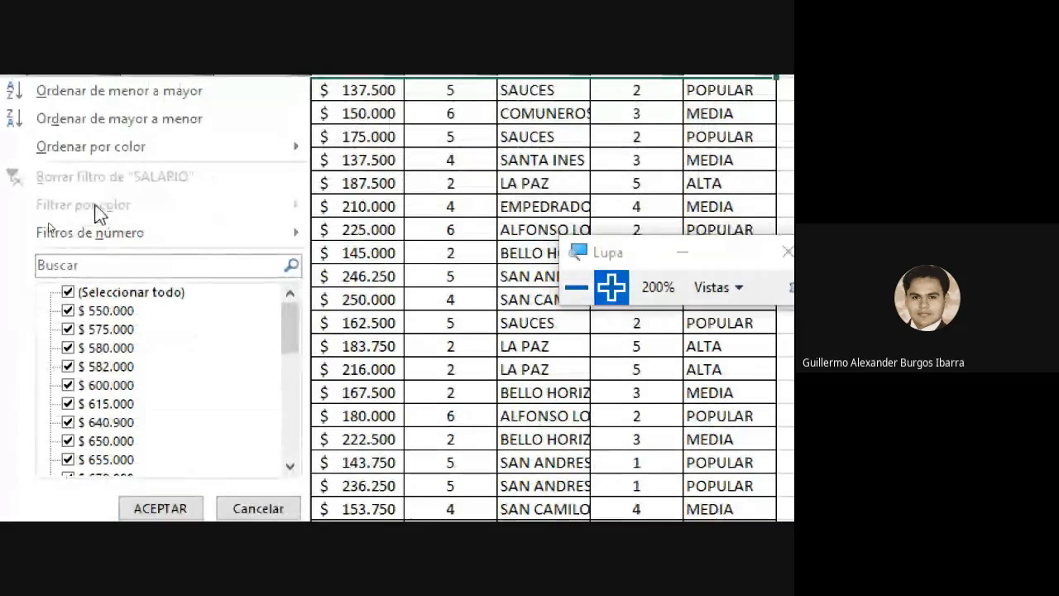
mouse_move(170, 245)
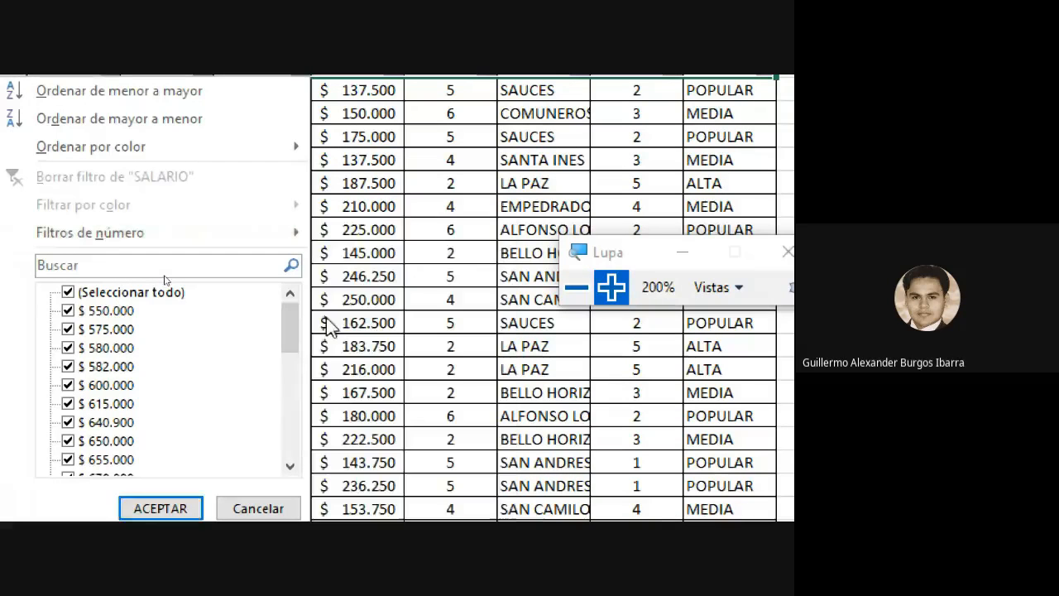
mouse_move(287, 236)
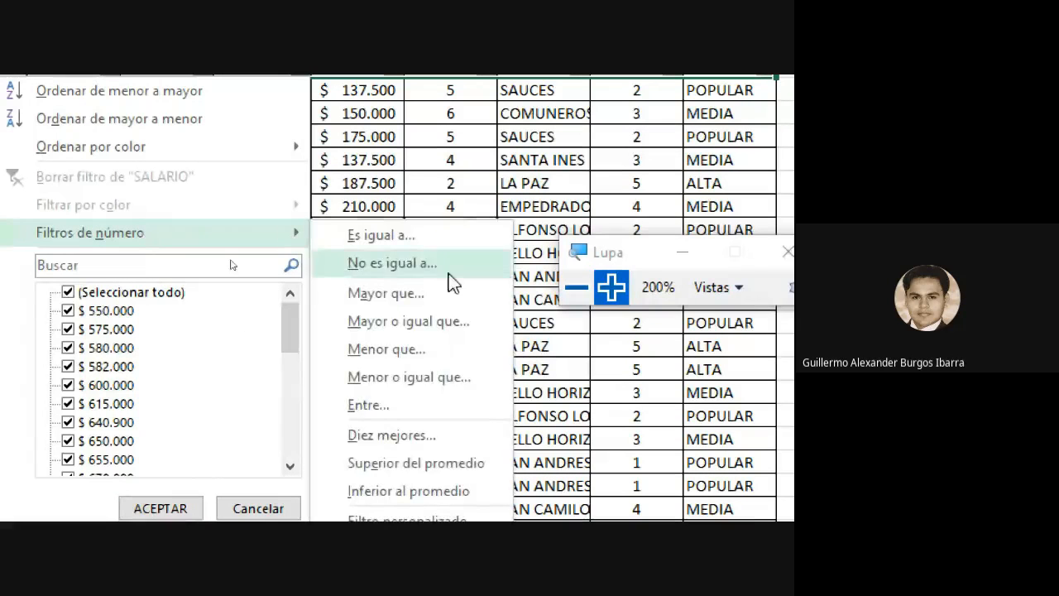
click(428, 443)
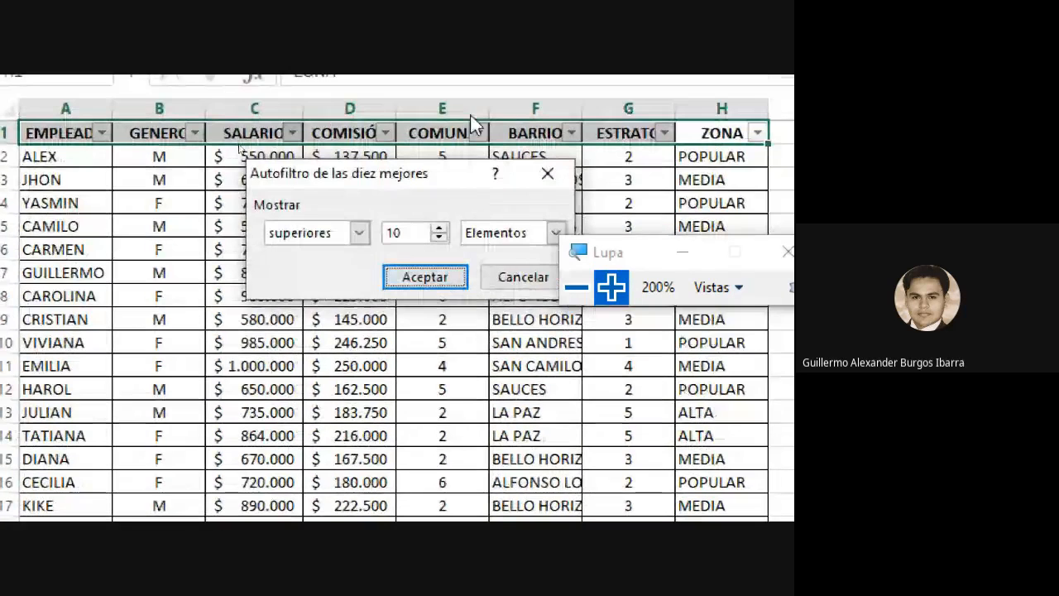
drag(386, 173, 351, 206)
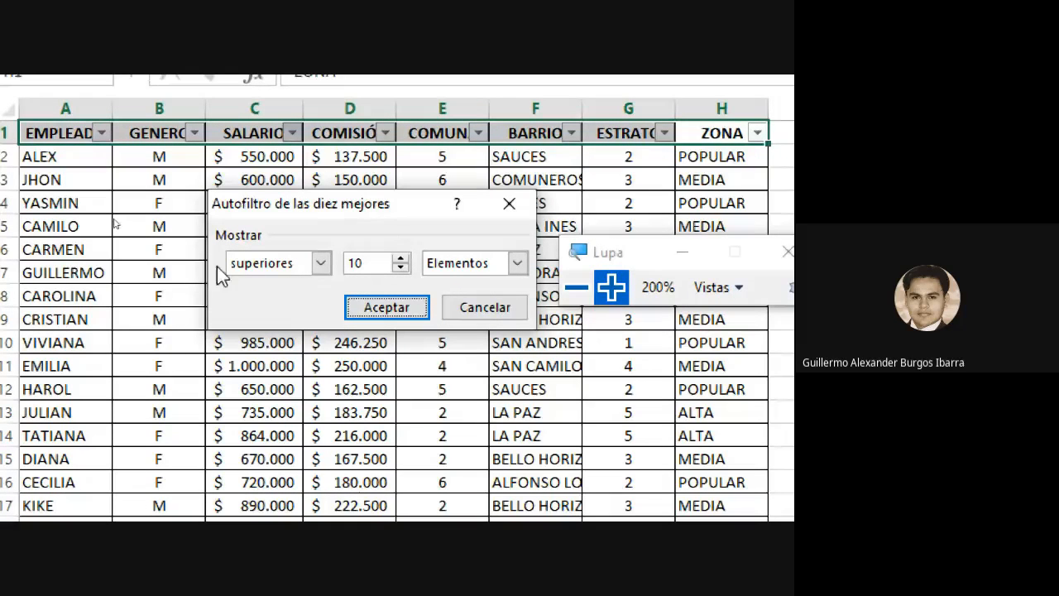
click(401, 269)
click(401, 268)
click(401, 268)
click(400, 268)
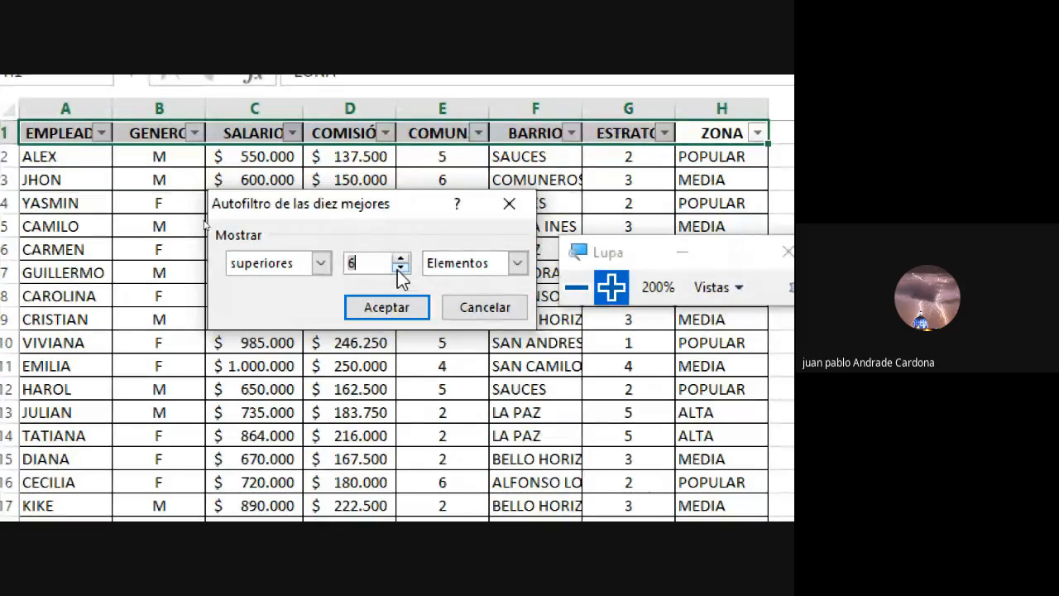
click(401, 268)
click(400, 268)
click(485, 307)
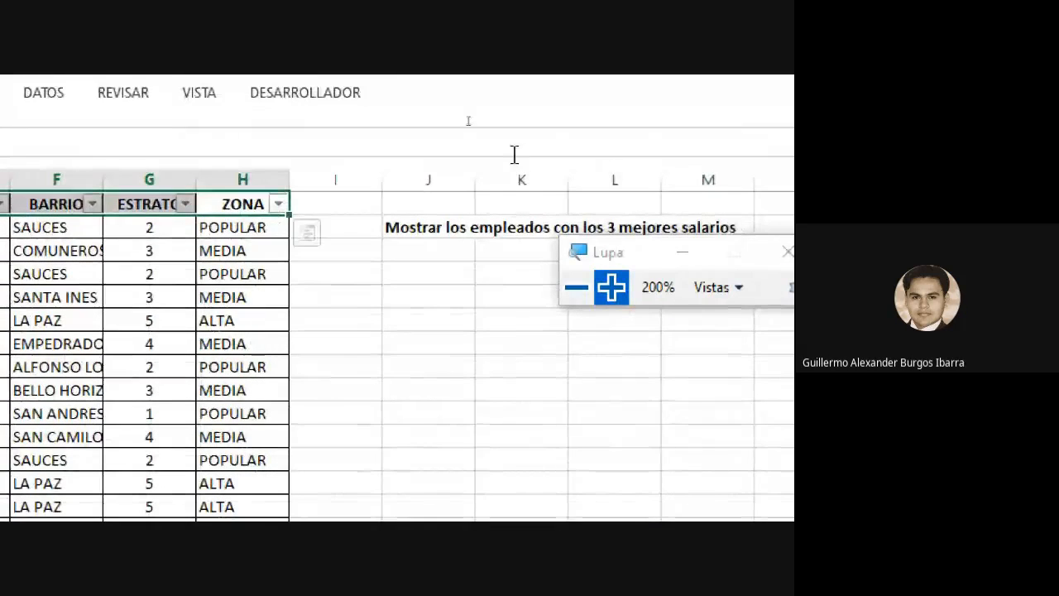
- Open the Diez mejores number filter for the SALARIO column and set the number of elements to 3
click(303, 202)
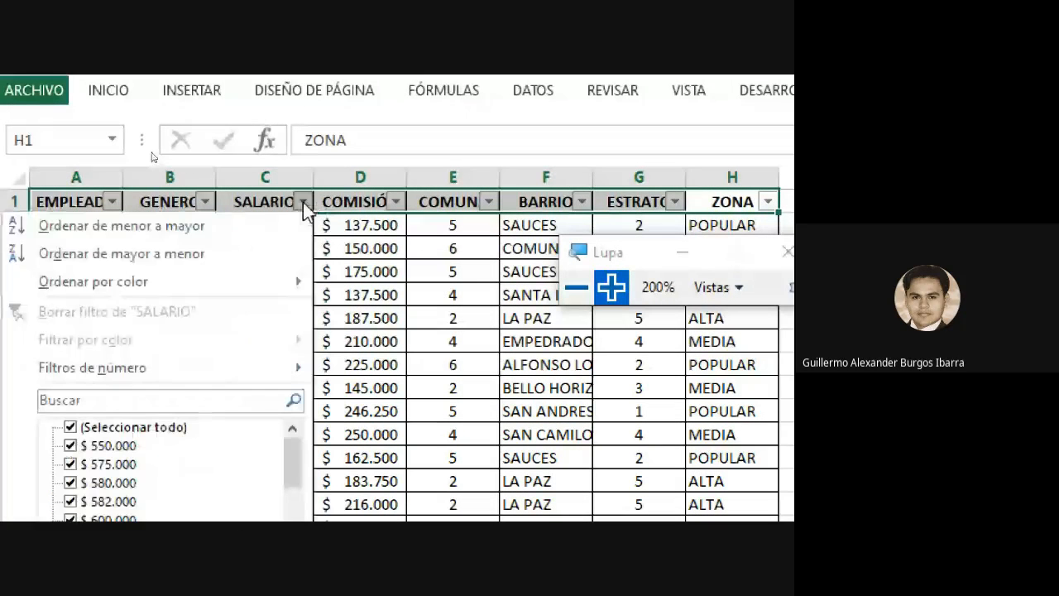
mouse_move(170, 369)
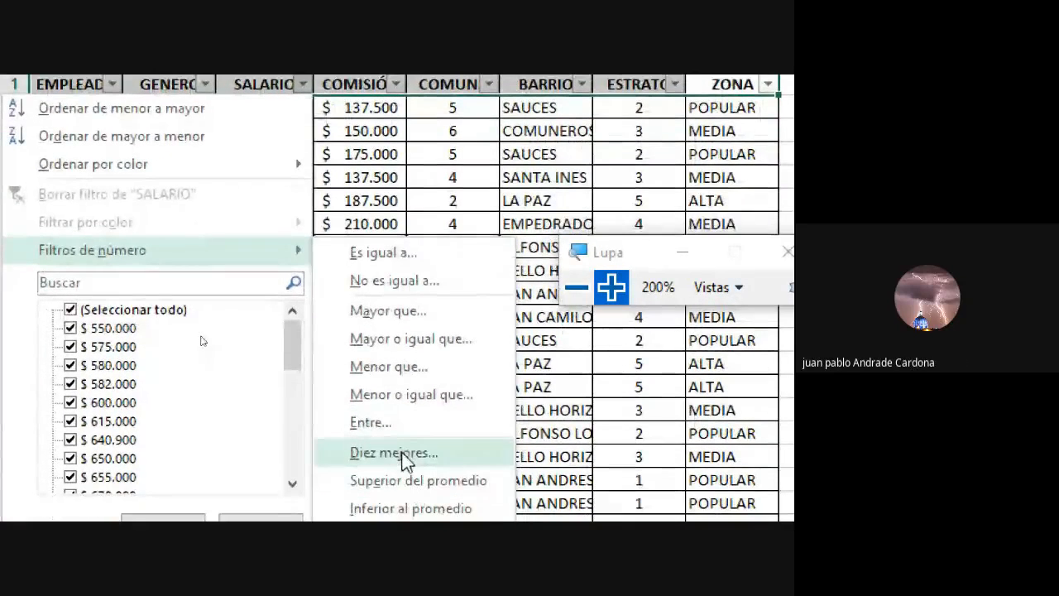
click(402, 458)
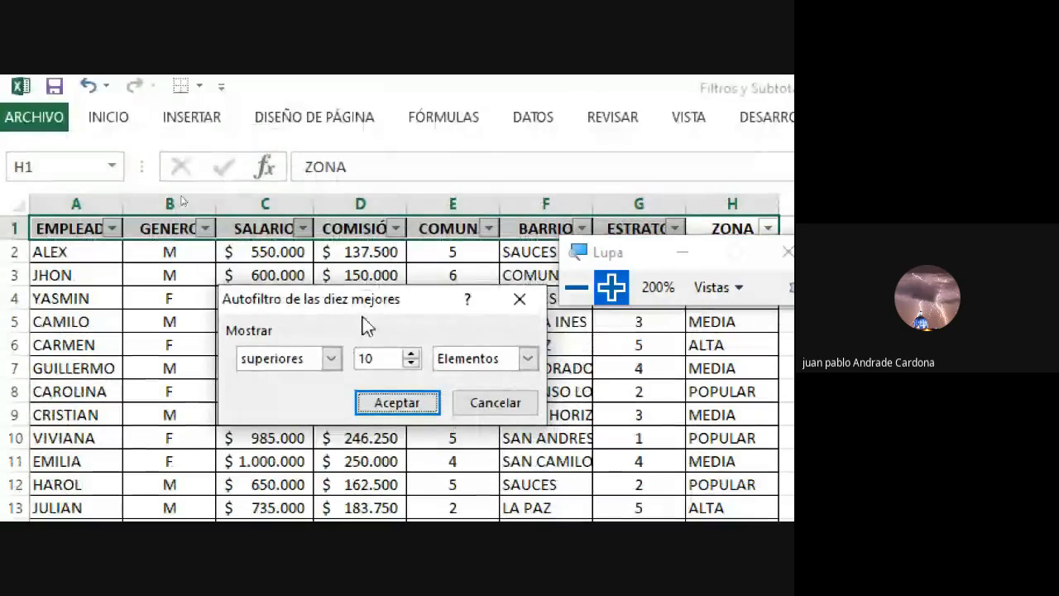
drag(361, 305, 346, 242)
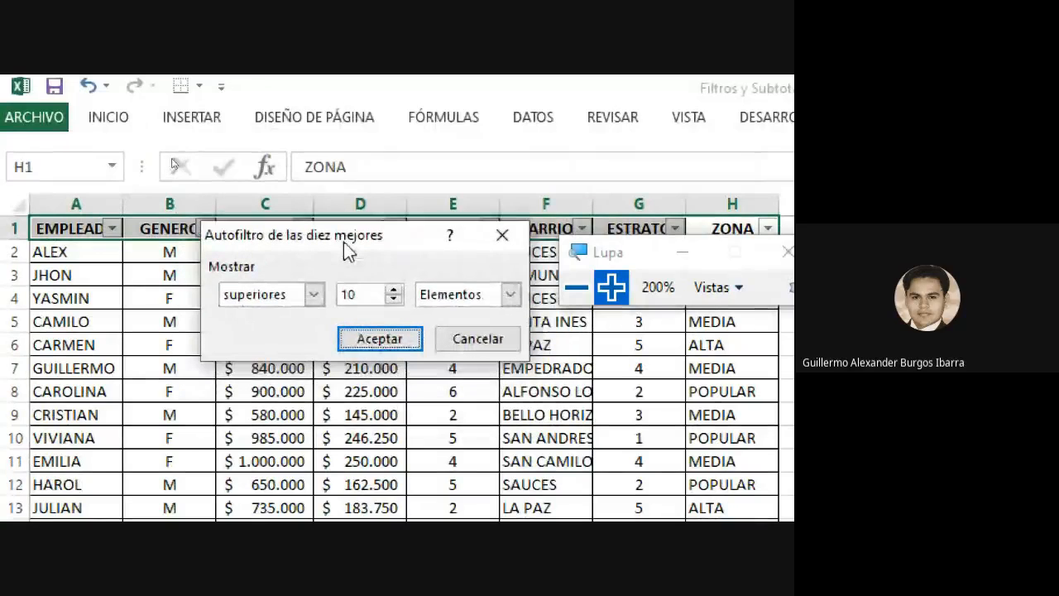
click(395, 301)
click(395, 300)
click(395, 301)
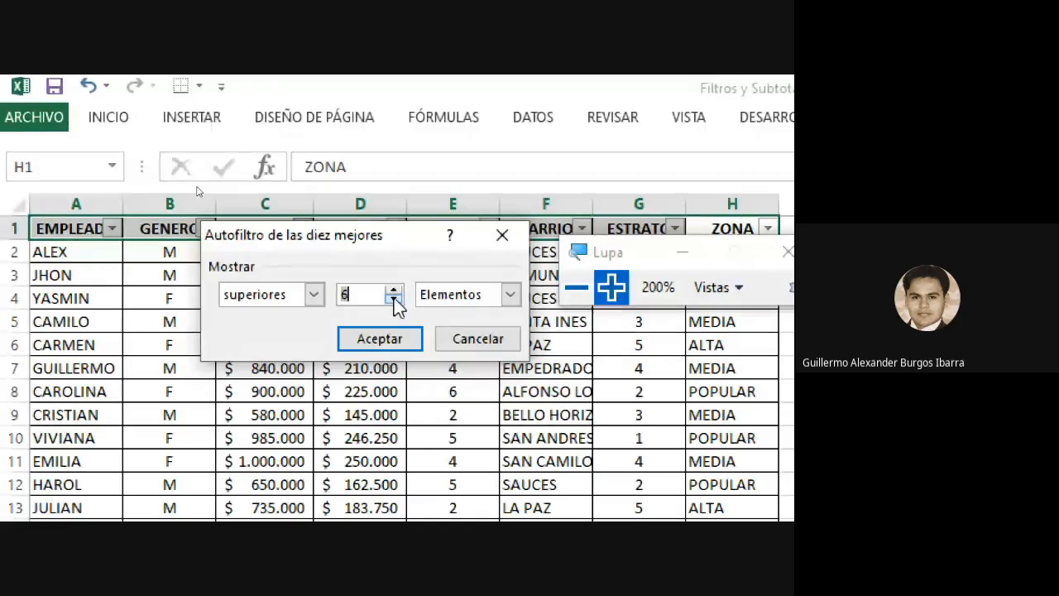
click(395, 300)
click(395, 301)
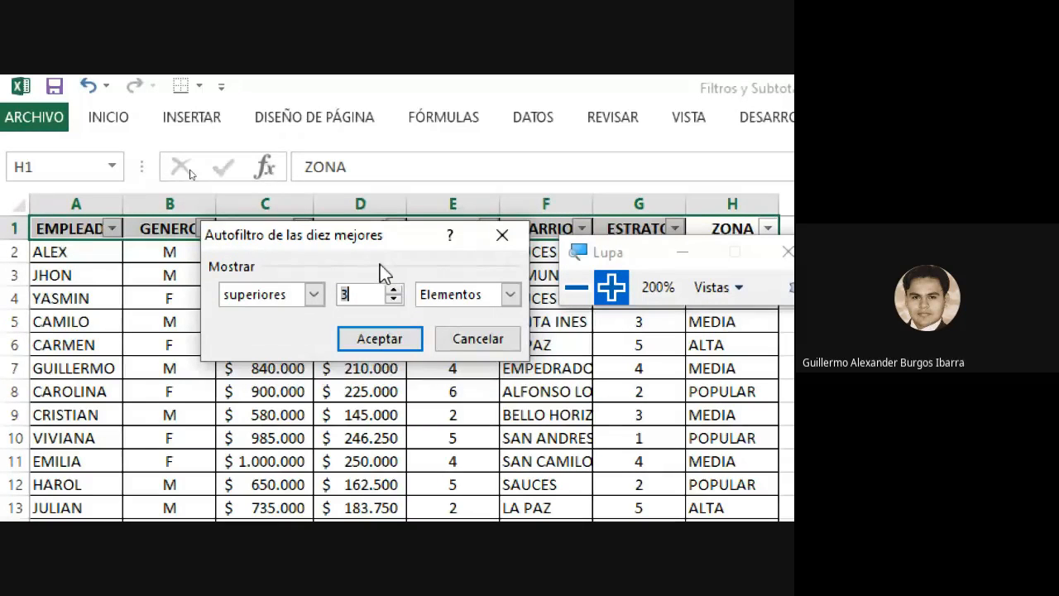
- Switch the ranking to inferiores and back to superiores, and apply the filter to the SALARIO column
click(315, 294)
click(242, 330)
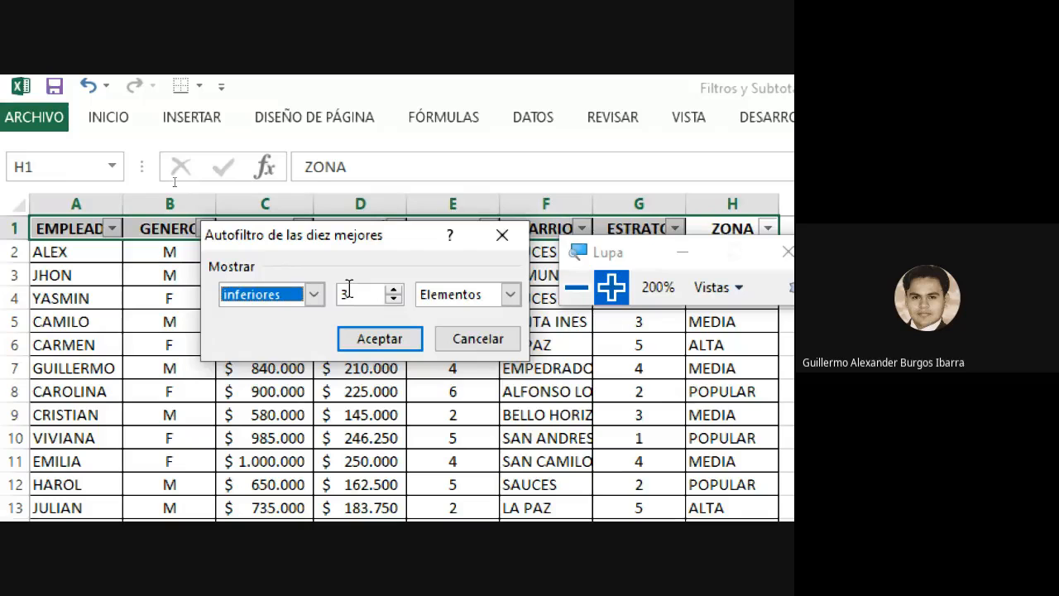
click(314, 294)
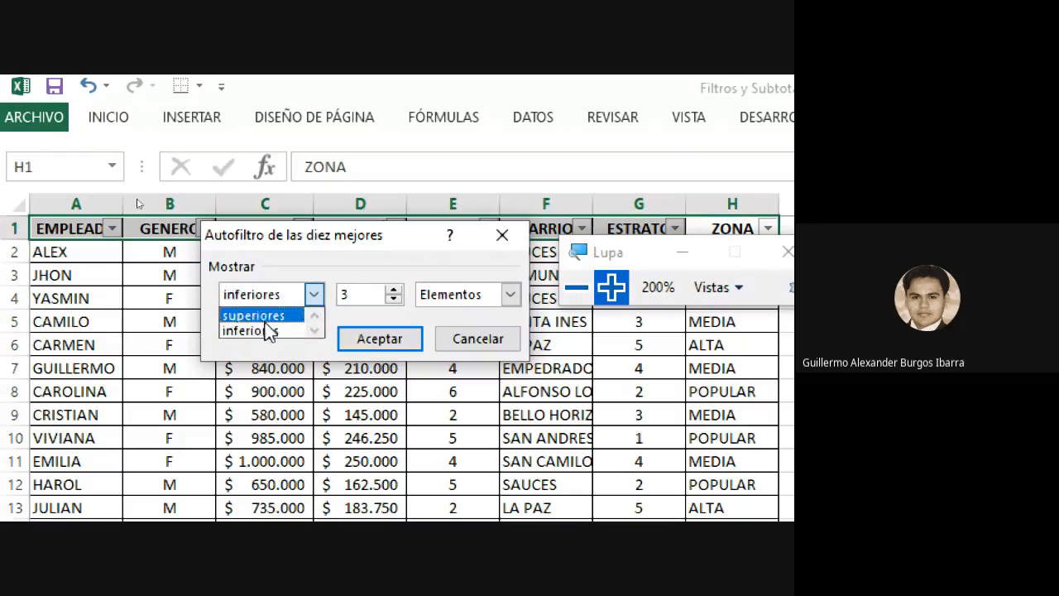
click(271, 322)
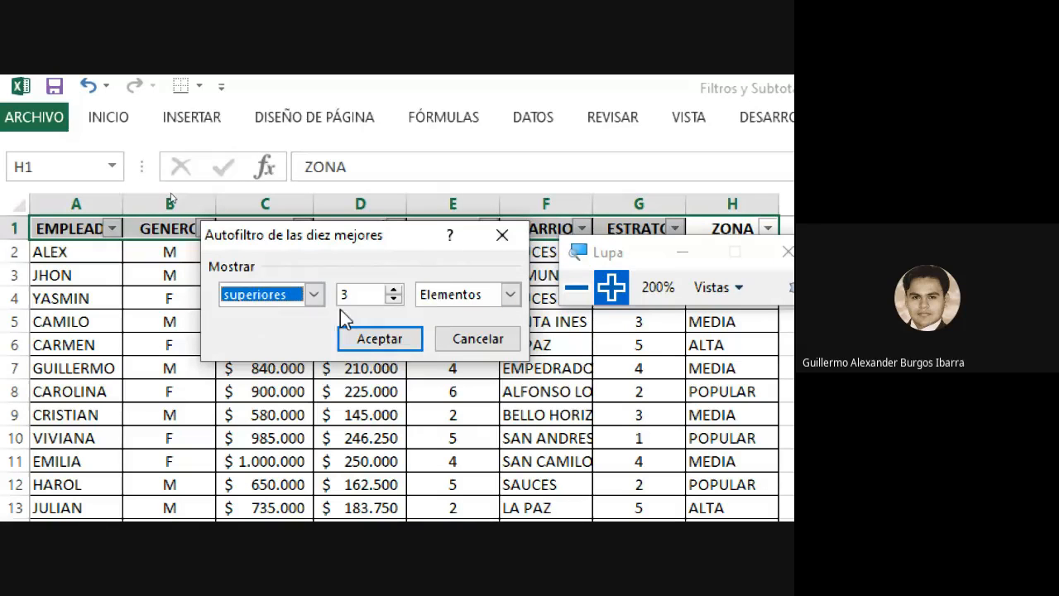
click(388, 338)
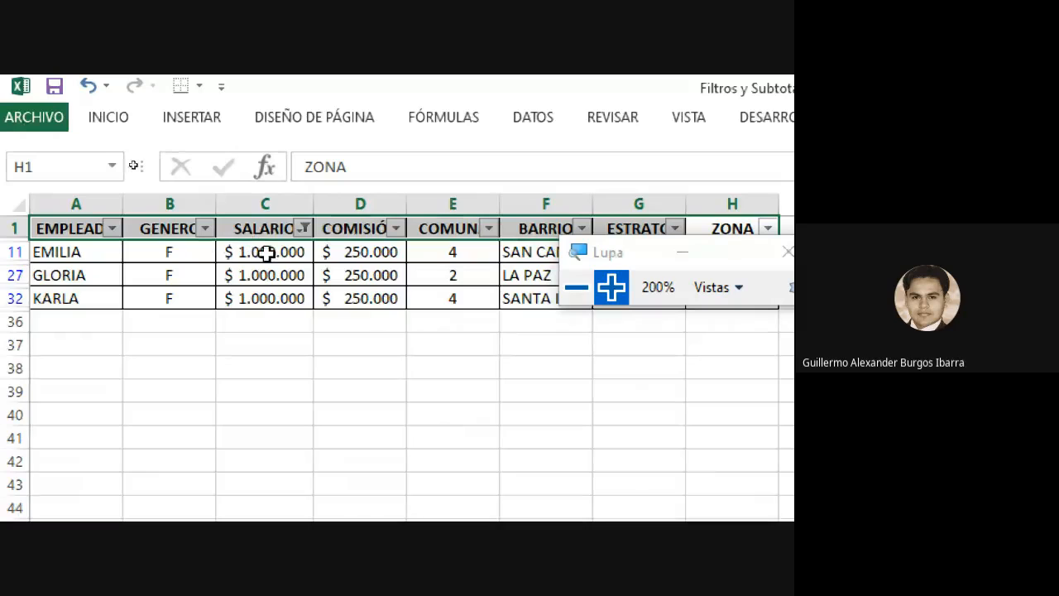
drag(267, 253, 261, 298)
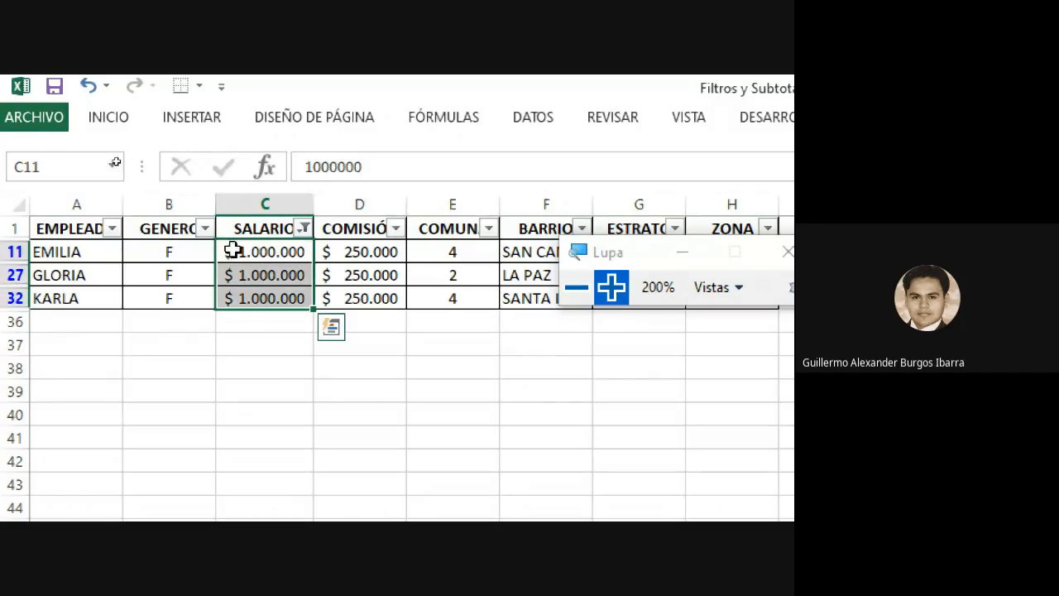
drag(270, 248, 272, 298)
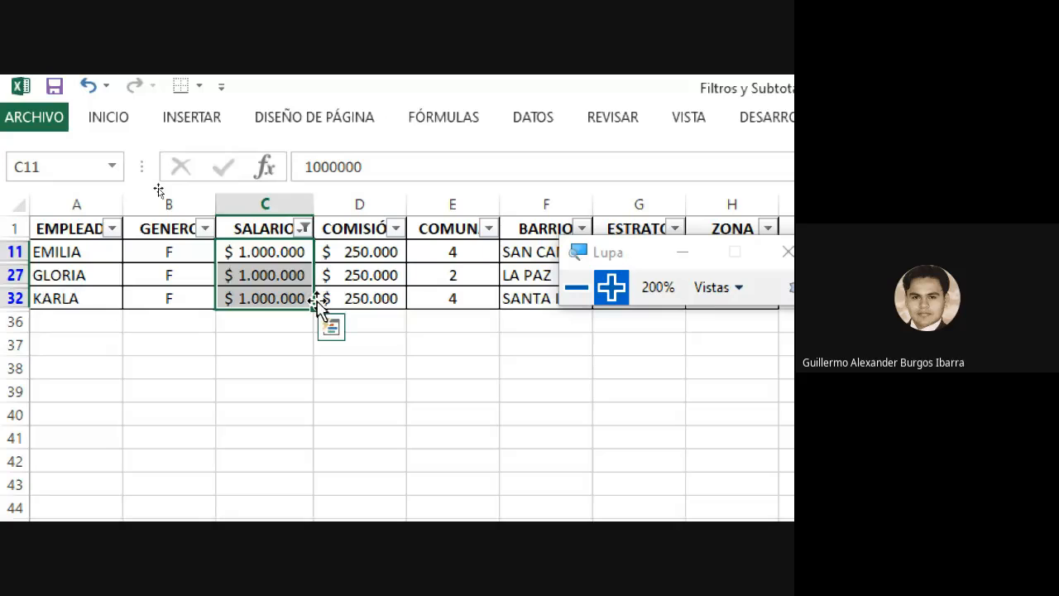
click(264, 250)
click(239, 298)
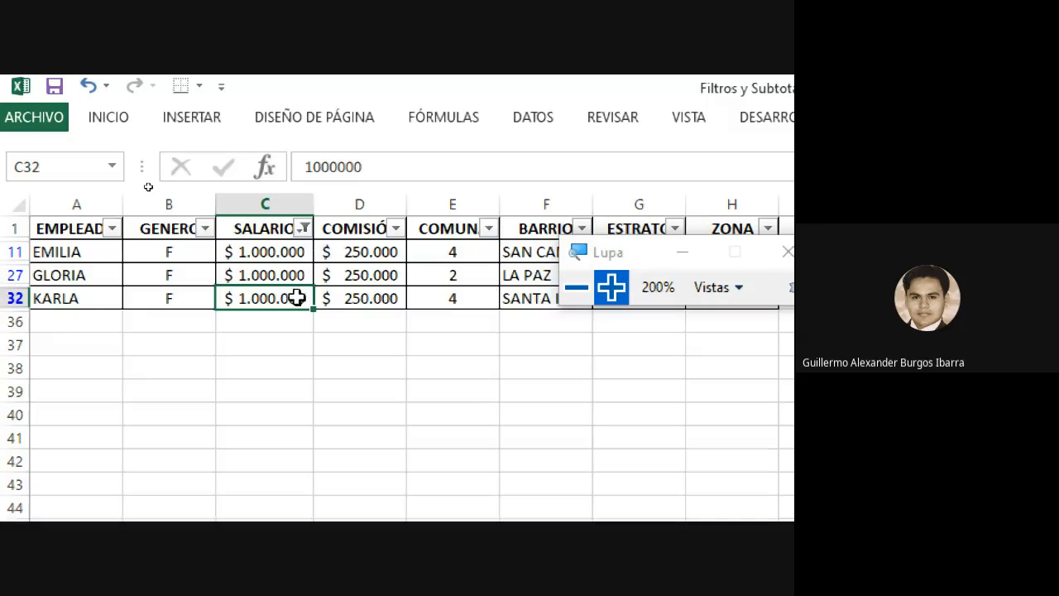
- Clear the filter from the SALARIO column
click(304, 231)
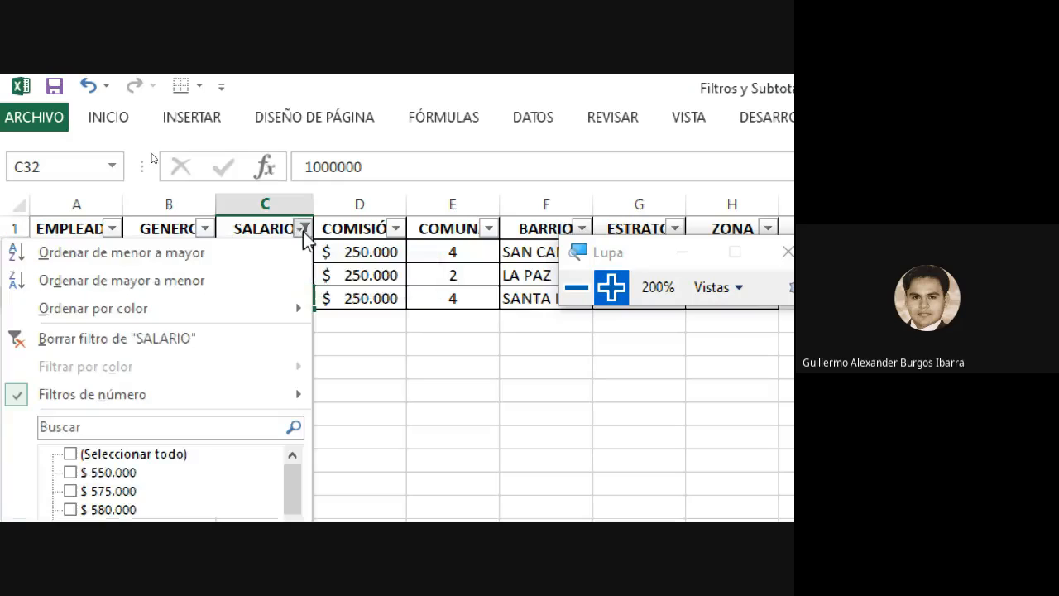
click(140, 340)
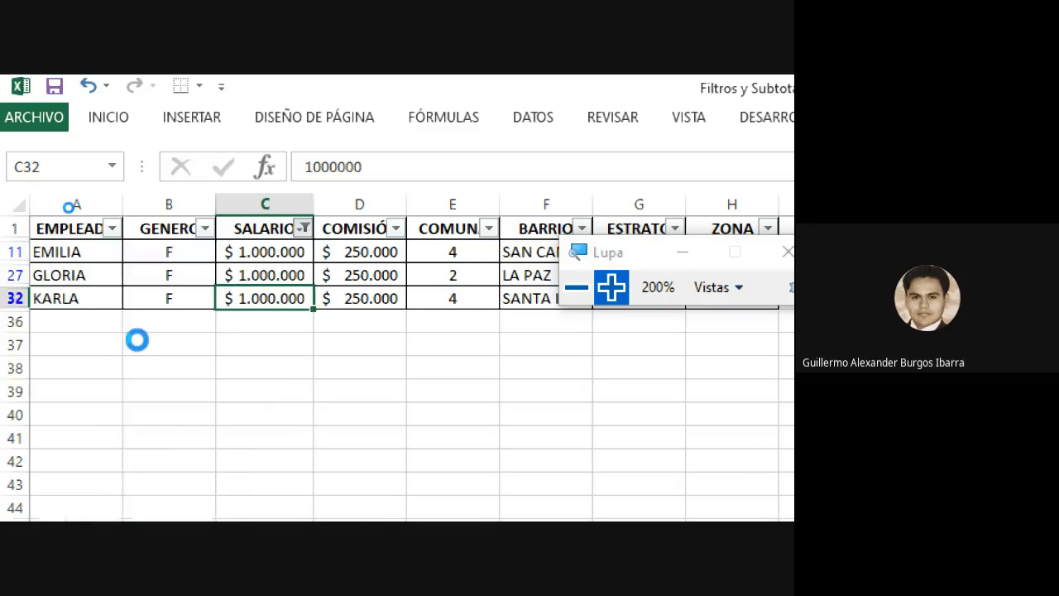
scroll(601, 464, down, 2)
scroll(601, 464, up, 2)
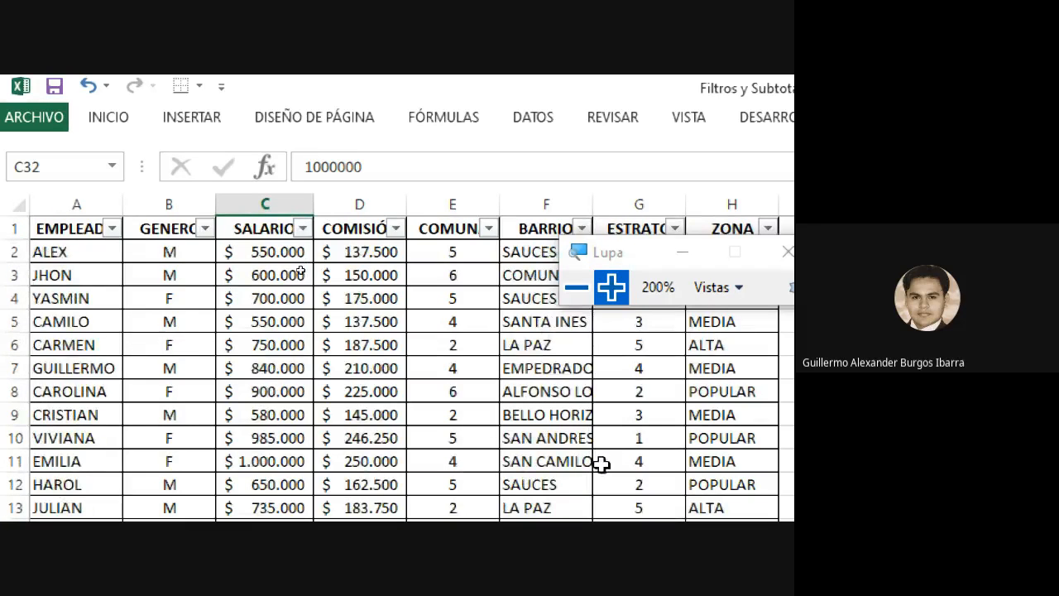
- Filter the SALARIO column with the Diez mejores number filter set to inferiores, 2, Elementos
click(303, 229)
mouse_move(152, 361)
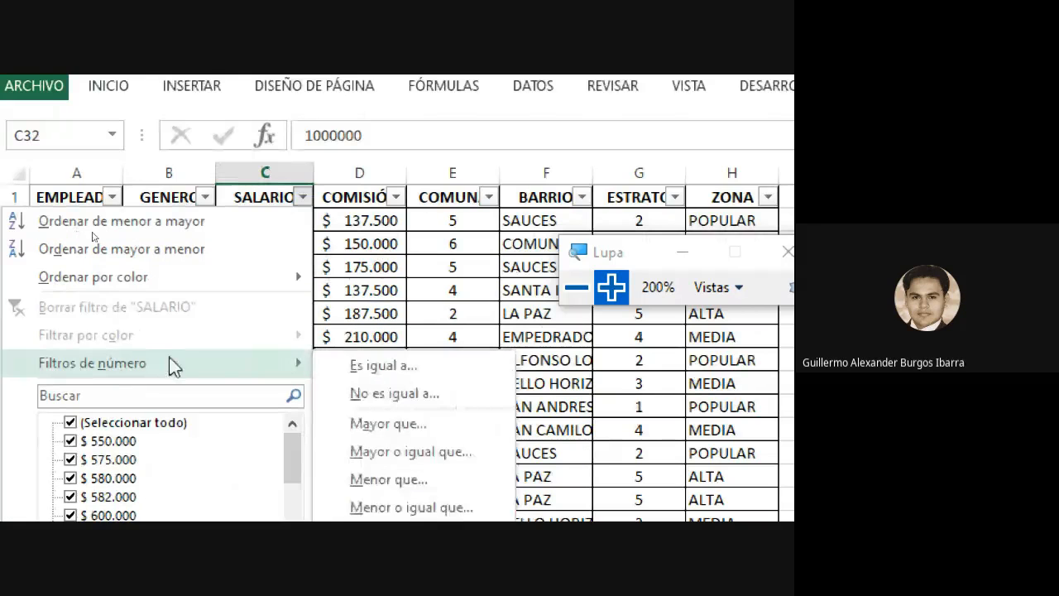
click(424, 482)
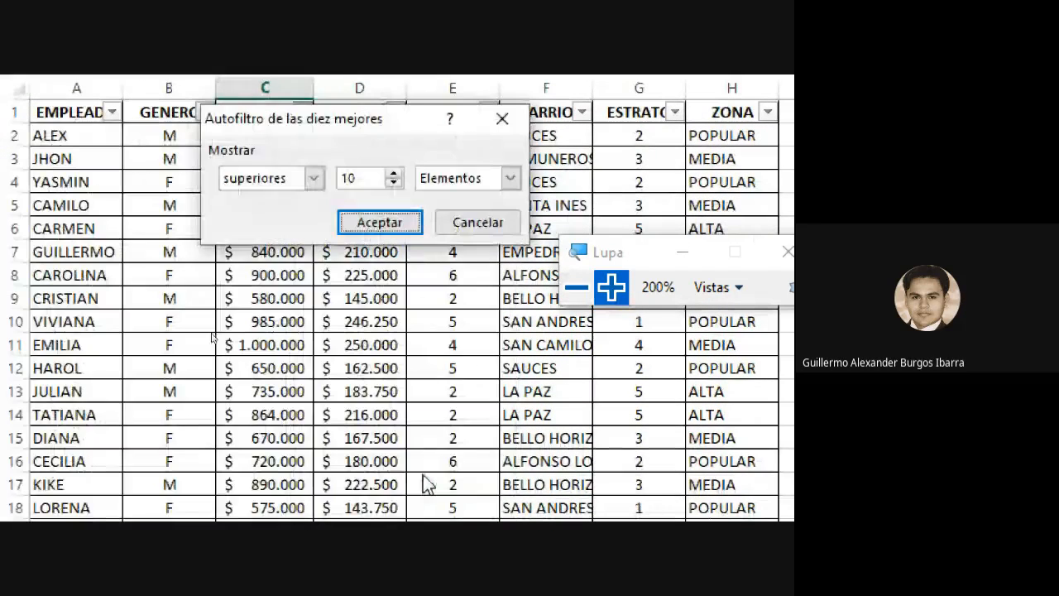
click(315, 180)
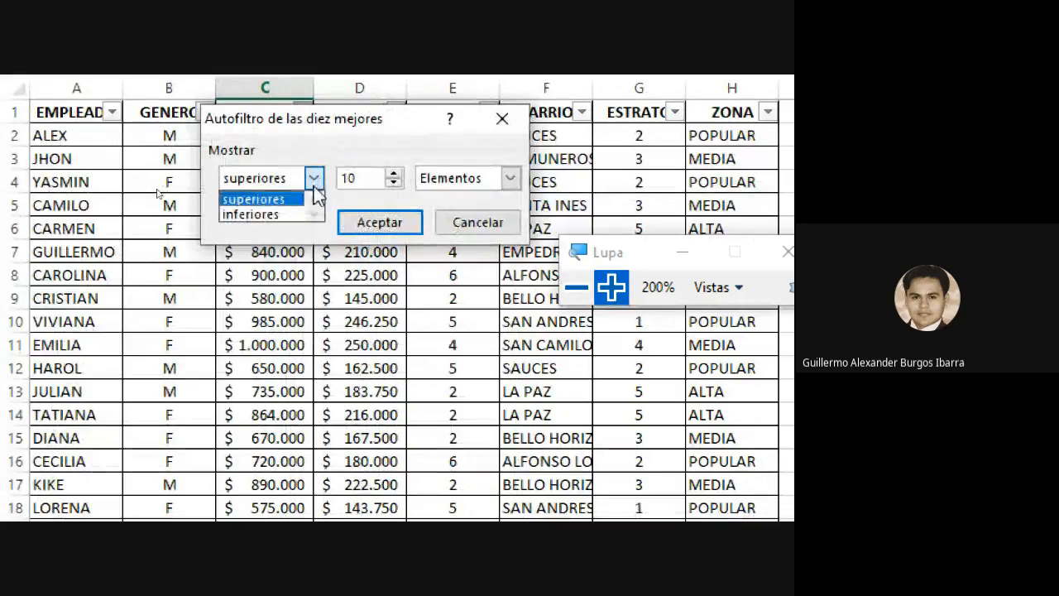
click(263, 213)
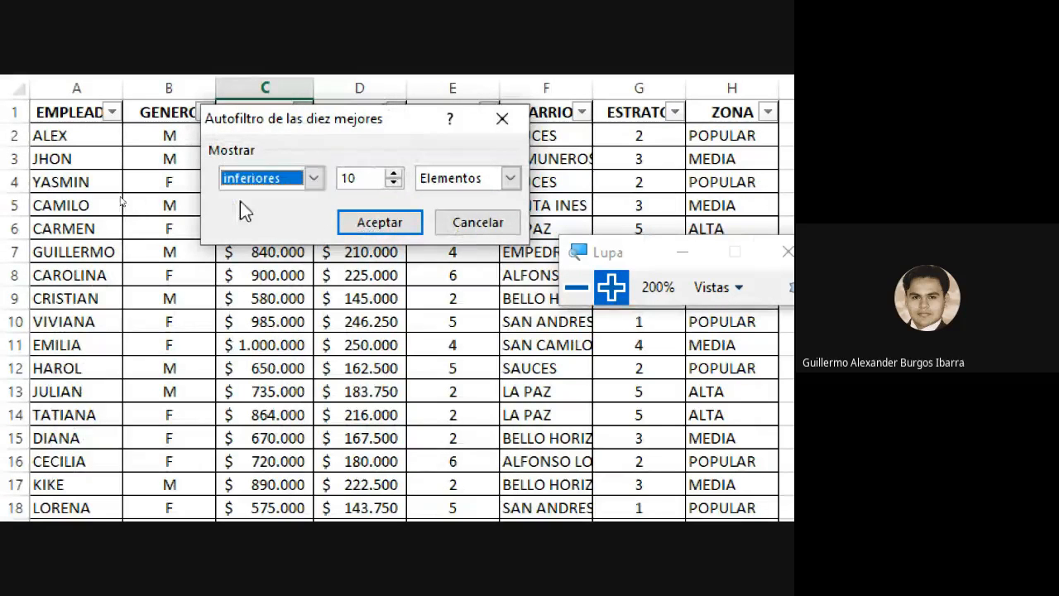
click(396, 175)
click(395, 174)
click(395, 174)
drag(397, 176, 397, 176)
drag(365, 211, 364, 211)
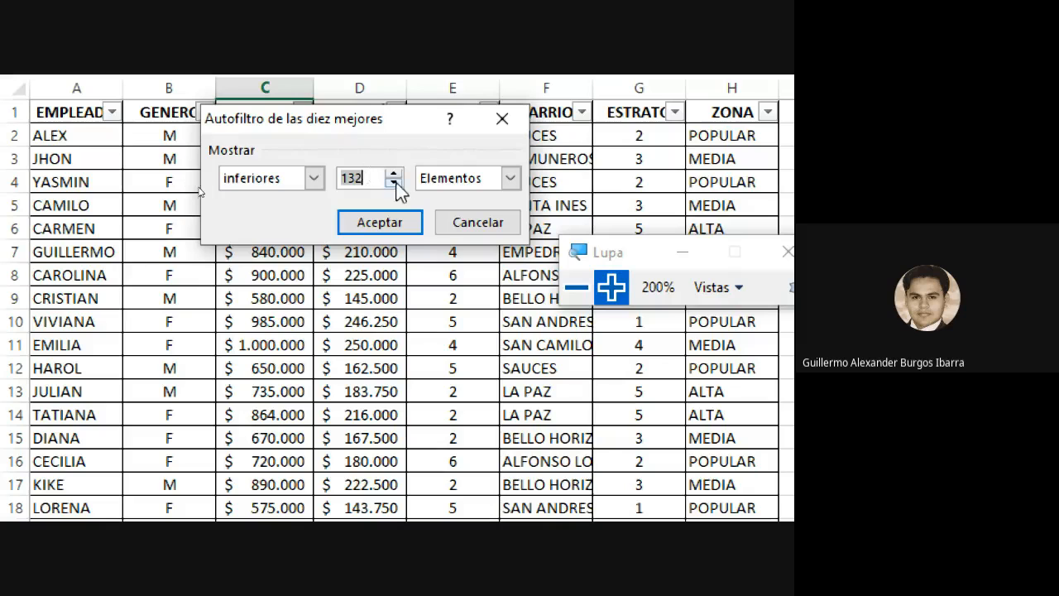
text(2)
click(395, 225)
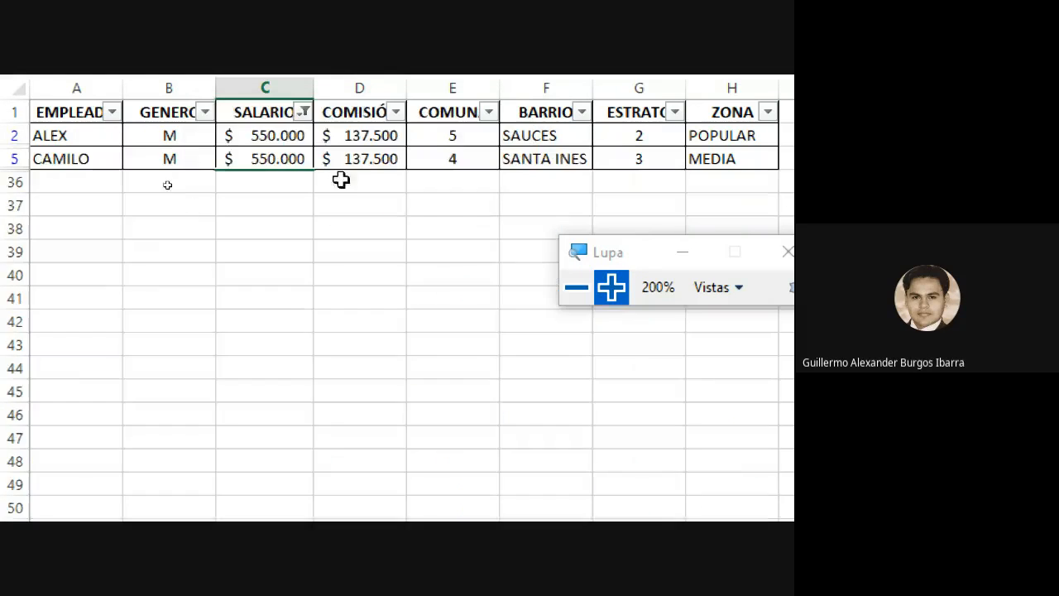
click(260, 134)
click(75, 142)
drag(75, 142, 248, 161)
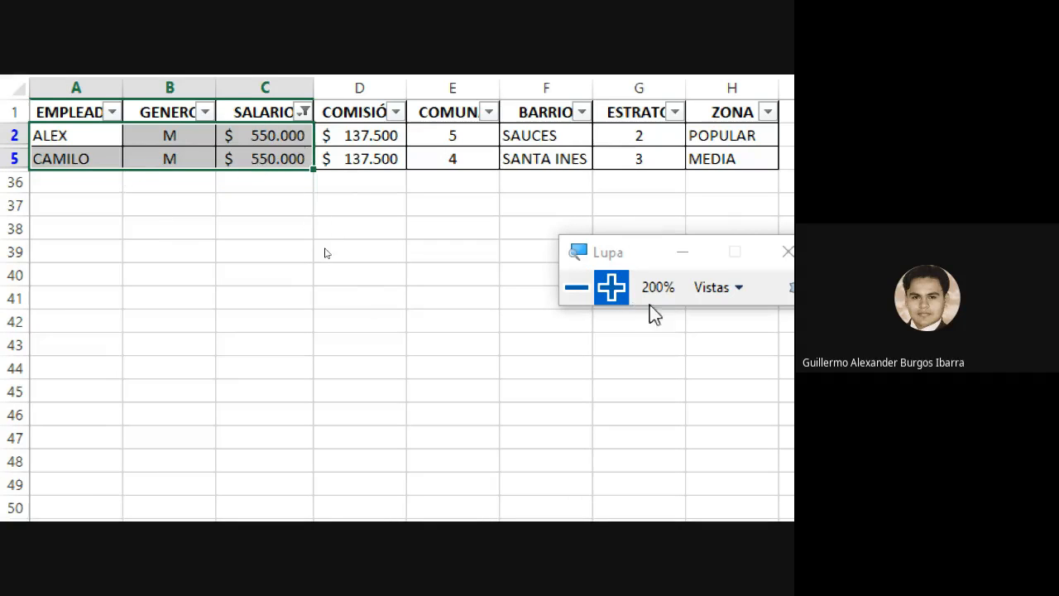
click(577, 291)
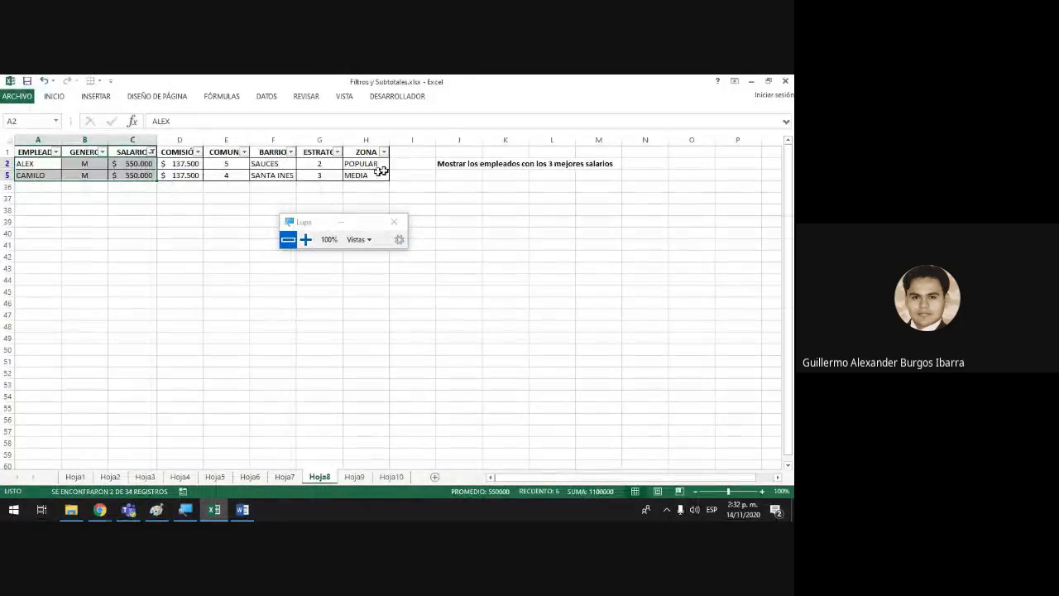
click(446, 166)
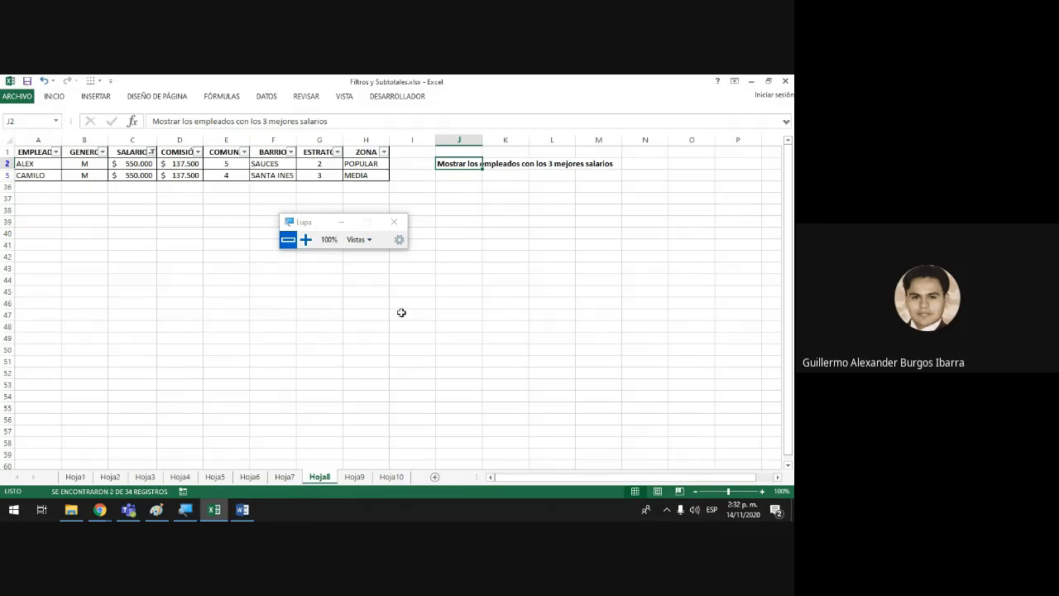
click(110, 511)
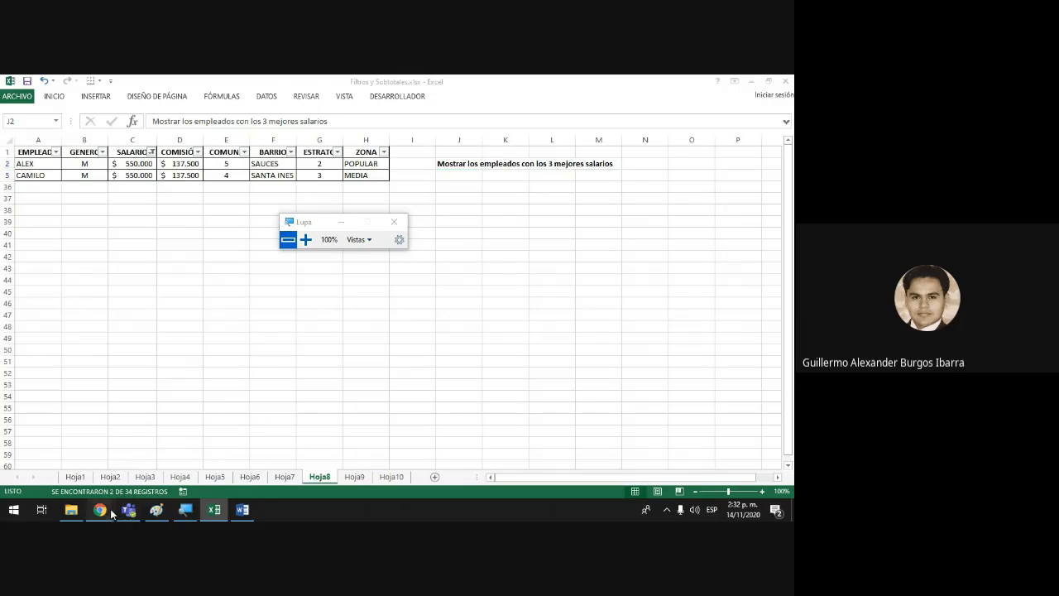
- Switch to the Google Meet call in Chrome, review the participant list, and return to the Excel workbook
click(62, 456)
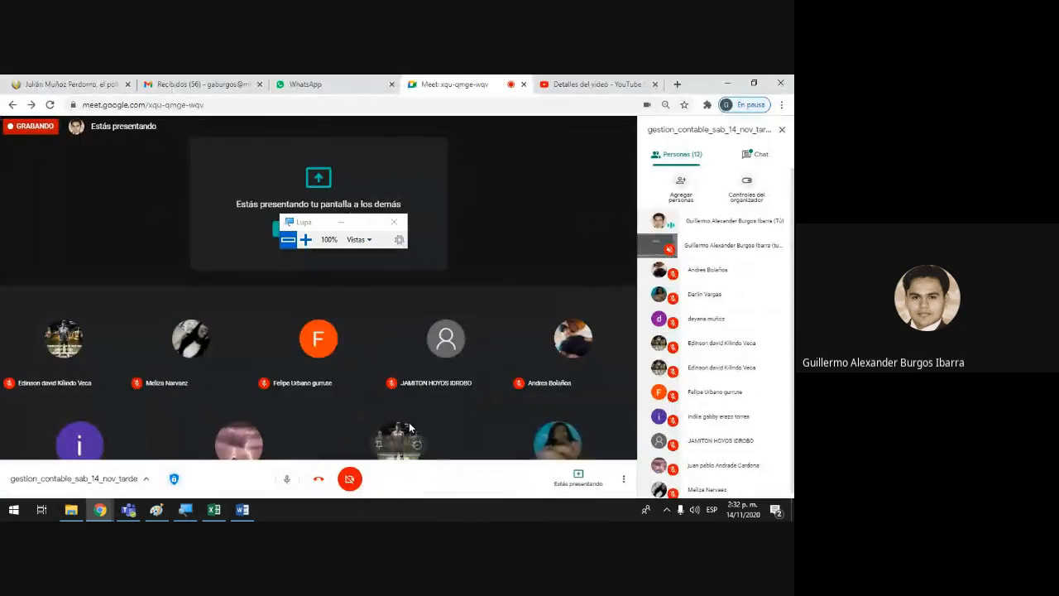
scroll(792, 344, down, 1)
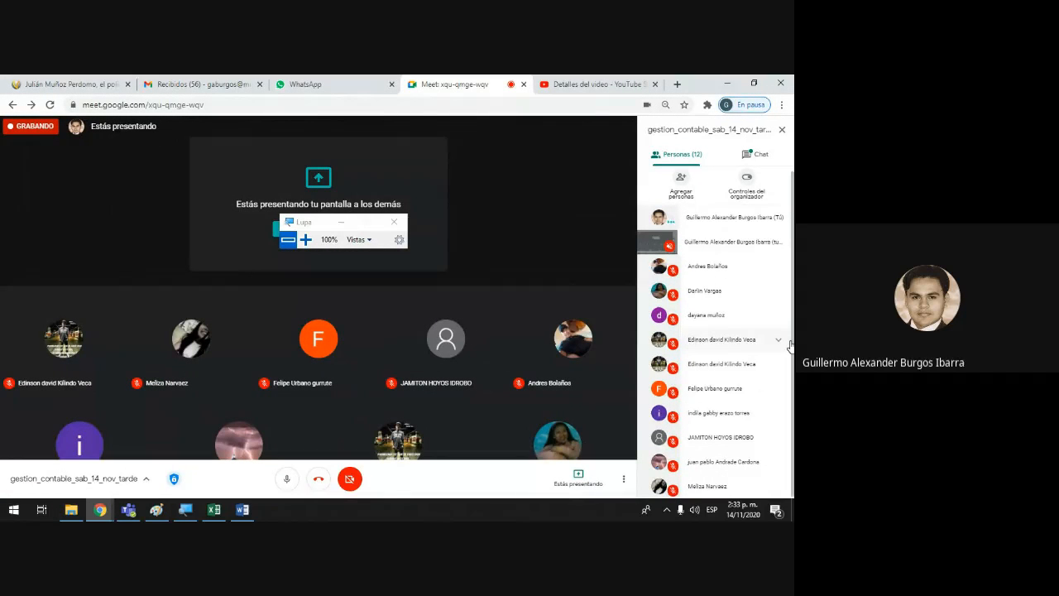
click(351, 227)
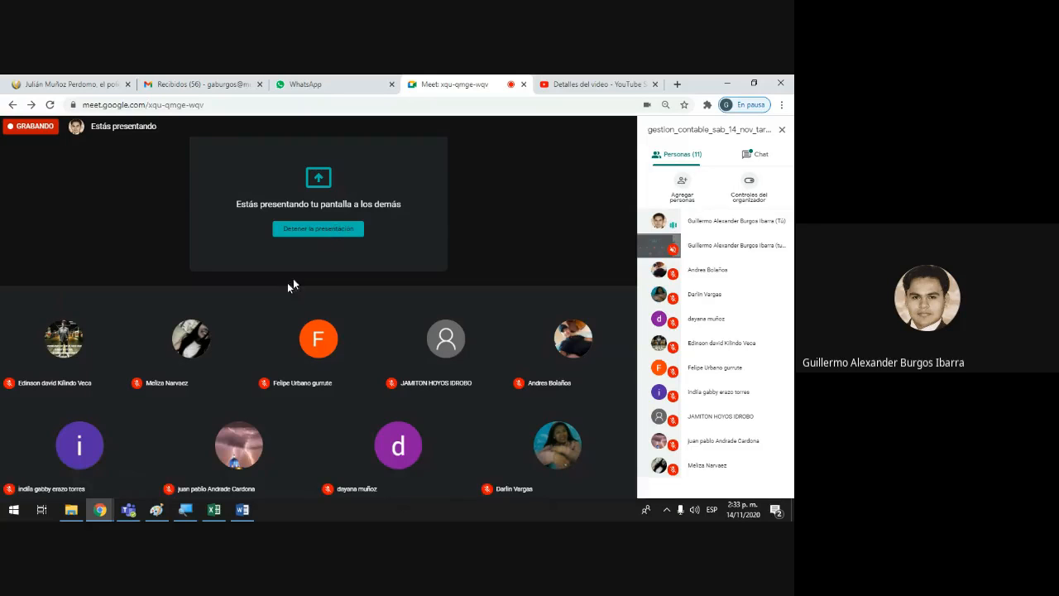
click(220, 509)
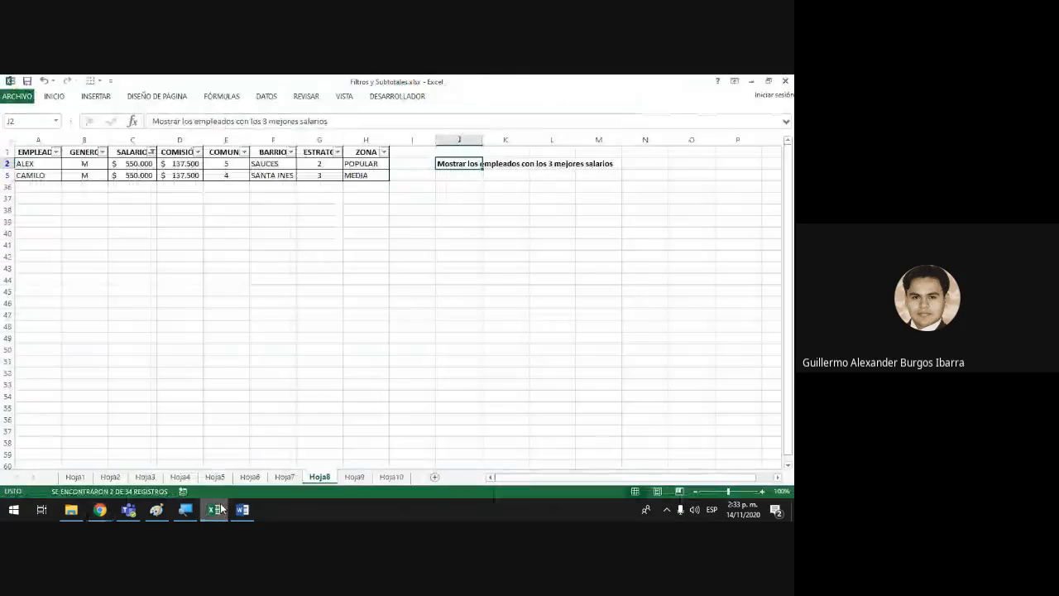
- Open sheet Hoja9 and enter "subtotales" in cell J1
click(354, 476)
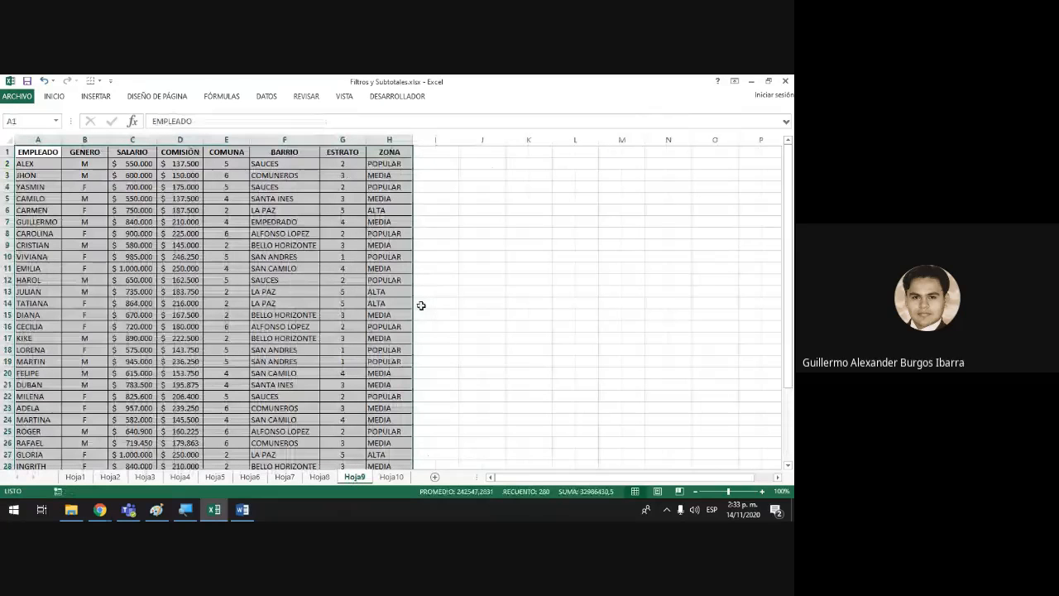
click(499, 152)
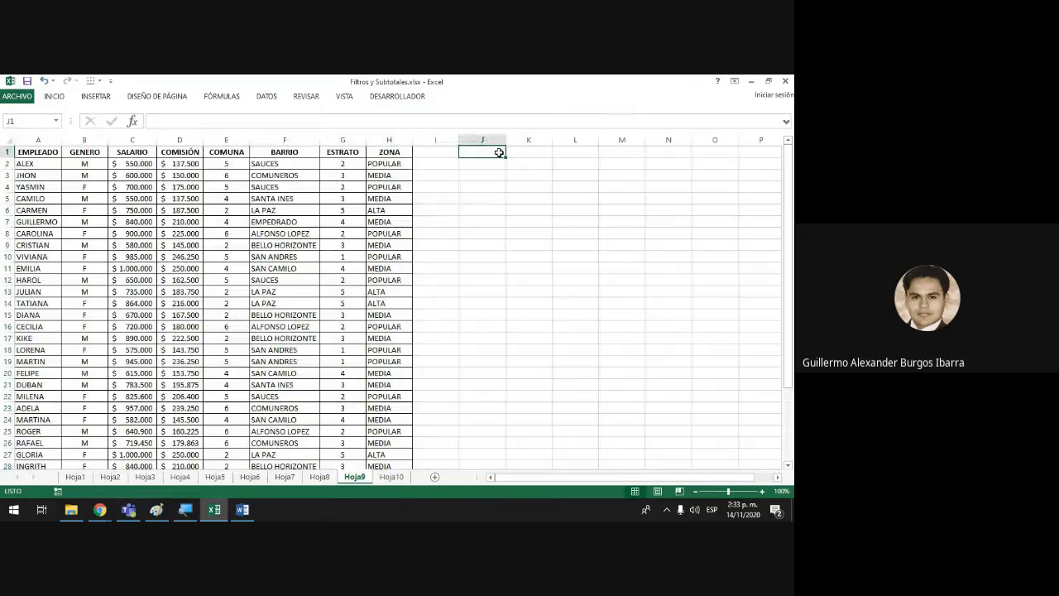
text(subtot)
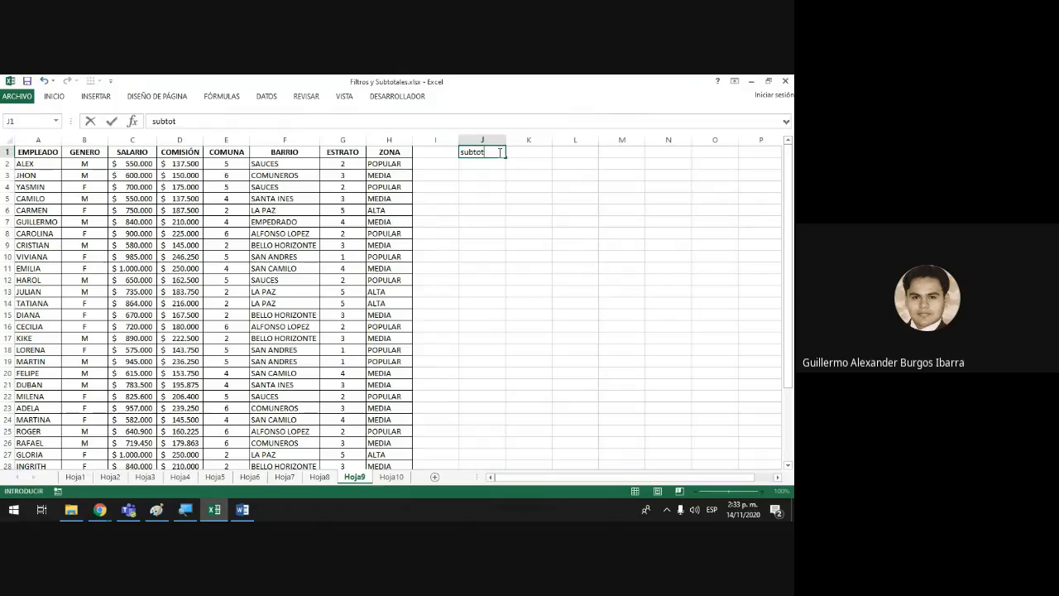
text(ales)
key(Return)
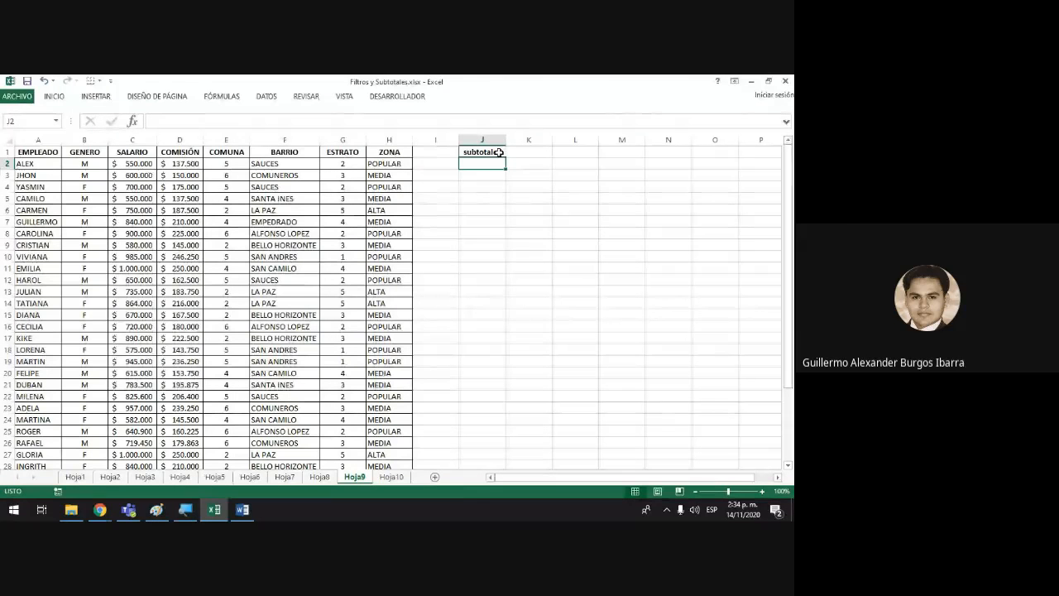
- Enter the exercise text "1. Mostrar el Salario Total ordenado por zona" in cell J3
key(Down)
text(1)
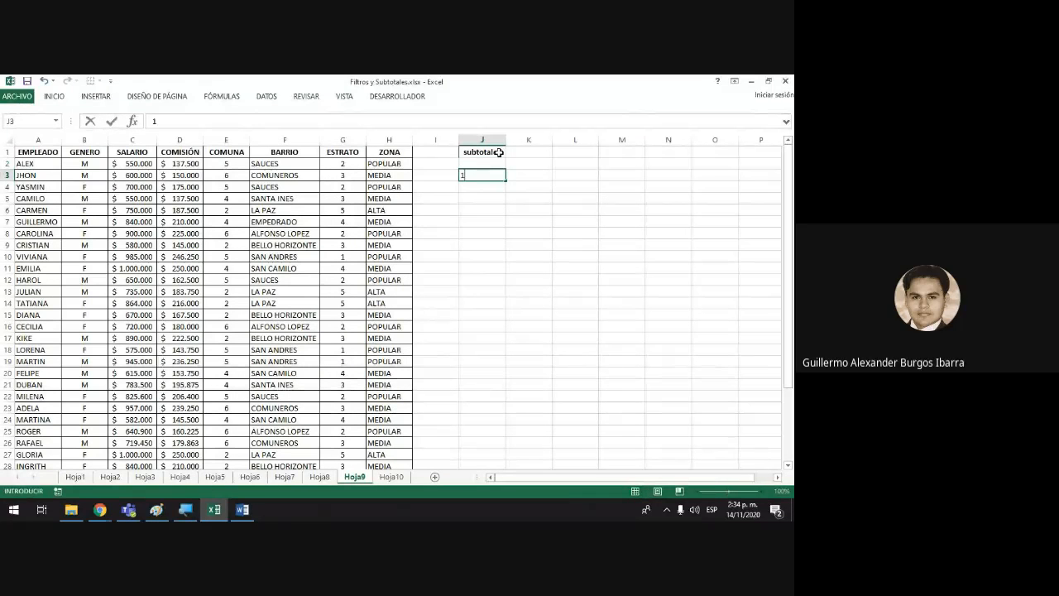
text(.)
text(Suma de)
key(BackSpace)
key(BackSpace)
key(BackSpace)
key(BackSpace)
key(BackSpace)
key(BackSpace)
key(BackSpace)
key(BackSpace)
text(Media)
key(BackSpace)
key(BackSpace)
key(BackSpace)
key(BackSpace)
text(ostrar el Sala)
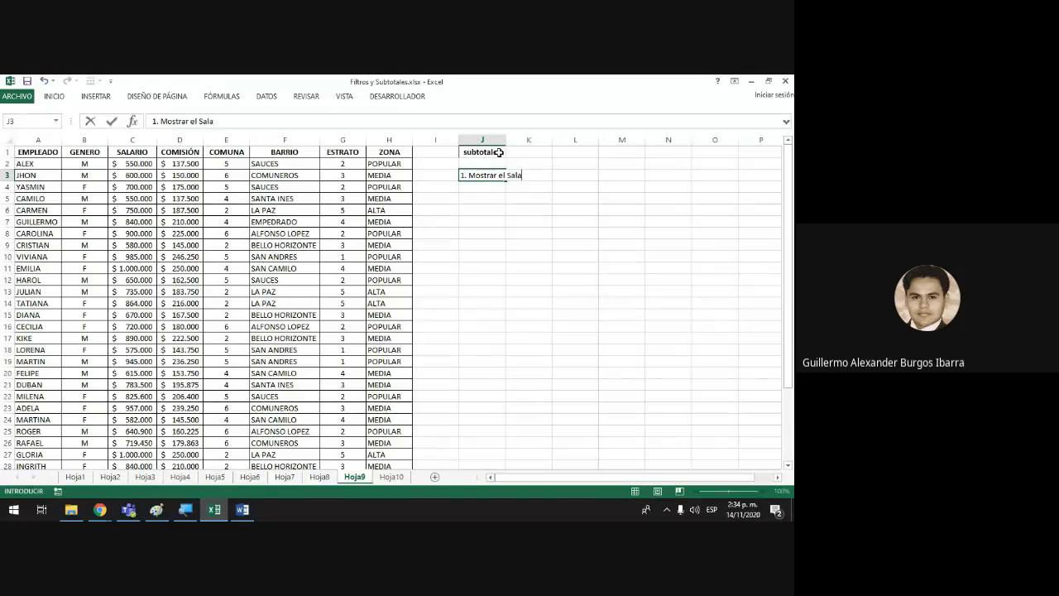
text(rio Tota)
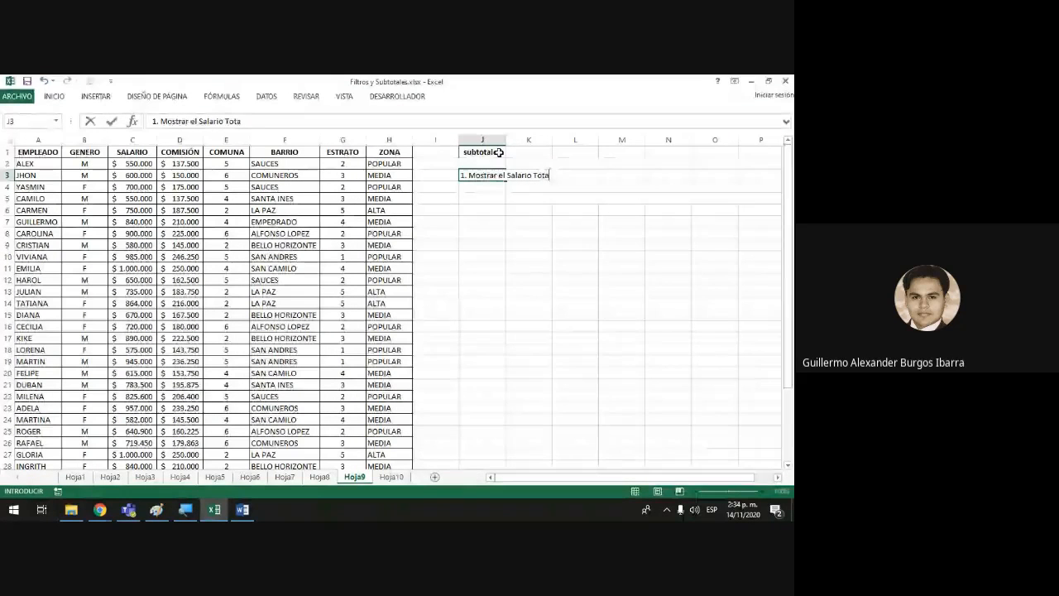
text(l ordena)
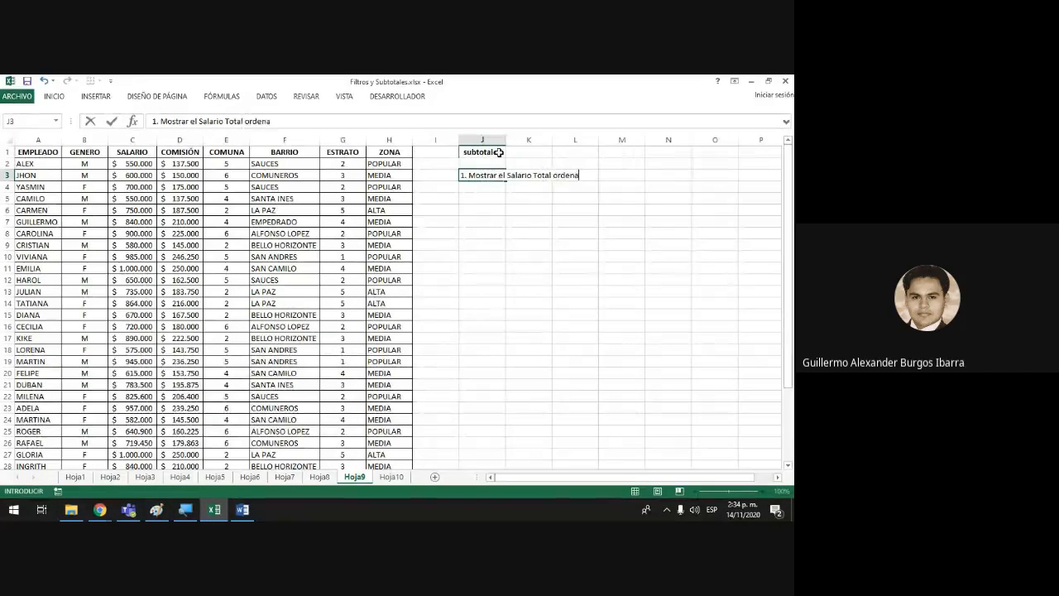
text(do por zo)
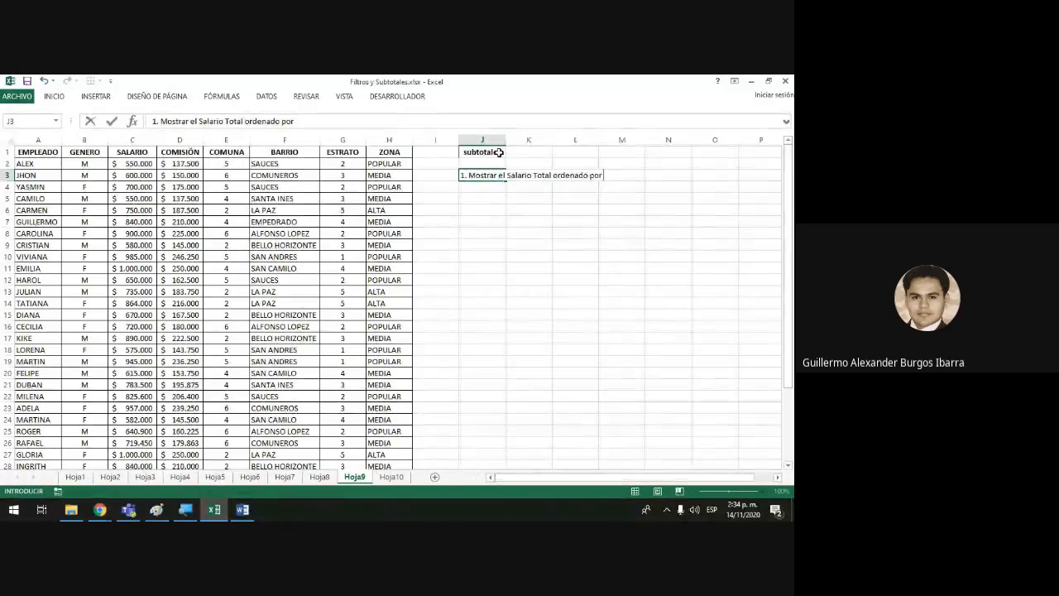
text(na)
key(Return)
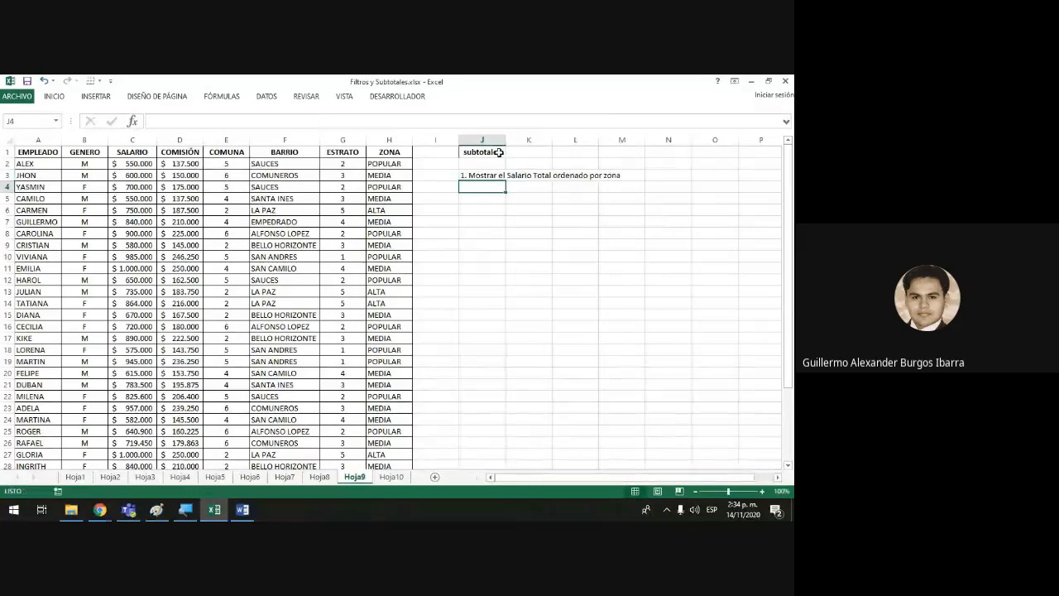
- Make the exercise text in cell J3 bold
key(Up)
key(ctrl+n)
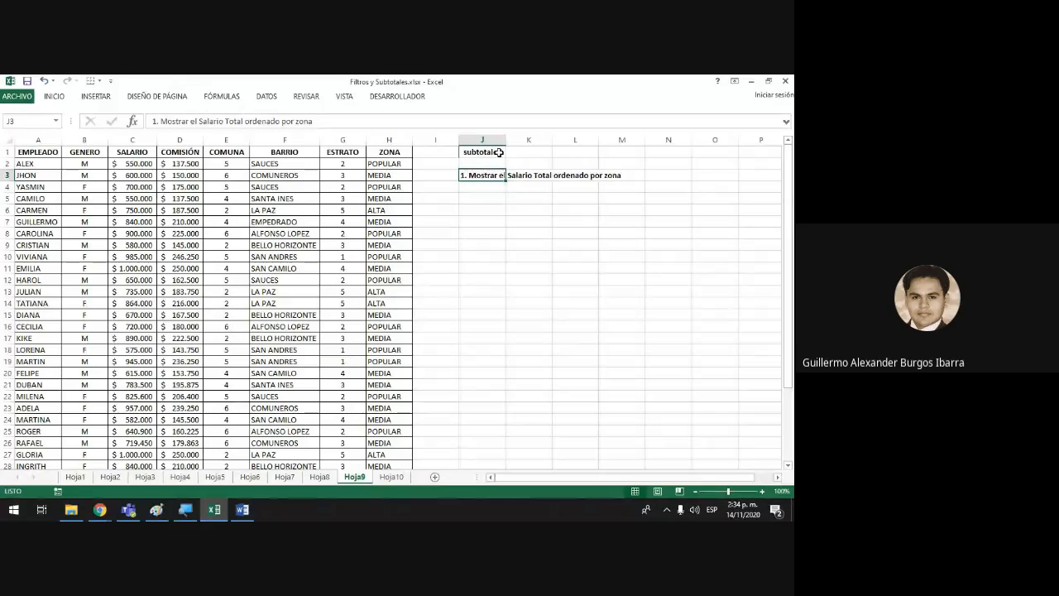
key(Down)
key(Down)
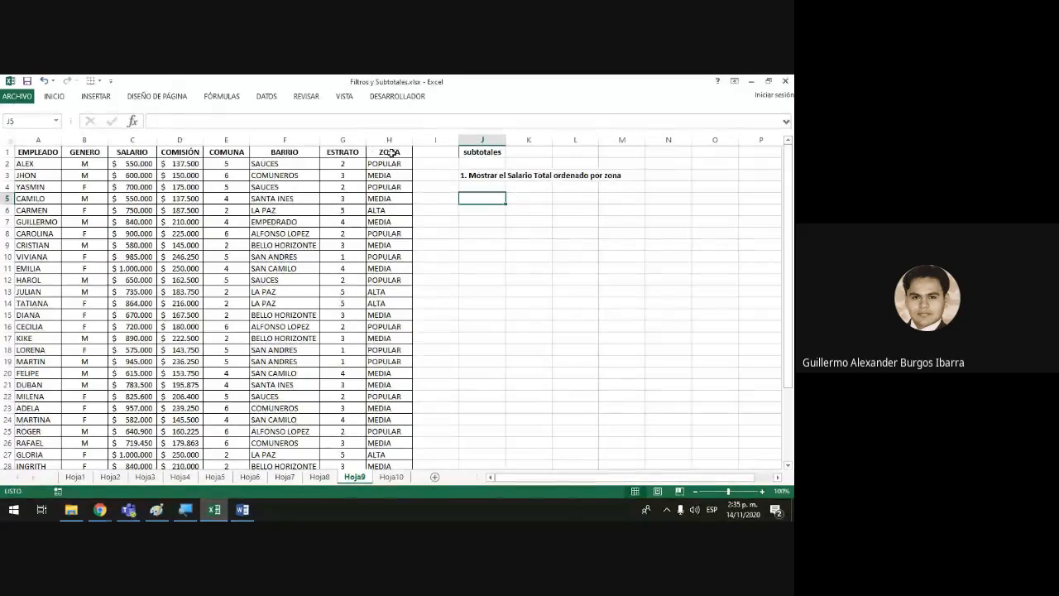
- Select the whole employee table on Hoja9, including its header row
drag(391, 152, 8, 474)
scroll(284, 373, up, 5)
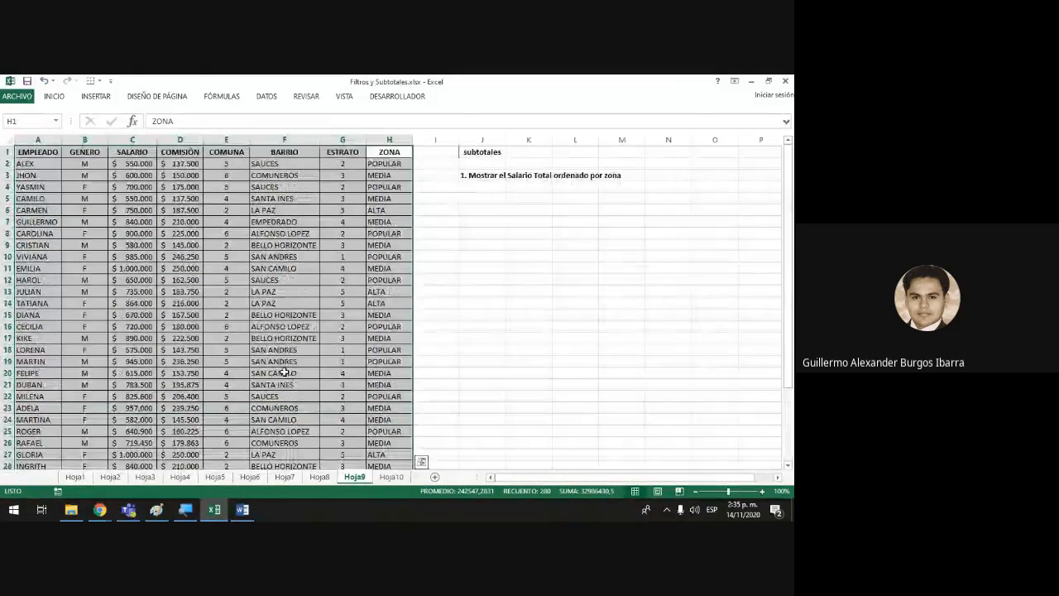
click(266, 98)
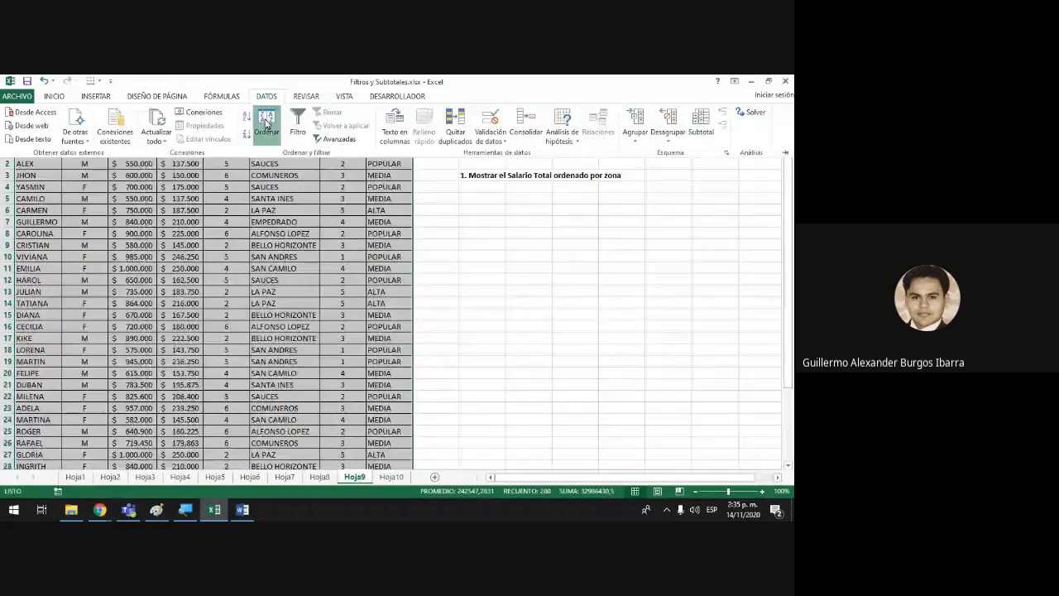
click(267, 124)
drag(230, 130, 556, 217)
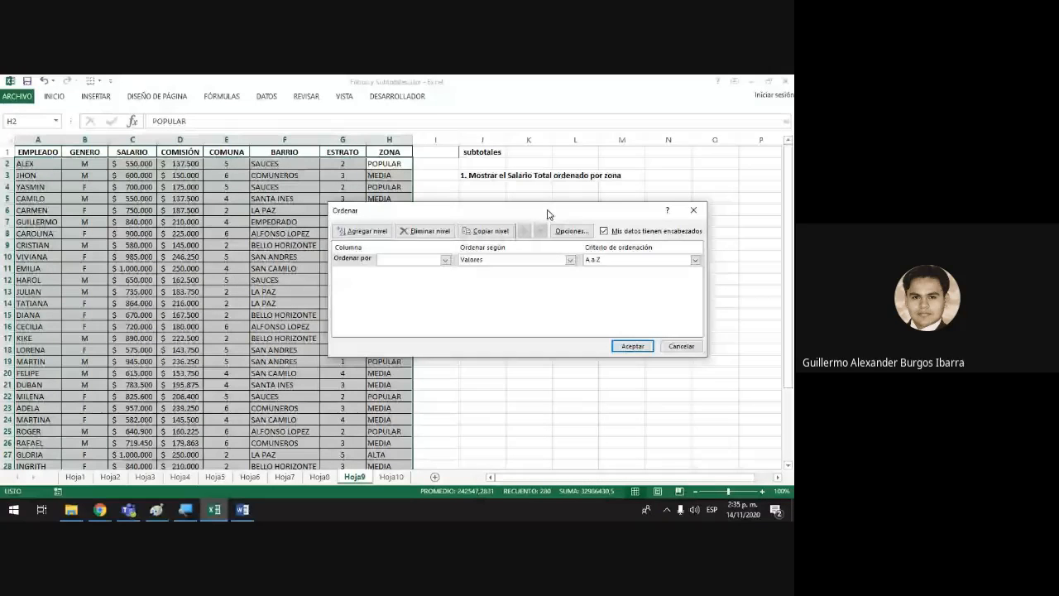
click(445, 260)
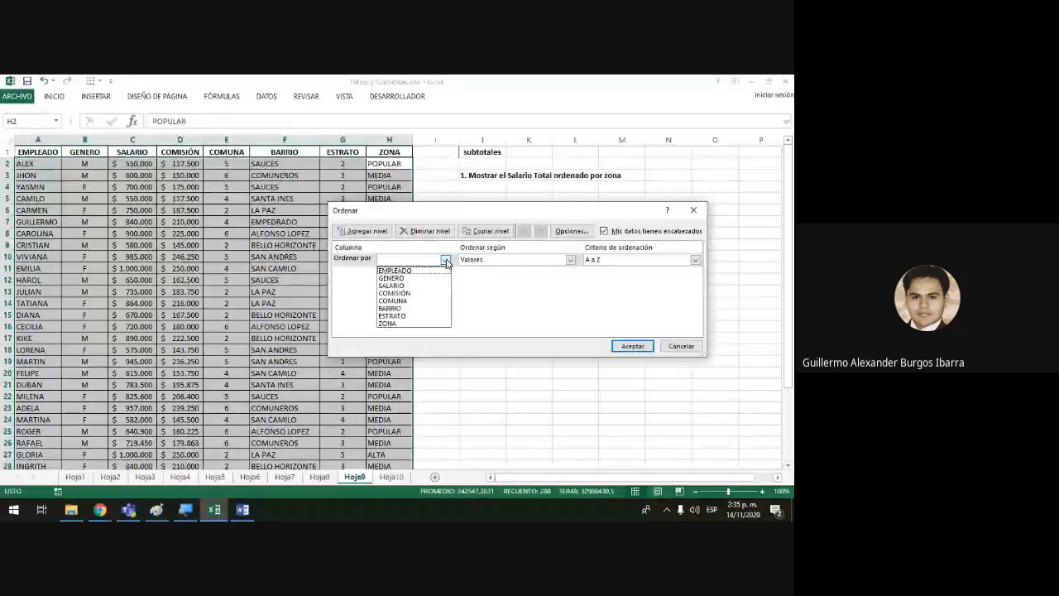
click(408, 323)
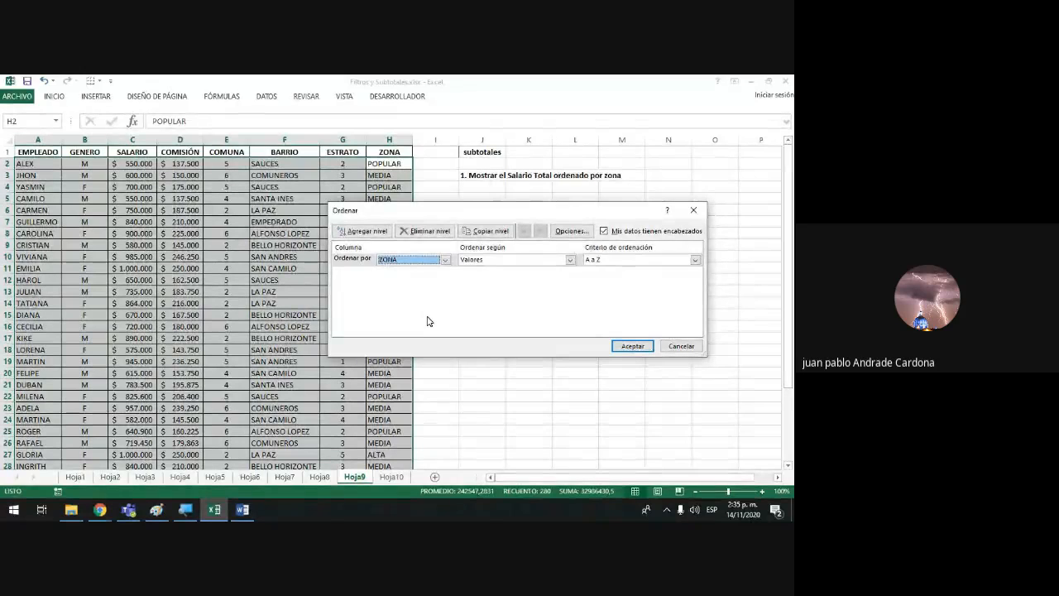
click(676, 350)
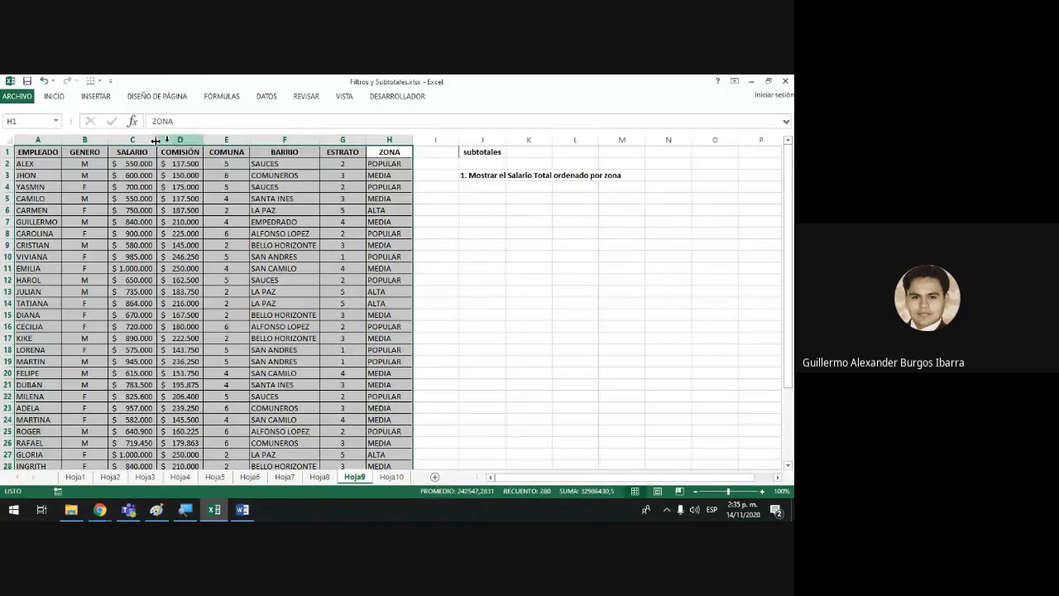
- Sort the selected employee table by ZONA, on Valores from A a Z, and check the order of the ZONA column
click(266, 96)
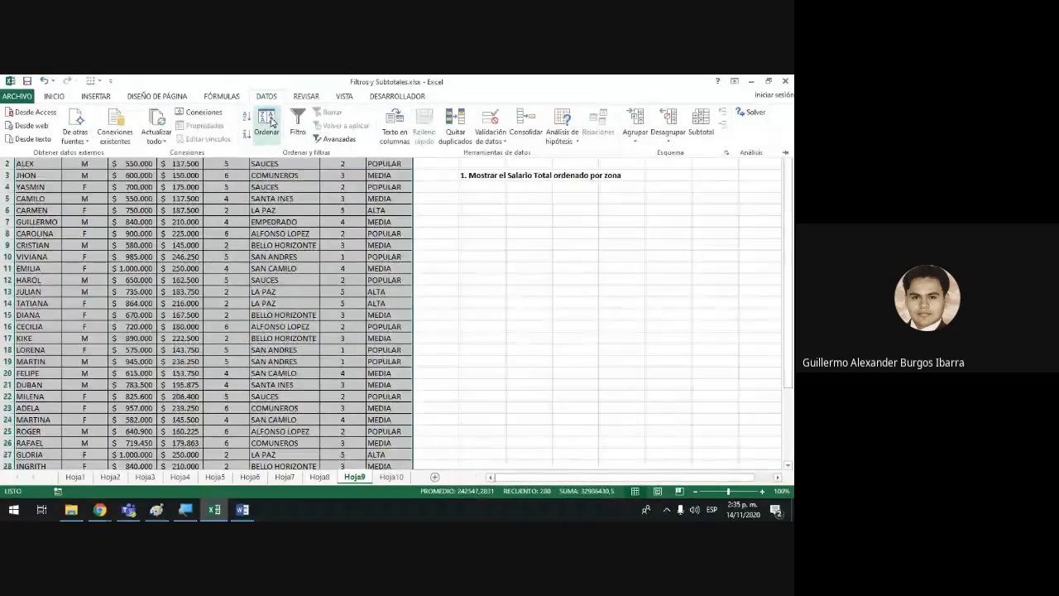
click(268, 120)
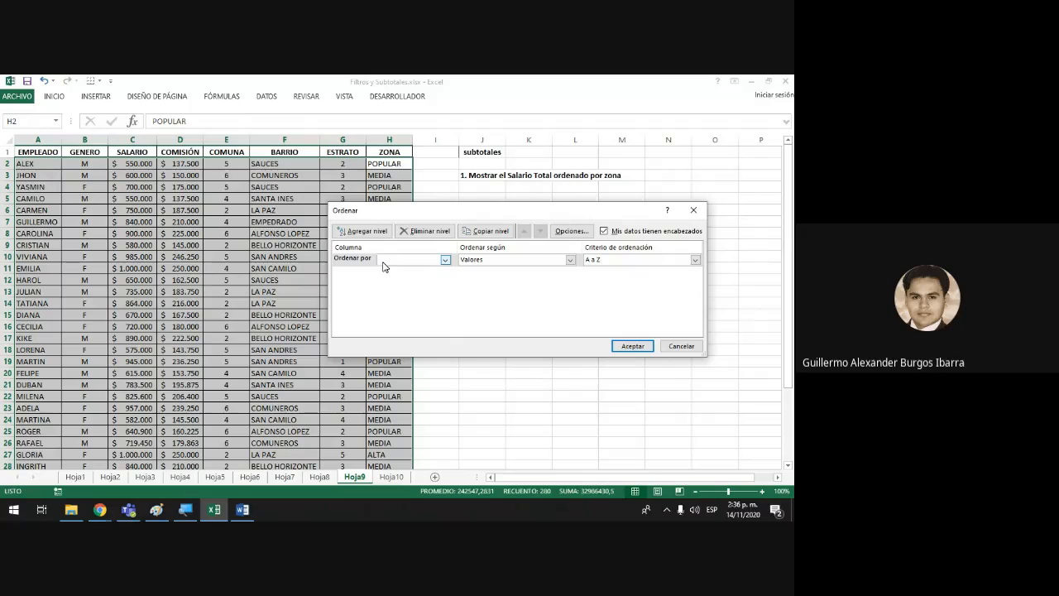
click(445, 261)
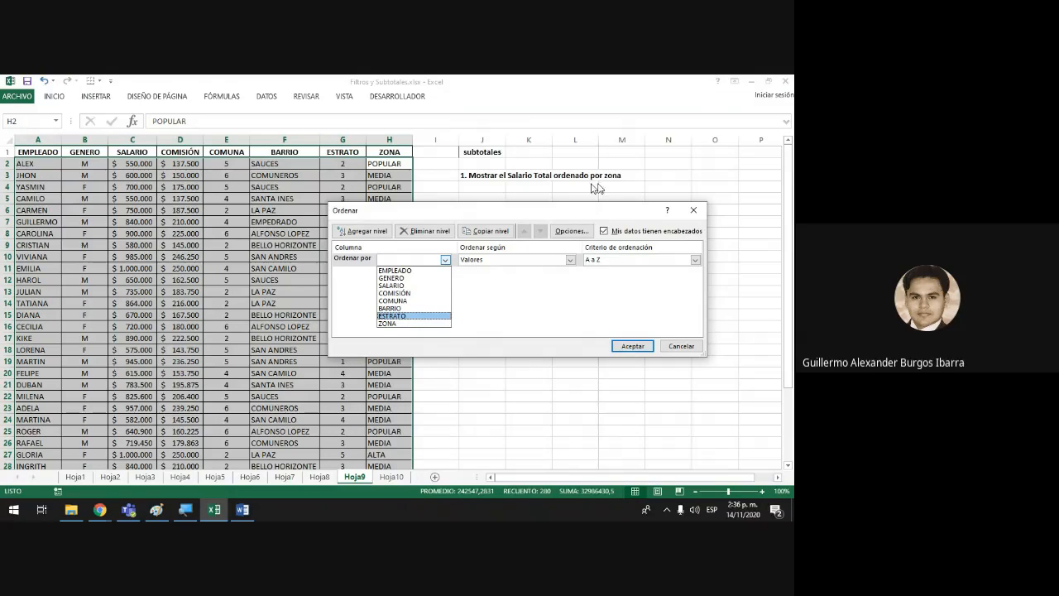
click(397, 323)
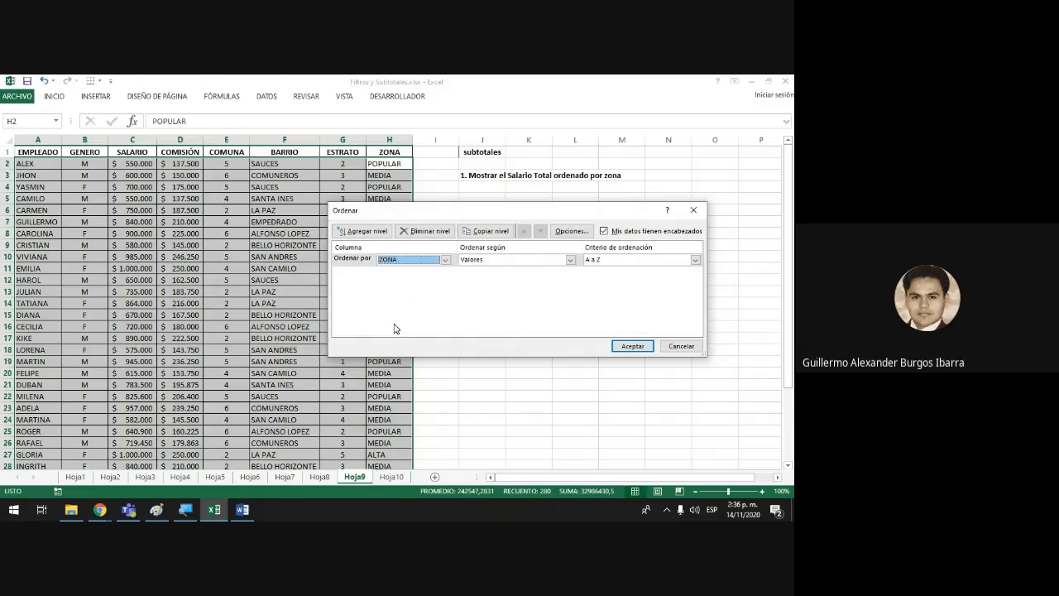
click(632, 346)
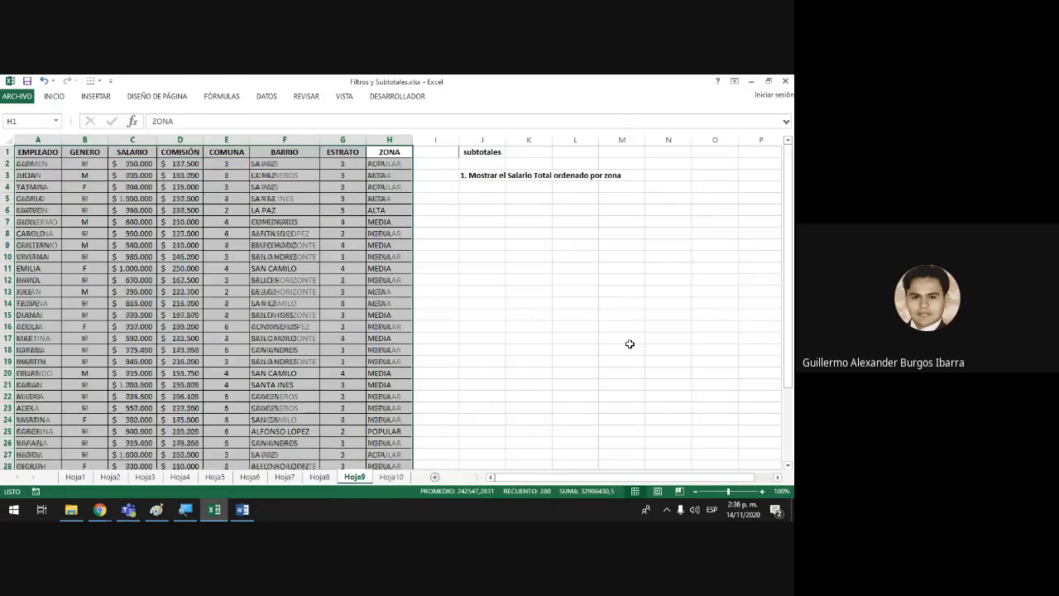
click(482, 314)
drag(406, 164, 399, 431)
scroll(397, 312, up, 3)
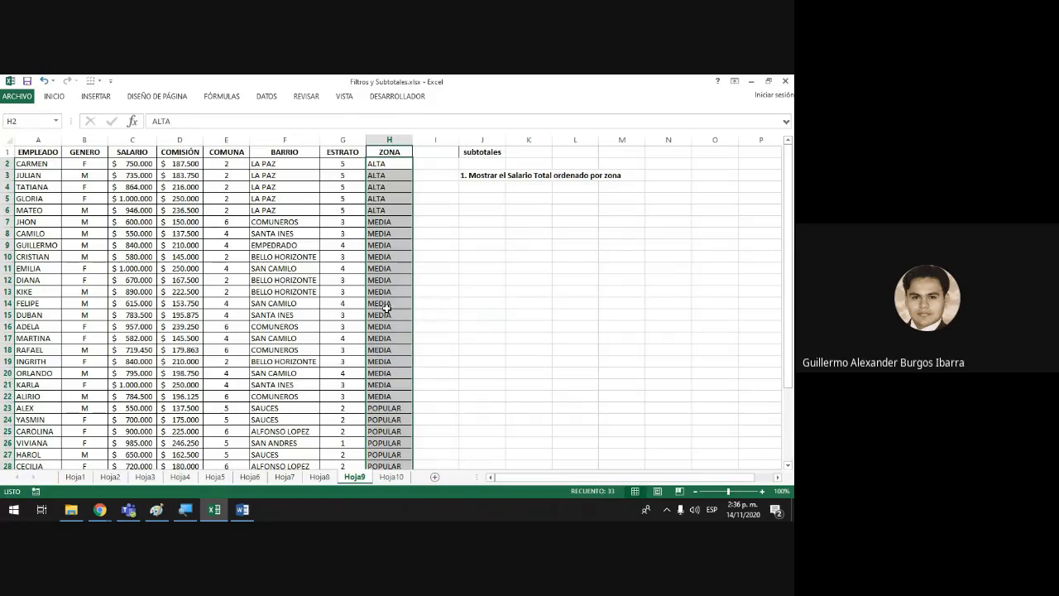
click(476, 267)
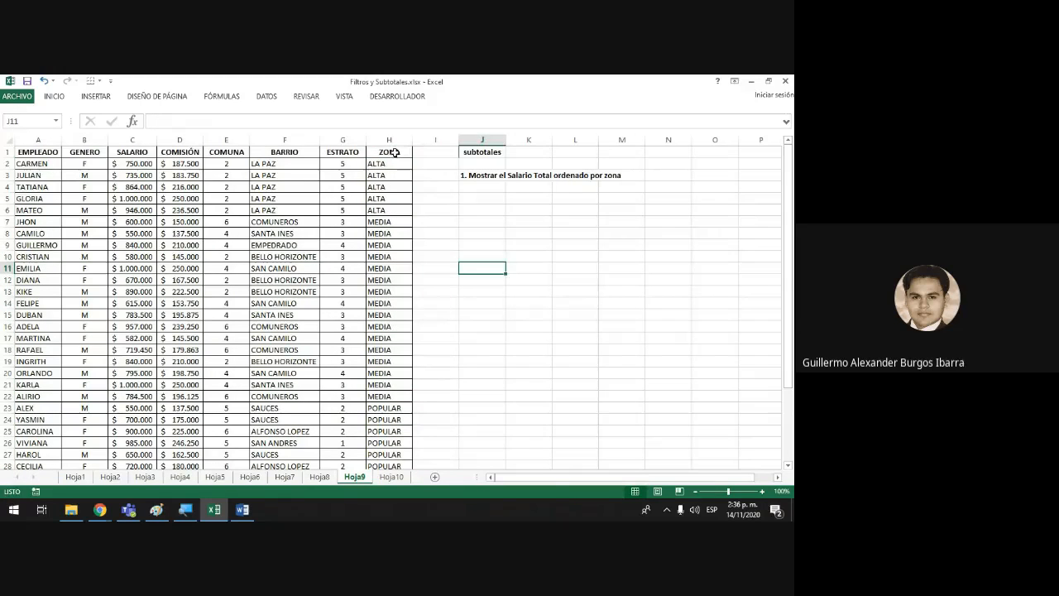
- Select the whole sorted employee table with headers and magnify the screen to 200% with Lupa
drag(396, 153, 28, 451)
scroll(457, 299, up, 3)
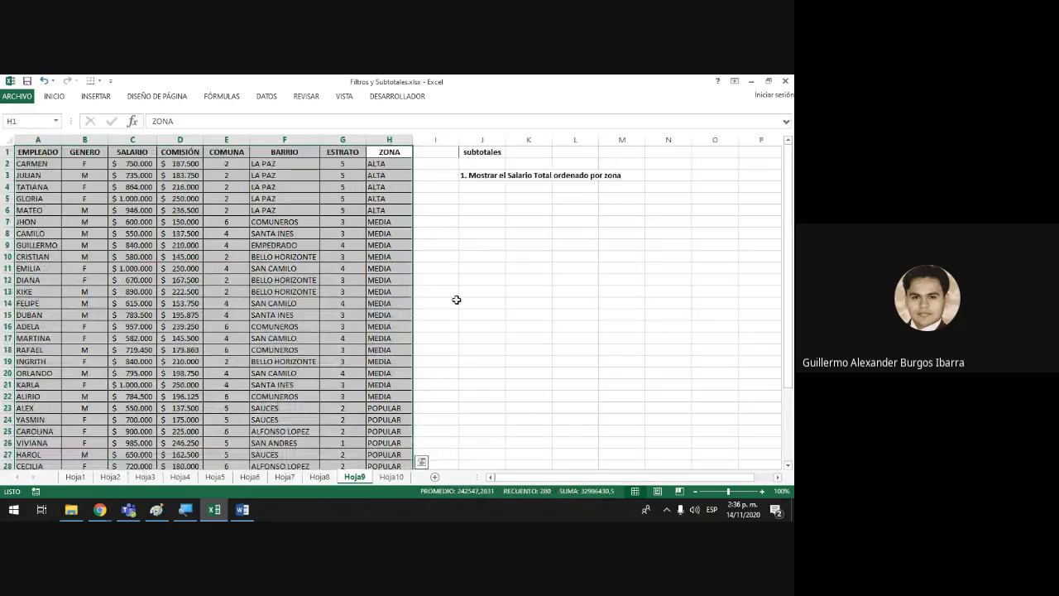
click(184, 510)
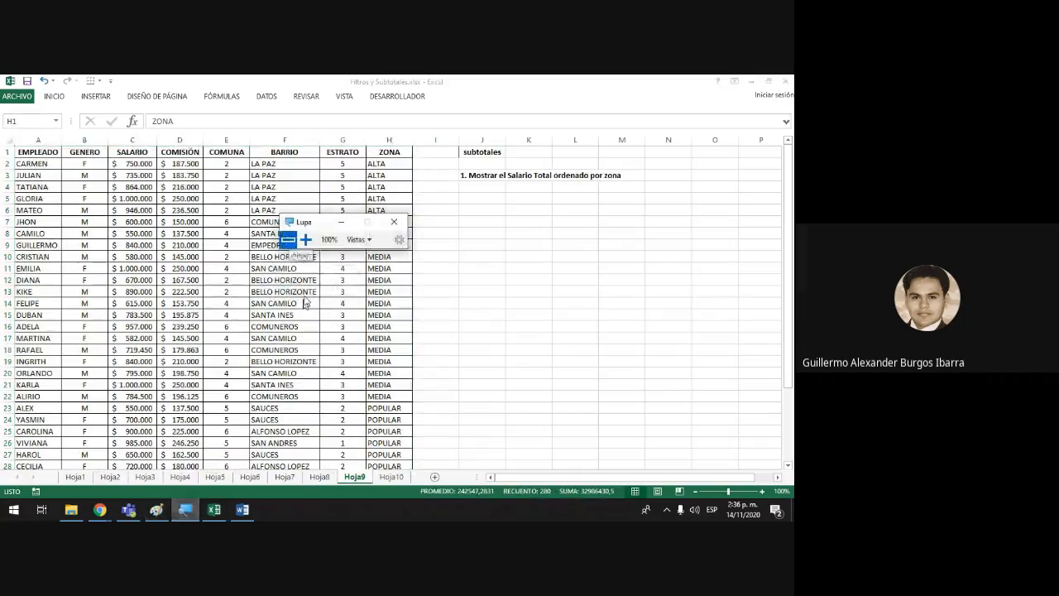
click(305, 240)
drag(406, 201, 570, 484)
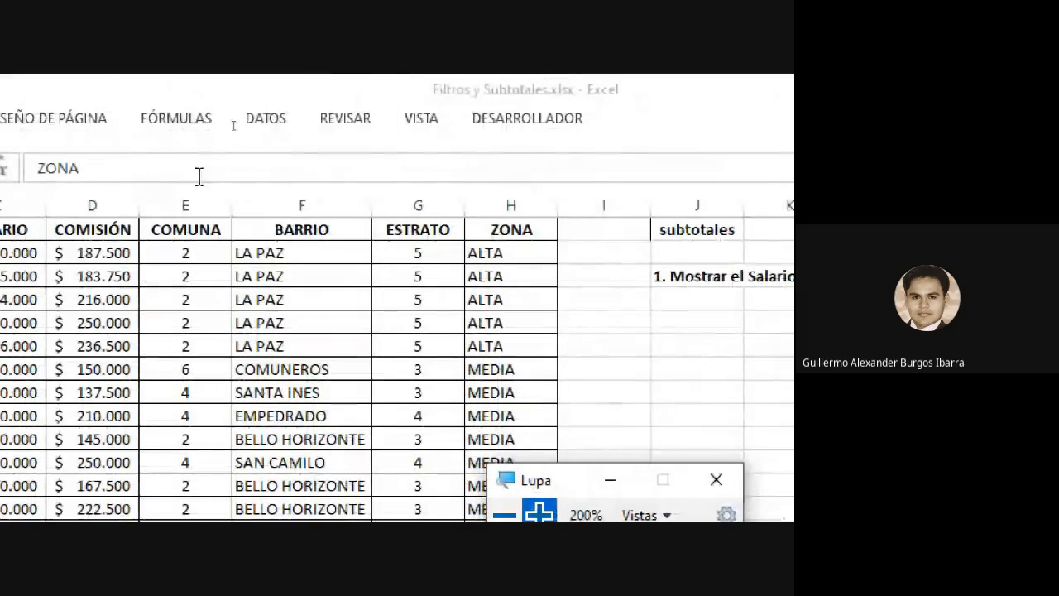
- Open the Subtotales settings for the whole employee table and move the dialog clear of the exercise text
key(ctrl+a)
click(267, 118)
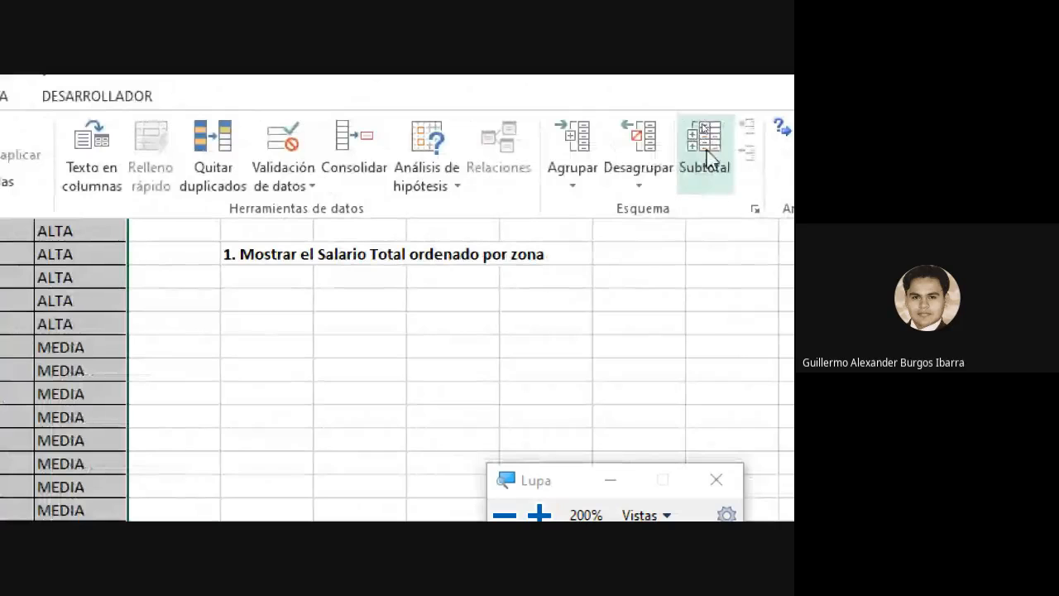
click(703, 147)
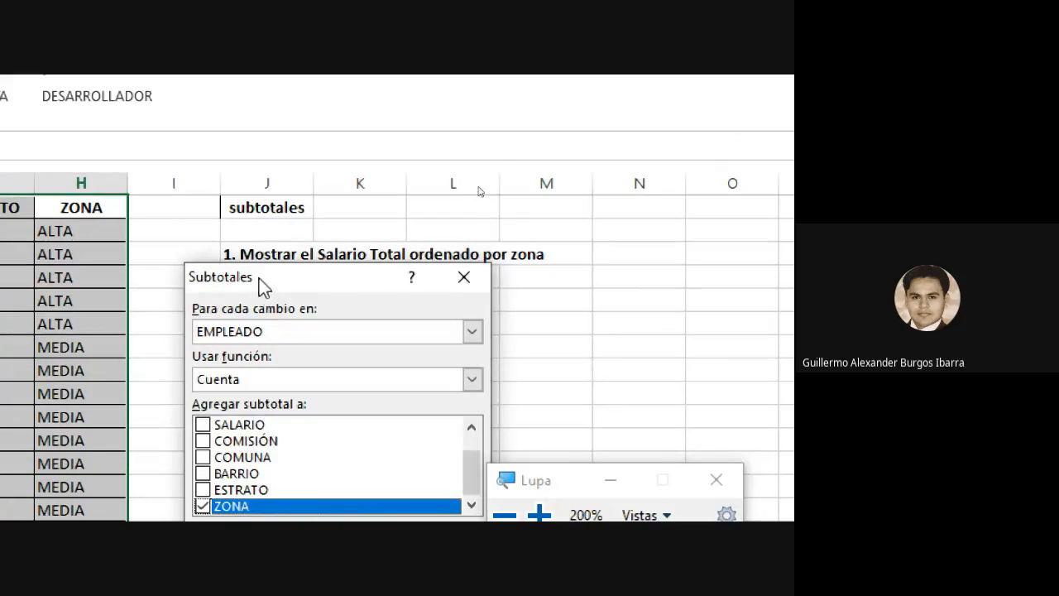
drag(259, 279, 240, 119)
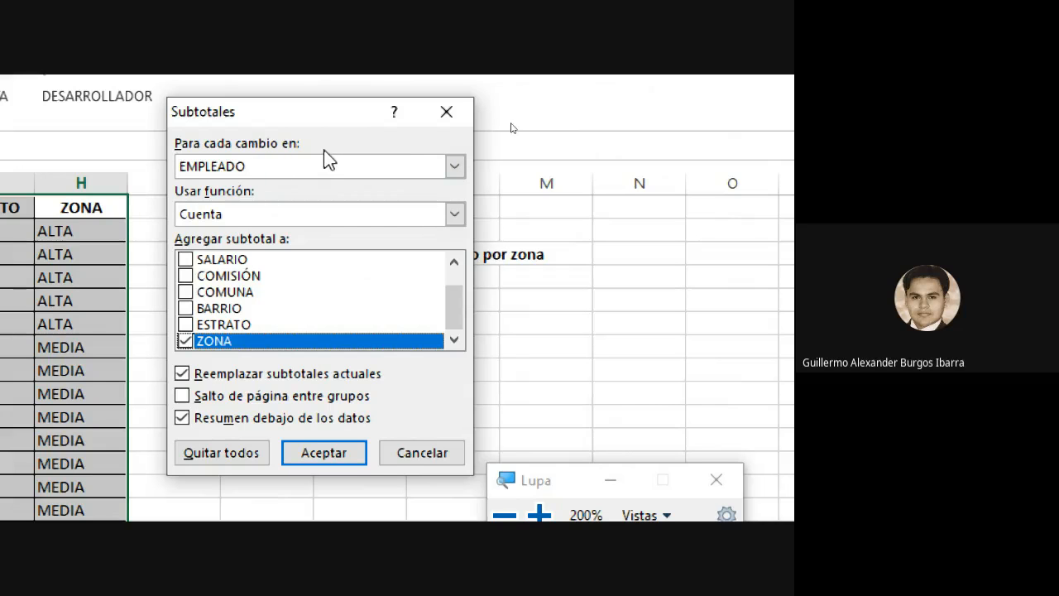
drag(322, 99, 239, 98)
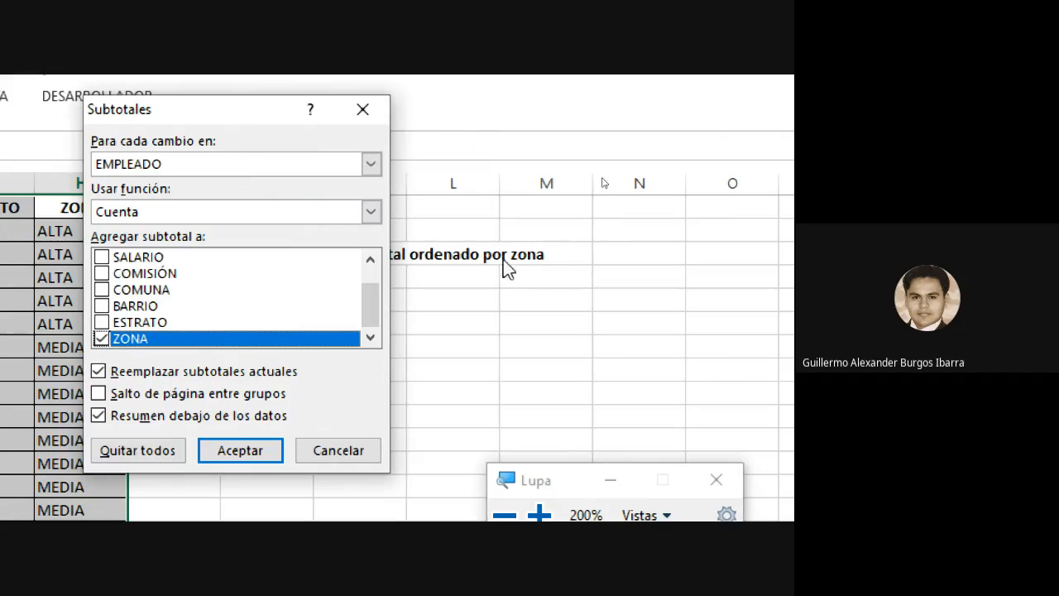
- Set the subtotals to be calculated at each change in ZONA, using the Suma function
click(372, 165)
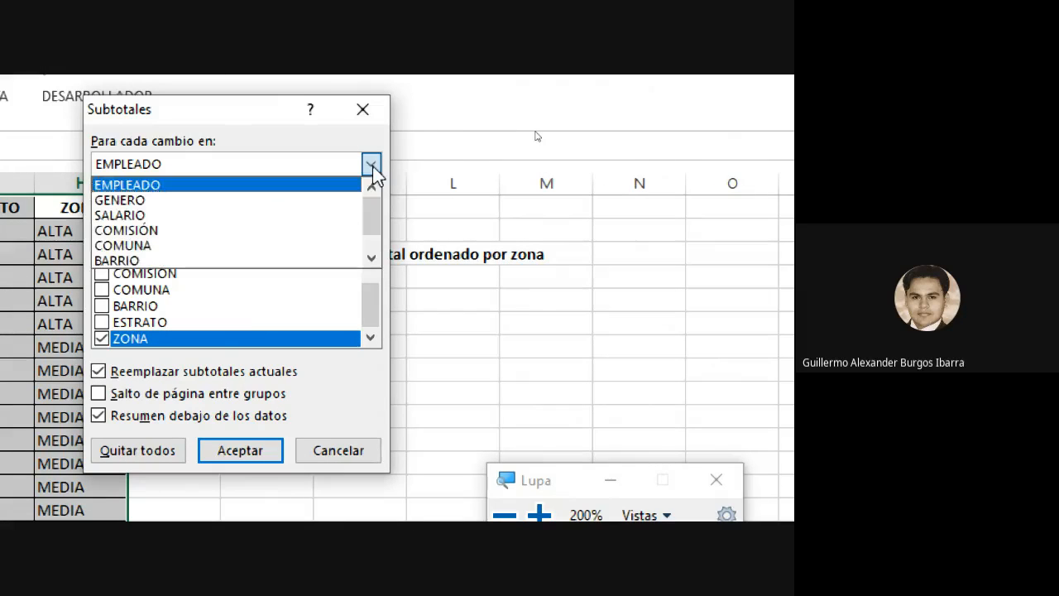
scroll(129, 255, down, 1)
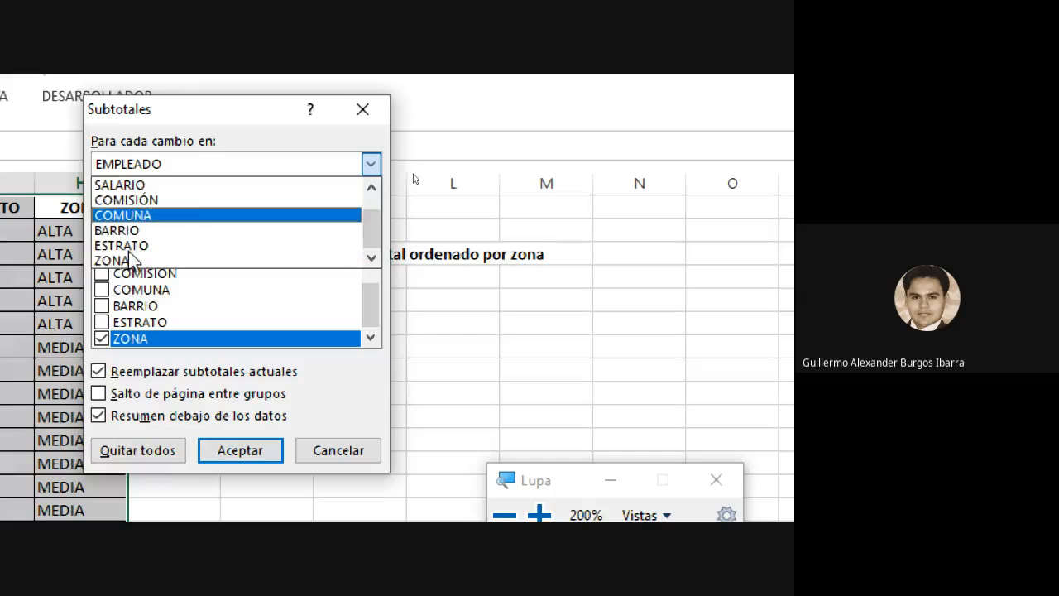
click(121, 262)
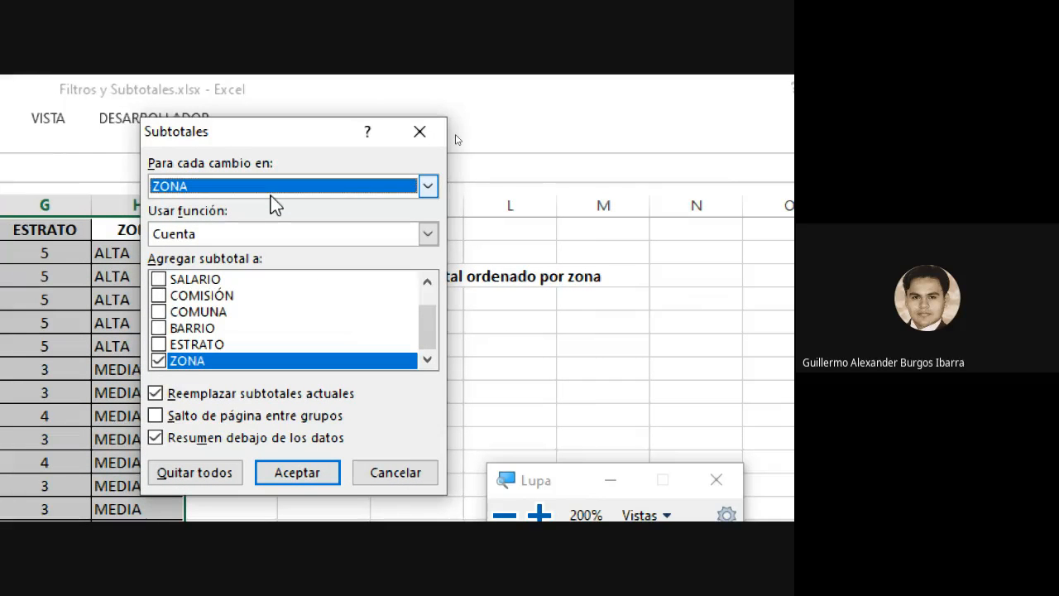
drag(286, 139, 189, 122)
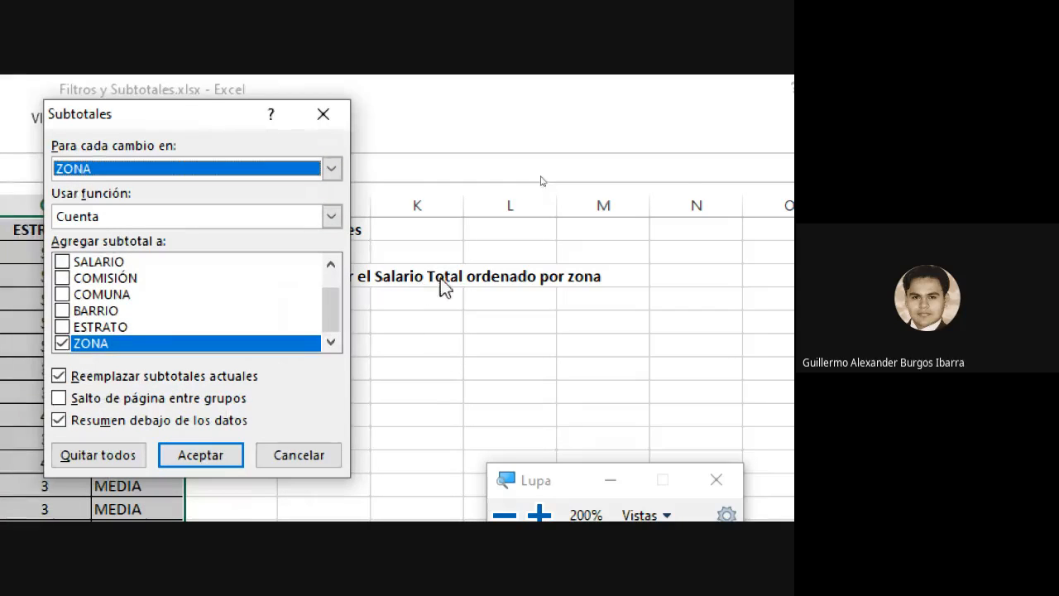
click(331, 218)
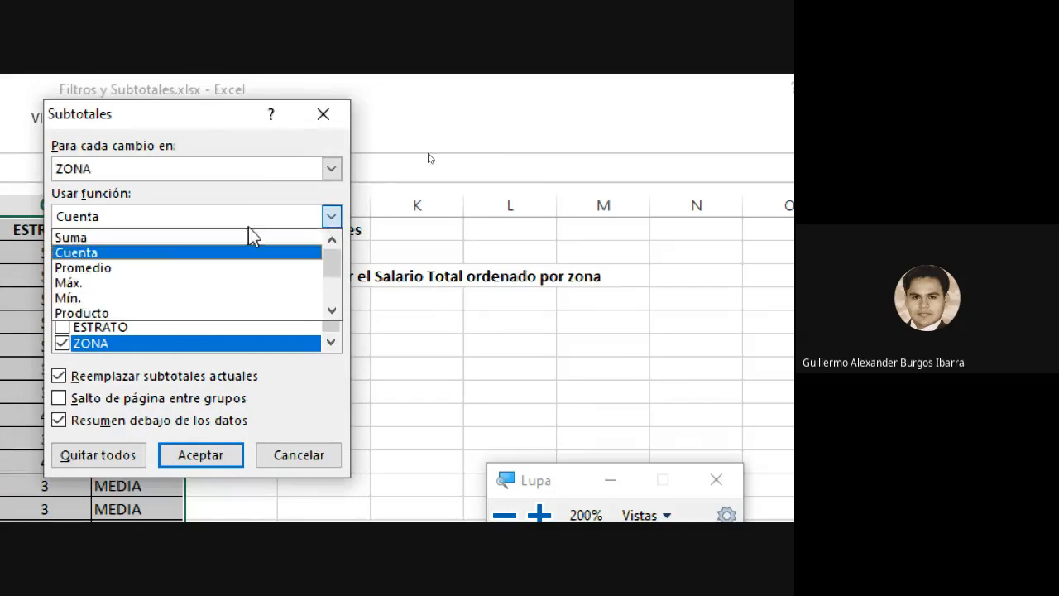
click(97, 240)
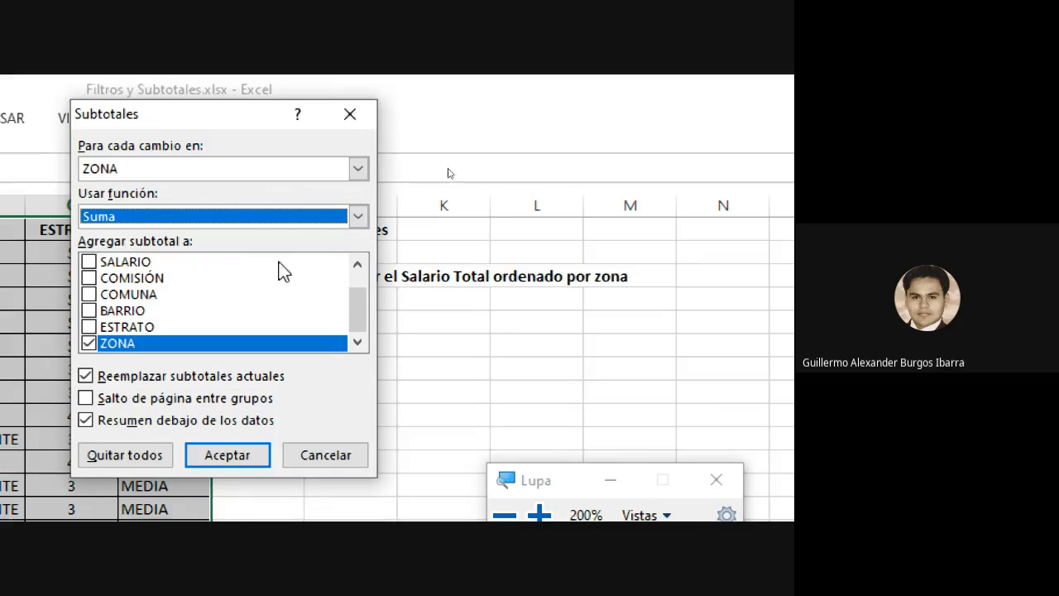
- Add the subtotal to SALARIO only, leaving ZONA out, and apply the subtotals to the table
click(120, 343)
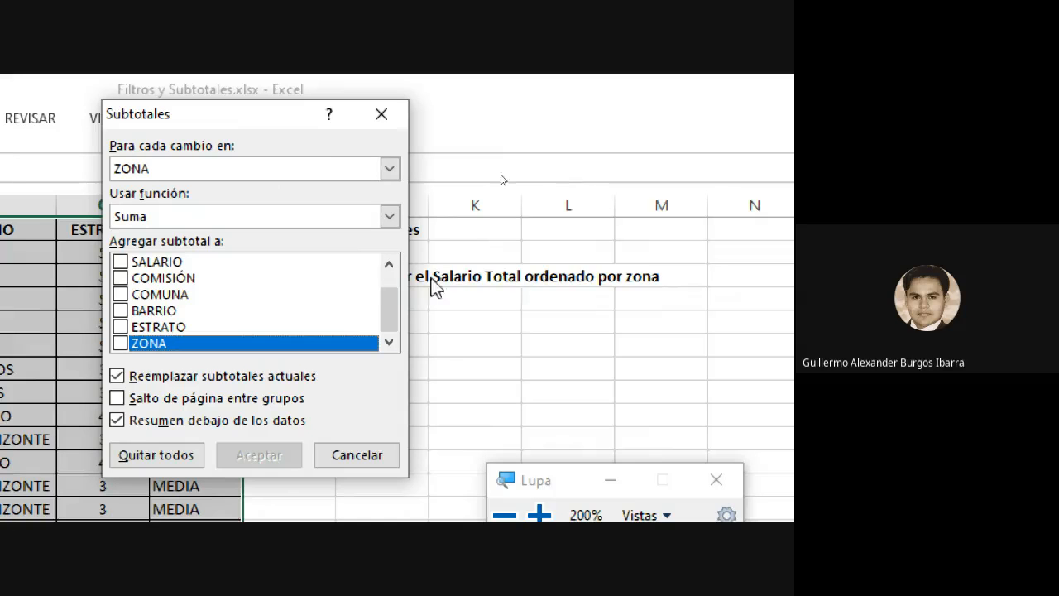
scroll(120, 315, up, 1)
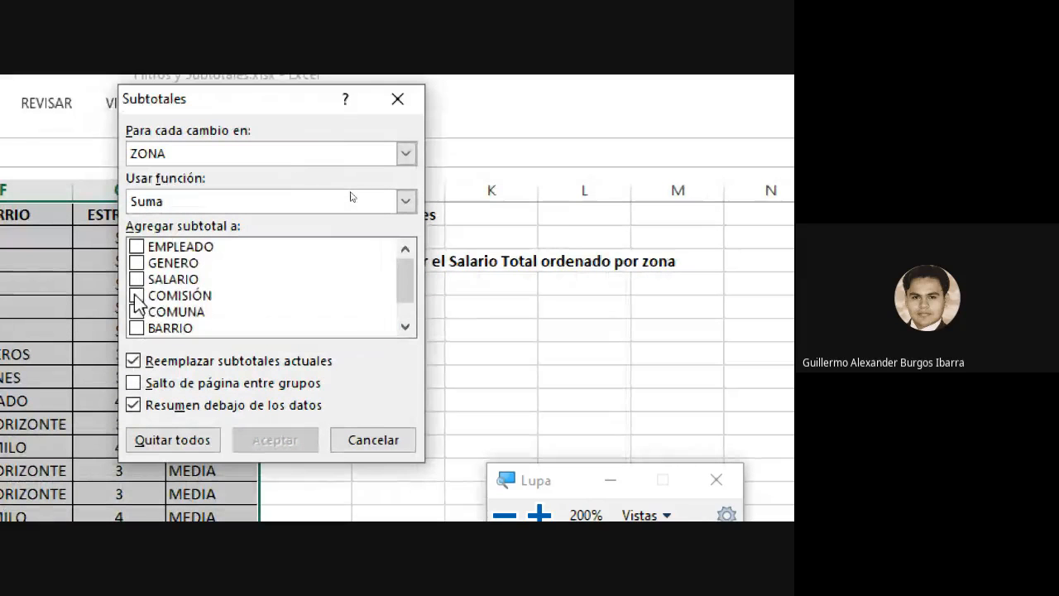
click(136, 279)
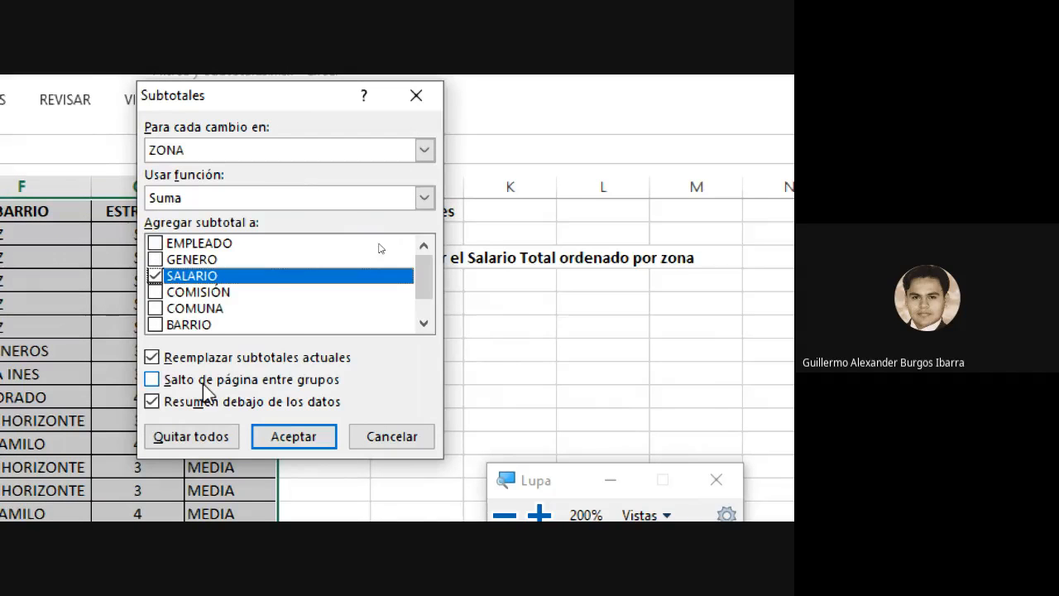
click(293, 436)
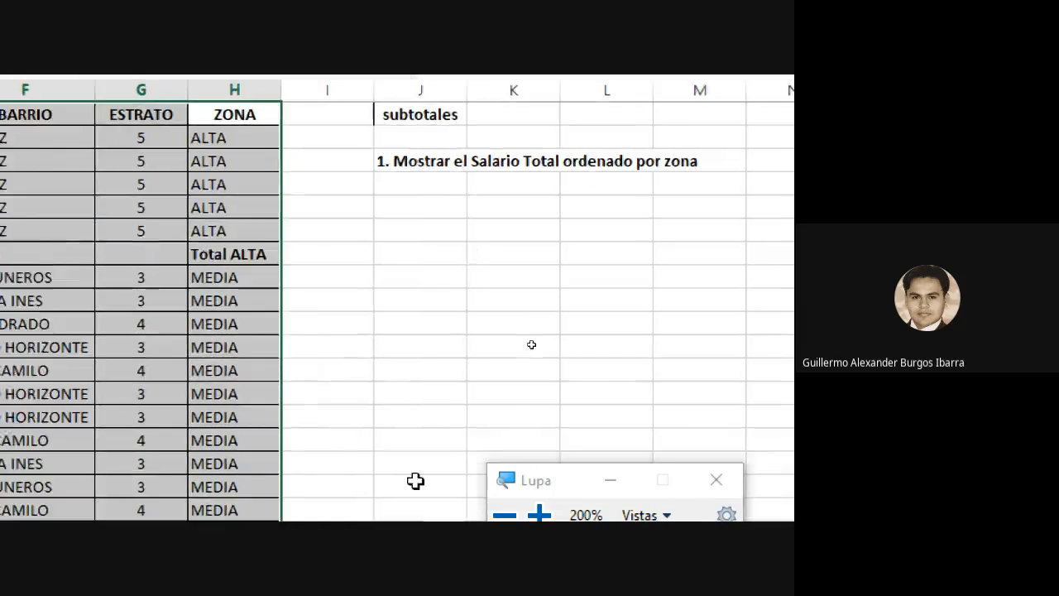
- Reduce the Lupa magnification to 100% and deselect the table
click(504, 514)
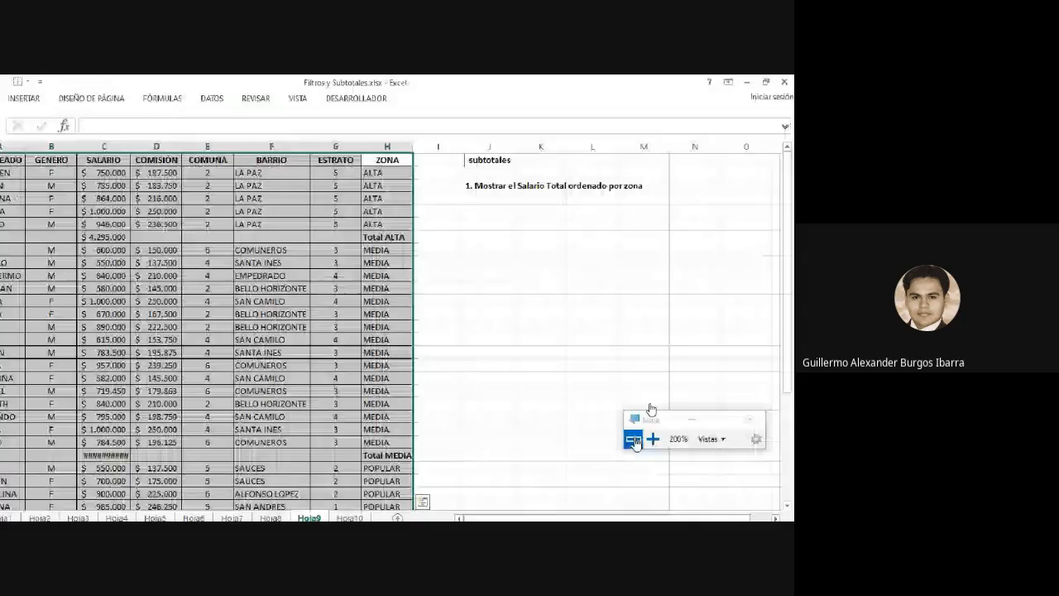
click(633, 441)
click(590, 290)
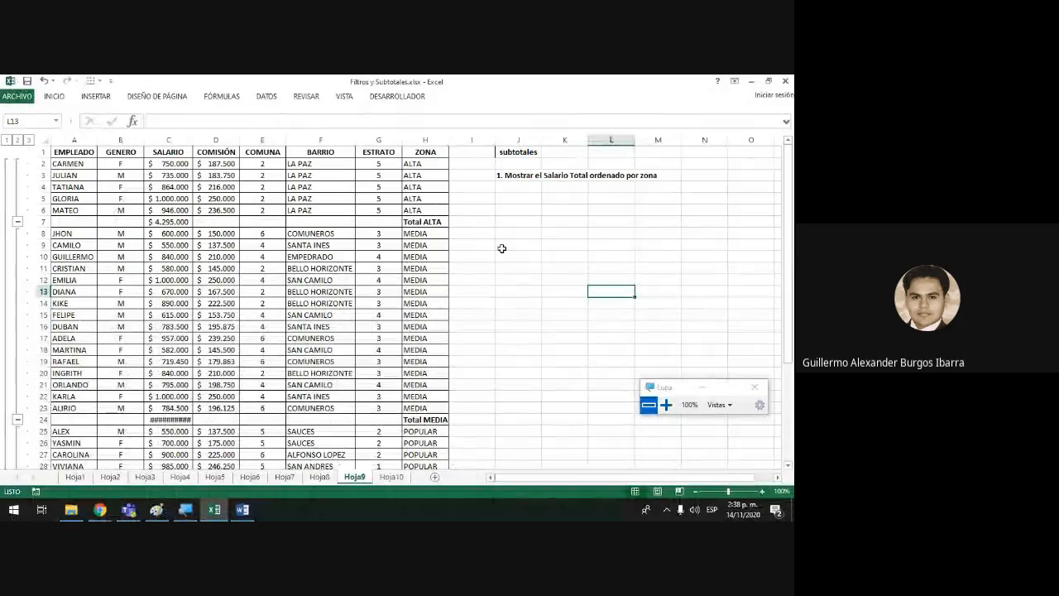
- Autofit the SALARIO column so the subtotal amounts fit its width
scroll(494, 258, down, 9)
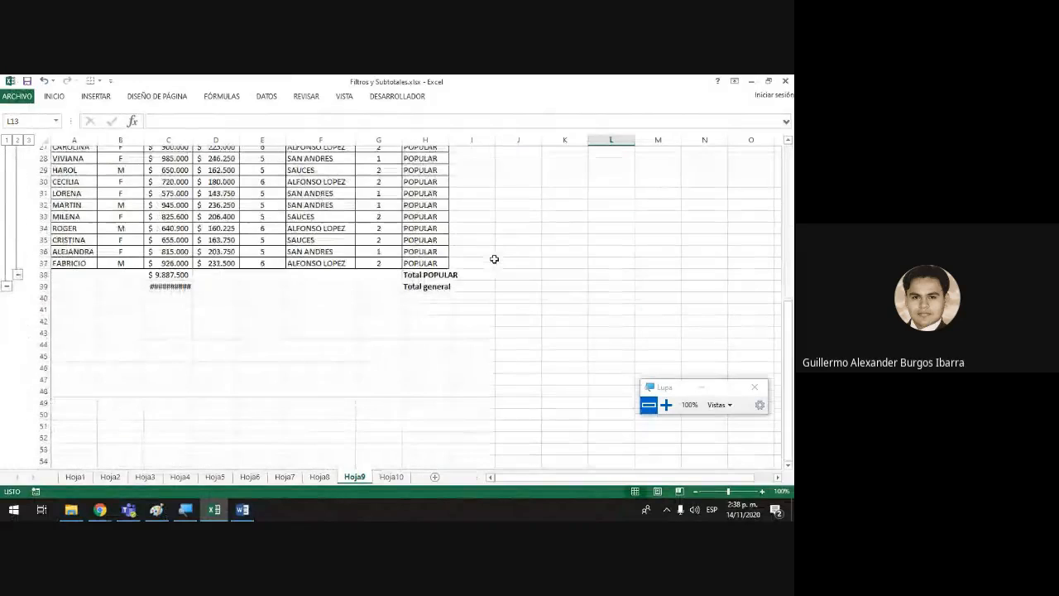
scroll(494, 259, up, 4)
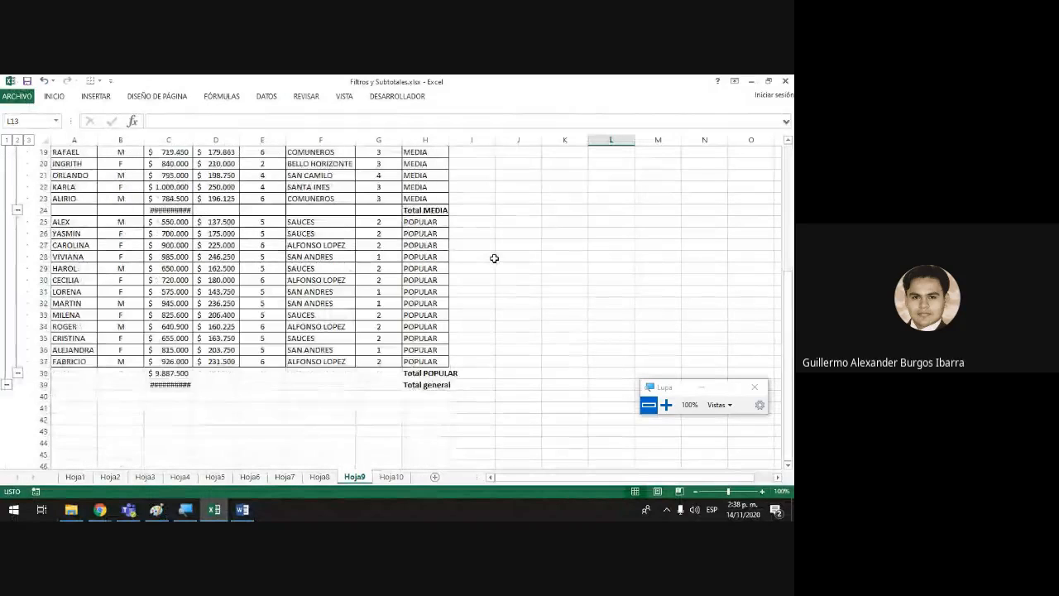
double_click(195, 143)
click(513, 326)
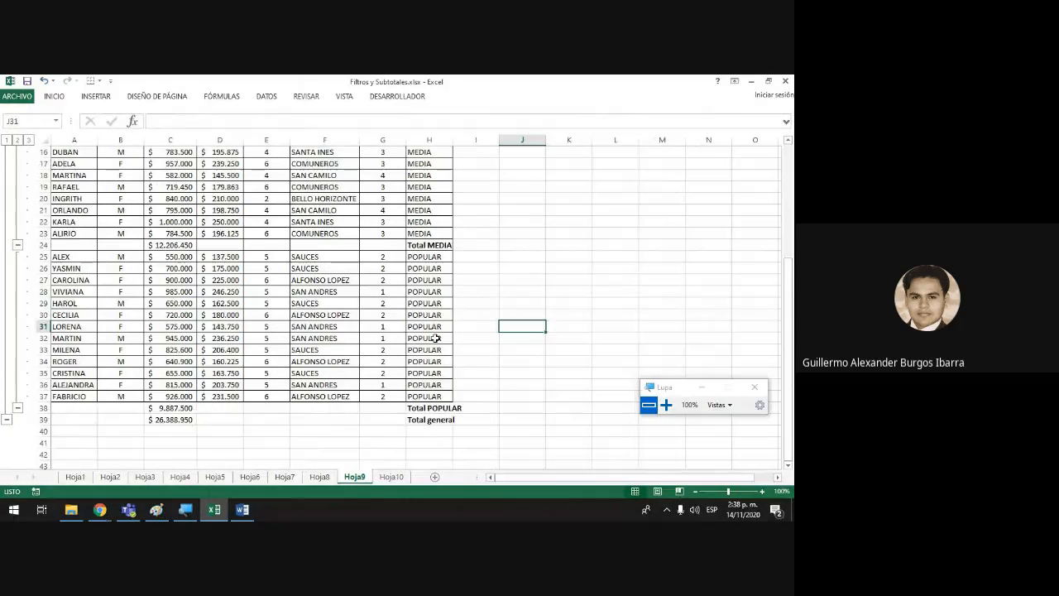
- Examine the salary subtotal rows for ALTA, MEDIA and POPULAR, and the formula of the Total general amount
scroll(434, 339, up, 5)
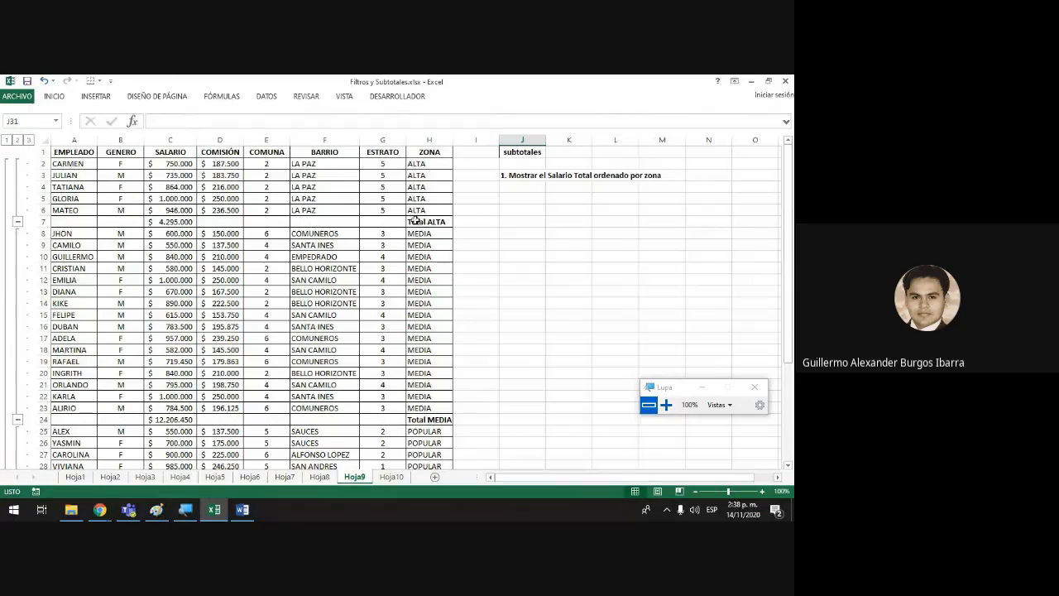
drag(443, 223, 146, 219)
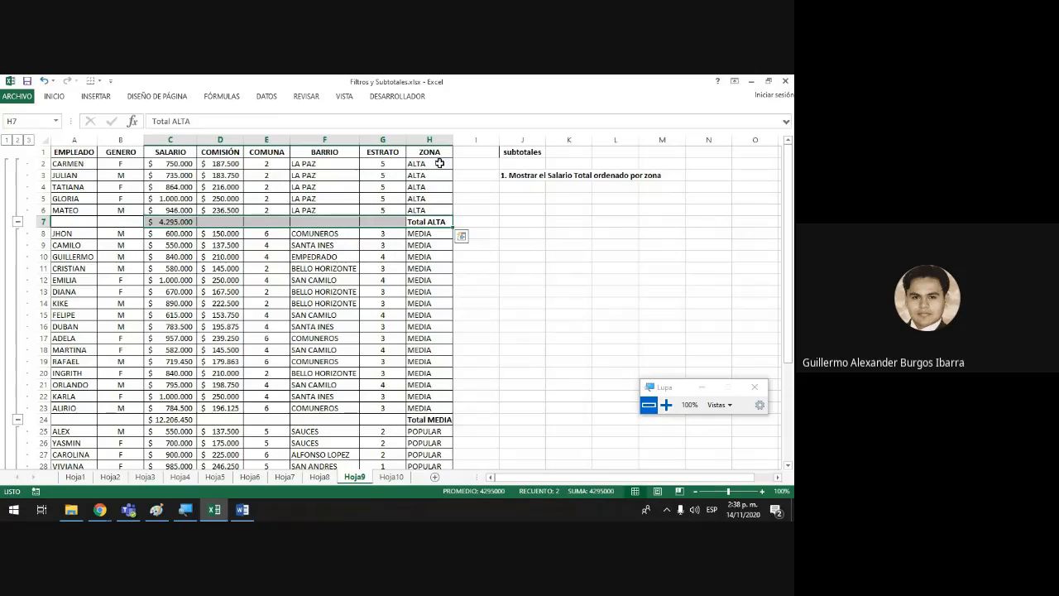
scroll(463, 317, down, 2)
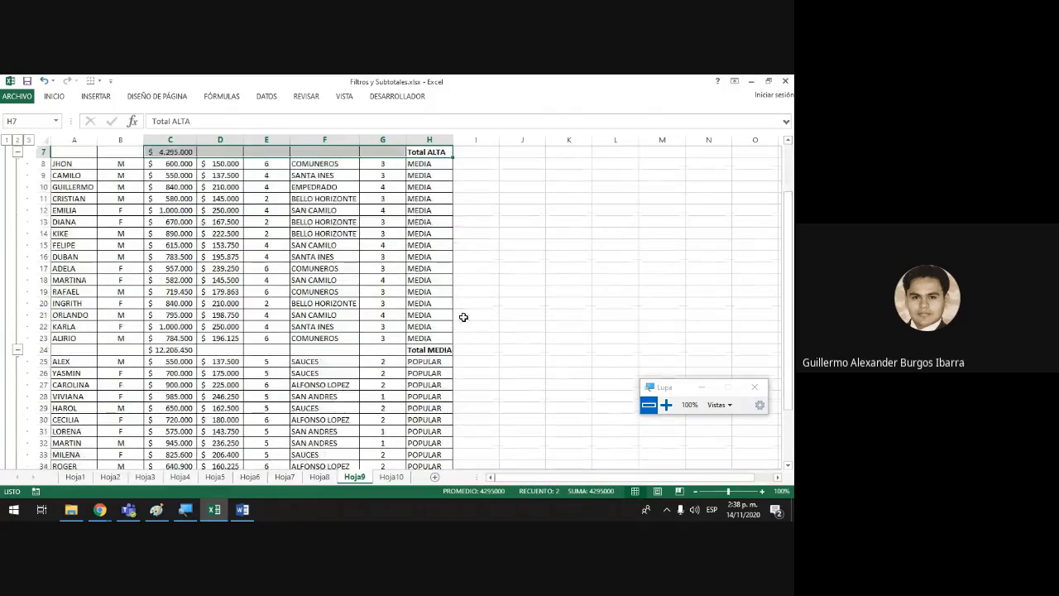
click(430, 348)
scroll(441, 364, down, 6)
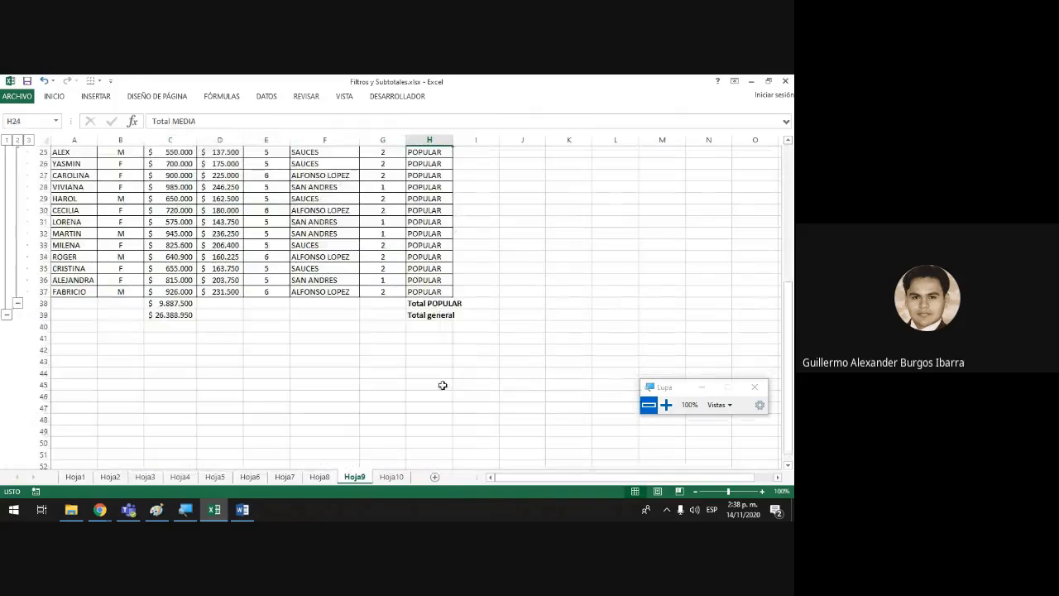
click(437, 292)
click(440, 304)
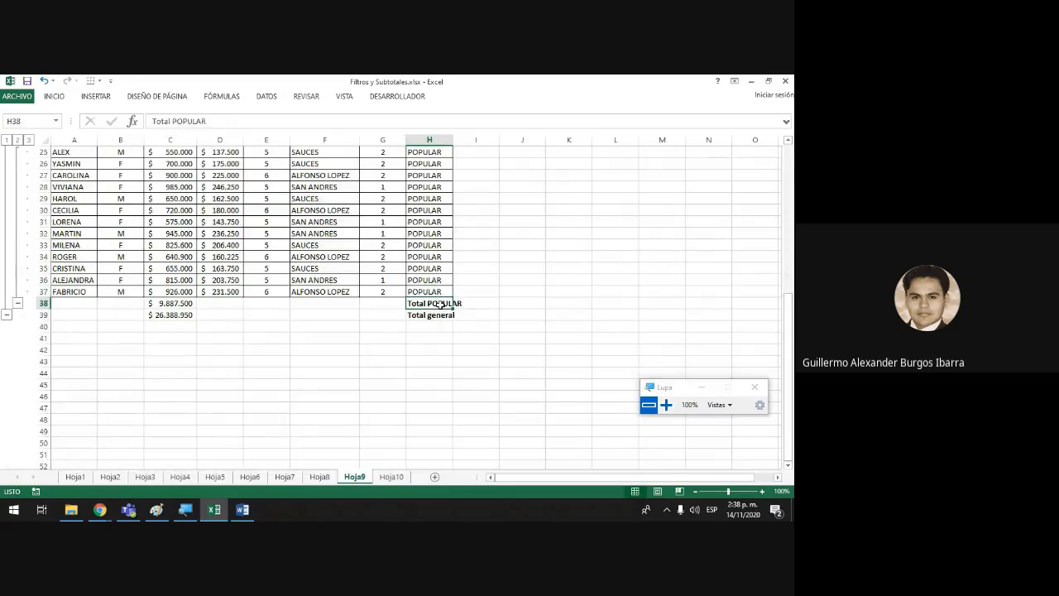
click(424, 316)
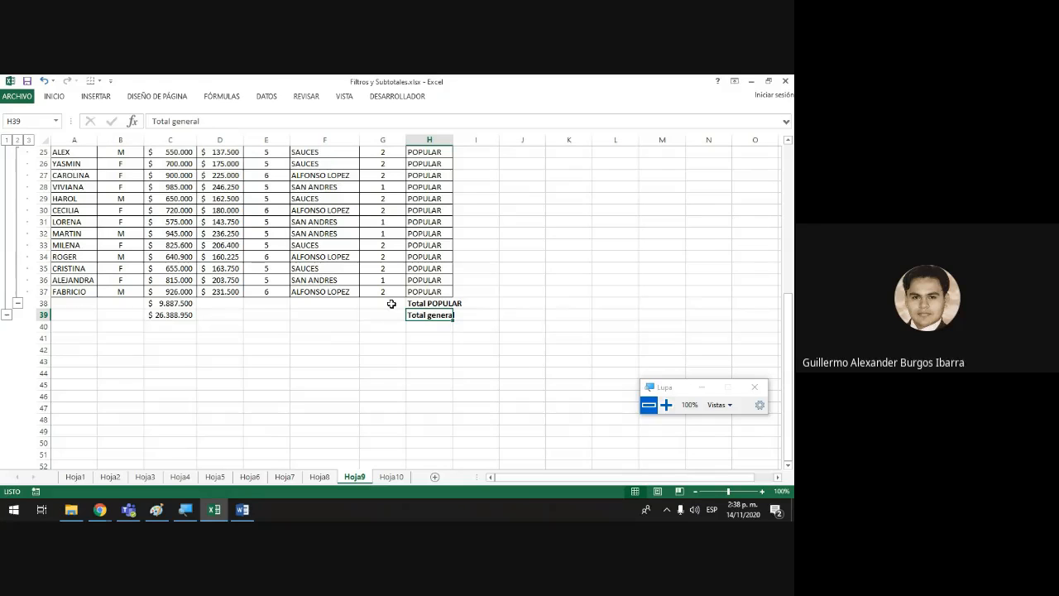
click(180, 315)
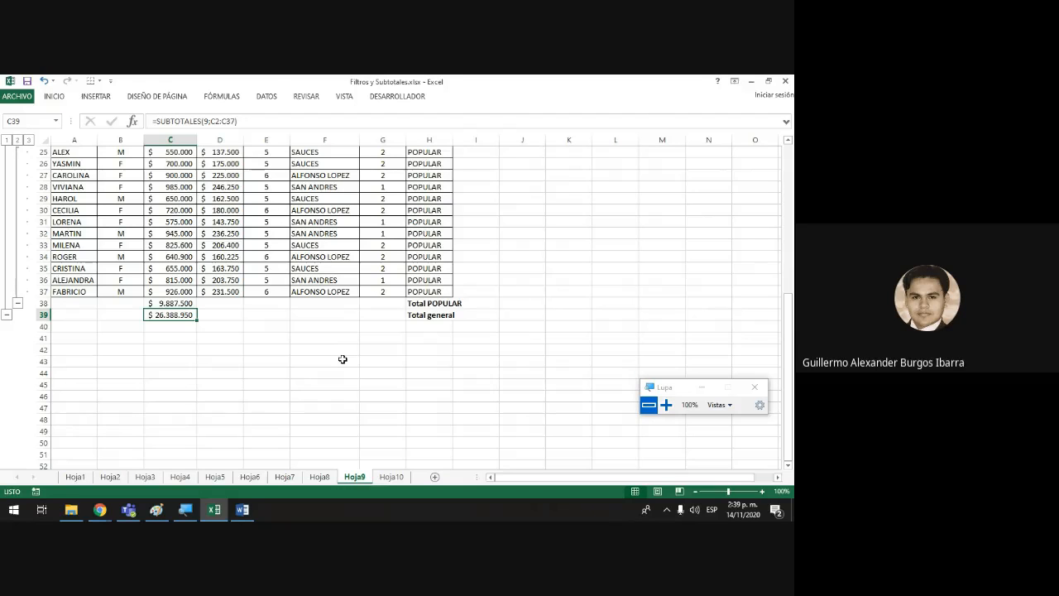
- Review the subtotaled table again, checking the total labels in the ZONA column from Total POPULAR back to Total ALTA
scroll(364, 427, up, 4)
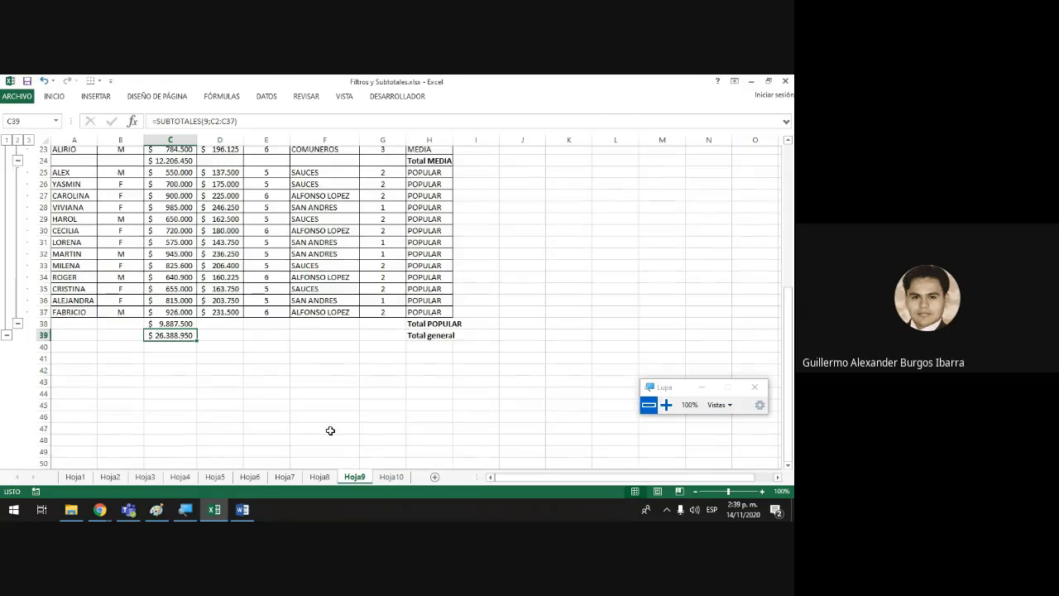
scroll(199, 203, up, 4)
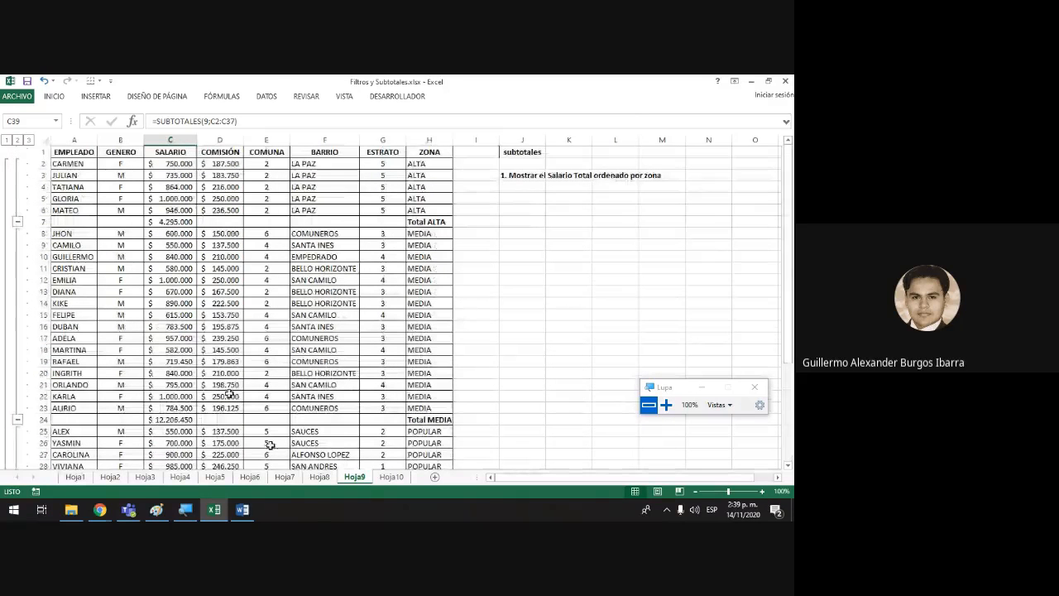
scroll(347, 463, down, 4)
scroll(372, 472, down, 3)
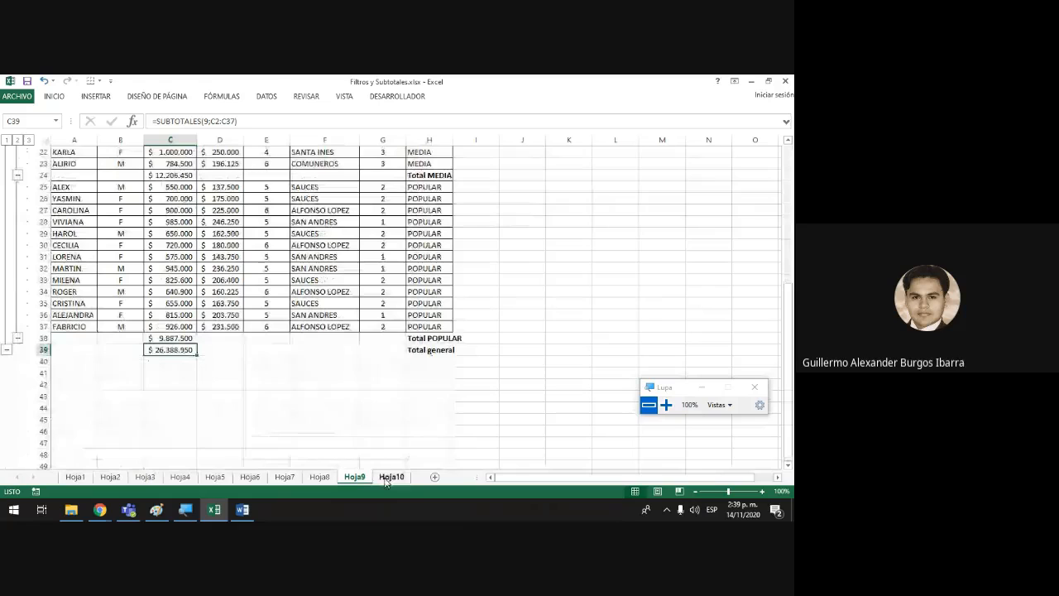
click(440, 340)
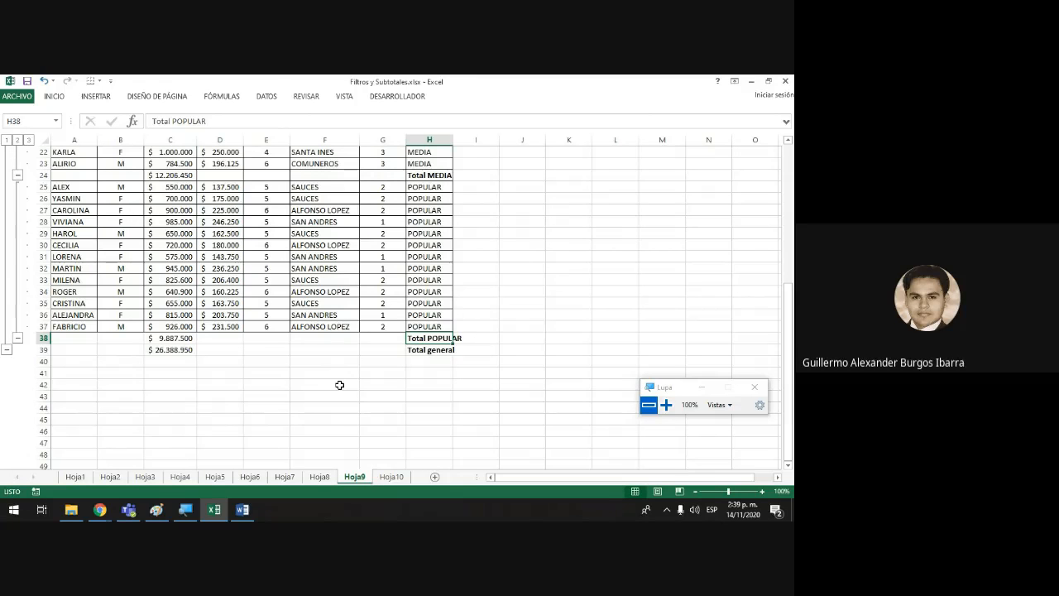
scroll(340, 385, up, 1)
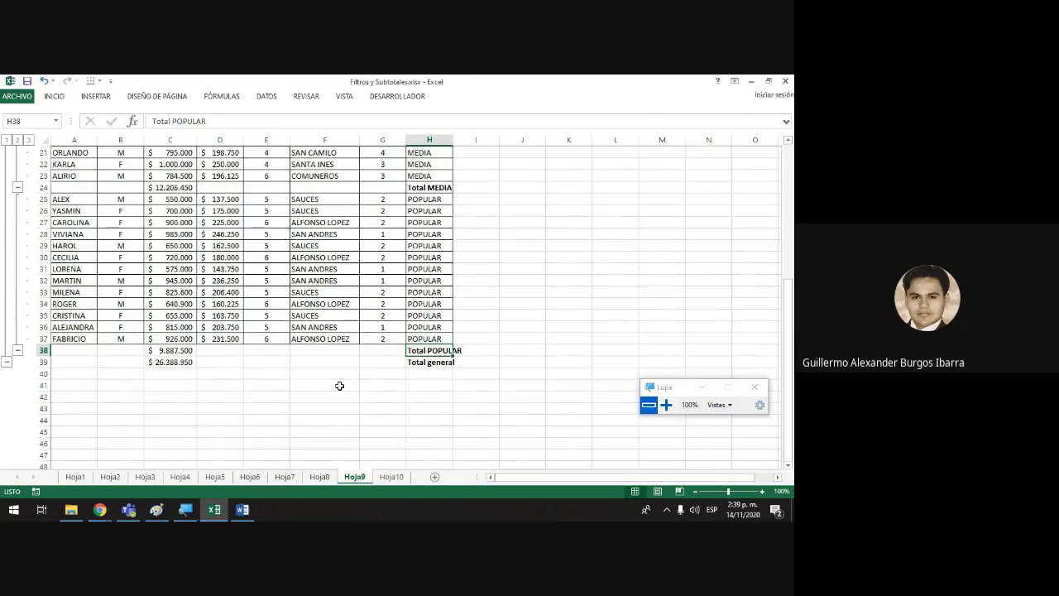
scroll(339, 385, up, 3)
click(432, 280)
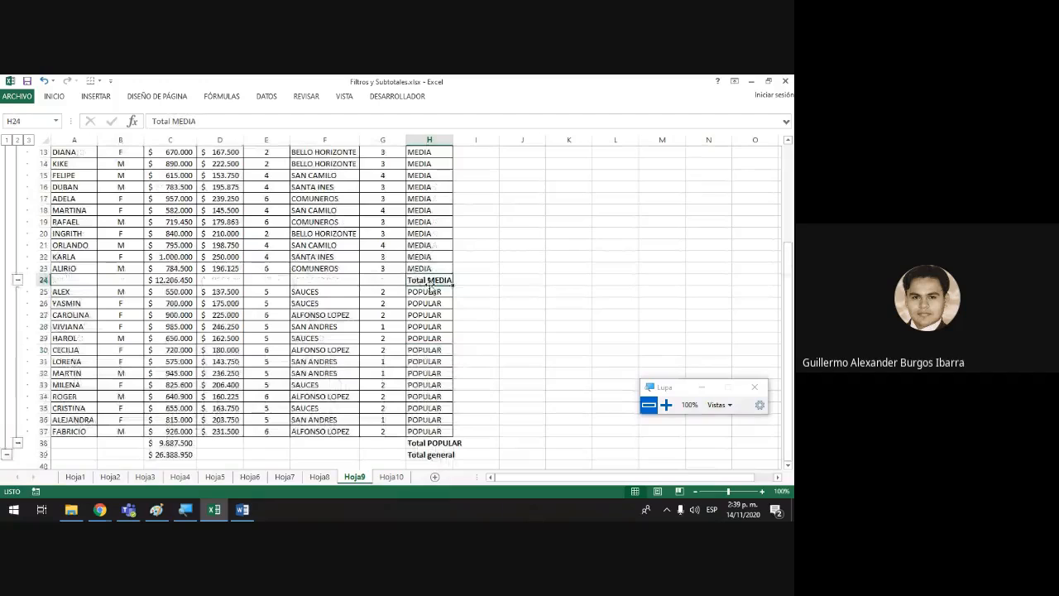
scroll(430, 285, up, 2)
scroll(430, 286, up, 1)
click(430, 186)
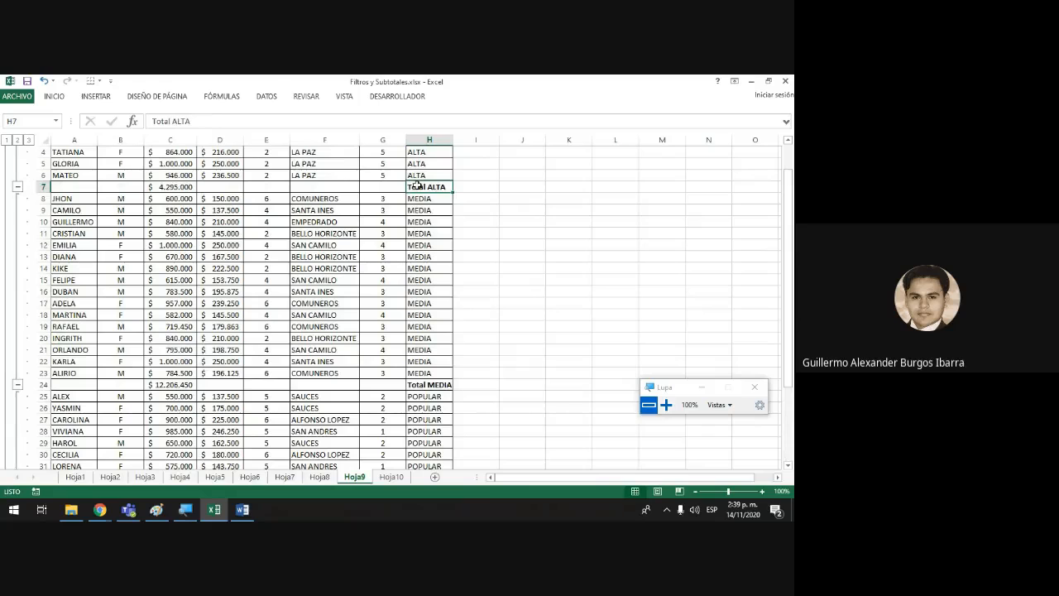
- Widen the ZONA column slightly to make room for the total labels
scroll(296, 268, down, 1)
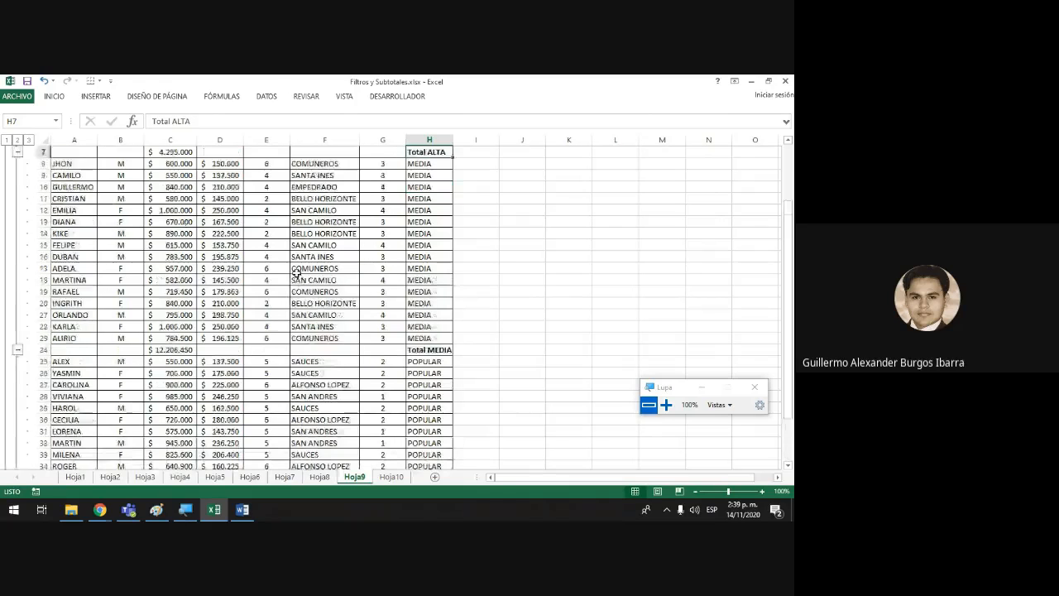
scroll(291, 272, up, 2)
drag(452, 142, 464, 141)
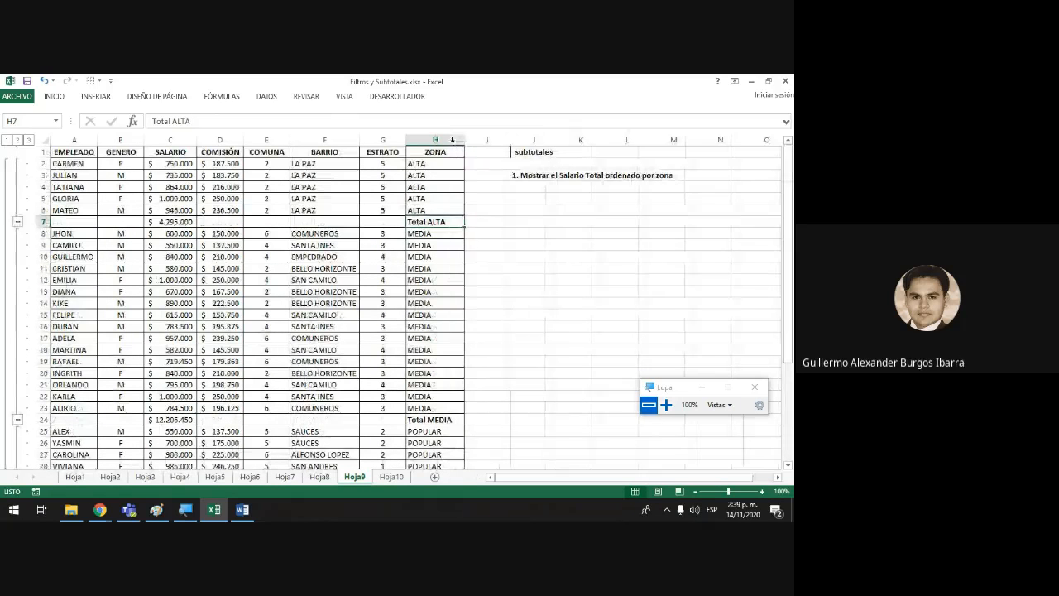
scroll(440, 270, down, 8)
scroll(438, 269, up, 6)
scroll(439, 269, up, 2)
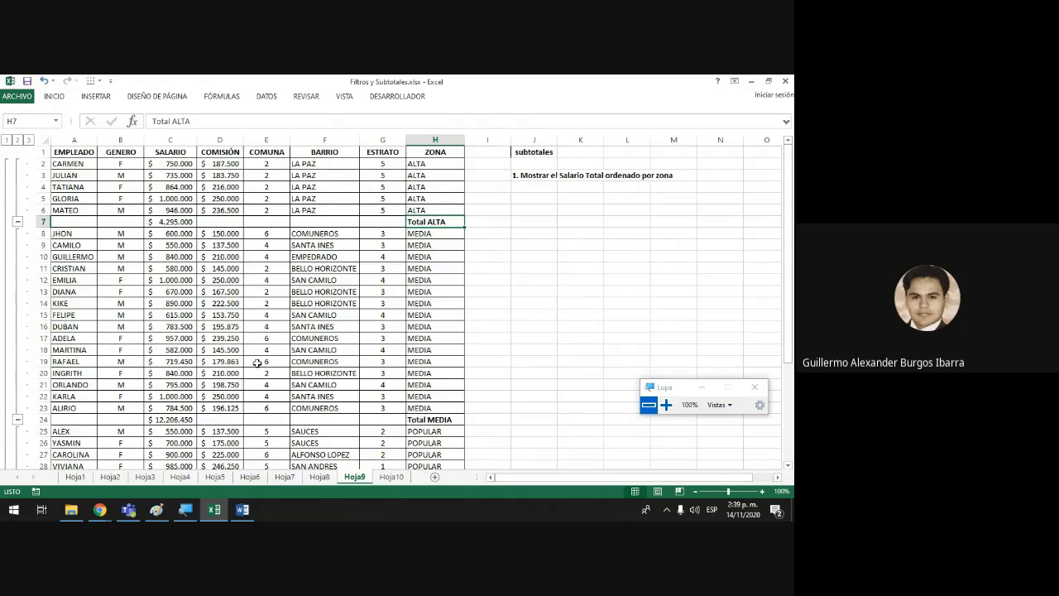
- On sheet Hoja10, enter the task text "2. Mostrar promedio de comision ordenado por barrio" in cell J2
click(392, 476)
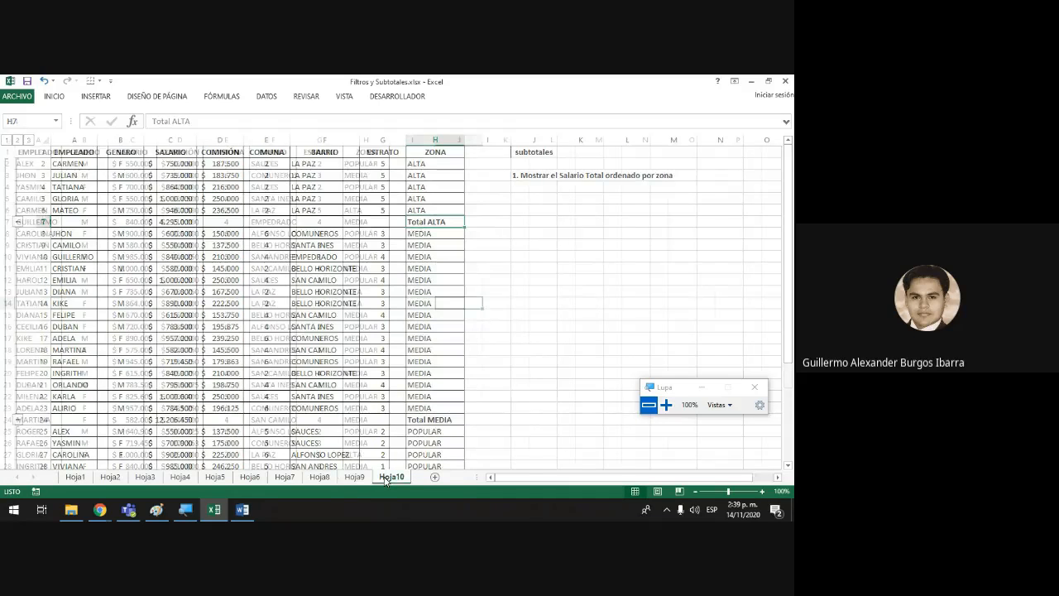
click(464, 164)
text(2.)
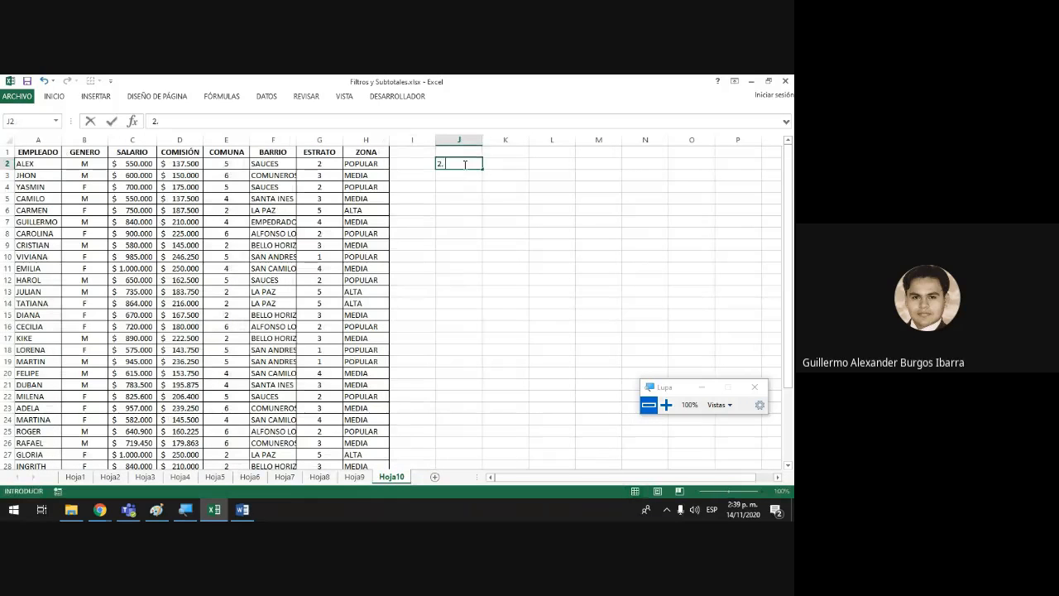
text( MOstra)
key(BackSpace)
key(BackSpace)
key(BackSpace)
key(BackSpace)
key(BackSpace)
text(ostrar promedio de comision)
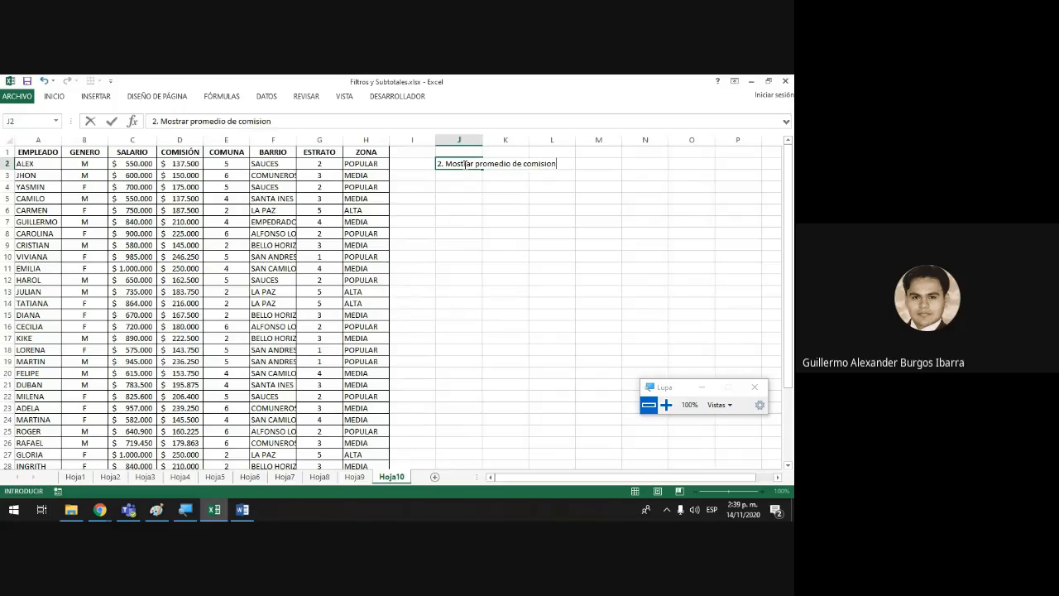
text( ordenado por barrio)
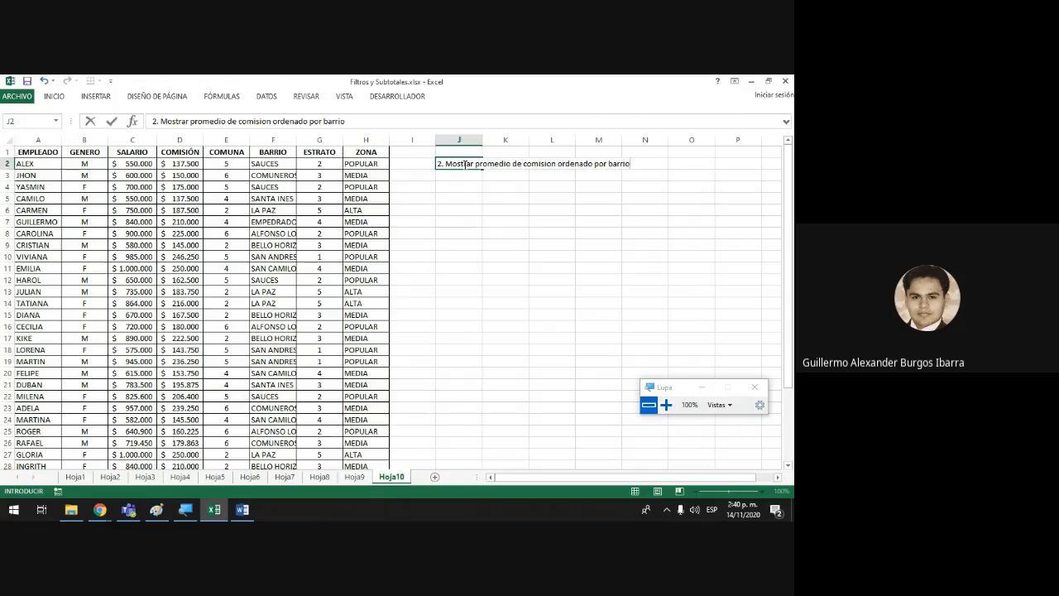
key(Return)
- Make the task text in cell J2 bold
click(465, 164)
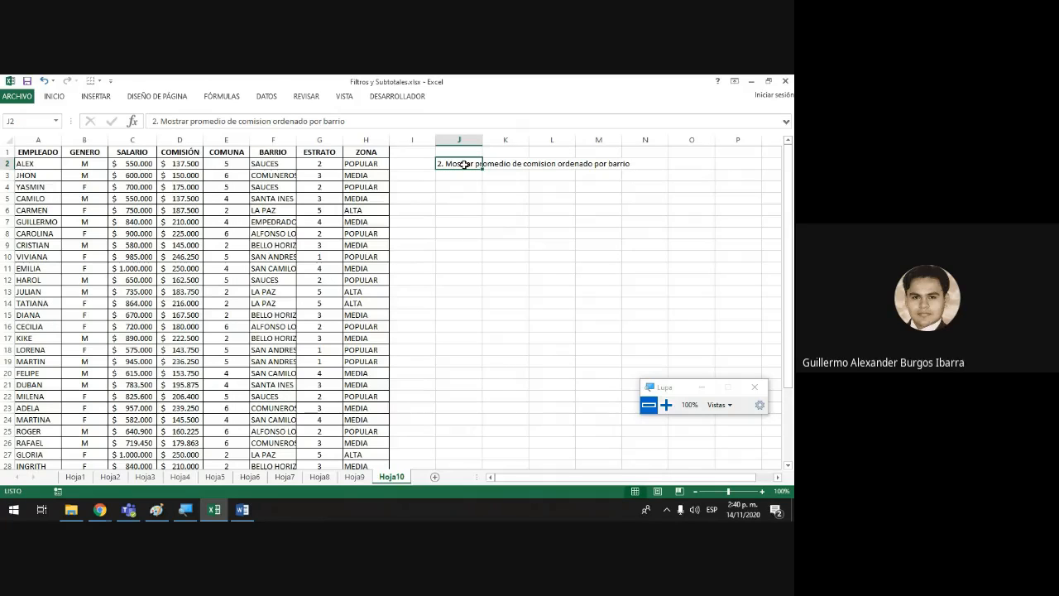
key(ctrl+n)
key(Down)
key(Down)
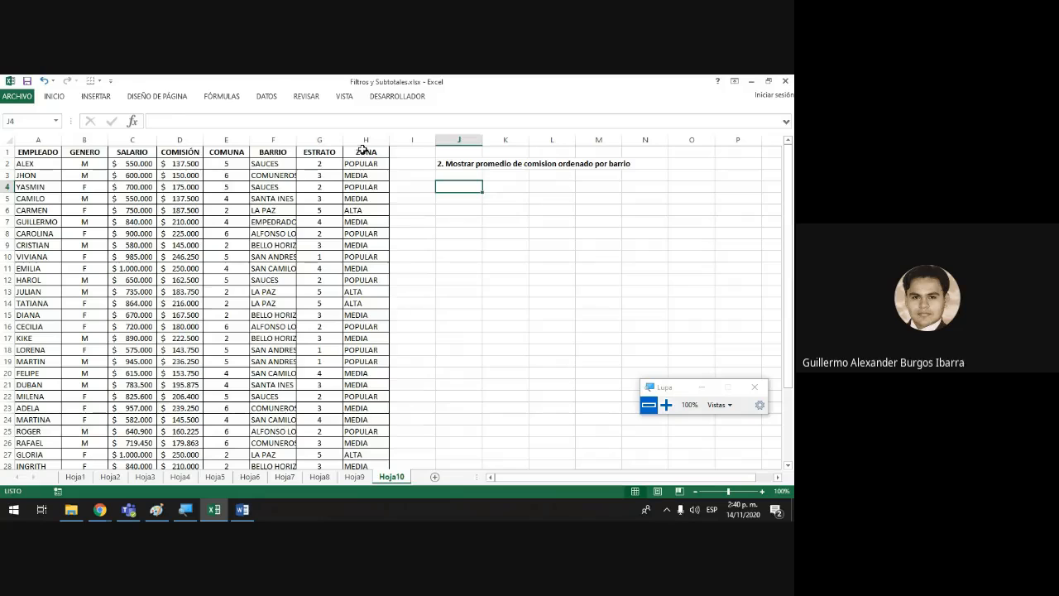
- Sort the whole Hoja10 employee table, A1:H35, by the values of BARRIO from A to Z
drag(362, 150, 20, 443)
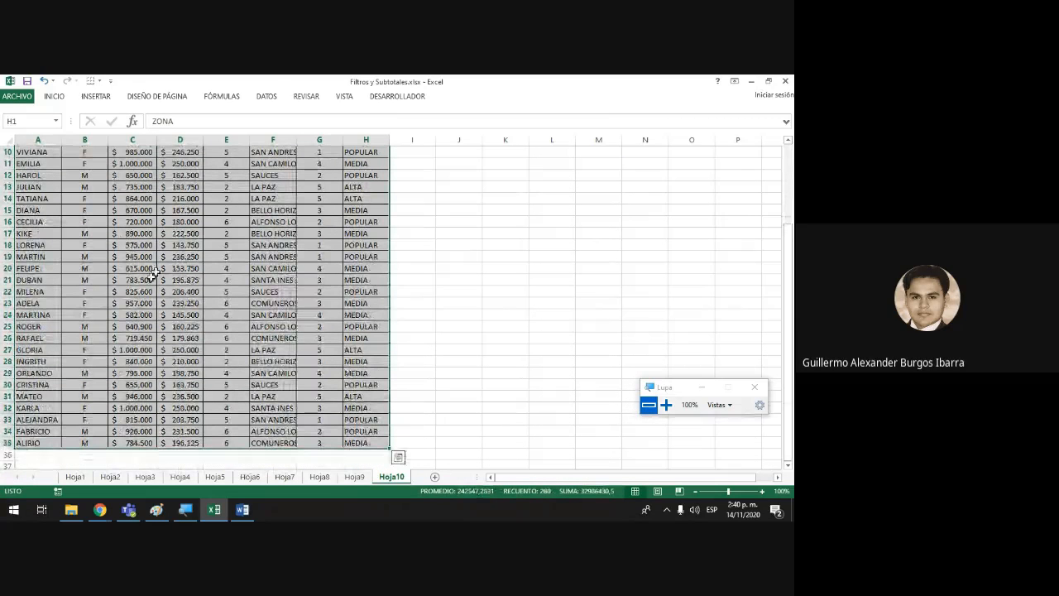
click(267, 96)
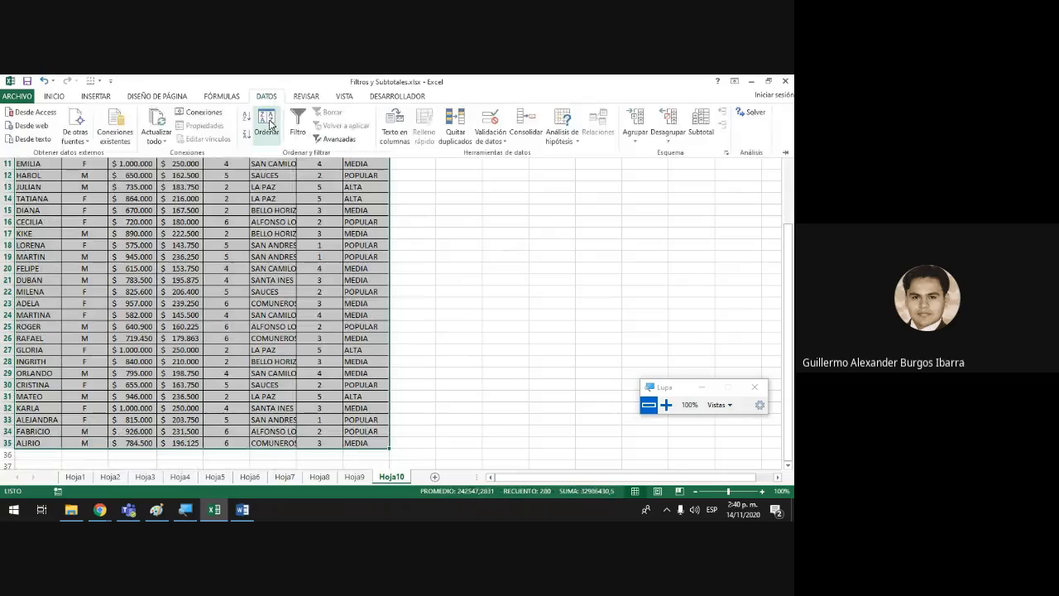
click(269, 124)
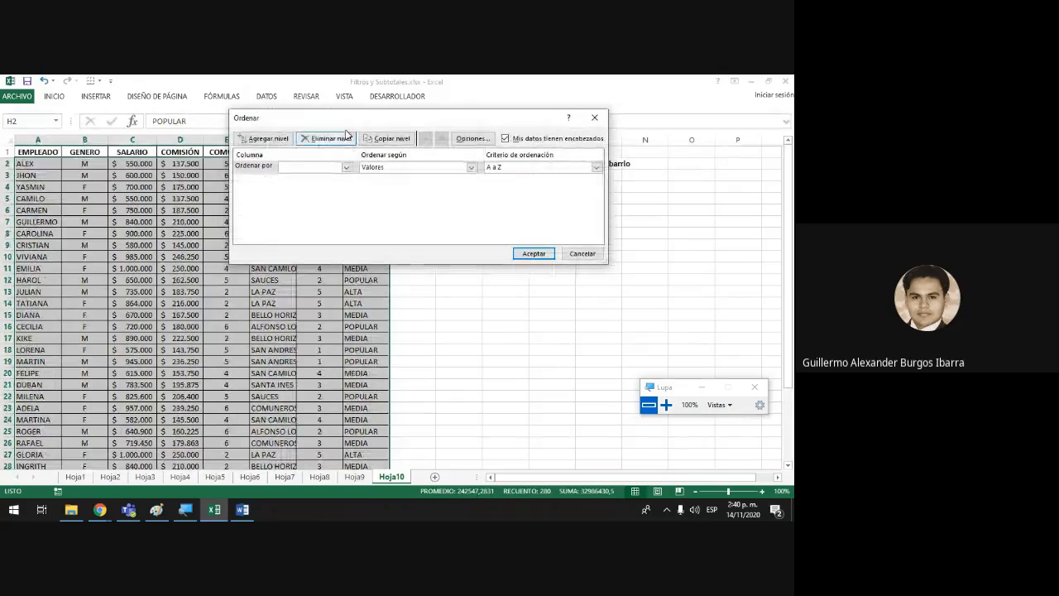
drag(342, 117, 492, 210)
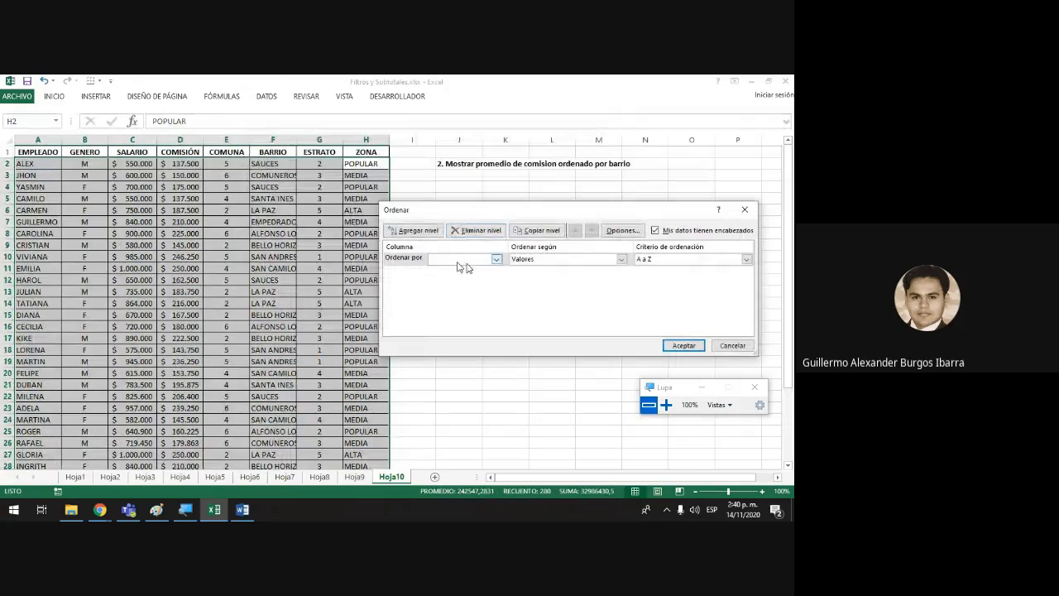
click(497, 260)
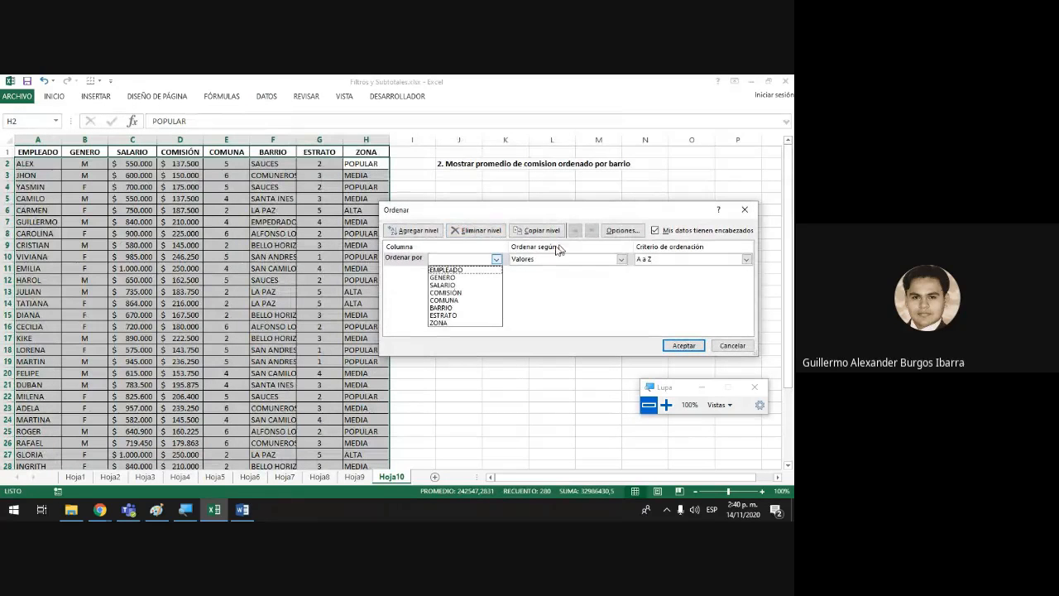
click(447, 307)
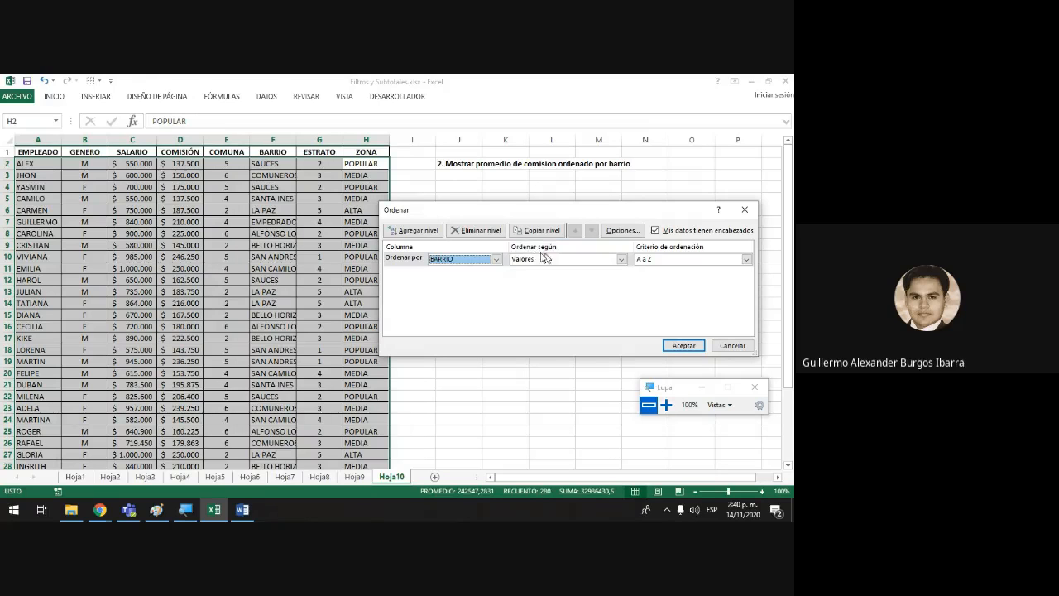
click(683, 345)
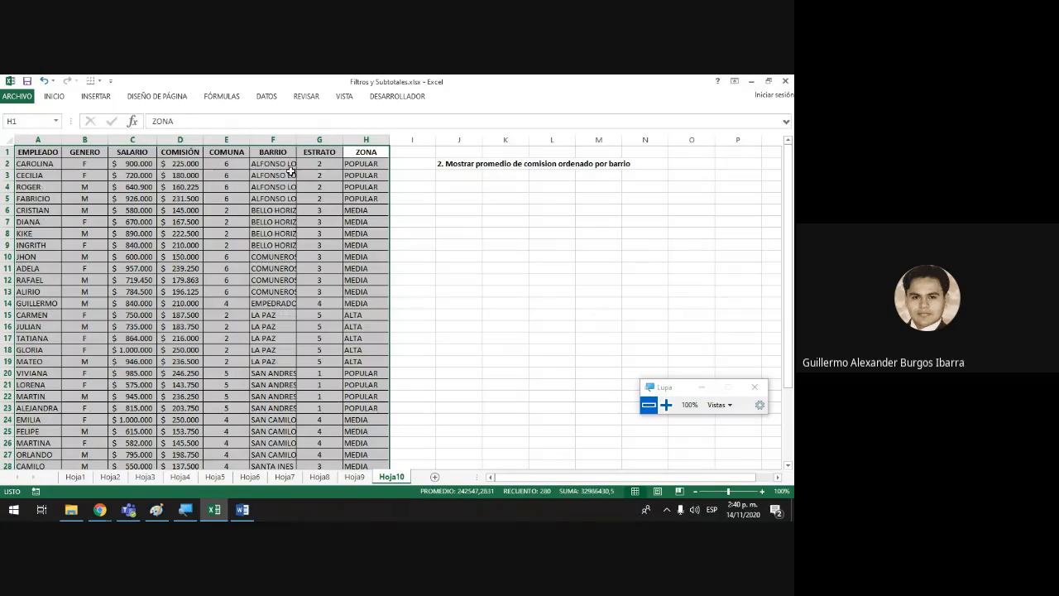
drag(279, 165, 273, 291)
scroll(253, 407, up, 7)
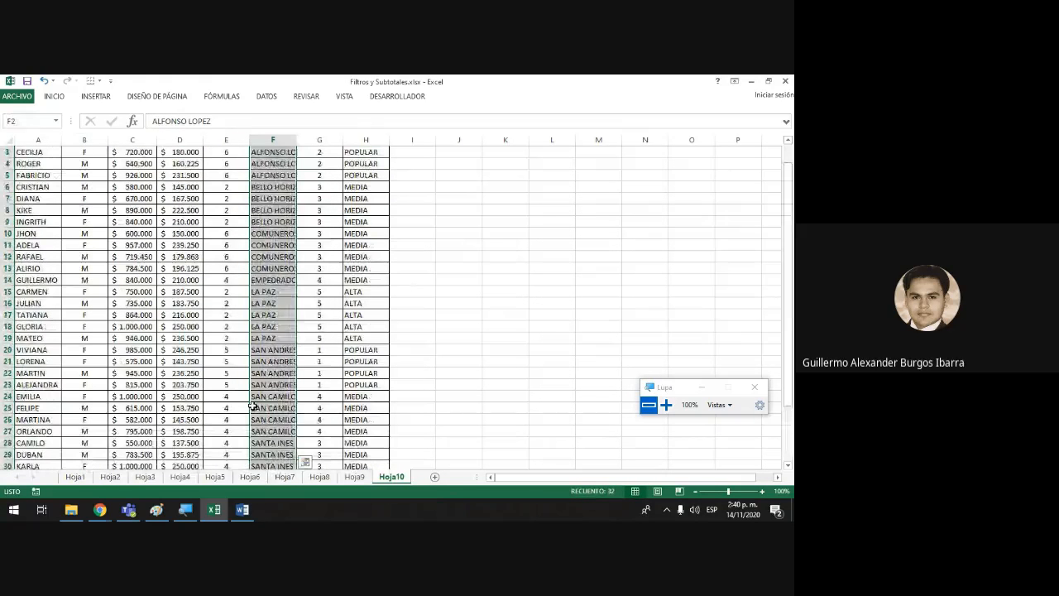
click(582, 325)
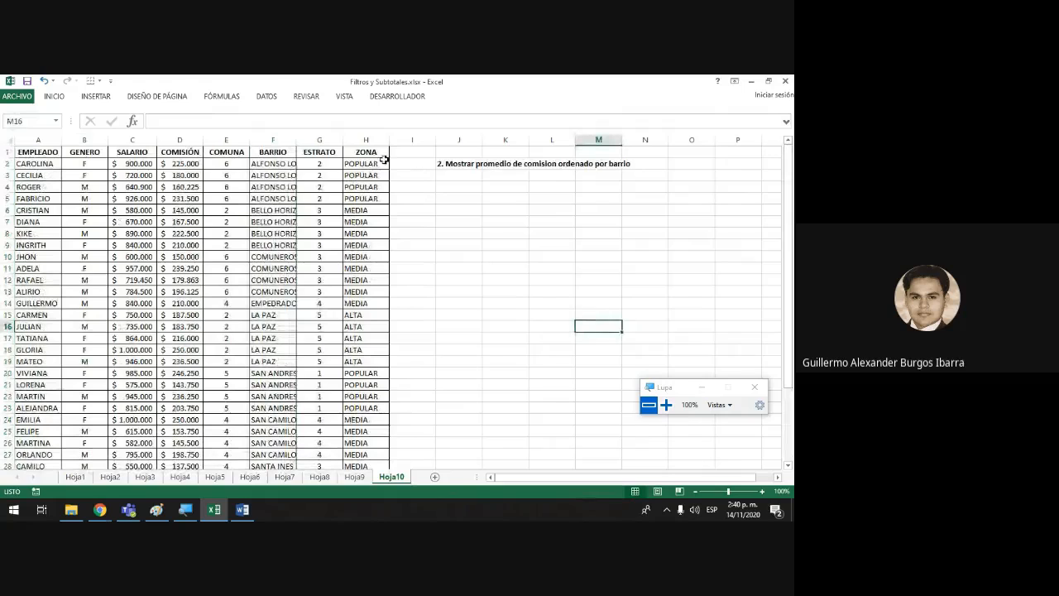
- Set up subtotals for the whole sorted table at each change in BARRIO, using the Promedio function
drag(377, 152, 30, 443)
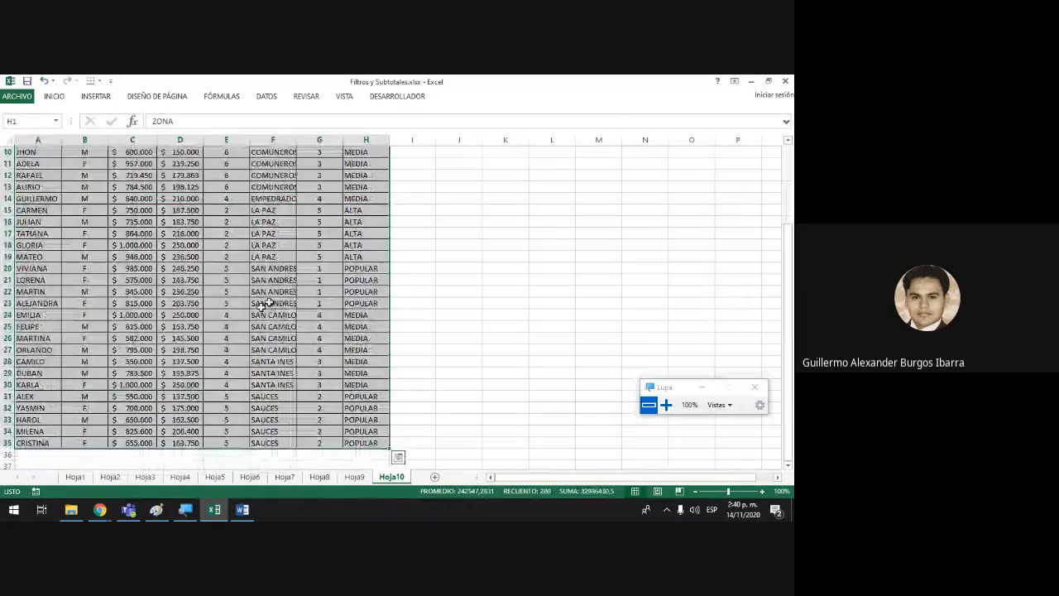
scroll(264, 305, up, 3)
click(267, 96)
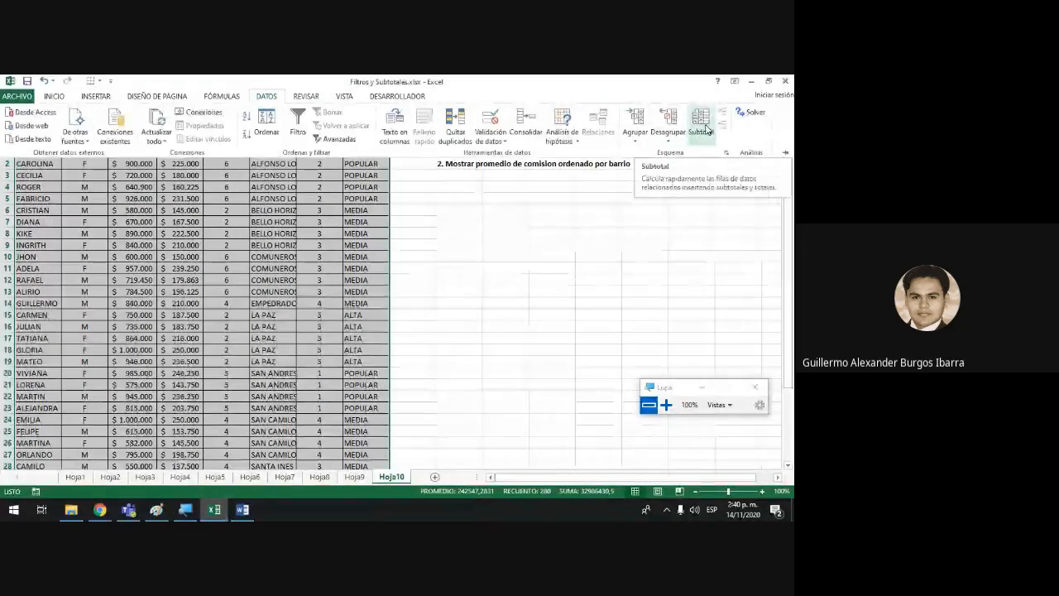
click(708, 130)
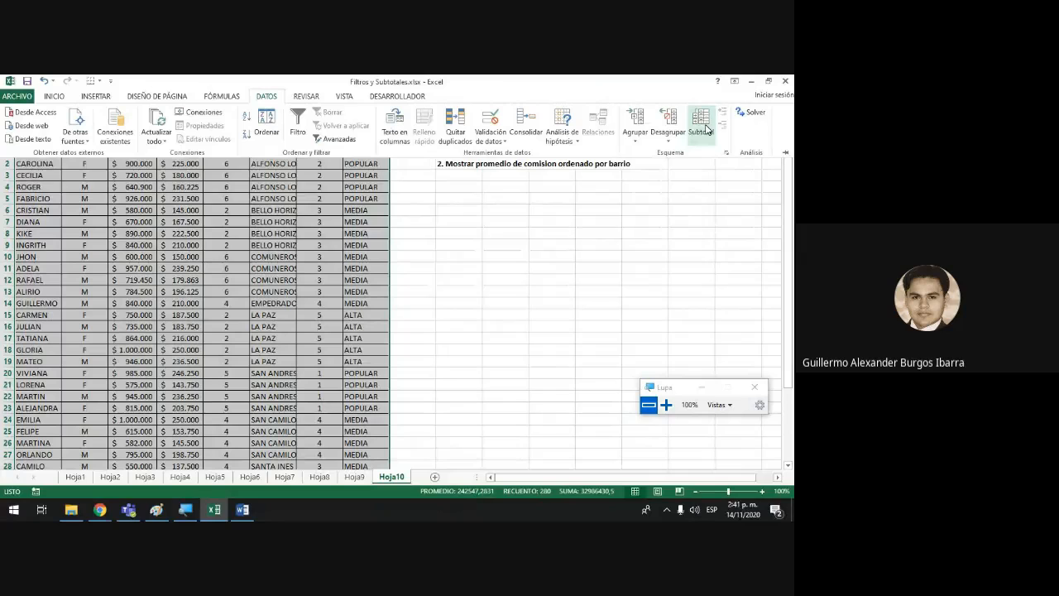
right_click(708, 129)
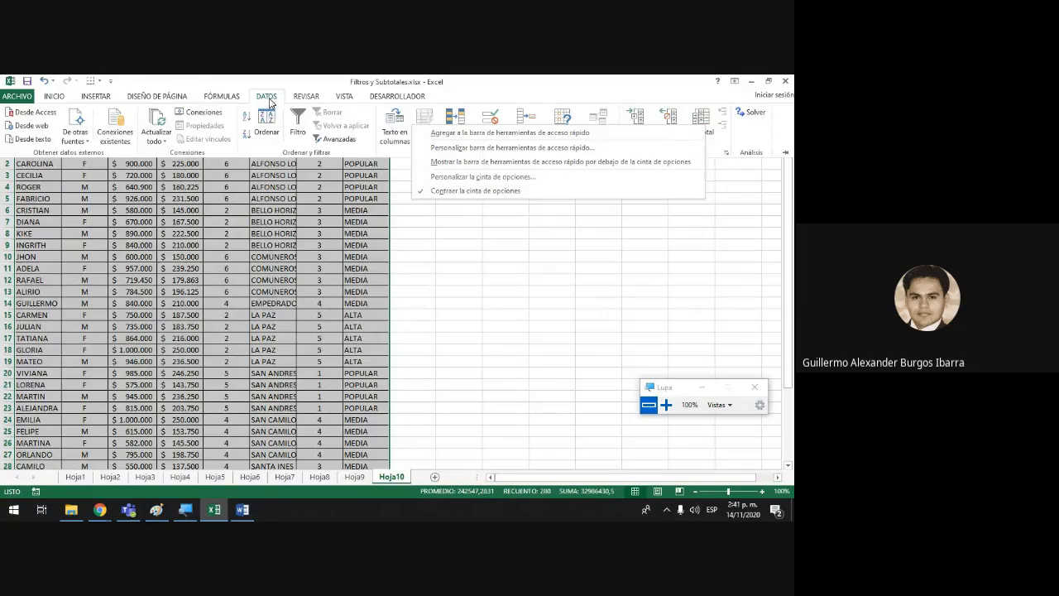
click(708, 121)
click(708, 121)
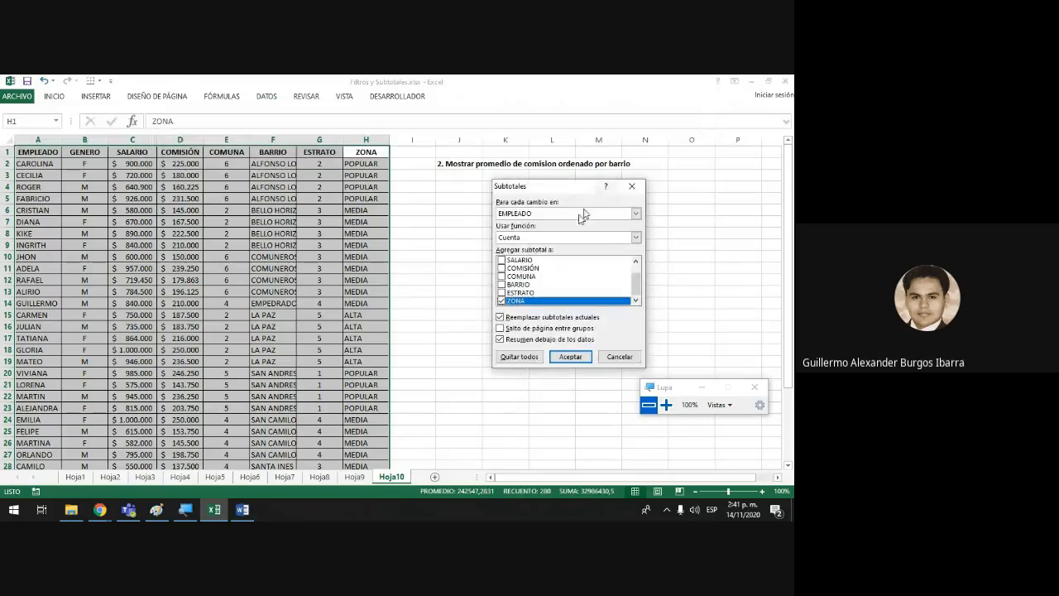
drag(524, 178, 470, 178)
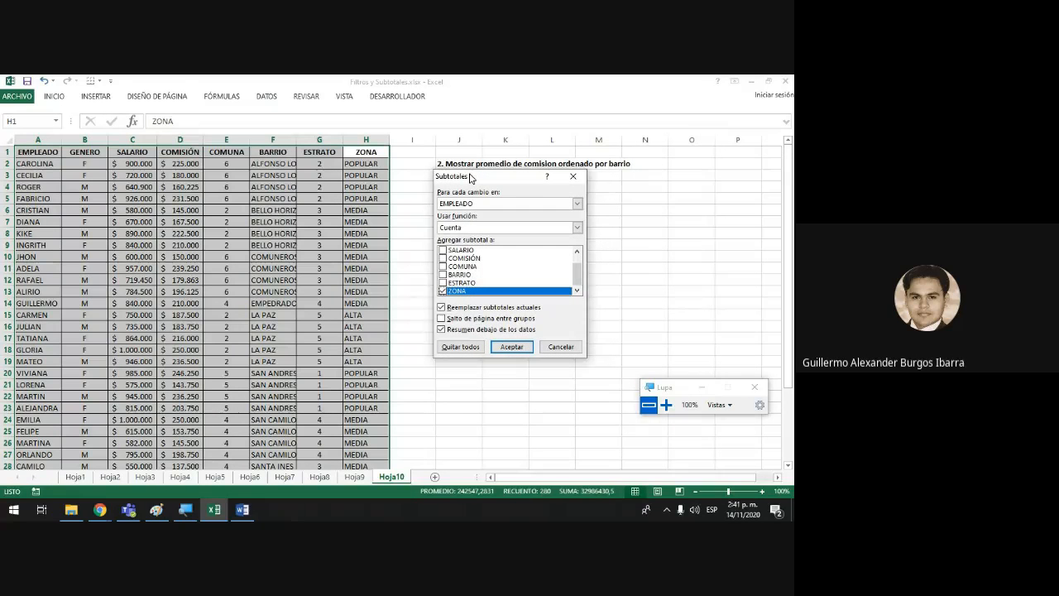
click(577, 204)
click(457, 252)
click(577, 227)
click(463, 253)
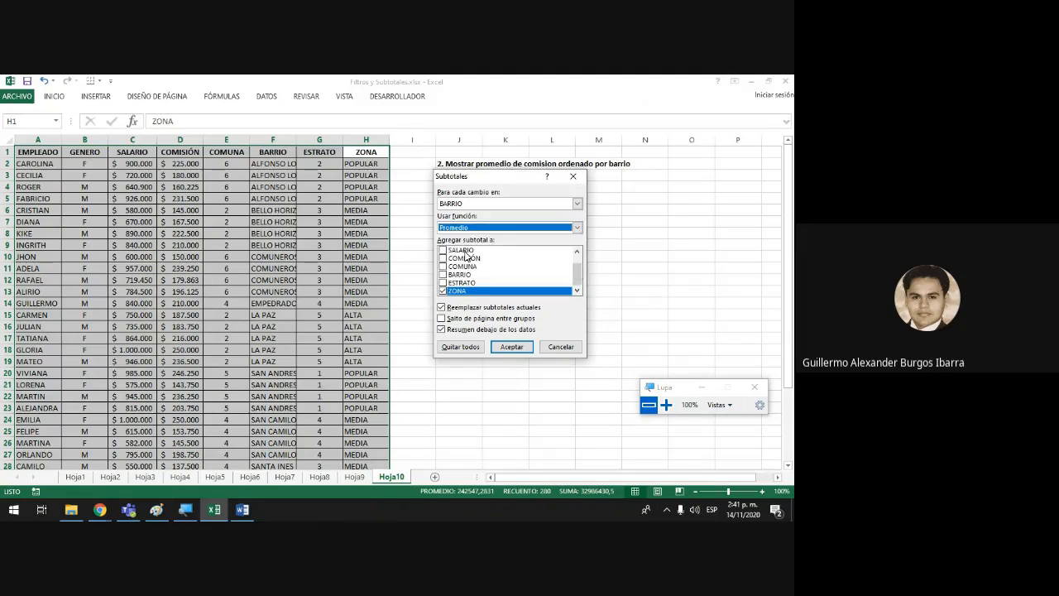
- Add the subtotal to COMISIÓN instead of ZONA and apply the subtotals to the table
click(444, 291)
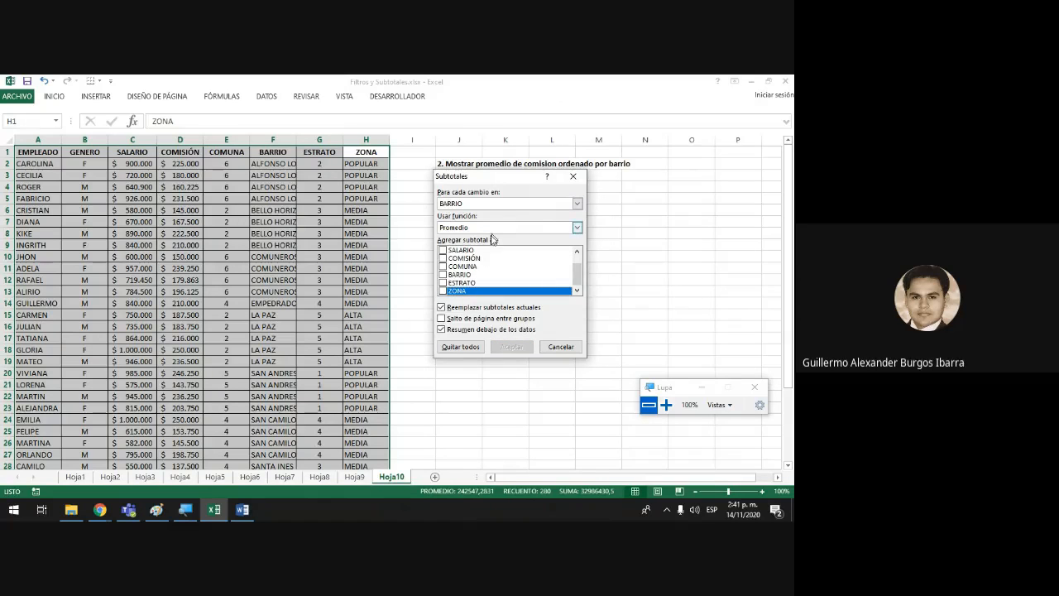
click(444, 259)
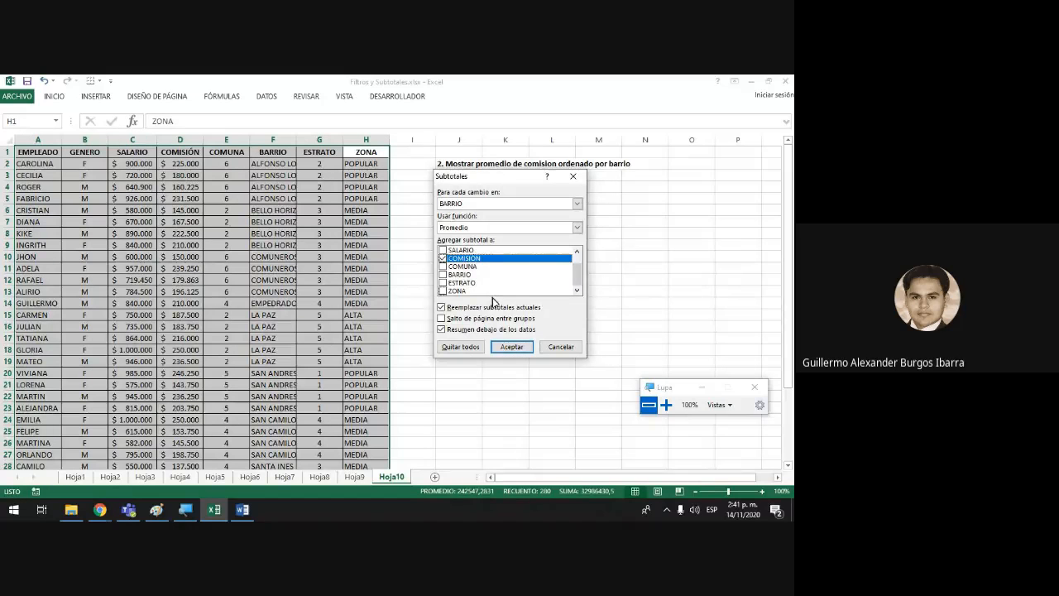
click(512, 348)
click(513, 347)
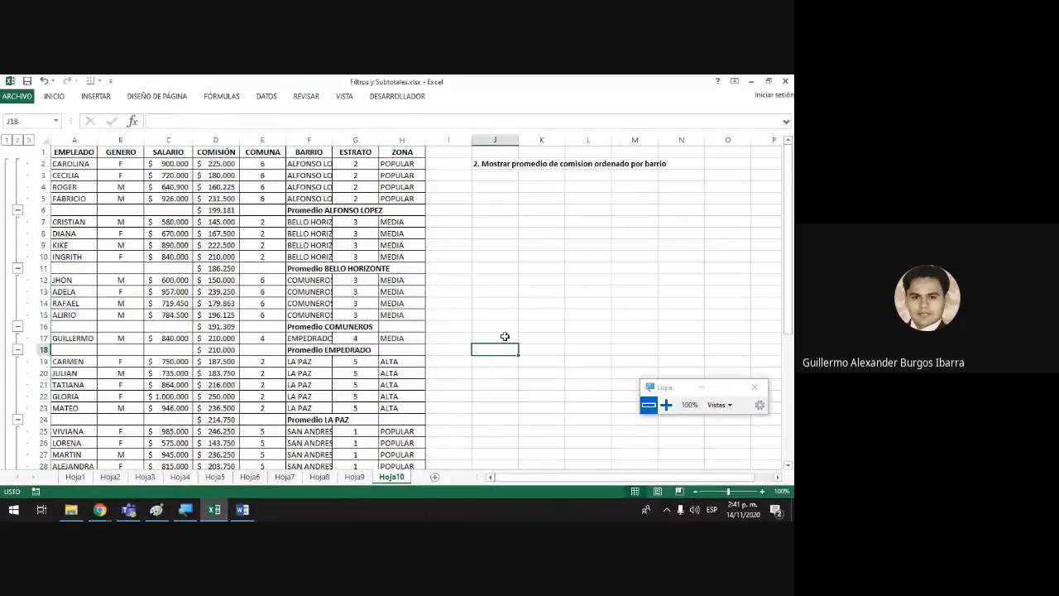
- Autofit the BARRIO column so the neighbourhood names and Promedio labels fit its width
double_click(336, 141)
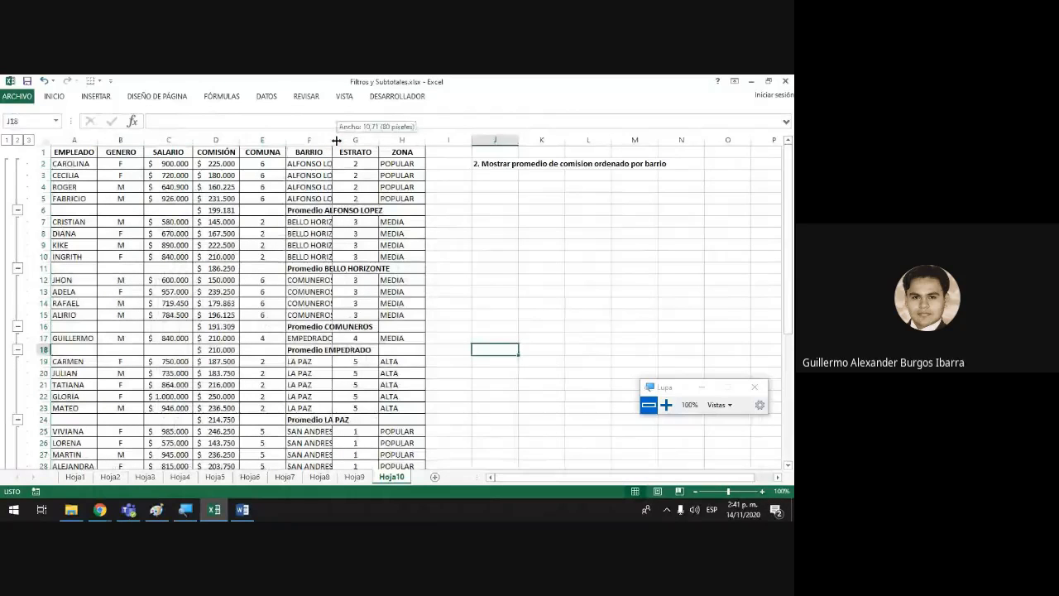
scroll(380, 319, down, 2)
scroll(381, 318, down, 7)
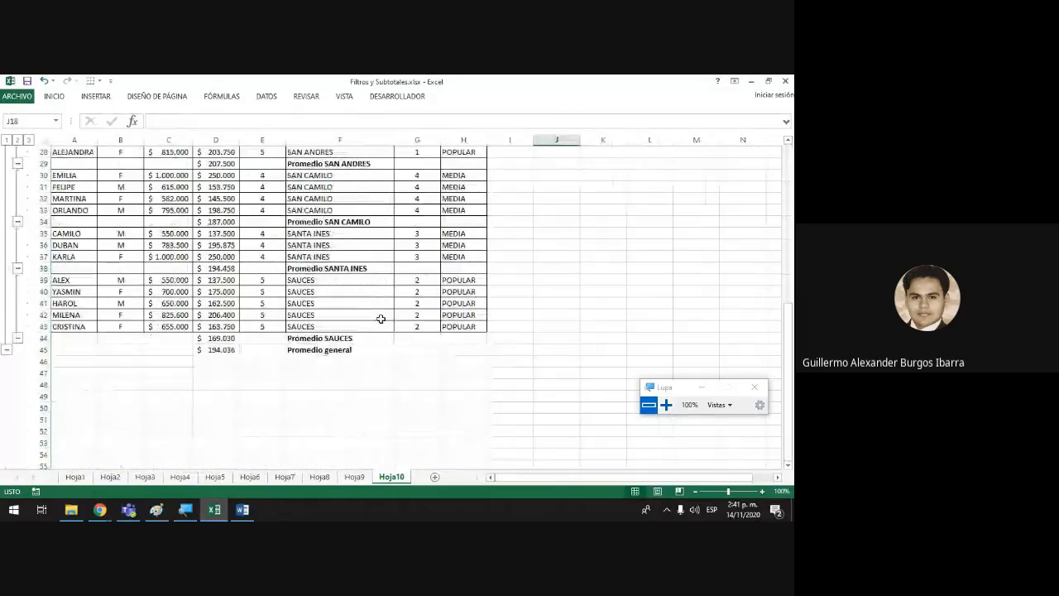
scroll(381, 319, up, 3)
right_click(381, 316)
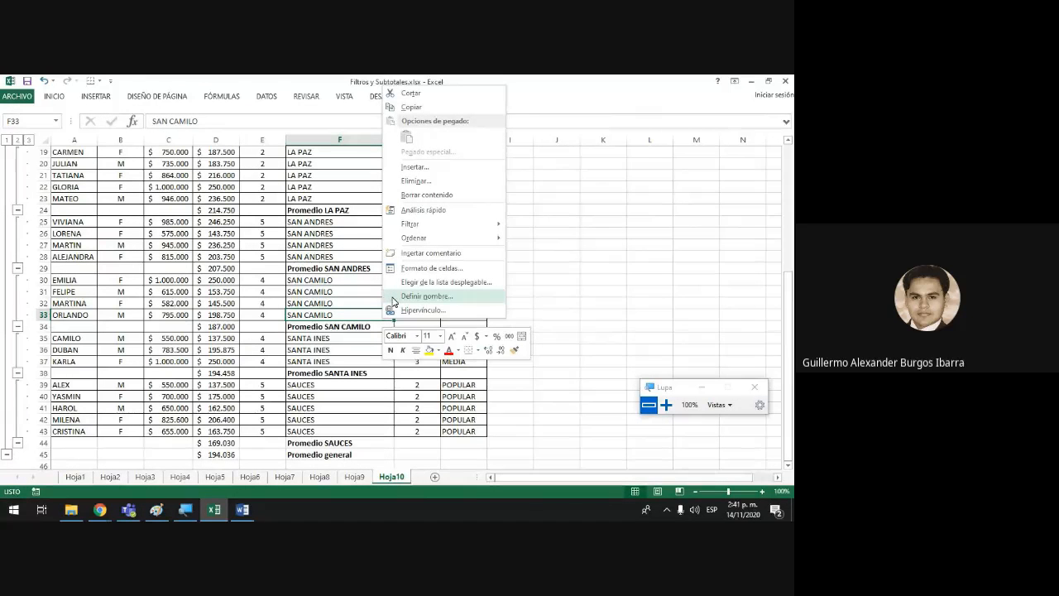
click(620, 279)
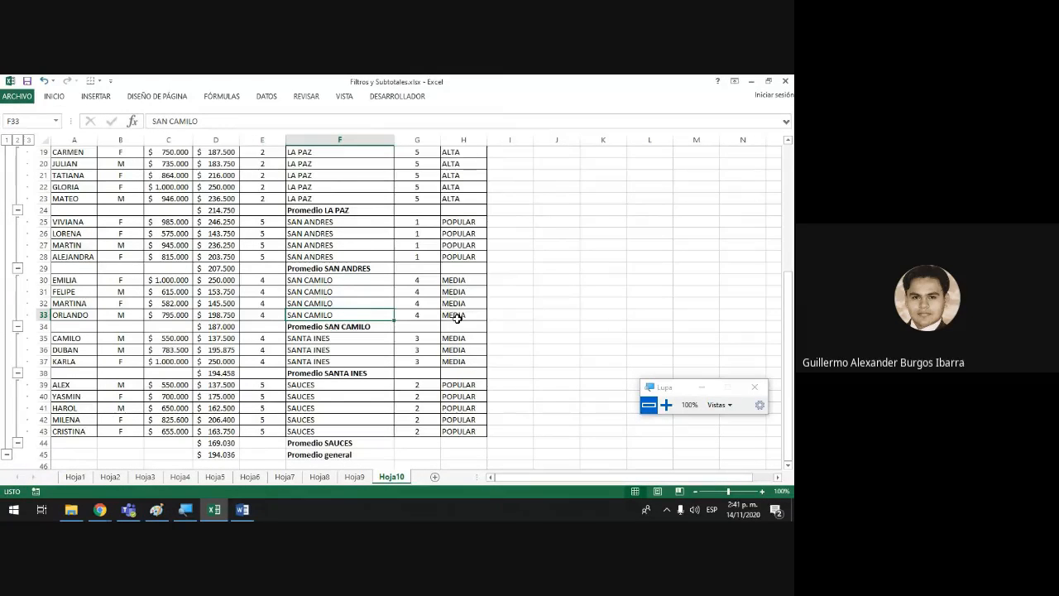
- Examine the Promedio rows in the BARRIO column, checking the average commission of each neighbourhood group
scroll(449, 316, up, 6)
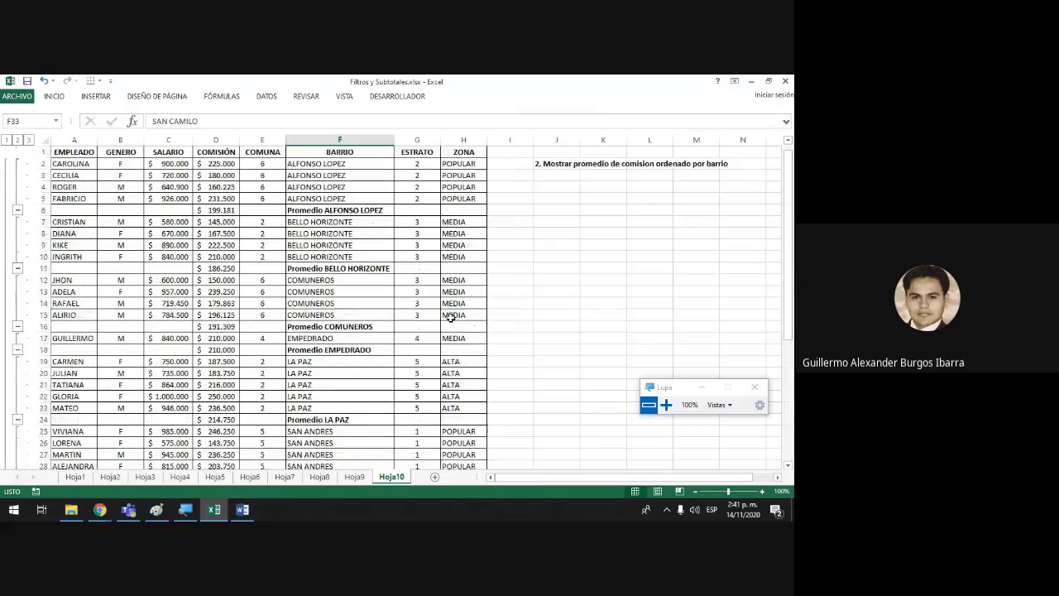
click(341, 211)
click(338, 265)
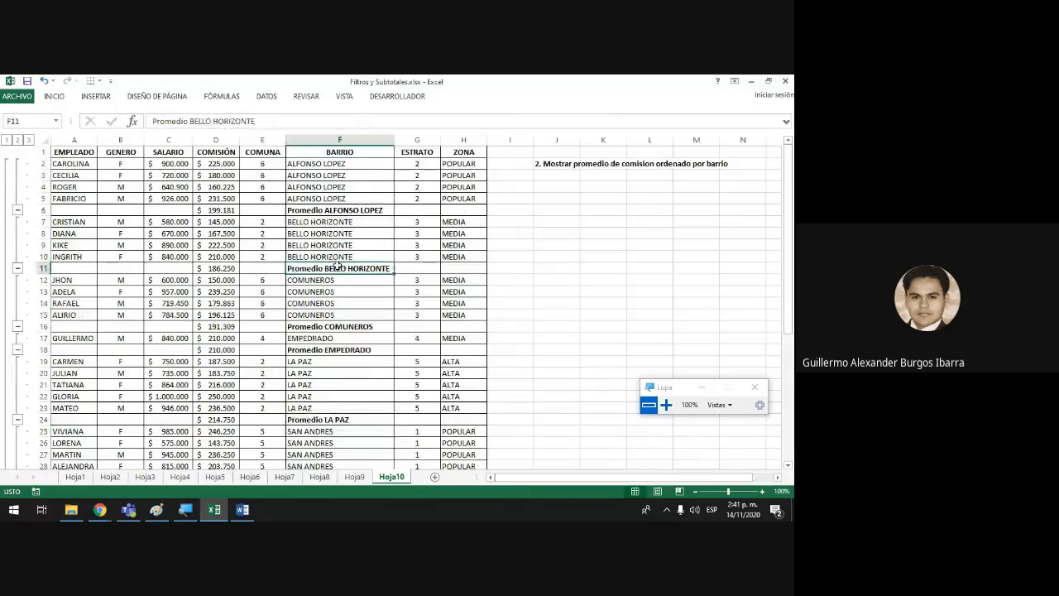
scroll(338, 265, down, 3)
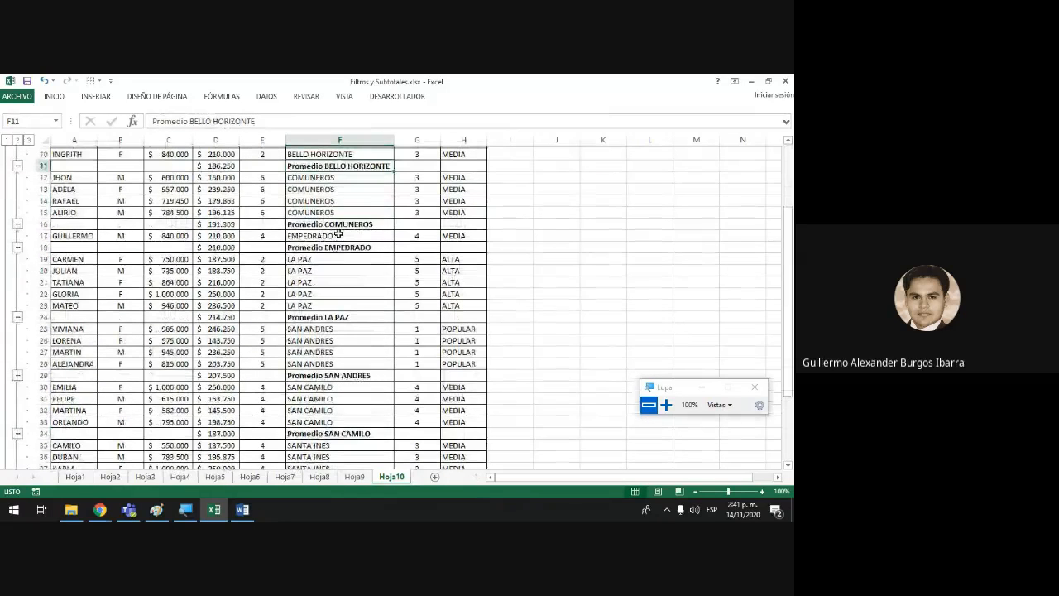
scroll(338, 235, up, 3)
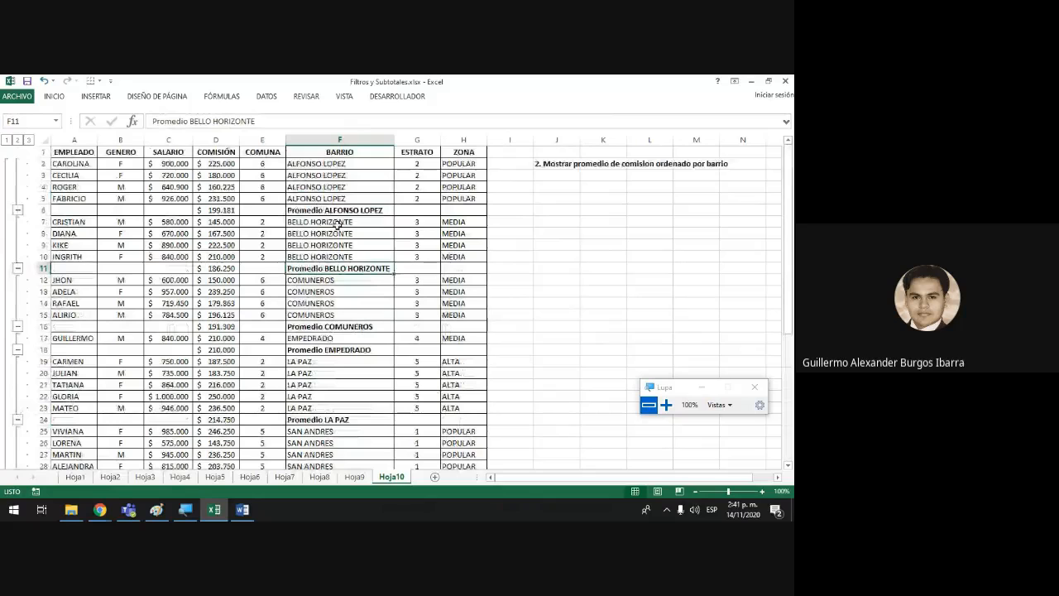
scroll(337, 224, down, 2)
click(339, 280)
scroll(339, 283, down, 3)
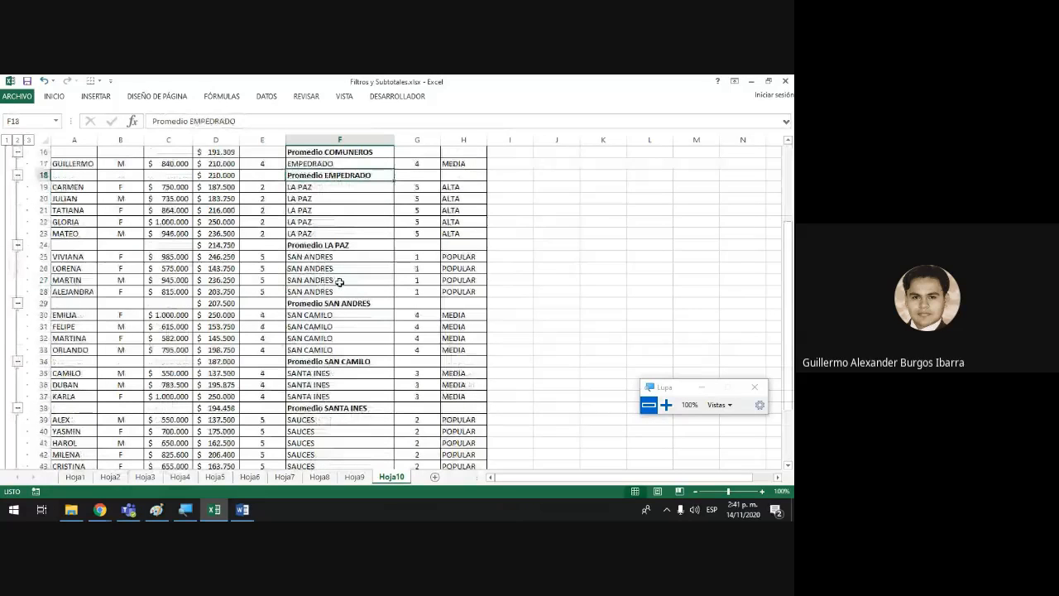
- Review the remaining average commission rows from Promedio LA PAZ down to Promedio general, and return to the table's beginning
click(341, 244)
scroll(341, 249, down, 5)
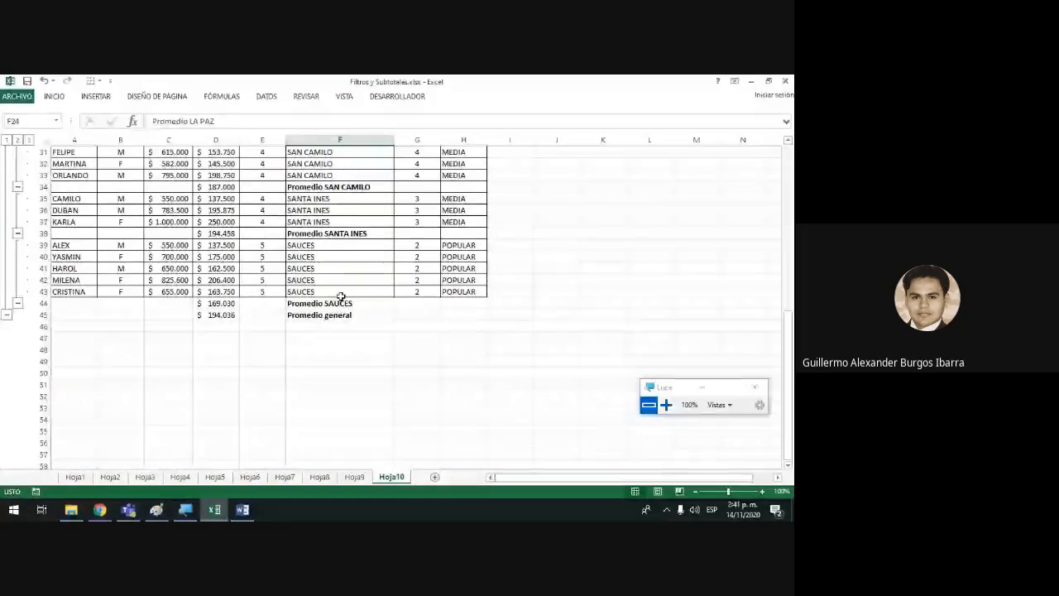
click(321, 316)
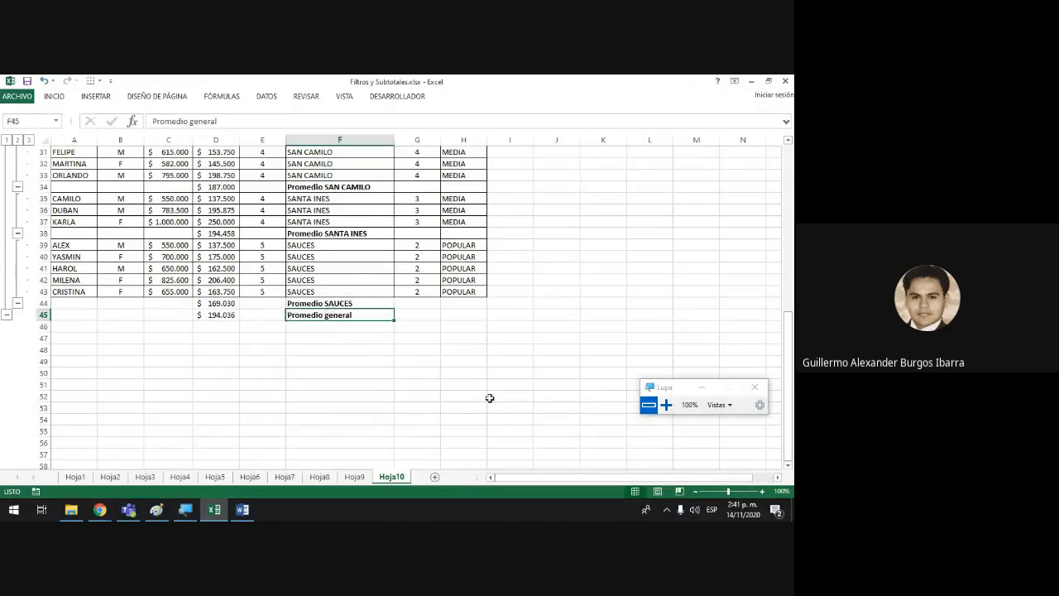
scroll(490, 399, up, 10)
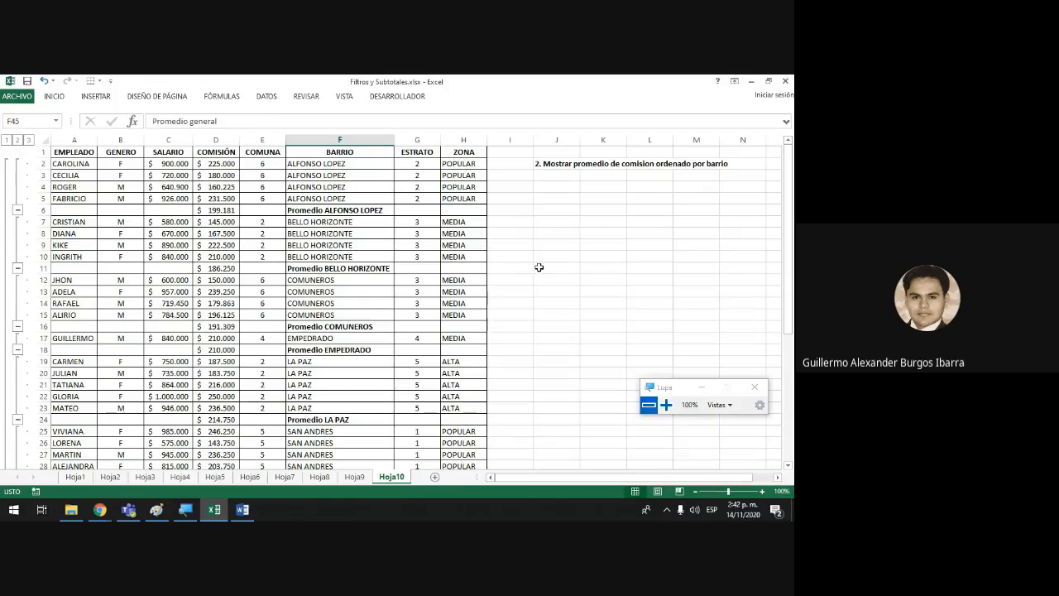
- Switch to the Meet call in Chrome, and from there to WhatsApp Web, opening the SENA TCF FICHA 2165058 group chat
mouse_move(100, 509)
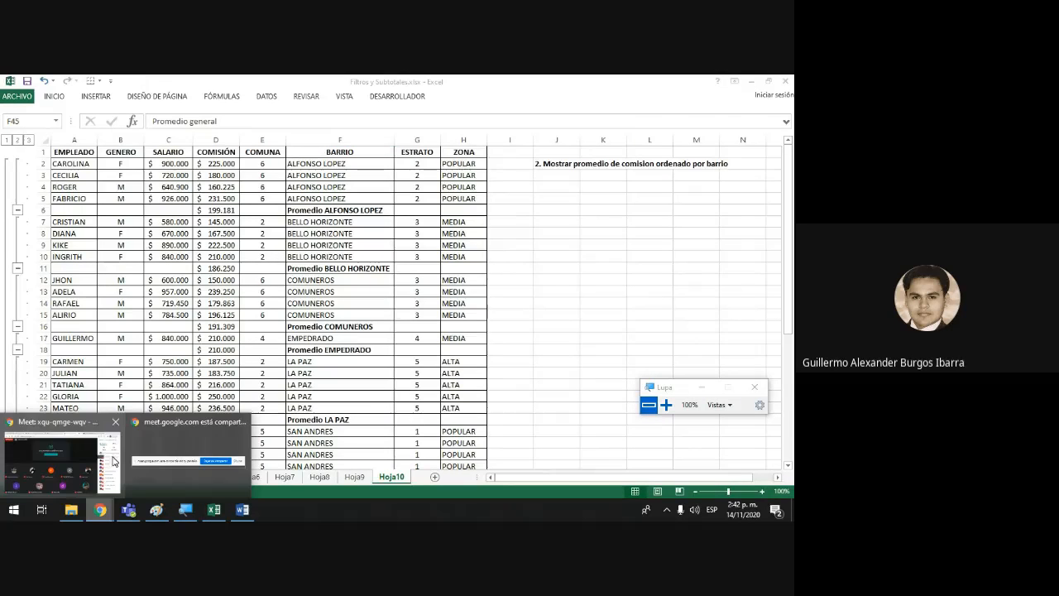
click(92, 460)
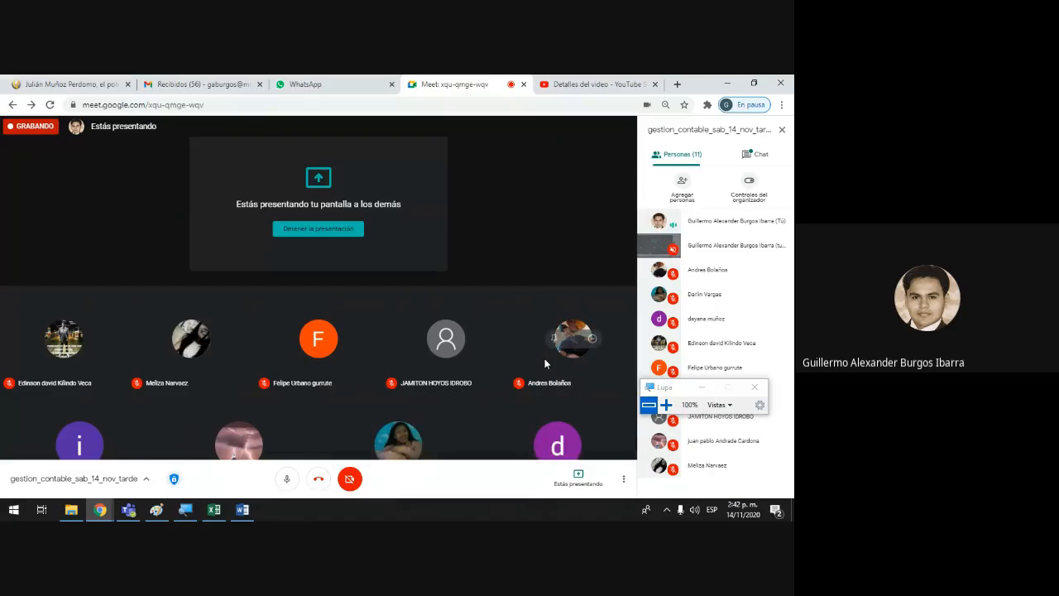
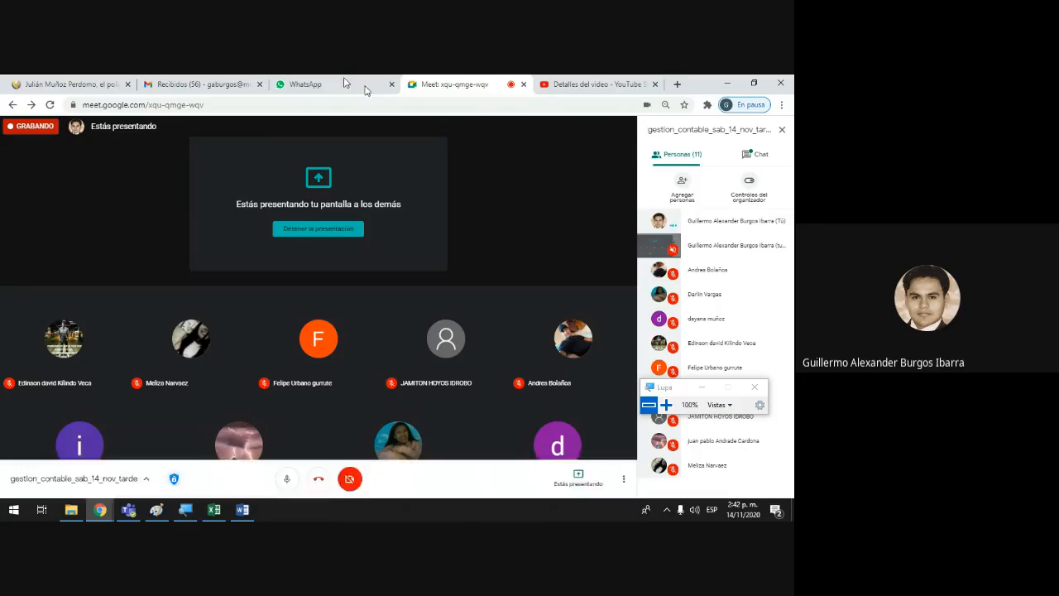
click(306, 85)
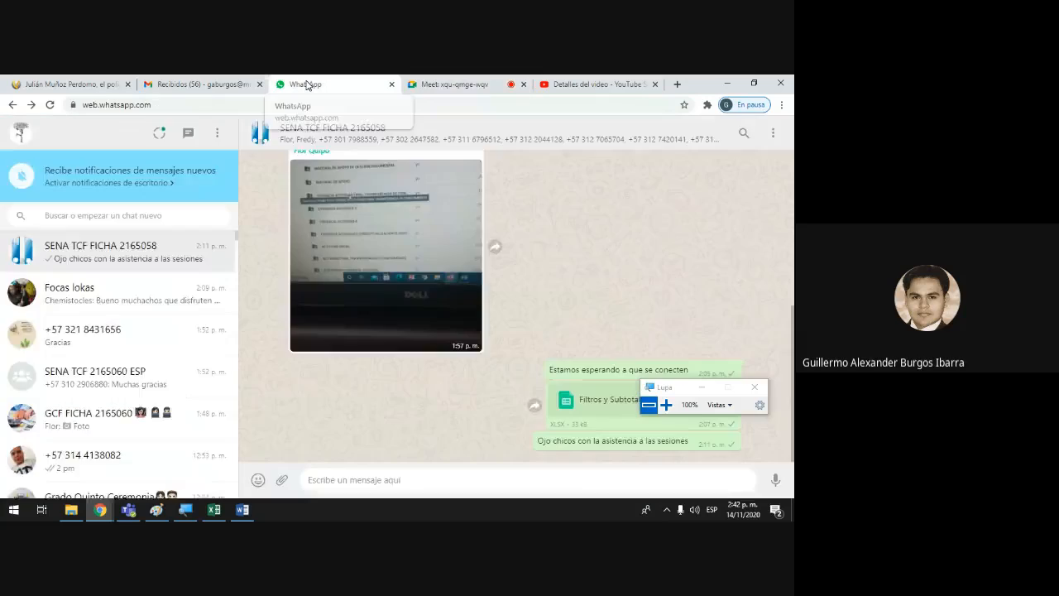
click(454, 338)
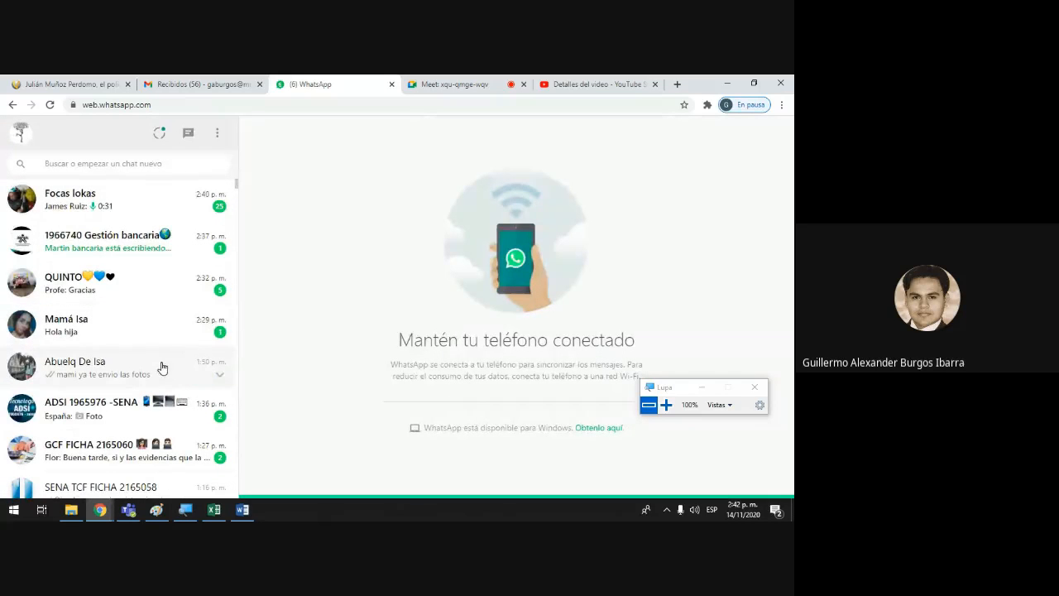
scroll(129, 437, down, 1)
click(127, 437)
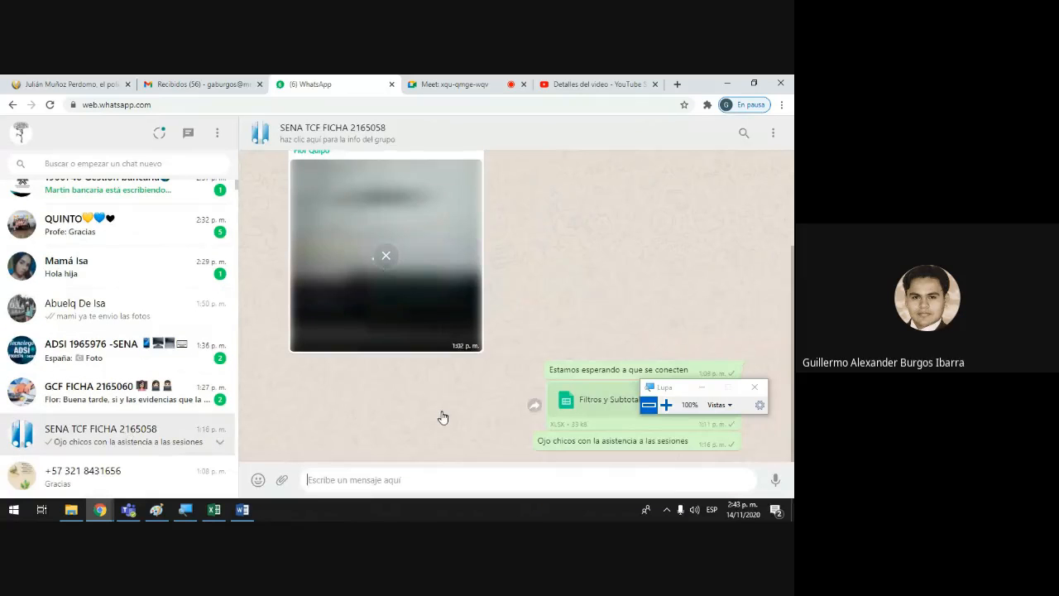
- Start attaching a document to the chat and browse to Escritorio > EXCEL > GESTION CONTABLE y FINANCIERA > GUIAS
click(283, 481)
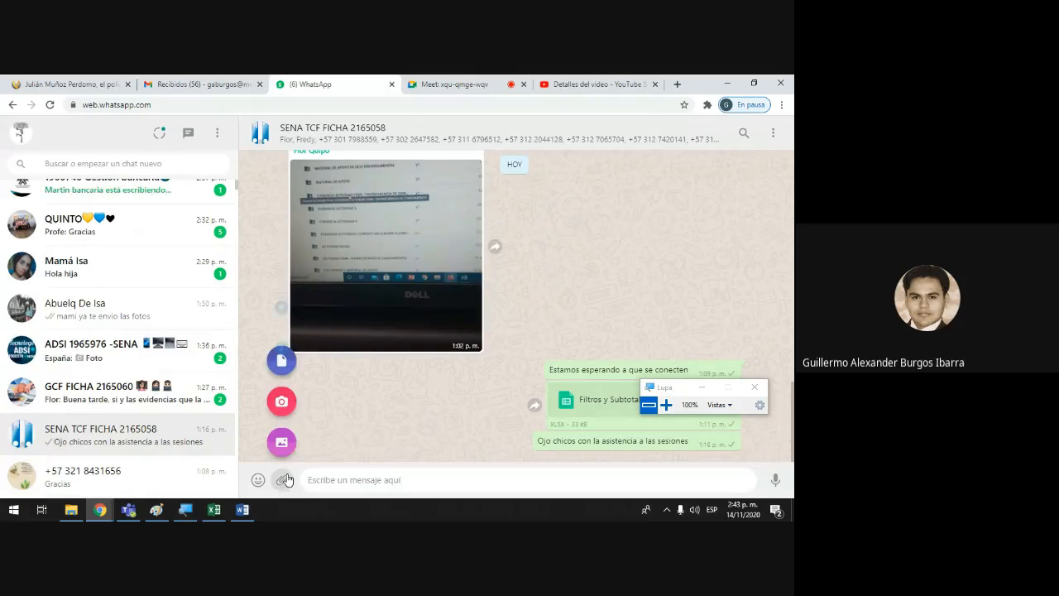
click(282, 360)
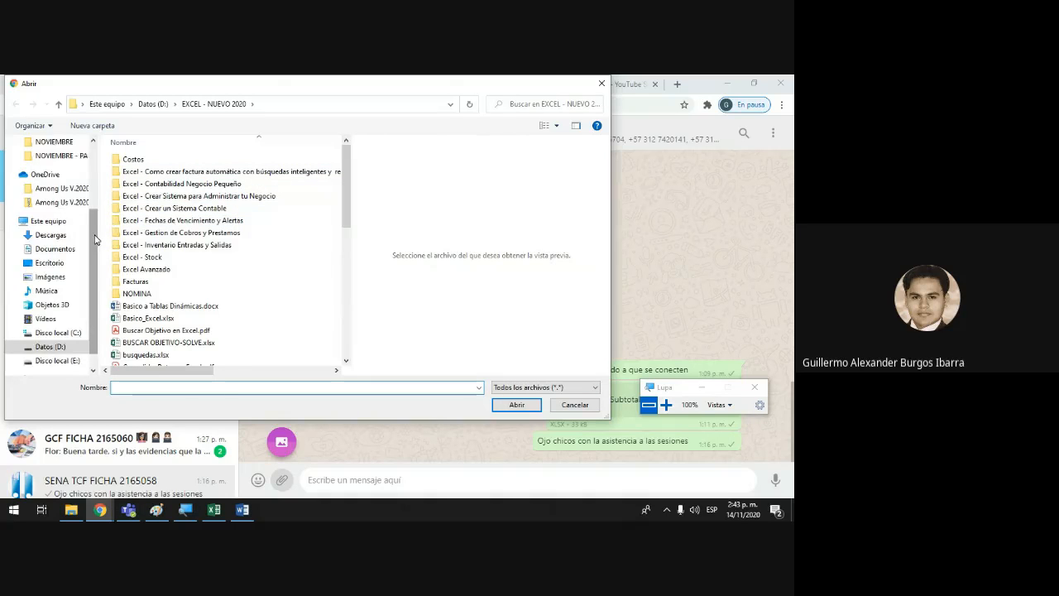
drag(95, 239, 95, 165)
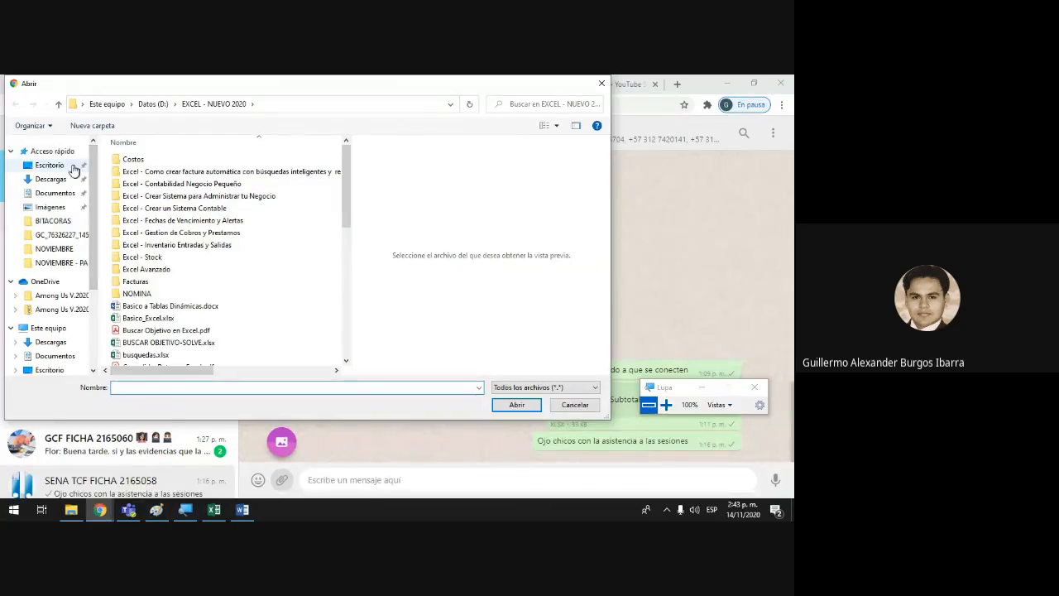
click(62, 167)
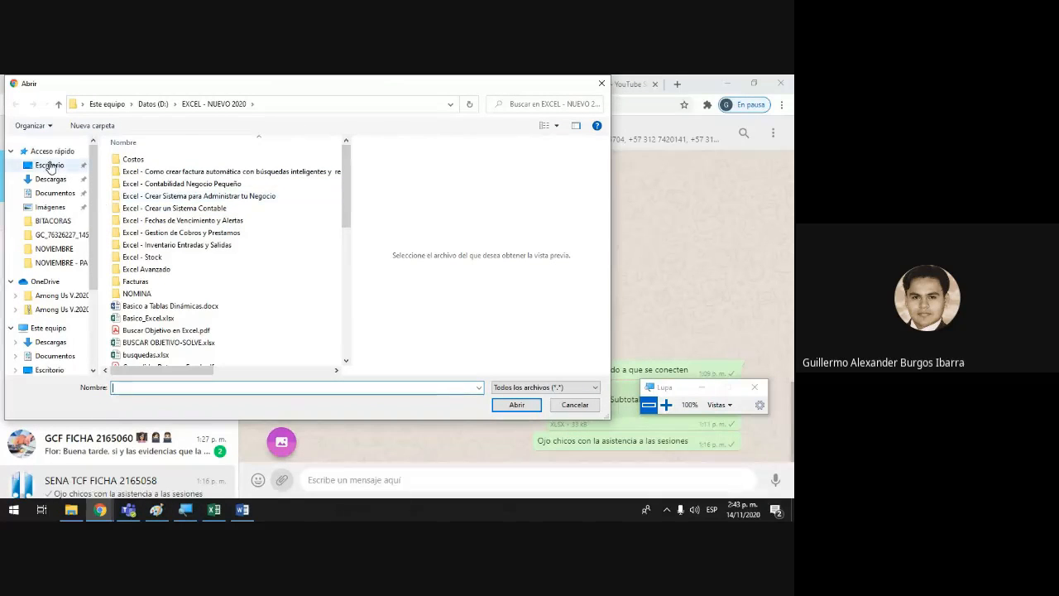
double_click(132, 172)
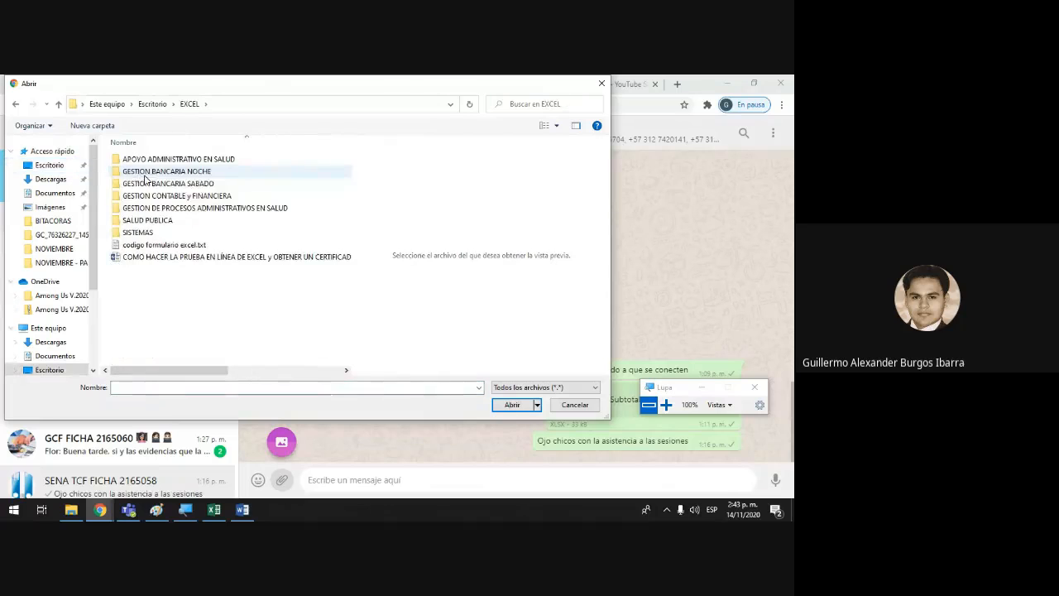
click(169, 196)
double_click(169, 196)
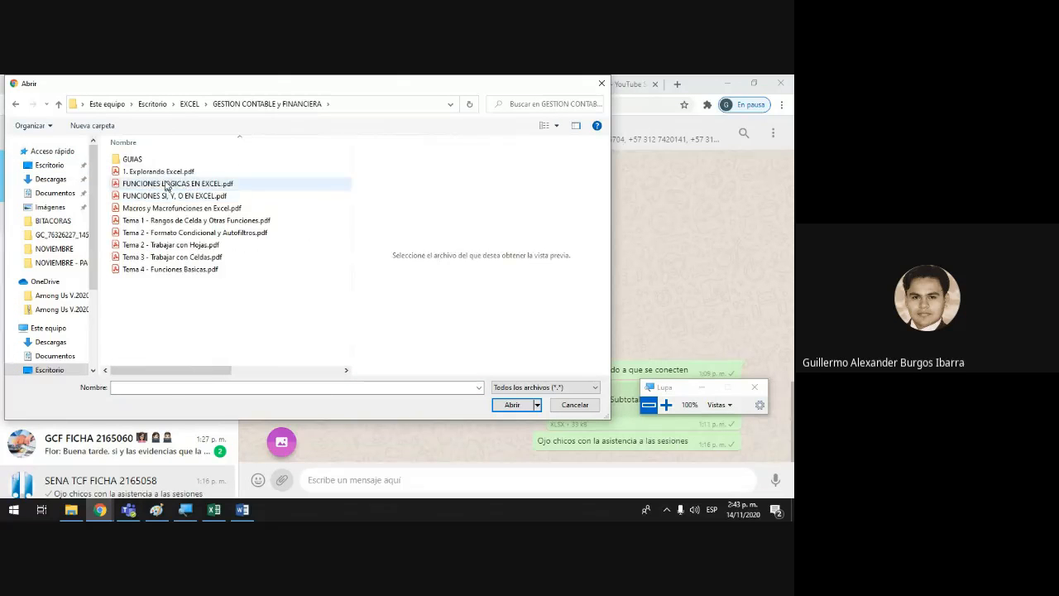
click(156, 171)
double_click(154, 160)
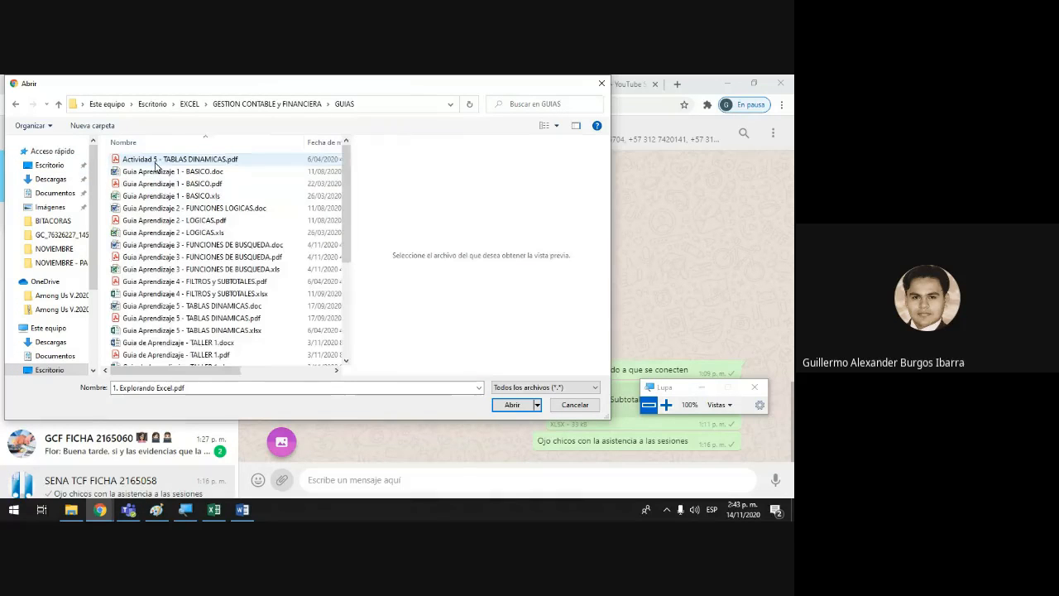
- Attach the PDF and XLSX versions of Guia Aprendizaje 4 - FILTROS y SUBTOTALES and send both to the group
click(174, 283)
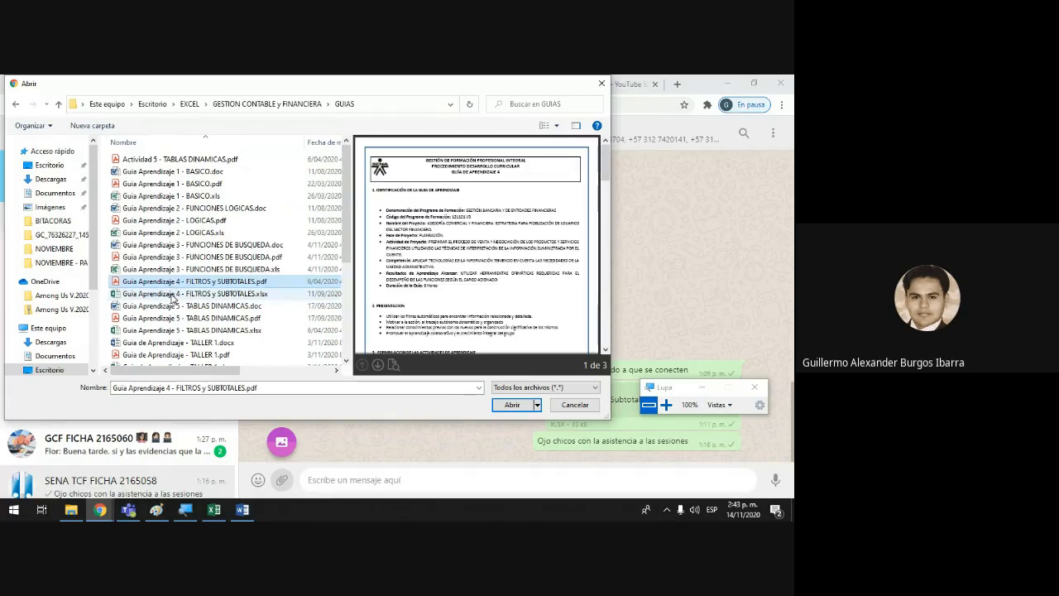
ctrl+click(172, 294)
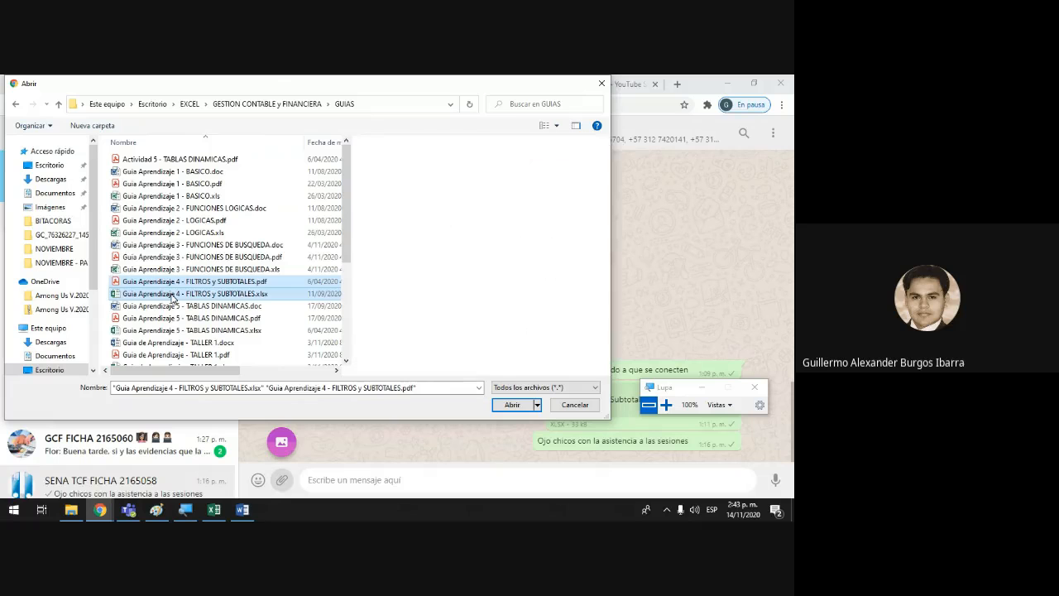
double_click(174, 295)
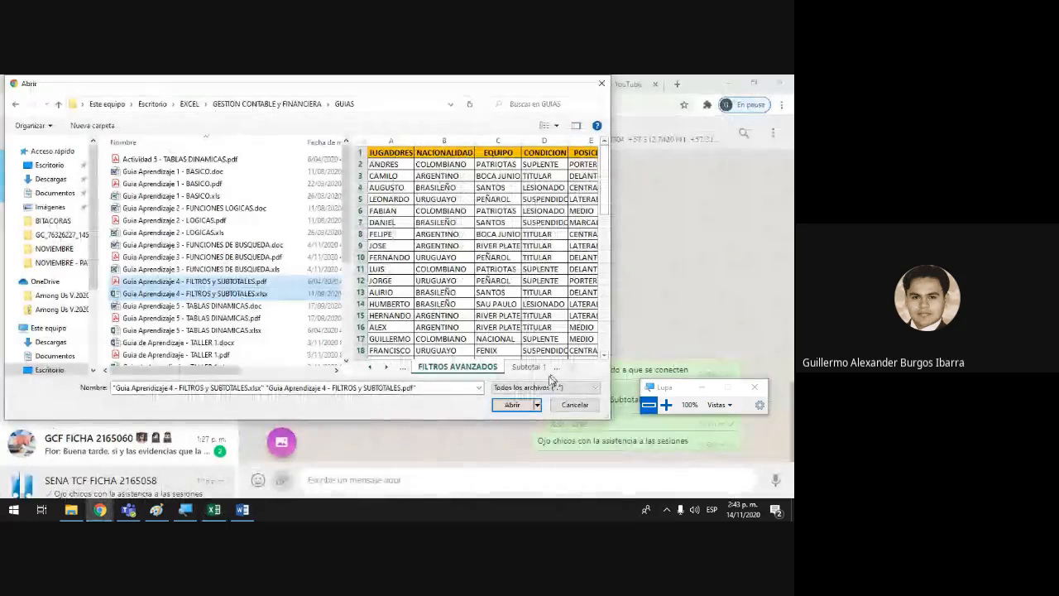
click(516, 405)
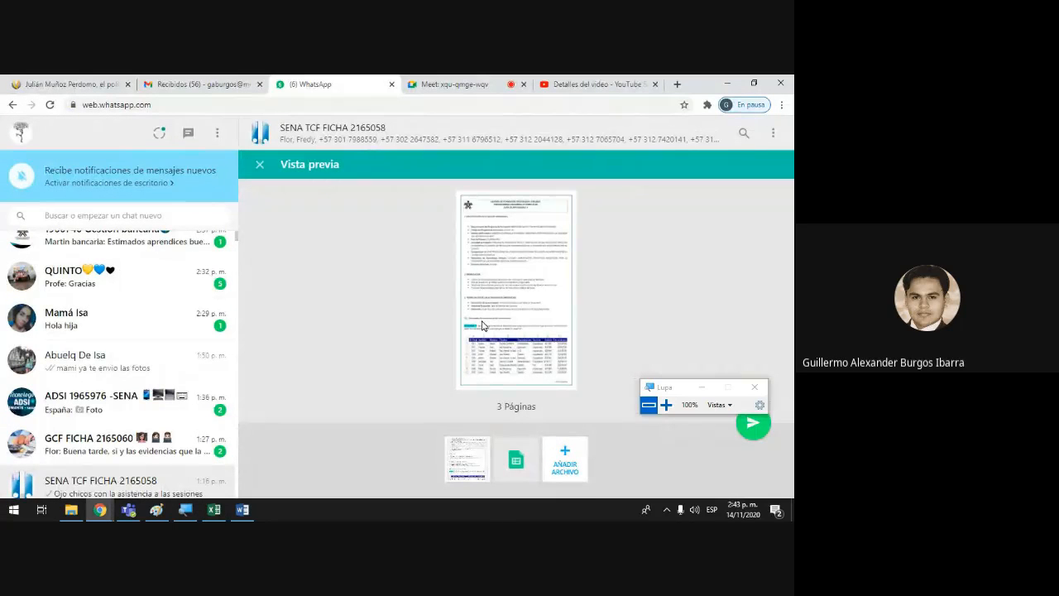
click(753, 426)
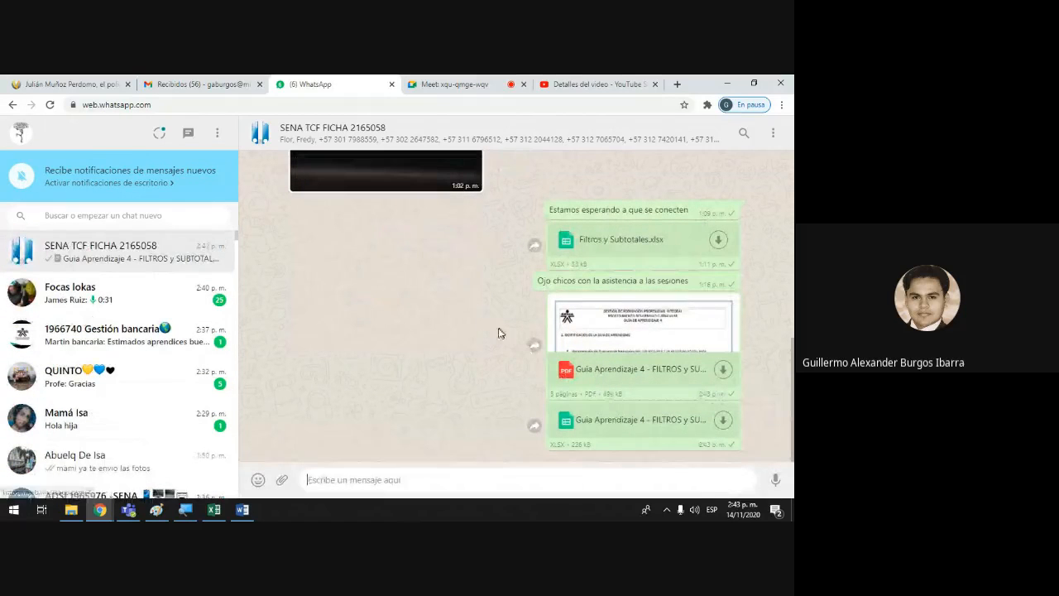
- In File Explorer, open Guia Aprendizaje 4 - FILTROS y SUBTOTALES.pdf from Escritorio > EXCEL > GESTION CONTABLE y FINANCIERA > GUIAS
click(441, 85)
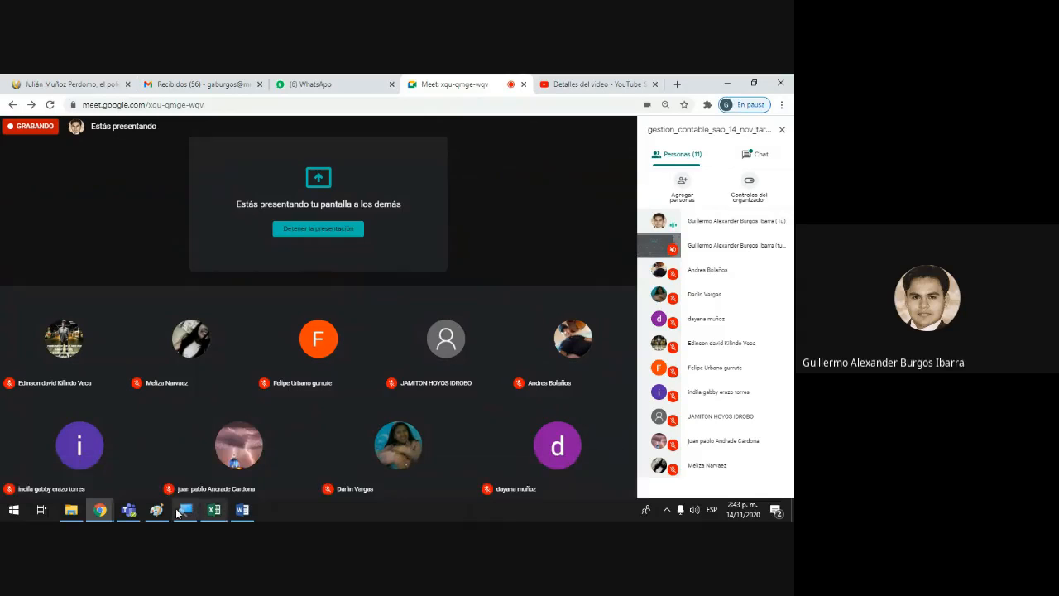
click(72, 510)
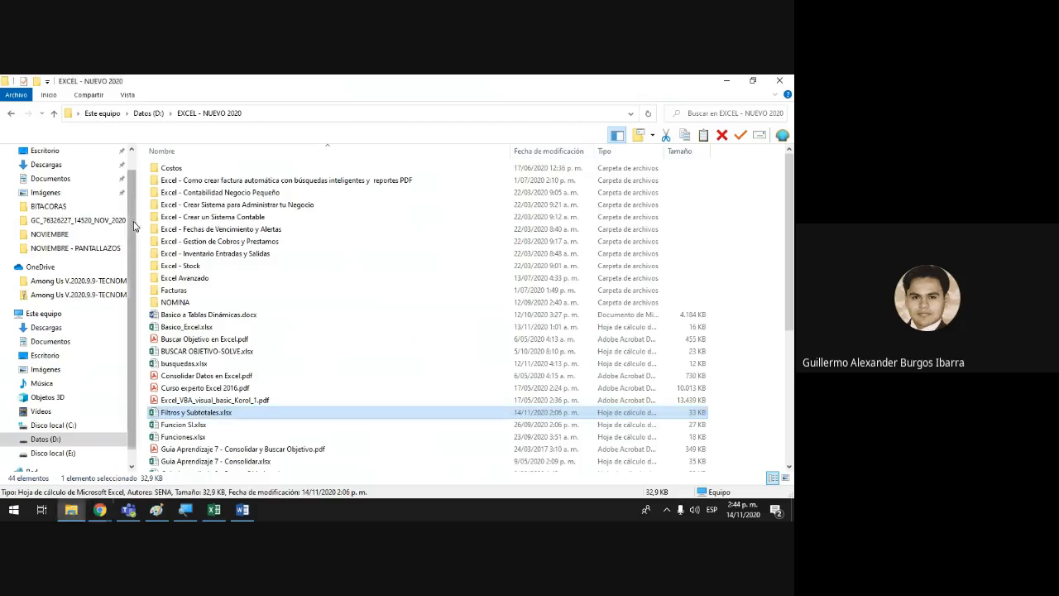
scroll(134, 163, up, 1)
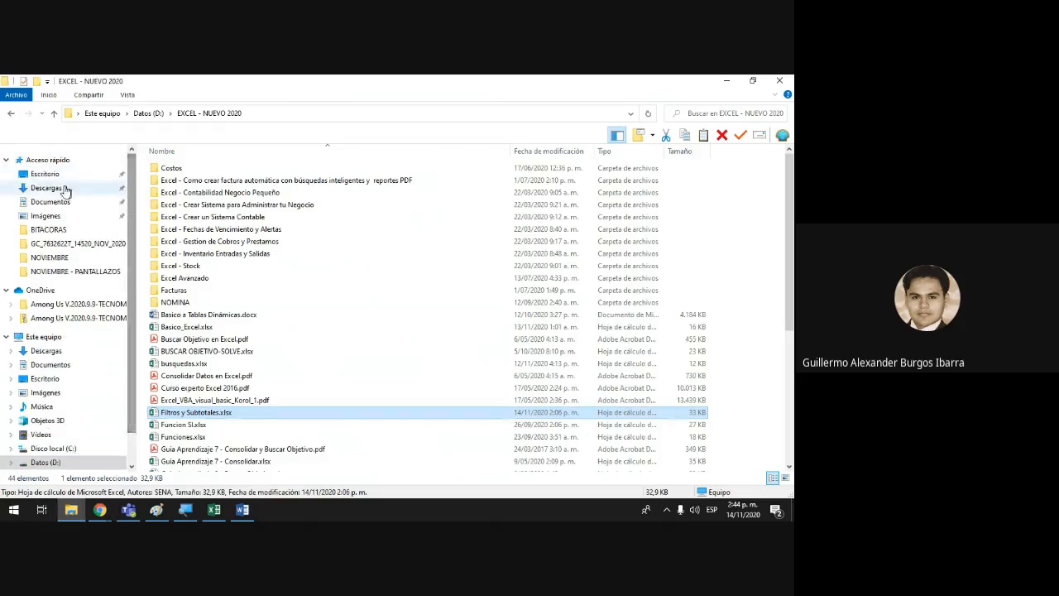
click(56, 179)
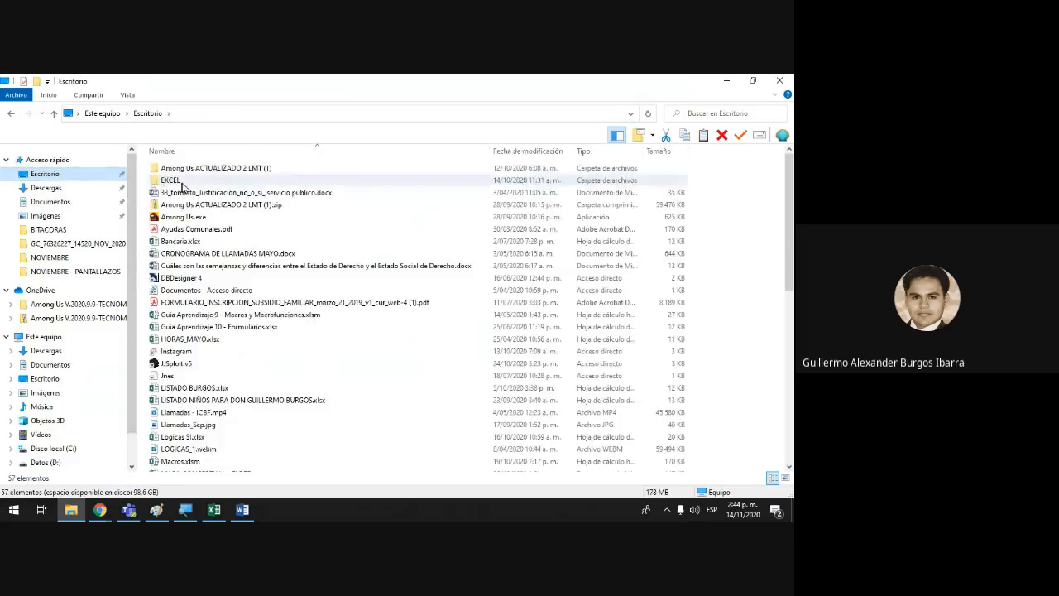
double_click(174, 180)
double_click(225, 204)
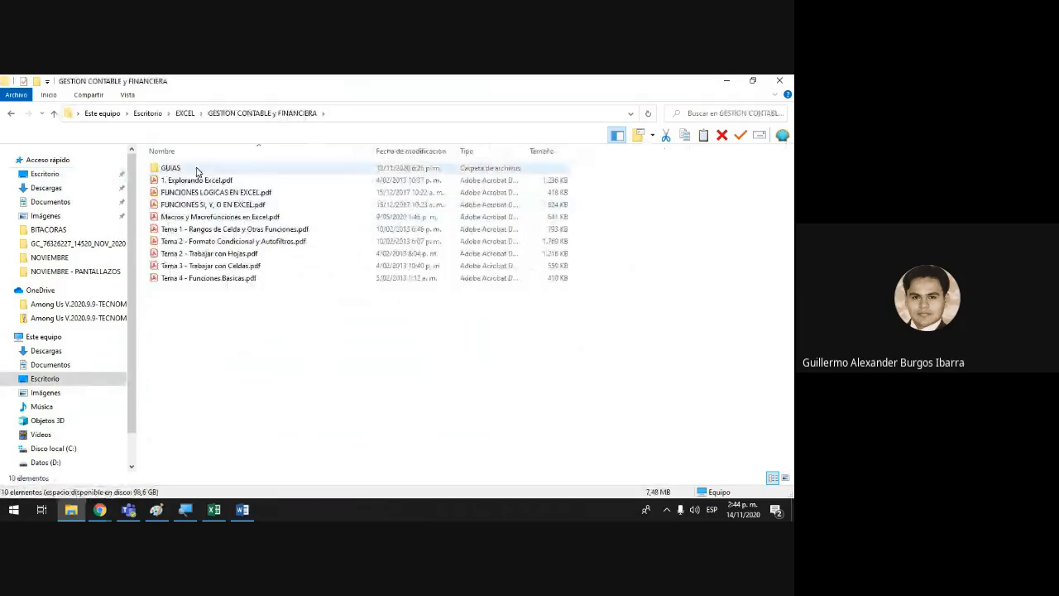
double_click(170, 168)
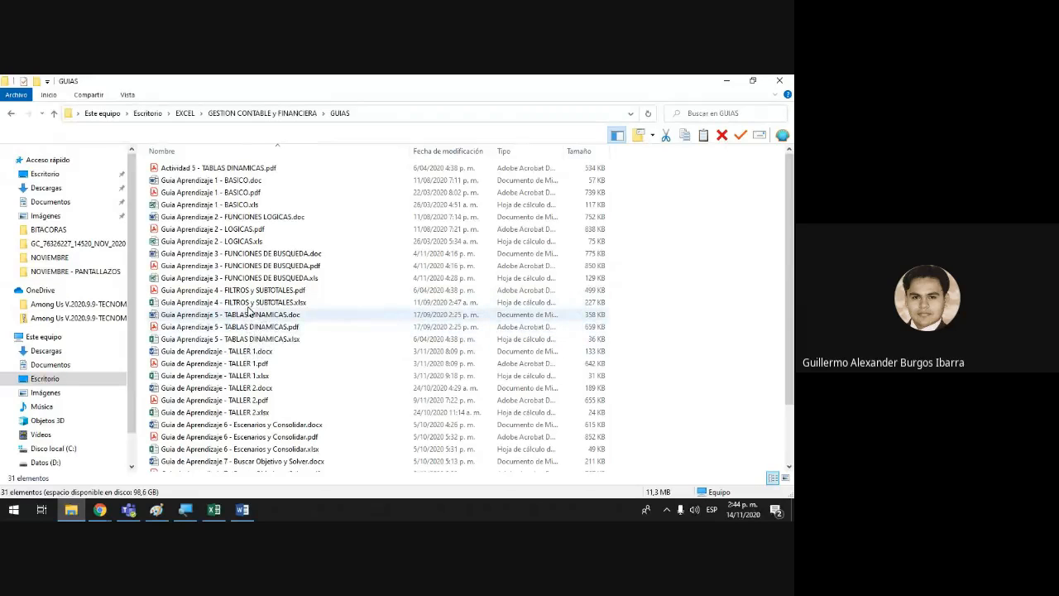
click(249, 295)
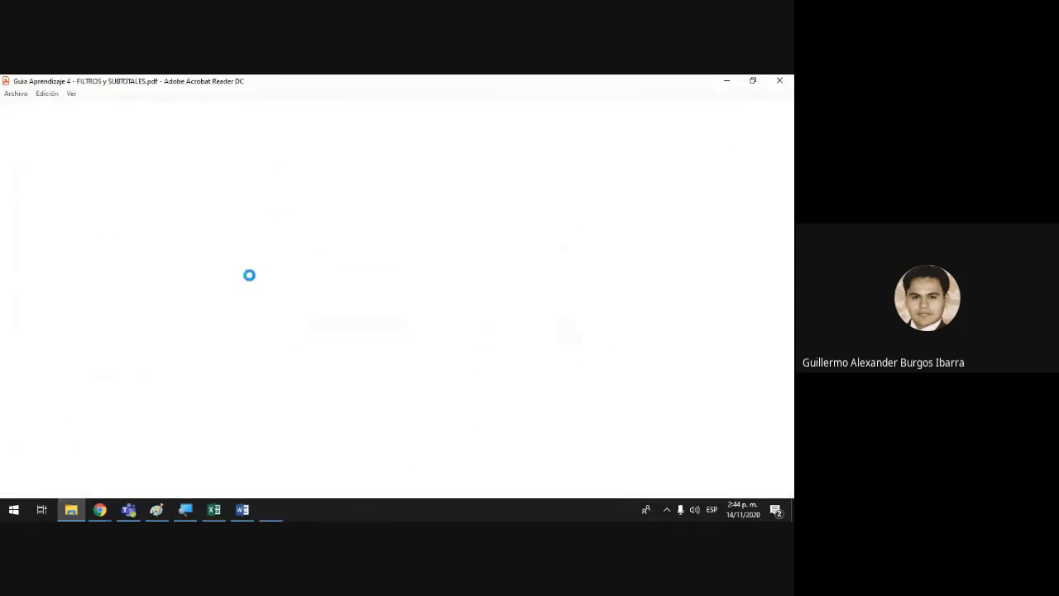
click(366, 134)
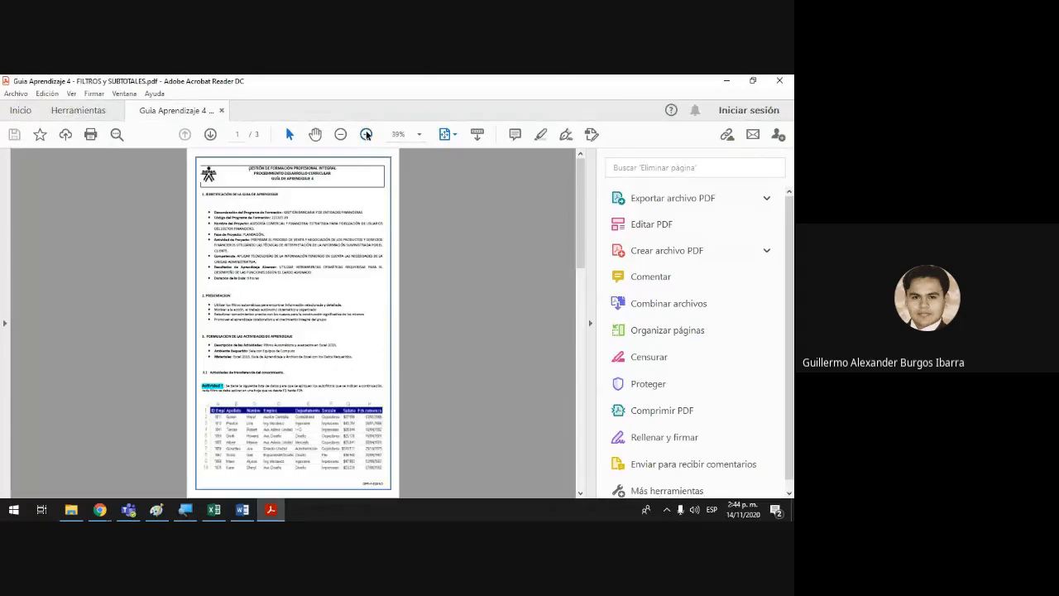
- Open Guia Aprendizaje 4 - FILTROS y SUBTOTALES.xlsx from the GUIAS folder and bring its sheets from F1 onward into view
click(72, 509)
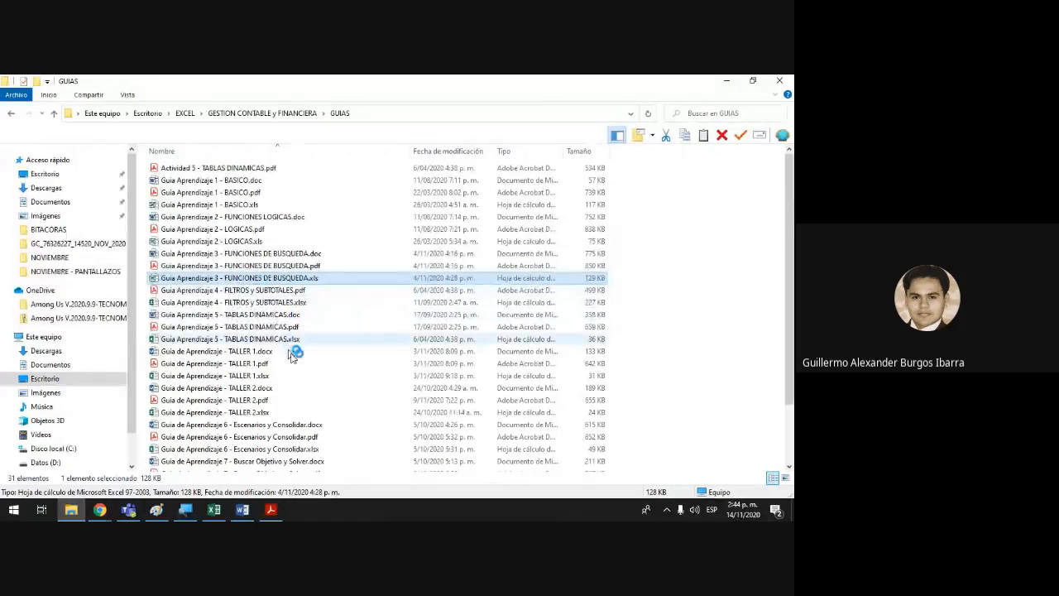
click(261, 303)
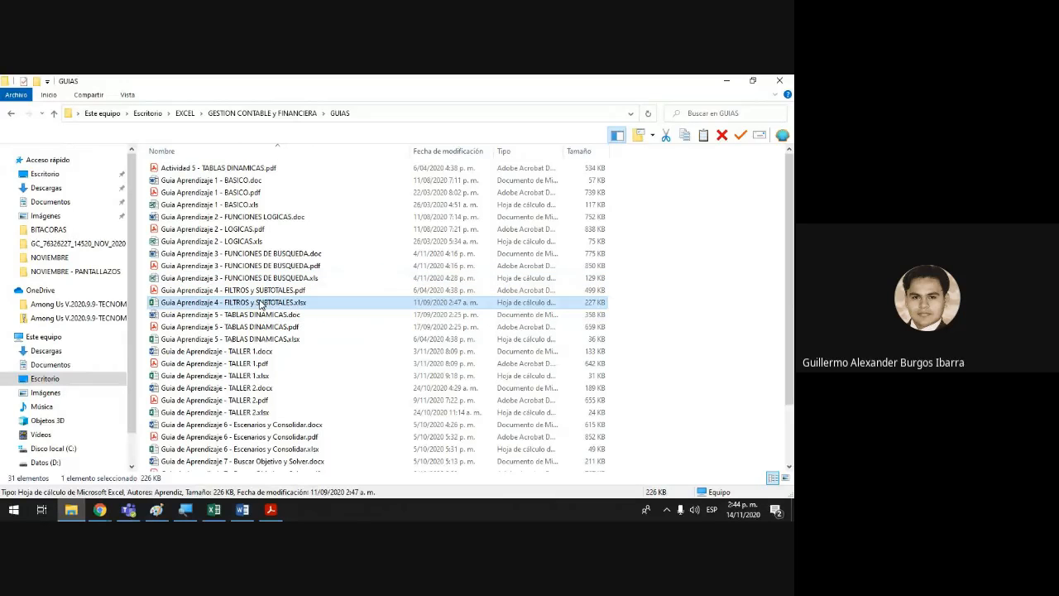
double_click(261, 303)
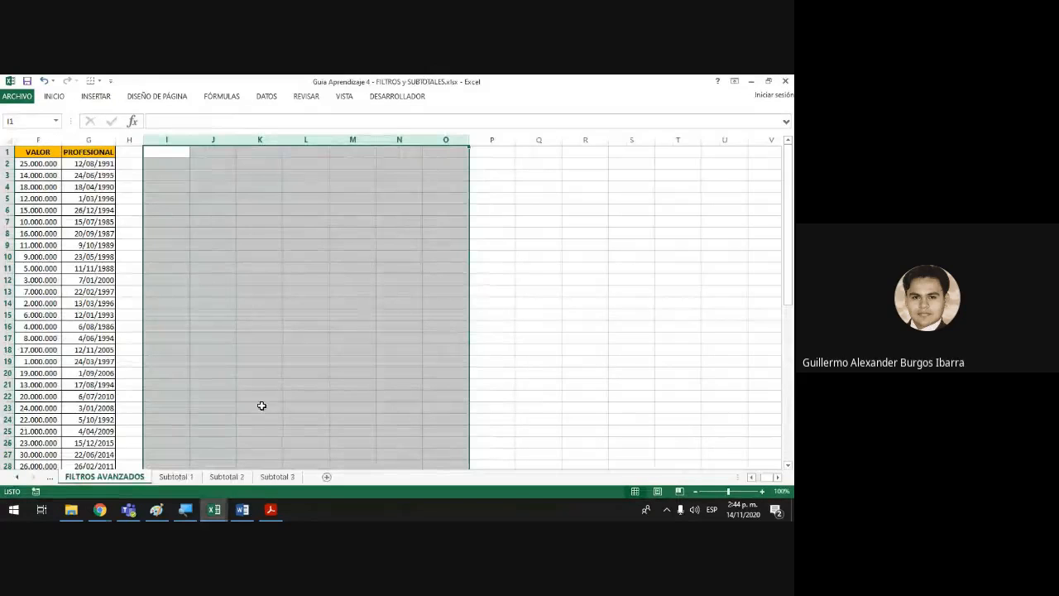
drag(767, 478, 38, 479)
click(21, 479)
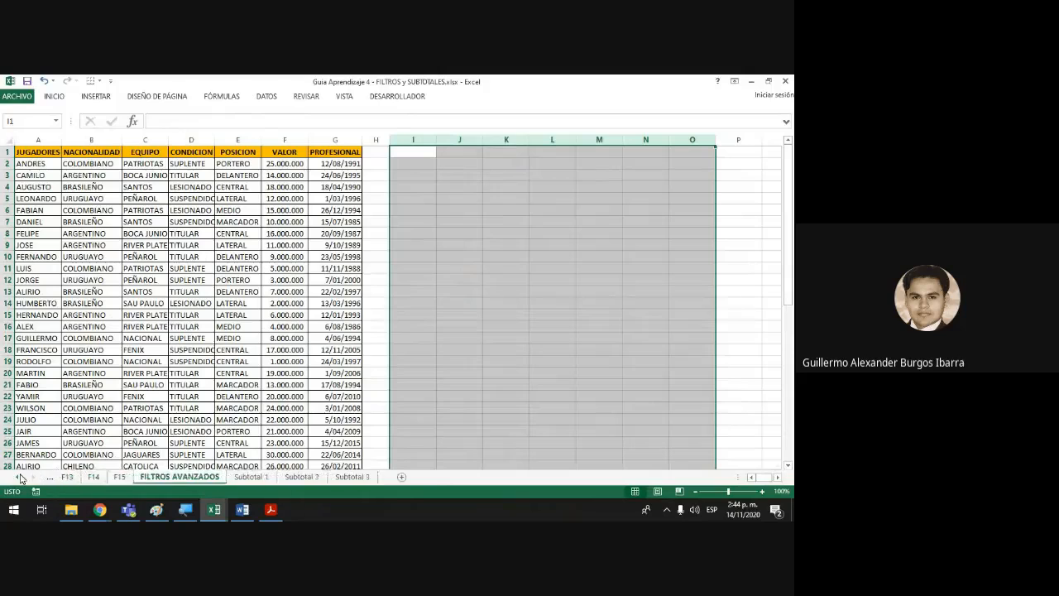
click(21, 478)
click(21, 479)
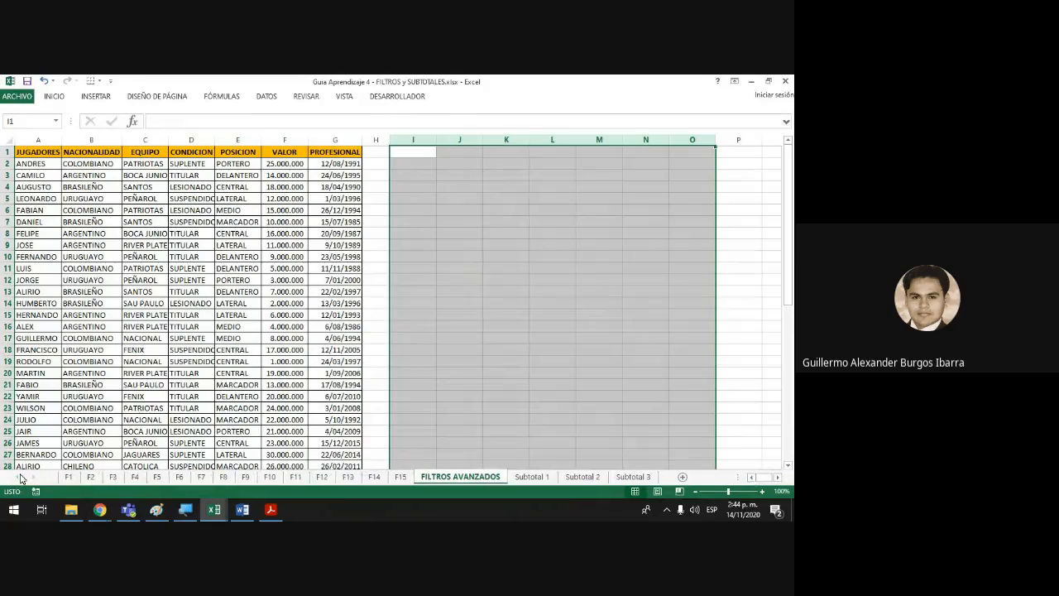
- Switch to the PDF guide in Acrobat Reader and read from the project data through Actividad 1 and its list of autofilter exercises
click(271, 510)
scroll(524, 224, down, 5)
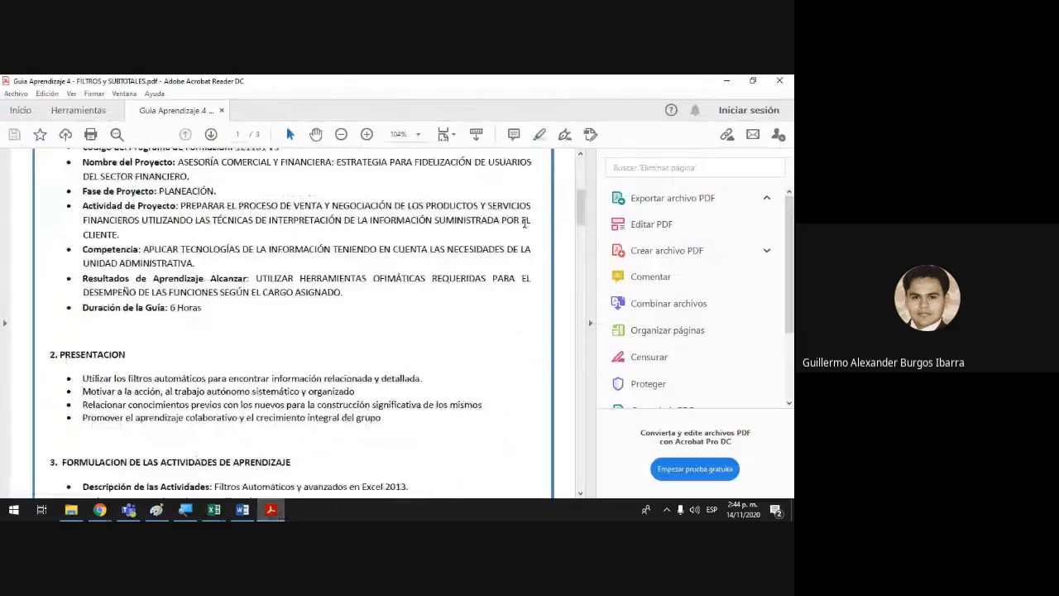
scroll(524, 223, down, 1)
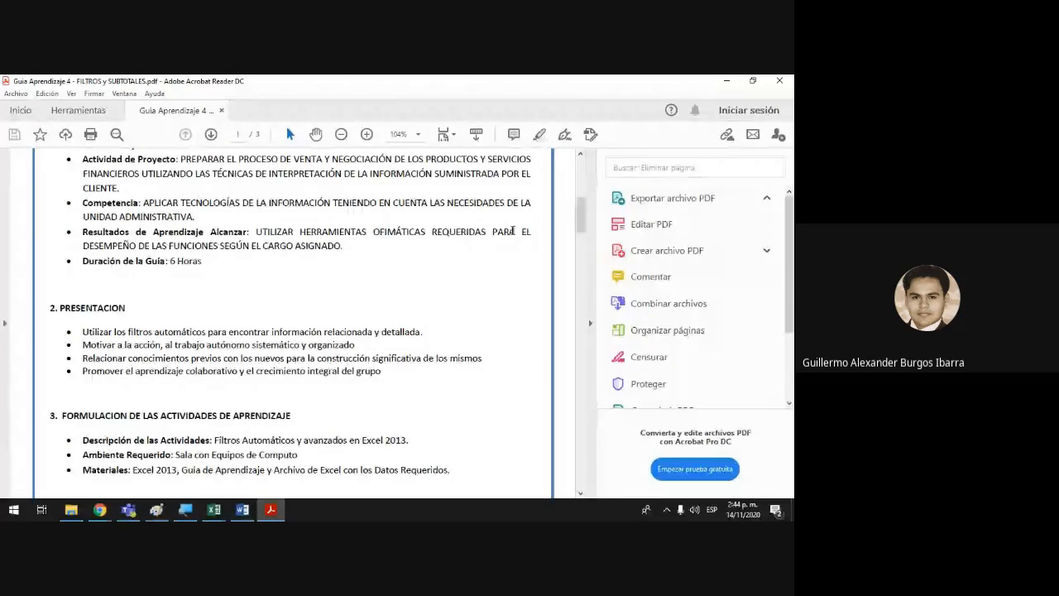
scroll(512, 231, down, 7)
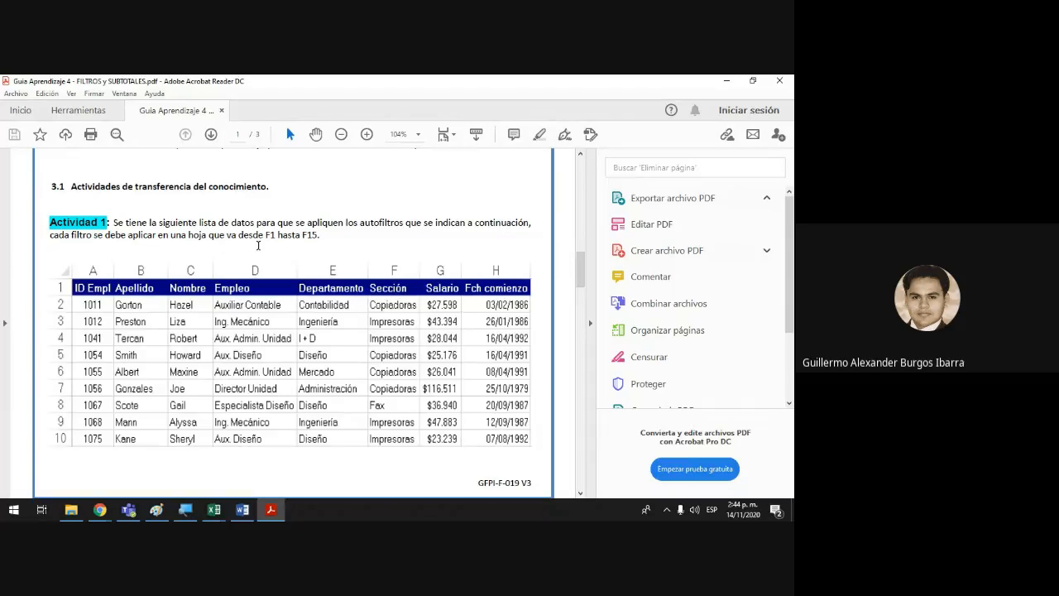
scroll(258, 245, down, 1)
scroll(258, 245, down, 5)
- Switch to the Guia Aprendizaje 4 workbook in Excel and compare the employee tables on sheets F1 and F15
click(214, 509)
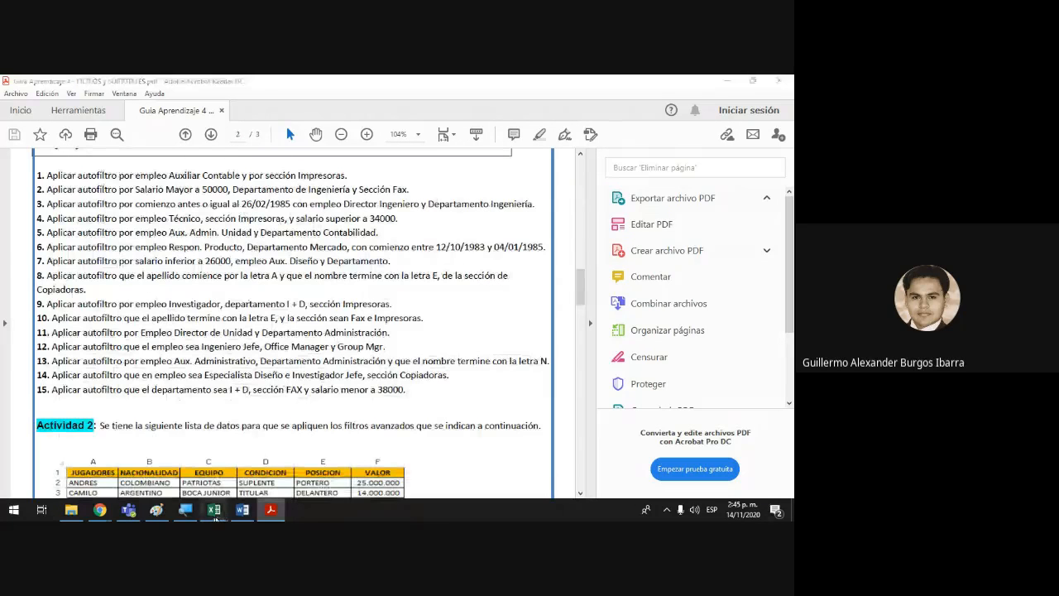
click(268, 484)
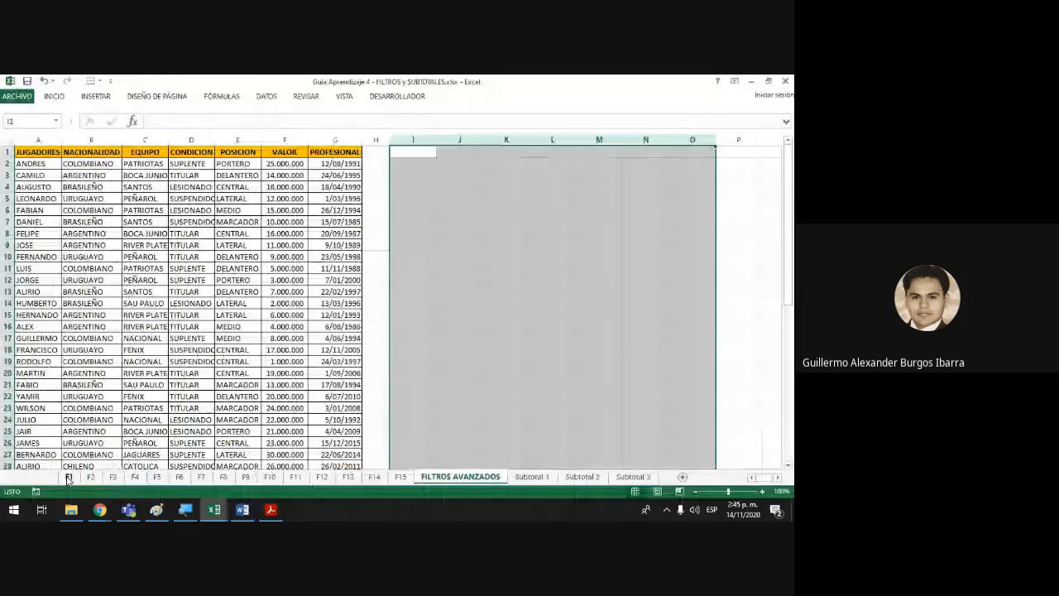
click(70, 478)
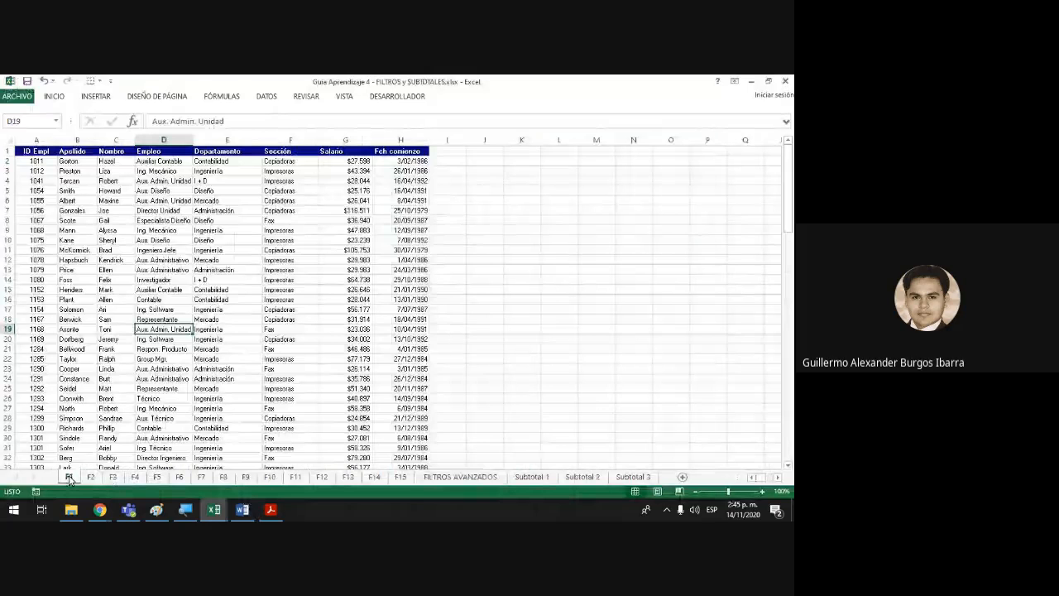
click(402, 477)
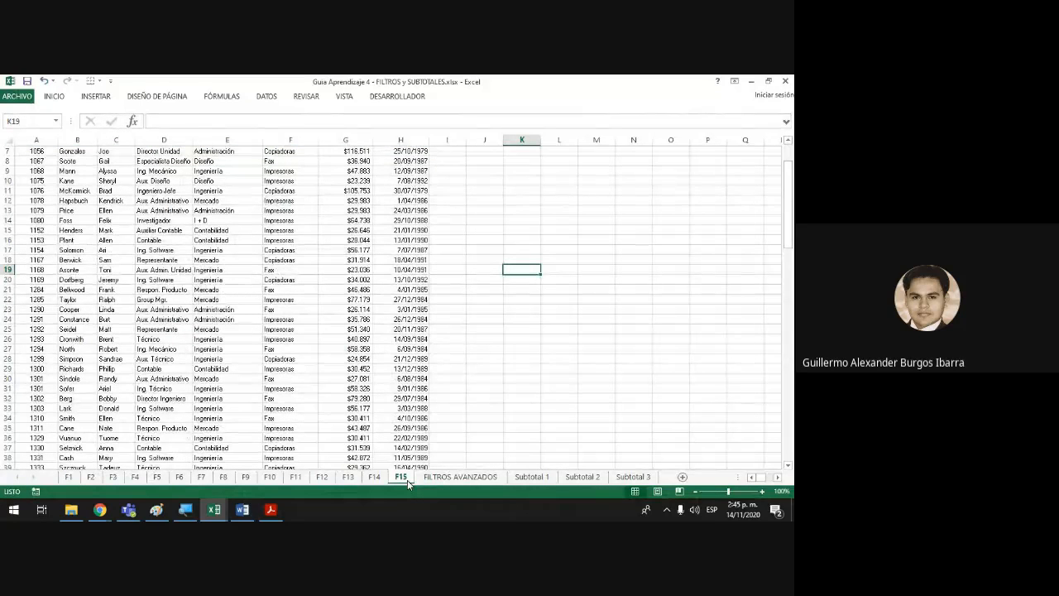
click(71, 477)
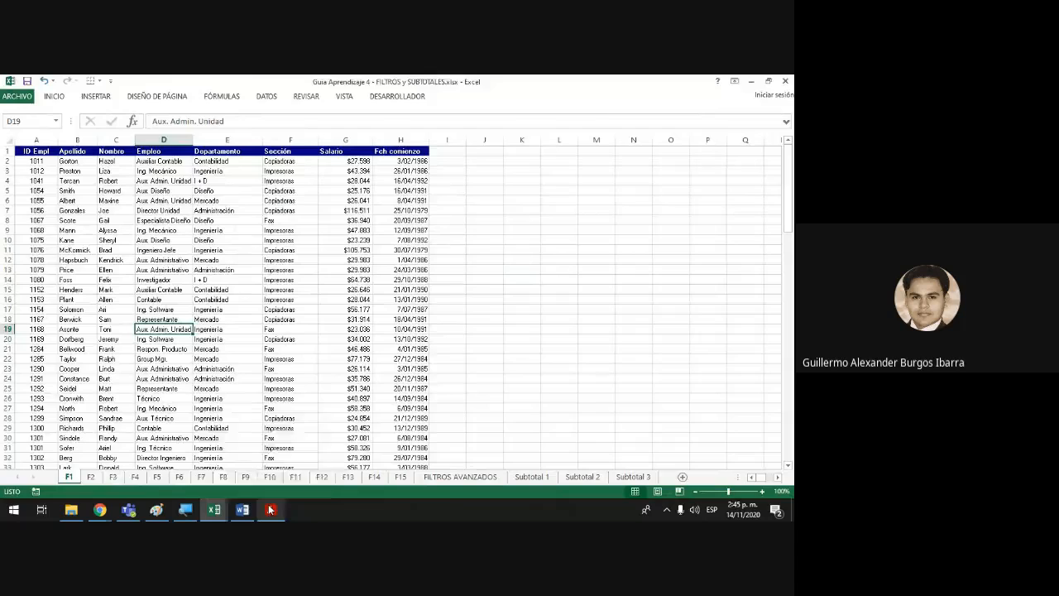
- Switch to the PDF guide and highlight the text of the 15 autofilter exercises of Actividad 1
click(270, 509)
scroll(376, 403, up, 1)
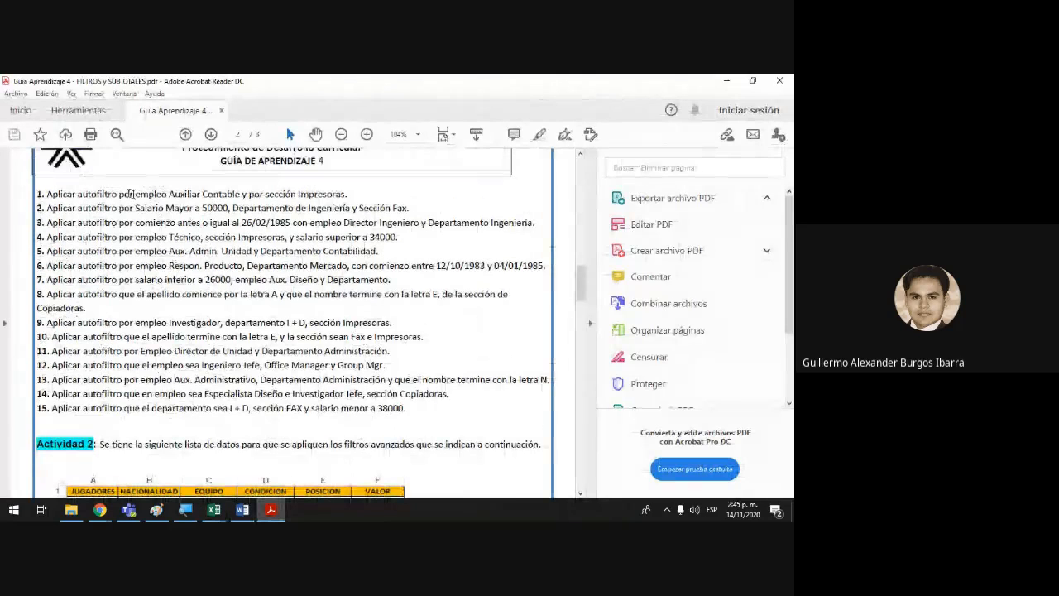
drag(36, 193, 407, 418)
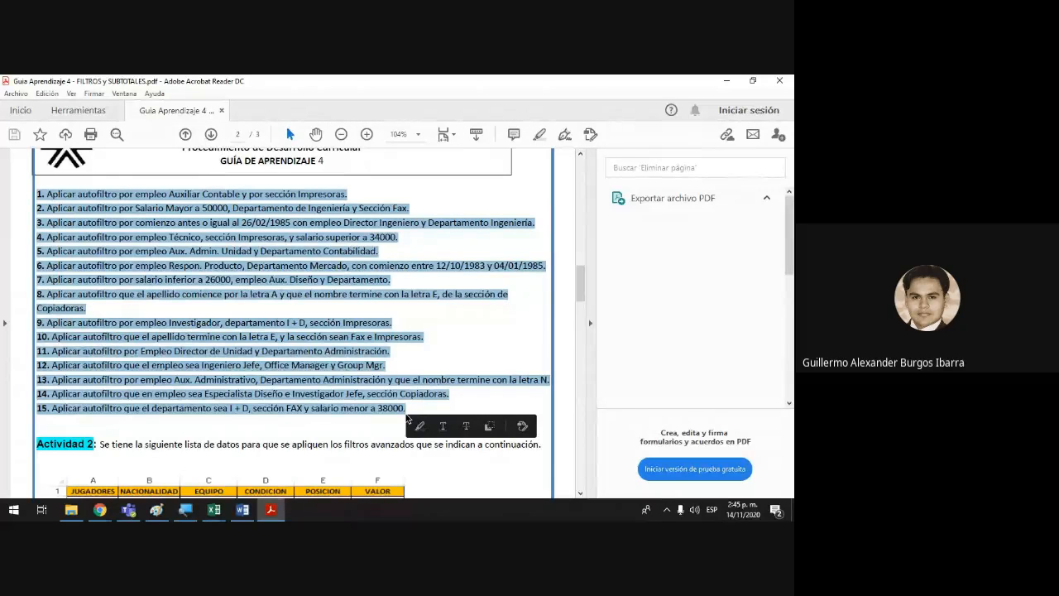
- Return to the Guia Aprendizaje 4 workbook in Excel and step through its exercise sheets from F1 to F15
click(213, 513)
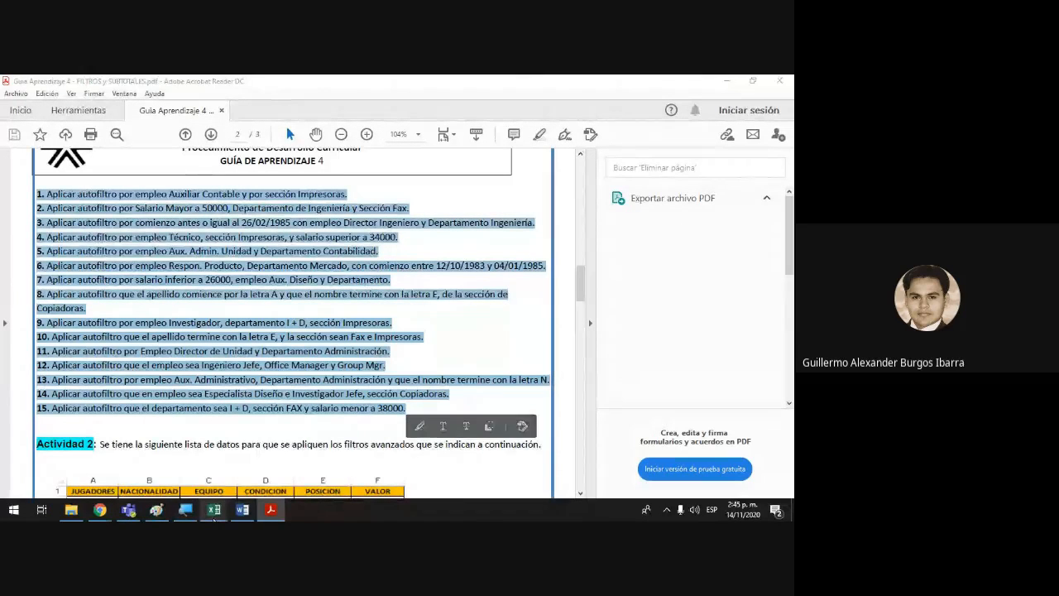
click(165, 472)
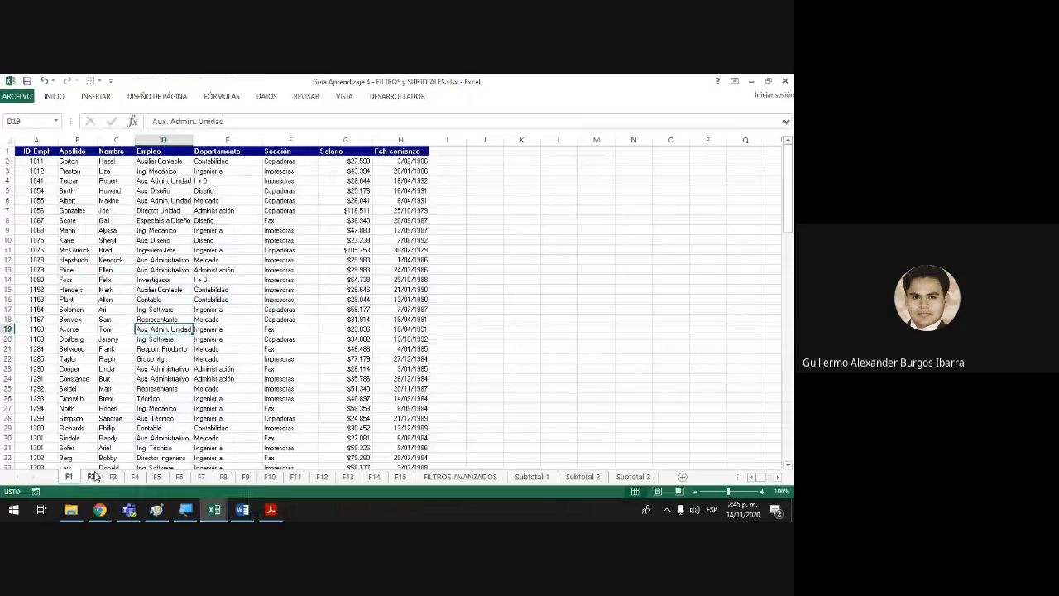
click(91, 477)
click(112, 477)
click(135, 476)
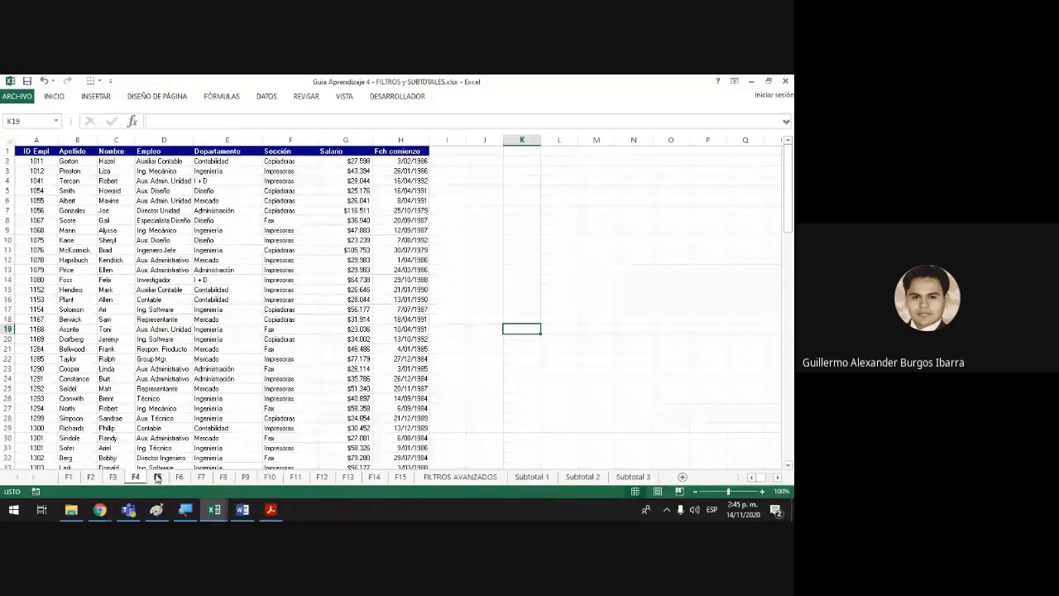
click(157, 476)
click(180, 478)
click(201, 477)
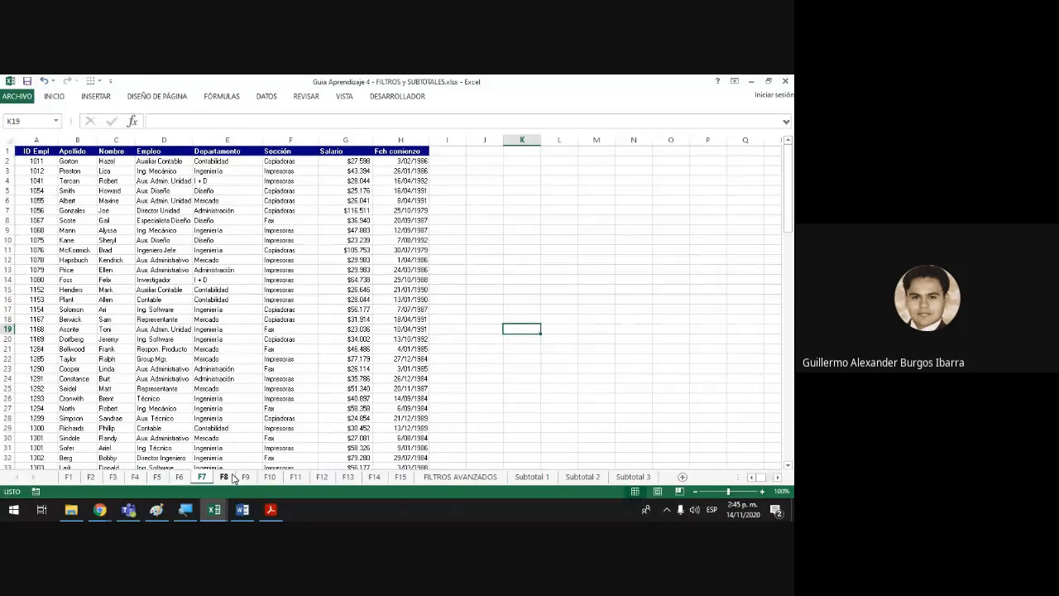
click(223, 477)
click(245, 477)
click(269, 477)
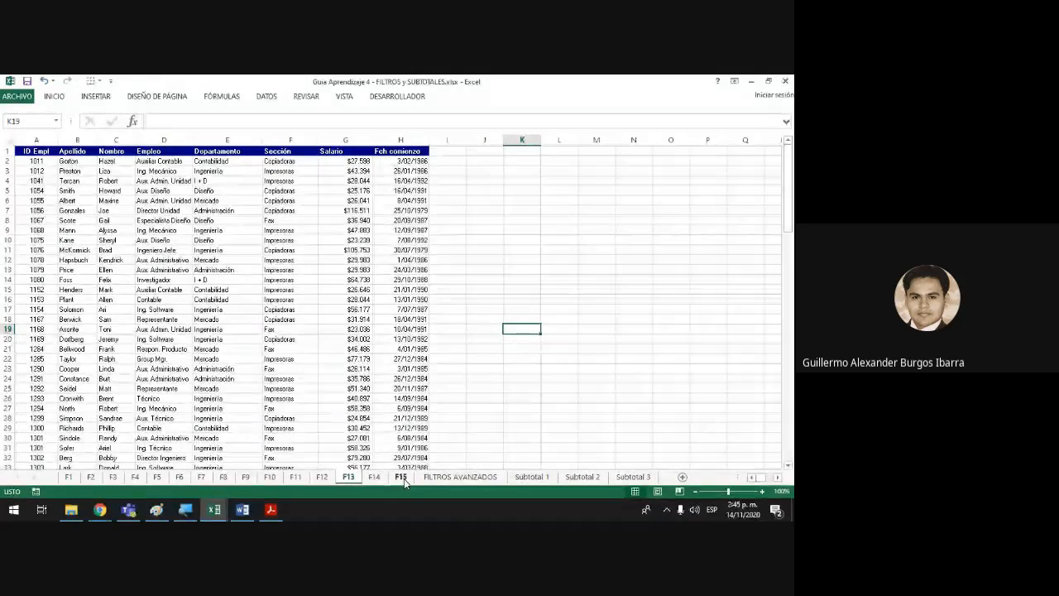
click(402, 477)
click(68, 478)
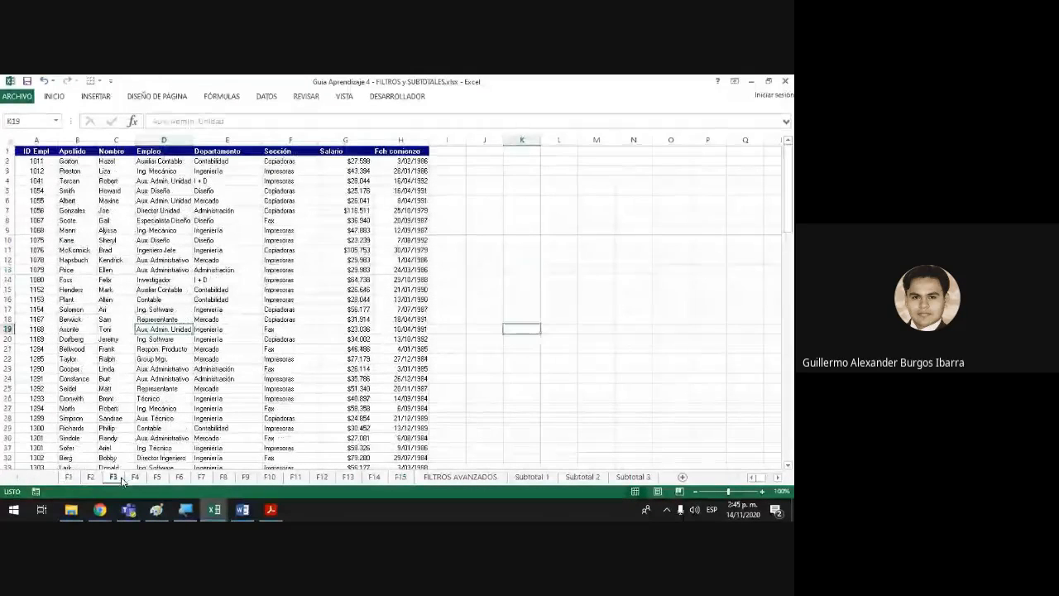
- Go back to the PDF guide in Acrobat Reader and reselect exercises 1 to 15 of Actividad 1
click(269, 509)
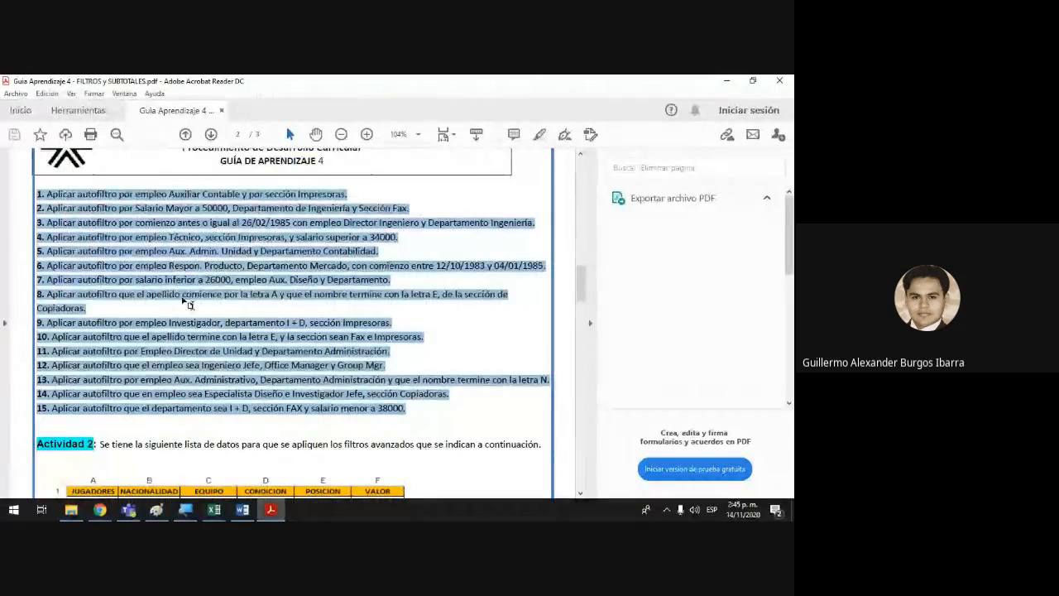
click(36, 192)
drag(37, 193, 409, 418)
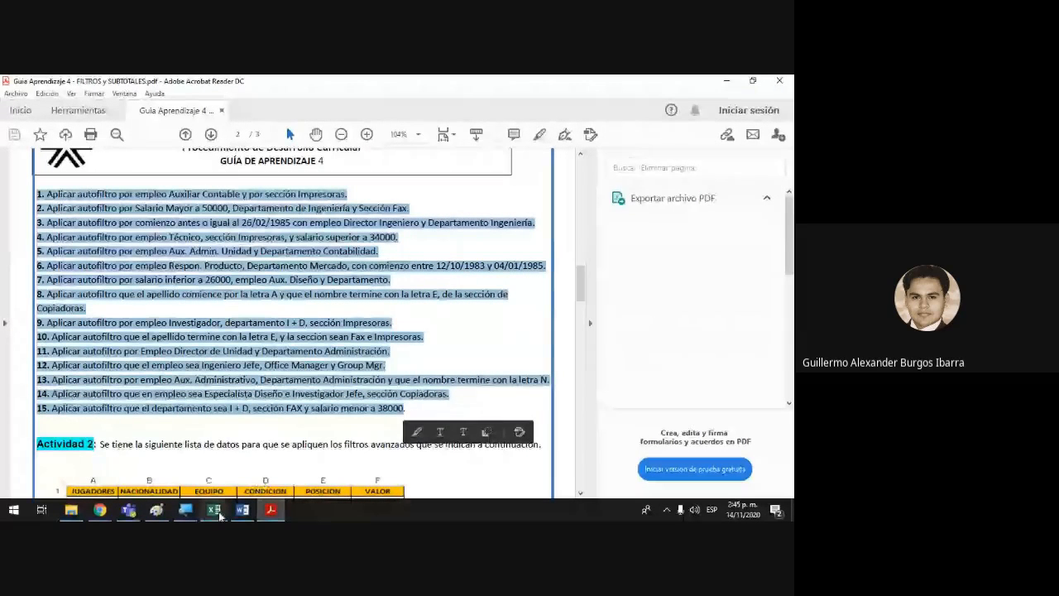
- Switch to the Guia Aprendizaje 4 workbook in Excel and open the FILTROS AVANZADOS sheet after F15
mouse_move(212, 508)
click(188, 486)
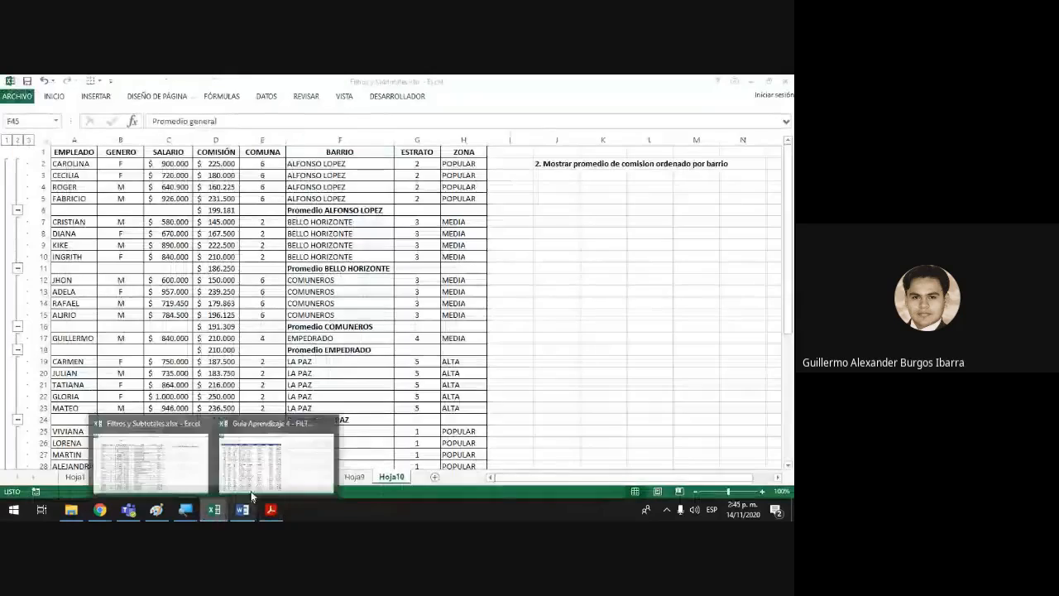
click(318, 478)
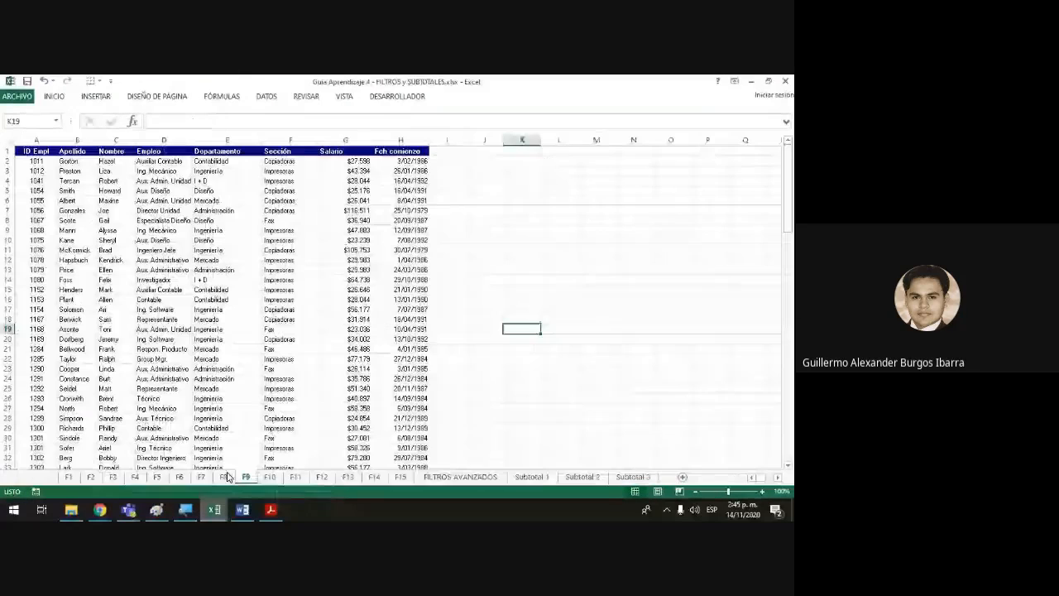
click(401, 478)
click(445, 477)
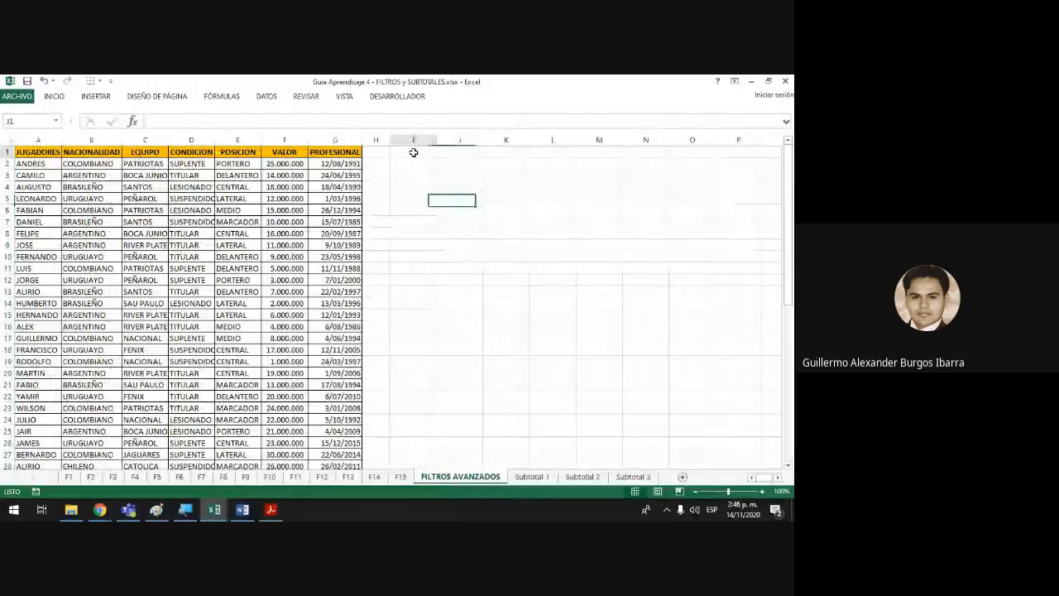
- Select the empty block beside the players table, from I1 down to row 26, and look over the table's full length
drag(413, 153, 777, 461)
scroll(525, 355, down, 10)
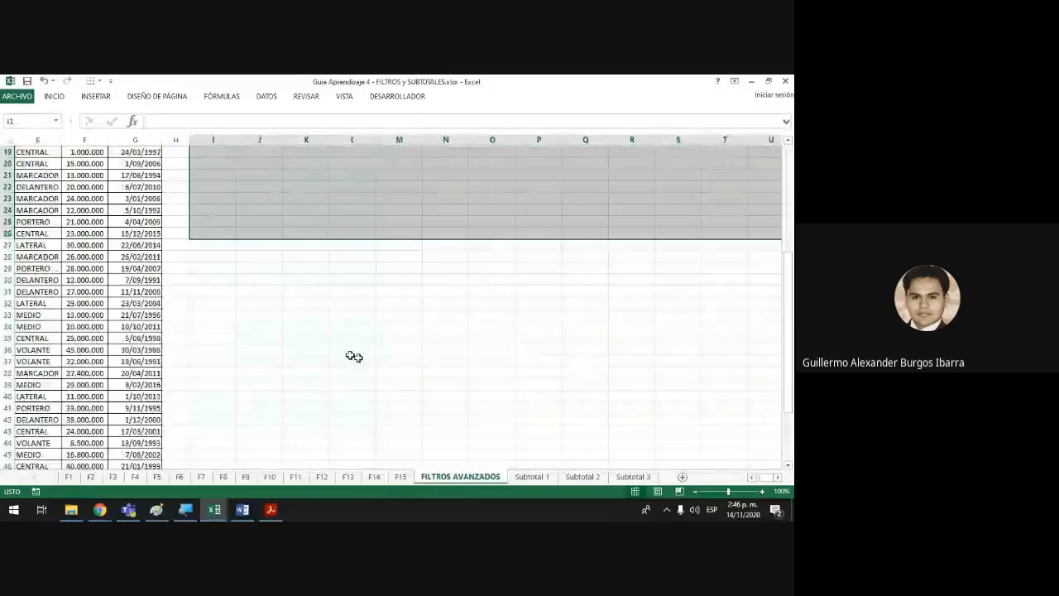
scroll(201, 307, up, 11)
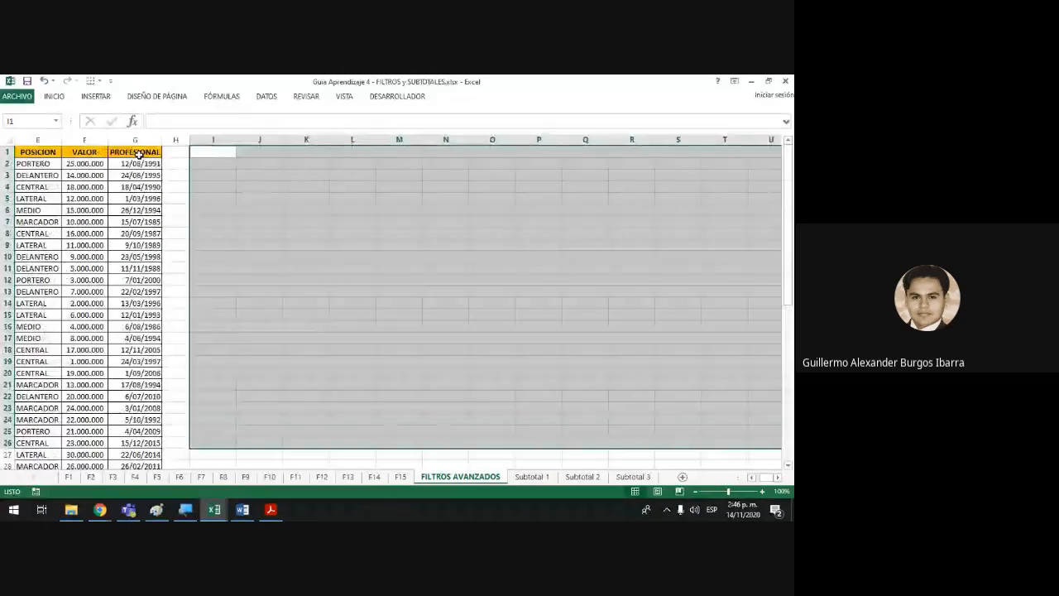
scroll(121, 212, down, 6)
scroll(121, 224, down, 6)
scroll(123, 234, up, 12)
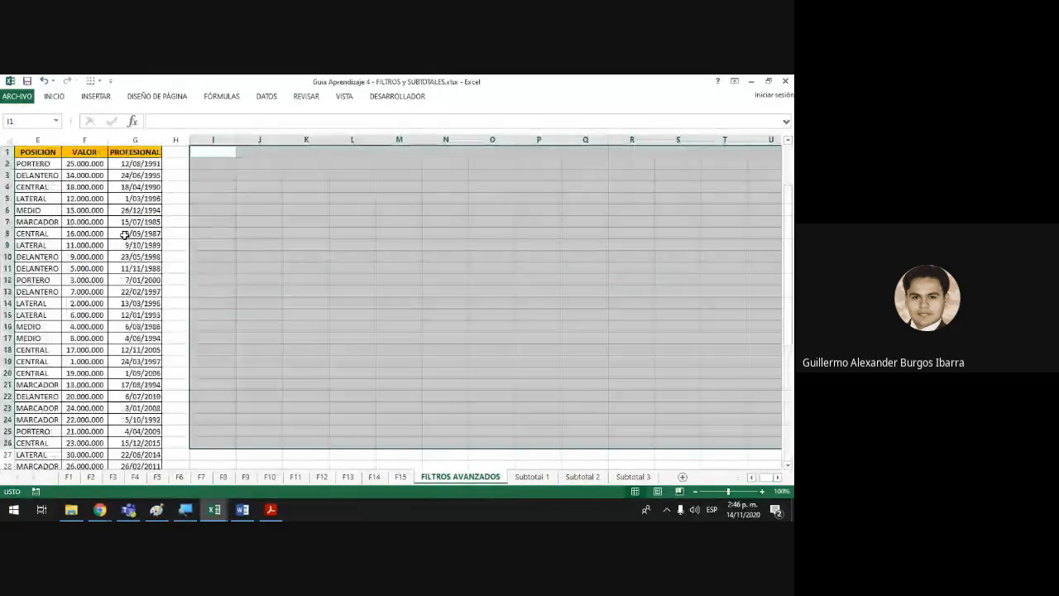
- Enter 1 in cell I1 as a sample exercise number, move through the cells below it, and clear I1
click(223, 151)
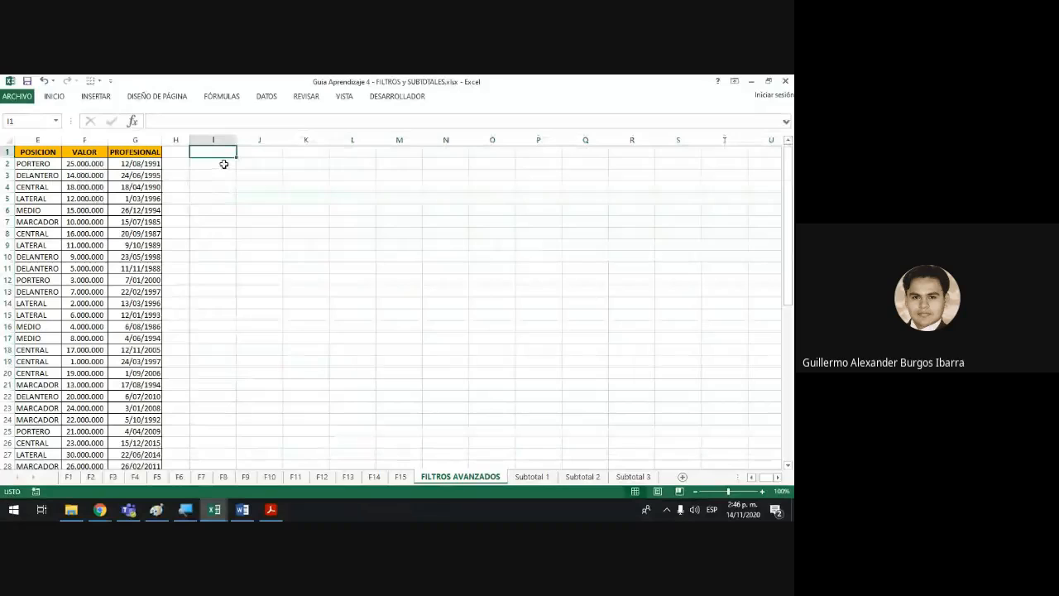
drag(224, 162, 257, 165)
click(206, 147)
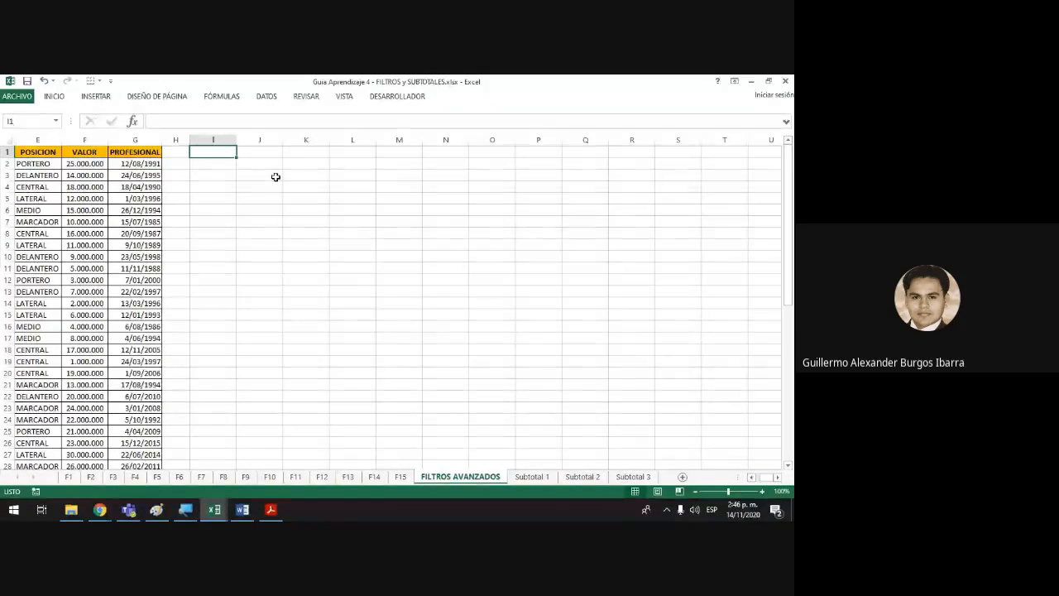
text(1)
key(Return)
key(Down)
key(Down)
key(Down)
key(Down)
key(Down)
key(Down)
key(Down)
key(Down)
key(Down)
key(Down)
key(Down)
key(Down)
key(Down)
key(Down)
key(Down)
key(Down)
key(Down)
key(Down)
key(Down)
key(Down)
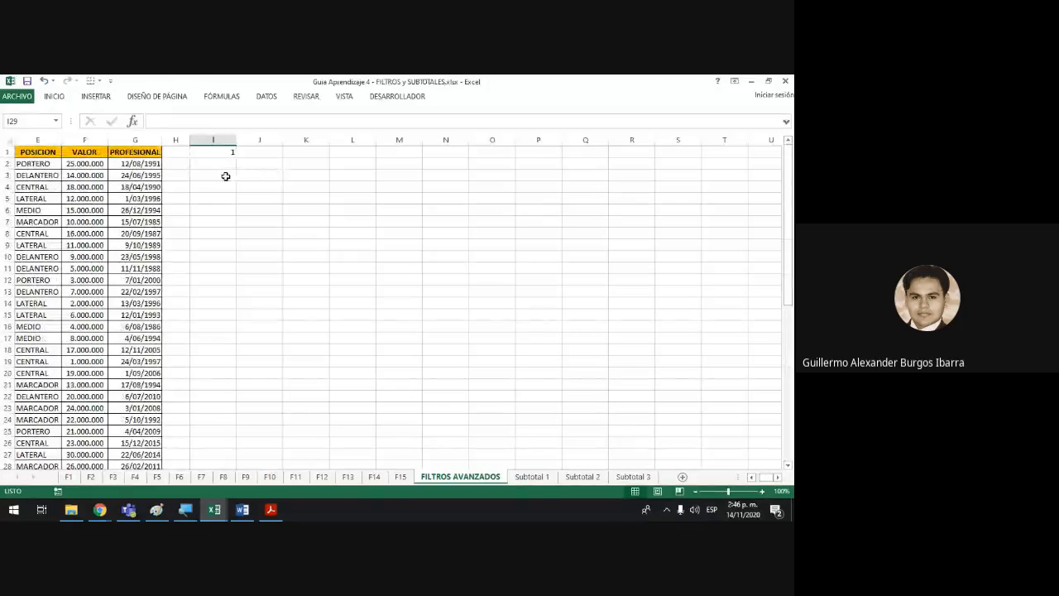
drag(228, 179, 229, 193)
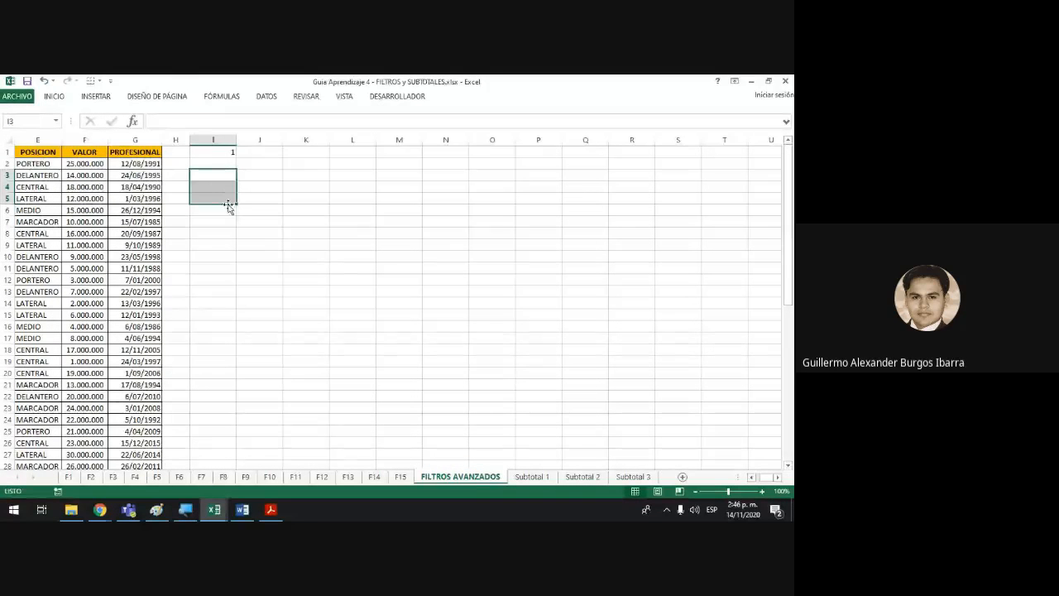
click(217, 223)
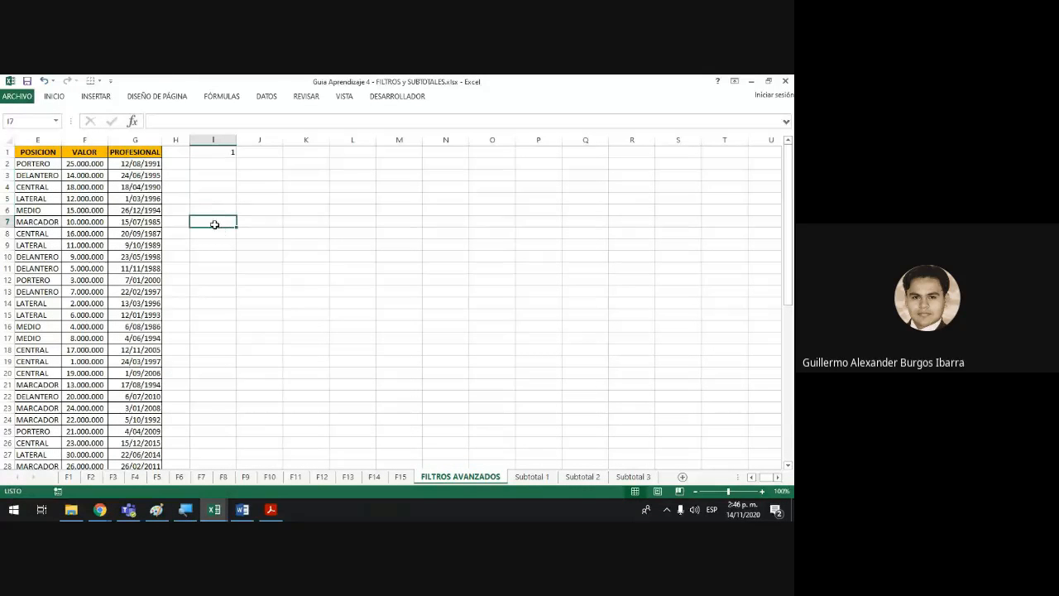
click(232, 150)
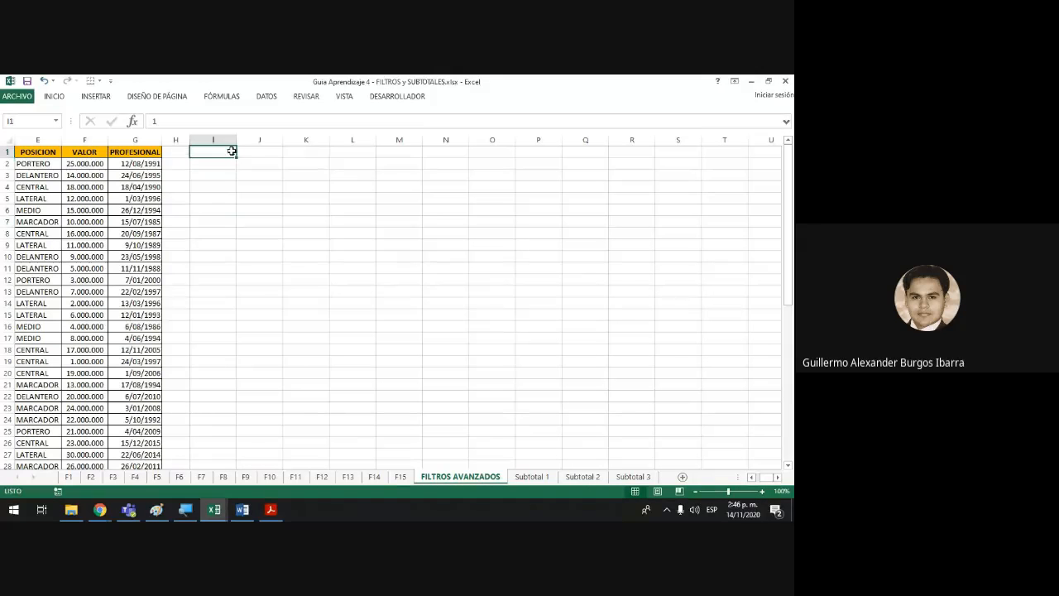
- Switch to the Filtros y Subtotales workbook and examine how the FILTROS AVANZADOS exercises are laid out on Hoja1
mouse_move(213, 509)
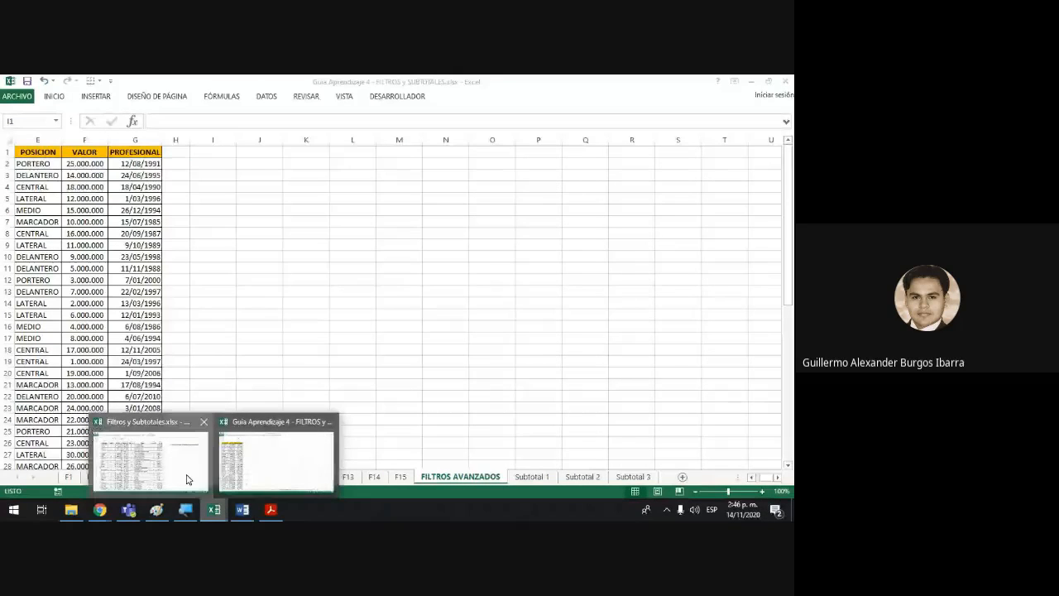
click(187, 477)
click(74, 478)
scroll(550, 196, up, 10)
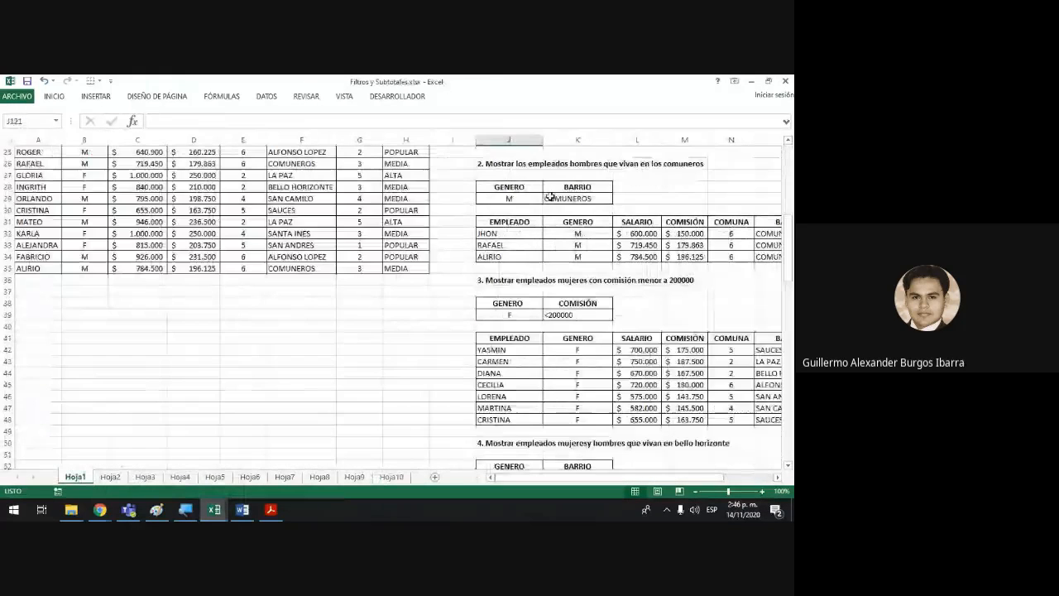
scroll(551, 196, down, 20)
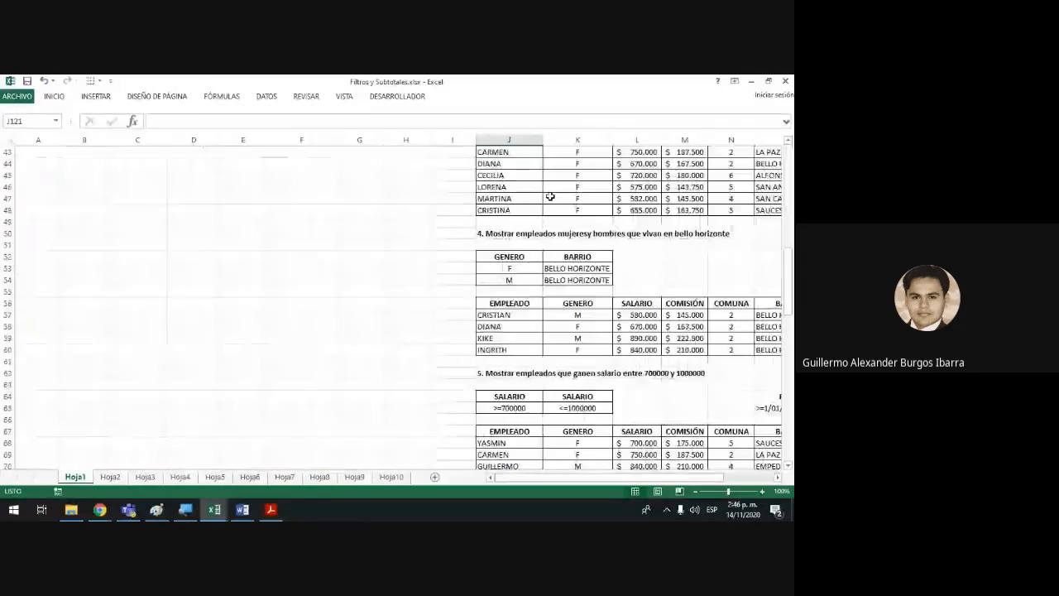
scroll(550, 196, up, 20)
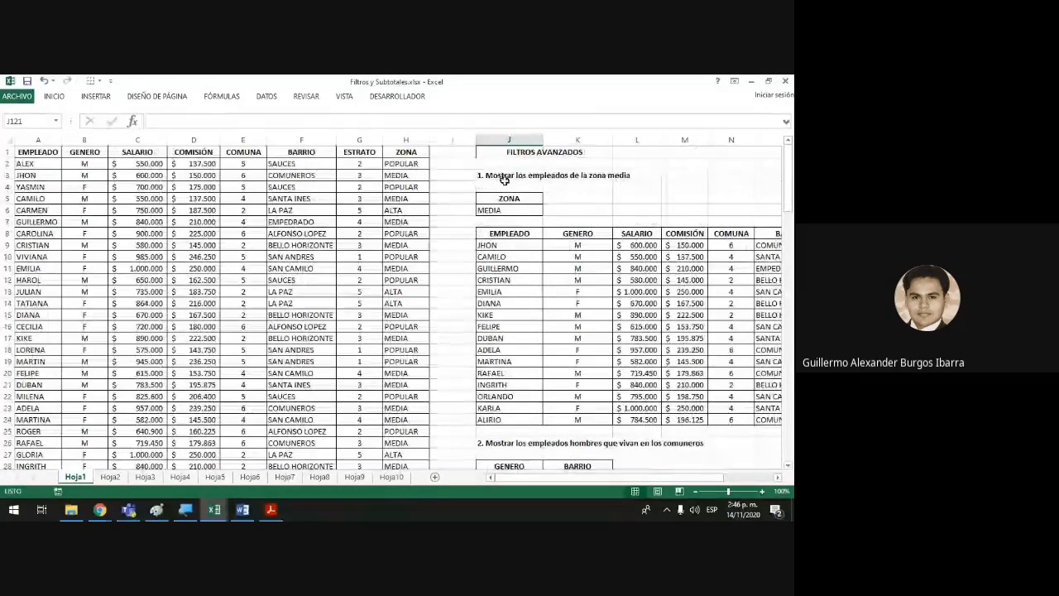
scroll(504, 179, down, 3)
scroll(504, 178, up, 3)
scroll(503, 175, down, 1)
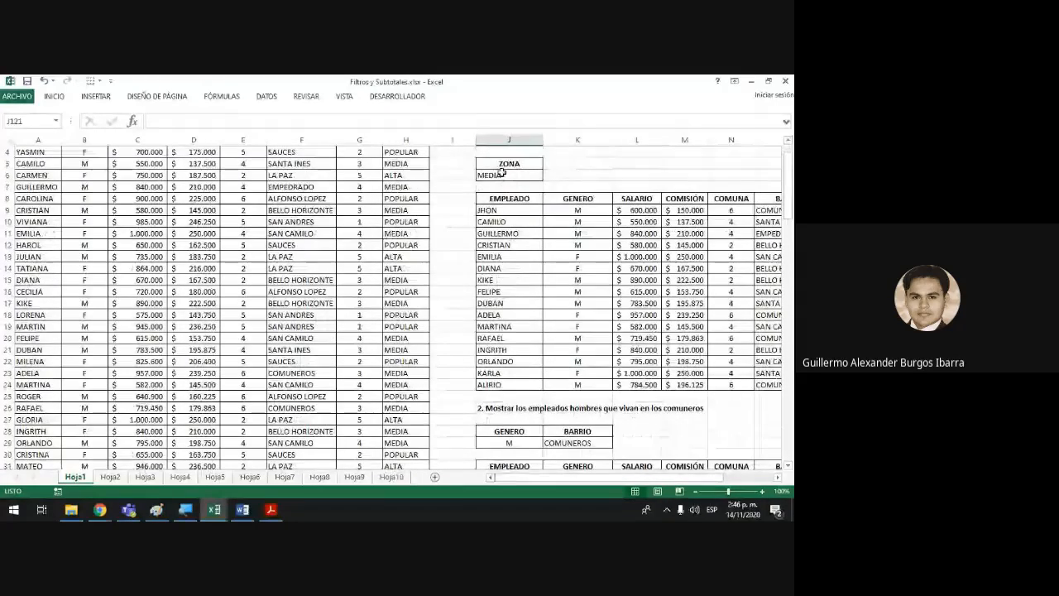
- Point out the first exercise's result table and the GENERO and BARRIO criteria block of exercise 2 on Hoja1
scroll(501, 172, up, 1)
scroll(502, 169, down, 1)
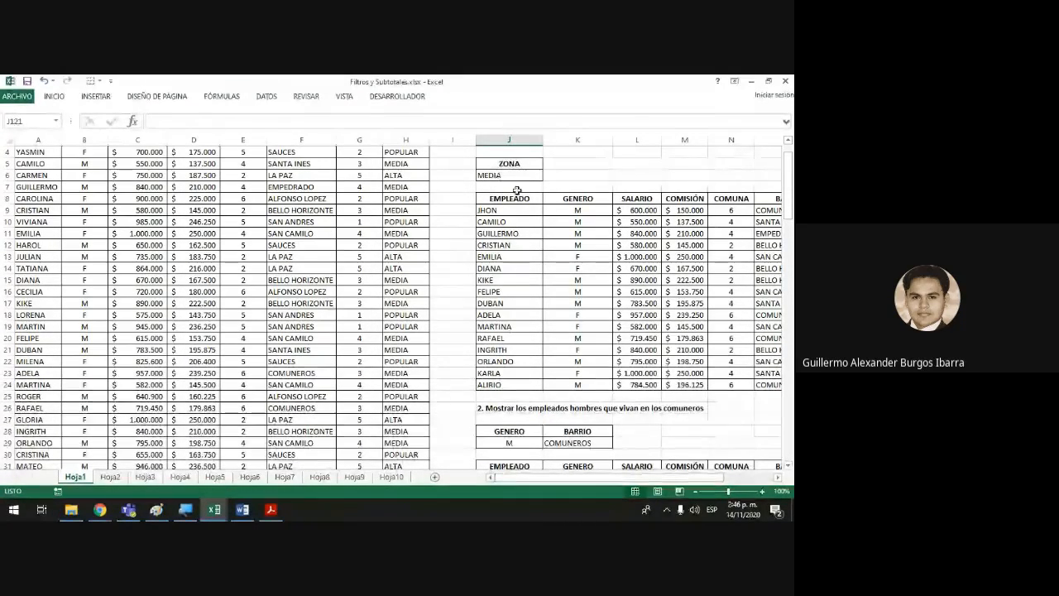
drag(507, 198, 551, 384)
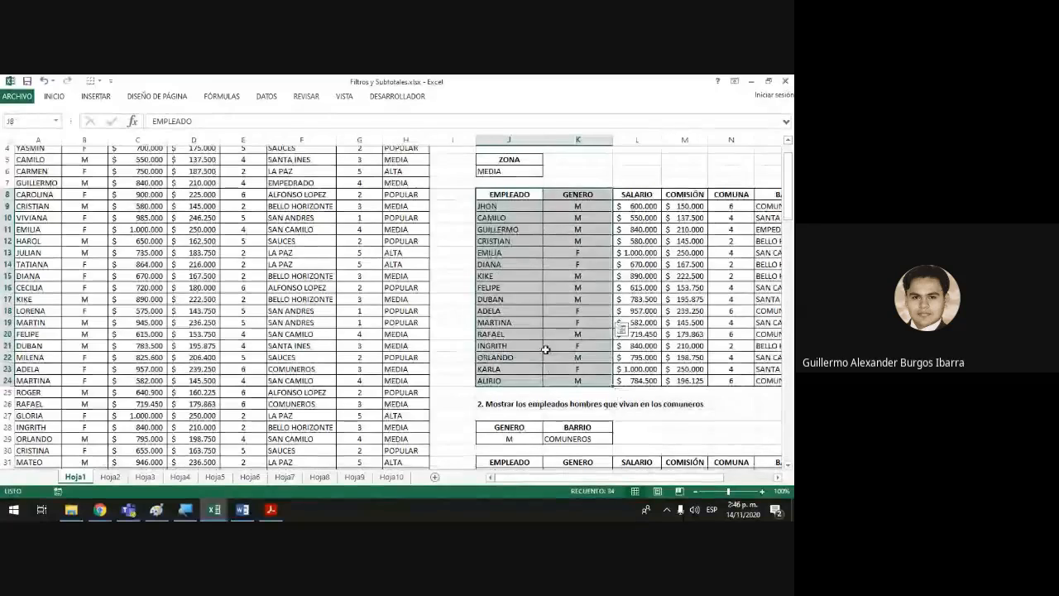
scroll(538, 315, down, 4)
drag(534, 286, 579, 304)
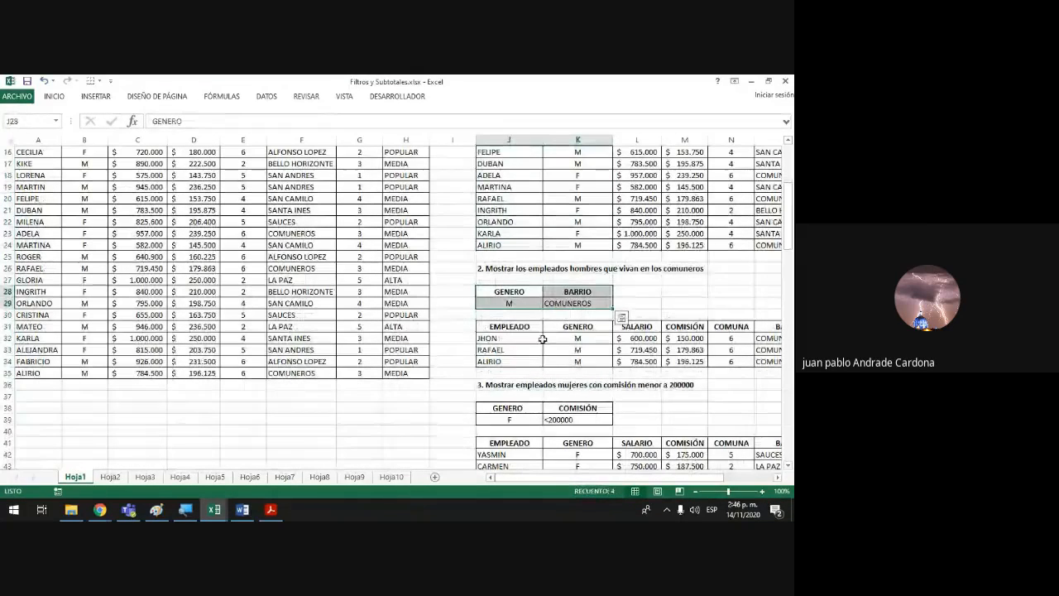
- Switch to the Guia Aprendizaje 4 PDF and read through the Actividad 2 players table and advanced-filter exercises
click(276, 511)
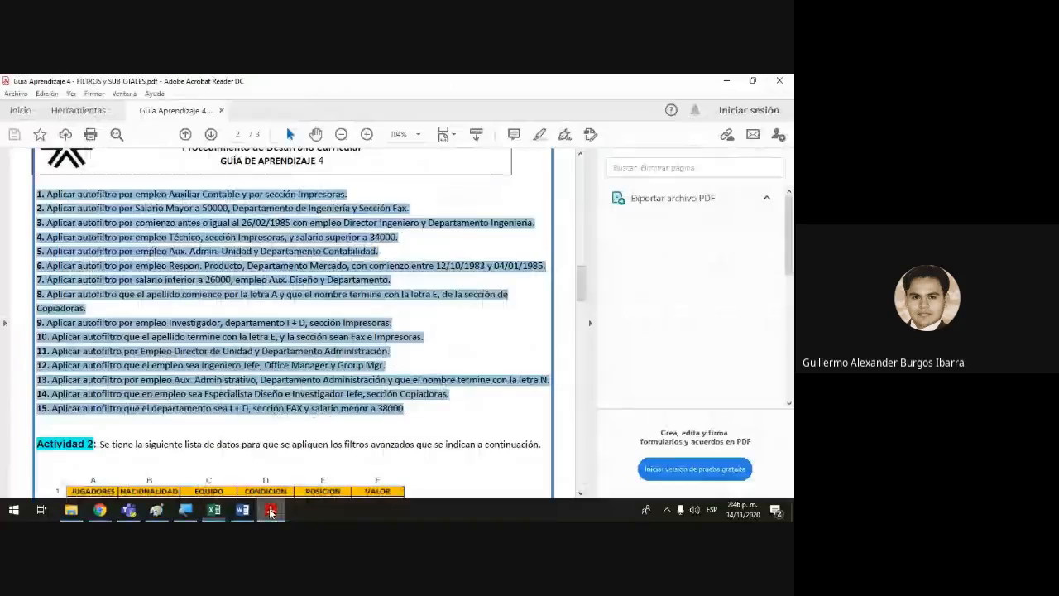
scroll(197, 230, down, 5)
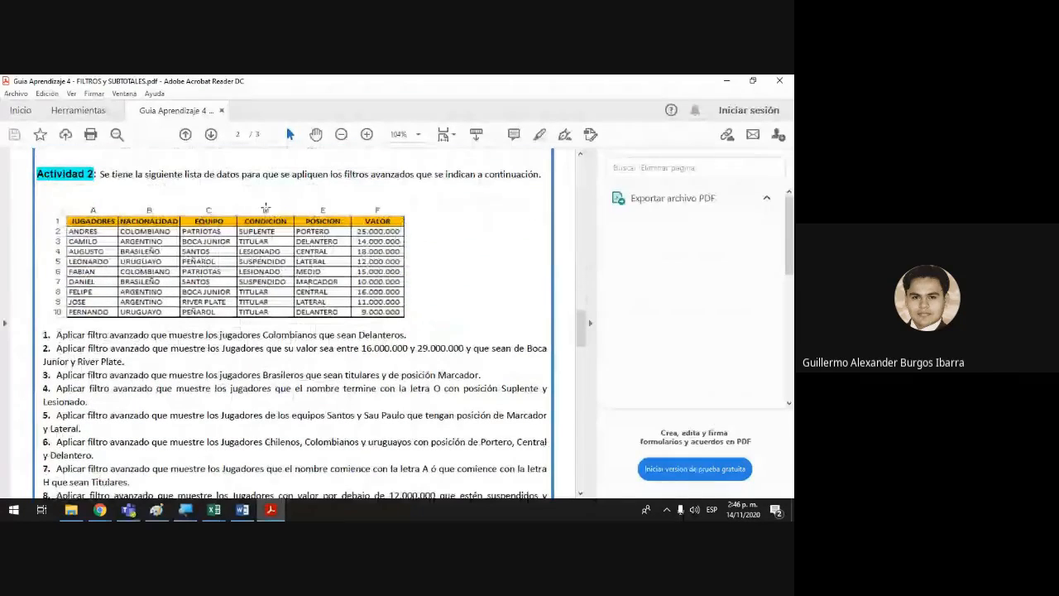
scroll(196, 309, down, 3)
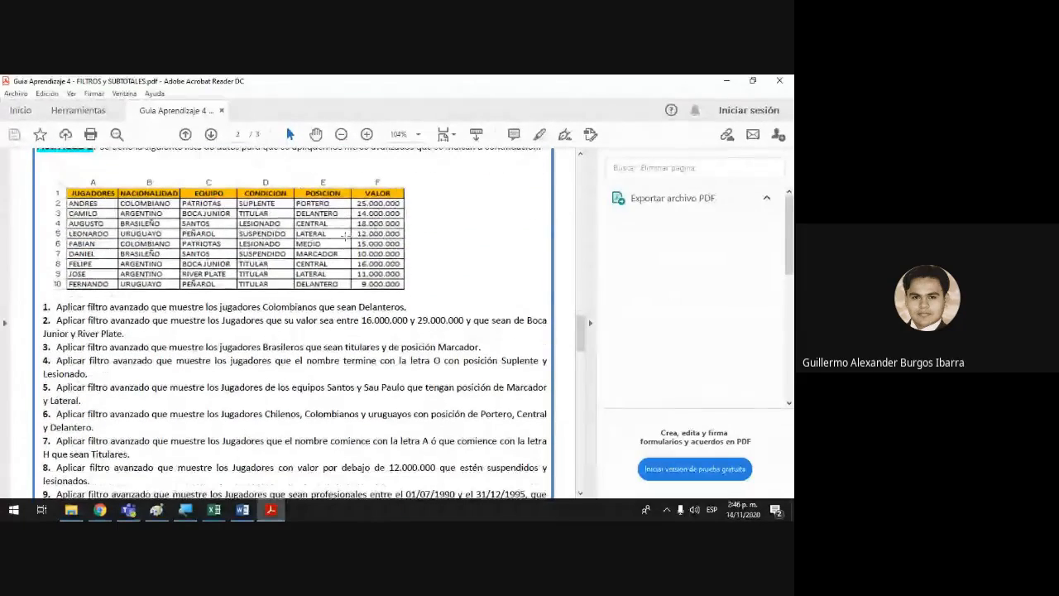
scroll(196, 308, down, 1)
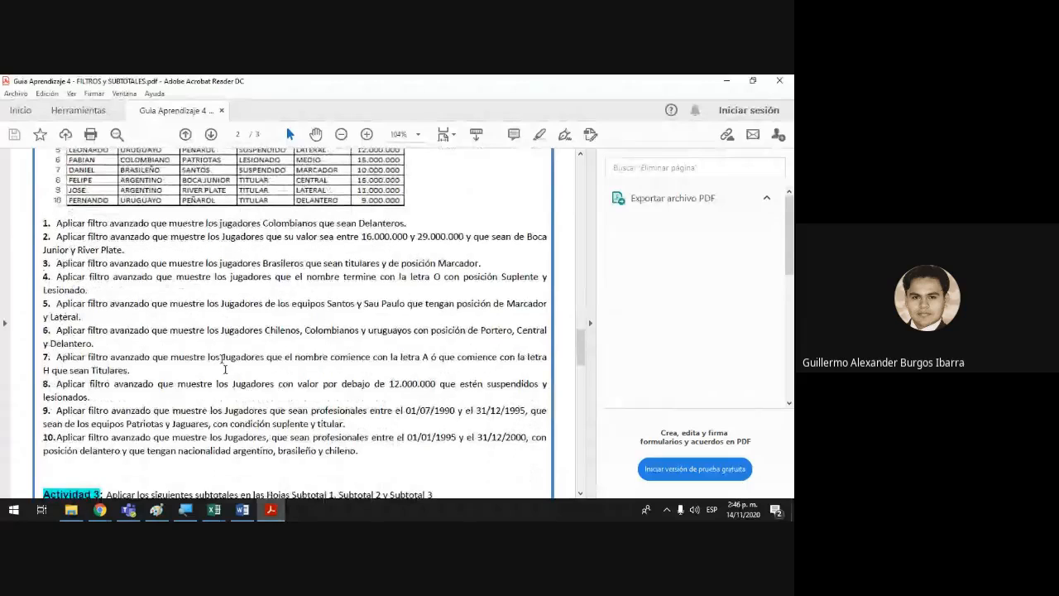
- Check the FILTROS AVANZADOS sheet in Excel, then highlight advanced-filter exercises 1 to 10 in the guide PDF
click(349, 493)
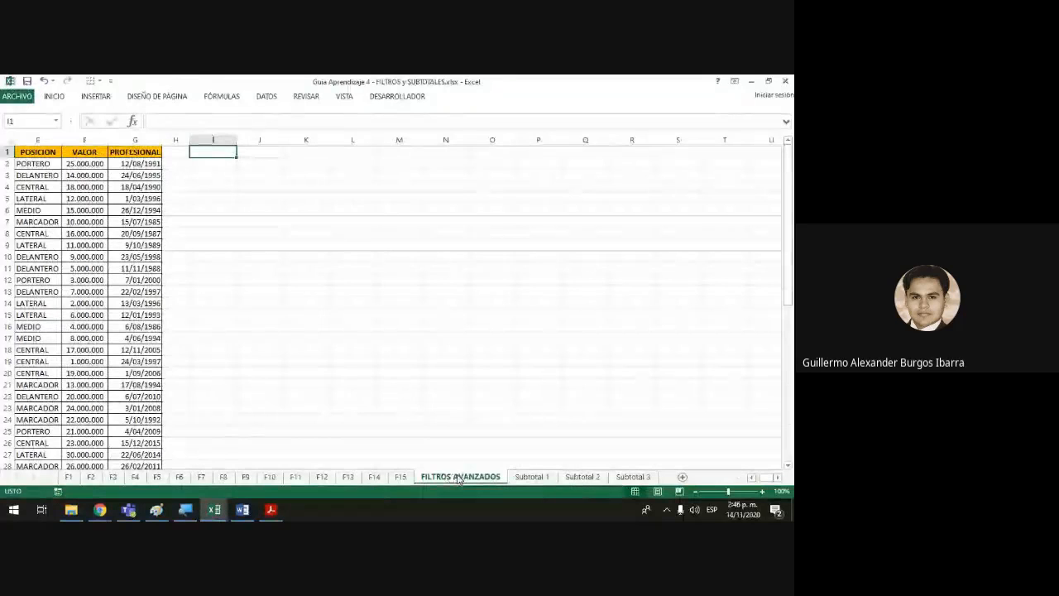
click(271, 510)
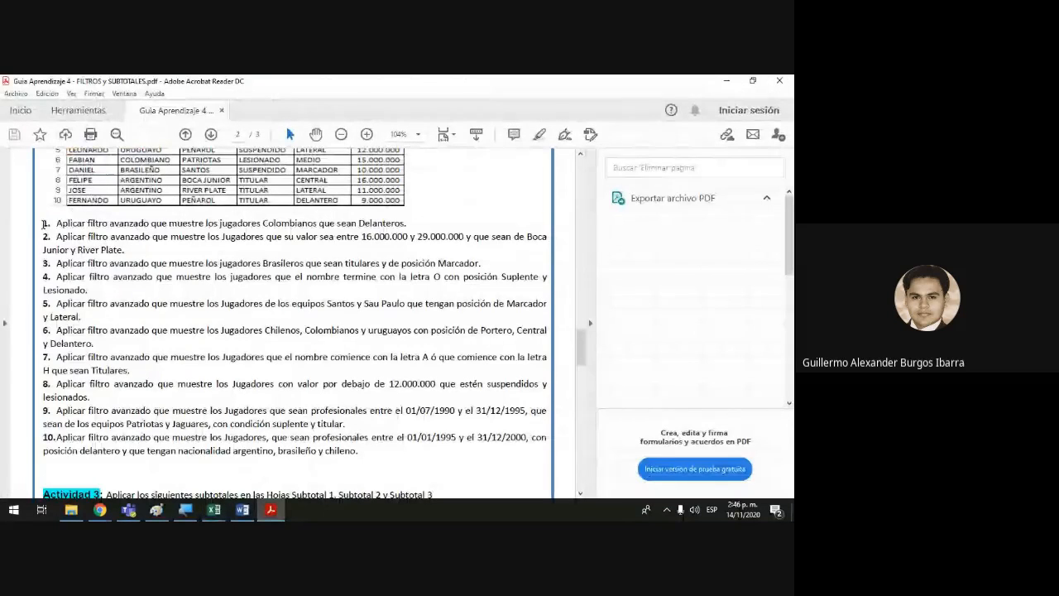
drag(43, 223, 360, 449)
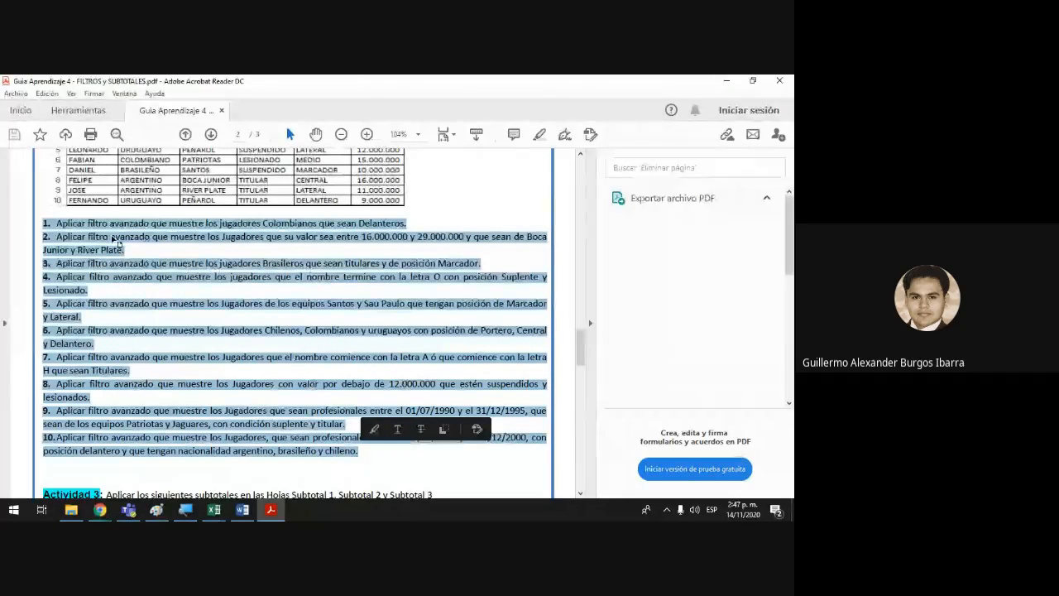
- Show Actividad 3 in the guide and go through the Subtotal 1, Subtotal 2 and Subtotal 3 sheets of the Guia Aprendizaje 4 workbook
scroll(117, 241, down, 4)
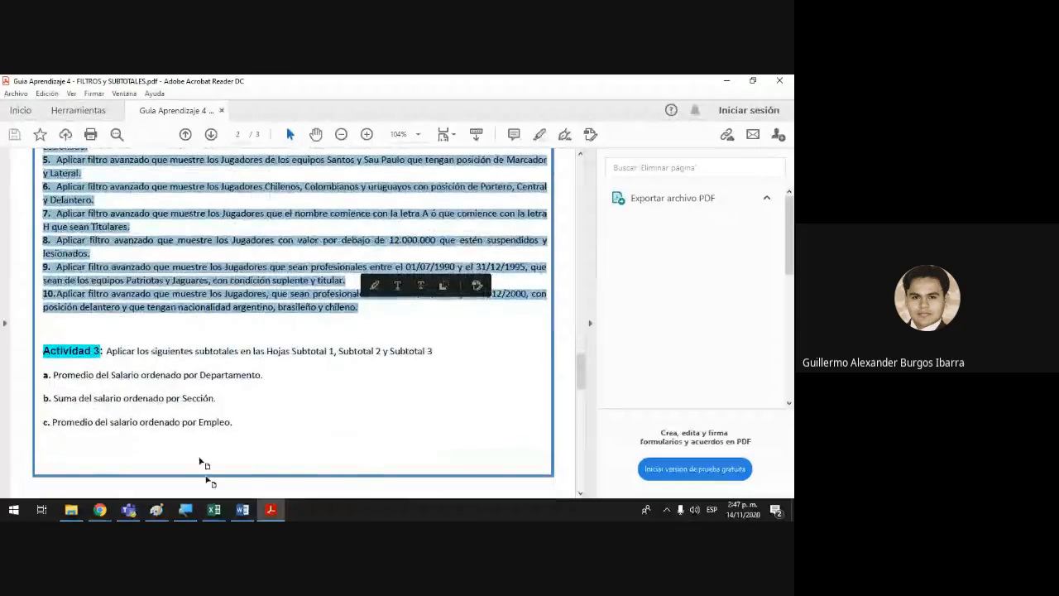
key(Home)
click(243, 509)
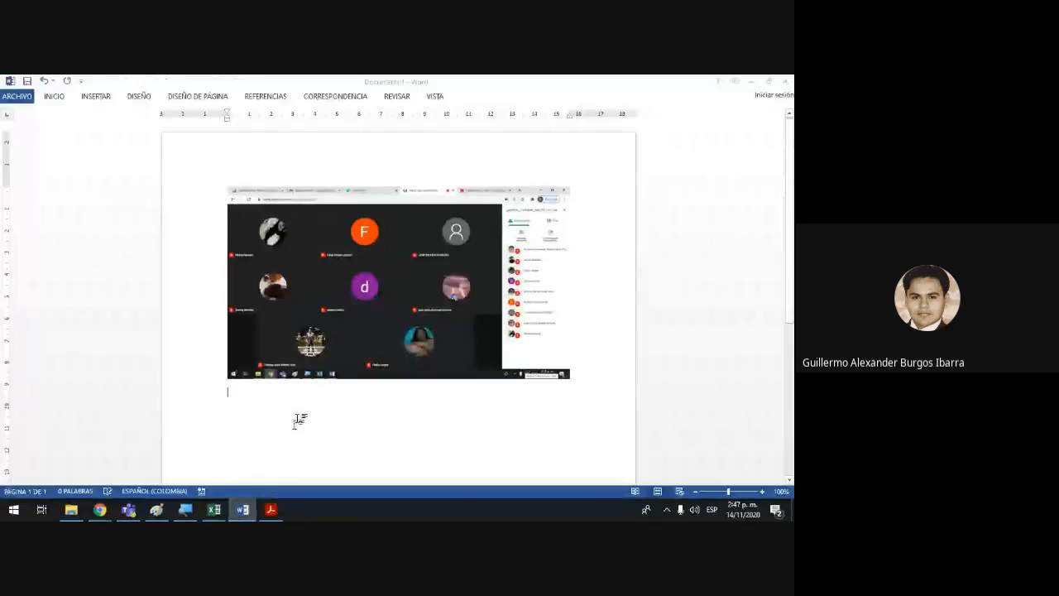
mouse_move(214, 509)
click(265, 474)
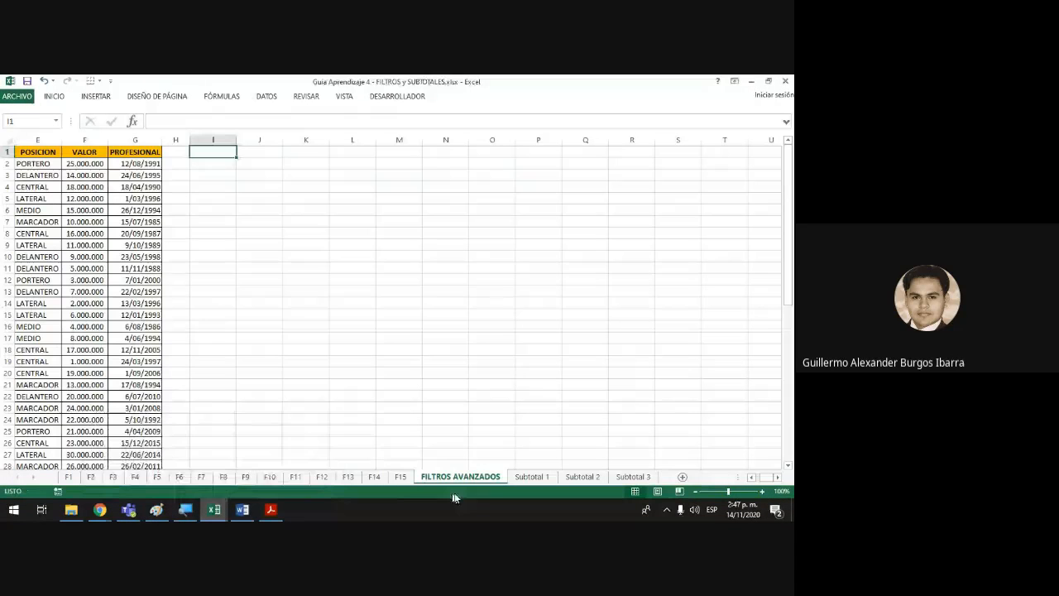
click(538, 477)
click(574, 477)
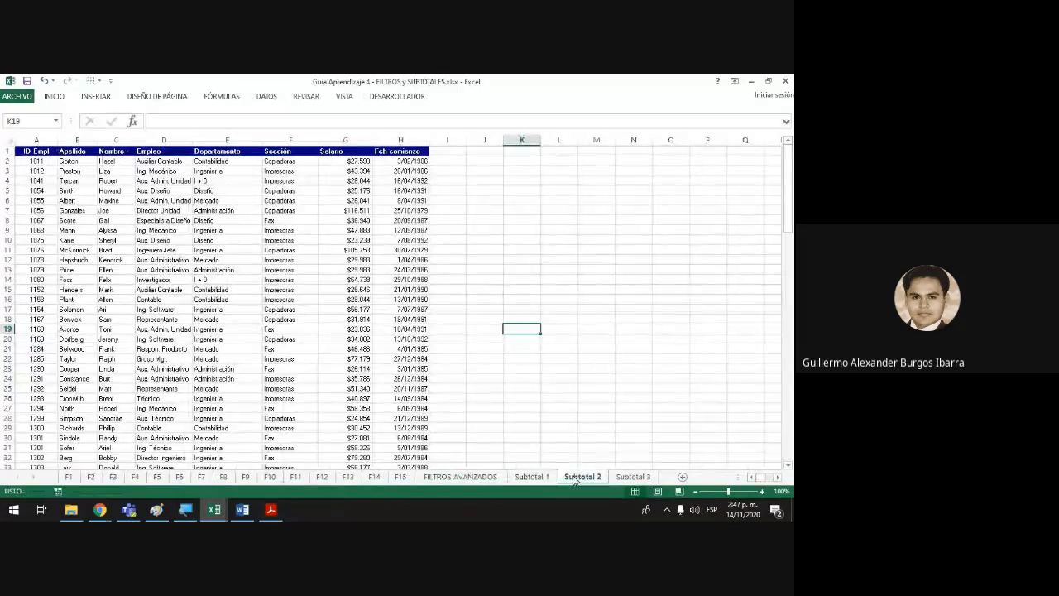
click(633, 477)
- Return to the guide PDF and point out subtotal exercises a to c of Actividad 3
click(271, 509)
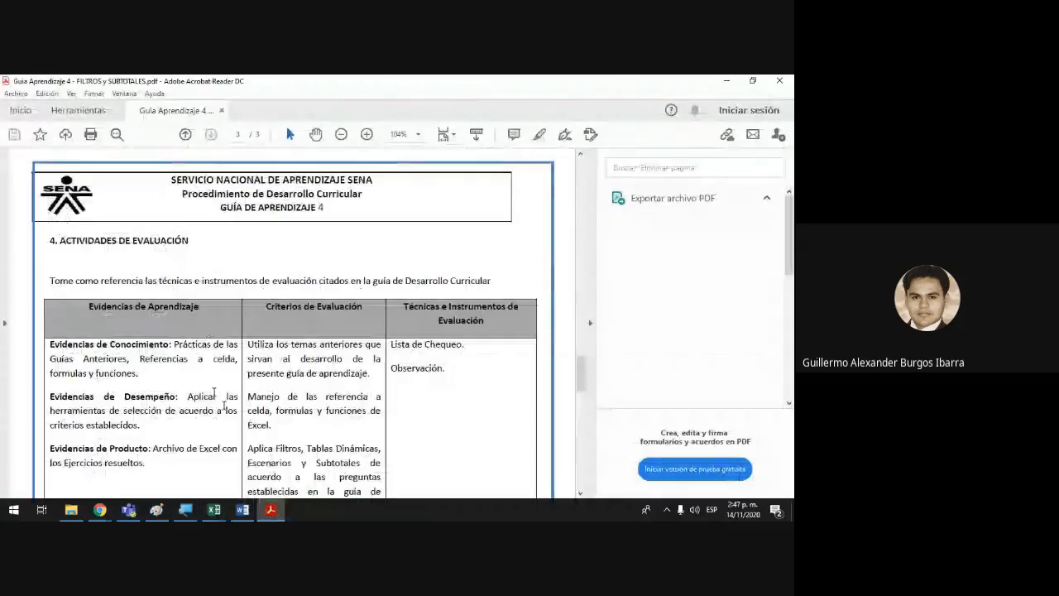
scroll(142, 318, down, 10)
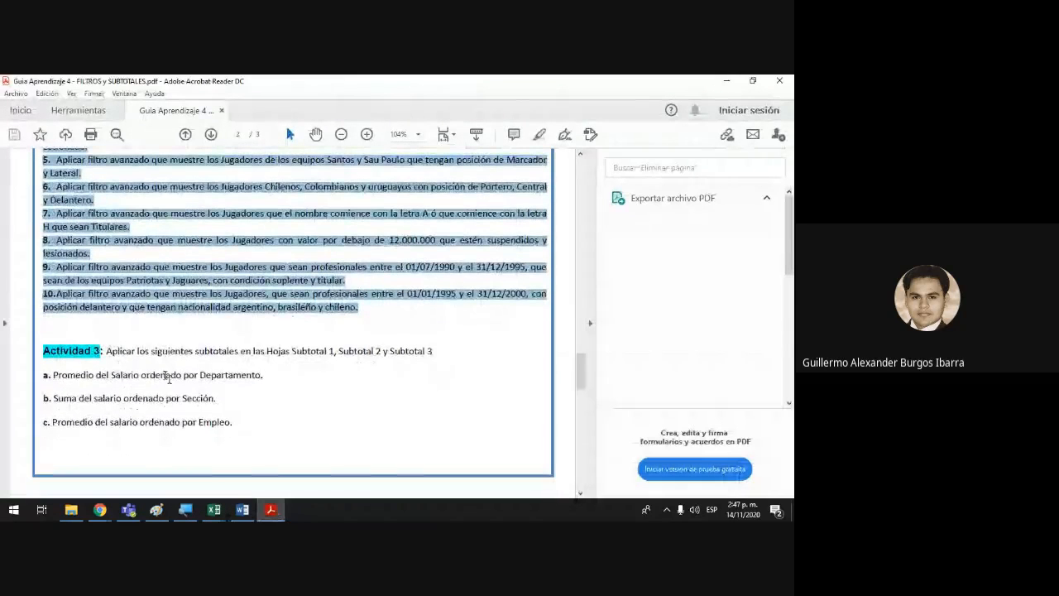
drag(233, 422, 44, 386)
click(222, 405)
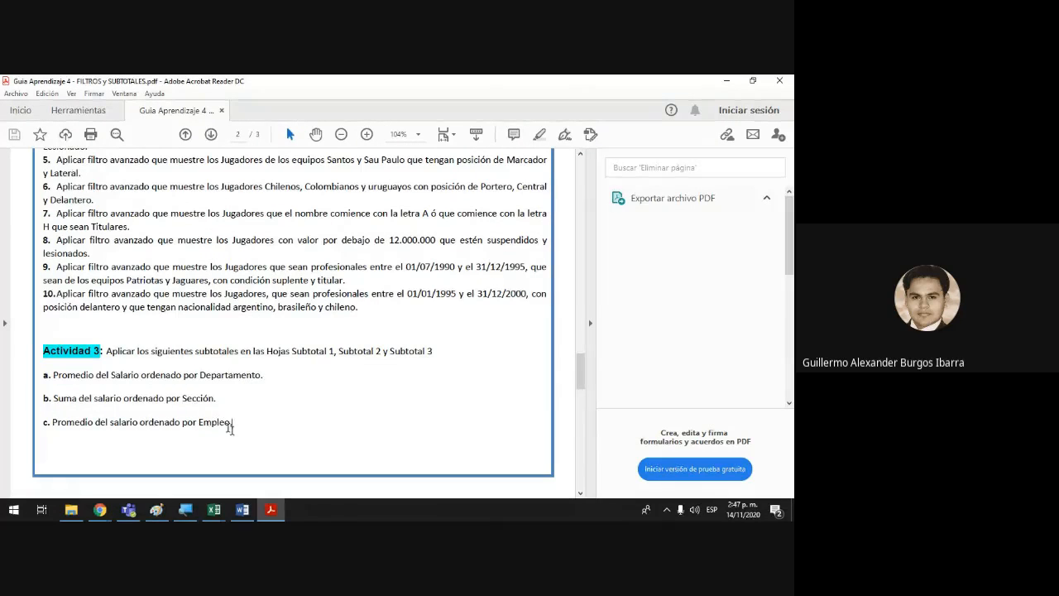
- Return to the Subtotal 3 sheet, then close the Guia Aprendizaje 4 workbook and its PDF
mouse_move(213, 510)
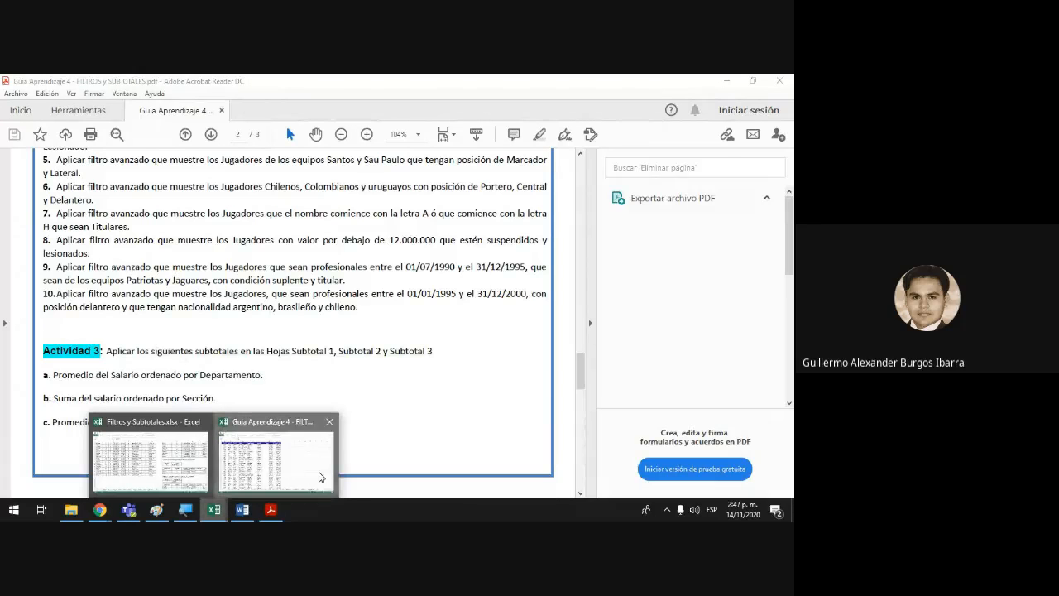
click(318, 476)
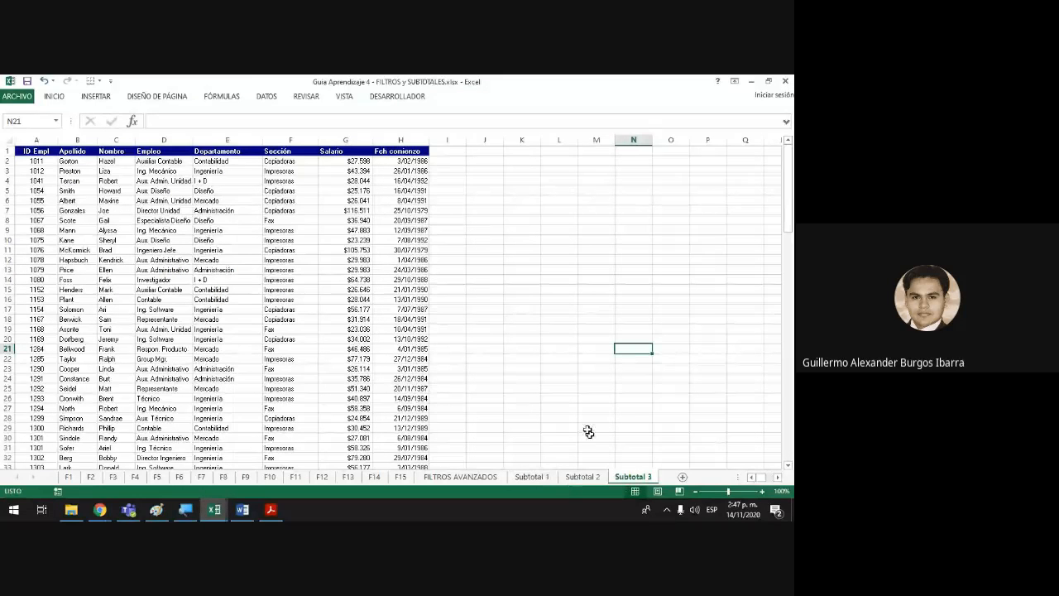
click(566, 370)
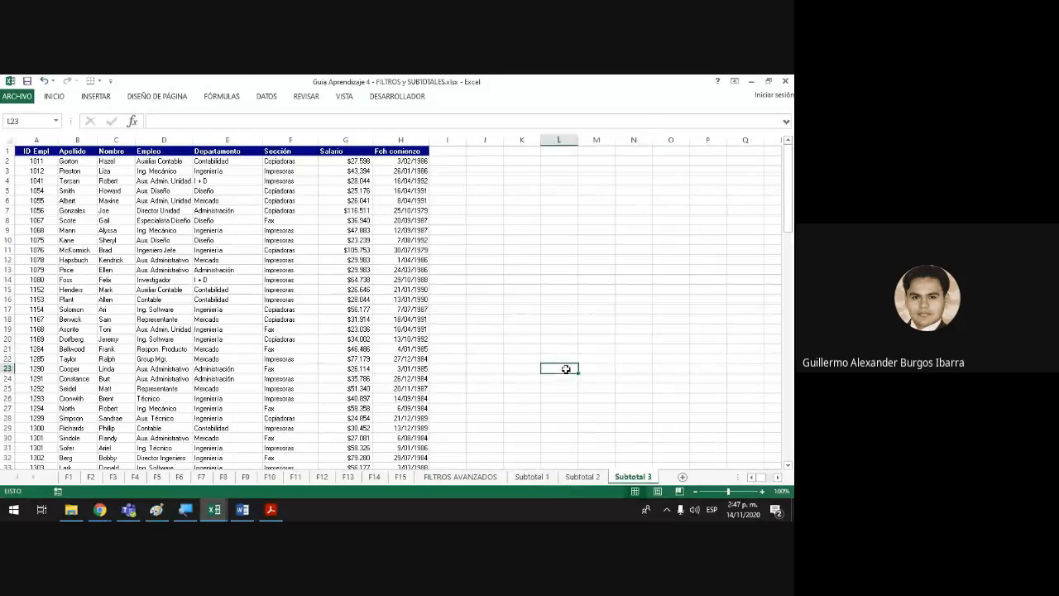
click(786, 80)
click(396, 307)
click(270, 509)
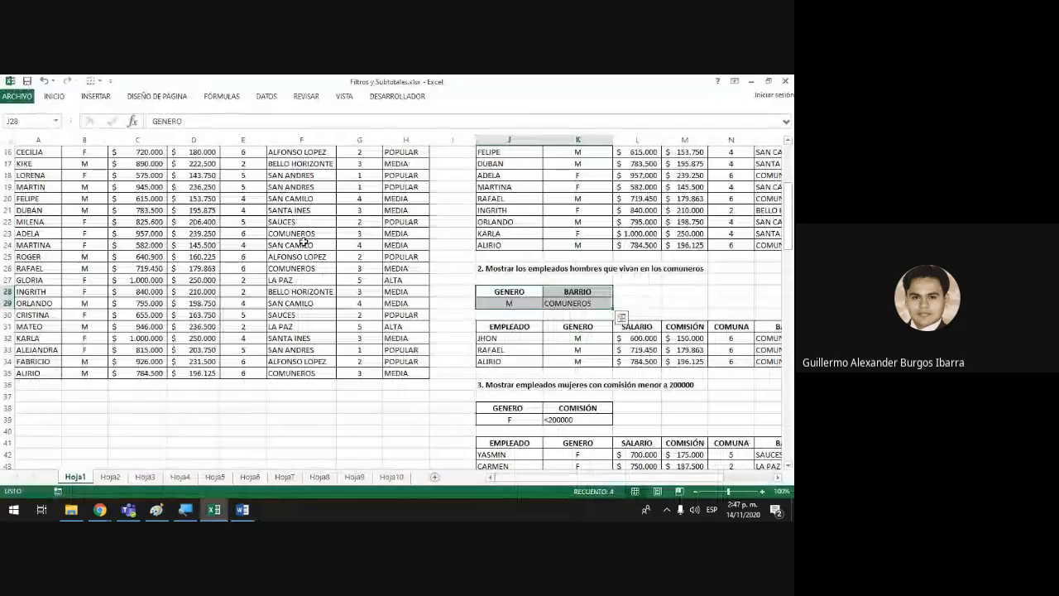
- Switch to the Google Meet call in Chrome and stop presenting the screen
click(99, 509)
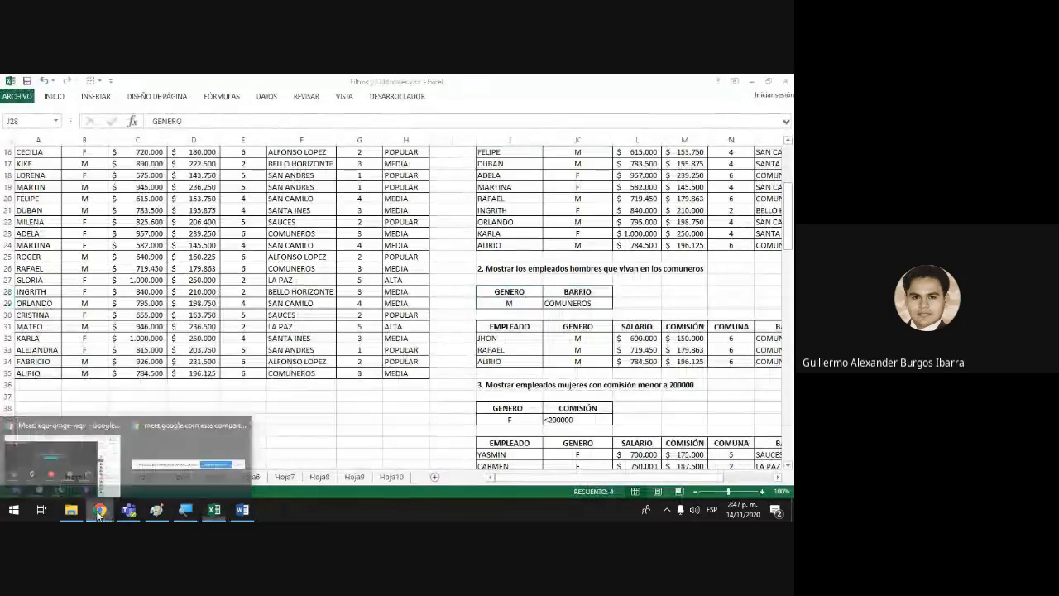
click(93, 484)
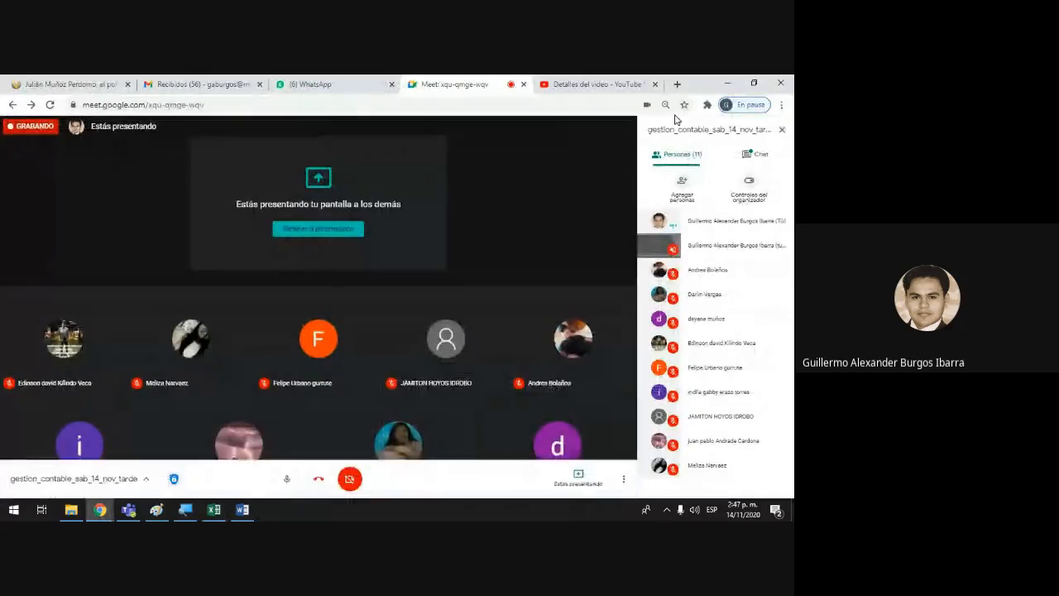
click(332, 231)
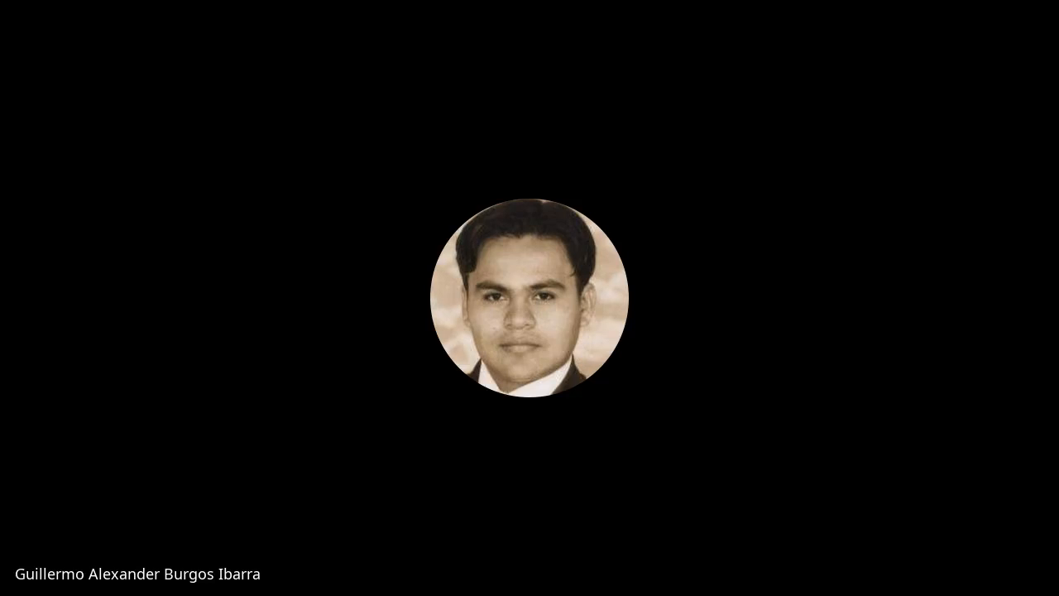
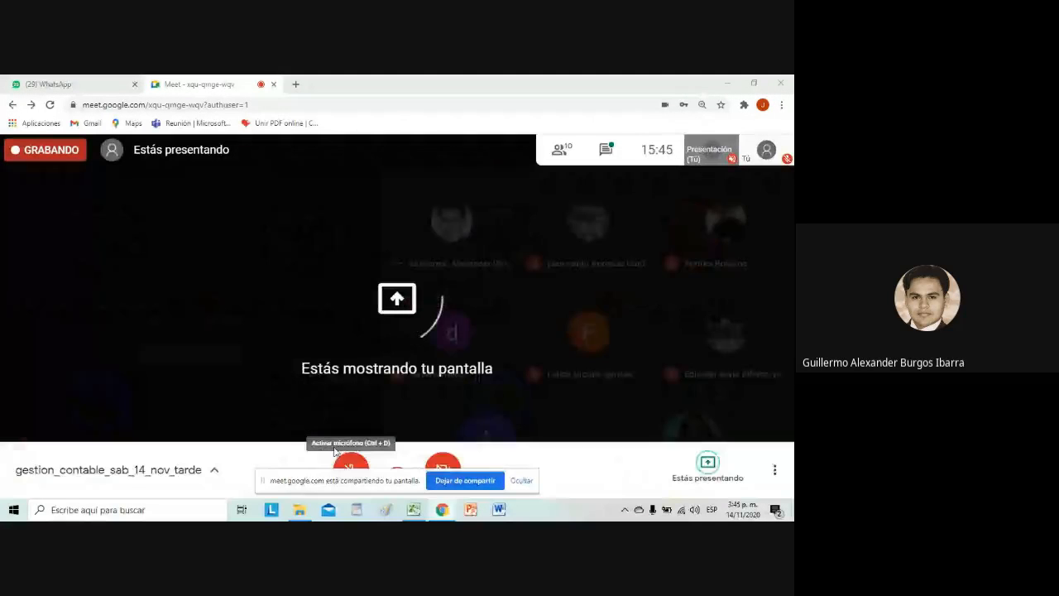
- Turn on the meeting microphone and open the Guia Aprendizaje 3 - FUNCIONES DE BUSQUEDA workbook from the TRANSVERSAL SISTEMAS folder
click(351, 465)
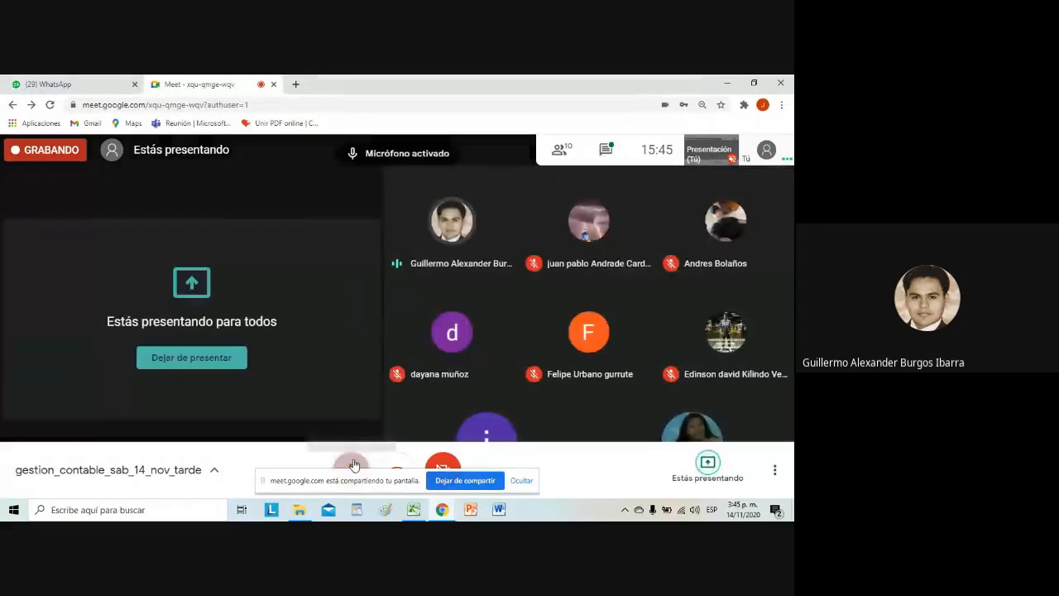
click(299, 510)
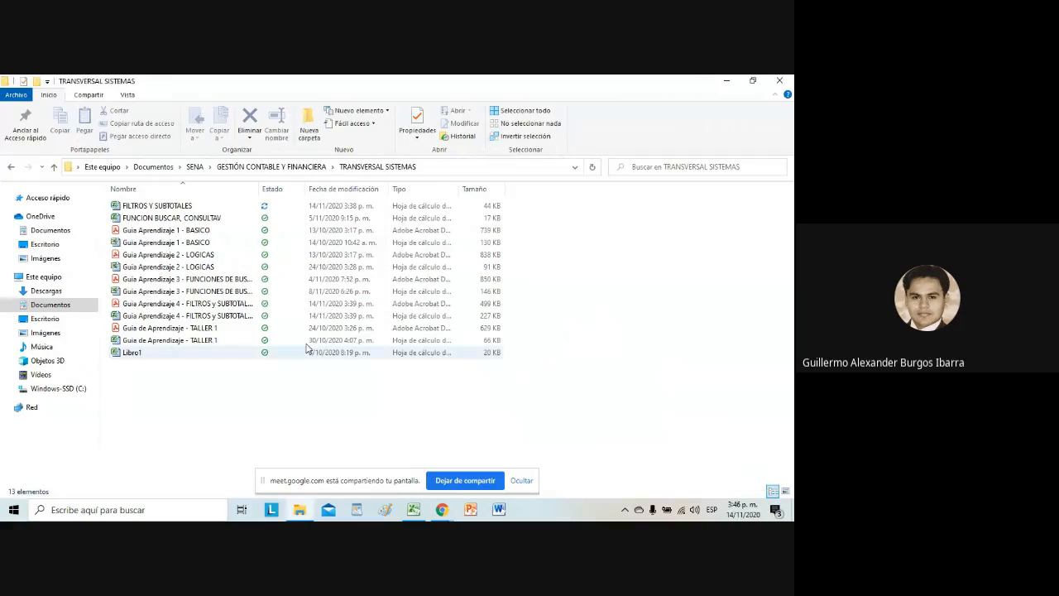
click(216, 291)
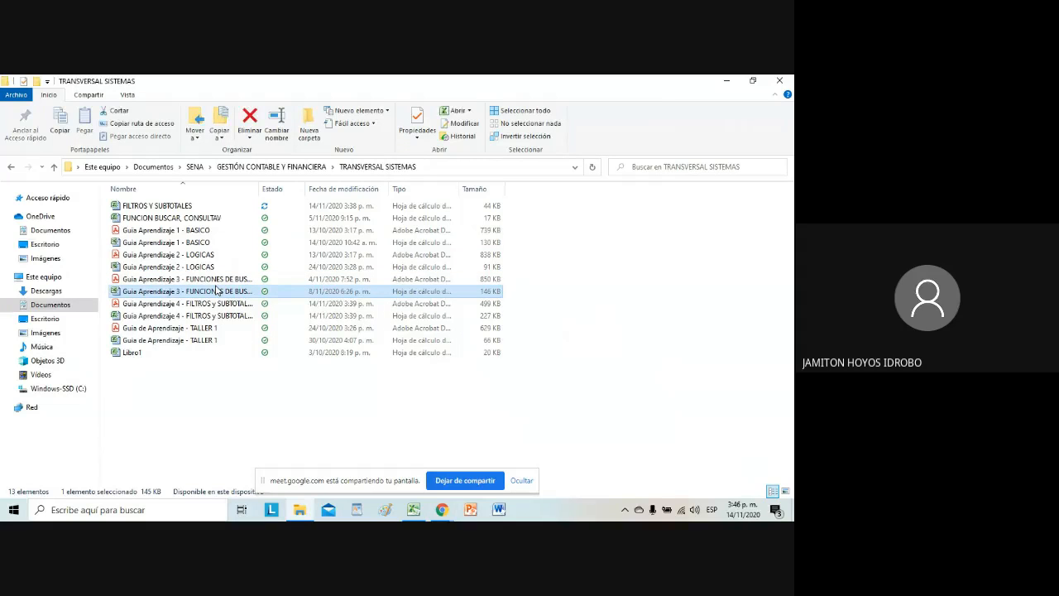
double_click(217, 290)
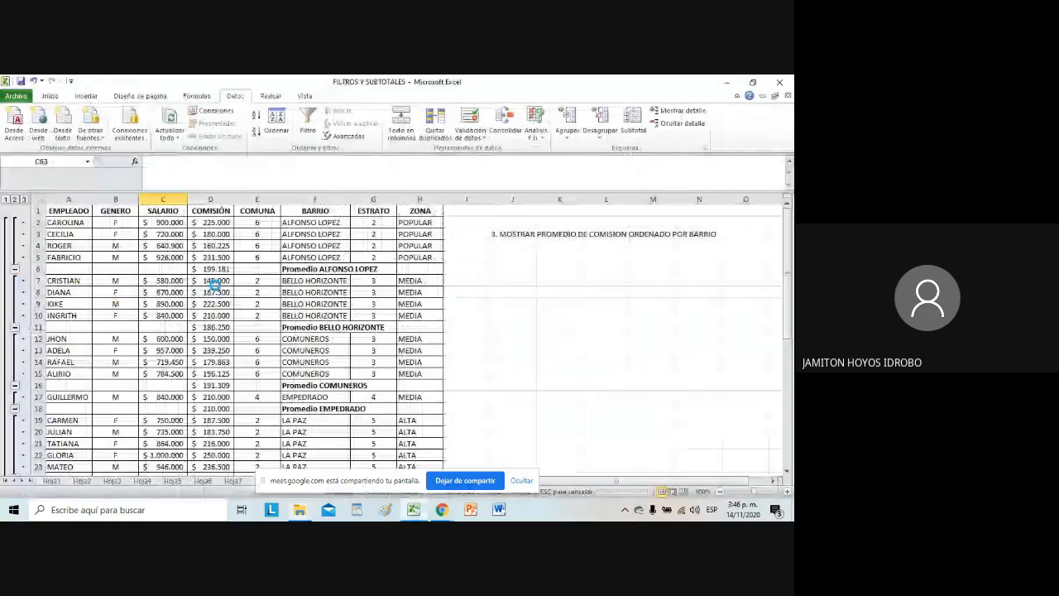
- On the Ejer2 sheet, inspect the BUSCAR formula in E18 marked ESTA MAL and its lookup value in D18
key(ctrl+Page_Down)
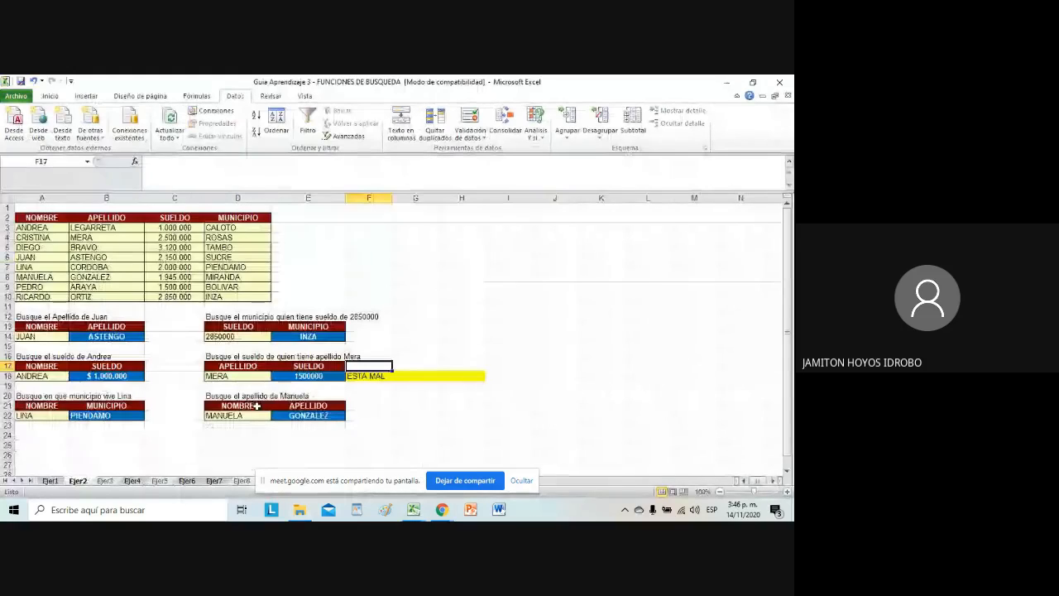
click(308, 376)
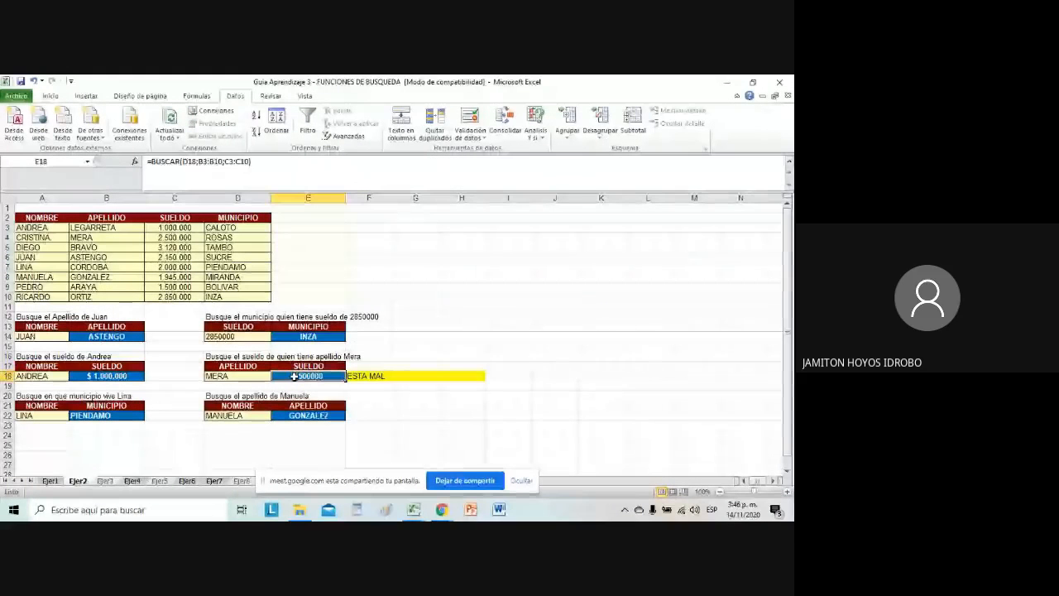
click(251, 376)
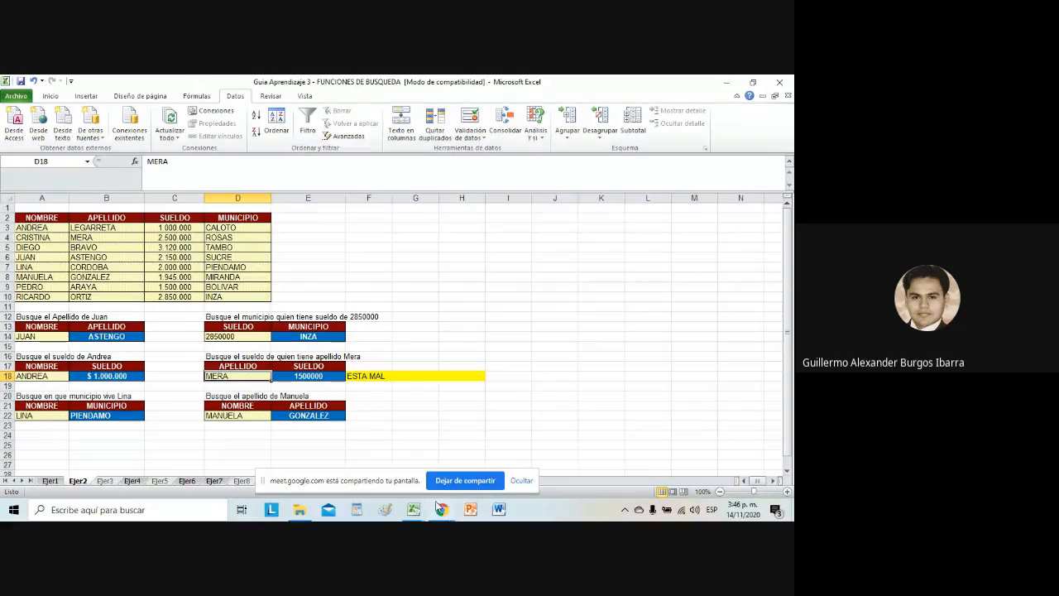
- Check the Google Meet call and return to the Guia Aprendizaje 3 workbook in Excel
mouse_move(442, 509)
click(379, 459)
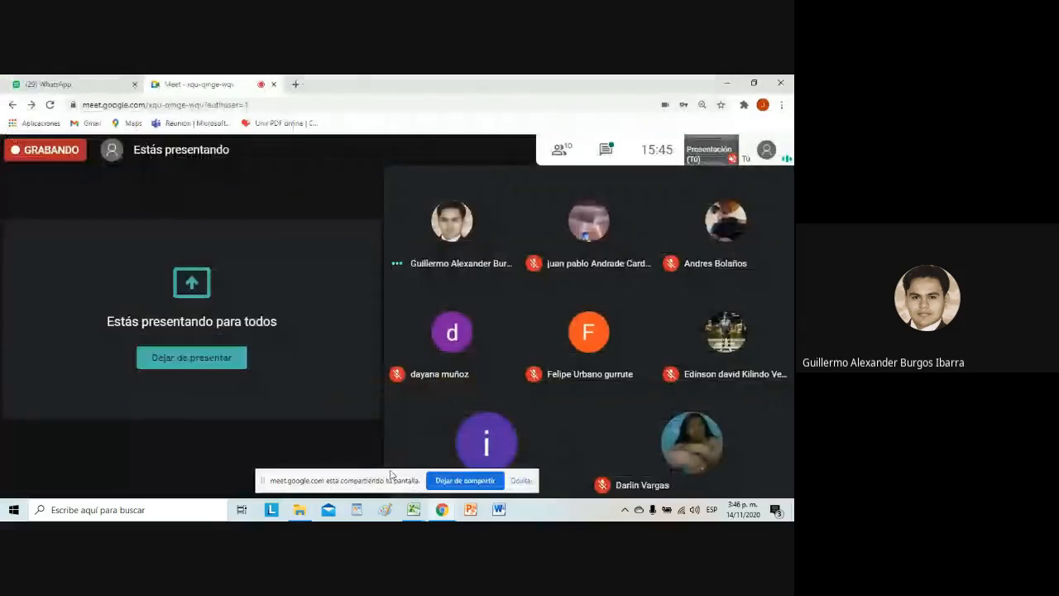
mouse_move(412, 508)
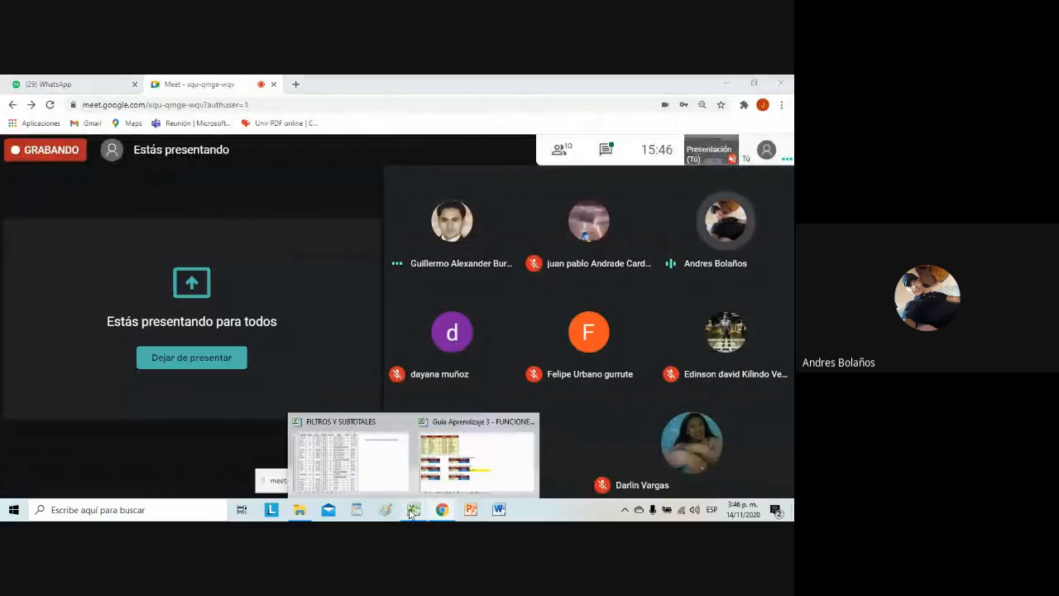
click(440, 484)
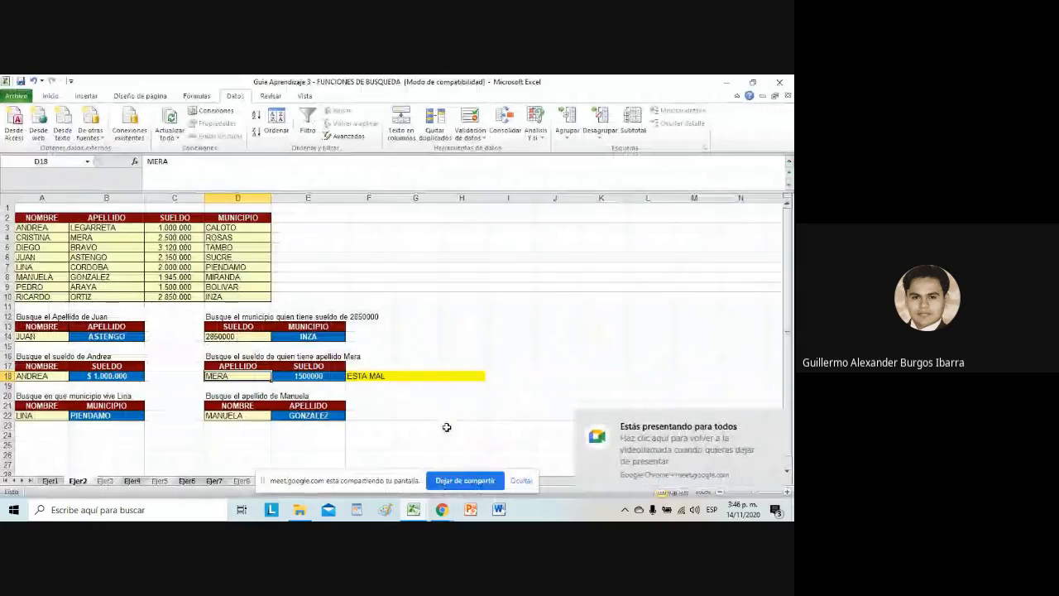
- Look over the participants in the Google Meet call in Chrome, returning to the Guia Aprendizaje 3 workbook in Excel
click(747, 445)
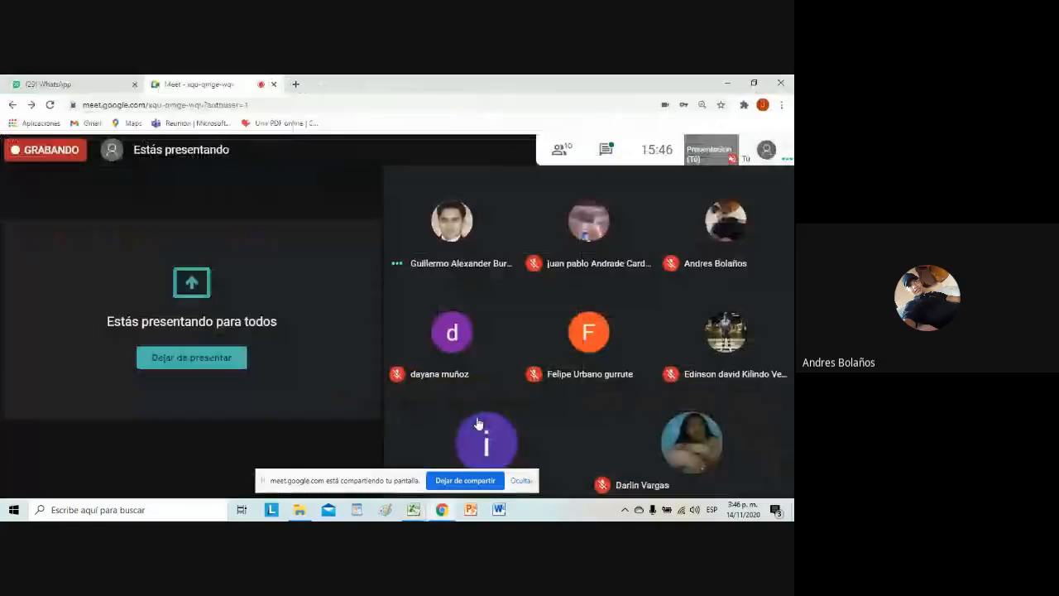
mouse_move(413, 509)
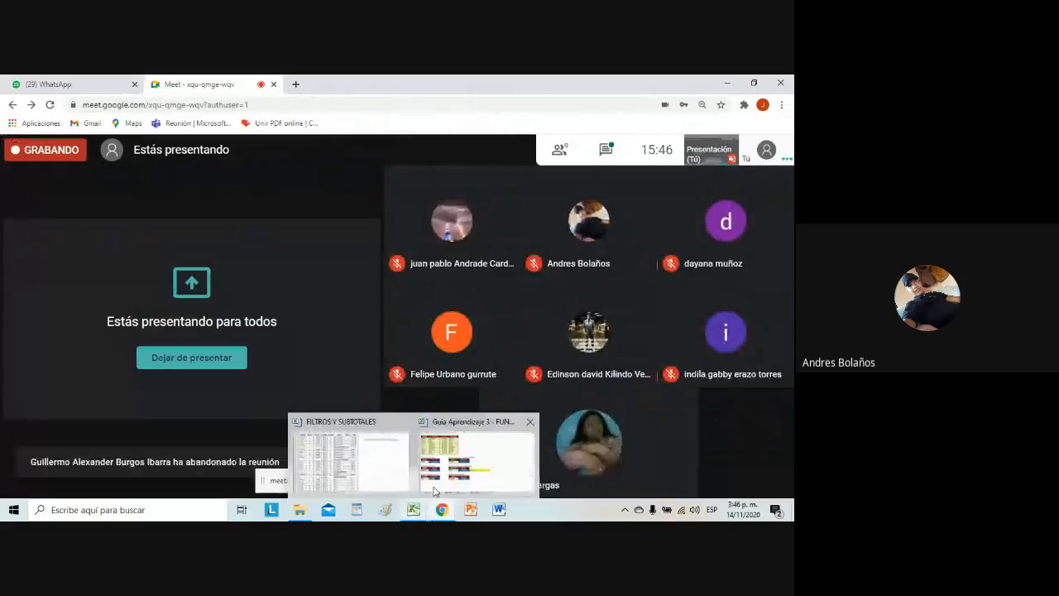
click(383, 418)
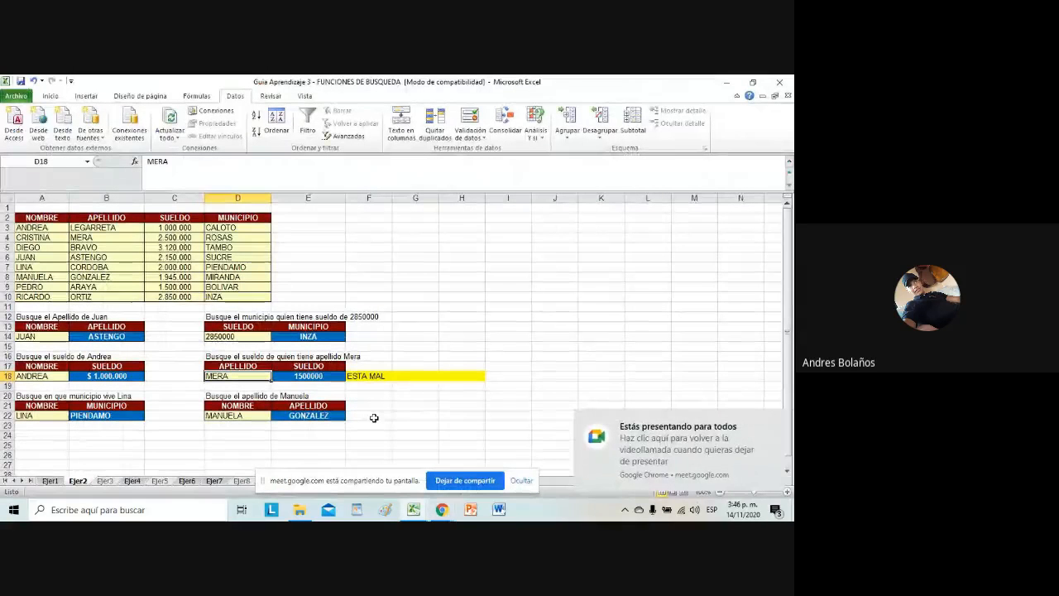
click(773, 422)
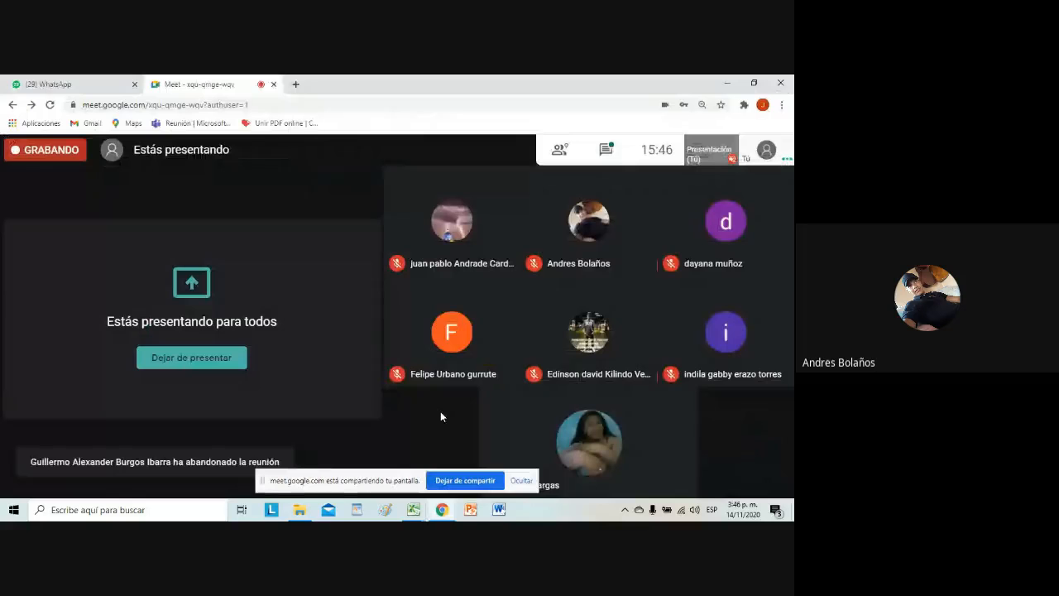
mouse_move(411, 508)
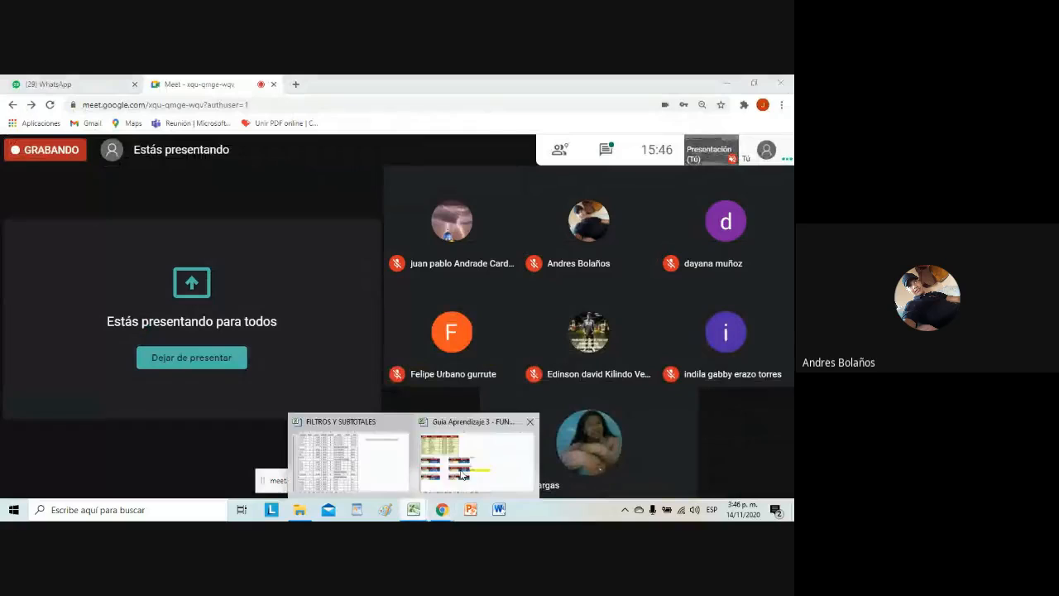
click(453, 454)
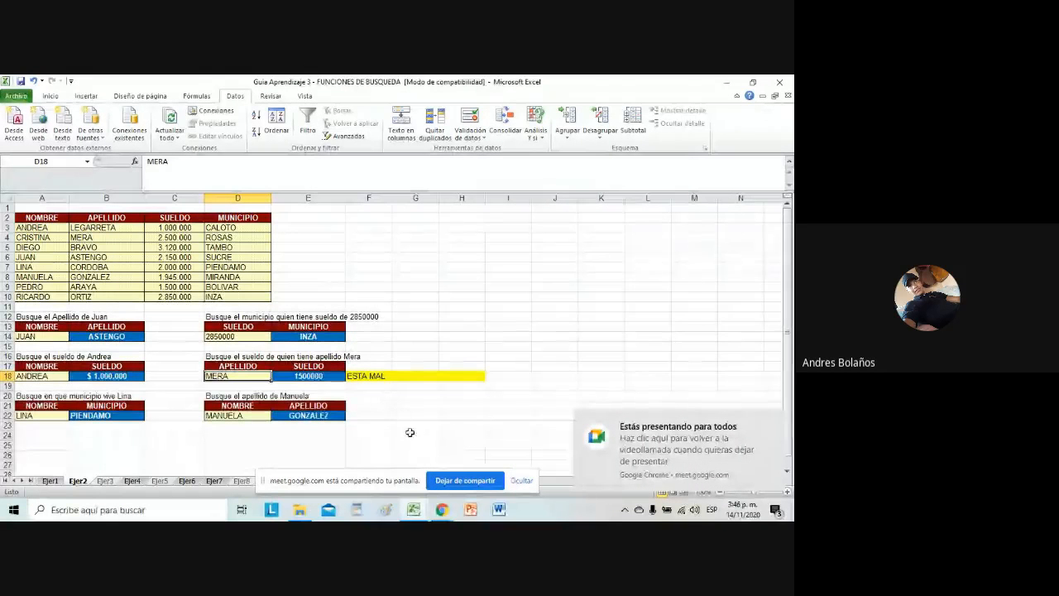
- Mute the microphone in the Google Meet call and return to the Guia Aprendizaje 3 workbook in Excel
mouse_move(438, 507)
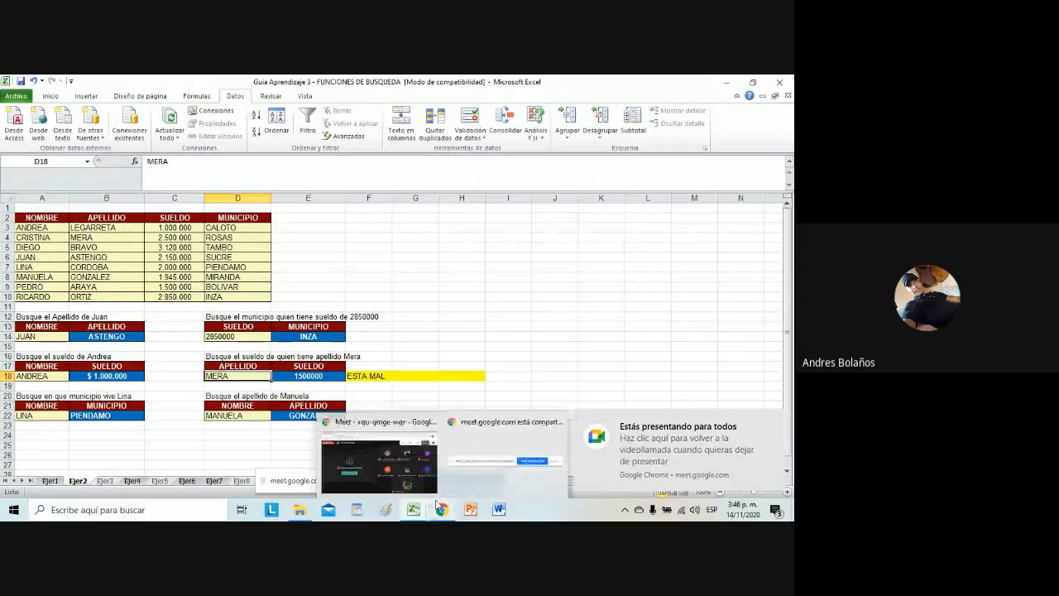
click(374, 460)
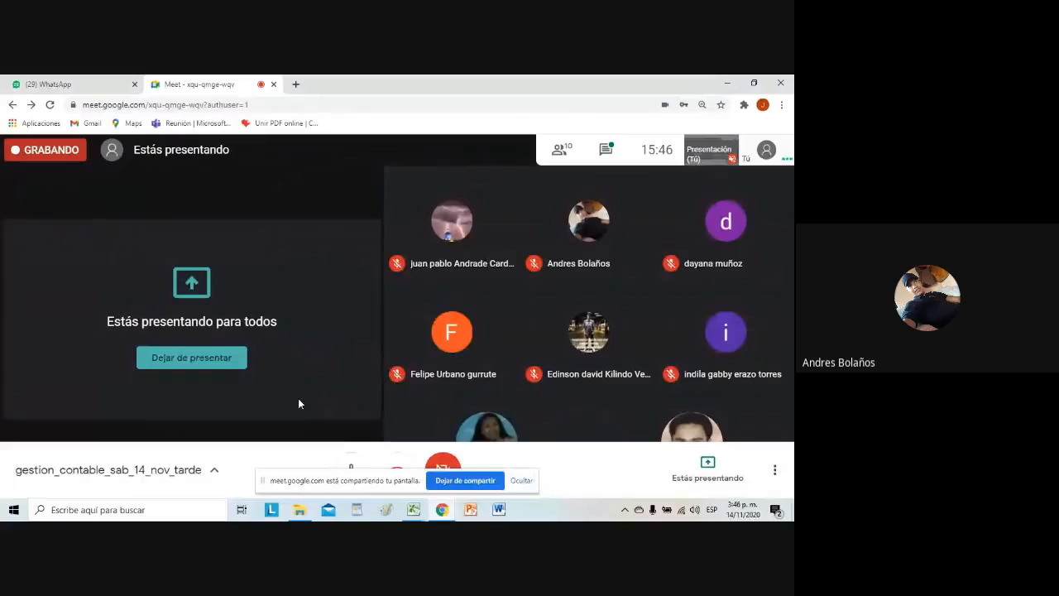
click(347, 463)
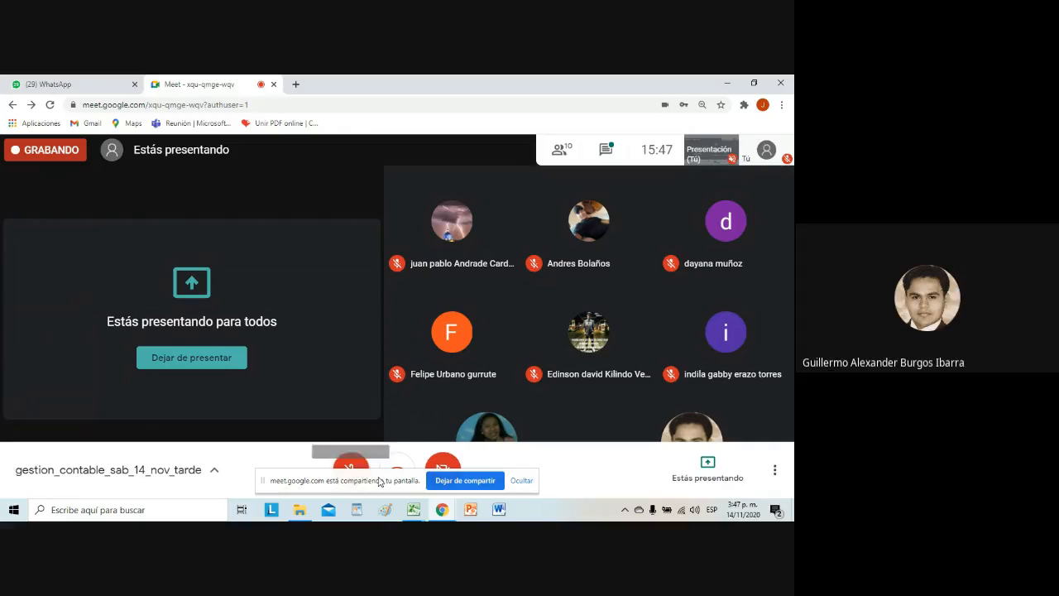
click(413, 510)
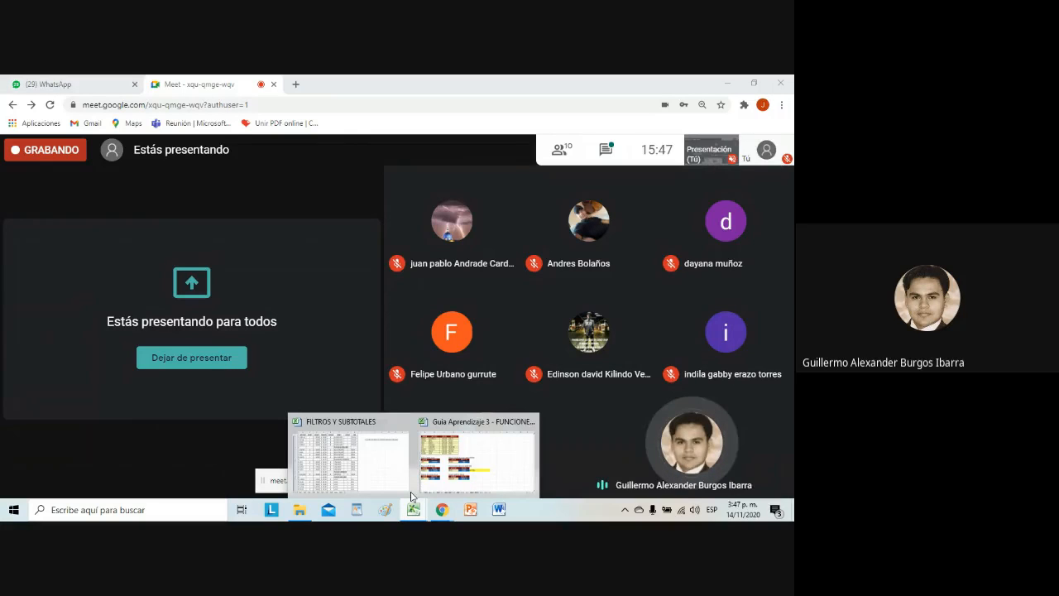
click(465, 475)
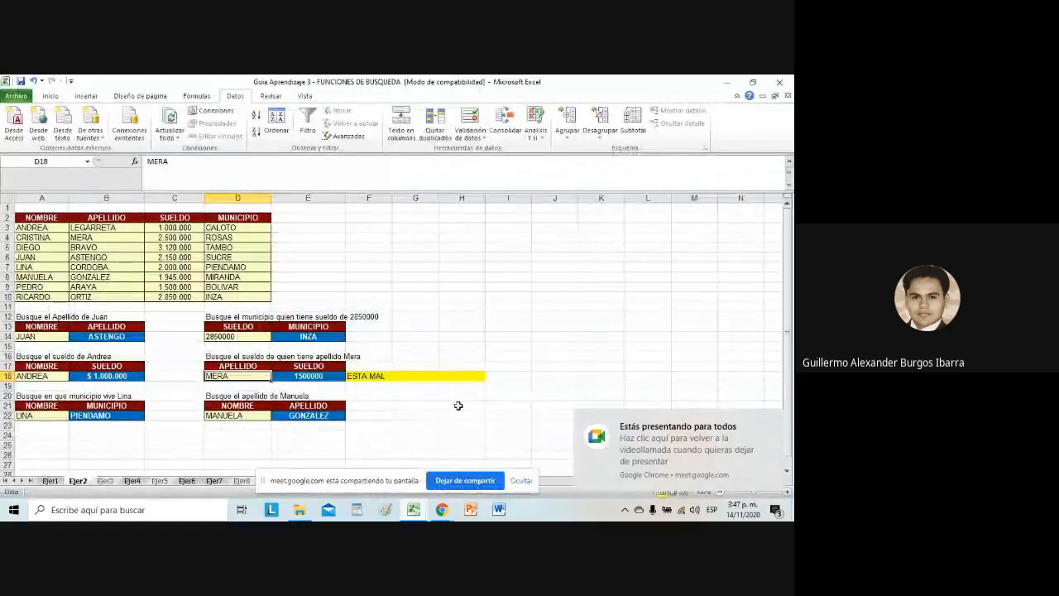
- Turn the microphone back on in the Google Meet call and return to the Guia Aprendizaje 3 workbook in Excel
mouse_move(442, 508)
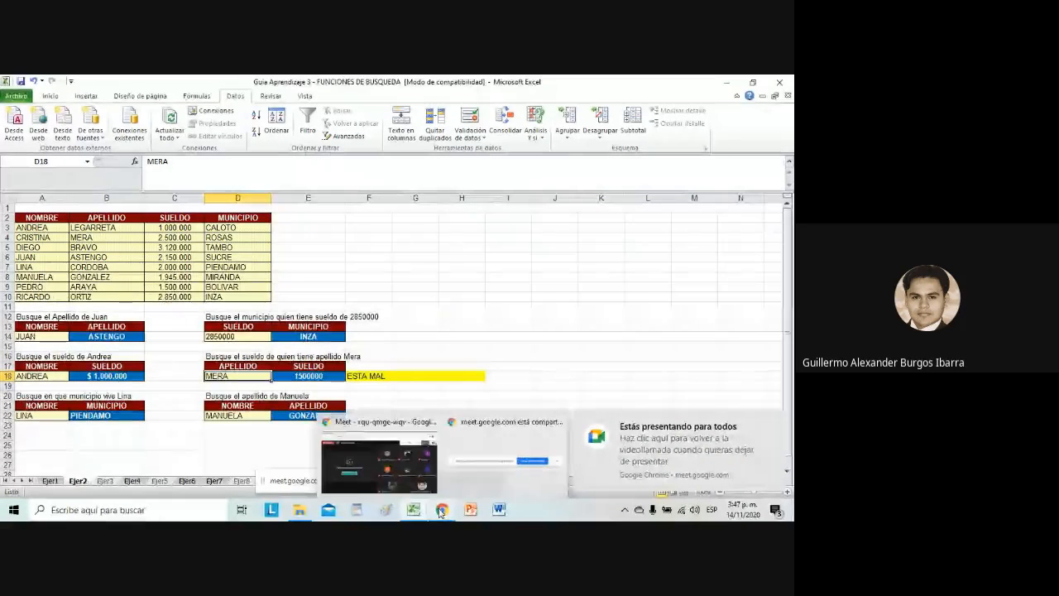
click(326, 433)
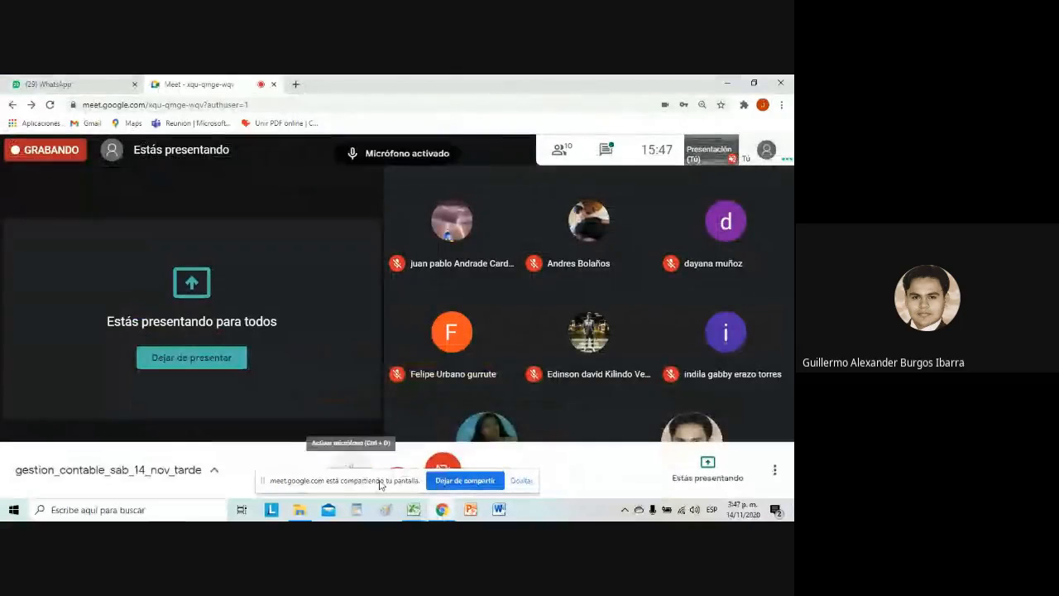
mouse_move(419, 495)
click(463, 460)
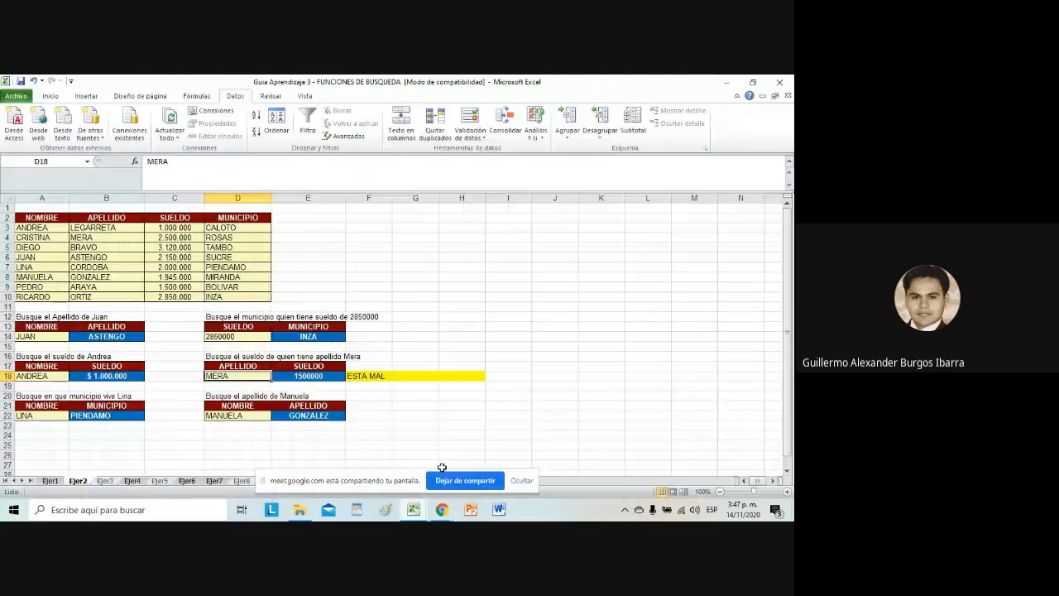
- Inspect the APELLIDO and SUELDO lookup block in D17:E18 and the BUSCAR formula in E18
click(225, 366)
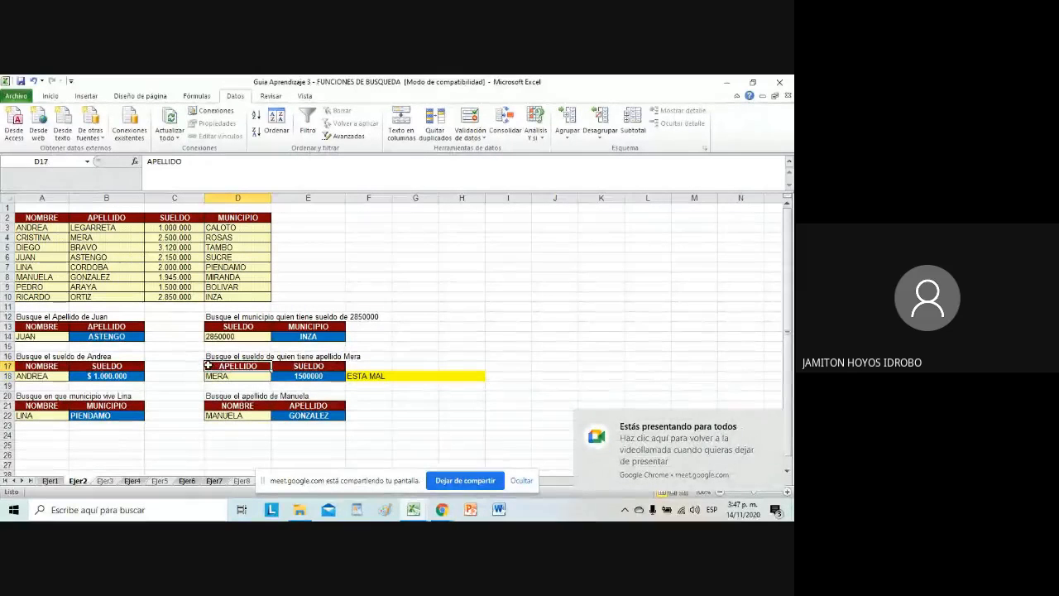
click(191, 366)
drag(190, 366, 341, 387)
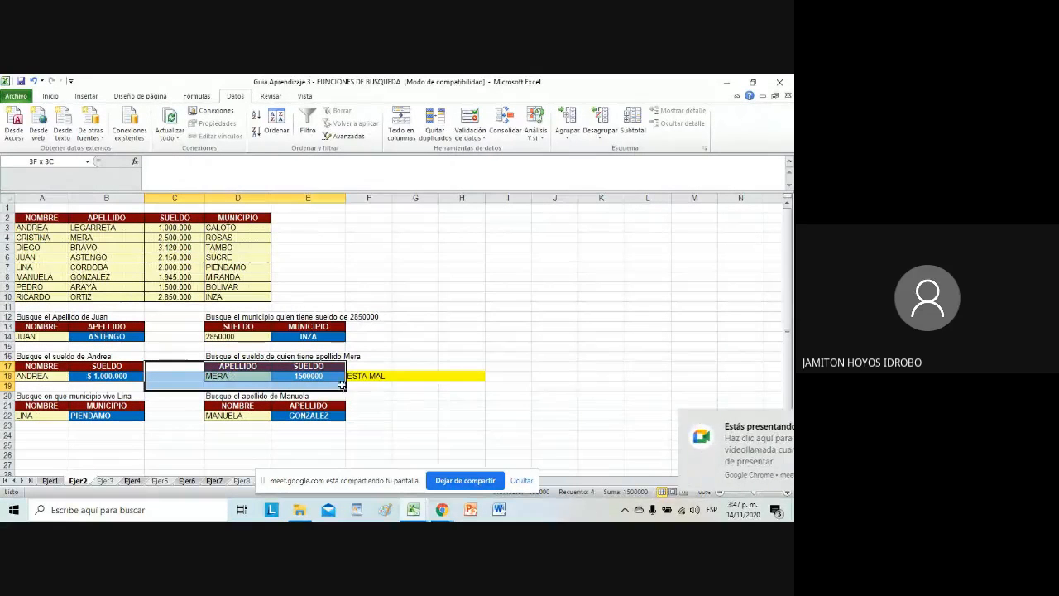
click(356, 385)
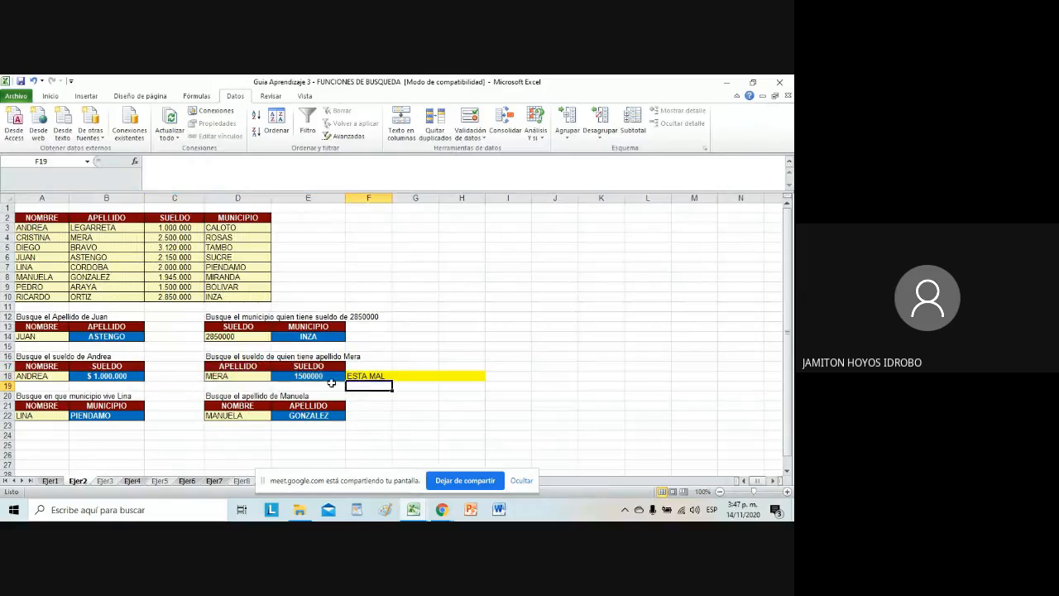
click(315, 377)
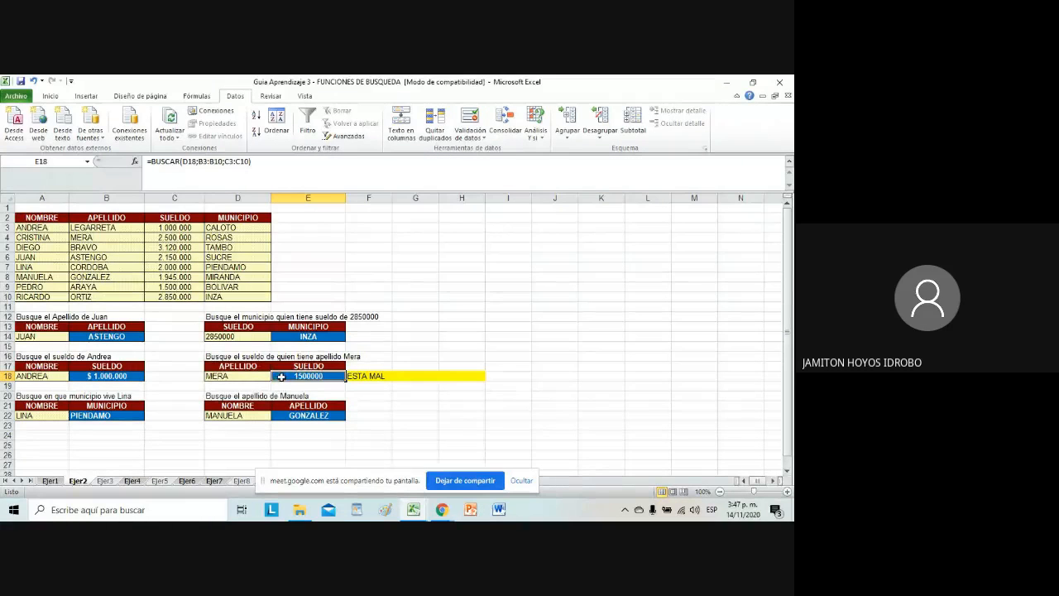
- Test the salary lookup by entering in D18 the surname from B10, followed by the one from B8 misspelled with a final S
click(242, 377)
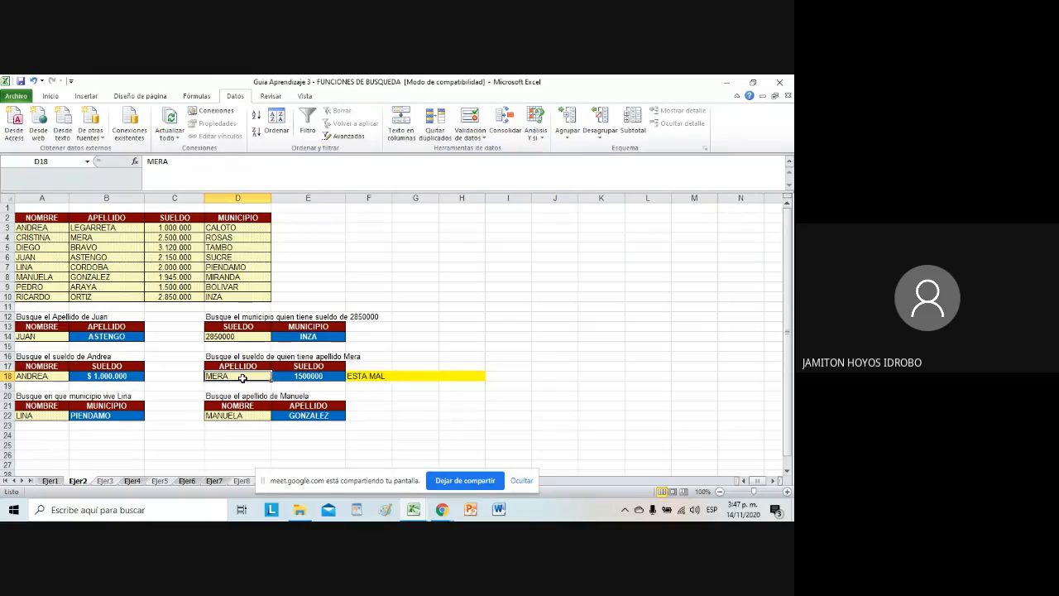
key(Caps_Lock)
text(ORTIZ)
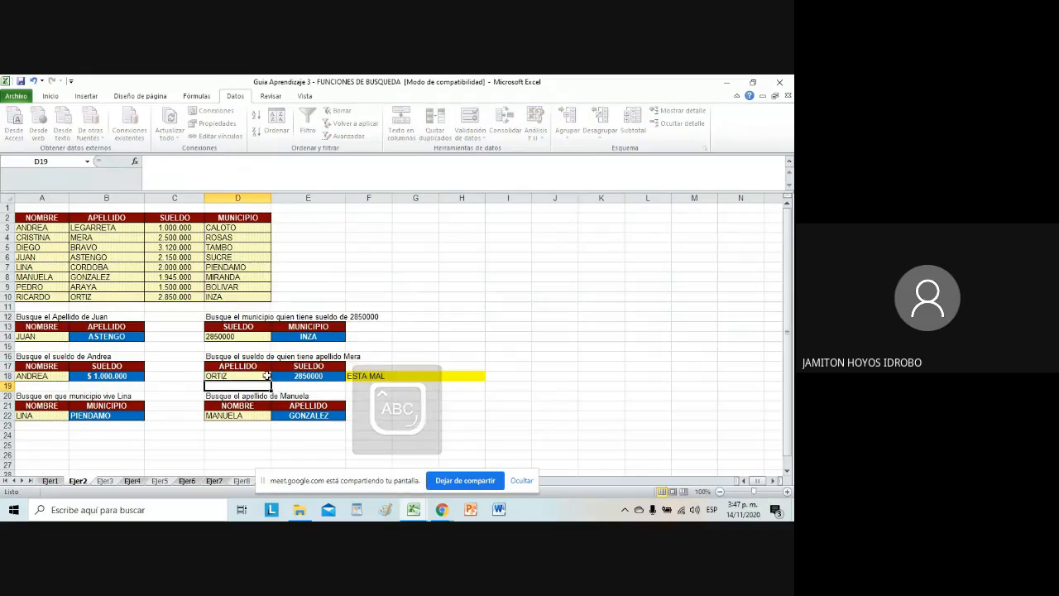
key(Return)
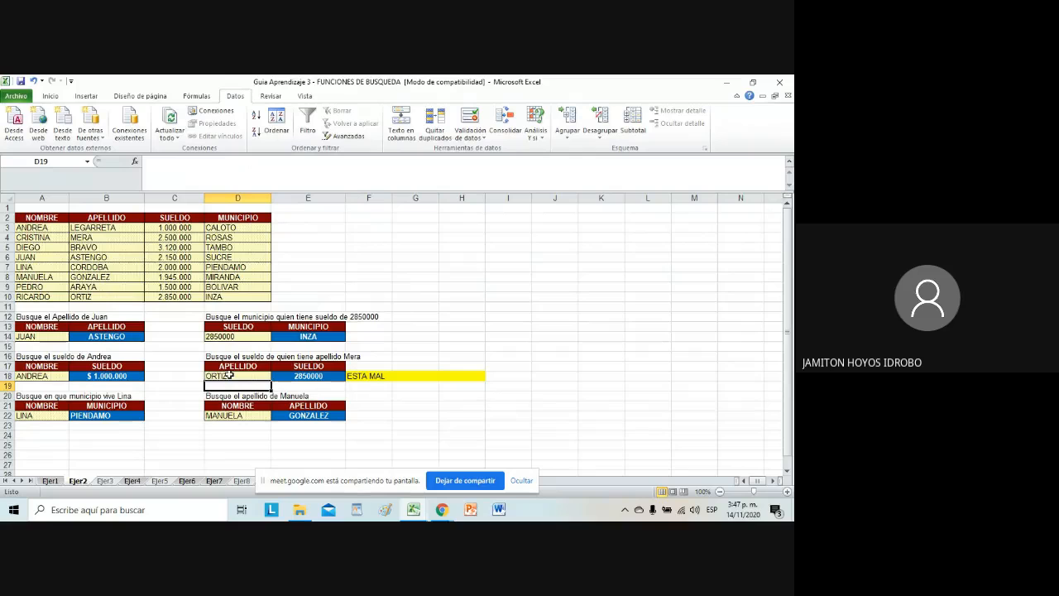
click(231, 376)
text(GONZALES)
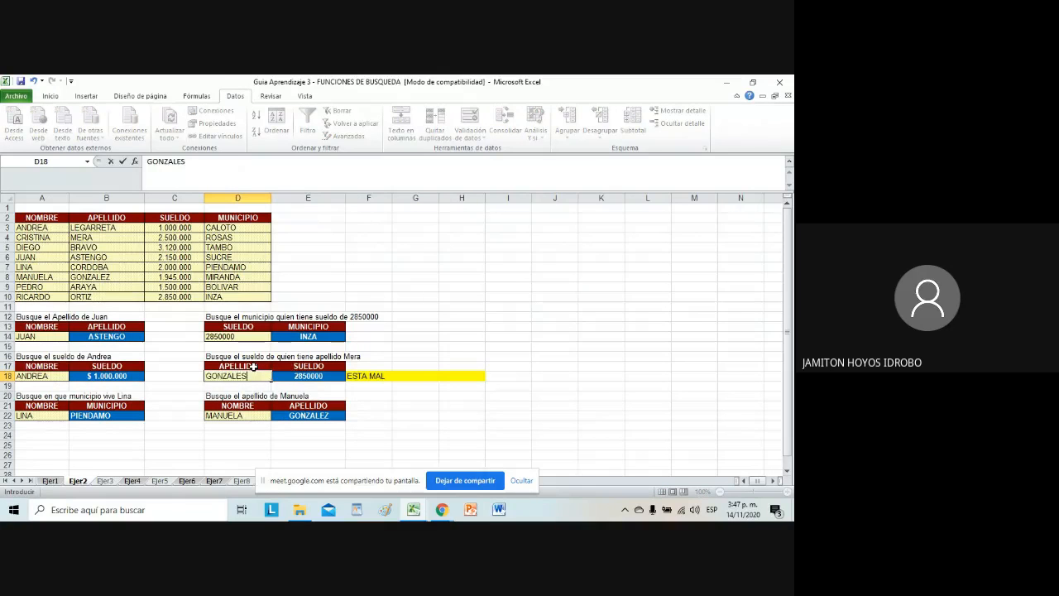
key(Return)
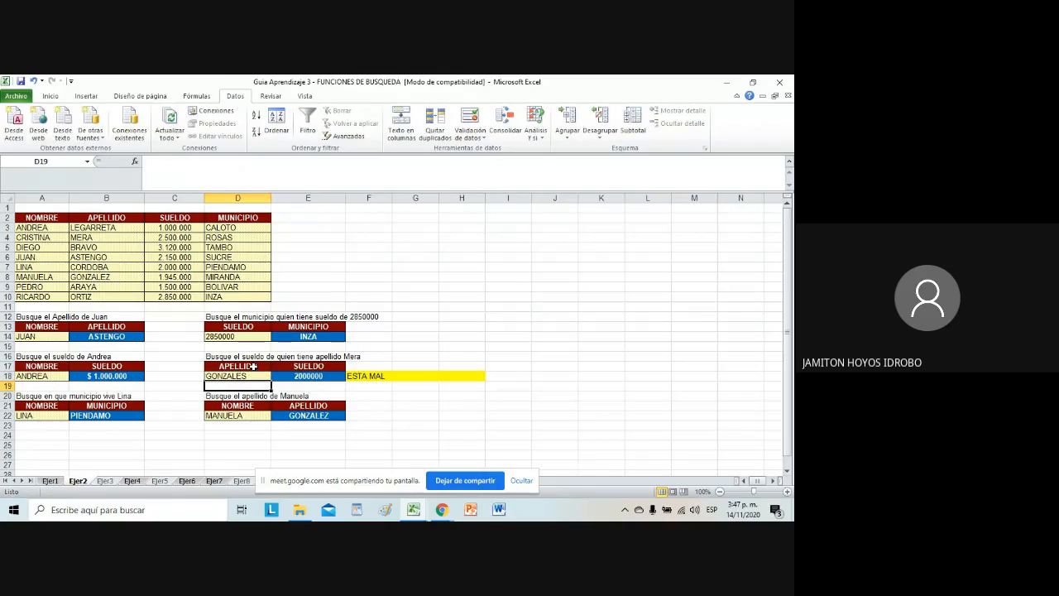
- Correct the final letter of the surname in D18 to Z so it matches the spelling in B8
click(243, 376)
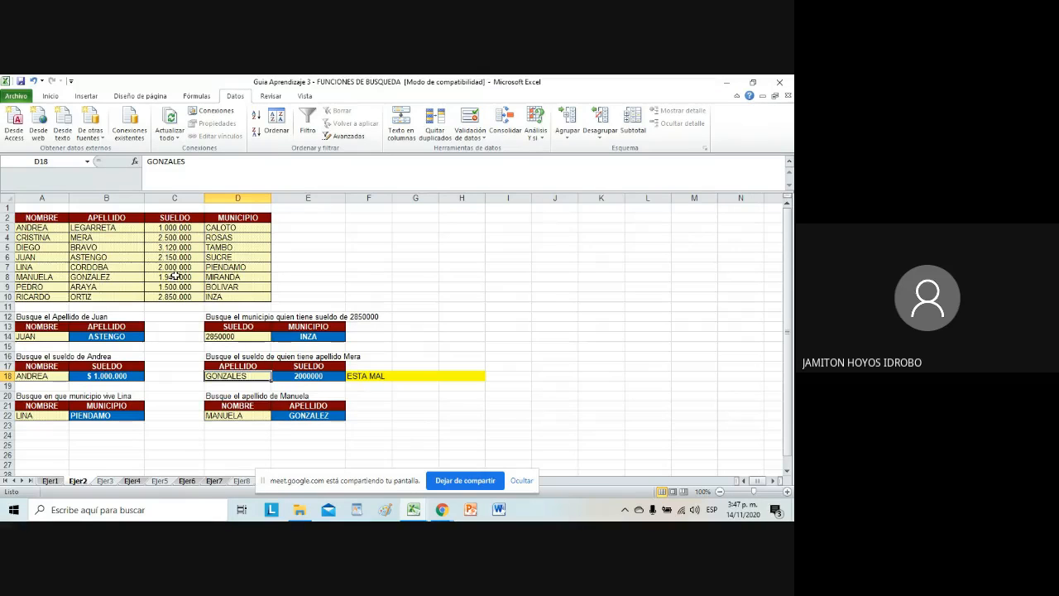
double_click(250, 375)
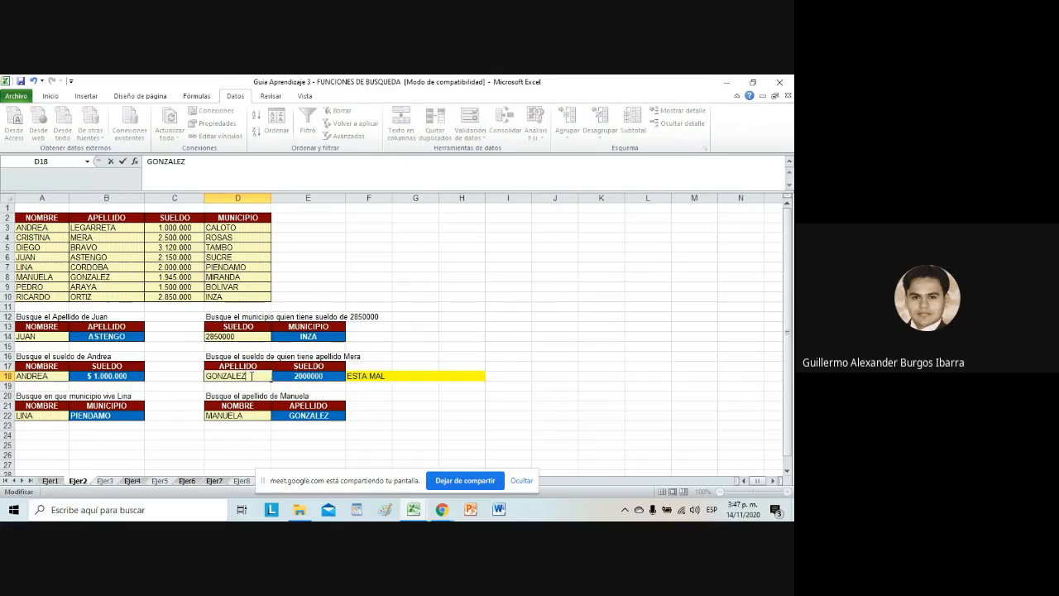
key(BackSpace)
text(Z)
key(ctrl+Return)
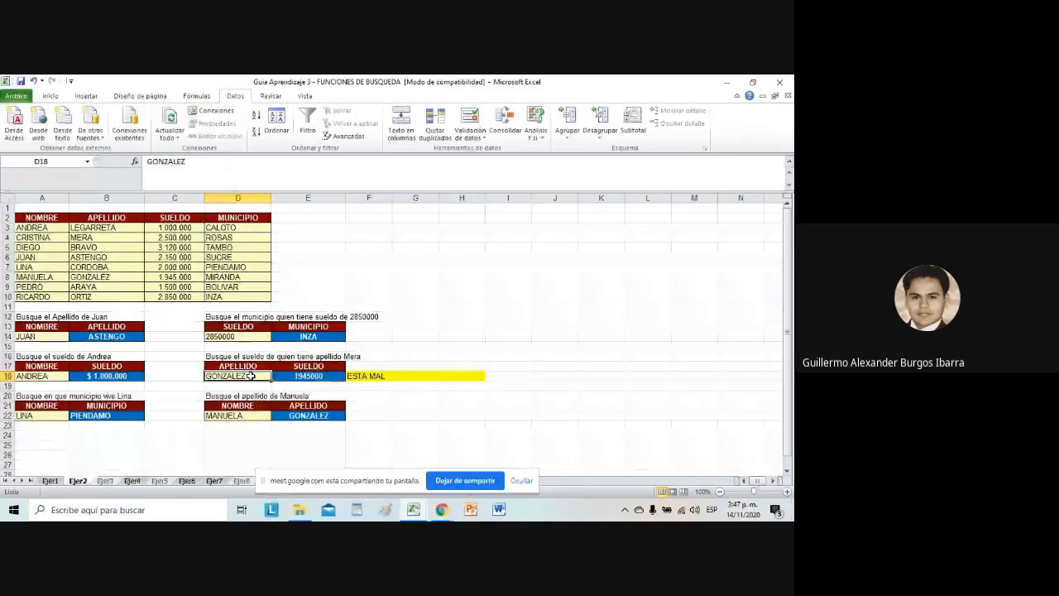
- Test the salary lookup in D18 with the surname from B4, followed by the one from B7
text(MERA)
key(Return)
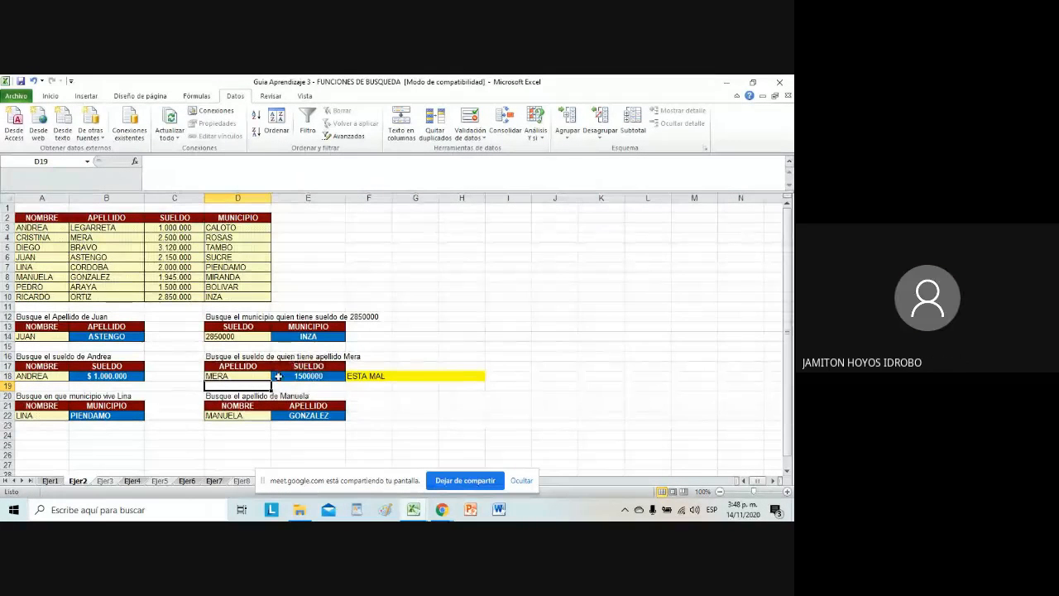
click(248, 377)
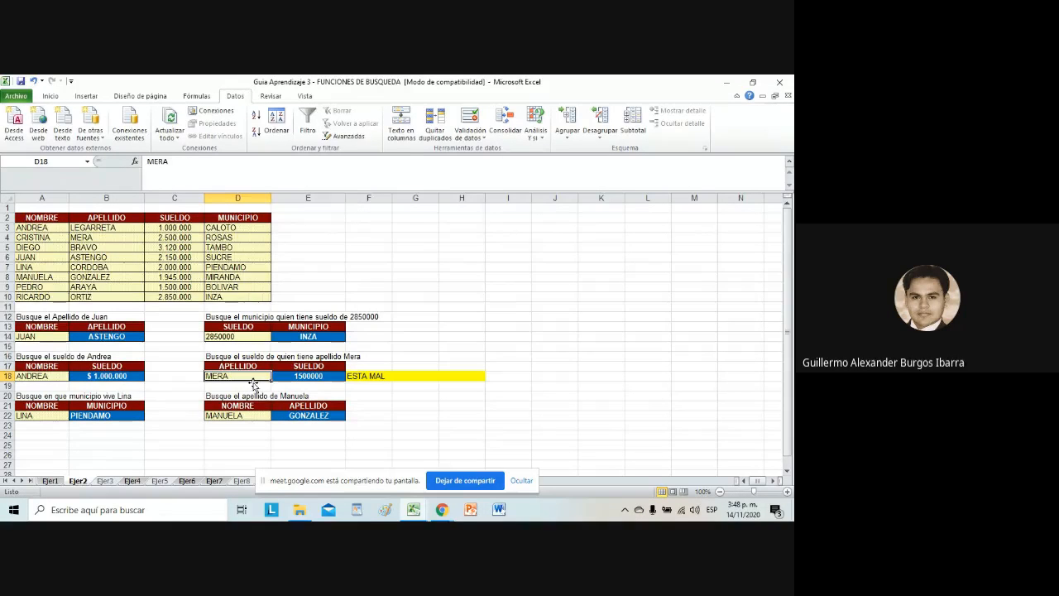
text(CORDOB)
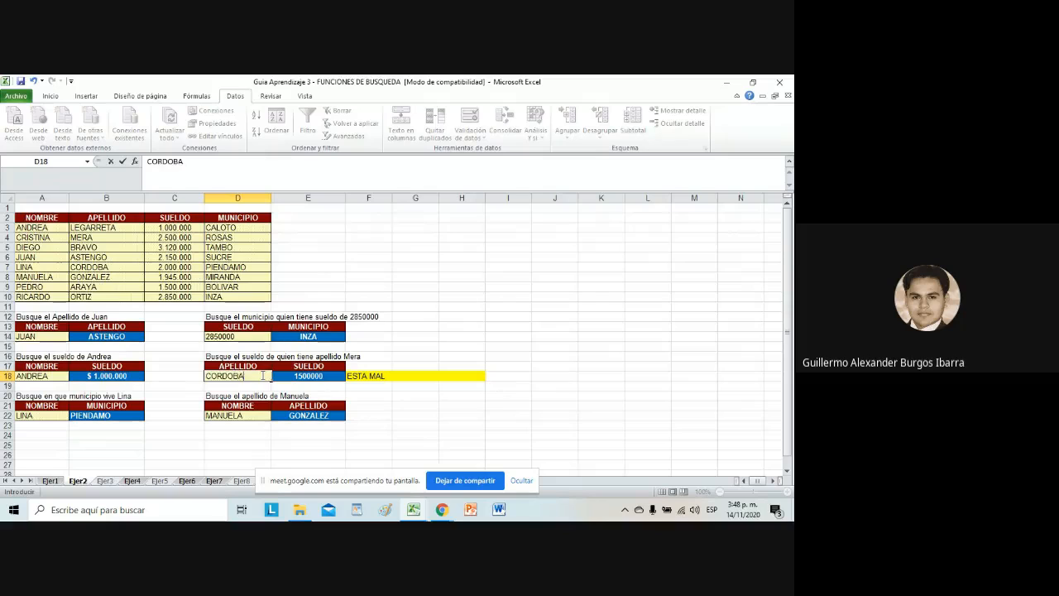
key(Return)
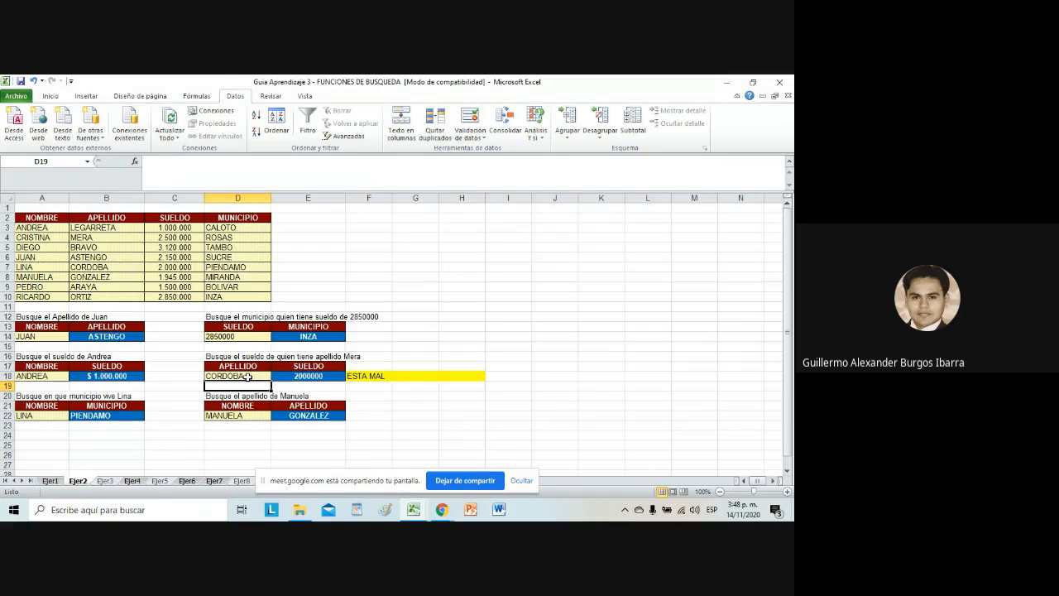
- Enter the surname from B5 in D18 and compare it with the BUSCAR result in E18
click(247, 377)
text(BRAVO)
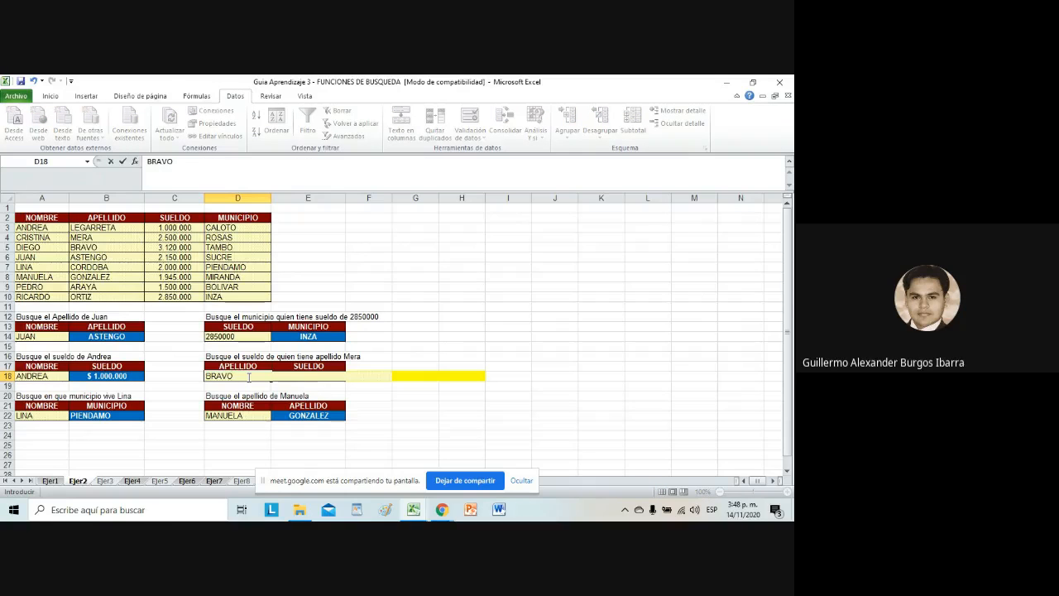
key(Return)
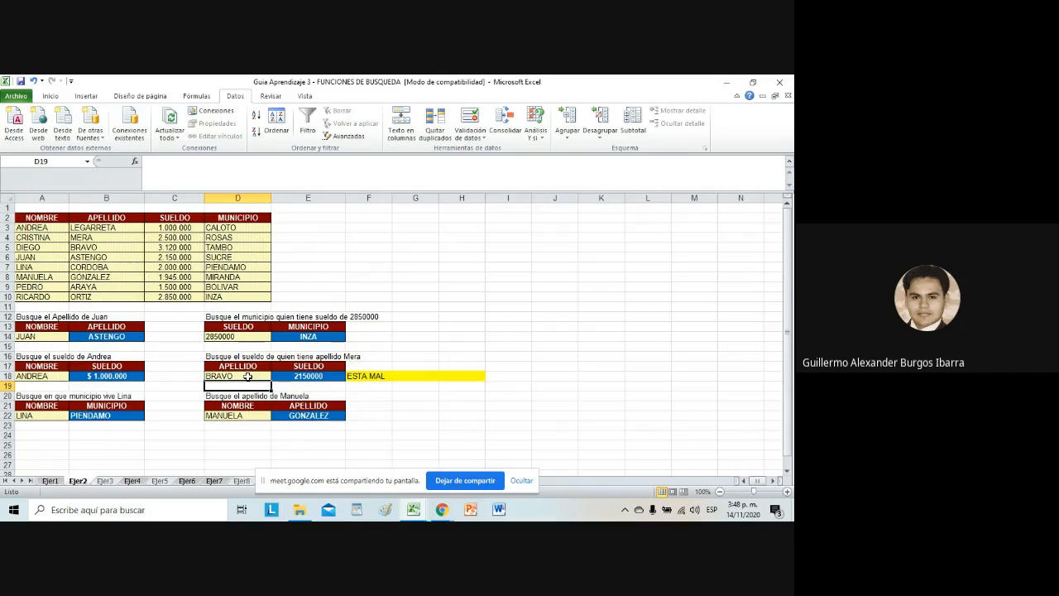
click(248, 376)
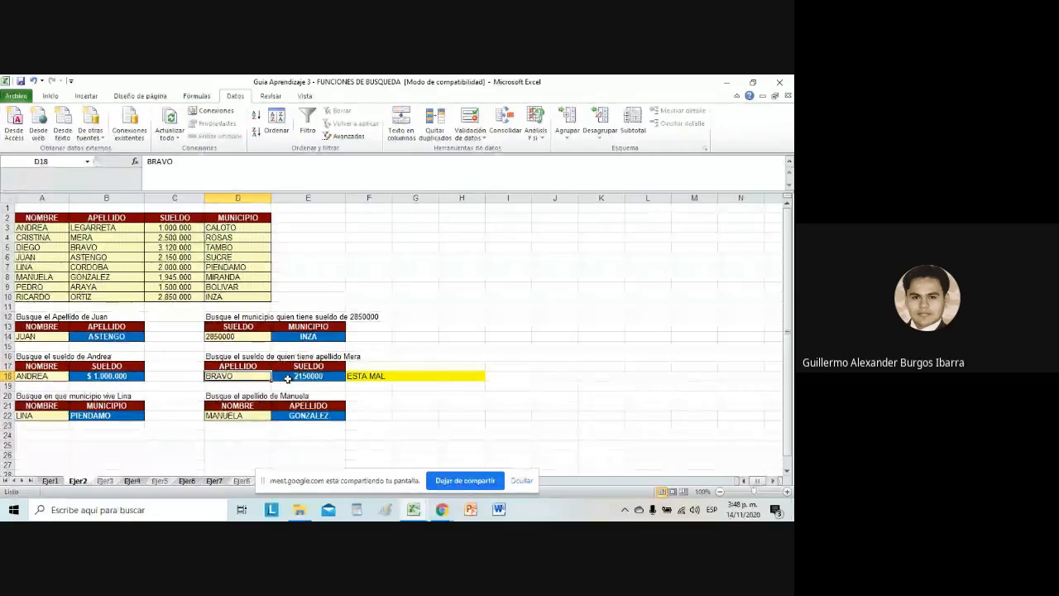
click(287, 377)
click(253, 377)
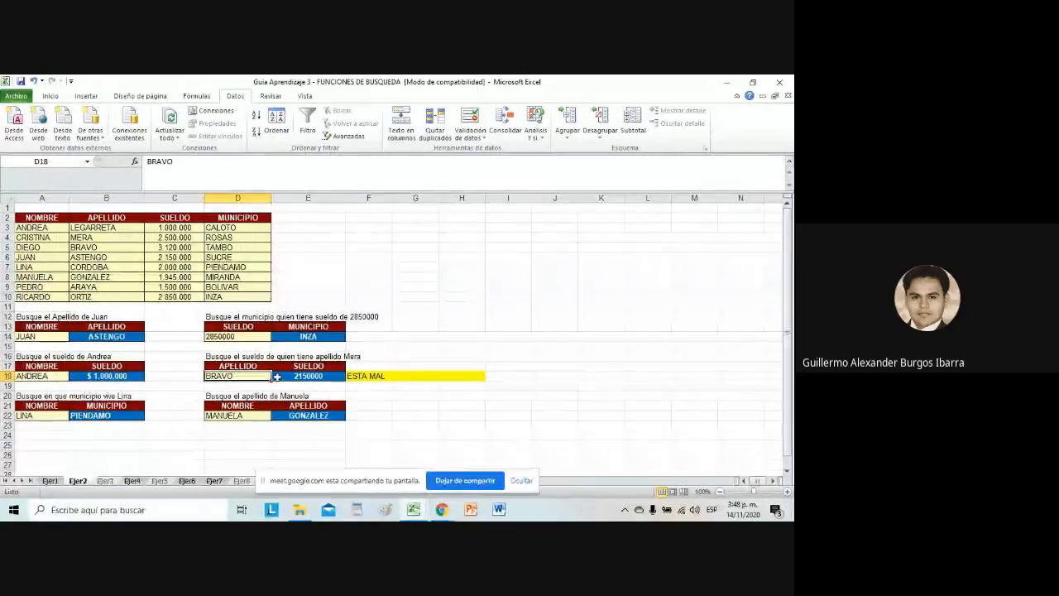
click(286, 377)
click(254, 377)
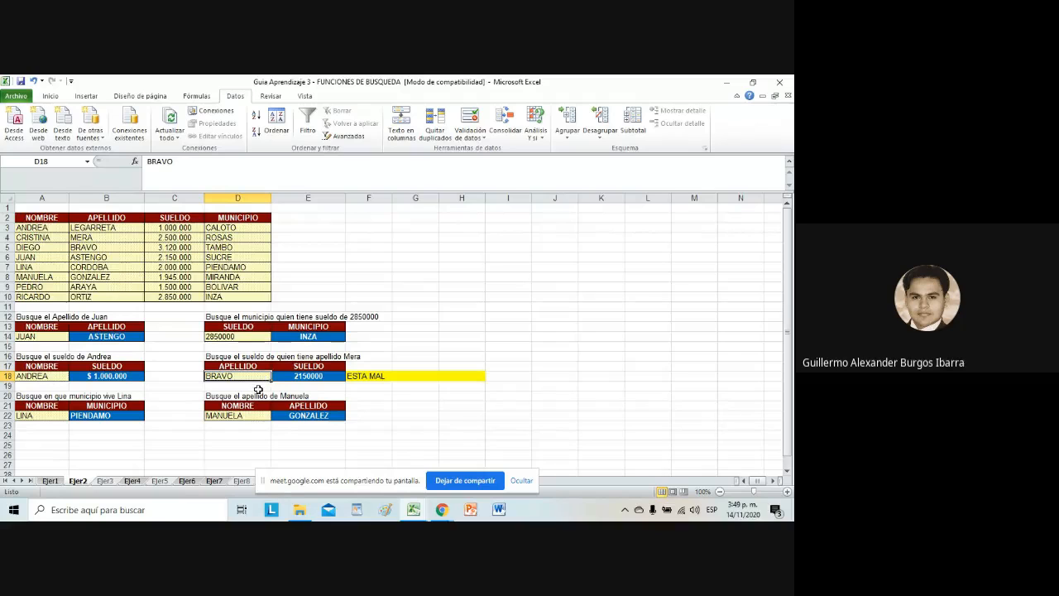
- Test the salary lookup in D18 with the surname from B4, followed by the one from B9
text(MERA)
key(Return)
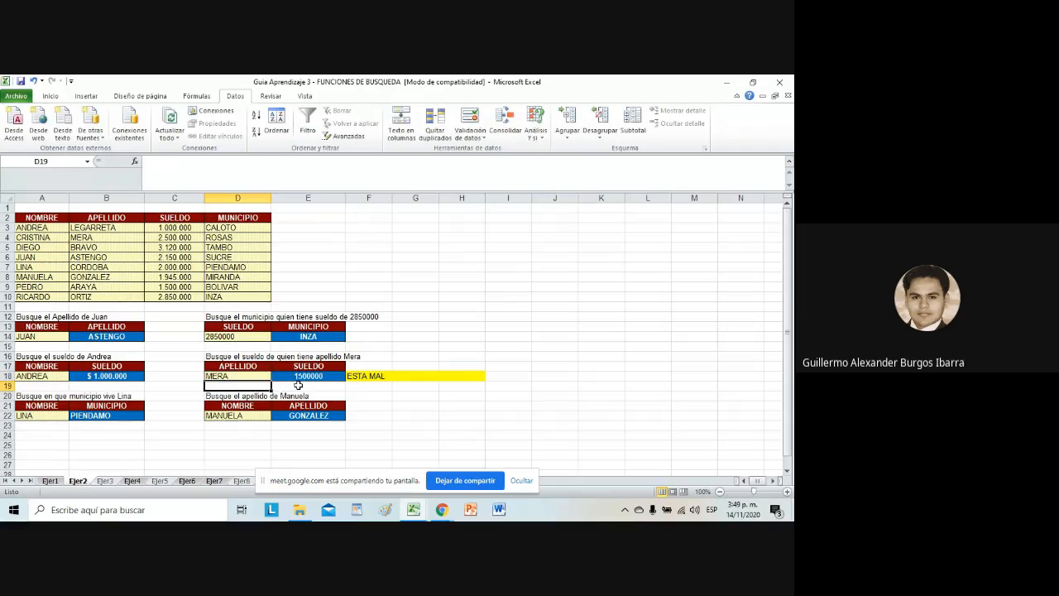
click(251, 377)
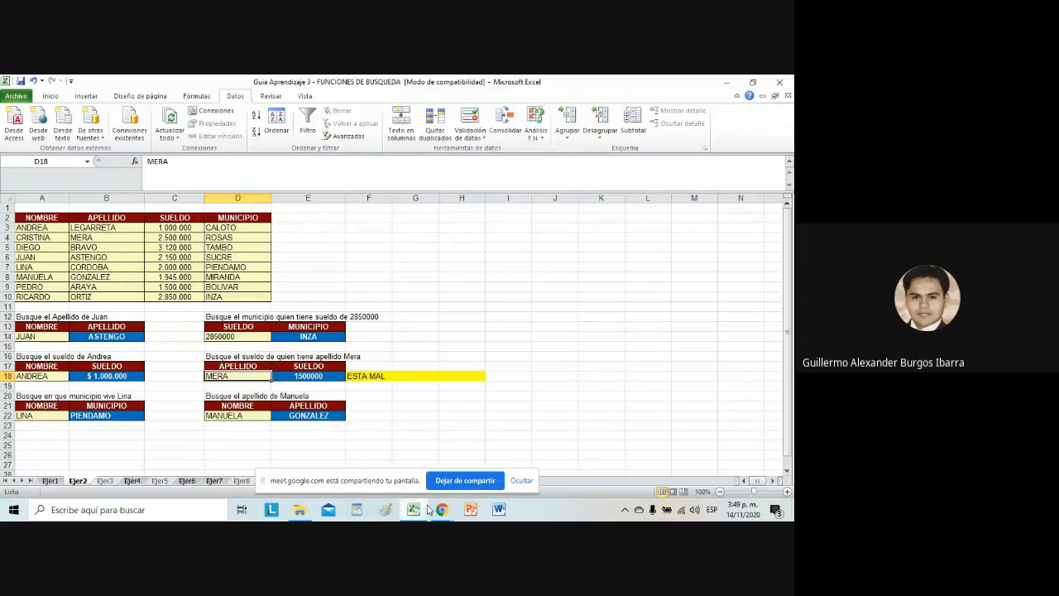
click(238, 434)
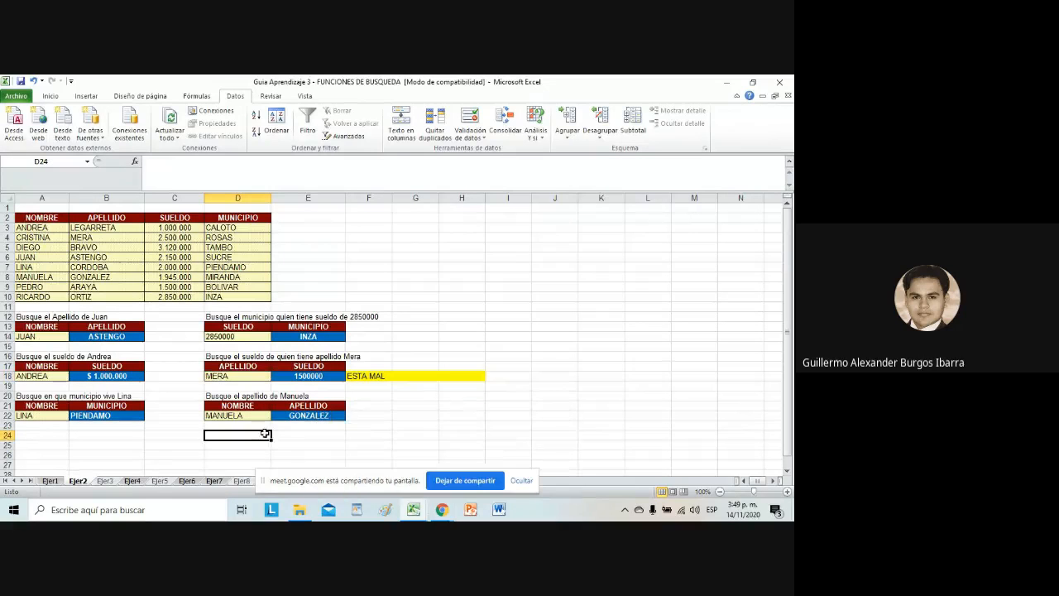
click(247, 376)
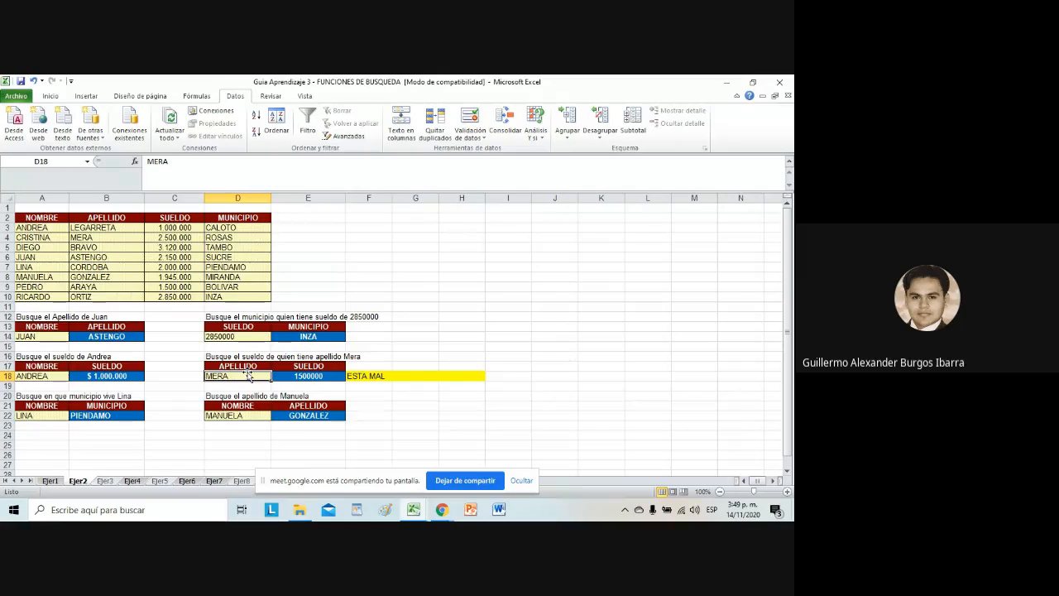
text(ARAYA)
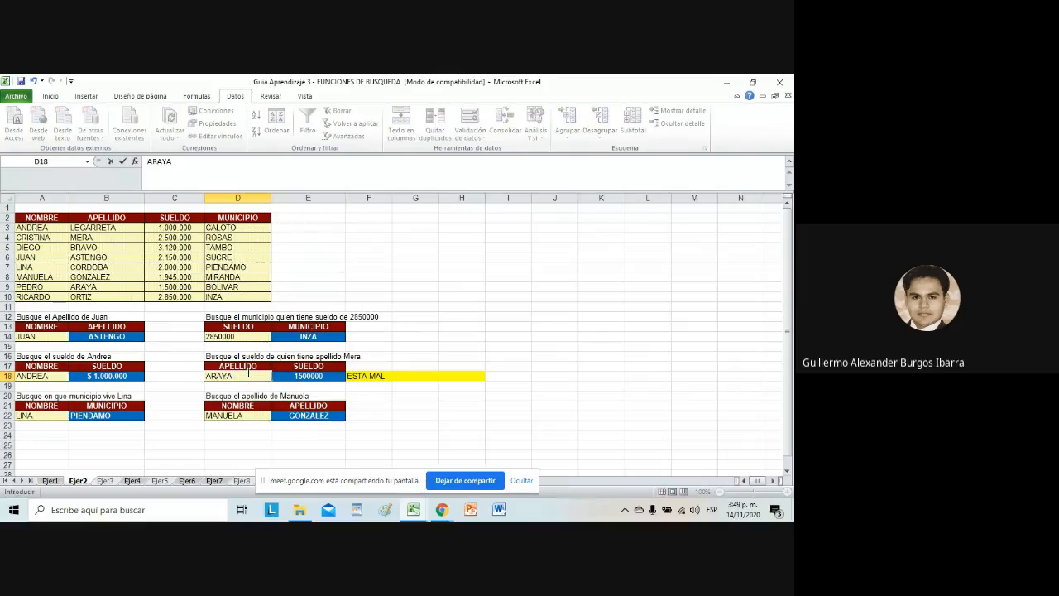
key(Return)
- Enter the surname from B10 in D18 and compare the salary in E18 with the table
click(247, 374)
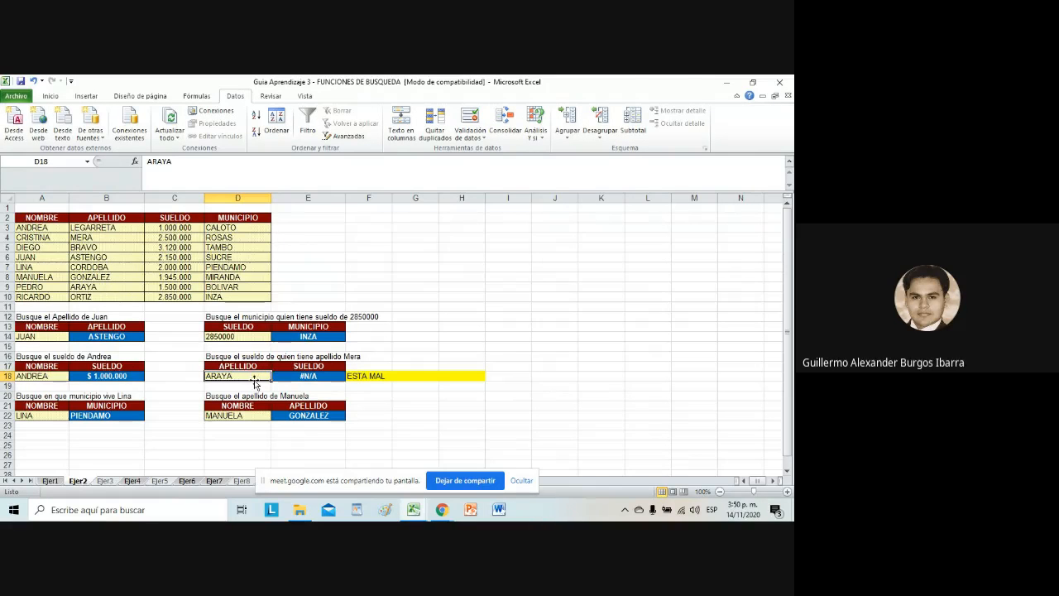
text(ORTIZ)
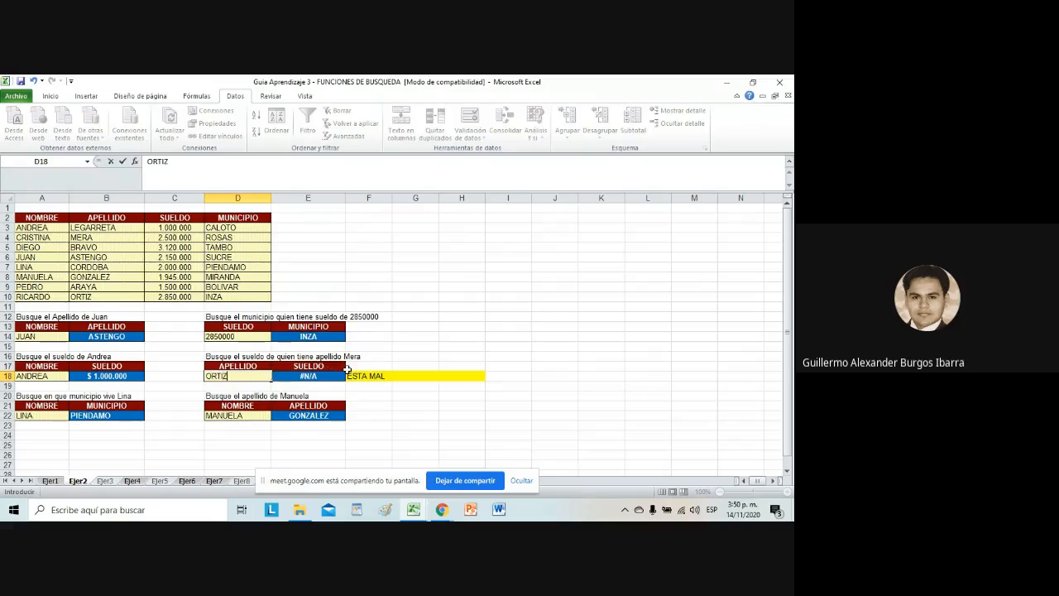
key(Return)
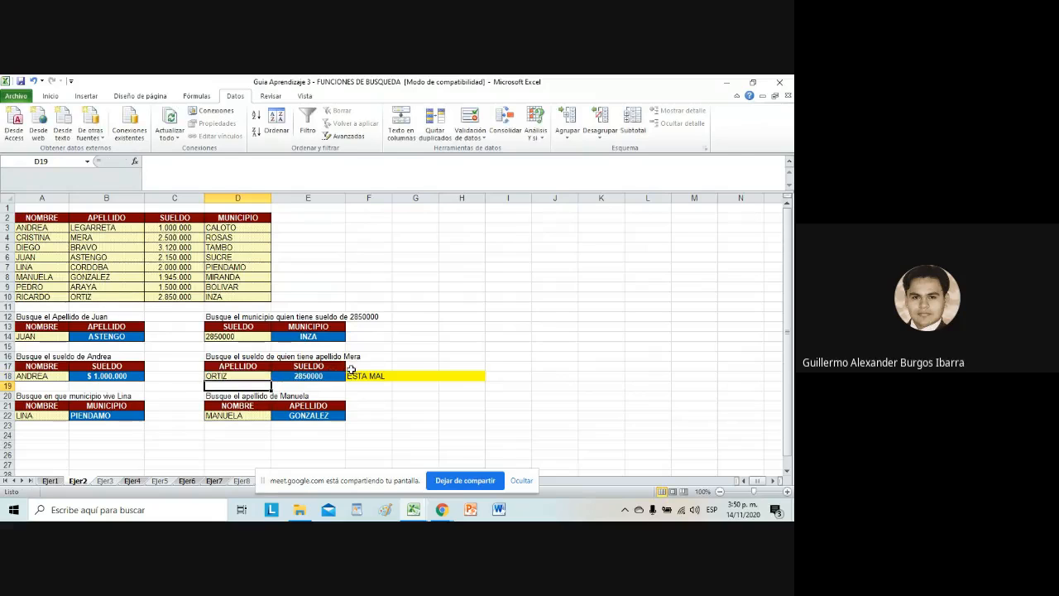
click(251, 376)
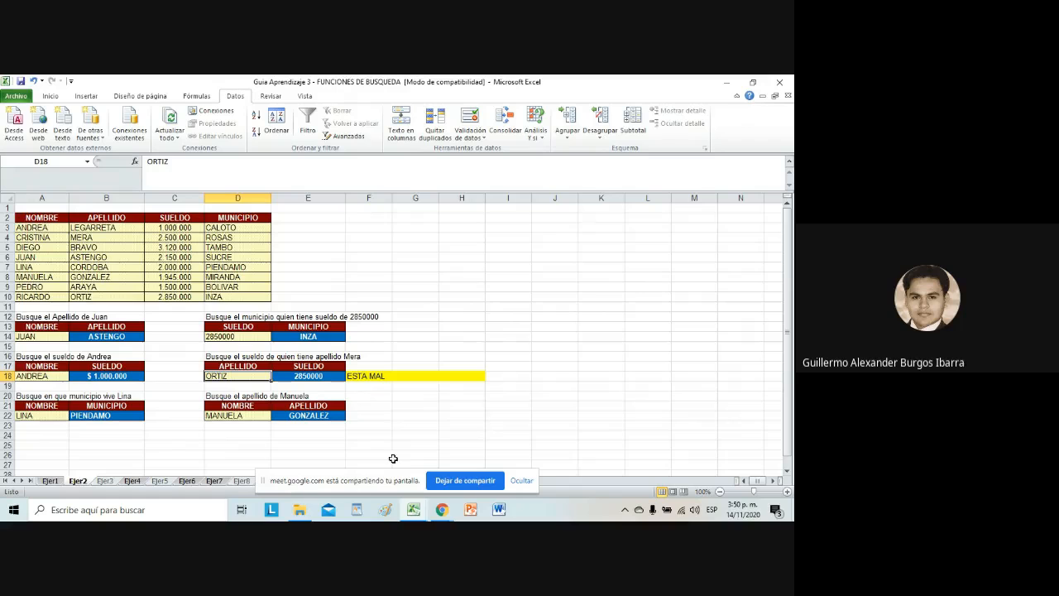
- Switch to the Google Meet call window in Chrome
mouse_move(442, 511)
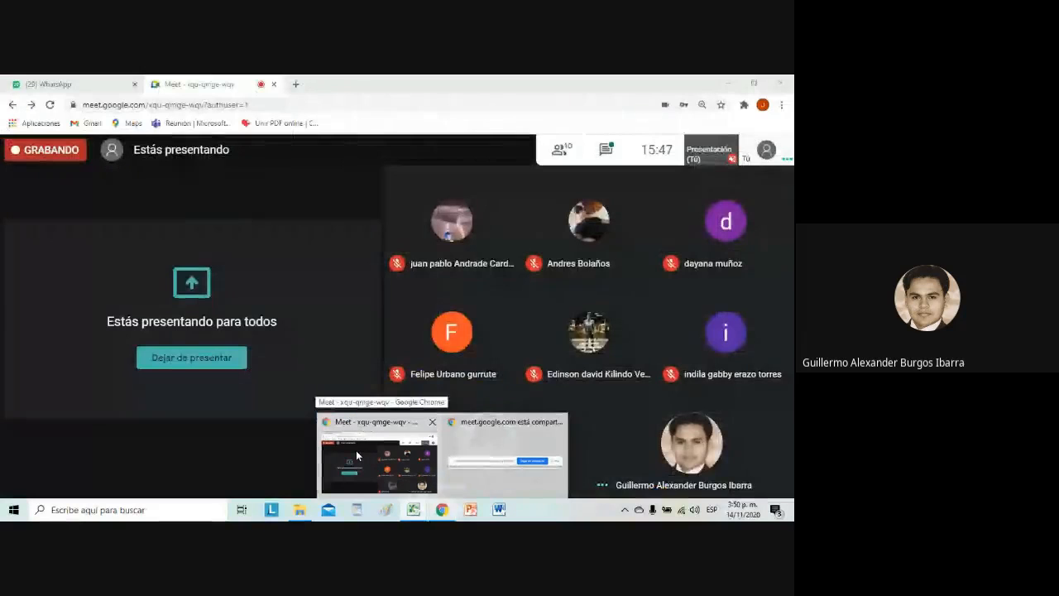
click(356, 453)
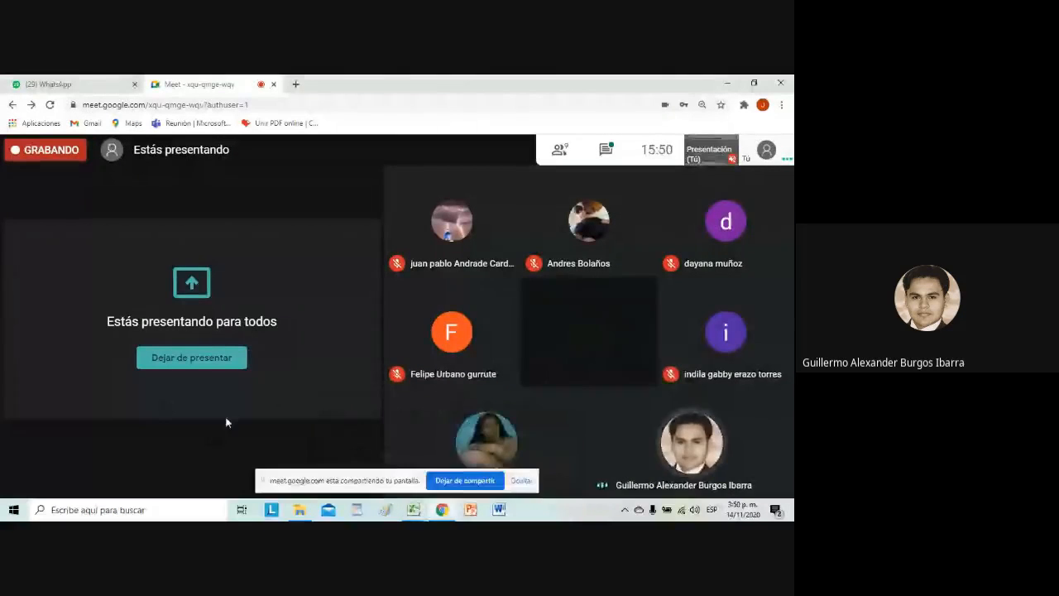